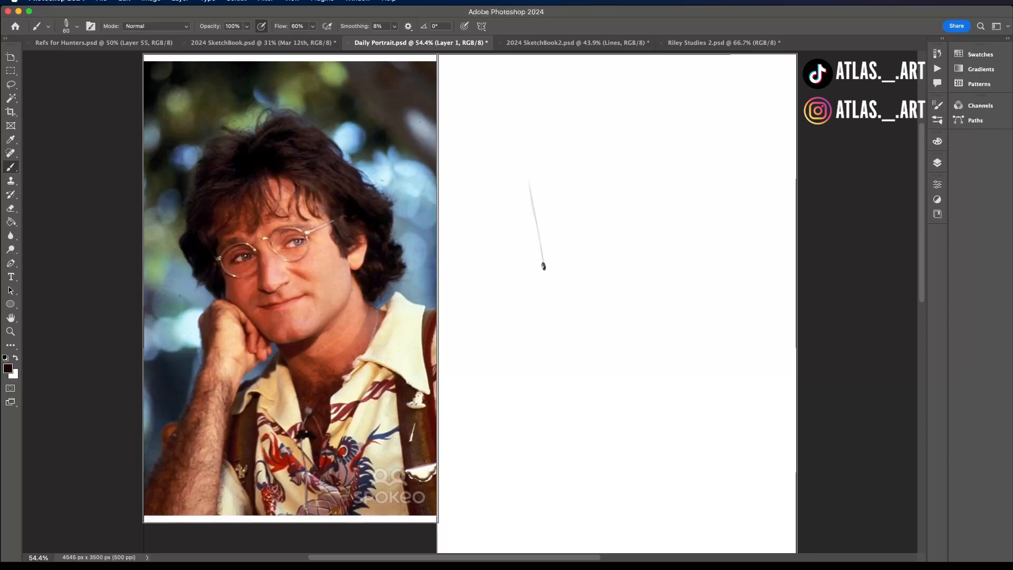
- Sketch the head construction with an angular jaw, an oval cranium and a tilted vertical centre line on the blank page
mouse_move(559, 273)
mouse_down()
mouse_move(598, 278)
mouse_move(589, 290)
mouse_move(632, 280)
mouse_move(654, 244)
mouse_move(648, 206)
mouse_up()
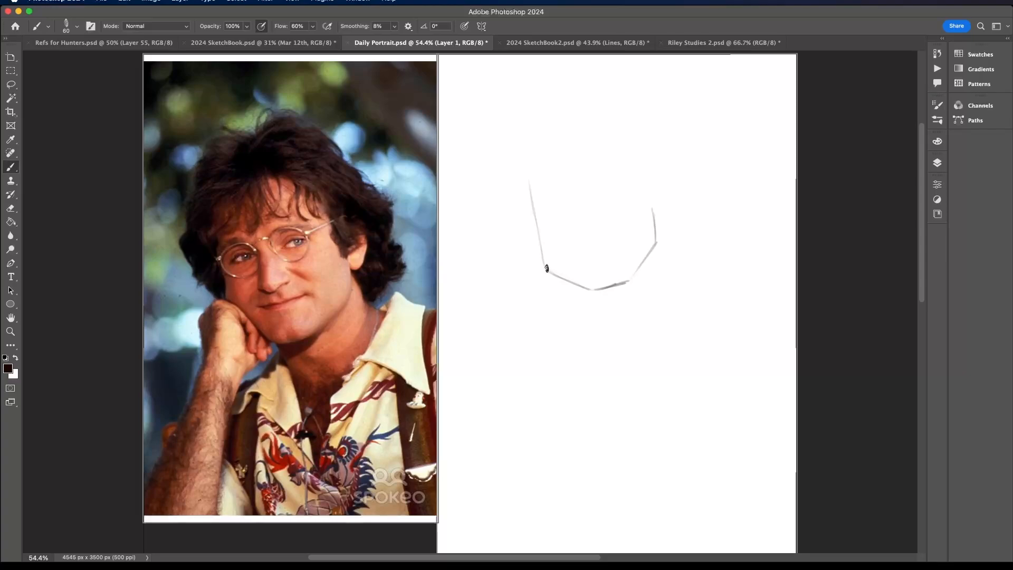
mouse_move(547, 268)
mouse_down()
mouse_move(525, 196)
mouse_move(531, 143)
mouse_move(589, 109)
mouse_move(649, 151)
mouse_move(659, 228)
mouse_up()
drag(593, 256, 647, 224)
drag(606, 283, 563, 127)
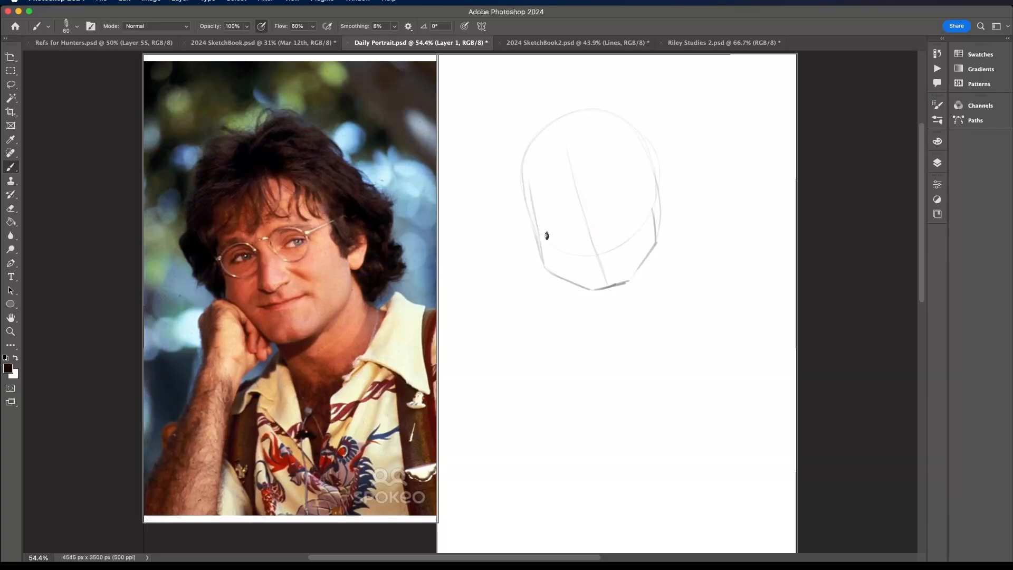
mouse_move(538, 242)
mouse_down()
mouse_move(587, 286)
mouse_move(541, 248)
mouse_up()
drag(539, 249, 528, 213)
- Set the eraser size to 92 px and erase the extra jaw corner beside the chin
click(14, 207)
click(77, 26)
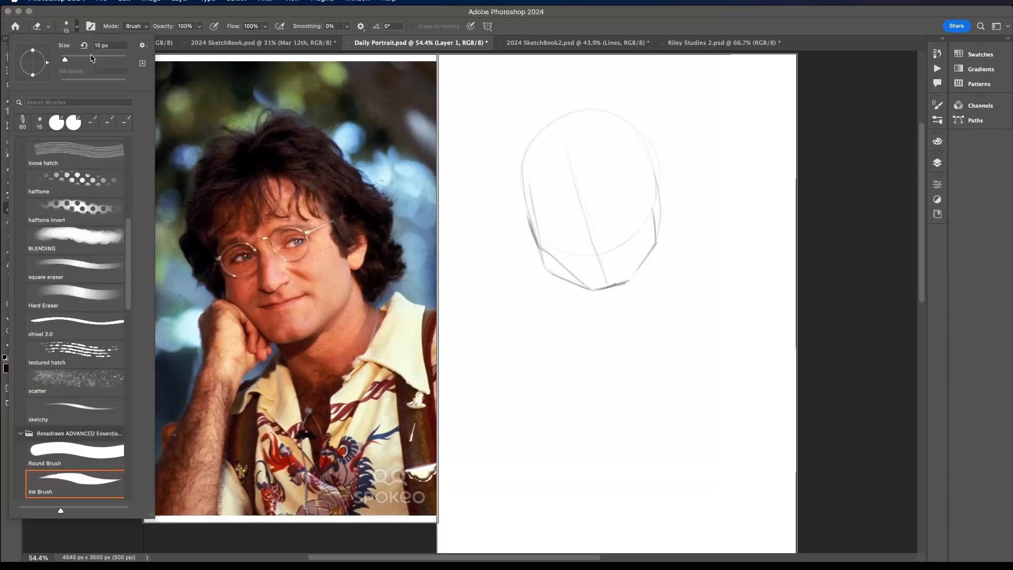
click(93, 58)
drag(556, 273, 543, 262)
key(ctrl+z)
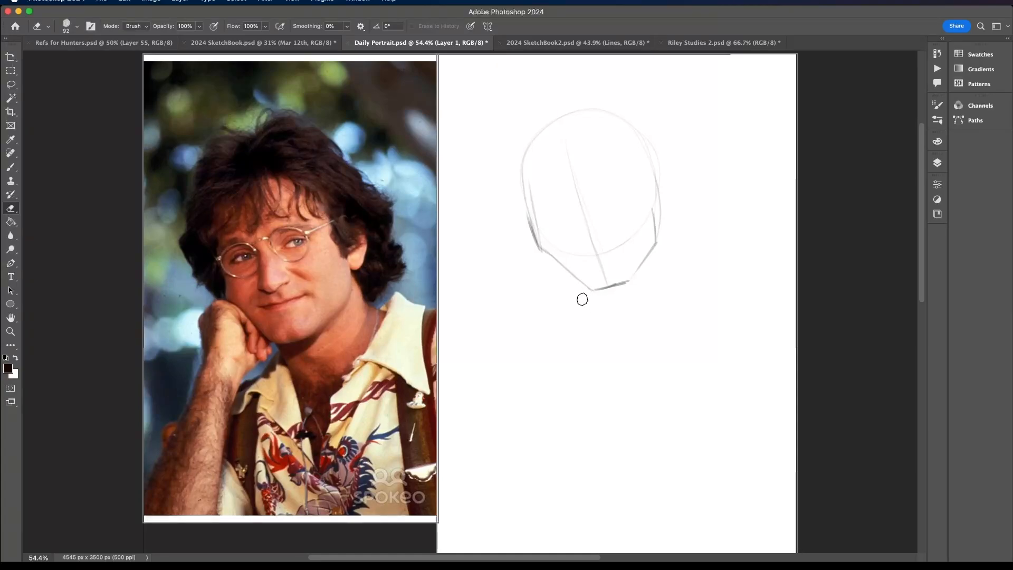
- Brush a tilted eye guideline across the centre line of the face
click(16, 169)
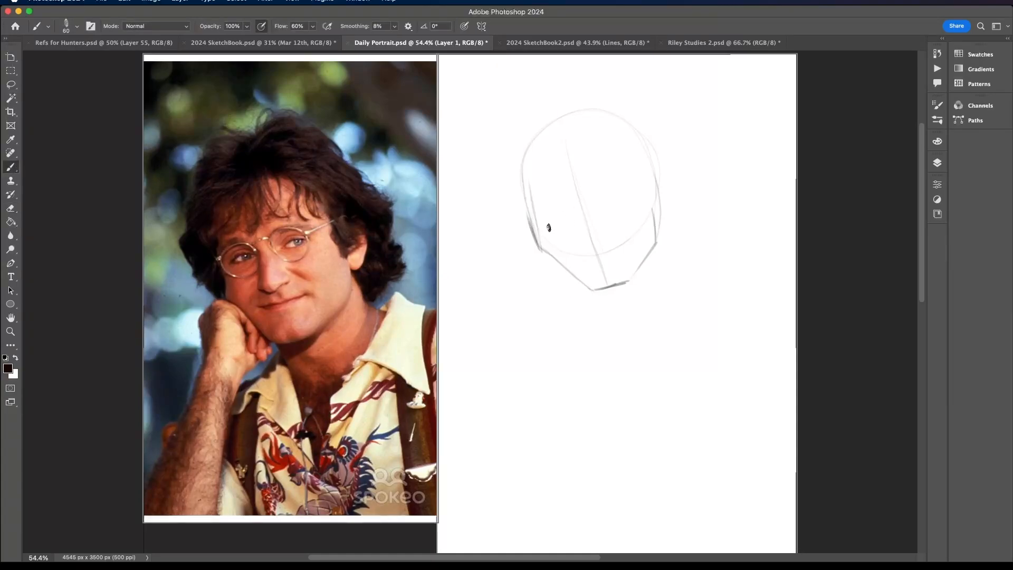
drag(550, 227, 635, 189)
key(super+z)
drag(553, 221, 629, 194)
- Sketch the front neck line below the chin and the back of the neck meeting the shoulder
drag(599, 313, 626, 369)
mouse_move(664, 225)
mouse_down()
mouse_move(681, 263)
mouse_move(675, 276)
mouse_up()
key(super+z)
mouse_move(665, 241)
mouse_down()
mouse_move(671, 269)
mouse_move(669, 240)
mouse_move(668, 255)
mouse_move(708, 272)
mouse_move(671, 257)
mouse_move(719, 271)
mouse_move(684, 288)
mouse_move(693, 279)
mouse_move(646, 332)
mouse_up()
key(super+z)
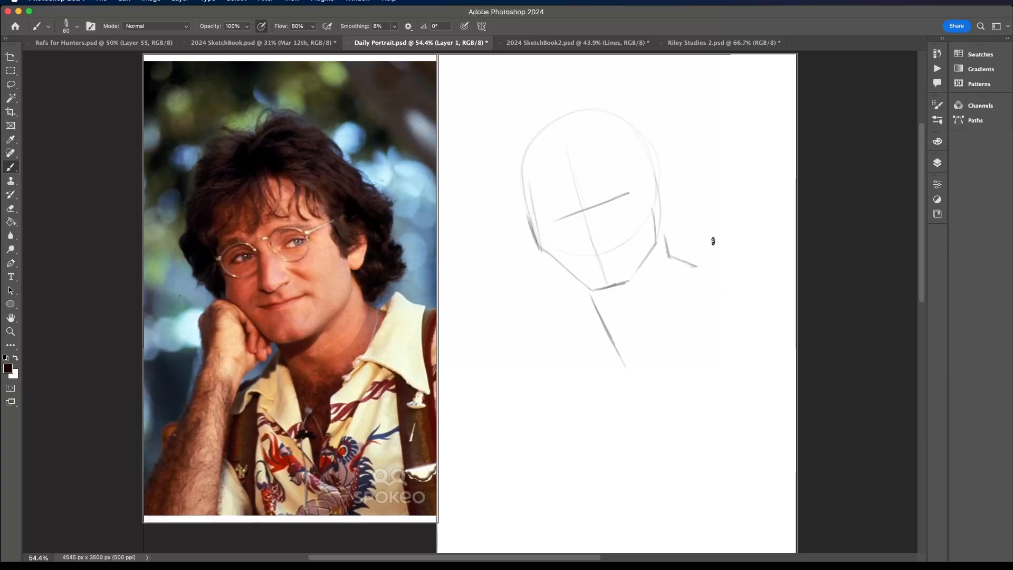
- Draw the collar's inner edge and bring the neckline down to a pointed V-shaped shirt opening
mouse_move(712, 240)
mouse_down()
mouse_move(643, 330)
mouse_move(656, 345)
mouse_move(643, 384)
mouse_move(650, 427)
mouse_up()
drag(625, 360, 653, 429)
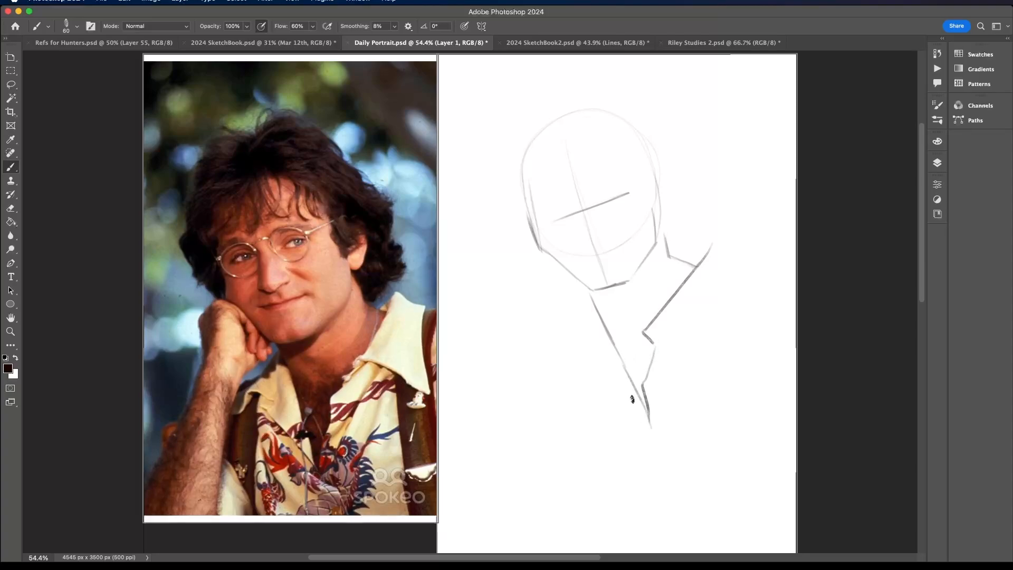
key(super+z)
mouse_move(587, 289)
mouse_down()
mouse_move(640, 446)
mouse_move(648, 408)
mouse_up()
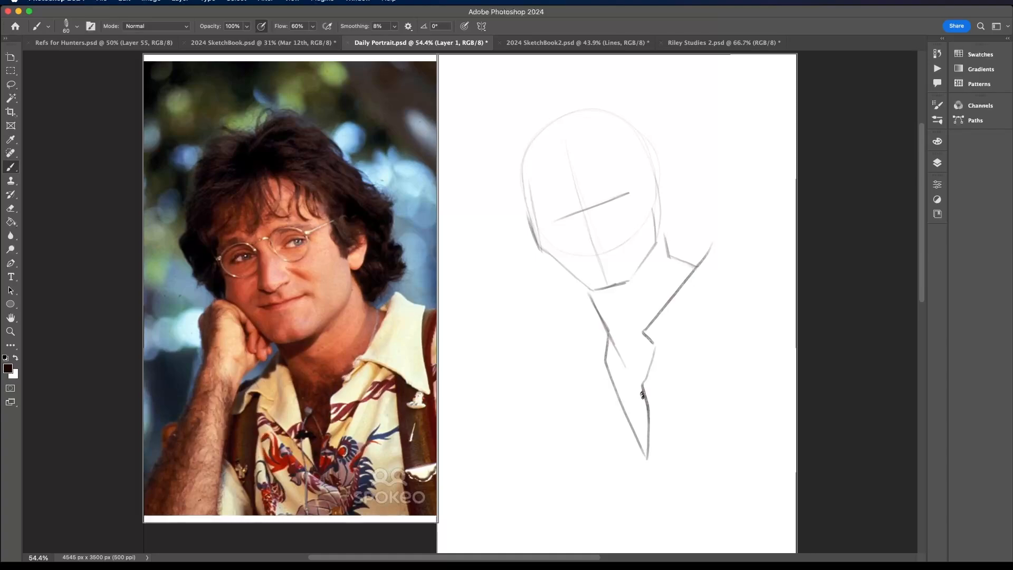
- Erase the stray neck line and sketch the collar flap and shirt edge on the hand side
key(e)
drag(626, 371, 612, 347)
key(b)
mouse_move(580, 282)
mouse_down()
mouse_move(597, 314)
mouse_move(590, 296)
mouse_move(518, 387)
mouse_move(550, 381)
mouse_move(573, 360)
mouse_move(587, 365)
mouse_move(576, 382)
mouse_move(650, 468)
mouse_up()
key(super+z)
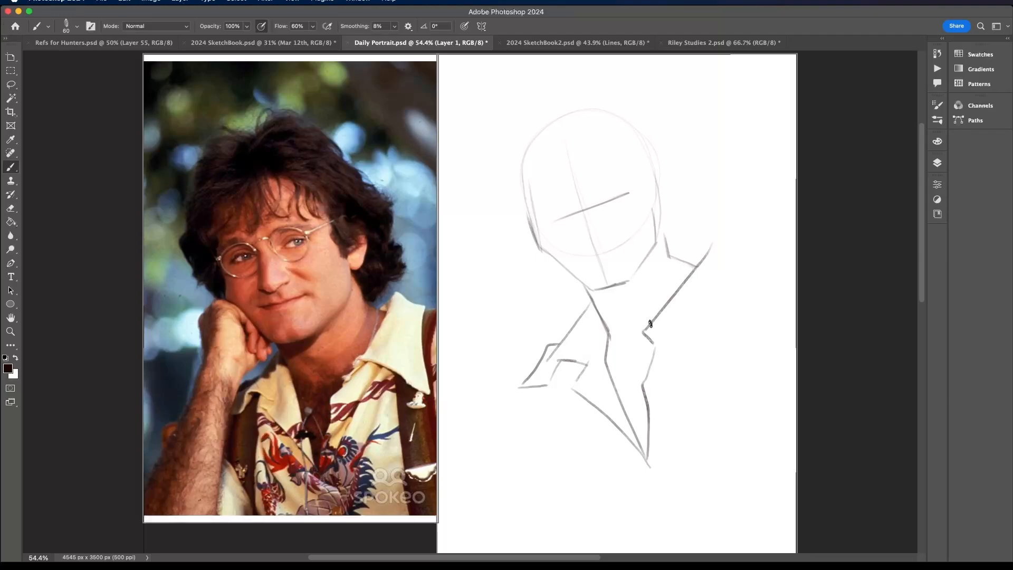
- Draw the large pointed collar flap opposite the hand, with the shoulder and the two long vest edges below it
mouse_move(650, 323)
mouse_down()
mouse_move(670, 309)
mouse_move(725, 325)
mouse_up()
key(super+z)
mouse_move(678, 259)
mouse_down()
mouse_move(716, 235)
mouse_move(747, 282)
mouse_move(732, 263)
mouse_move(762, 275)
mouse_up()
mouse_move(678, 358)
mouse_down()
mouse_move(721, 394)
mouse_move(724, 319)
mouse_move(739, 297)
mouse_up()
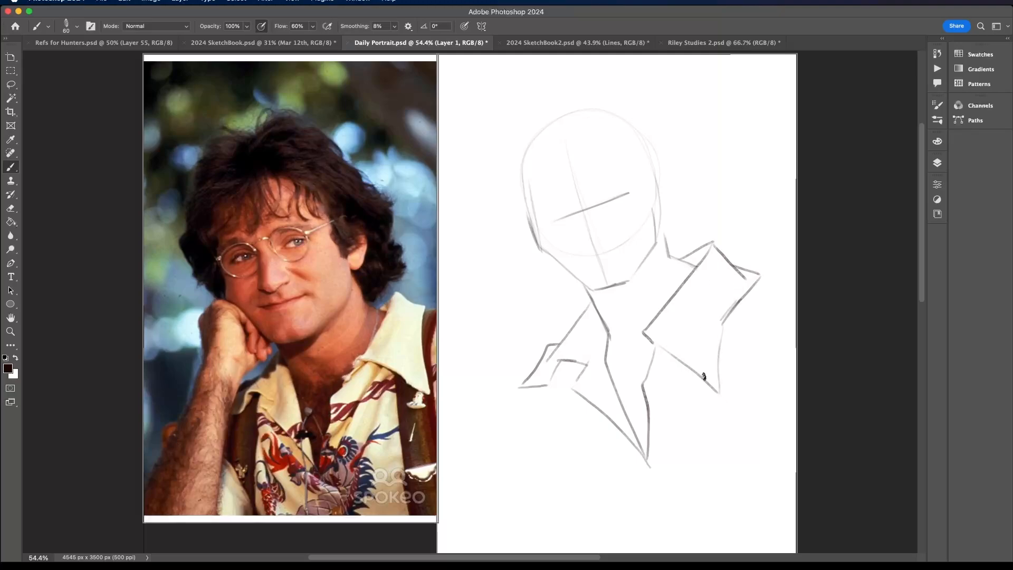
drag(706, 389, 723, 493)
mouse_move(760, 275)
mouse_down()
mouse_move(782, 275)
mouse_move(753, 328)
mouse_move(760, 512)
mouse_up()
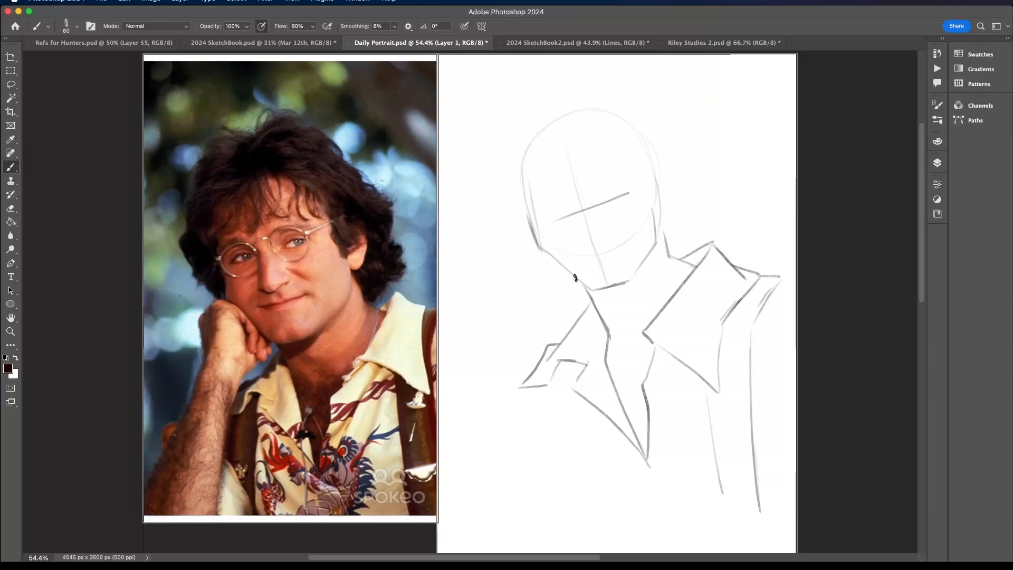
- Sketch the curled fingers and fist under the cheek and the outer edge of the forearm
mouse_move(577, 284)
mouse_down()
mouse_move(568, 296)
mouse_move(551, 272)
mouse_move(518, 257)
mouse_move(550, 282)
mouse_up()
drag(554, 317, 569, 305)
mouse_move(540, 247)
mouse_down()
mouse_move(515, 248)
mouse_move(502, 285)
mouse_up()
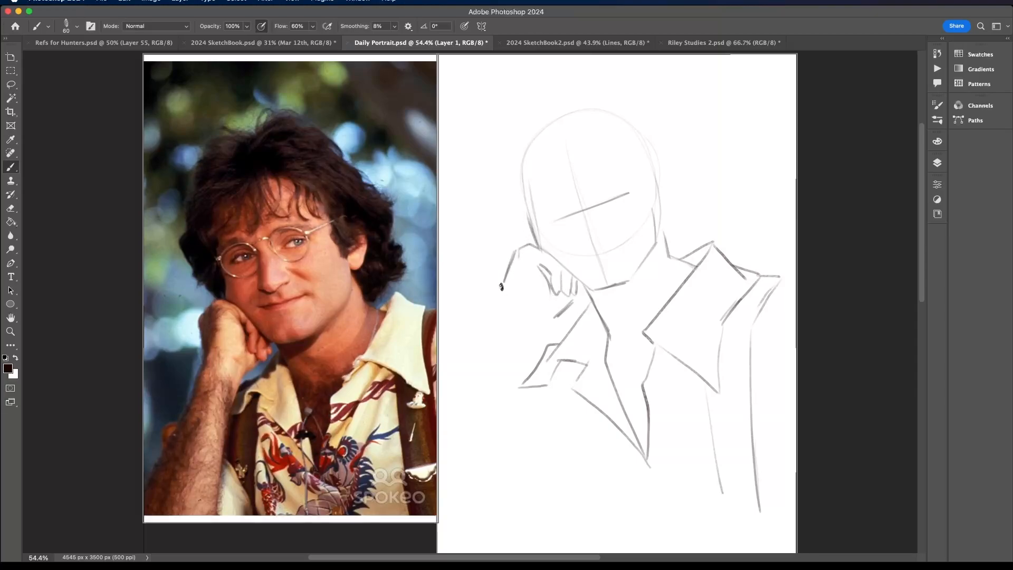
key(super+z)
drag(516, 249, 512, 295)
drag(509, 301, 465, 446)
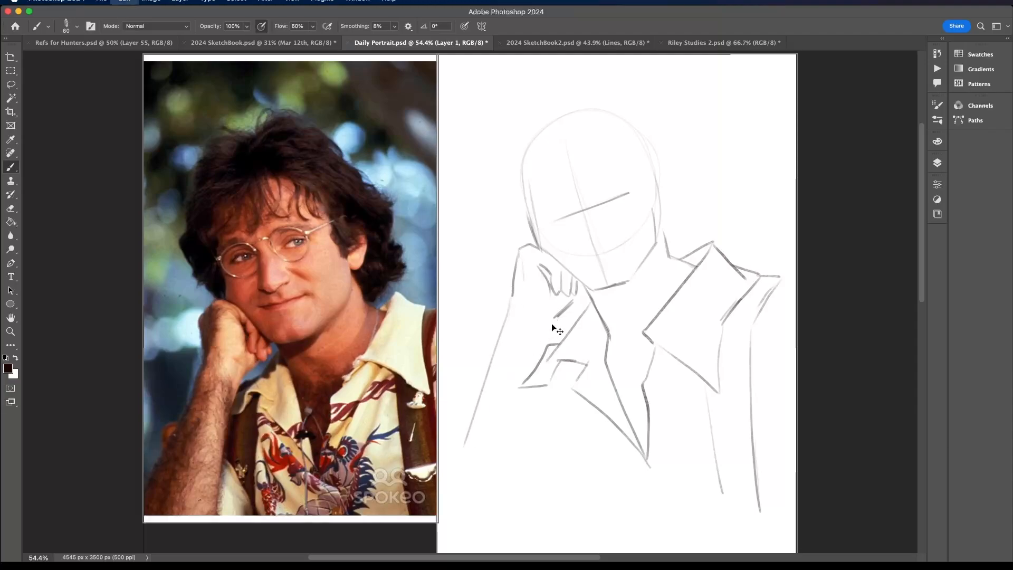
- Complete the forearm with its inner edge and rounded elbow, and erase the collar lines overlapping the arm
mouse_move(551, 322)
mouse_down()
mouse_move(527, 428)
mouse_move(482, 473)
mouse_move(482, 501)
mouse_move(535, 460)
mouse_move(533, 470)
mouse_move(553, 319)
mouse_move(581, 258)
mouse_move(552, 317)
mouse_move(532, 448)
mouse_move(512, 470)
mouse_move(480, 481)
mouse_move(454, 435)
mouse_move(466, 468)
mouse_move(456, 434)
mouse_move(498, 311)
mouse_up()
key(super+z)
key(super+z)
key(super+z)
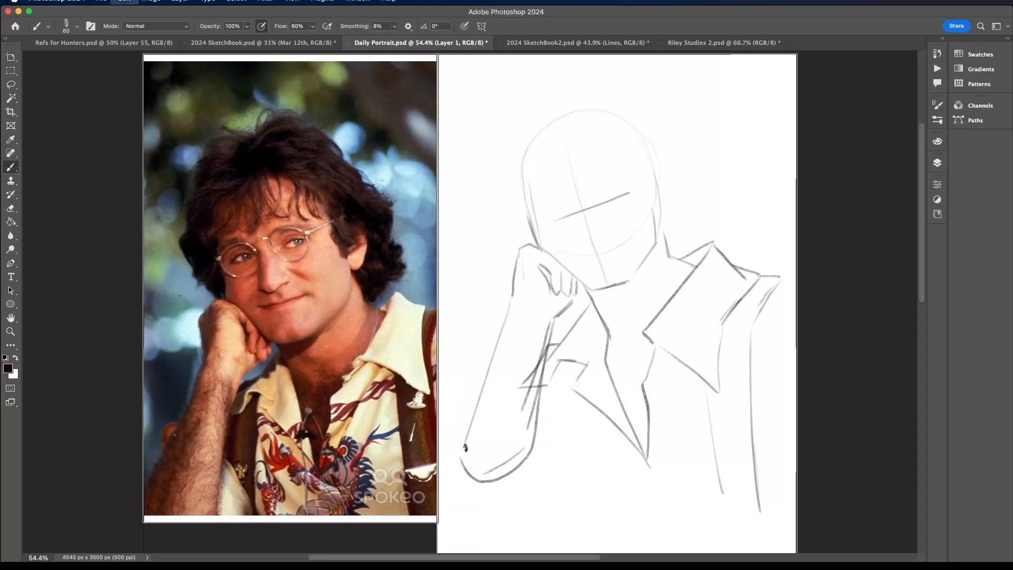
mouse_move(467, 471)
mouse_down()
mouse_move(458, 440)
mouse_move(518, 265)
mouse_up()
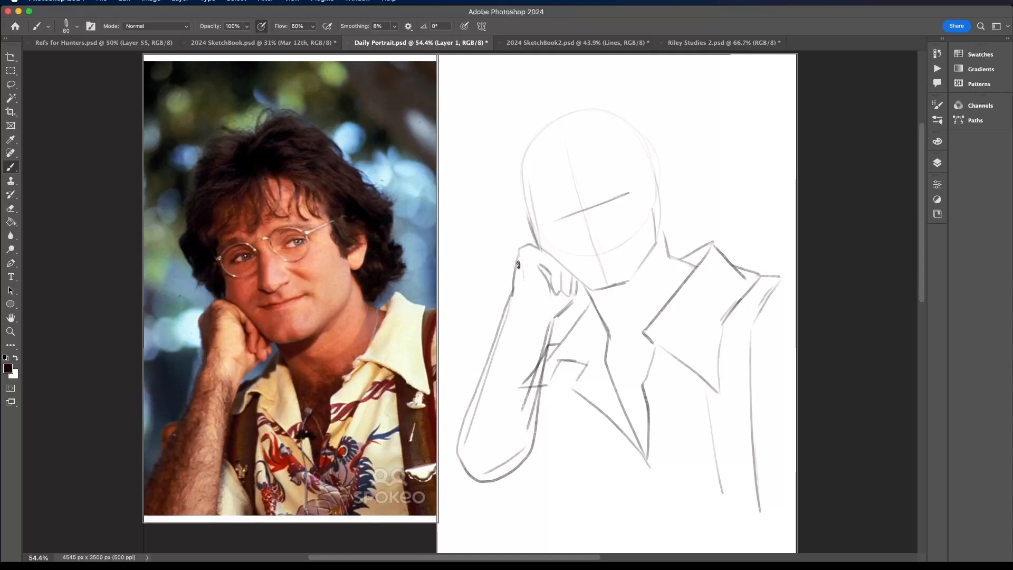
mouse_move(526, 391)
mouse_down()
mouse_move(543, 325)
mouse_move(530, 402)
mouse_move(545, 324)
mouse_move(533, 405)
mouse_move(524, 423)
mouse_move(515, 416)
mouse_move(516, 448)
mouse_move(495, 469)
mouse_move(470, 457)
mouse_move(479, 396)
mouse_move(524, 278)
mouse_up()
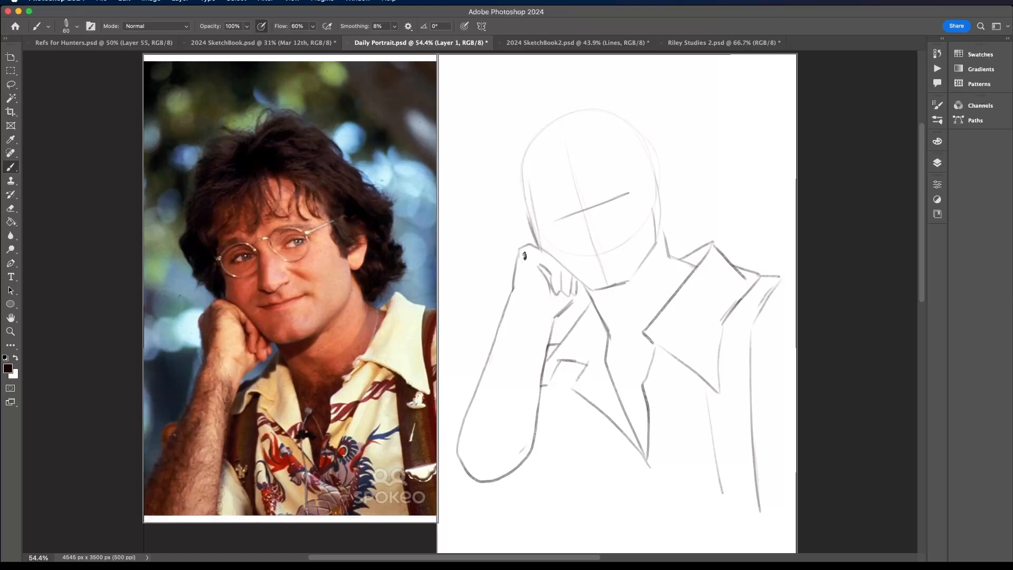
- Redraw the outer contour of the fist and wrist wider and rework the forearm's outer edge
scroll(538, 244, down, 3)
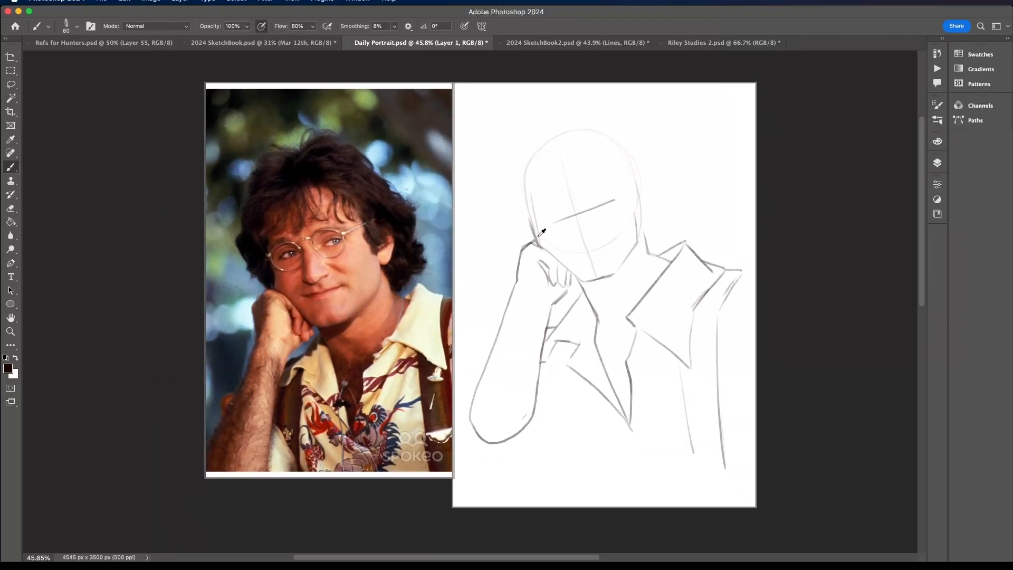
scroll(538, 243, up, 8)
scroll(550, 277, down, 6)
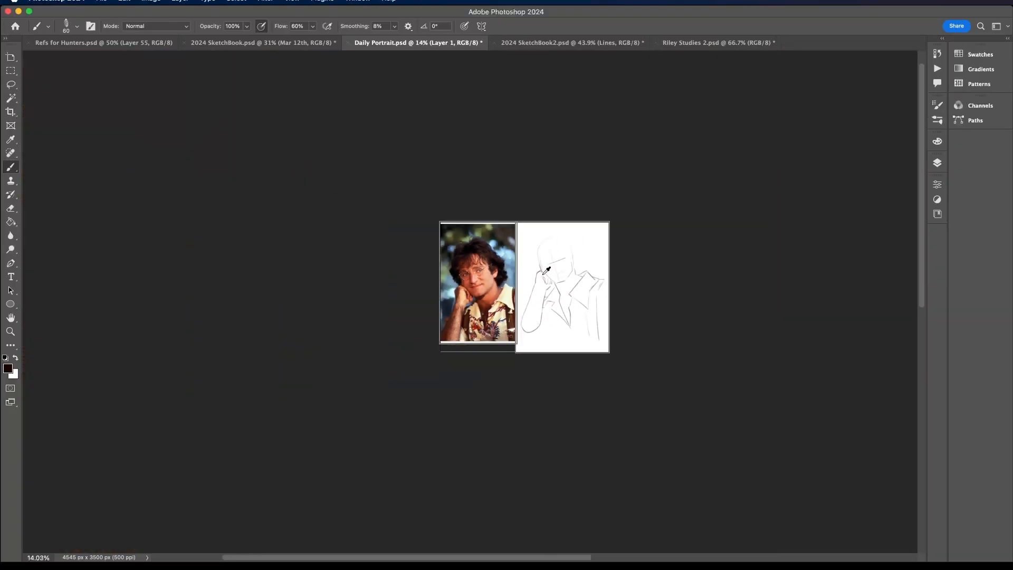
scroll(549, 273, up, 4)
scroll(547, 271, up, 5)
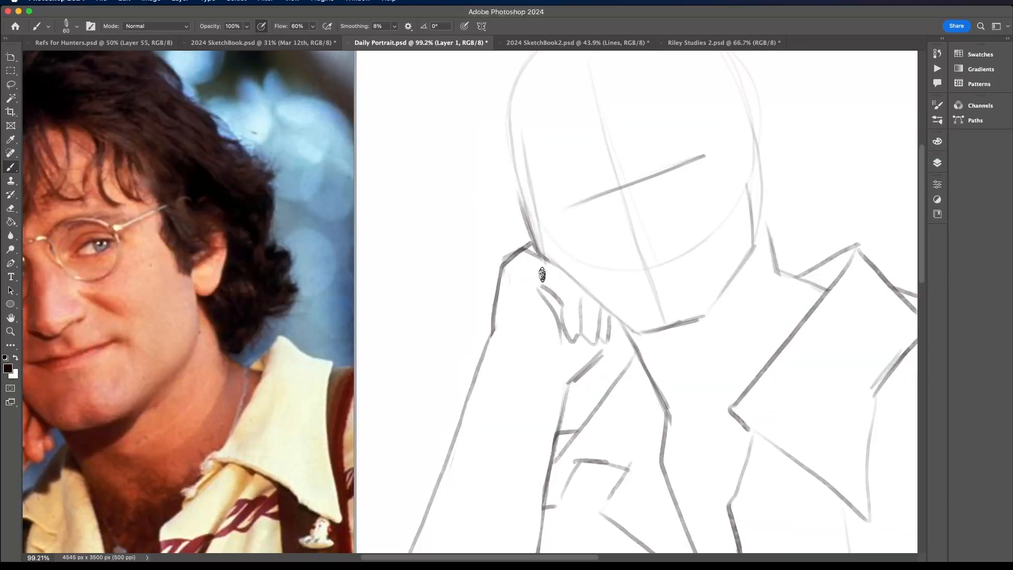
scroll(546, 273, down, 4)
scroll(544, 276, down, 1)
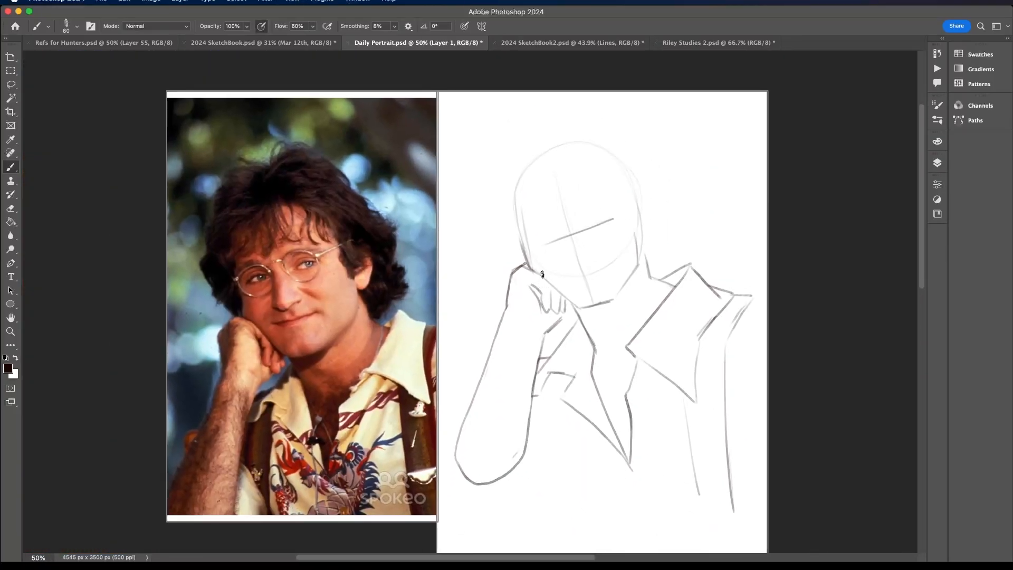
scroll(505, 326, up, 1)
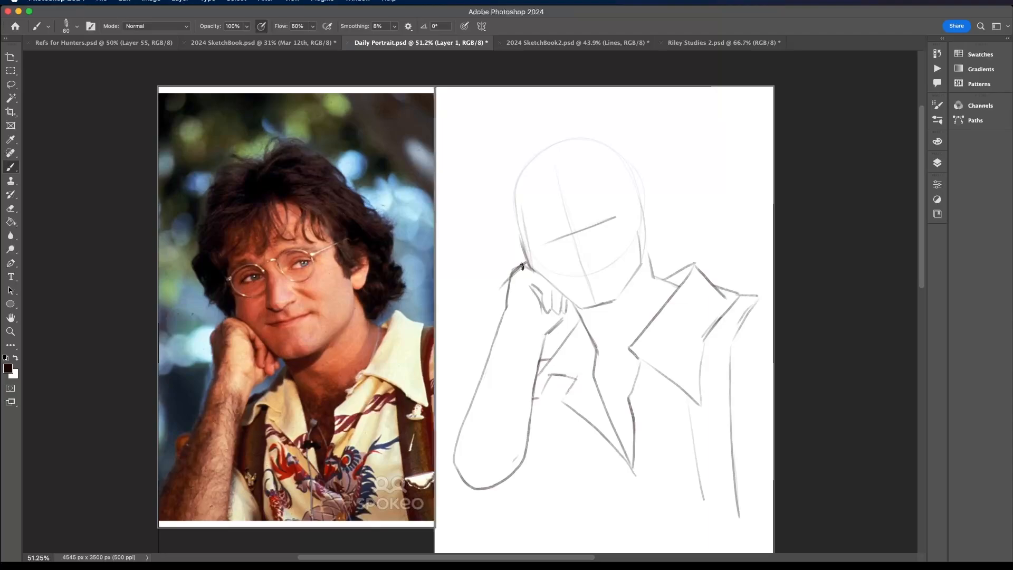
mouse_move(499, 292)
mouse_down()
mouse_move(509, 317)
mouse_move(505, 308)
mouse_move(454, 458)
mouse_move(499, 345)
mouse_move(501, 289)
mouse_move(507, 305)
mouse_move(525, 268)
mouse_move(451, 437)
mouse_up()
key(super+z)
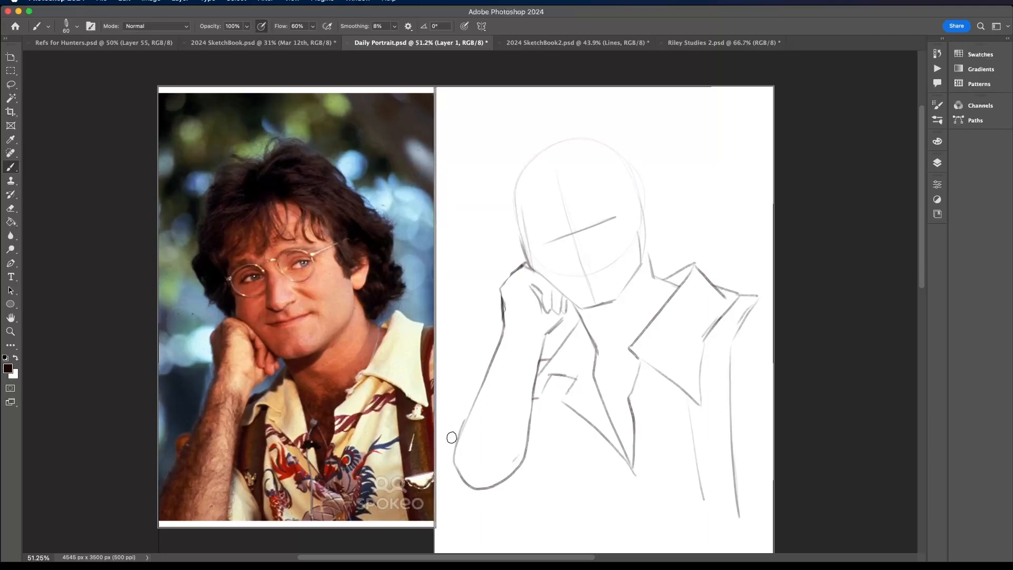
- Redraw the large collar flap and shoulder line with firmer strokes and erase the outermost vest edge
mouse_move(648, 247)
mouse_down()
mouse_move(677, 281)
mouse_move(655, 275)
mouse_move(680, 284)
mouse_up()
mouse_move(629, 349)
mouse_down()
mouse_move(678, 277)
mouse_move(656, 278)
mouse_move(682, 263)
mouse_move(705, 275)
mouse_move(694, 265)
mouse_move(657, 322)
mouse_move(701, 269)
mouse_move(714, 288)
mouse_move(739, 283)
mouse_move(716, 306)
mouse_up()
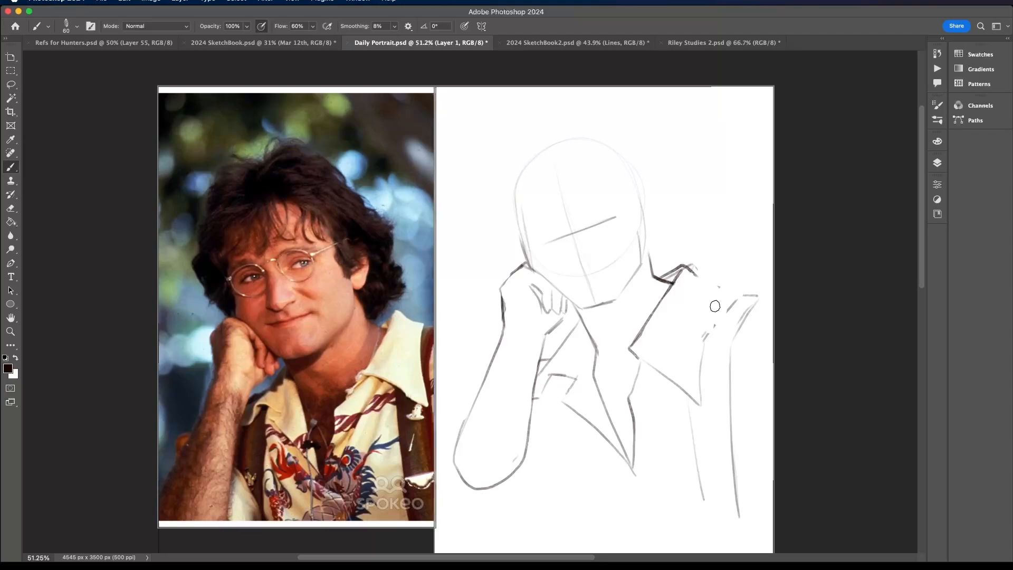
mouse_move(686, 266)
mouse_down()
mouse_move(726, 289)
mouse_move(706, 321)
mouse_up()
mouse_move(724, 287)
mouse_down()
mouse_move(706, 315)
mouse_move(753, 296)
mouse_move(730, 329)
mouse_move(733, 515)
mouse_up()
key(super+z)
key(super+z)
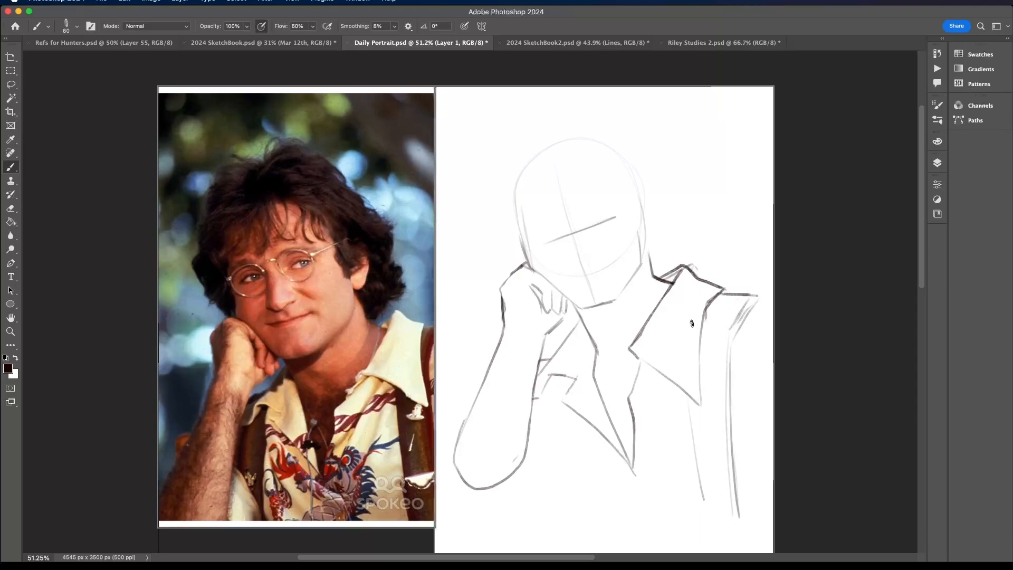
mouse_move(760, 289)
mouse_down()
mouse_move(734, 336)
mouse_move(743, 532)
mouse_up()
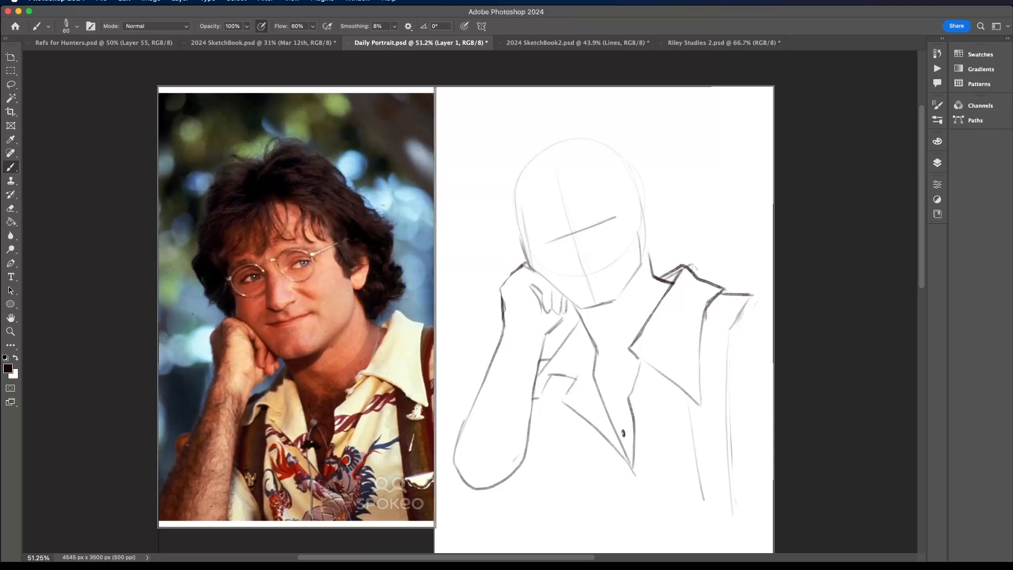
- Add the shirt edge beneath the V opening, the vest edge beside the forearm and hatching under the hand
drag(594, 449, 649, 491)
mouse_move(552, 397)
mouse_down()
mouse_move(552, 465)
mouse_move(564, 493)
mouse_move(553, 384)
mouse_move(568, 336)
mouse_move(551, 355)
mouse_up()
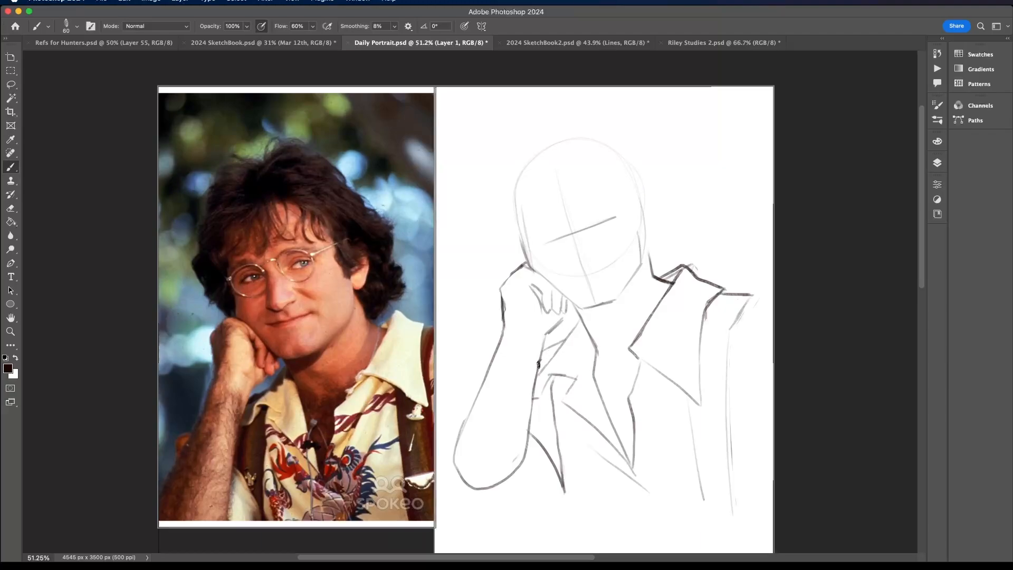
drag(539, 365, 558, 345)
- Extend the elbow downward with a lower, more angular contour and add the sleeve curve beside it
mouse_move(485, 490)
mouse_down()
mouse_move(557, 475)
mouse_move(521, 517)
mouse_move(482, 505)
mouse_up()
key(super+z)
drag(530, 422, 521, 508)
key(super+z)
mouse_move(533, 425)
mouse_down()
mouse_move(522, 494)
mouse_move(465, 513)
mouse_move(457, 465)
mouse_move(467, 417)
mouse_up()
mouse_move(480, 493)
mouse_down()
mouse_move(511, 479)
mouse_move(468, 484)
mouse_move(460, 473)
mouse_up()
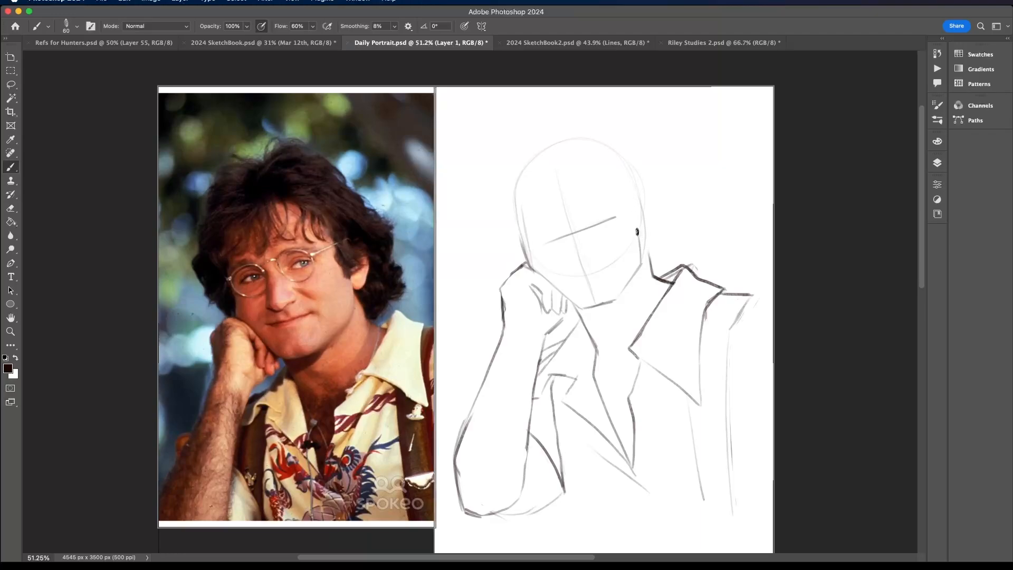
- Draw the eyebrows, eyes, nose and smiling mouth along the face guidelines
drag(534, 246, 613, 212)
mouse_move(528, 241)
mouse_down()
mouse_move(597, 198)
mouse_move(618, 197)
mouse_up()
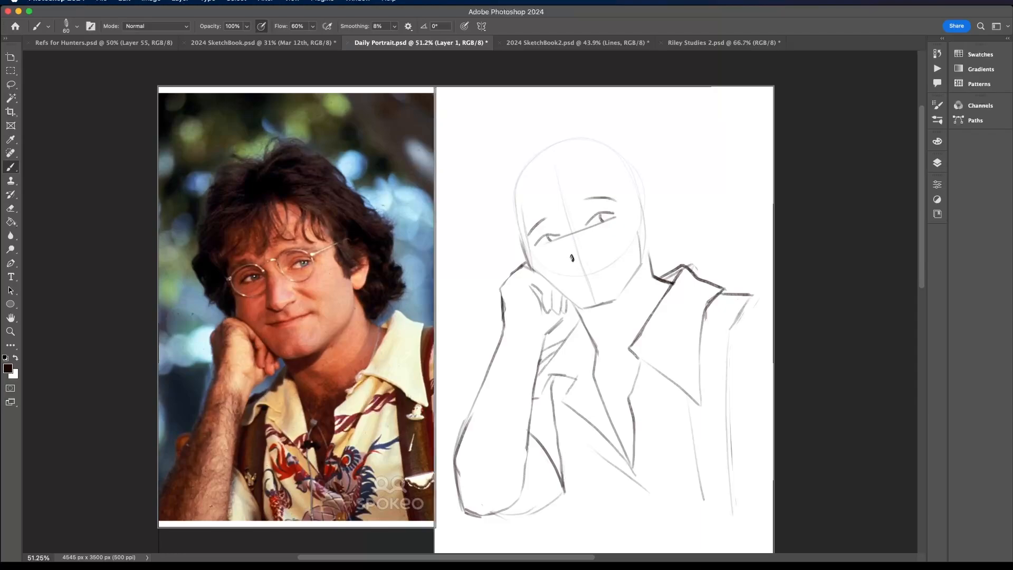
drag(574, 259, 580, 262)
drag(588, 254, 574, 240)
mouse_move(575, 277)
mouse_down()
mouse_move(606, 265)
mouse_move(577, 277)
mouse_up()
- Draw the ear at the side of the head and connect the jaw to the neck
mouse_move(619, 291)
mouse_down()
mouse_move(643, 261)
mouse_move(643, 231)
mouse_move(651, 237)
mouse_move(660, 209)
mouse_move(661, 221)
mouse_move(658, 196)
mouse_up()
key(super+z)
- Sketch the hairline across the forehead, the sideburn beside the ear and the opposite temple contour
key(super+z)
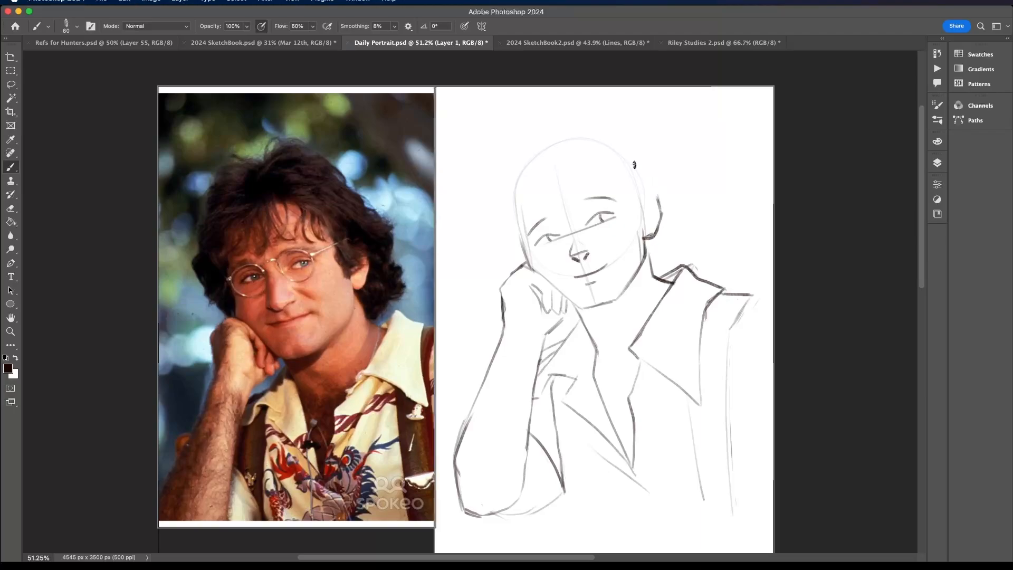
drag(638, 235, 635, 198)
drag(522, 179, 594, 155)
key(super+z)
mouse_move(520, 184)
mouse_down()
mouse_move(605, 155)
mouse_move(634, 200)
mouse_up()
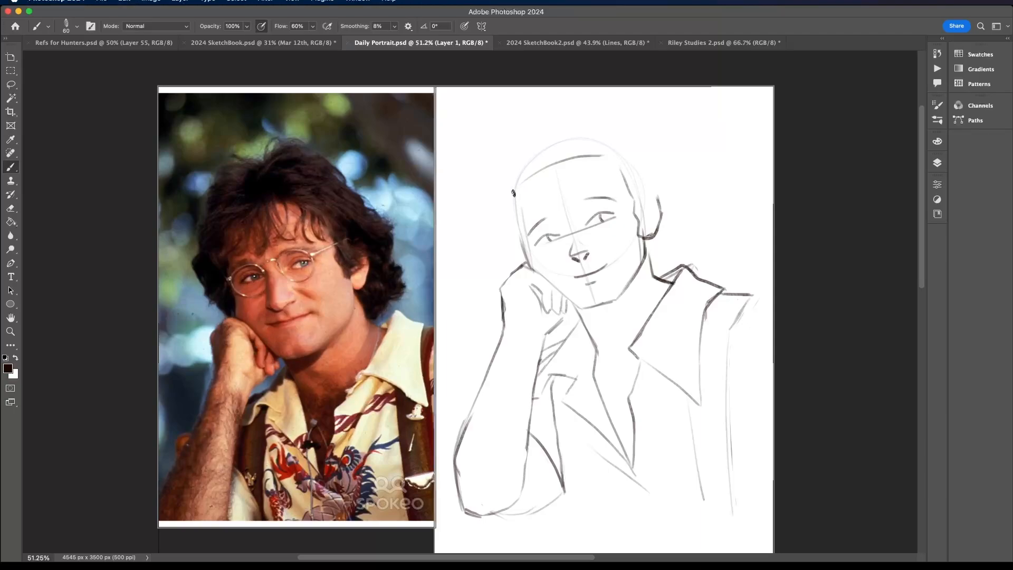
drag(514, 197, 527, 262)
- Draw the curved fringe strands falling from the hairline onto the forehead
scroll(524, 240, down, 10)
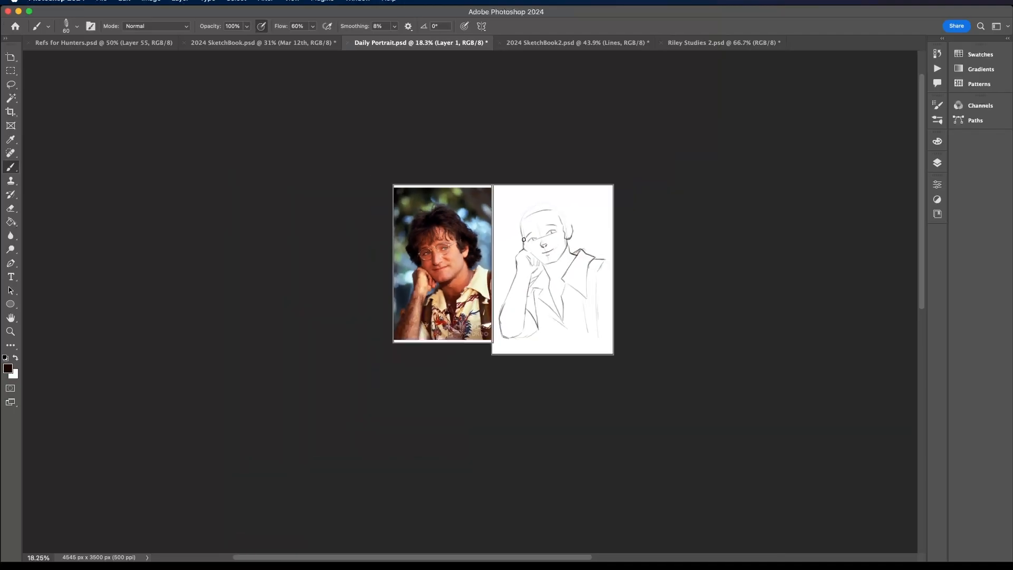
scroll(524, 240, up, 8)
key(super+z)
scroll(523, 239, down, 1)
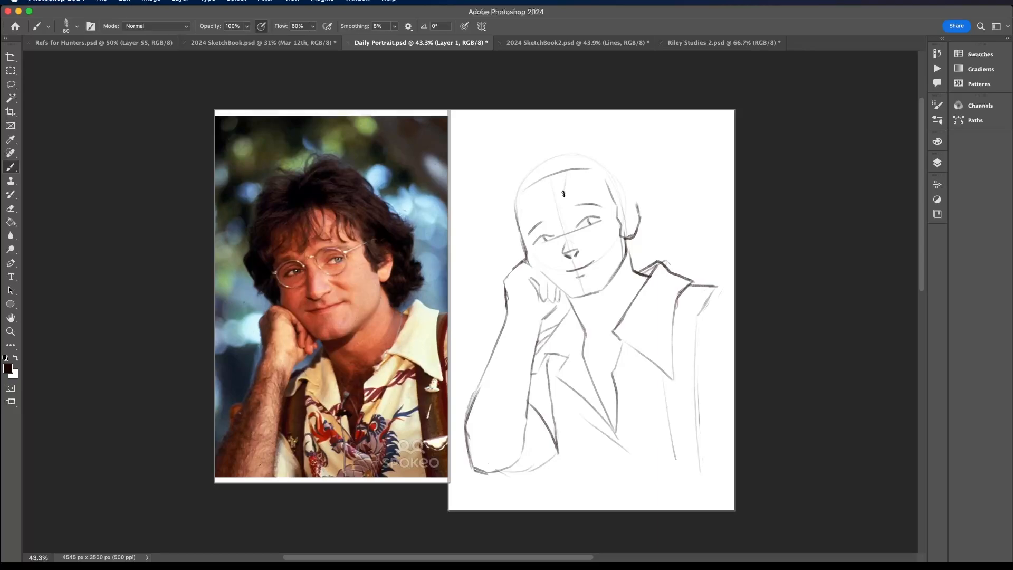
drag(555, 188, 535, 221)
mouse_move(550, 167)
mouse_down()
mouse_move(547, 204)
mouse_move(526, 218)
mouse_move(553, 178)
mouse_move(568, 170)
mouse_move(576, 191)
mouse_move(584, 166)
mouse_move(585, 190)
mouse_move(589, 164)
mouse_move(600, 197)
mouse_up()
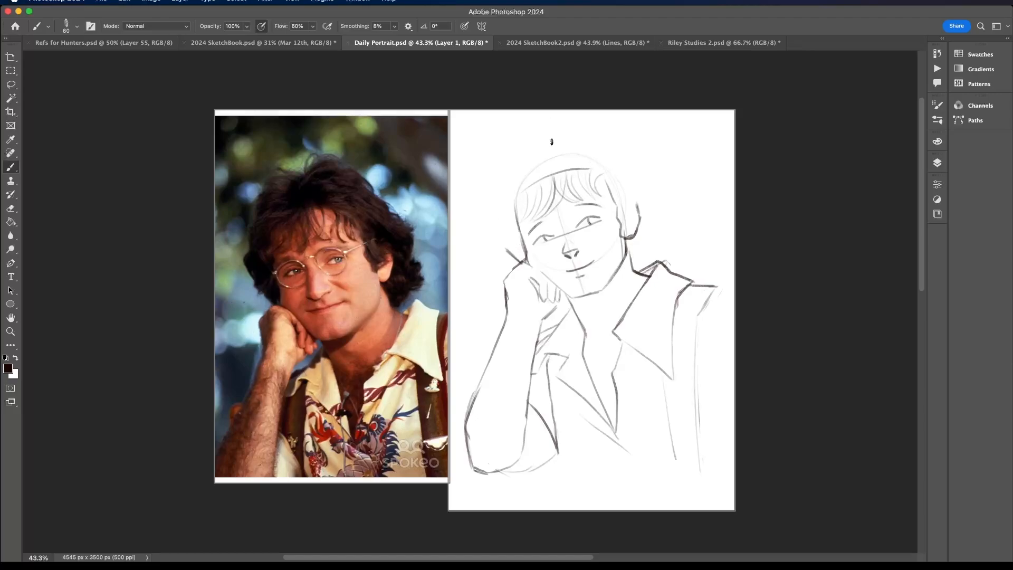
- Outline the full wavy hair around the head from a parting, down past the ear and to the hand
mouse_move(554, 174)
mouse_down()
mouse_move(554, 149)
mouse_move(534, 129)
mouse_move(524, 139)
mouse_move(534, 148)
mouse_move(503, 160)
mouse_move(487, 231)
mouse_move(517, 258)
mouse_up()
mouse_move(555, 140)
mouse_down()
mouse_move(603, 129)
mouse_move(637, 169)
mouse_move(661, 248)
mouse_move(641, 267)
mouse_up()
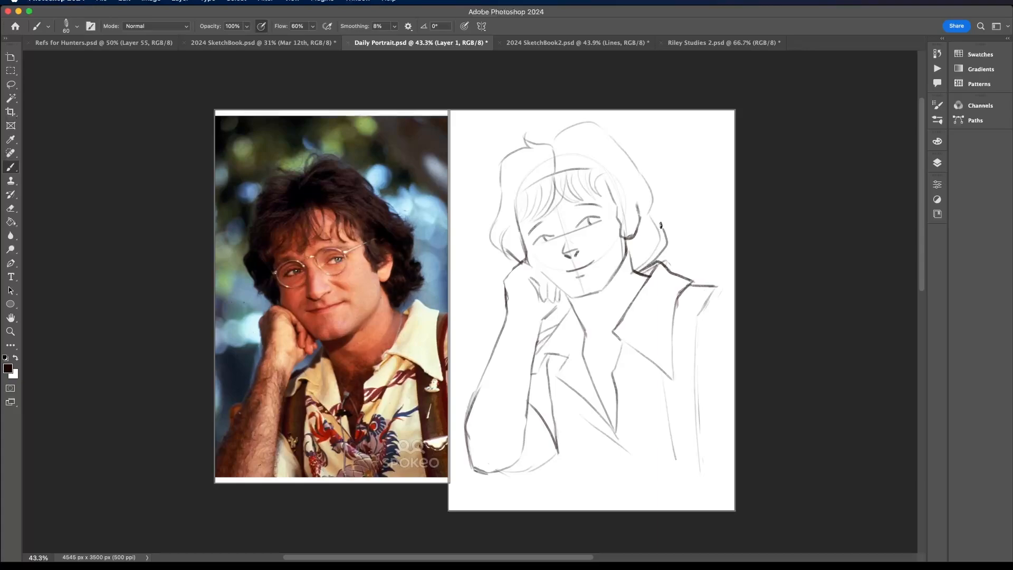
drag(492, 212, 507, 161)
mouse_move(558, 141)
mouse_down()
mouse_move(592, 127)
mouse_move(638, 165)
mouse_move(624, 140)
mouse_move(663, 191)
mouse_up()
key(super+z)
mouse_move(615, 139)
mouse_down()
mouse_move(656, 225)
mouse_move(631, 148)
mouse_up()
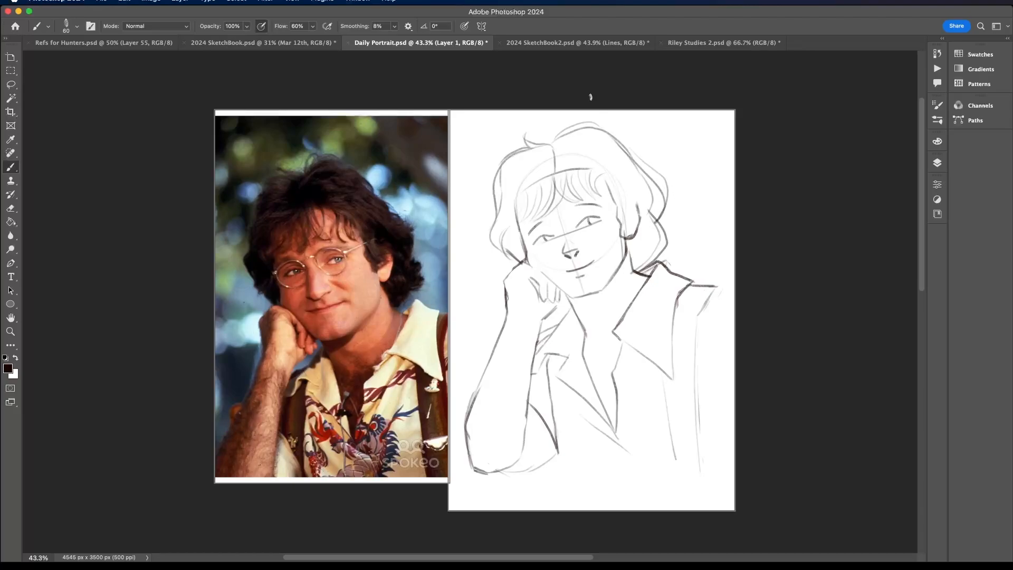
- Sketch the round eyeglasses over both eyes, with the nose bridge and the arm reaching back to the ear
click(937, 162)
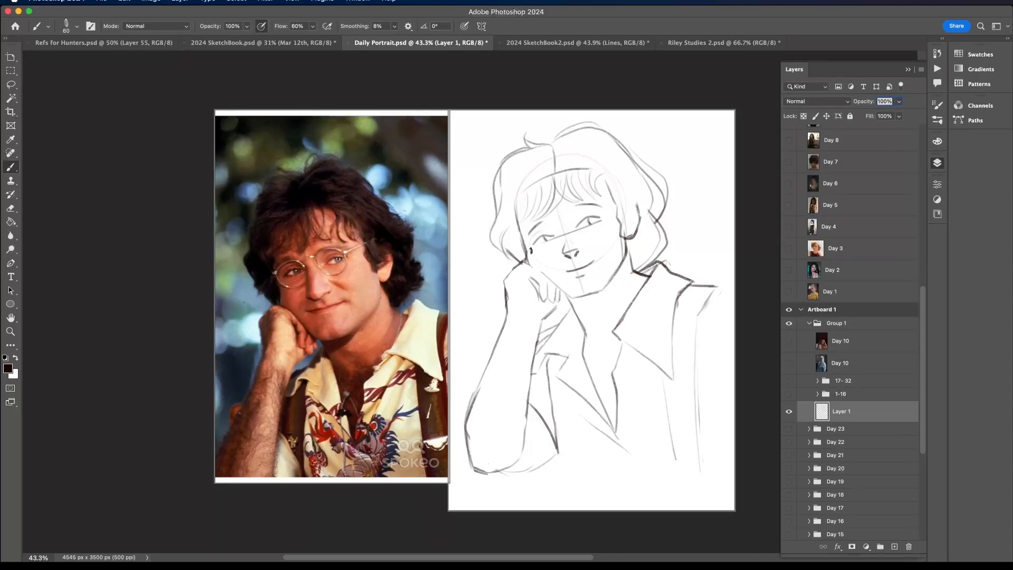
mouse_move(531, 251)
mouse_down()
mouse_move(560, 250)
mouse_move(552, 228)
mouse_move(560, 255)
mouse_move(587, 220)
mouse_move(580, 245)
mouse_move(571, 230)
mouse_move(595, 212)
mouse_move(609, 231)
mouse_move(587, 246)
mouse_move(602, 240)
mouse_move(628, 204)
mouse_up()
key(super+z)
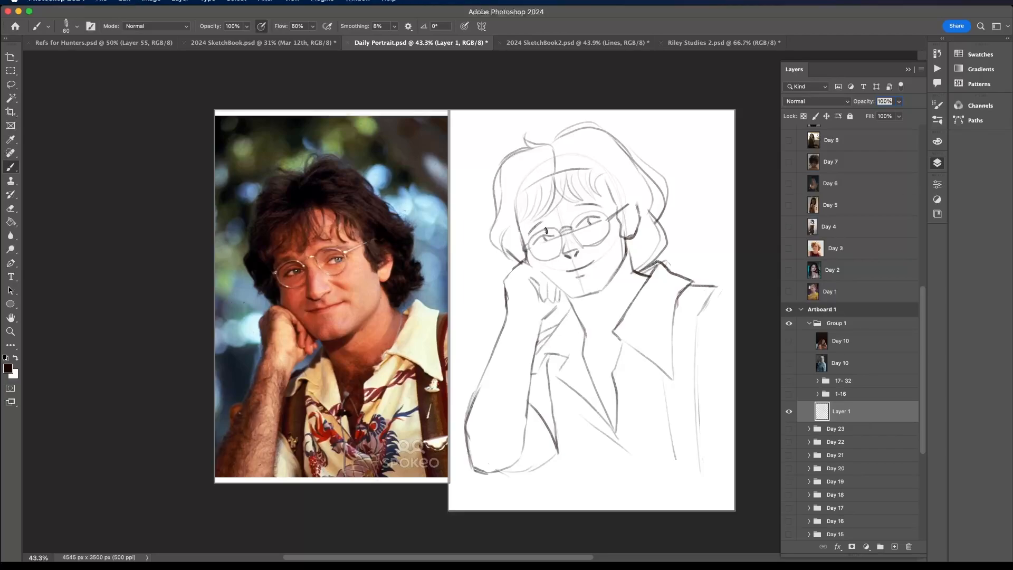
scroll(546, 233, up, 1)
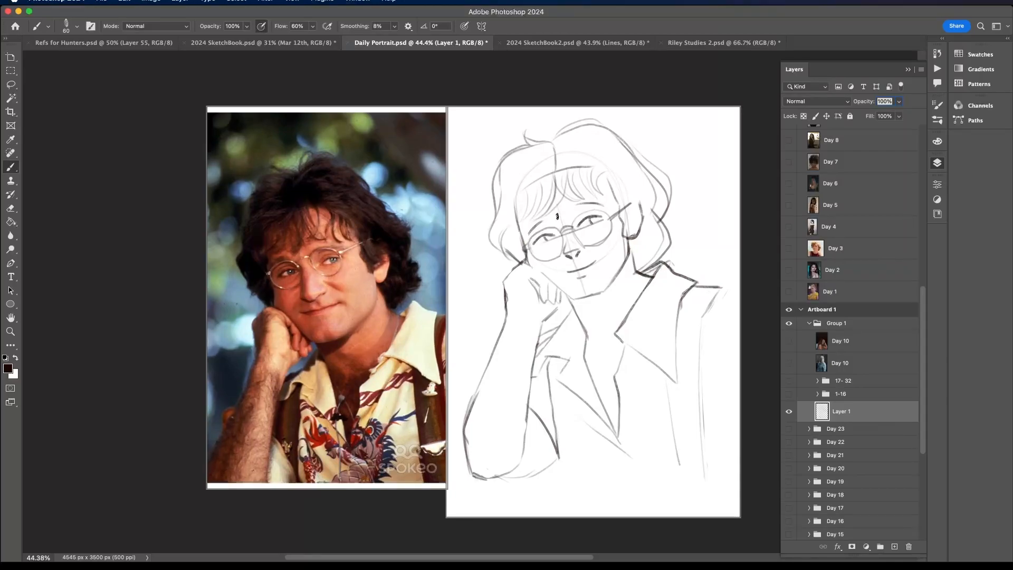
- Sketch thick outlined eyebrows above the glasses and strengthen the smiling mouth line
mouse_move(537, 232)
mouse_down()
mouse_move(548, 213)
mouse_move(526, 239)
mouse_up()
drag(578, 202, 603, 201)
drag(563, 270, 597, 261)
- Flip the whole sketch horizontally to check its proportions, and restore the original orientation
key(ctrl+t)
right_click(651, 403)
click(682, 540)
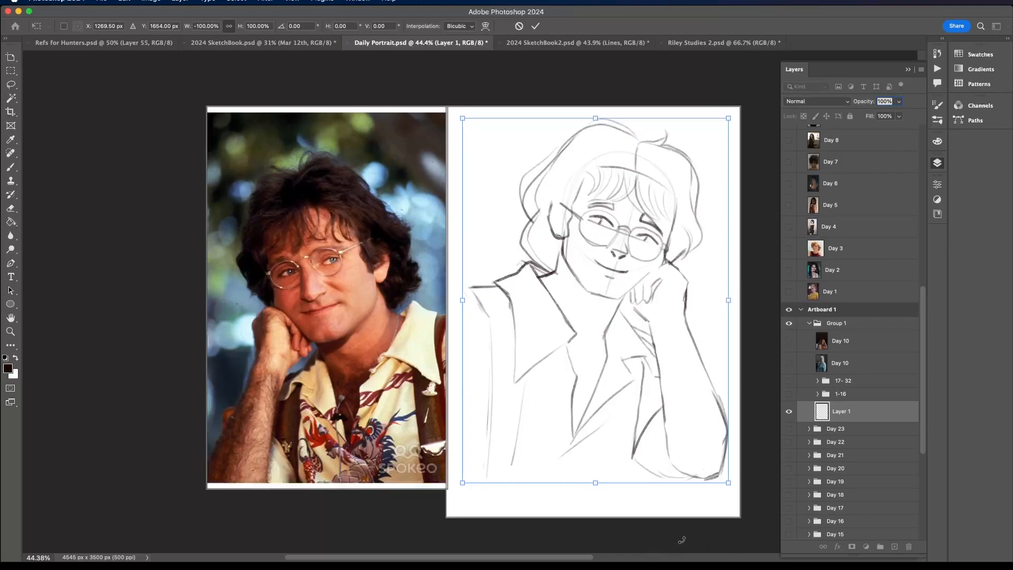
key(ctrl+z)
key(Return)
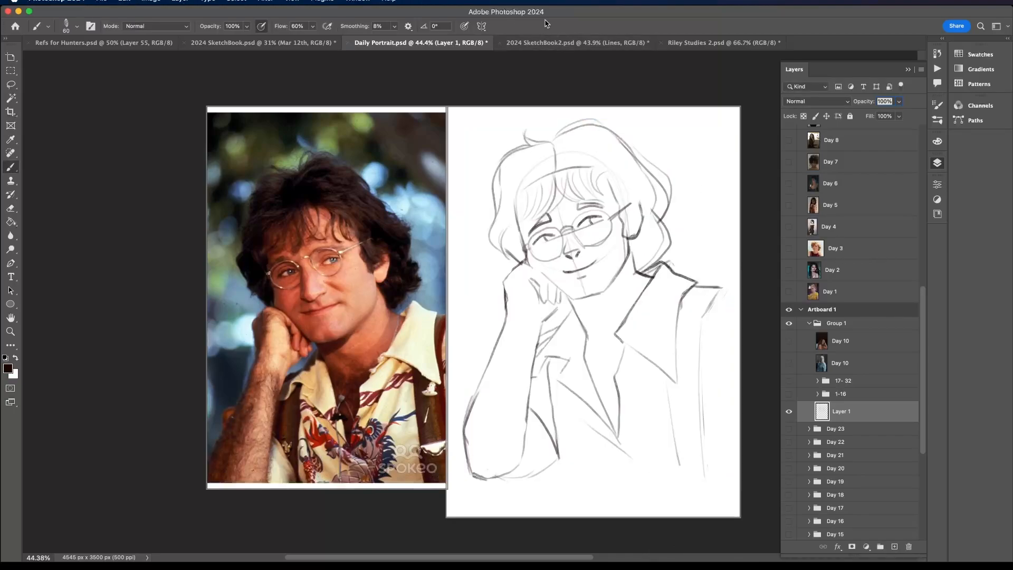
- Lower the opacity of the sketch layer, Layer 1, to 20%
click(897, 102)
click(889, 101)
text(20)
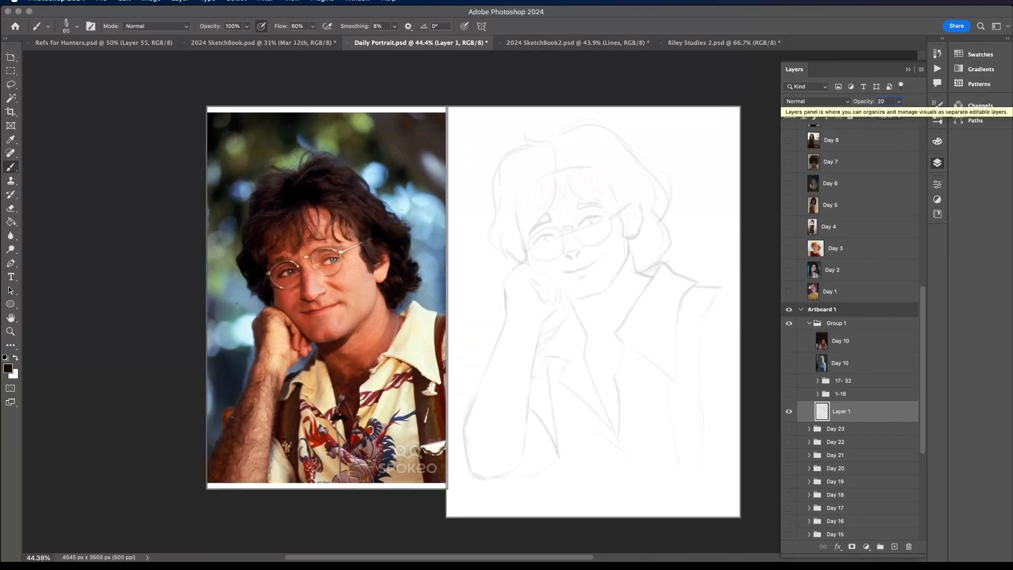
key(Return)
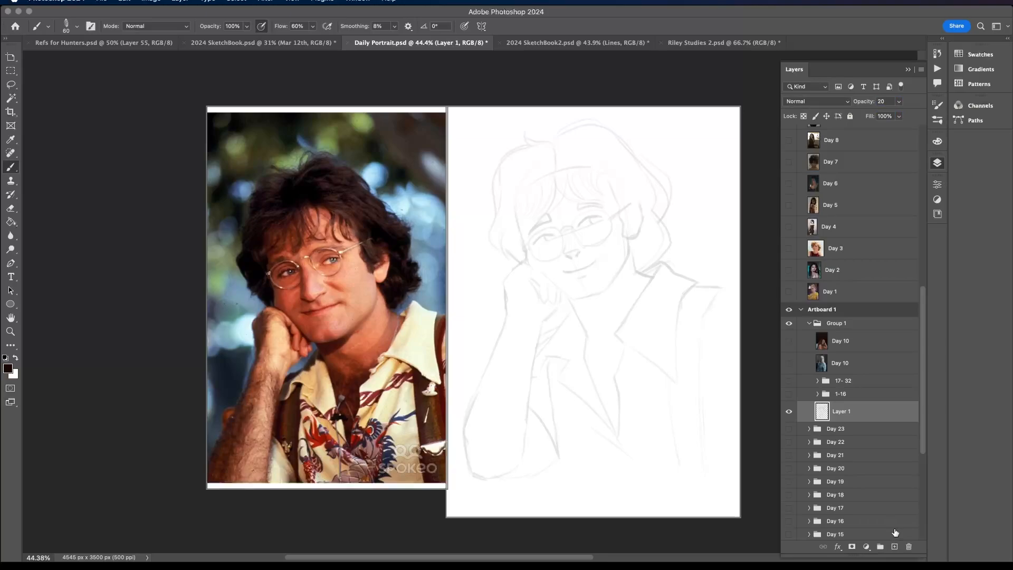
- Add a new layer above the faded sketch for the line art and set the pencil brush size to 30 px
click(909, 547)
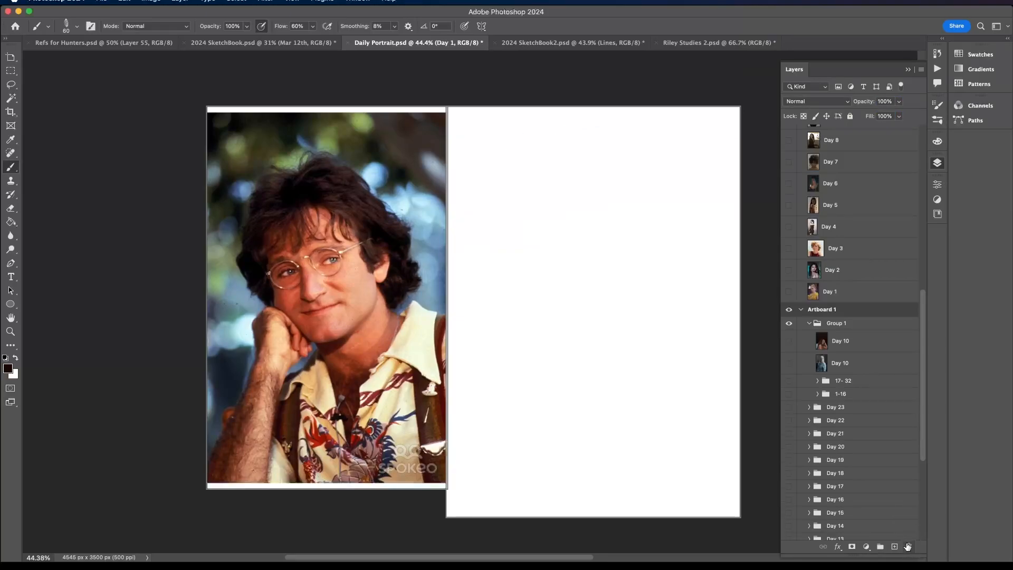
key(ctrl+z)
click(895, 547)
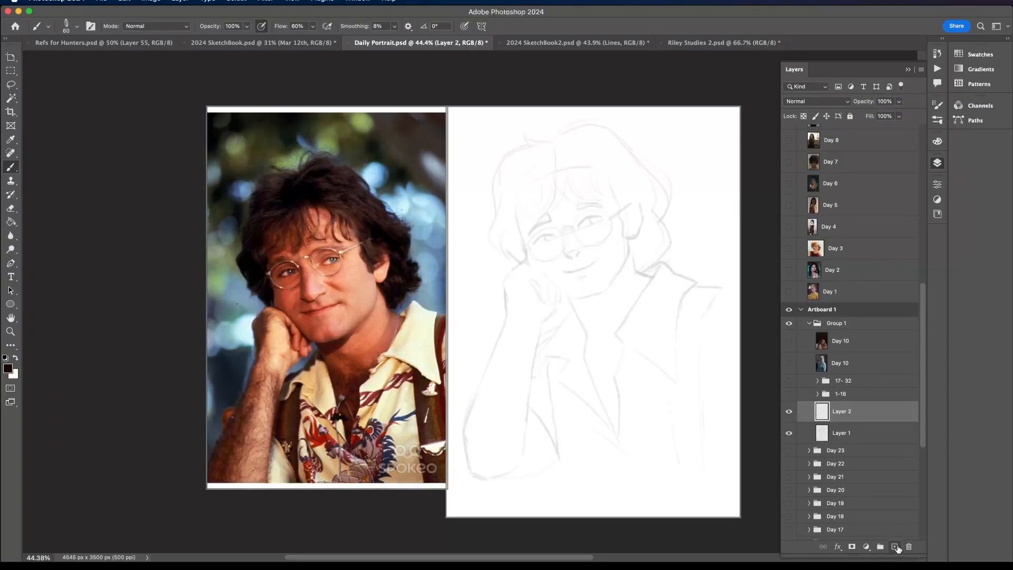
click(76, 26)
text(30)
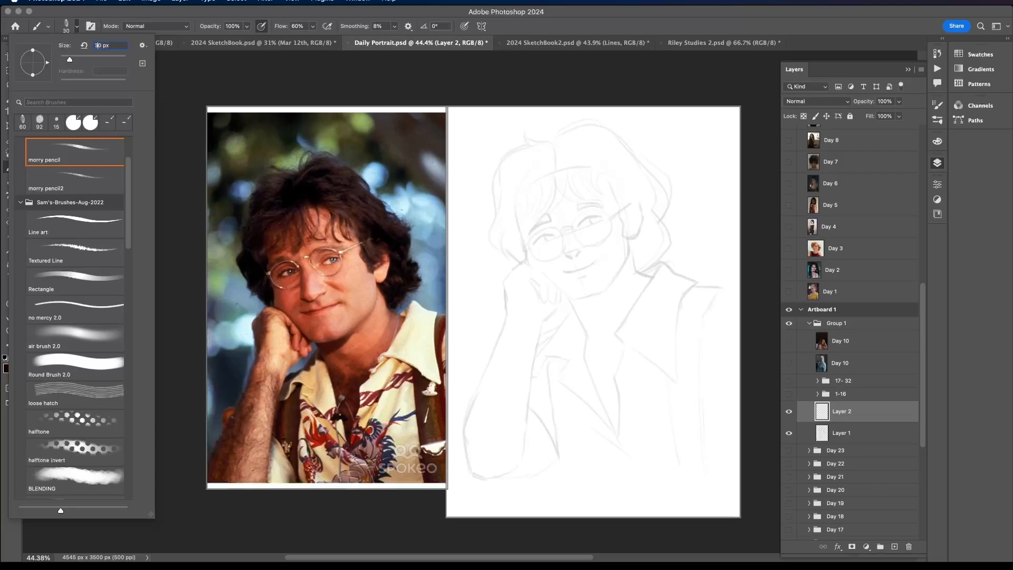
- Ink the upper and lower lids of the eye nearer the ear over the faded sketch
drag(578, 226, 594, 217)
scroll(614, 207, up, 10)
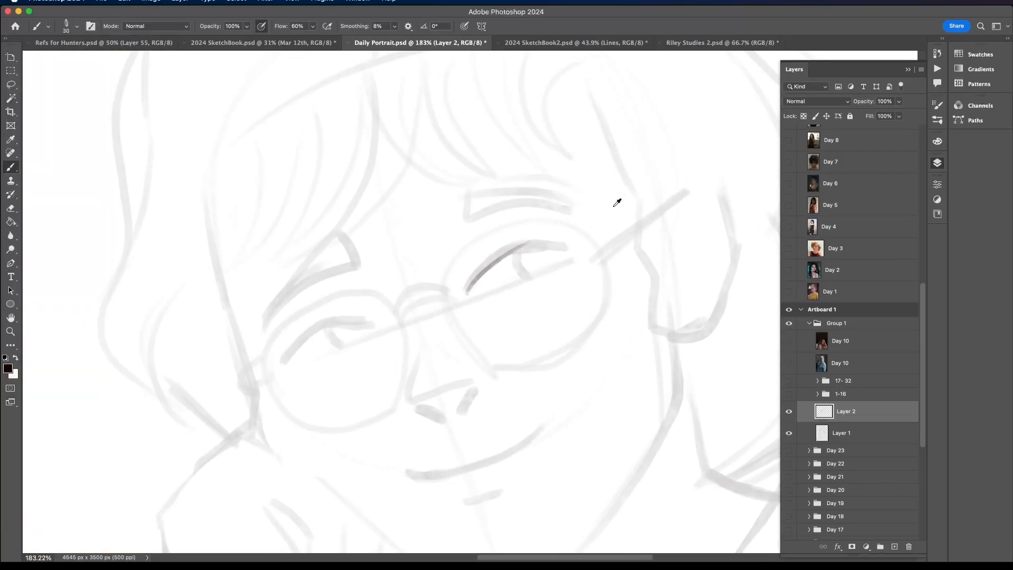
scroll(614, 206, down, 8)
scroll(615, 205, up, 5)
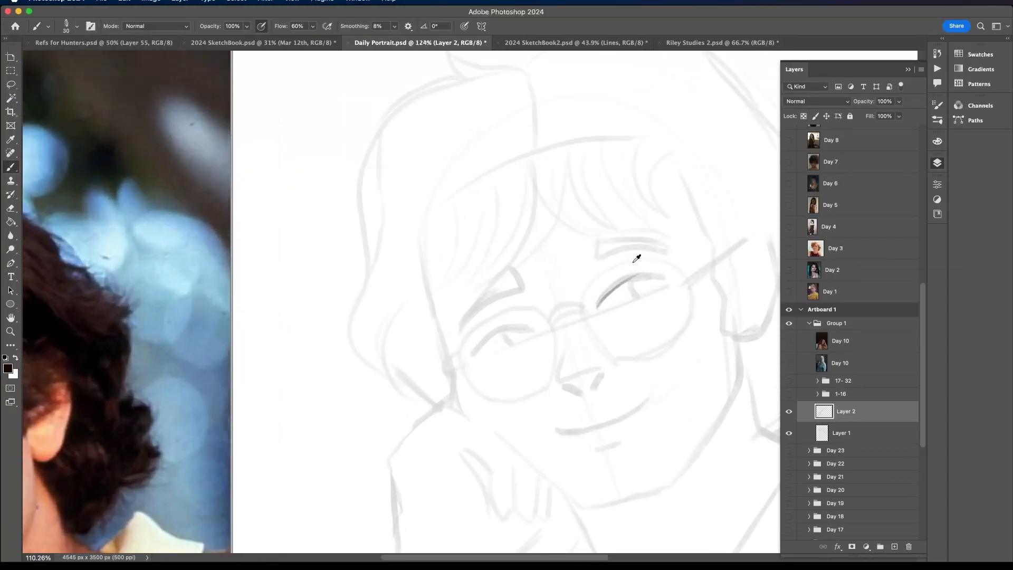
scroll(637, 259, up, 3)
mouse_move(590, 317)
mouse_down()
mouse_move(619, 285)
mouse_move(592, 313)
mouse_move(612, 289)
mouse_move(659, 281)
mouse_up()
mouse_move(619, 287)
mouse_down()
mouse_move(680, 283)
mouse_move(601, 319)
mouse_move(664, 297)
mouse_move(677, 283)
mouse_up()
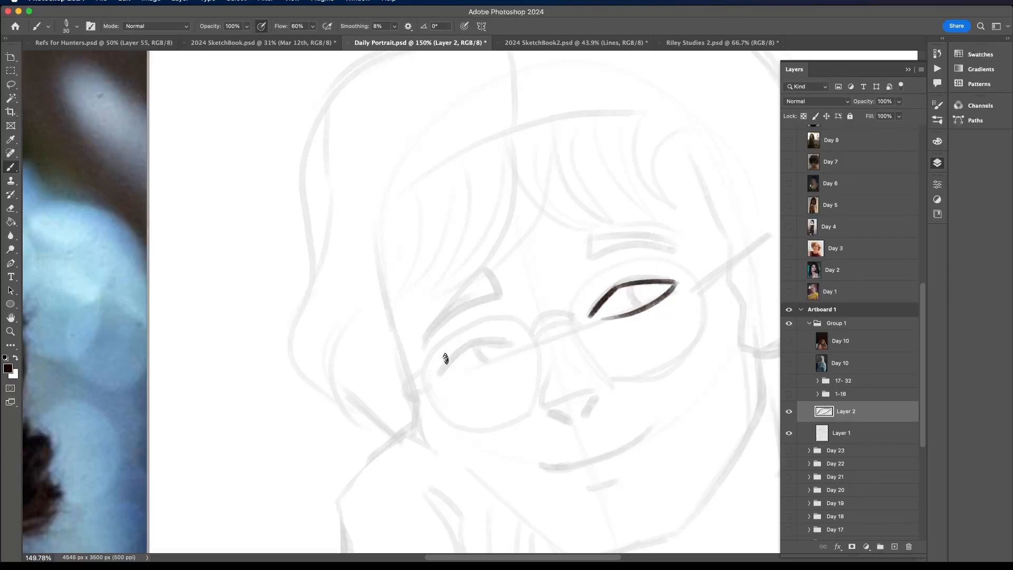
- Ink the lids of the eye on the fist side and add the iris lines in both eyes
mouse_move(441, 373)
mouse_down()
mouse_move(467, 348)
mouse_move(511, 343)
mouse_move(463, 350)
mouse_move(440, 374)
mouse_move(467, 348)
mouse_move(497, 343)
mouse_move(443, 373)
mouse_move(479, 368)
mouse_move(442, 371)
mouse_move(485, 365)
mouse_move(440, 372)
mouse_move(489, 364)
mouse_up()
mouse_move(630, 287)
mouse_down()
mouse_move(639, 307)
mouse_move(644, 300)
mouse_up()
drag(477, 344, 486, 367)
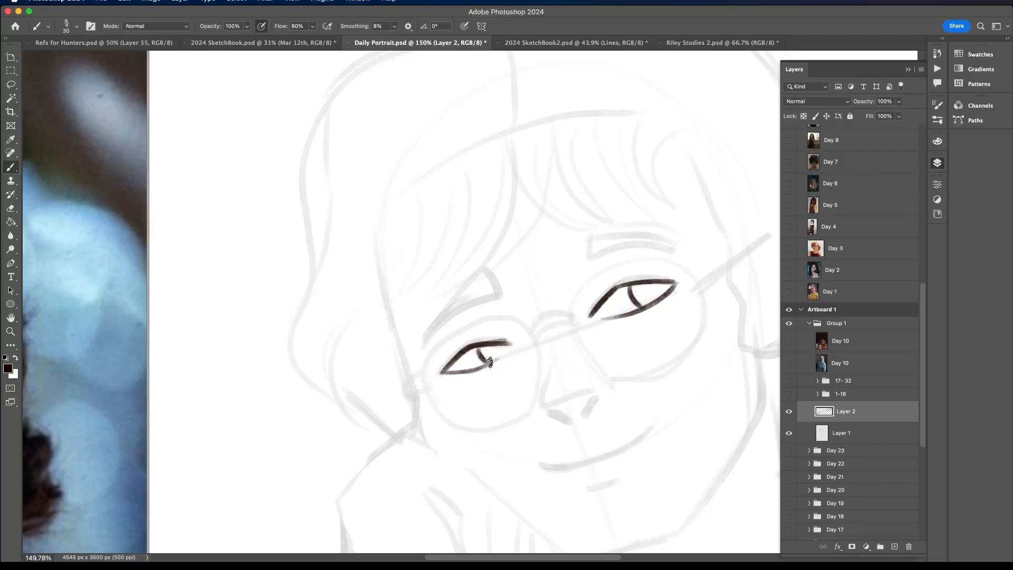
- Ink the underside of the nose with its nostril corner and the triangular nose plane above it
scroll(496, 357, down, 3)
scroll(498, 354, down, 3)
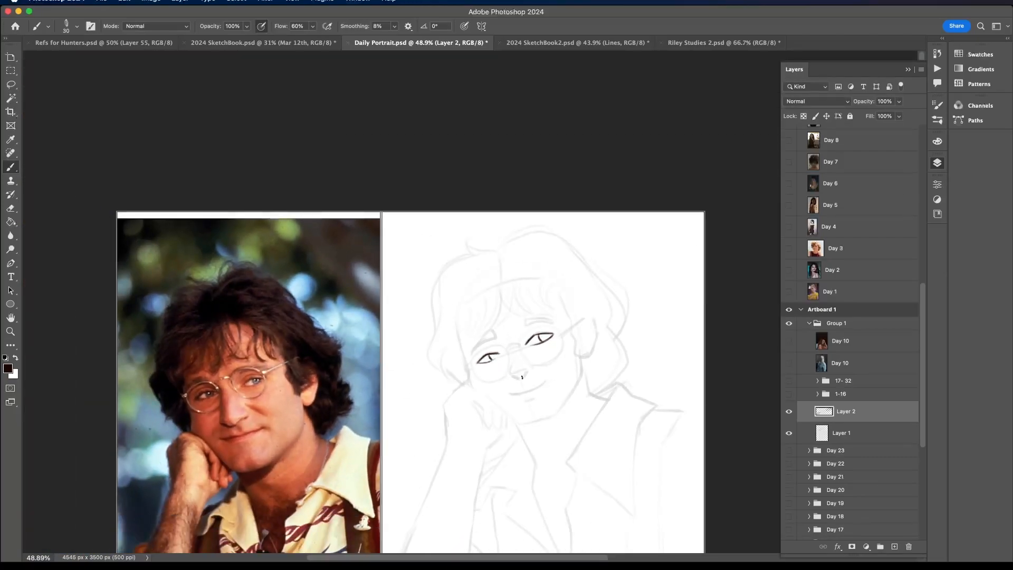
scroll(522, 376, up, 4)
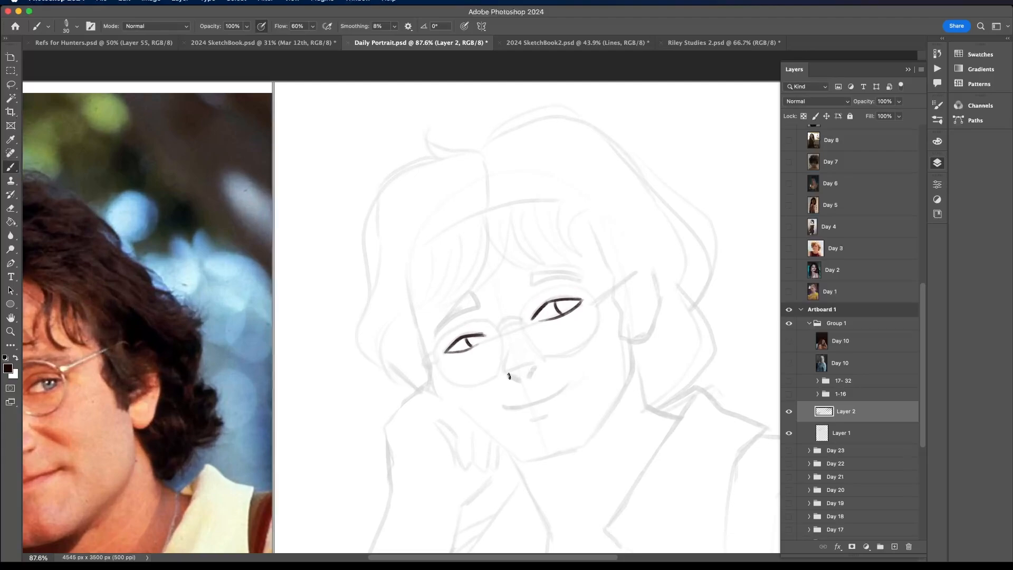
scroll(516, 369, down, 1)
drag(509, 377, 537, 367)
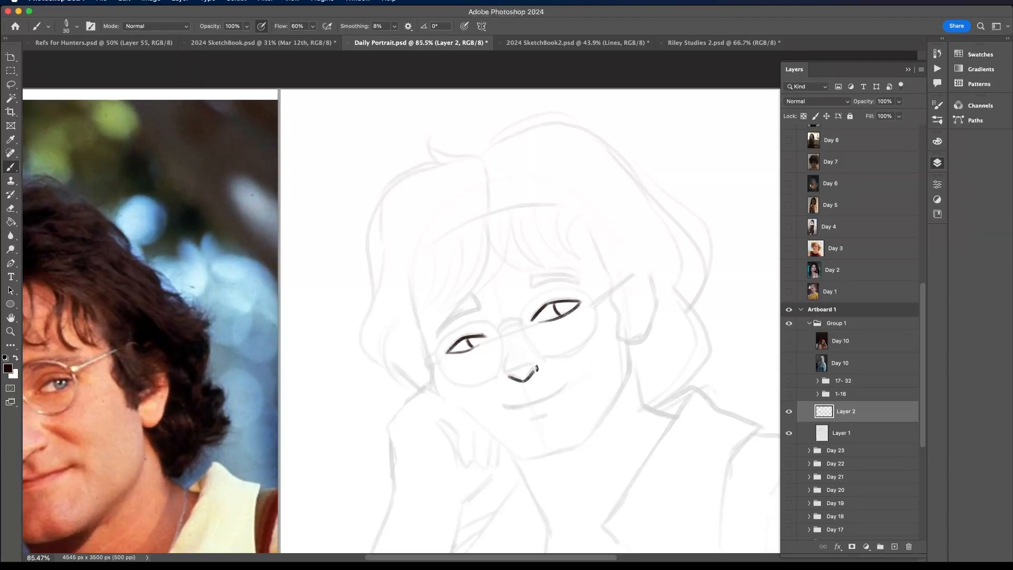
scroll(538, 368, down, 3)
scroll(549, 342, up, 2)
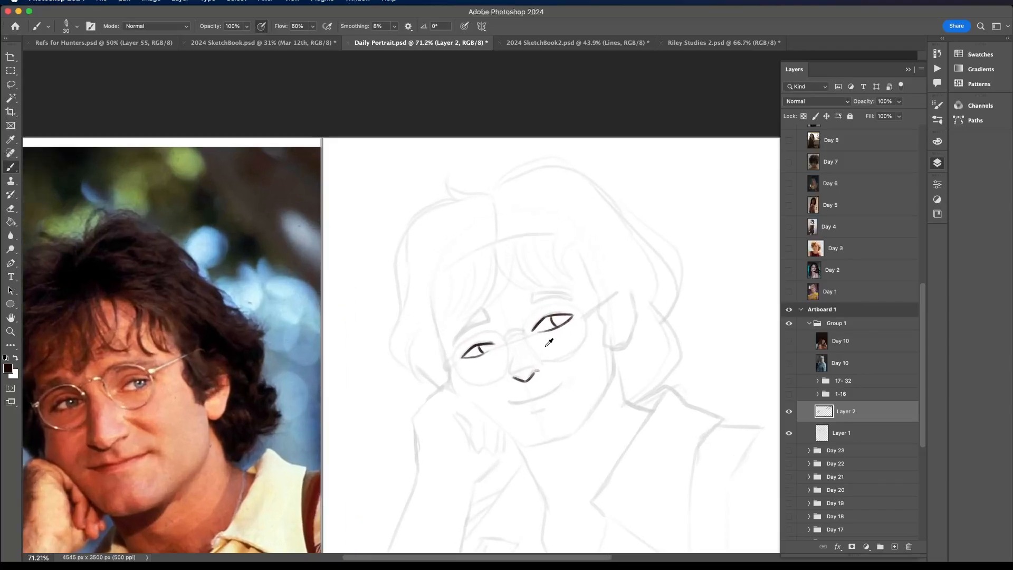
mouse_move(532, 367)
mouse_down()
mouse_move(511, 374)
mouse_move(513, 353)
mouse_move(533, 366)
mouse_up()
scroll(516, 359, down, 5)
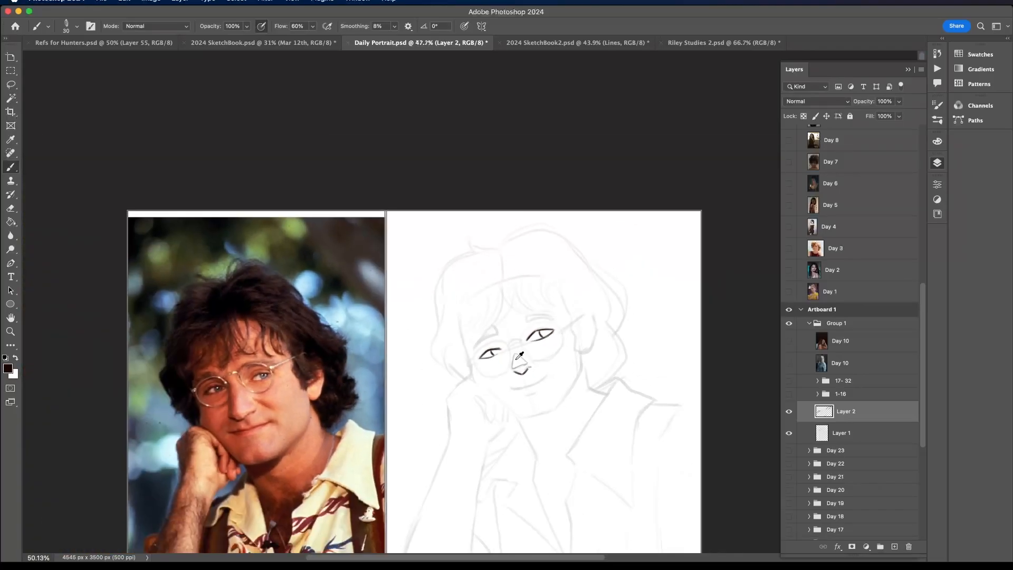
scroll(530, 350, up, 5)
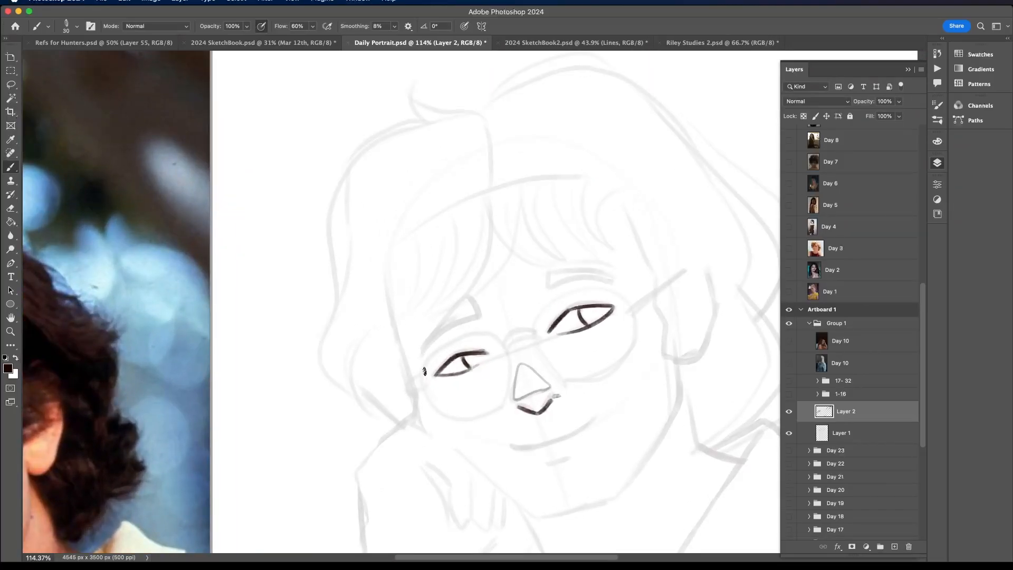
- Outline the glasses lens on the fist side and draw the double-lined bridge over the nose
mouse_move(422, 366)
mouse_down()
mouse_move(458, 336)
mouse_move(485, 332)
mouse_move(511, 366)
mouse_move(510, 392)
mouse_up()
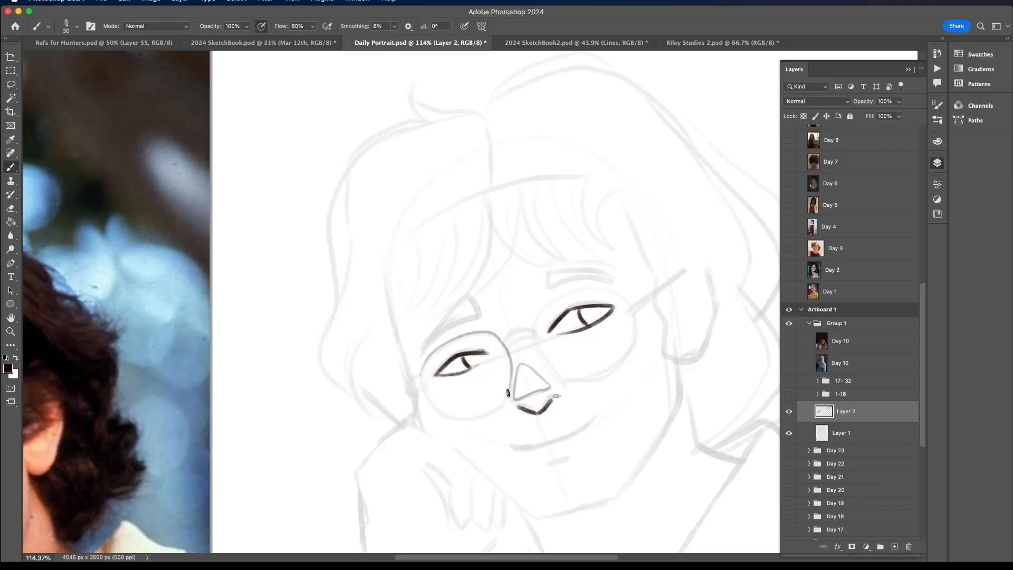
mouse_move(421, 368)
mouse_down()
mouse_move(446, 416)
mouse_move(490, 414)
mouse_move(510, 393)
mouse_up()
mouse_move(508, 346)
mouse_down()
mouse_move(535, 338)
mouse_move(508, 346)
mouse_up()
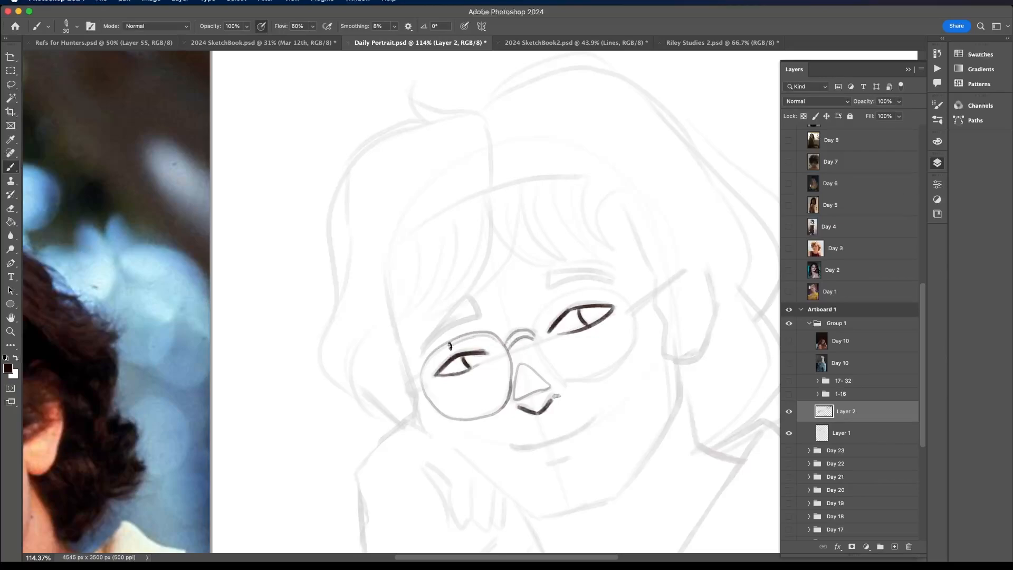
- Outline the lens nearer the ear and give both lenses a second, inner rim line
mouse_move(425, 379)
mouse_down()
mouse_move(454, 412)
mouse_move(489, 409)
mouse_move(505, 383)
mouse_move(496, 343)
mouse_move(572, 384)
mouse_move(606, 378)
mouse_up()
mouse_move(532, 328)
mouse_down()
mouse_move(546, 307)
mouse_move(589, 288)
mouse_move(624, 294)
mouse_move(635, 318)
mouse_move(629, 352)
mouse_move(608, 376)
mouse_move(538, 329)
mouse_move(565, 380)
mouse_move(541, 320)
mouse_move(598, 292)
mouse_move(623, 298)
mouse_move(629, 316)
mouse_move(619, 360)
mouse_move(562, 383)
mouse_up()
key(super+z)
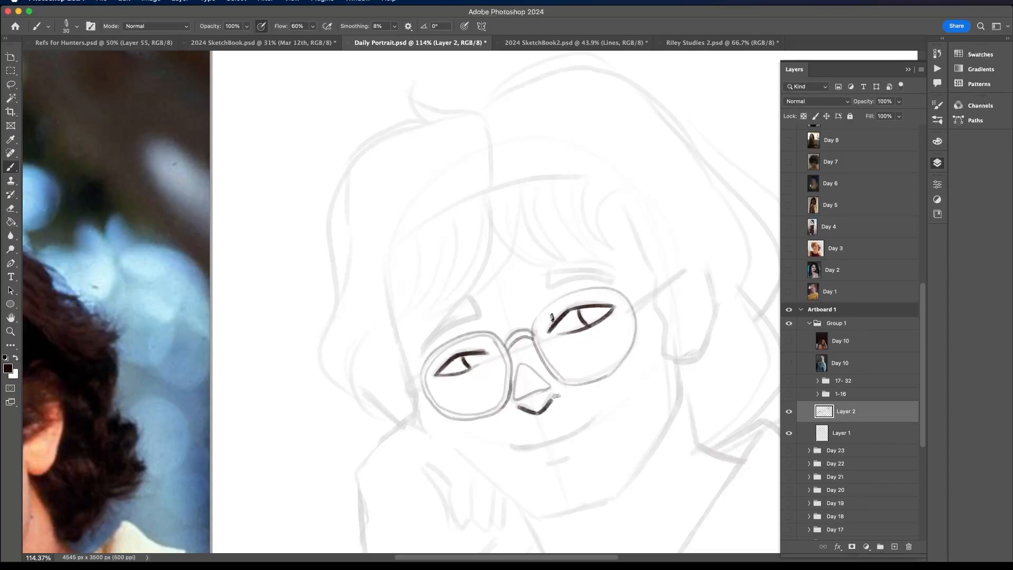
scroll(553, 317, down, 1)
mouse_move(538, 335)
mouse_down()
mouse_move(551, 307)
mouse_move(602, 289)
mouse_move(629, 315)
mouse_move(619, 356)
mouse_move(555, 380)
mouse_up()
scroll(555, 380, down, 3)
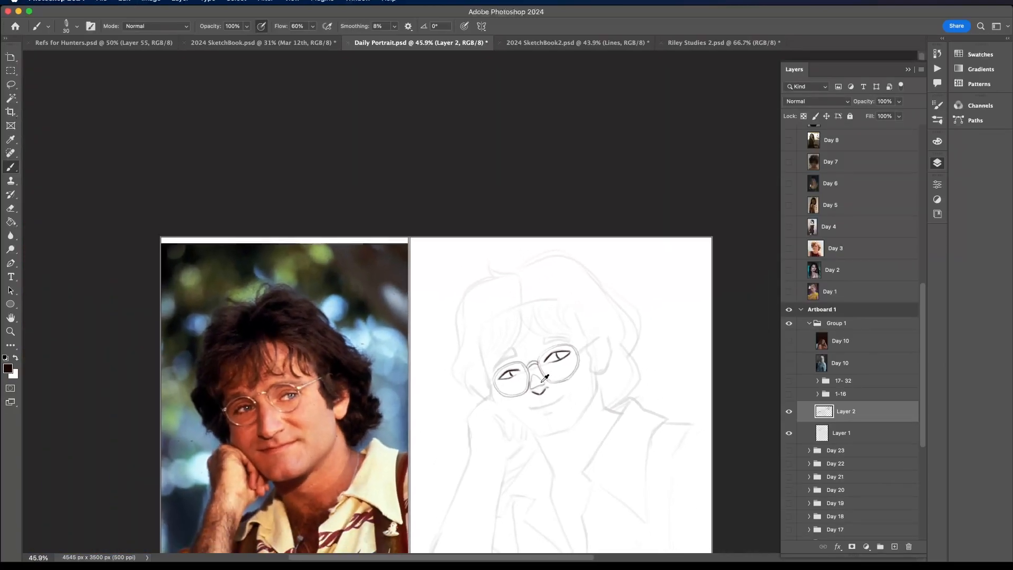
- Ink the hinges on both outer rims of the glasses and the arm running toward the ear
scroll(549, 379, up, 2)
scroll(545, 378, up, 1)
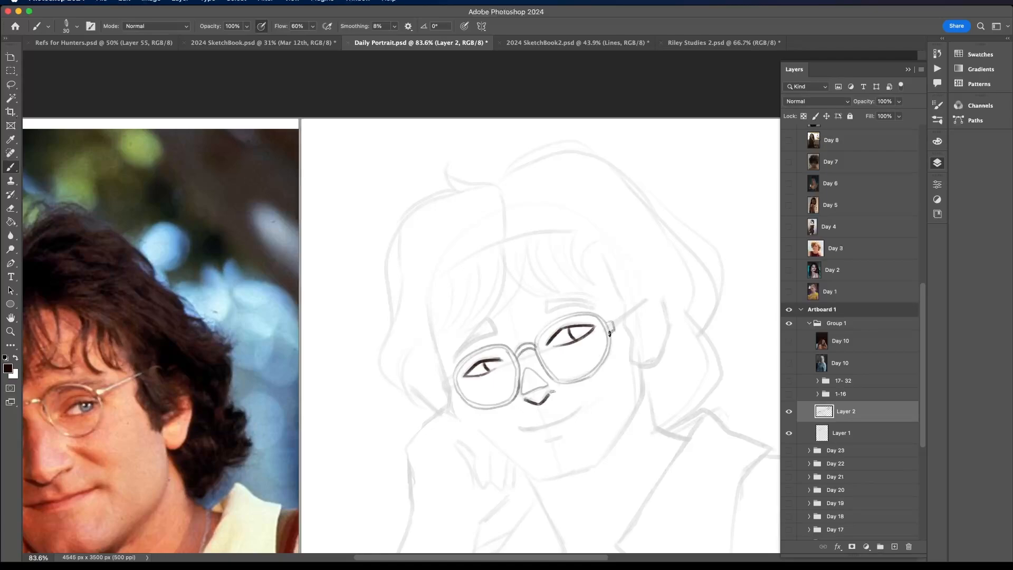
mouse_move(613, 323)
mouse_down()
mouse_move(650, 299)
mouse_move(615, 330)
mouse_up()
drag(451, 378, 455, 393)
scroll(467, 400, down, 8)
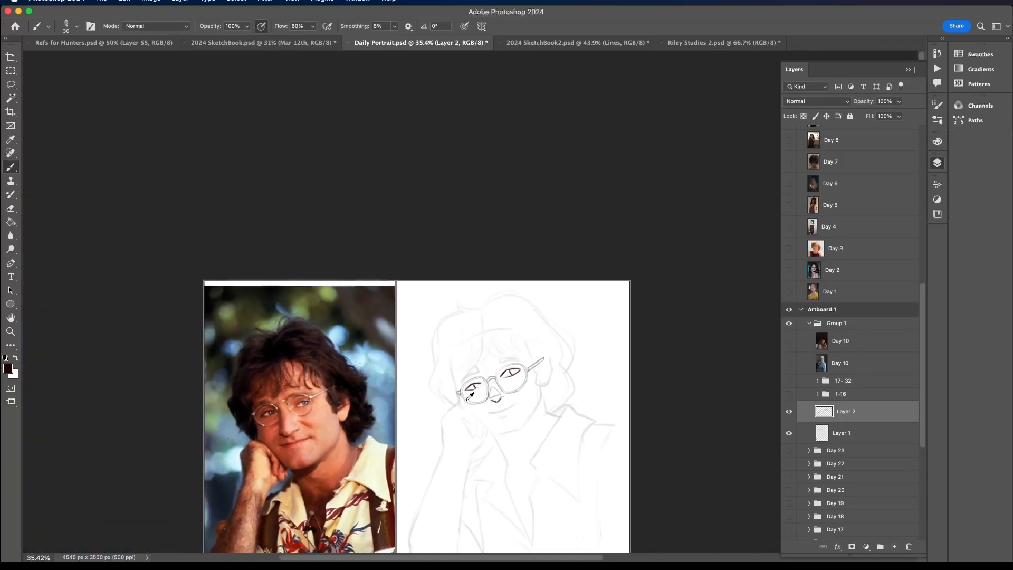
- Ink the smiling mouth line and the short lower-lip mark, and tidy the corners of the mouth
scroll(525, 376, down, 3)
scroll(525, 375, up, 8)
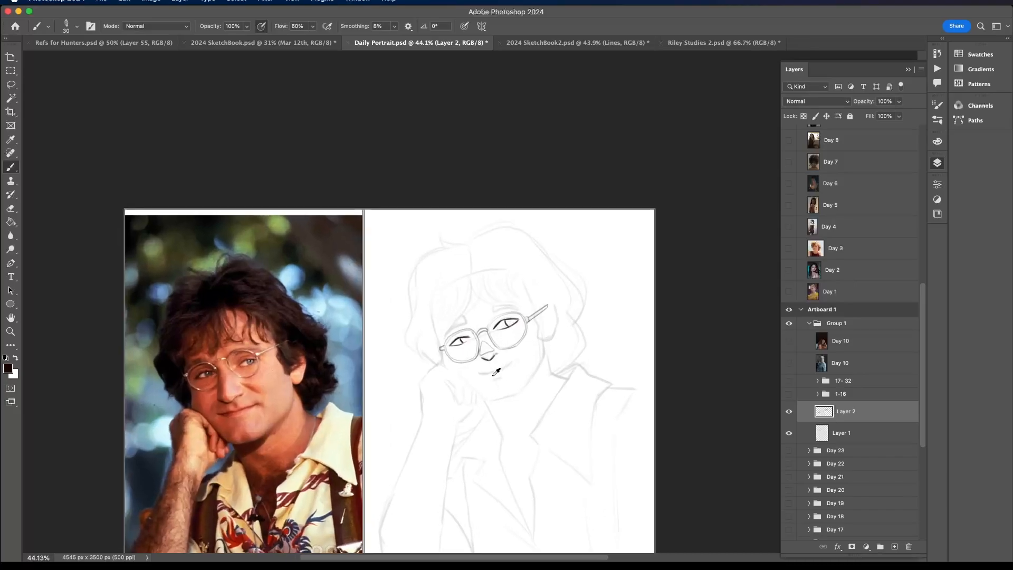
mouse_move(458, 367)
mouse_down()
mouse_move(490, 367)
mouse_move(538, 339)
mouse_up()
drag(491, 388, 510, 382)
scroll(509, 383, down, 4)
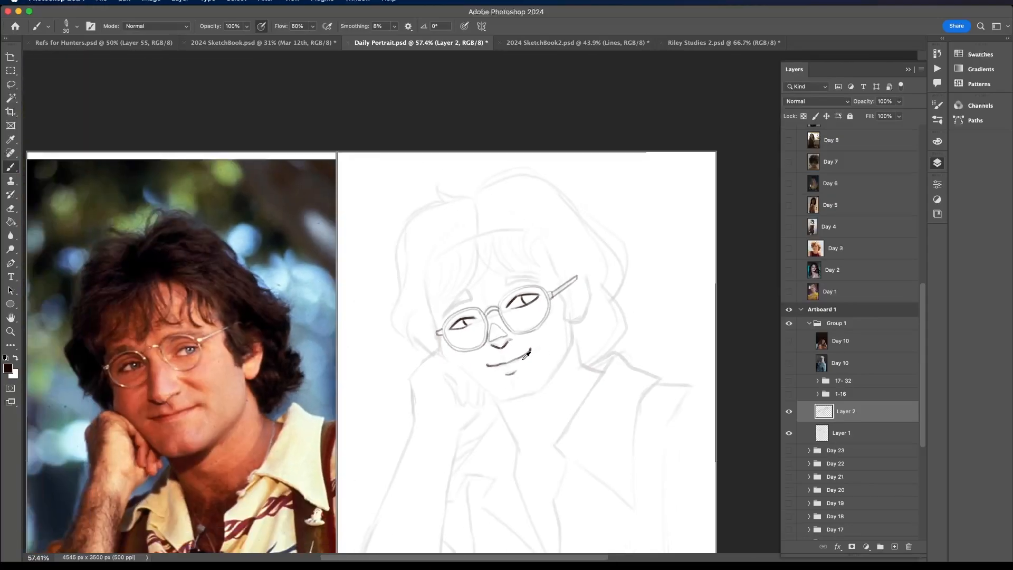
scroll(522, 358, up, 4)
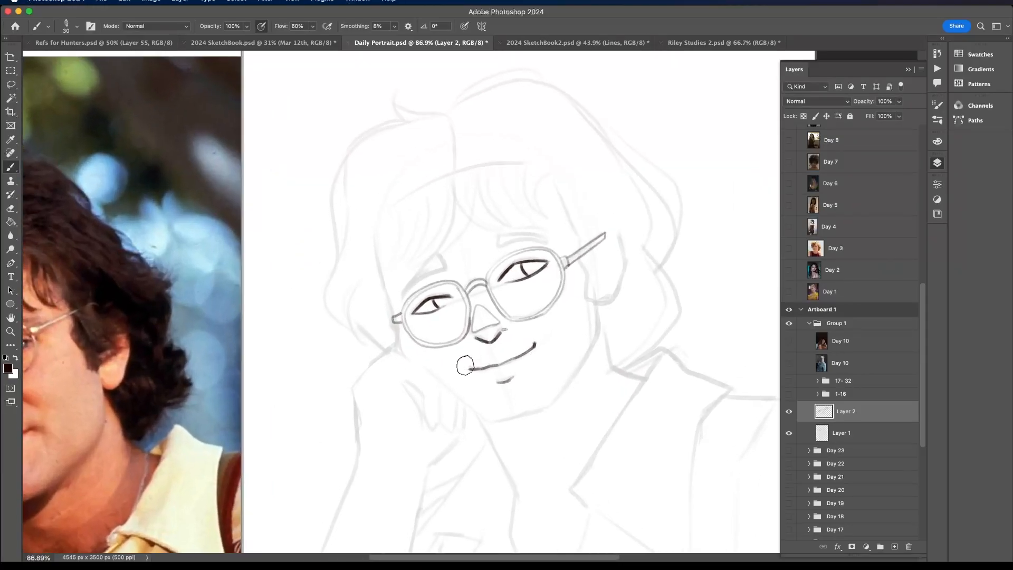
scroll(555, 331, down, 3)
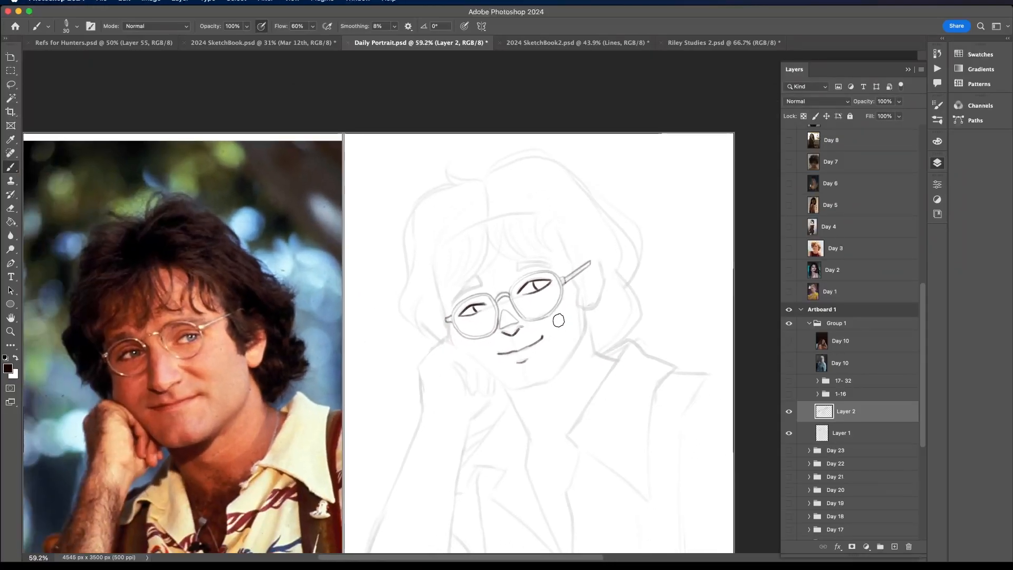
- Outline the slanted eyebrow above the lens on the fist side, replacing the first attempt
scroll(558, 321, up, 3)
drag(402, 296, 442, 267)
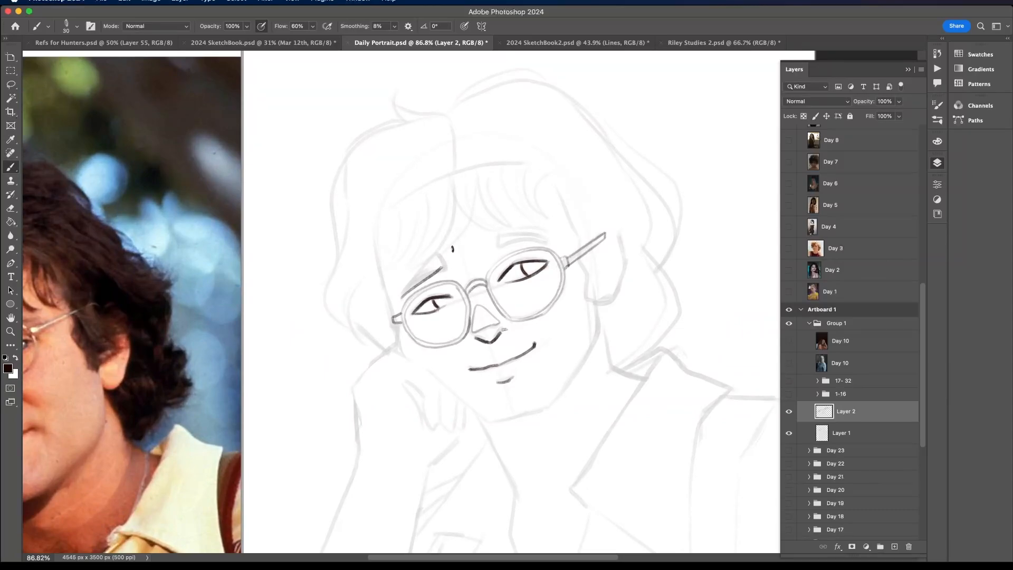
scroll(452, 248, down, 4)
scroll(406, 292, up, 4)
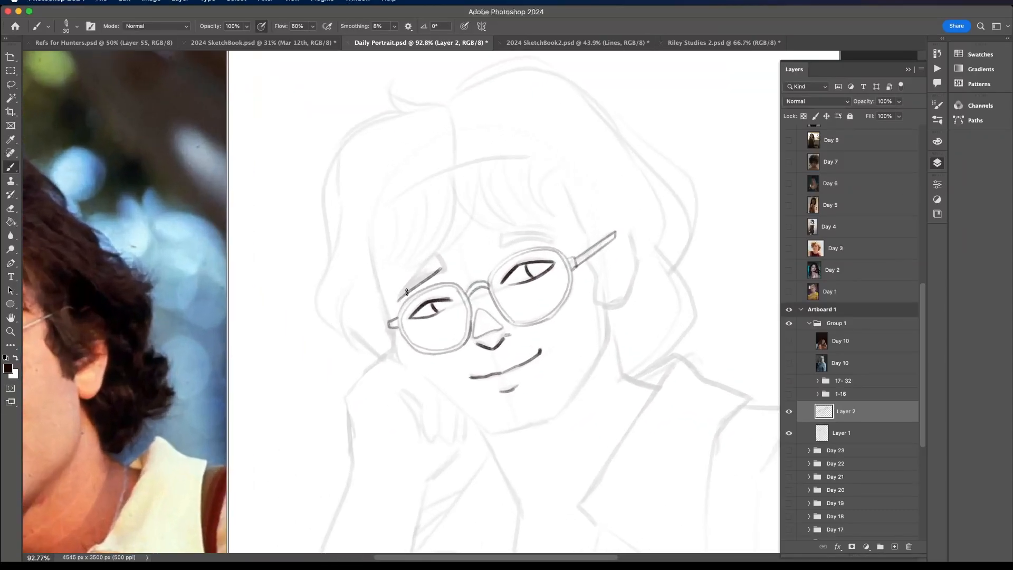
key(super+z)
mouse_move(406, 293)
mouse_down()
mouse_move(445, 272)
mouse_move(446, 255)
mouse_up()
mouse_move(445, 255)
mouse_down()
mouse_move(400, 298)
mouse_move(433, 263)
mouse_up()
- Outline the arched eyebrow above the lens nearer the ear, redrawing its first stroke
drag(491, 252, 554, 244)
key(super+z)
mouse_move(491, 252)
mouse_down()
mouse_move(551, 243)
mouse_move(484, 241)
mouse_move(561, 238)
mouse_up()
scroll(561, 237, down, 3)
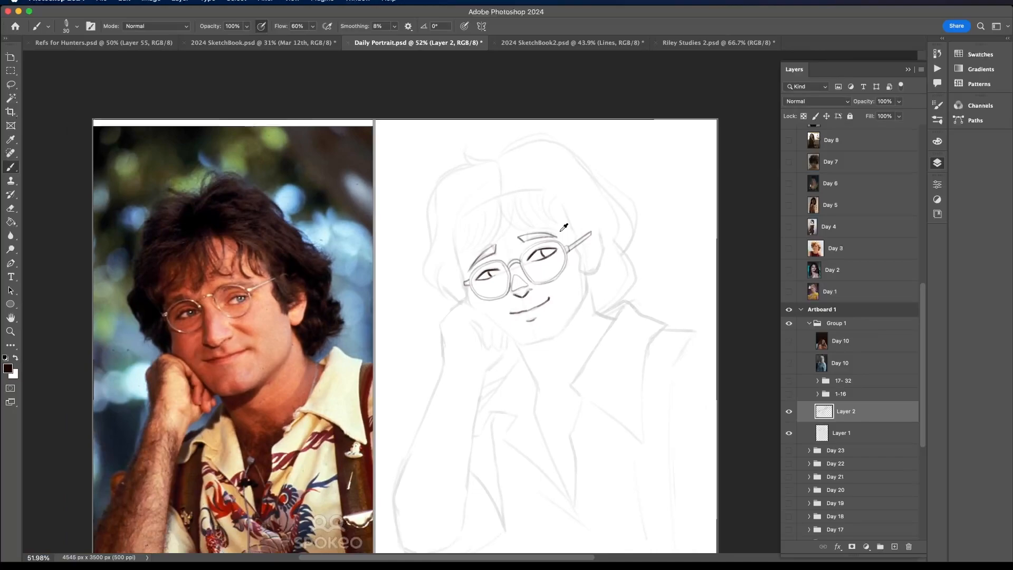
- Ink the face contour from the fist-side cheek around the chin and jaw, and outline the ear
scroll(580, 313, up, 3)
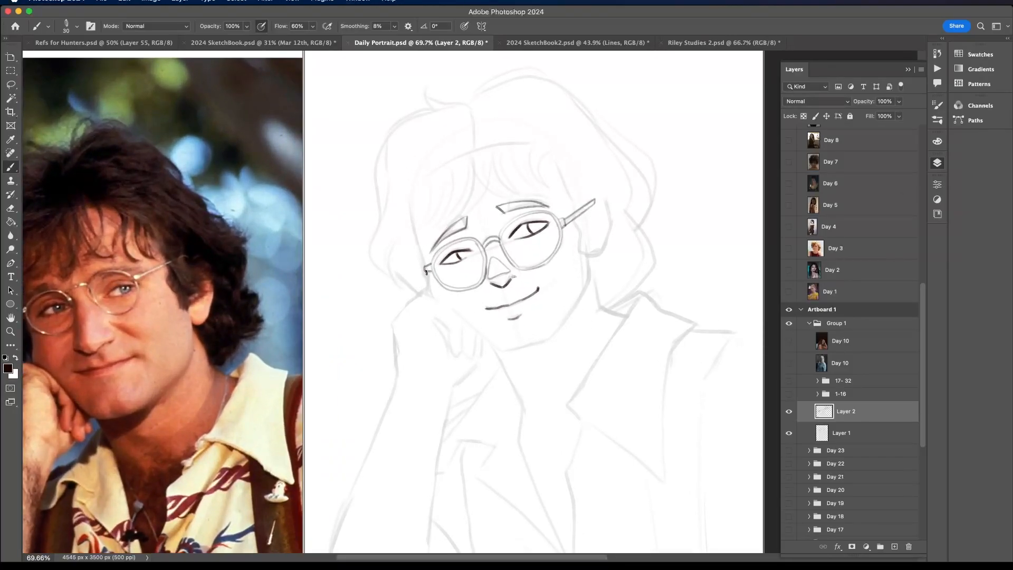
mouse_move(425, 270)
mouse_down()
mouse_move(493, 343)
mouse_move(516, 348)
mouse_up()
key(super+z)
scroll(437, 297, down, 1)
mouse_move(434, 295)
mouse_down()
mouse_move(495, 347)
mouse_move(538, 341)
mouse_move(519, 346)
mouse_move(564, 314)
mouse_move(583, 278)
mouse_move(579, 230)
mouse_move(598, 236)
mouse_move(603, 203)
mouse_up()
scroll(580, 231, down, 2)
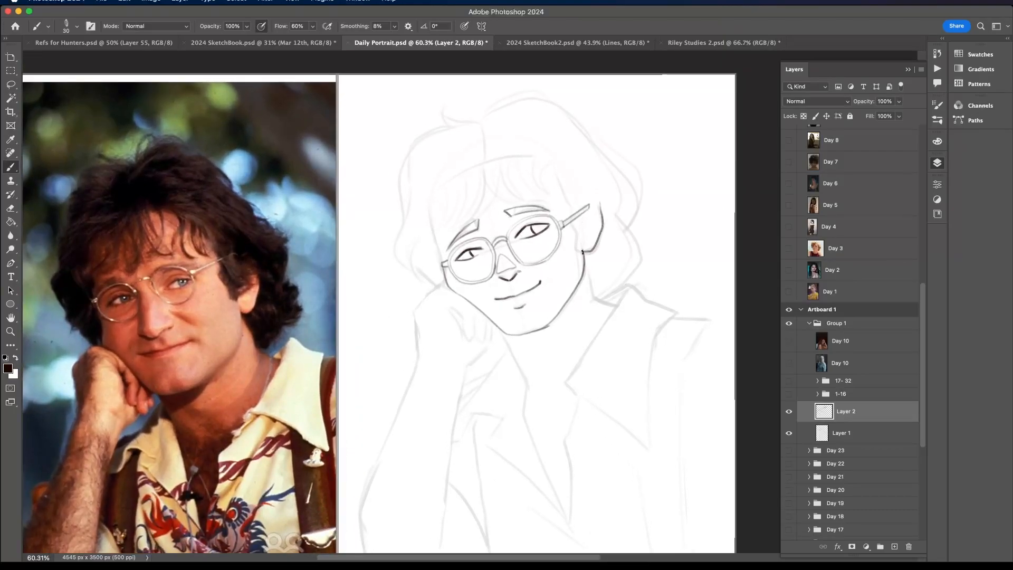
- Ink the curved hairline across the forehead and the first curved fringe strands near its middle
mouse_move(583, 253)
mouse_down()
mouse_move(590, 216)
mouse_move(607, 211)
mouse_move(576, 241)
mouse_move(583, 238)
mouse_up()
scroll(566, 184, down, 3)
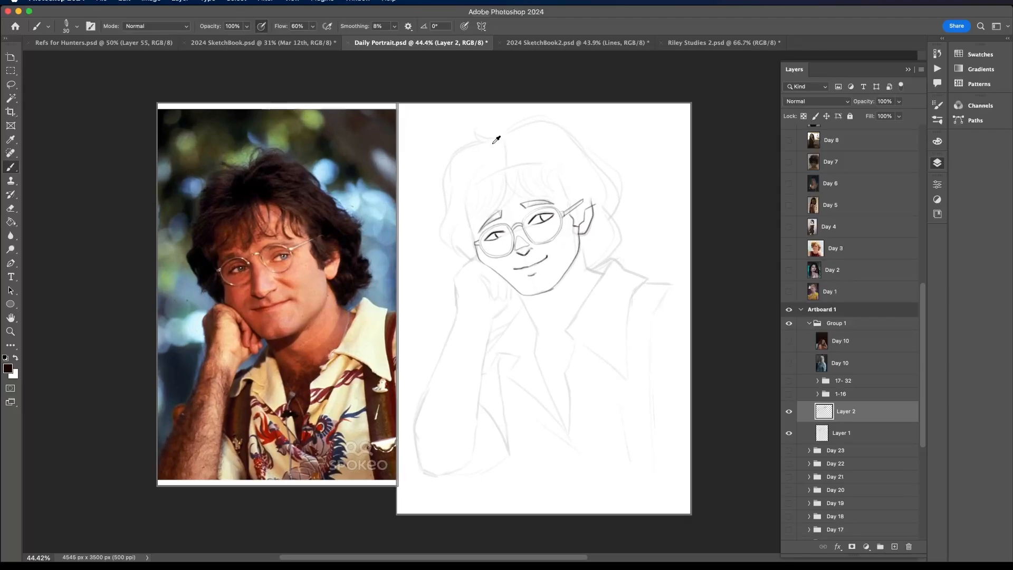
scroll(496, 140, up, 3)
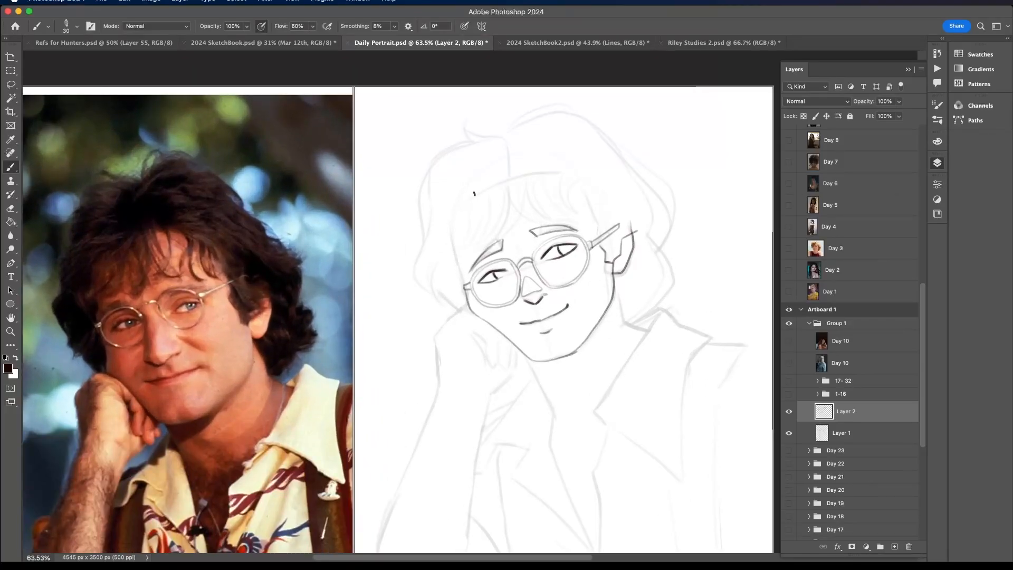
drag(487, 188, 559, 170)
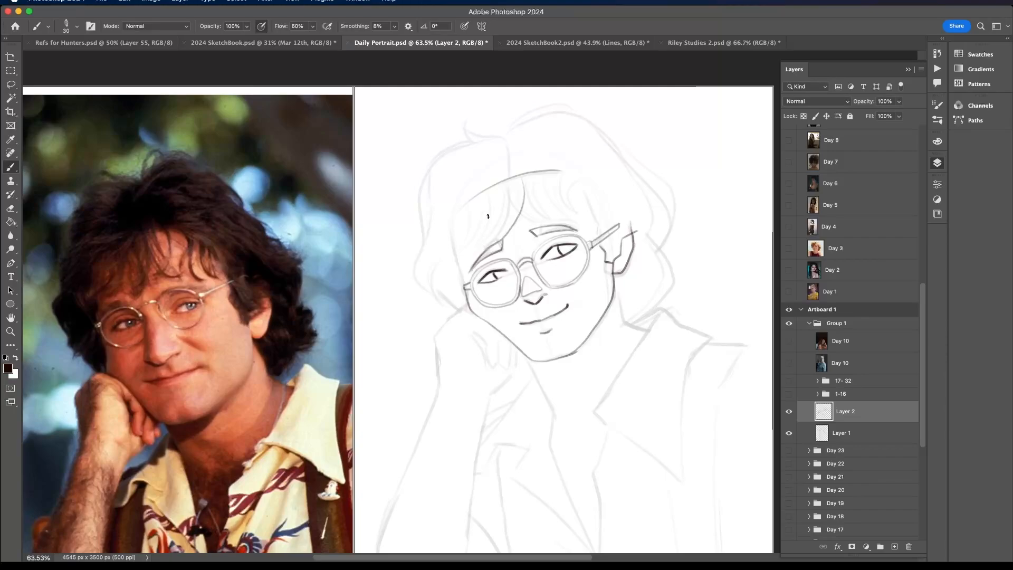
drag(523, 179, 510, 226)
mouse_move(520, 182)
mouse_down()
mouse_move(507, 225)
mouse_move(488, 241)
mouse_up()
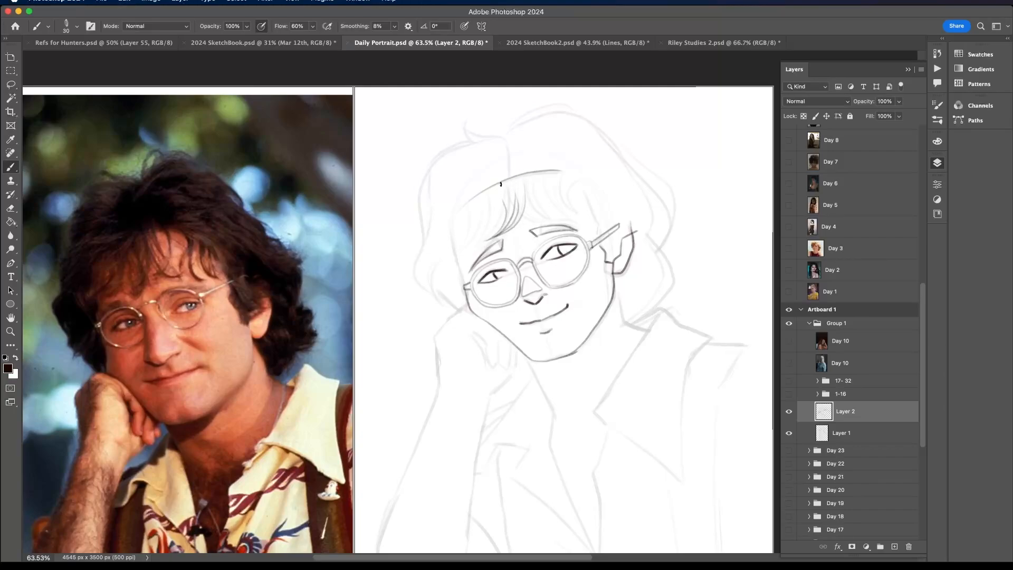
- Fill out the fringe with curved strands toward the fist-side temple and toward the ear
mouse_move(496, 194)
mouse_down()
mouse_move(499, 219)
mouse_move(520, 235)
mouse_up()
mouse_move(501, 213)
mouse_down()
mouse_move(518, 231)
mouse_move(494, 203)
mouse_move(479, 244)
mouse_up()
key(super+z)
mouse_move(488, 209)
mouse_down()
mouse_move(476, 247)
mouse_move(483, 223)
mouse_move(447, 255)
mouse_up()
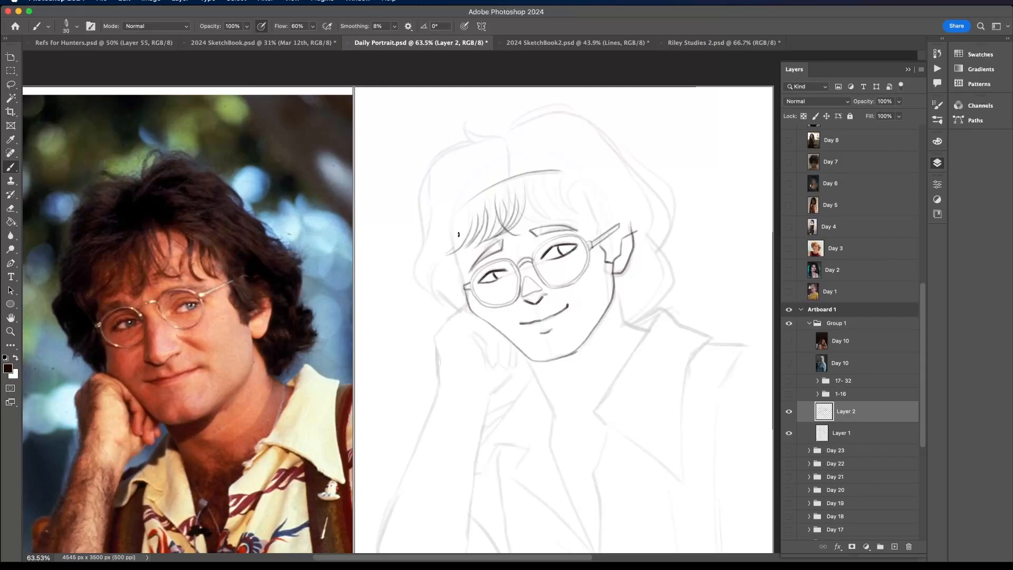
drag(524, 179, 549, 216)
mouse_move(536, 177)
mouse_down()
mouse_move(565, 225)
mouse_move(551, 170)
mouse_move(556, 188)
mouse_move(589, 216)
mouse_move(573, 179)
mouse_move(569, 189)
mouse_move(595, 215)
mouse_move(566, 167)
mouse_move(592, 216)
mouse_up()
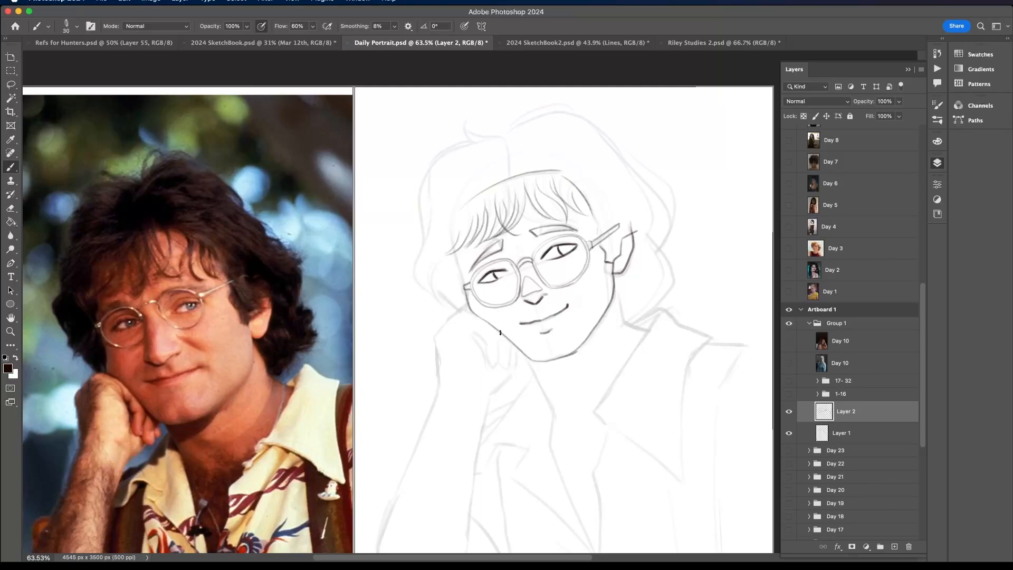
- Ink the curled fingers and the knuckle outline of the fist against the cheek
mouse_move(499, 338)
mouse_down()
mouse_move(496, 362)
mouse_move(486, 337)
mouse_up()
mouse_move(484, 338)
mouse_down()
mouse_move(460, 317)
mouse_move(487, 363)
mouse_up()
mouse_move(499, 357)
mouse_down()
mouse_move(507, 369)
mouse_move(512, 346)
mouse_move(515, 359)
mouse_move(519, 351)
mouse_up()
mouse_move(446, 322)
mouse_down()
mouse_move(475, 294)
mouse_move(439, 330)
mouse_move(431, 365)
mouse_up()
key(super+z)
key(super+z)
scroll(436, 371, down, 3)
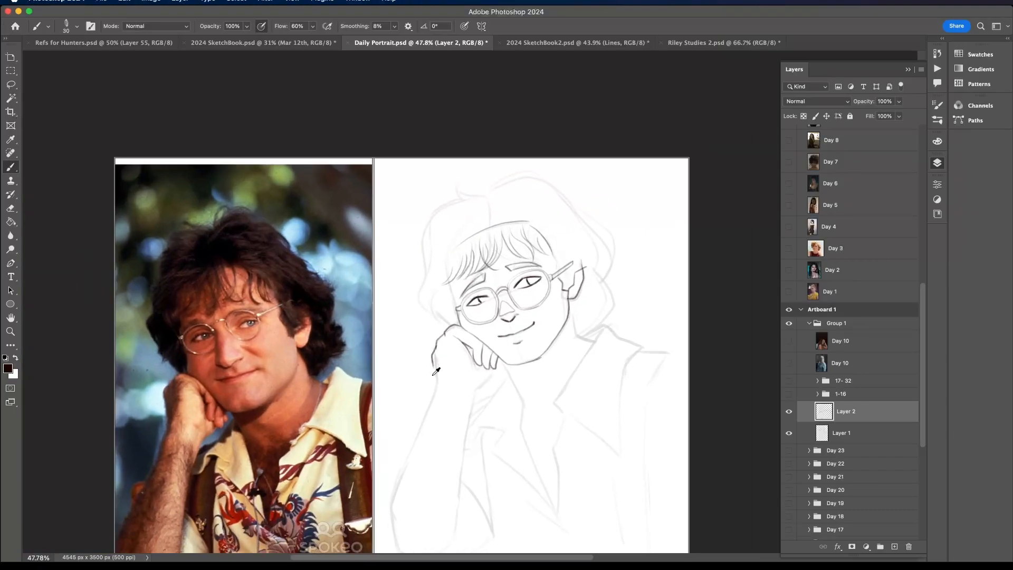
scroll(437, 371, up, 1)
scroll(446, 333, up, 2)
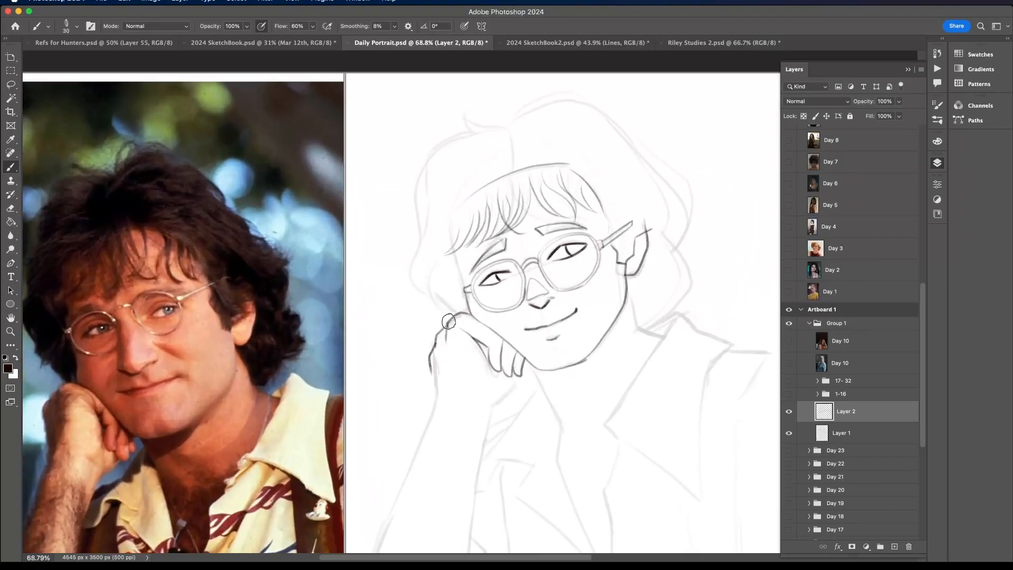
- Ink the outer wrist edge and the heel of the palm, adding short wrist and knuckle marks
scroll(451, 327, down, 2)
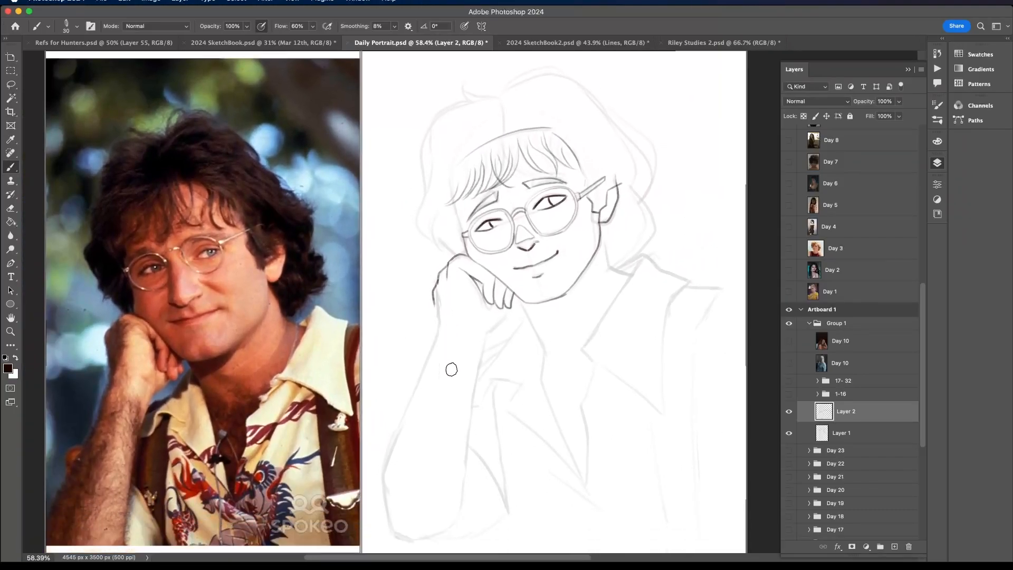
drag(436, 301, 439, 327)
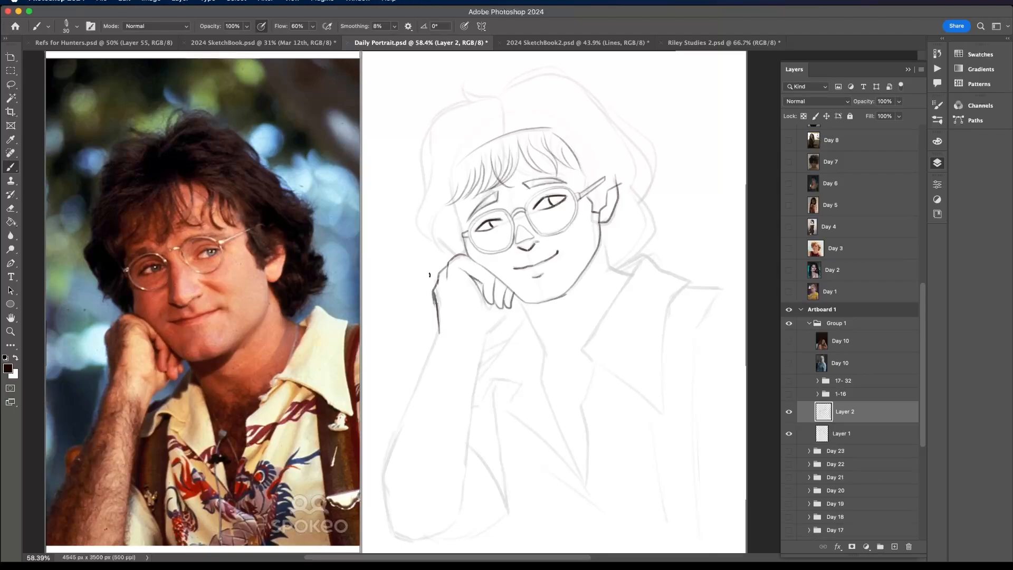
scroll(445, 372, down, 4)
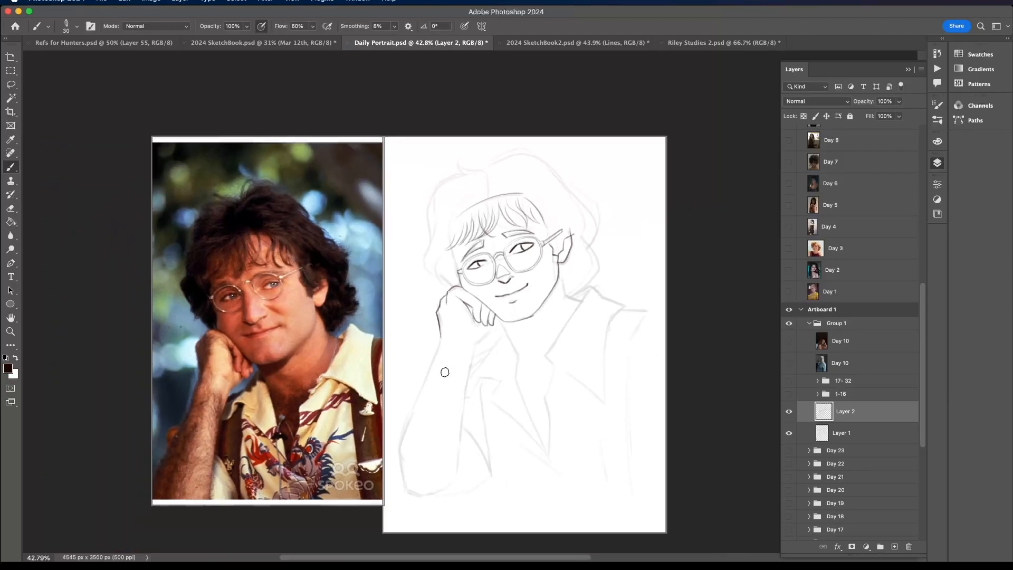
scroll(445, 372, up, 4)
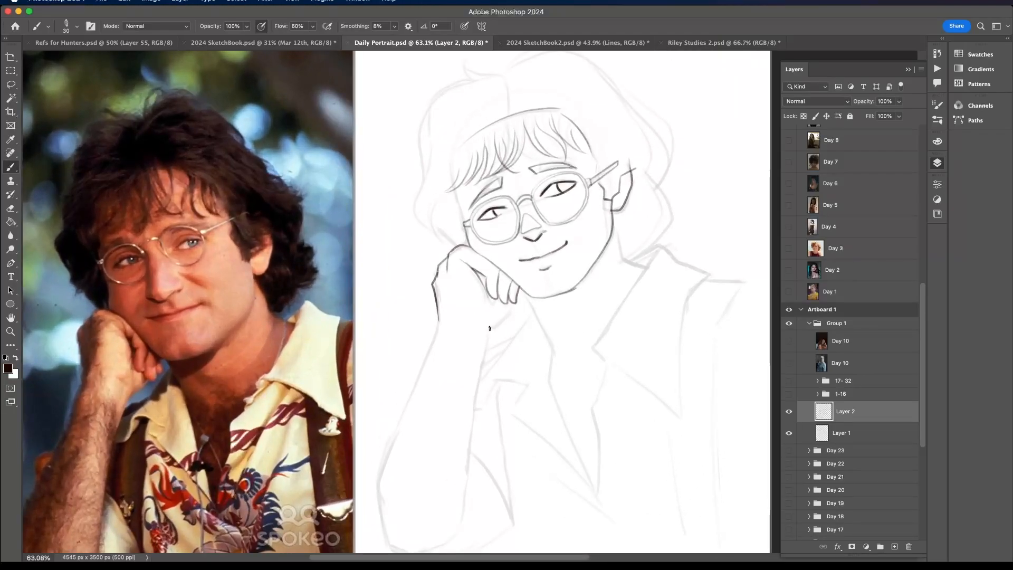
drag(490, 328, 518, 300)
drag(478, 330, 480, 349)
scroll(475, 359, down, 3)
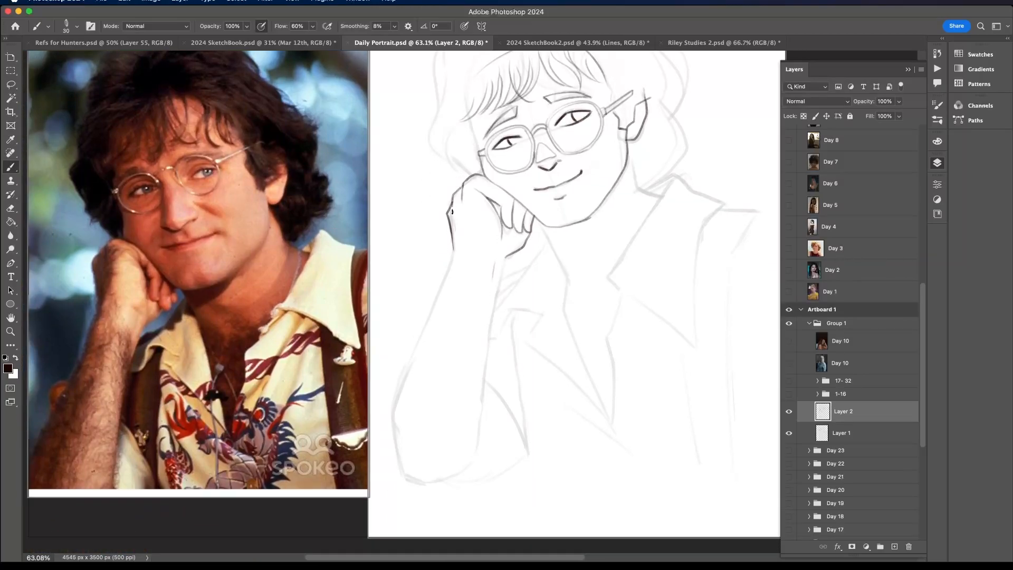
drag(452, 212, 455, 194)
scroll(468, 162, up, 3)
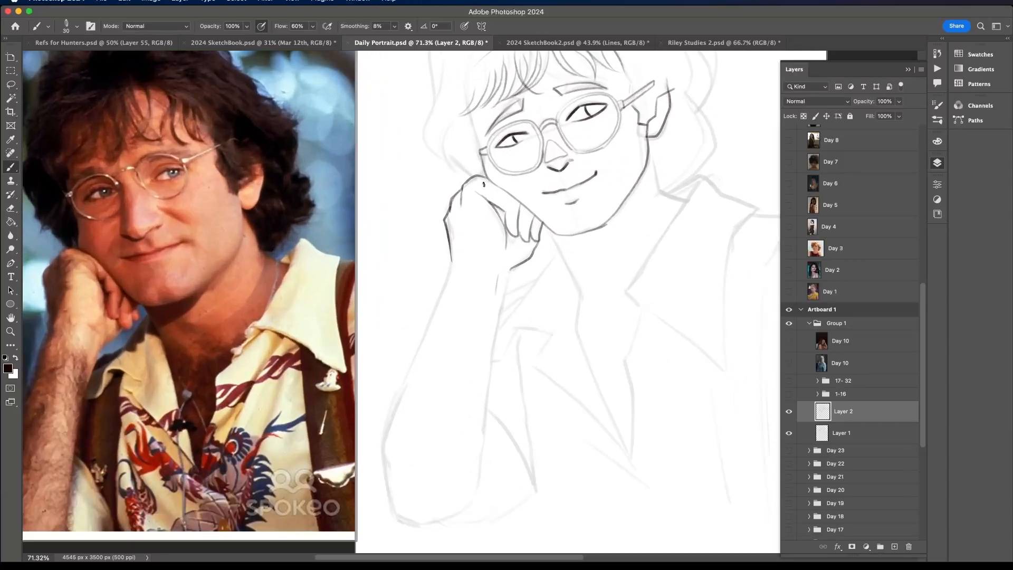
mouse_move(484, 184)
mouse_down()
mouse_move(504, 236)
mouse_move(474, 148)
mouse_move(495, 233)
mouse_up()
- Outline the forearm down around the elbow, and ink the shirt sleeve and side line beside it
scroll(496, 202, down, 5)
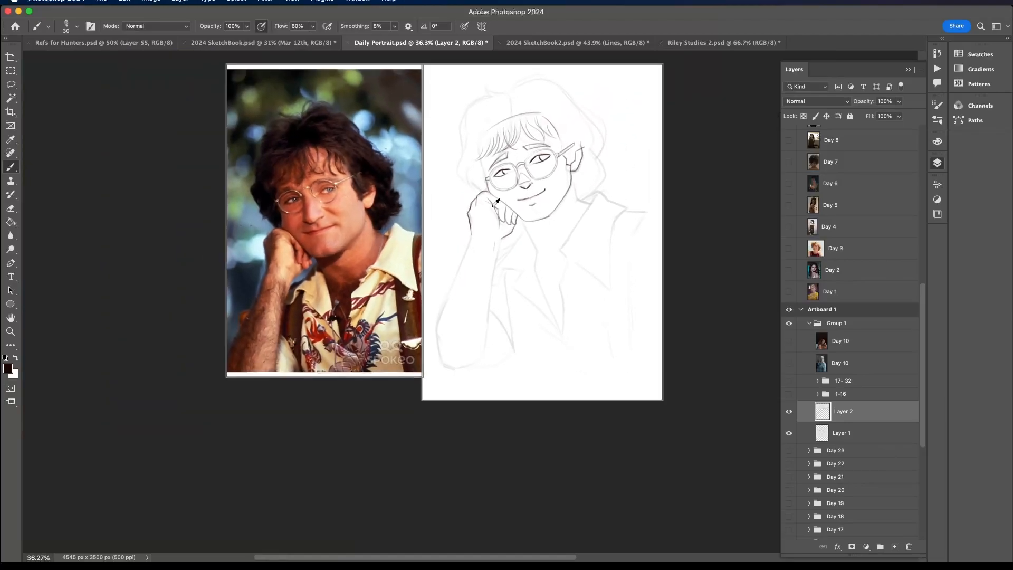
scroll(496, 202, up, 2)
mouse_move(463, 241)
mouse_down()
mouse_move(418, 381)
mouse_move(439, 428)
mouse_up()
mouse_move(504, 256)
mouse_down()
mouse_move(485, 382)
mouse_move(475, 408)
mouse_move(439, 428)
mouse_move(484, 398)
mouse_up()
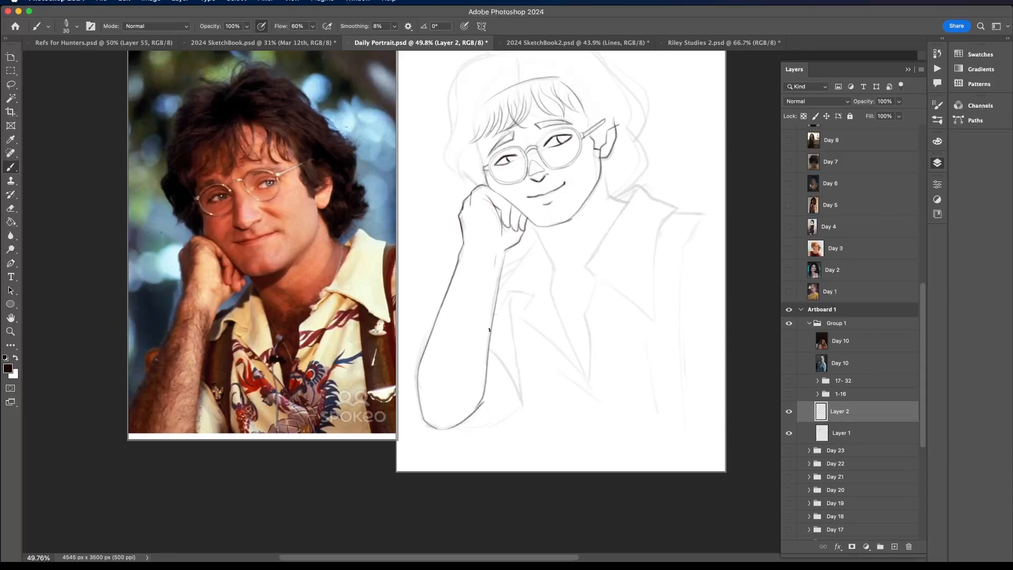
drag(491, 346, 511, 398)
mouse_move(453, 428)
mouse_down()
mouse_move(517, 398)
mouse_move(475, 414)
mouse_move(514, 368)
mouse_move(514, 304)
mouse_up()
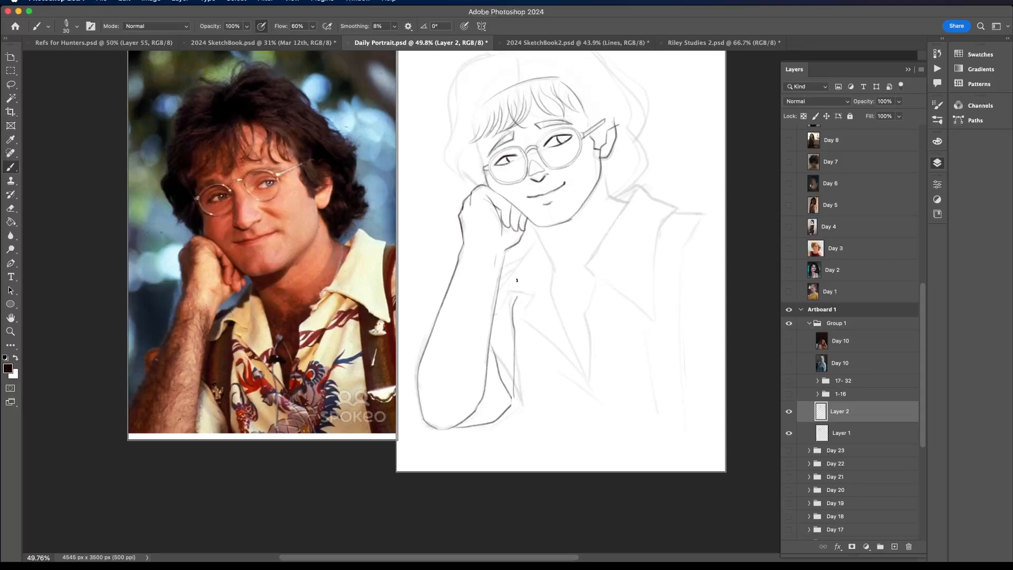
- Ink the neck line below the chin and both edges of the open V-shaped shirt front
scroll(517, 280, up, 5)
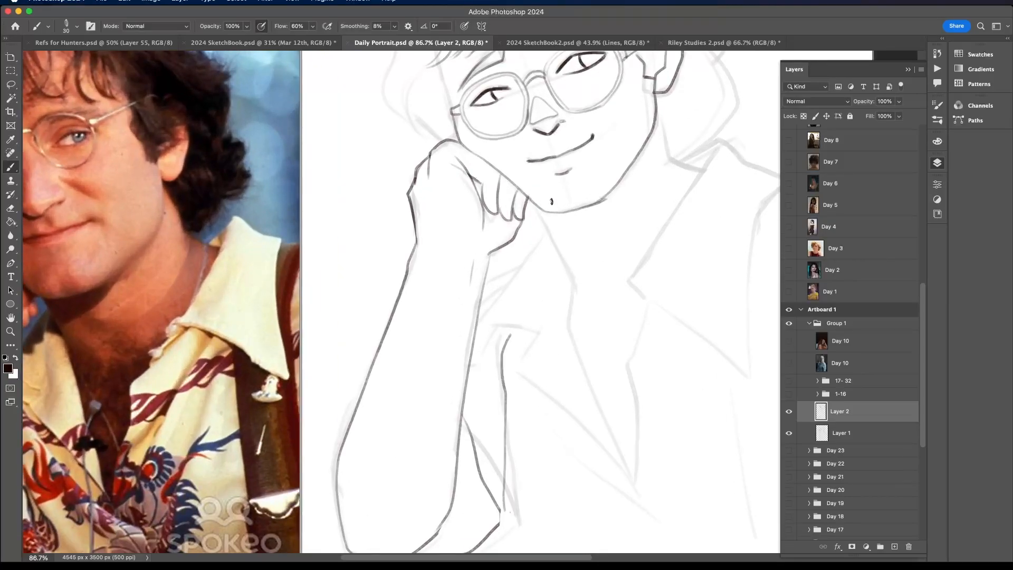
mouse_move(535, 209)
mouse_down()
mouse_move(571, 277)
mouse_move(568, 313)
mouse_move(615, 427)
mouse_move(622, 300)
mouse_move(615, 270)
mouse_up()
scroll(573, 288, down, 3)
scroll(623, 245, right, 3)
scroll(623, 244, up, 1)
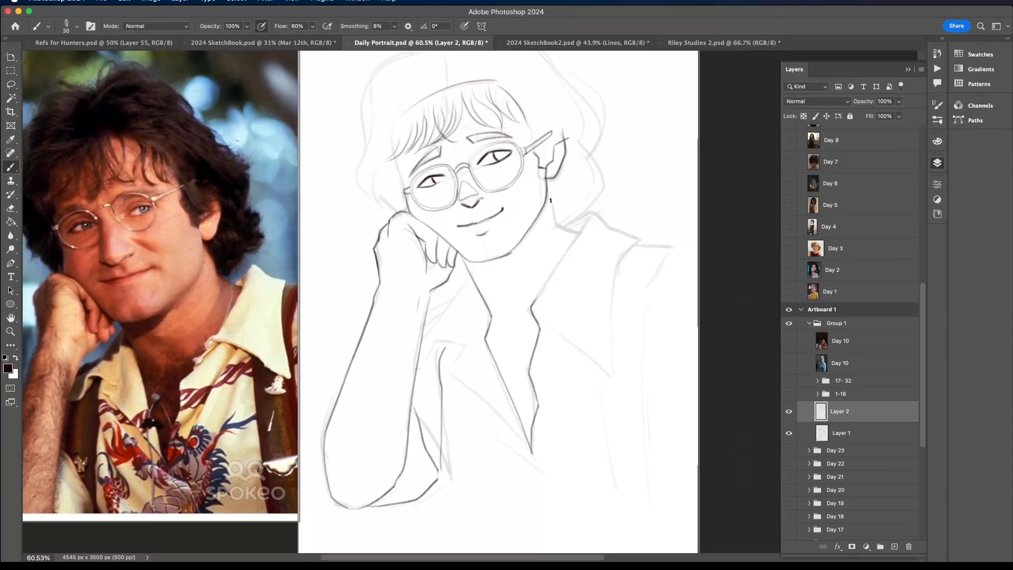
drag(555, 213, 580, 232)
drag(558, 226, 603, 178)
drag(585, 216, 596, 202)
key(super+z)
key(super+z)
key(super+z)
key(super+shift+z)
- Ink the neck line below the ear, the pointed shirt collar on that side, and the fold line beneath it
scroll(585, 204, down, 1)
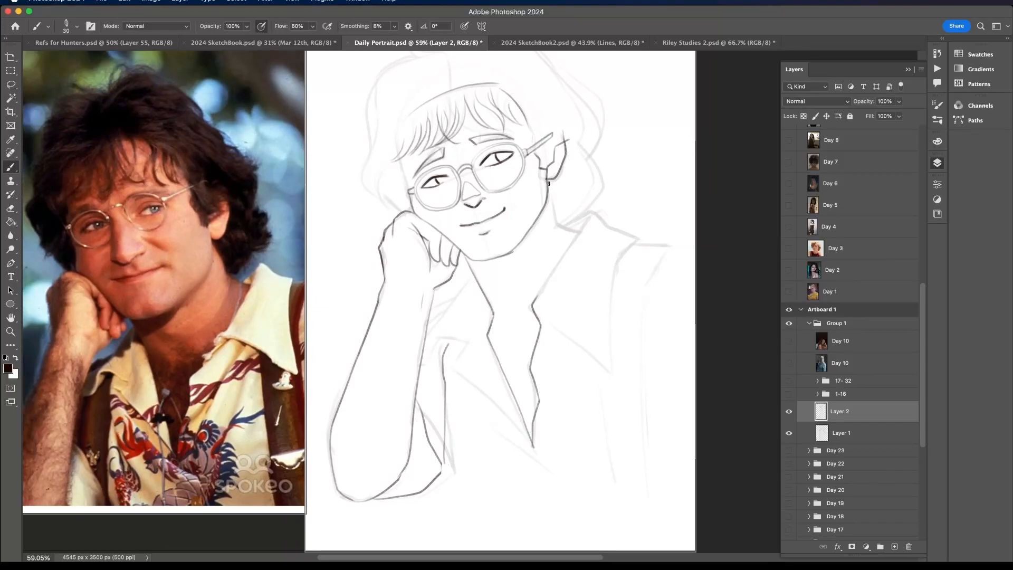
mouse_move(549, 183)
mouse_down()
mouse_move(566, 229)
mouse_move(591, 211)
mouse_move(628, 232)
mouse_move(607, 358)
mouse_up()
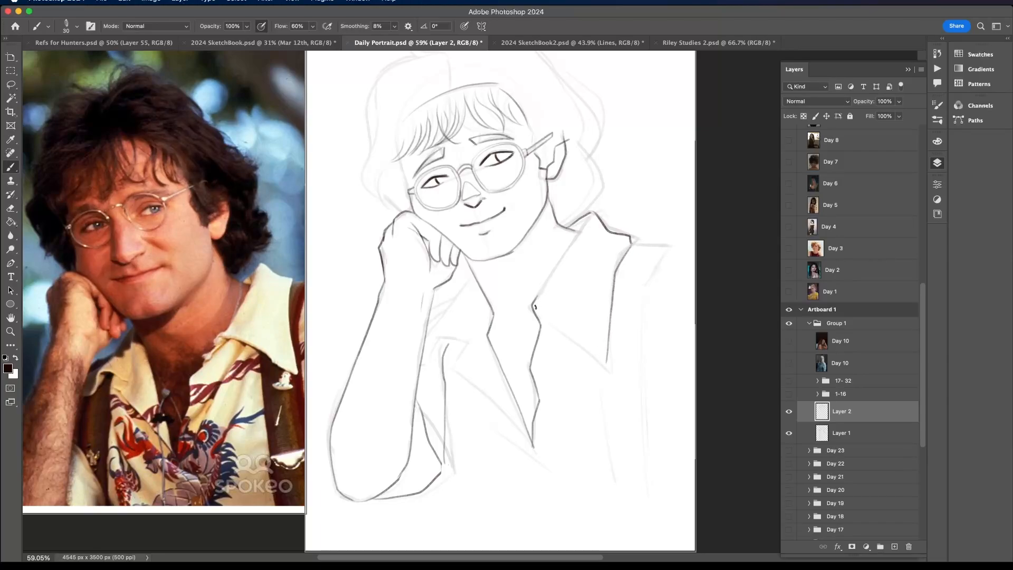
drag(534, 309, 608, 365)
drag(561, 333, 547, 475)
- Ink the shirt collar on the fist side and the inner edge of the opposite collar
mouse_move(473, 273)
mouse_down()
mouse_move(426, 350)
mouse_move(469, 344)
mouse_move(454, 372)
mouse_move(525, 436)
mouse_up()
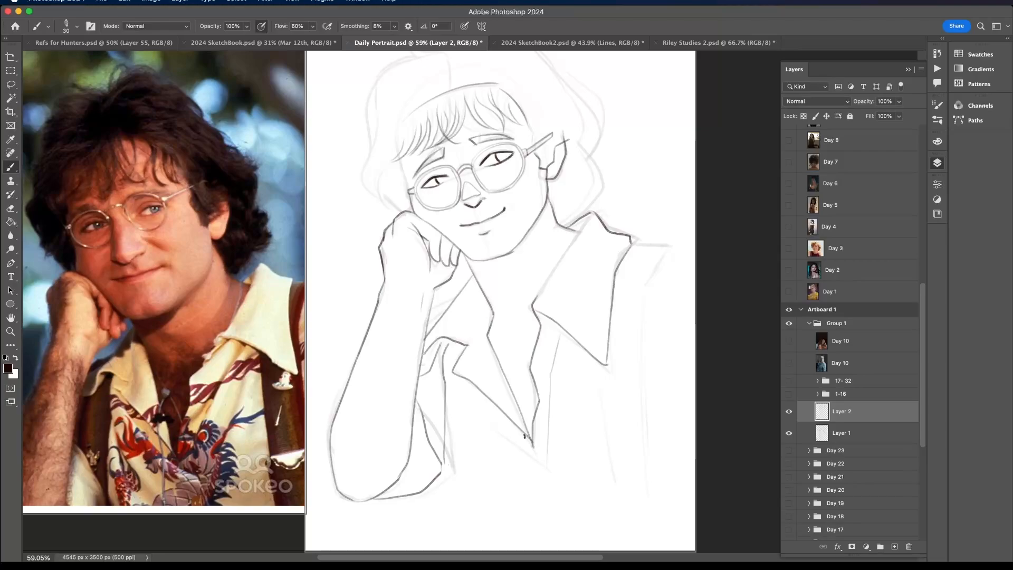
scroll(524, 436, down, 3)
scroll(524, 436, right, 2)
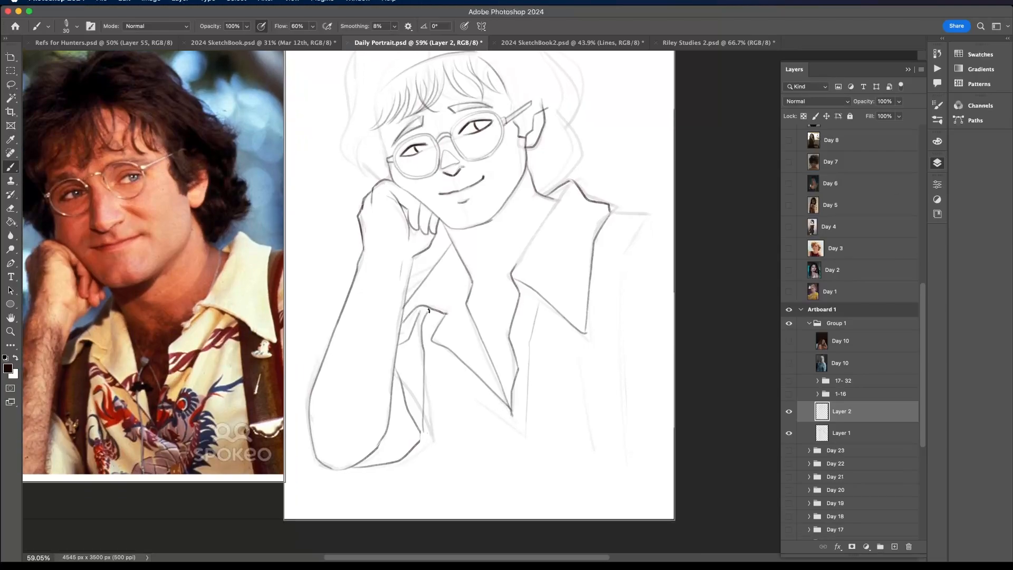
drag(429, 310, 414, 318)
drag(560, 195, 513, 270)
- Ink the shoulder line and two long vertical strap lines below the ear-side collar, and darken the fist-side sleeve's lower corner
mouse_move(615, 207)
mouse_down()
mouse_move(647, 210)
mouse_move(623, 254)
mouse_move(622, 428)
mouse_up()
key(super+z)
drag(579, 333, 590, 435)
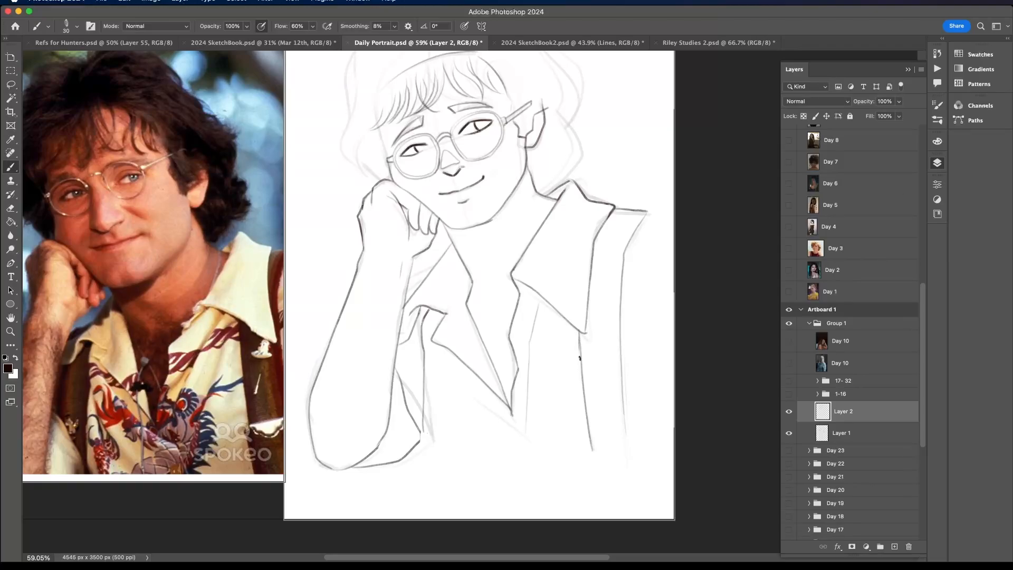
scroll(580, 358, down, 2)
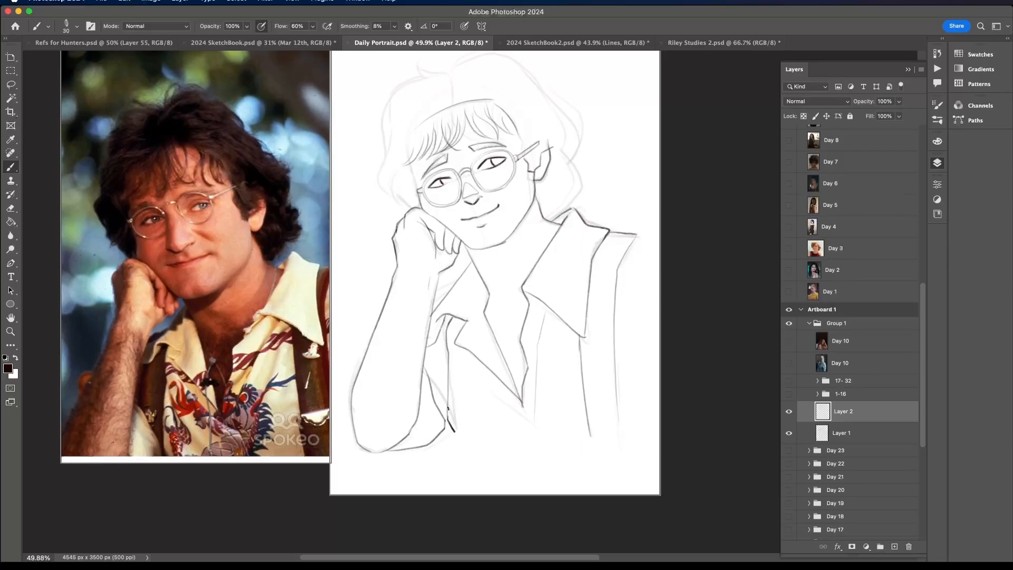
scroll(453, 358, left, 1)
scroll(453, 359, up, 1)
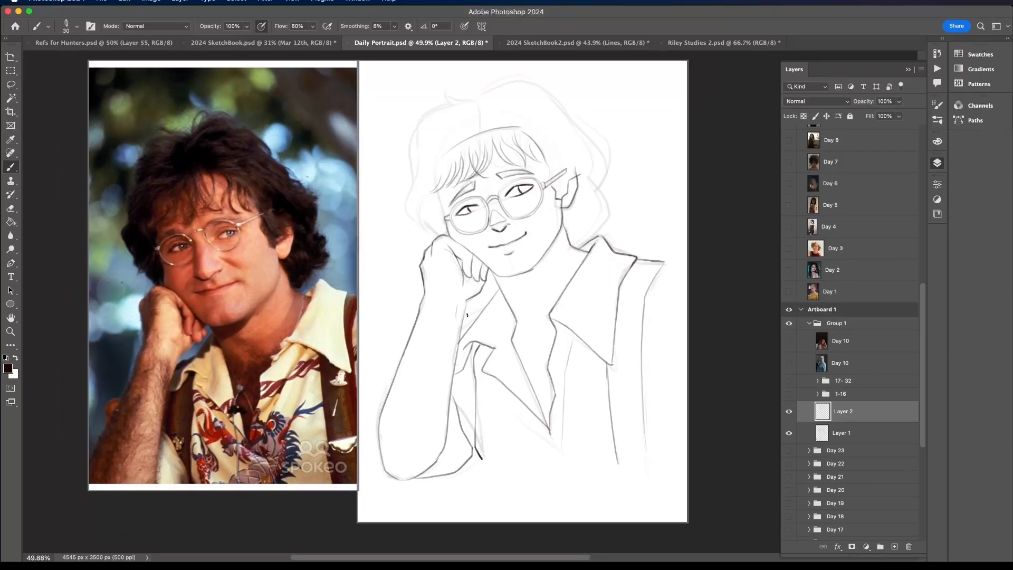
- Ink the hair behind the neck and the fist-side hair outline up to the flick at the parting
scroll(561, 107, up, 2)
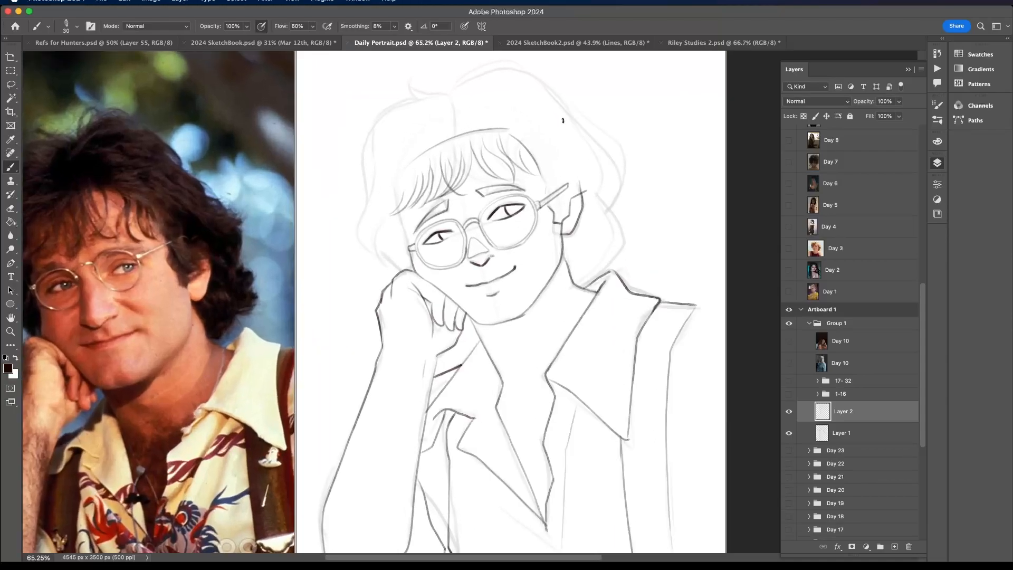
drag(575, 277, 607, 249)
scroll(613, 226, down, 2)
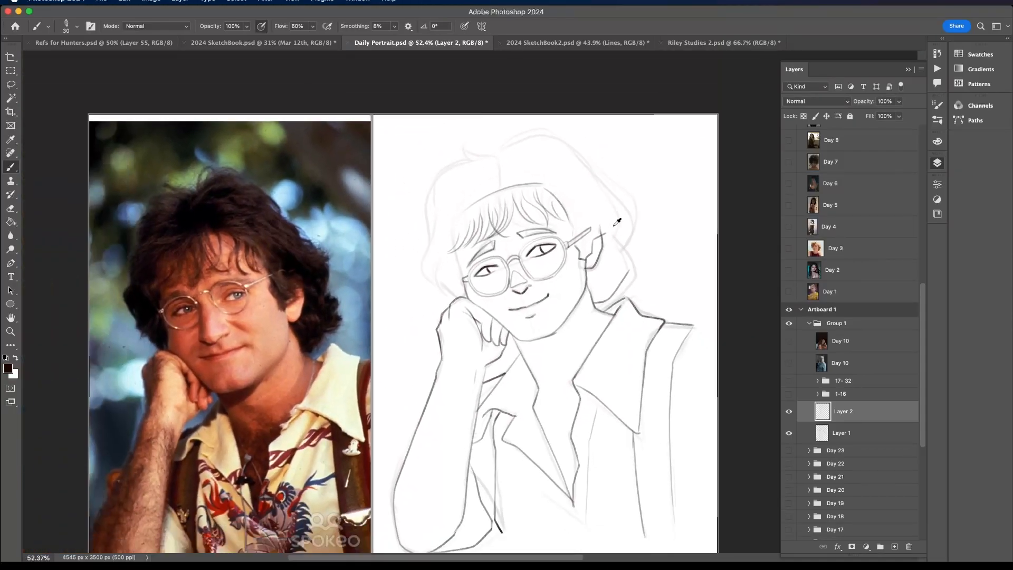
mouse_move(426, 245)
mouse_down()
mouse_move(435, 190)
mouse_move(489, 159)
mouse_up()
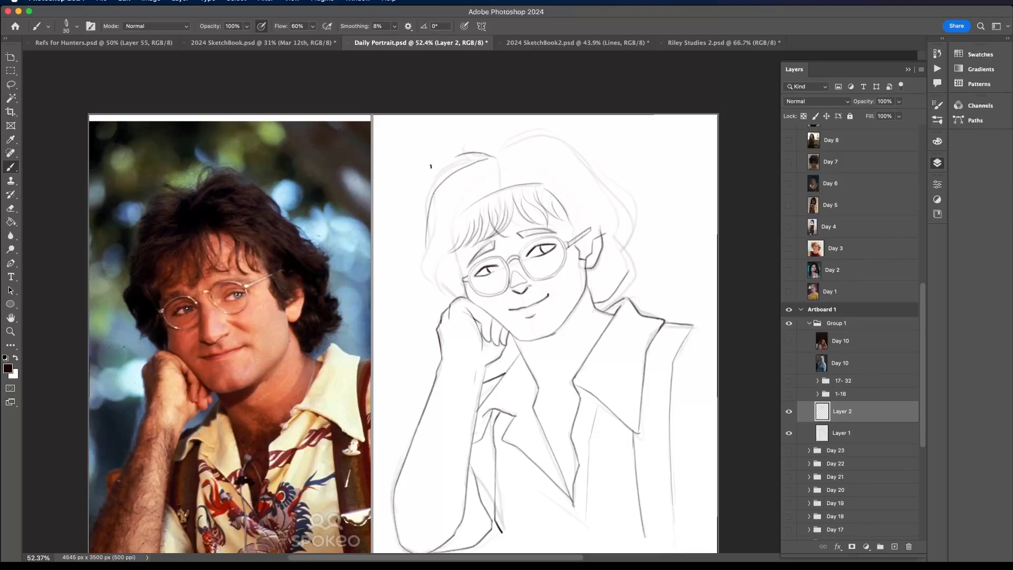
mouse_move(495, 155)
mouse_down()
mouse_move(473, 134)
mouse_move(465, 142)
mouse_move(476, 155)
mouse_move(445, 174)
mouse_up()
mouse_move(436, 239)
mouse_down()
mouse_move(419, 266)
mouse_move(438, 282)
mouse_move(434, 263)
mouse_move(434, 280)
mouse_move(465, 291)
mouse_up()
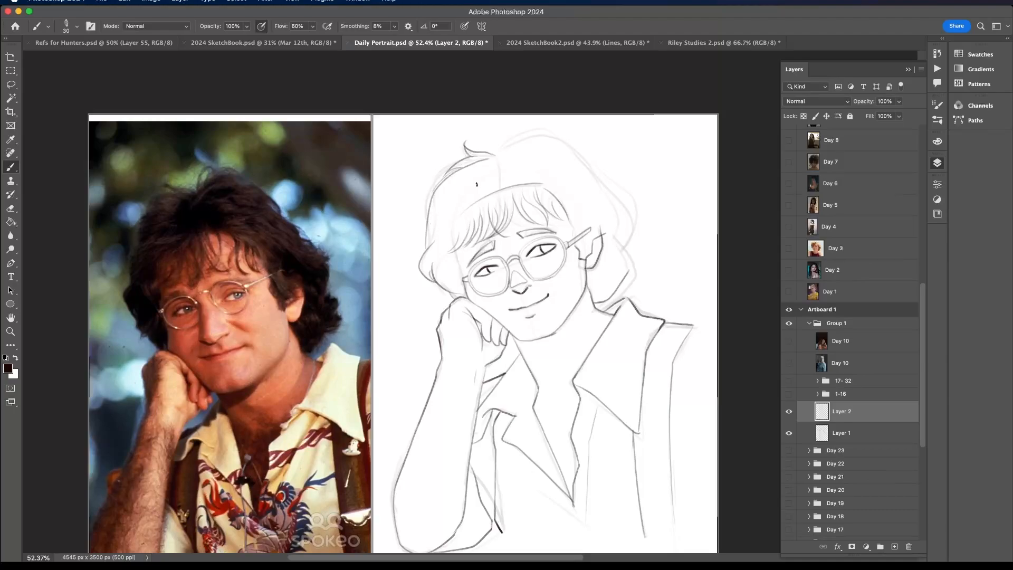
drag(423, 221, 462, 183)
- Ink the crown from the parting and the wavy hair outline down past the ear
drag(503, 144, 549, 135)
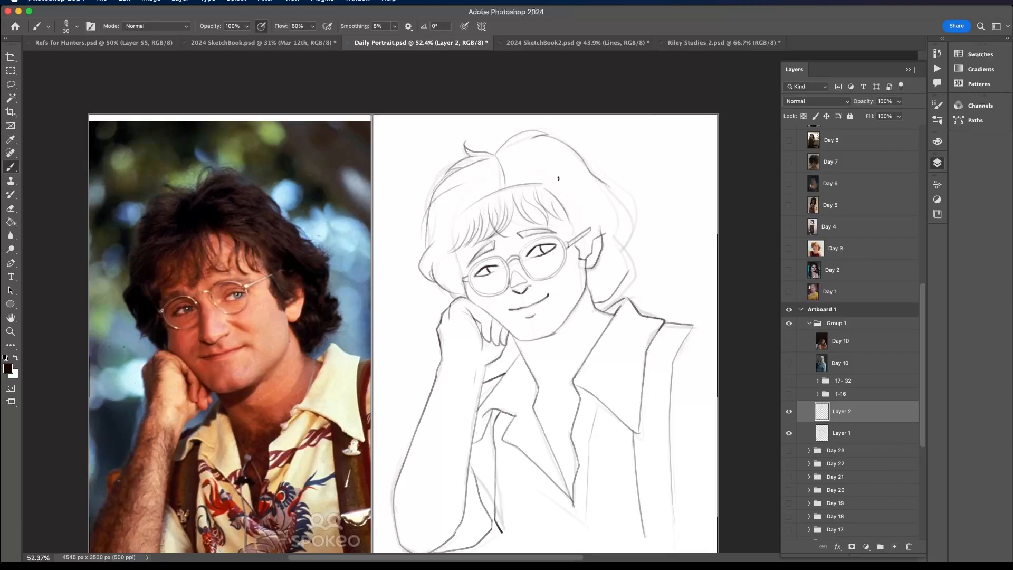
mouse_move(553, 183)
mouse_down()
mouse_move(640, 232)
mouse_move(623, 270)
mouse_up()
mouse_move(596, 178)
mouse_down()
mouse_move(626, 193)
mouse_move(638, 221)
mouse_up()
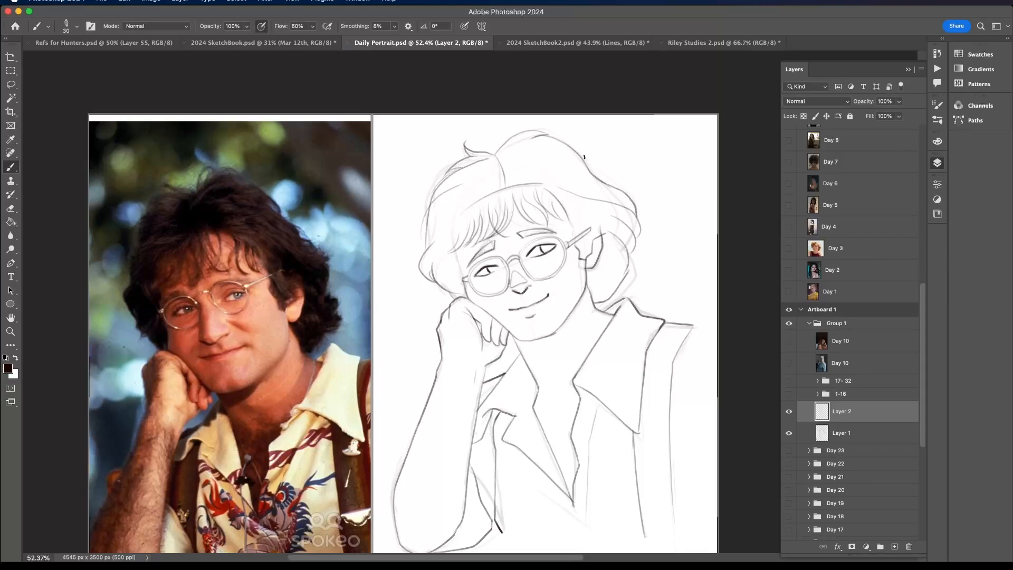
drag(559, 141, 620, 192)
- Hide the Layer 1 sketch and review the whole inked drawing beside the reference photo
click(789, 434)
scroll(702, 370, down, 5)
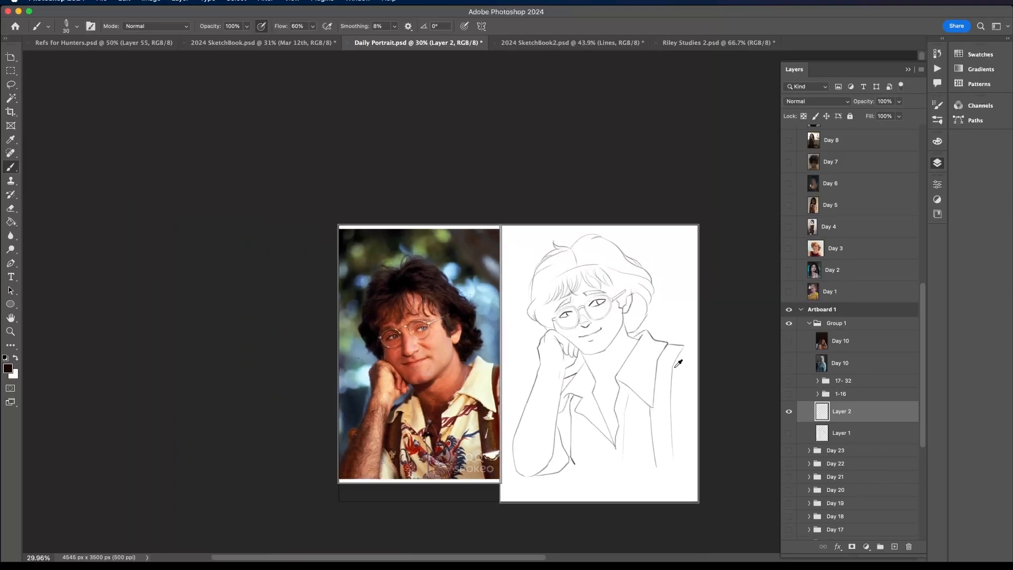
scroll(724, 355, up, 1)
scroll(624, 342, right, 5)
scroll(624, 342, down, 2)
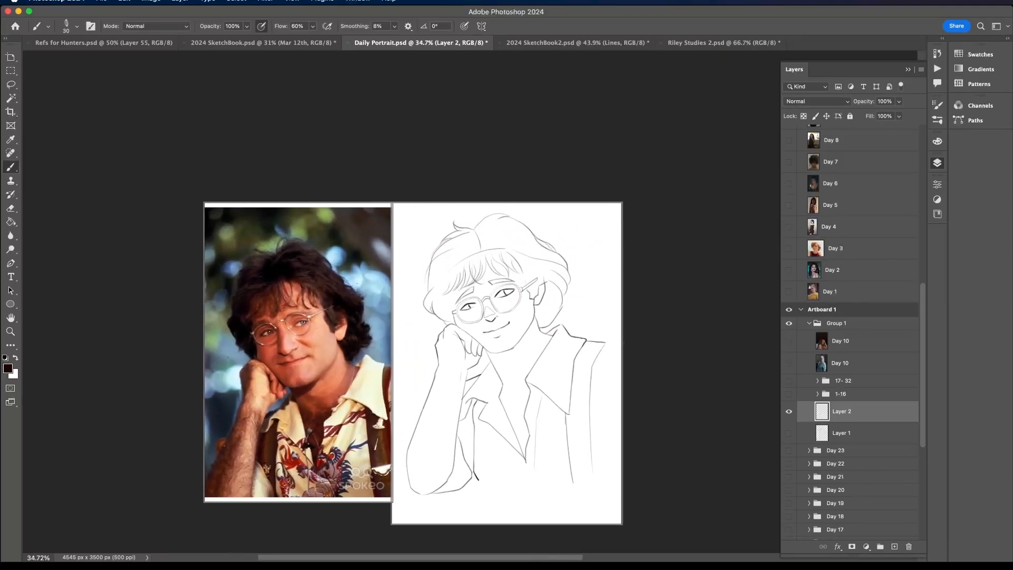
- Lasso the ear-side hair outline on Layer 2 and warp it inward, closer to the head
scroll(582, 271, up, 1)
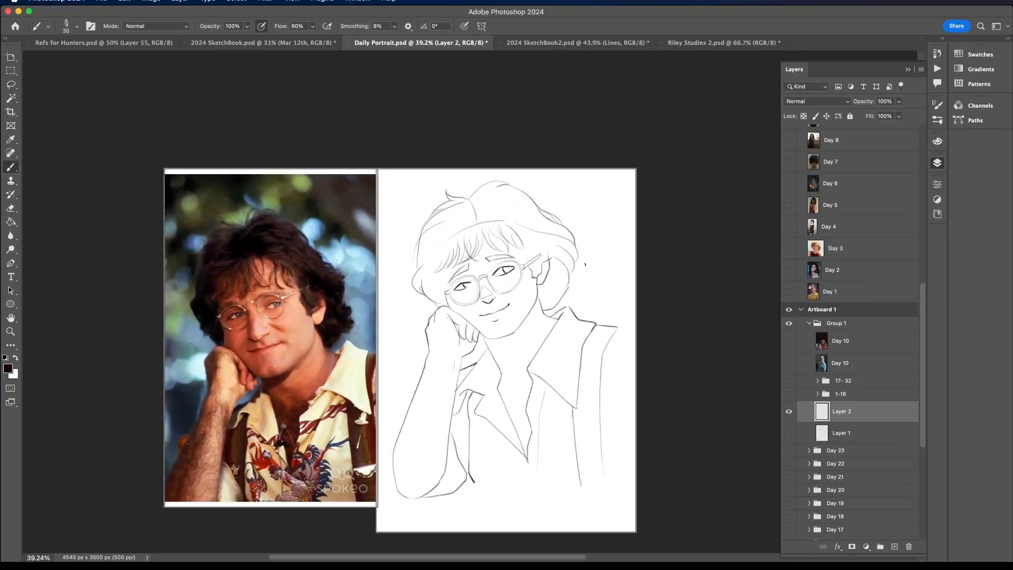
key(l)
mouse_move(573, 220)
mouse_down()
mouse_move(585, 244)
mouse_move(573, 294)
mouse_move(548, 313)
mouse_move(552, 258)
mouse_move(508, 212)
mouse_move(501, 189)
mouse_move(587, 216)
mouse_up()
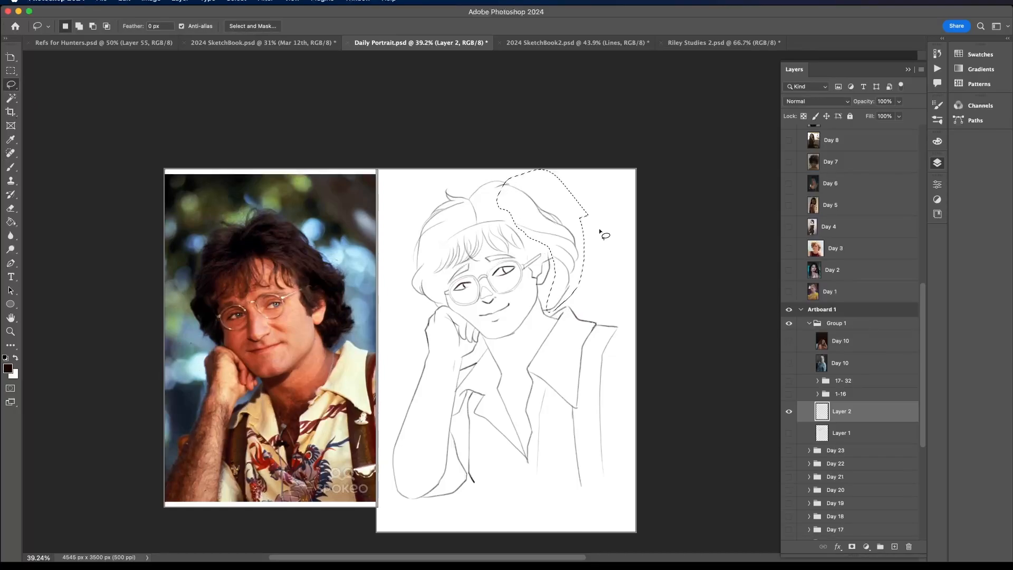
key(ctrl+t)
right_click(546, 259)
click(559, 340)
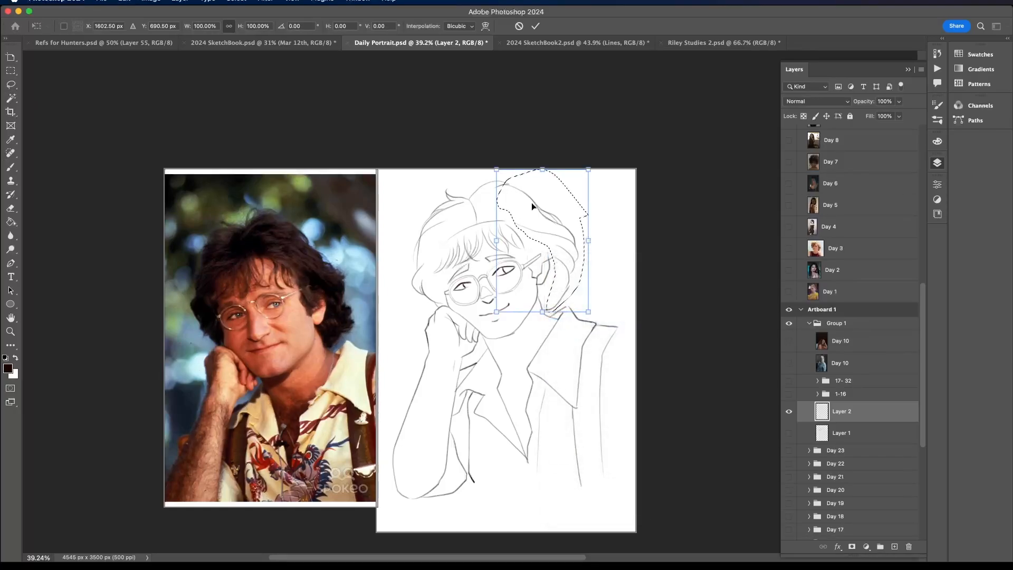
drag(558, 218, 538, 194)
drag(581, 235, 575, 245)
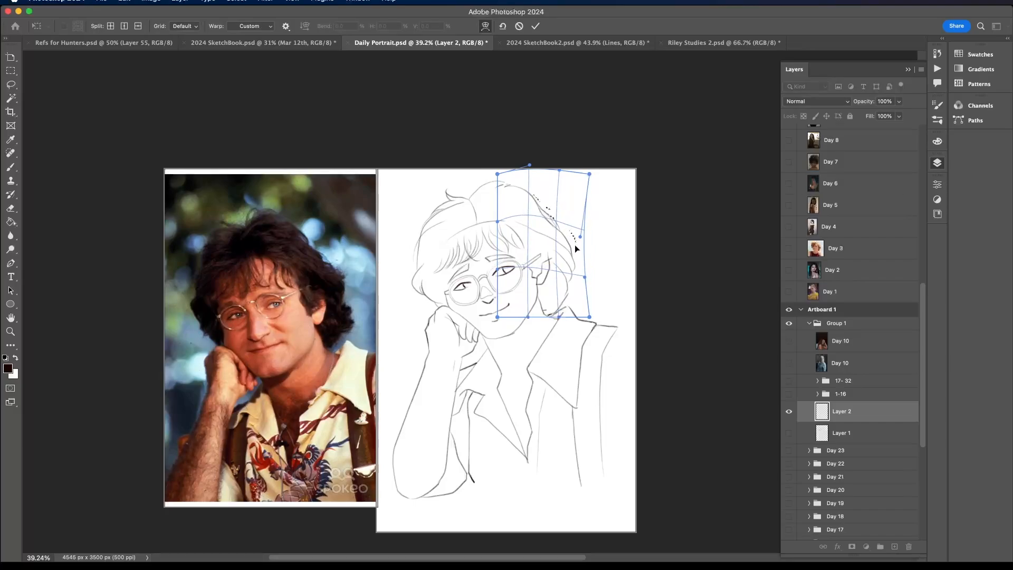
drag(559, 317, 551, 307)
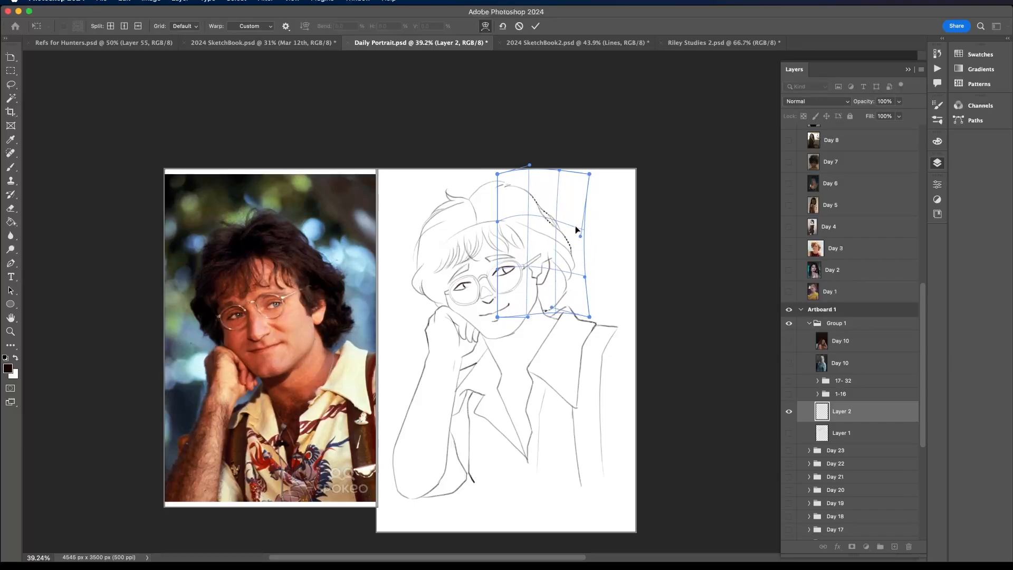
key(Return)
key(l)
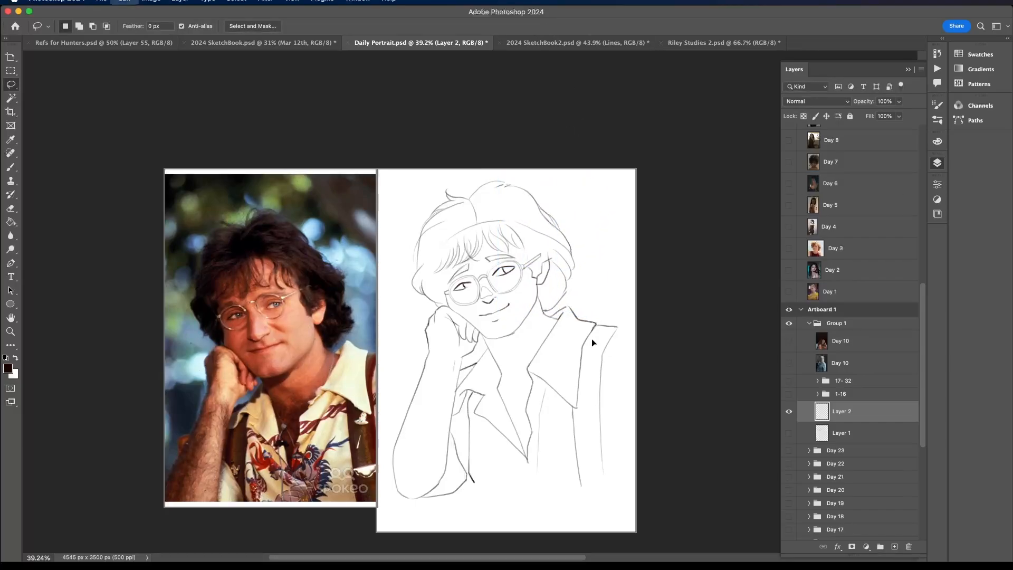
- Flip the whole line drawing horizontally as a check, and undo the flip
key(ctrl+t)
right_click(575, 343)
click(614, 536)
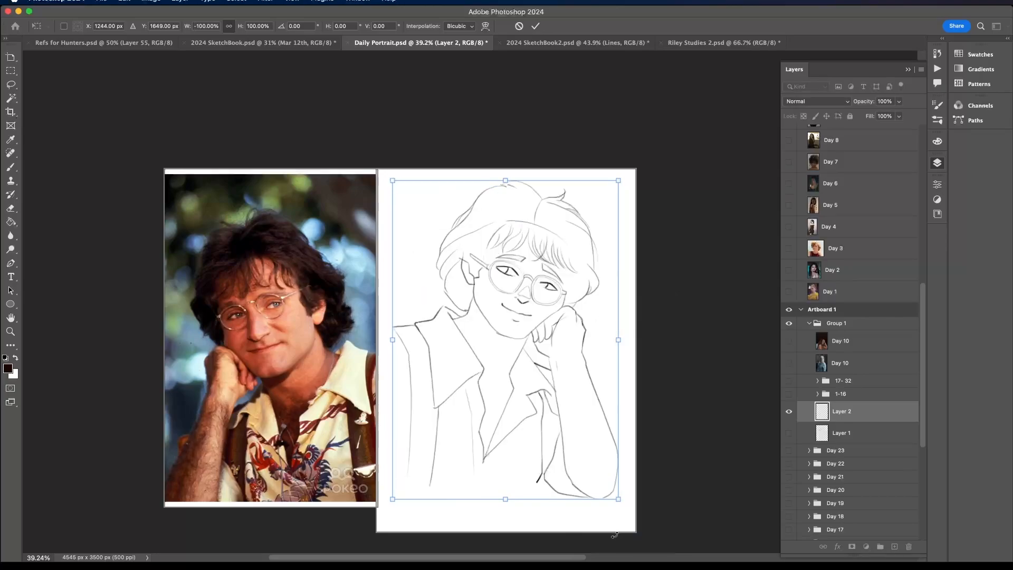
key(ctrl+z)
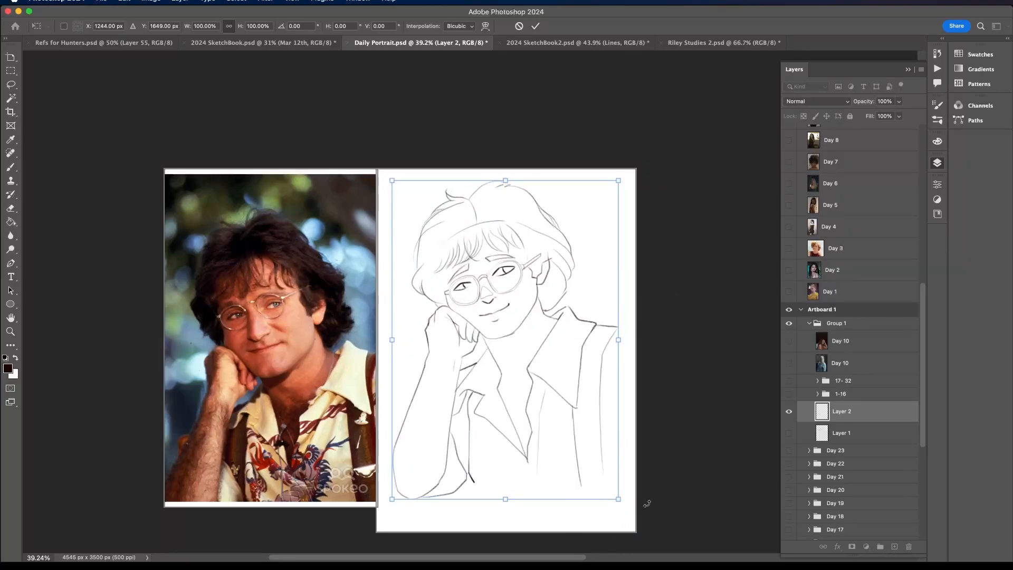
scroll(440, 269, up, 2)
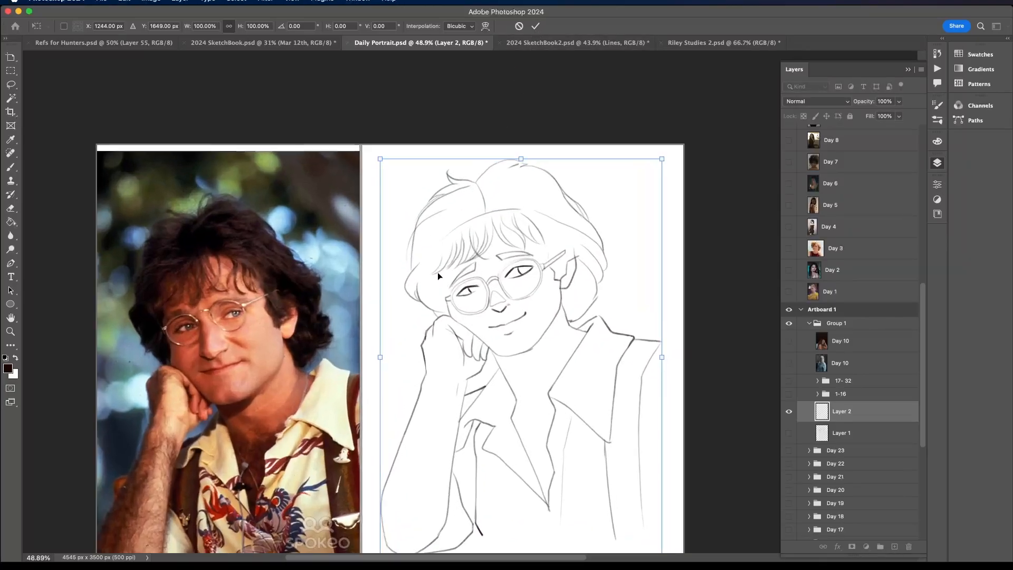
click(535, 26)
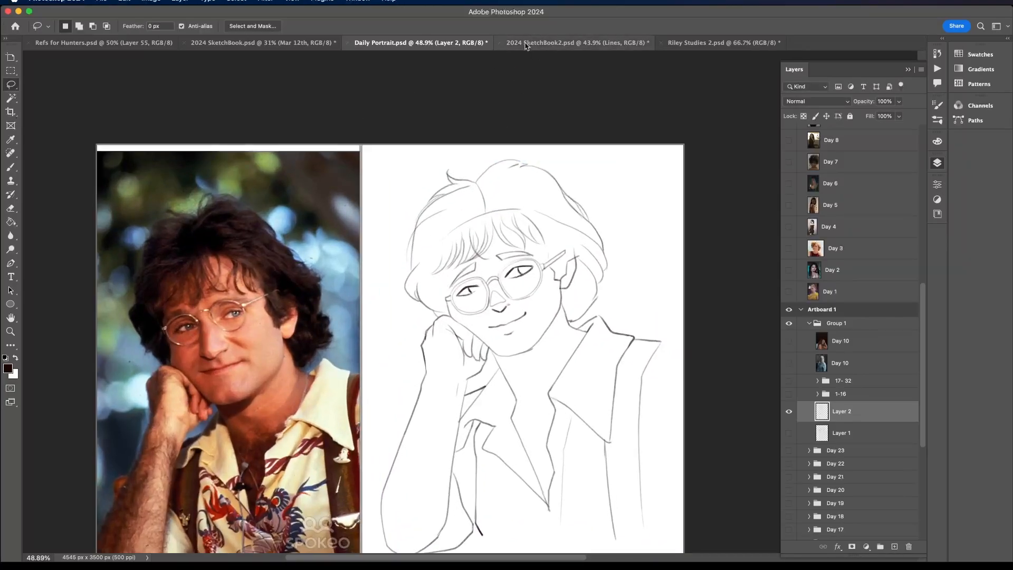
- Add a new empty layer directly above Layer 1, beneath the inked Layer 2
click(13, 168)
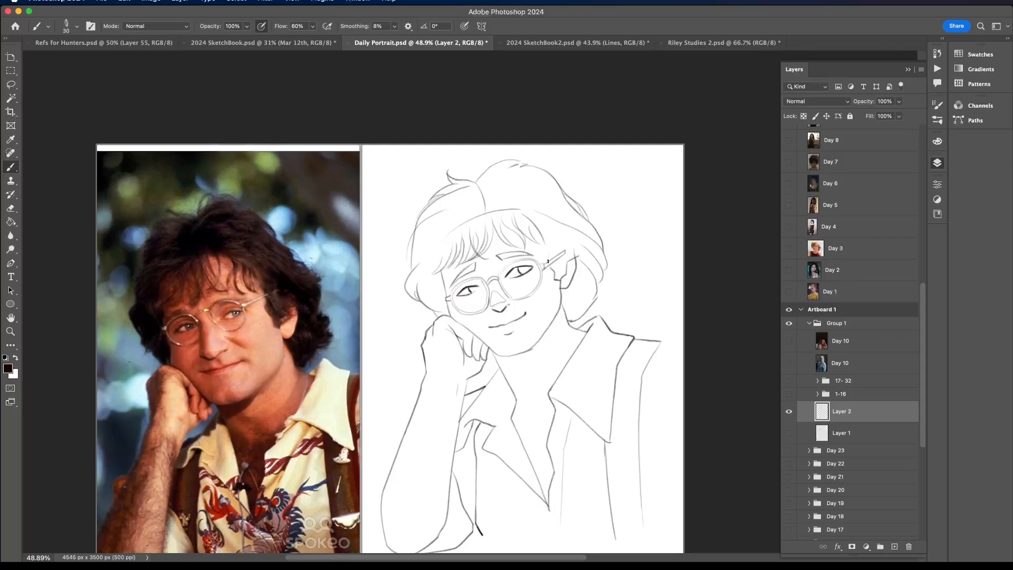
scroll(547, 216, down, 3)
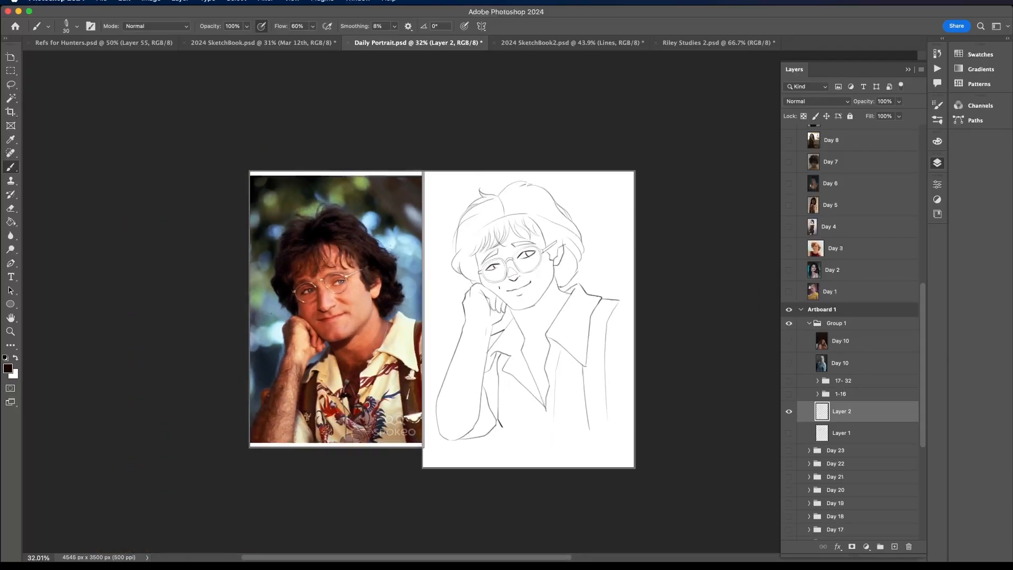
scroll(495, 290, up, 3)
click(853, 439)
click(895, 547)
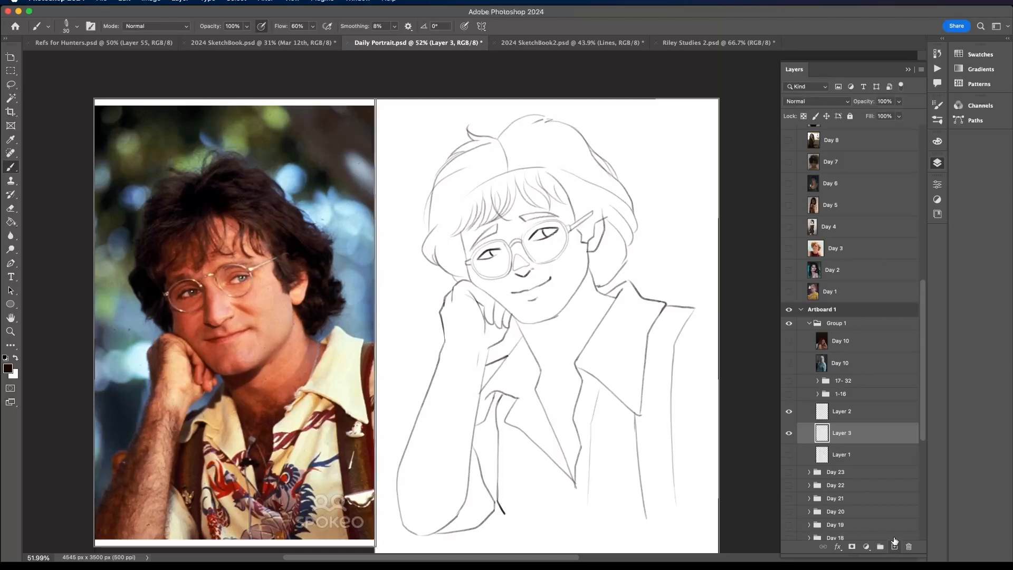
- Switch to a hard round brush at 153 px and test it with a dark stroke over the ear-side cheek
click(77, 26)
click(91, 123)
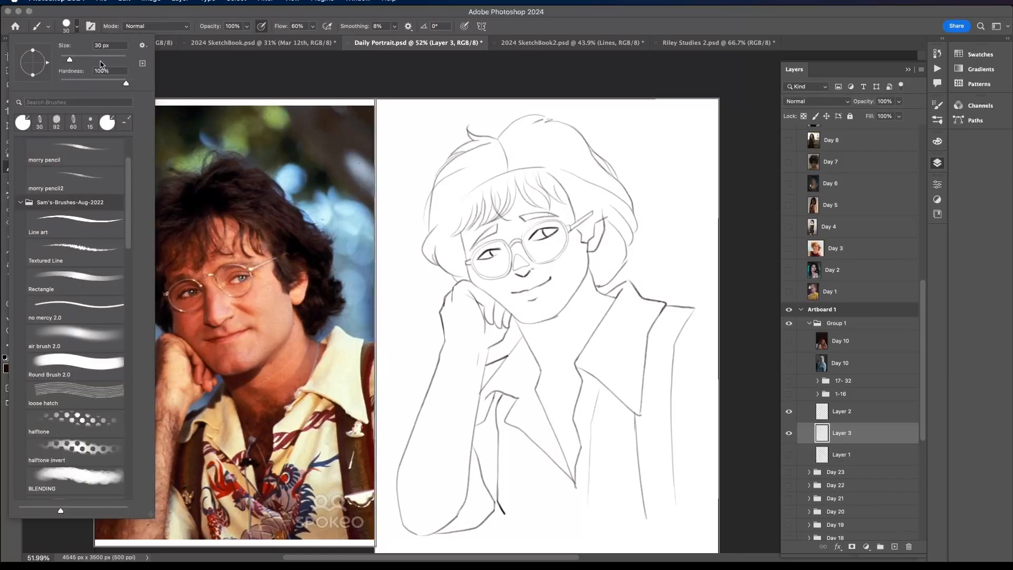
click(541, 237)
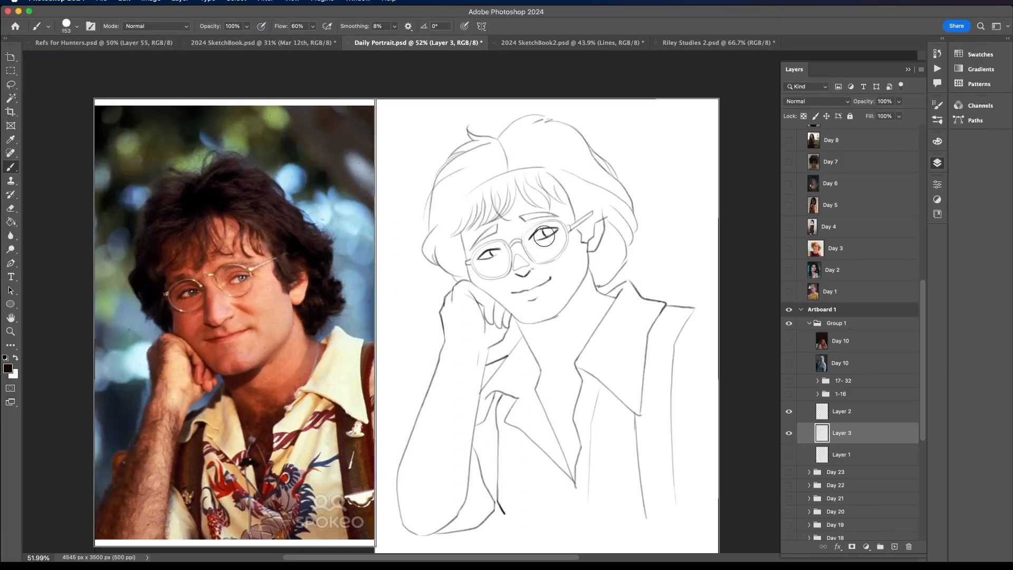
drag(546, 232, 581, 282)
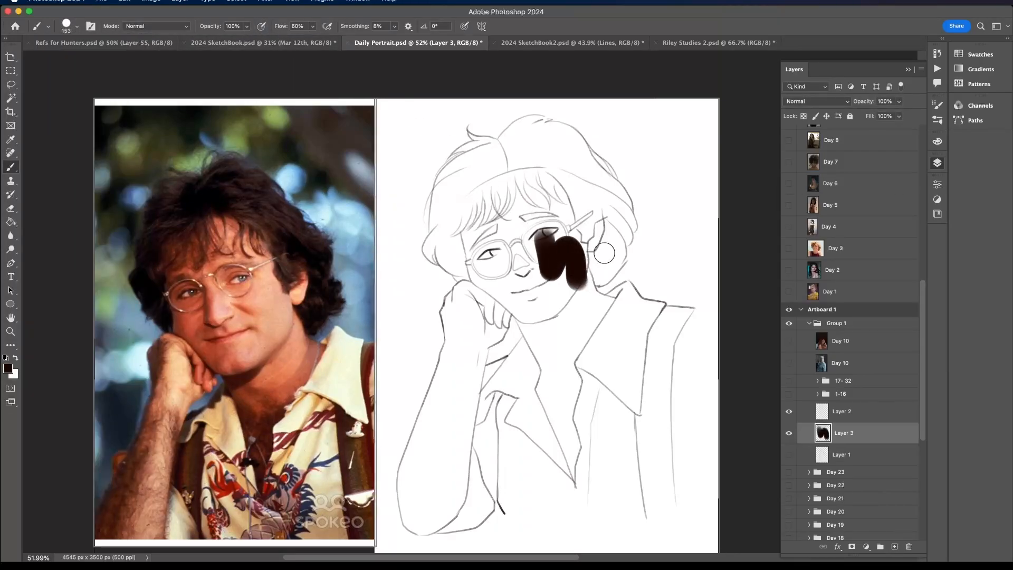
- Mix a light peach skin colour and block in the face, ear, fist, forearm, neck and open-collar chest
click(938, 141)
click(863, 200)
drag(864, 200, 861, 149)
drag(914, 510, 915, 514)
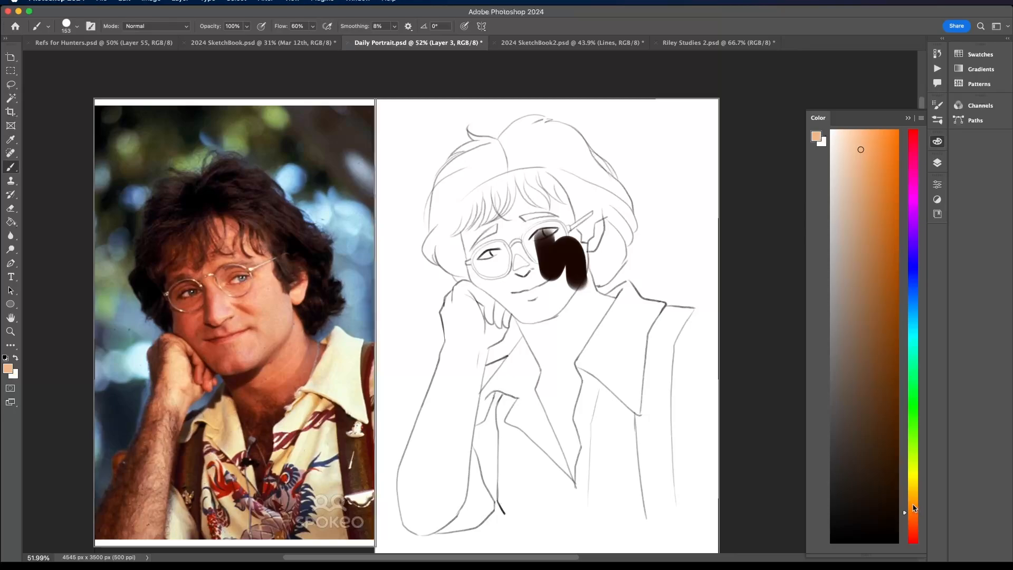
drag(915, 521, 915, 522)
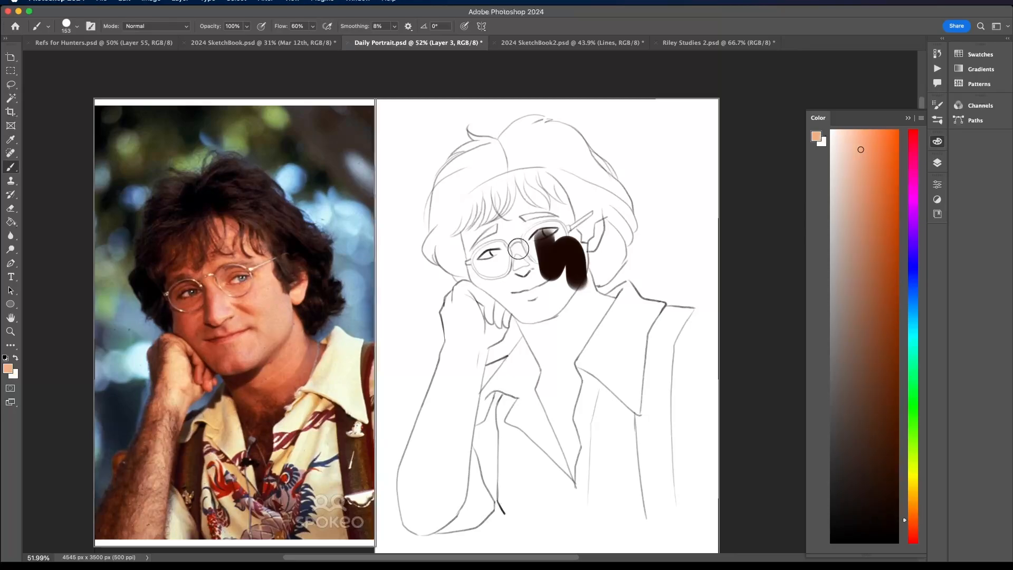
mouse_move(520, 245)
mouse_down()
mouse_move(543, 267)
mouse_move(550, 245)
mouse_move(562, 291)
mouse_move(575, 242)
mouse_move(587, 263)
mouse_move(600, 214)
mouse_move(558, 252)
mouse_move(556, 184)
mouse_move(528, 239)
mouse_move(509, 192)
mouse_move(478, 242)
mouse_move(469, 212)
mouse_move(482, 287)
mouse_move(496, 290)
mouse_move(493, 322)
mouse_move(450, 492)
mouse_move(418, 531)
mouse_move(405, 473)
mouse_move(443, 459)
mouse_move(461, 485)
mouse_move(462, 406)
mouse_move(461, 464)
mouse_move(505, 313)
mouse_move(495, 322)
mouse_move(457, 301)
mouse_move(431, 465)
mouse_move(413, 479)
mouse_move(448, 433)
mouse_move(457, 336)
mouse_up()
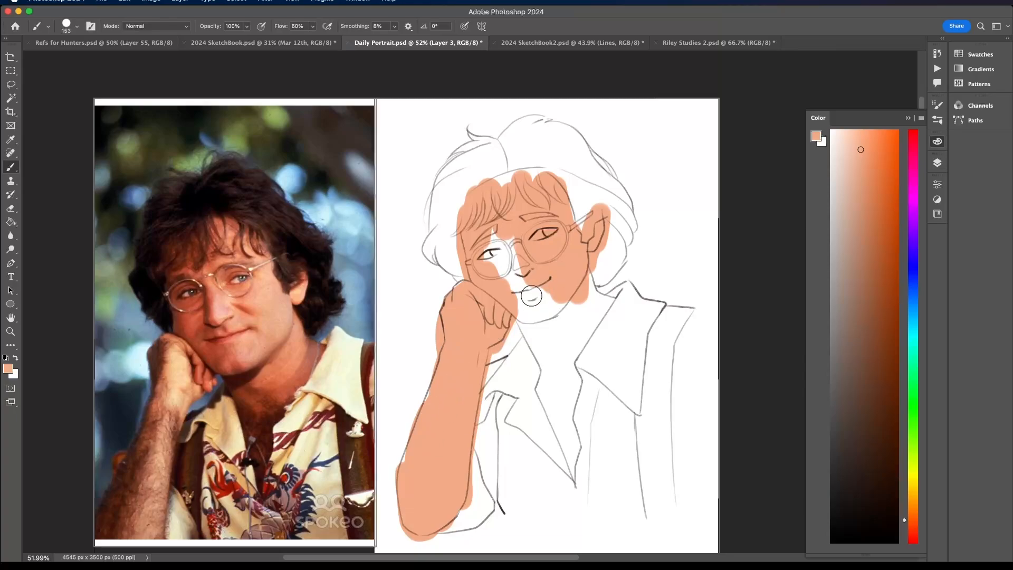
mouse_move(528, 298)
mouse_down()
mouse_move(552, 437)
mouse_move(565, 422)
mouse_move(573, 463)
mouse_move(563, 399)
mouse_move(612, 319)
mouse_move(581, 262)
mouse_move(579, 377)
mouse_move(548, 359)
mouse_move(538, 318)
mouse_move(510, 276)
mouse_up()
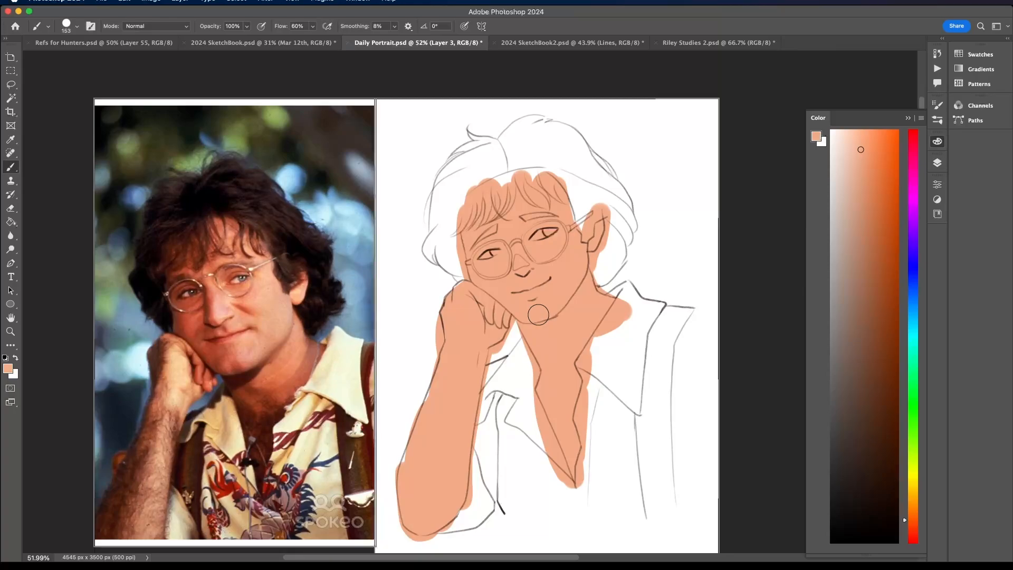
drag(441, 376, 419, 438)
- Mix a dark saturated orange and paint a trial shadow patch over the fist-side eye and cheek
click(875, 345)
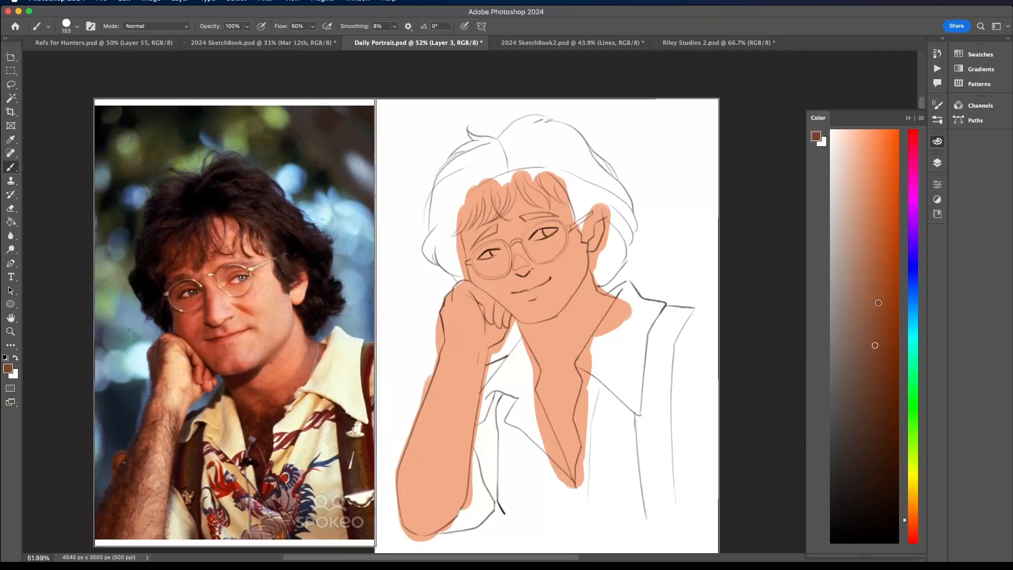
drag(878, 302, 903, 296)
drag(904, 304, 906, 221)
mouse_move(494, 267)
mouse_down()
mouse_move(492, 289)
mouse_move(491, 235)
mouse_up()
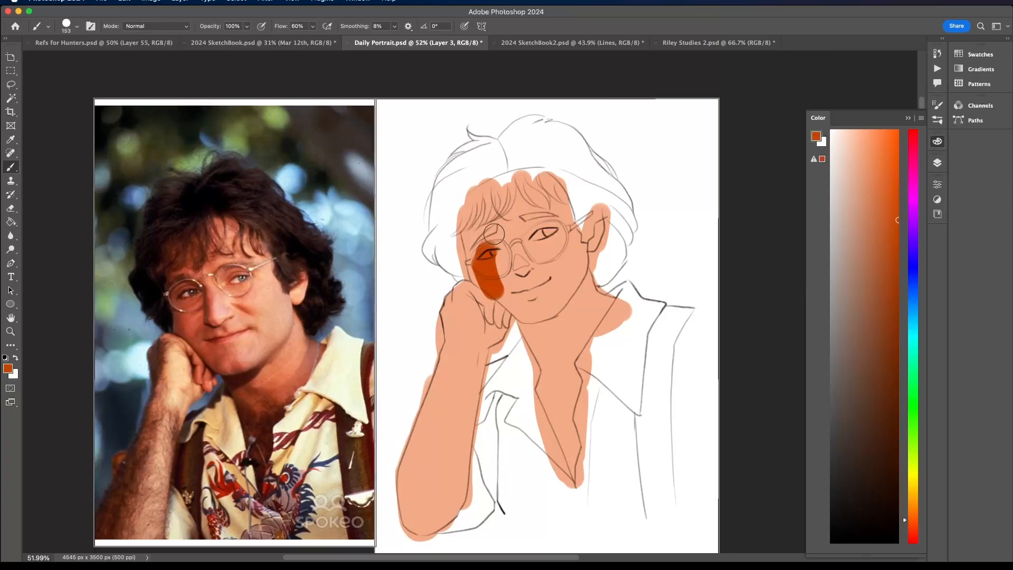
- Try a redder shadow colour over the fist-side cheek patch and undo that stroke
click(913, 532)
click(916, 528)
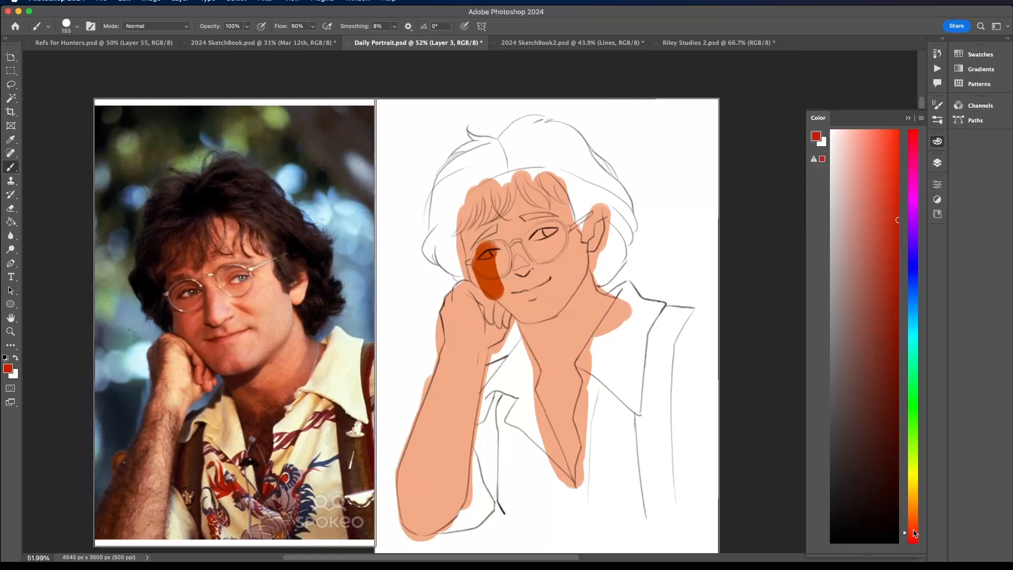
mouse_move(486, 254)
mouse_down()
mouse_move(493, 287)
mouse_move(500, 254)
mouse_up()
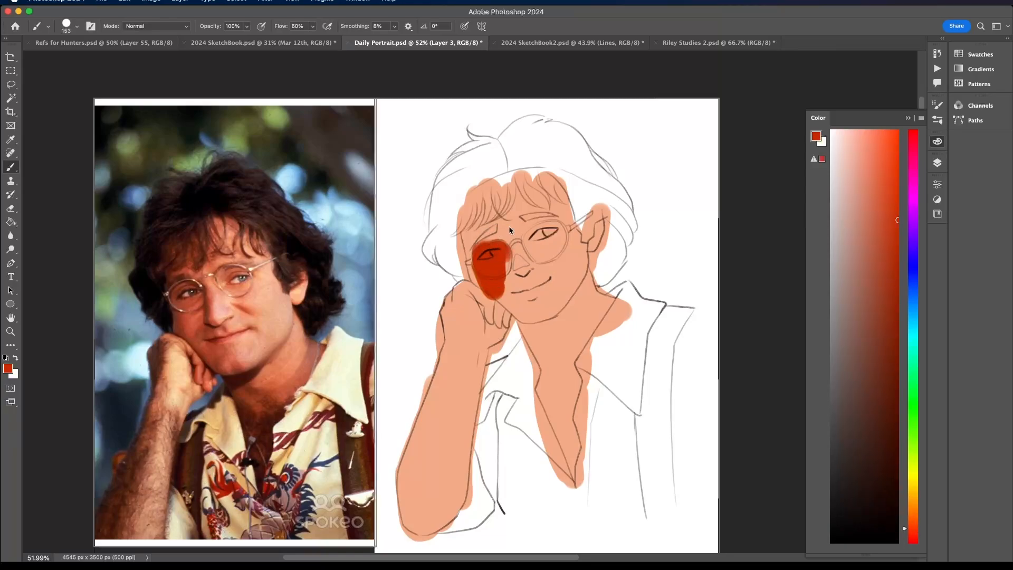
key(super+z)
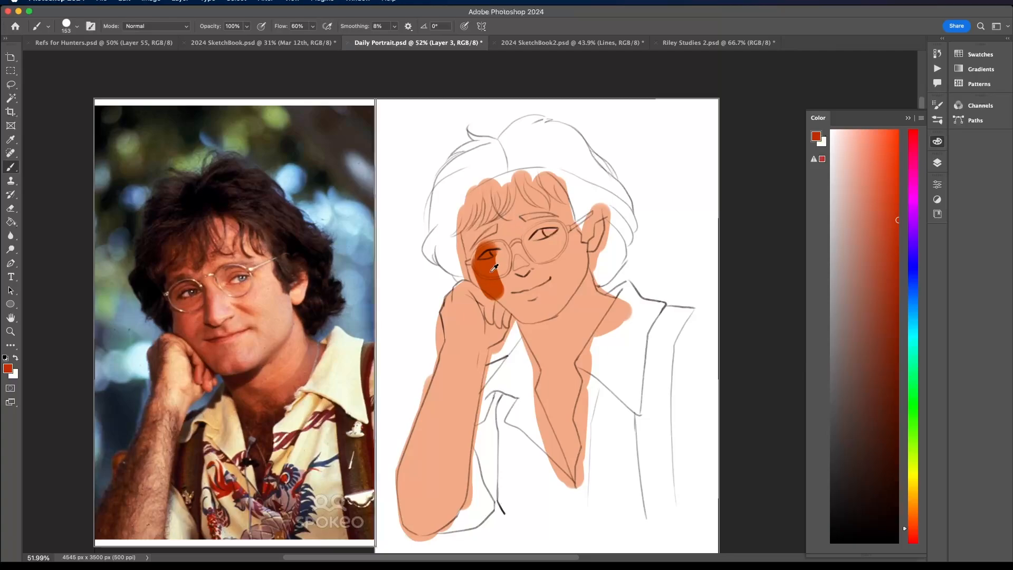
- Mix a bright red-orange and paint the shadow down the fist-side of the face to the chin and across the forehead
alt+click(491, 268)
click(885, 219)
click(894, 180)
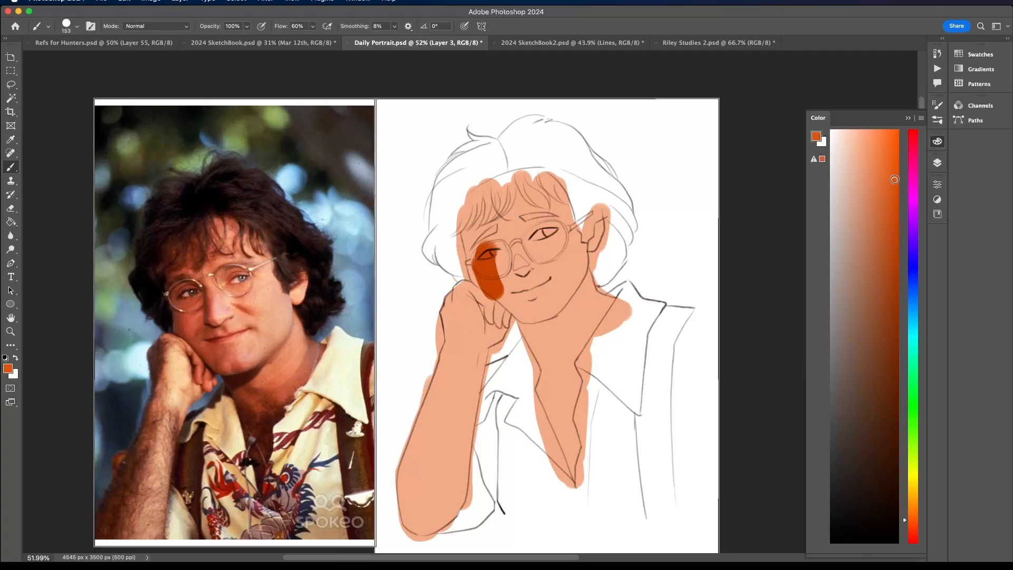
mouse_move(494, 232)
mouse_down()
mouse_move(483, 264)
mouse_move(491, 281)
mouse_move(498, 254)
mouse_move(505, 269)
mouse_move(484, 253)
mouse_move(497, 274)
mouse_move(474, 248)
mouse_move(479, 262)
mouse_move(482, 226)
mouse_move(529, 192)
mouse_move(557, 189)
mouse_up()
click(915, 531)
scroll(484, 231, down, 5)
scroll(489, 227, up, 5)
mouse_move(496, 251)
mouse_down()
mouse_move(501, 279)
mouse_move(520, 282)
mouse_move(528, 313)
mouse_move(505, 296)
mouse_move(513, 305)
mouse_move(488, 206)
mouse_move(495, 220)
mouse_move(485, 232)
mouse_move(489, 216)
mouse_move(549, 202)
mouse_up()
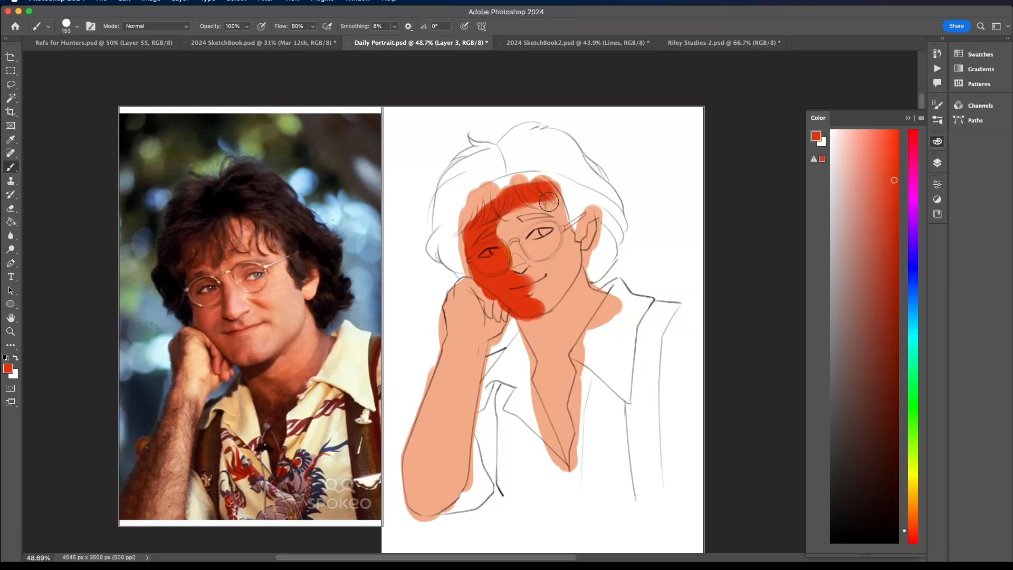
- Paint the red-orange shadow under the jaw, down the neck and into the open collar's V
mouse_move(532, 323)
mouse_down()
mouse_move(573, 344)
mouse_move(559, 334)
mouse_up()
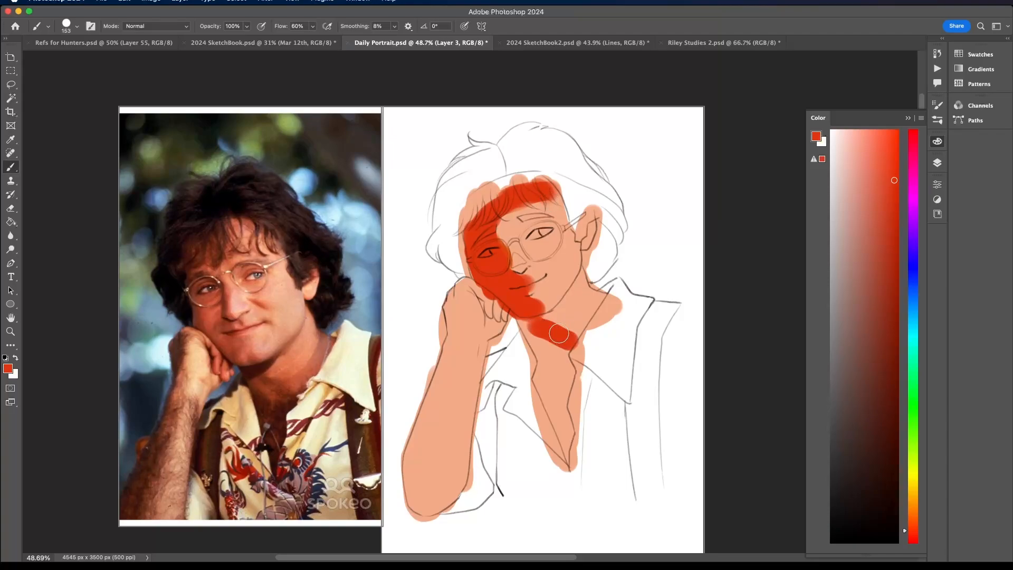
mouse_move(515, 312)
mouse_down()
mouse_move(568, 448)
mouse_move(556, 353)
mouse_move(566, 356)
mouse_up()
scroll(566, 356, down, 5)
scroll(566, 356, up, 4)
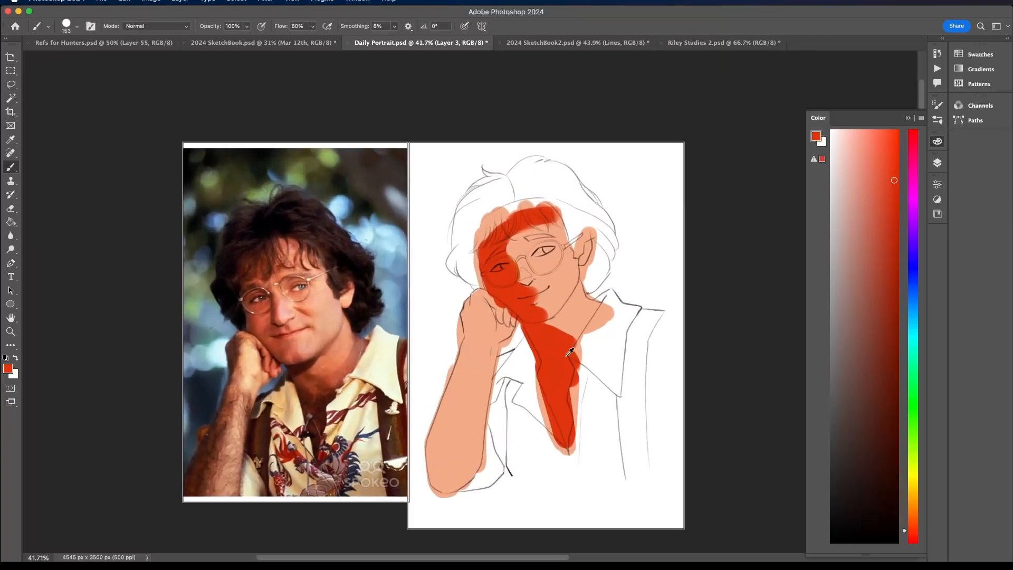
- Try a more orange hue over the fist-side face shadow
click(912, 515)
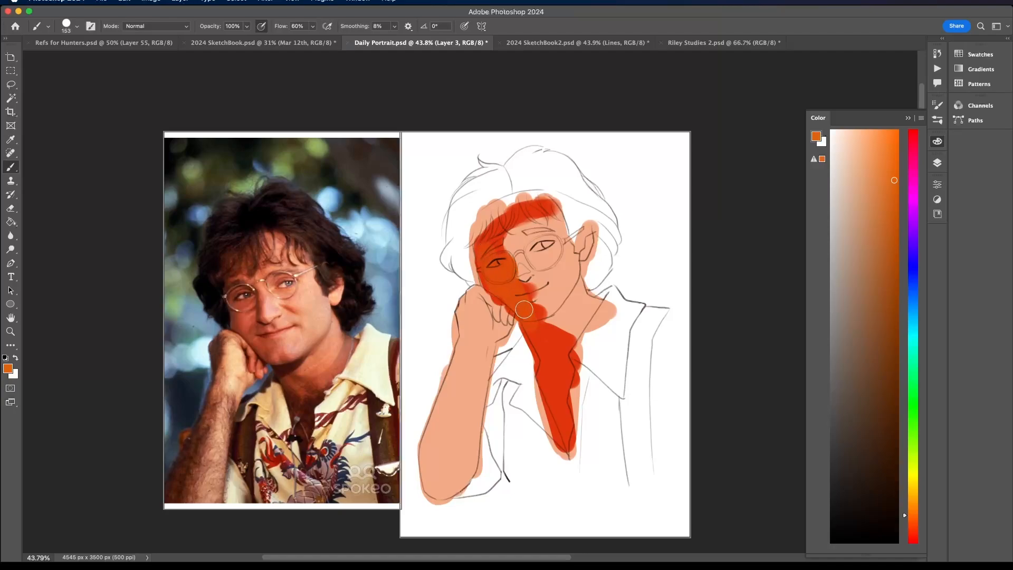
scroll(537, 323, down, 2)
scroll(537, 323, down, 2)
scroll(537, 323, up, 4)
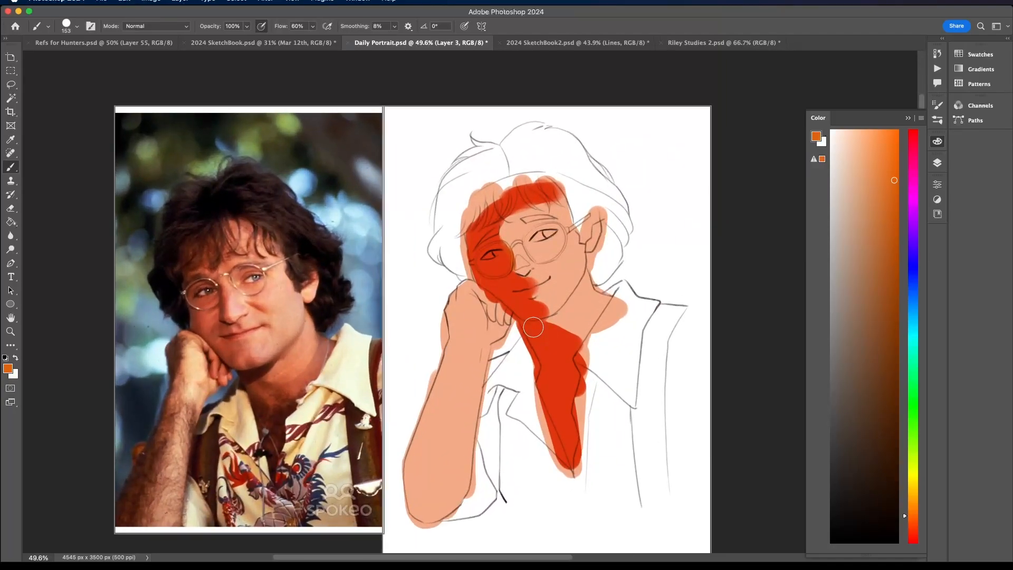
- Mix a softer coral red and fill the face, forehead, neck and chest shadow shapes with it
click(912, 532)
click(877, 185)
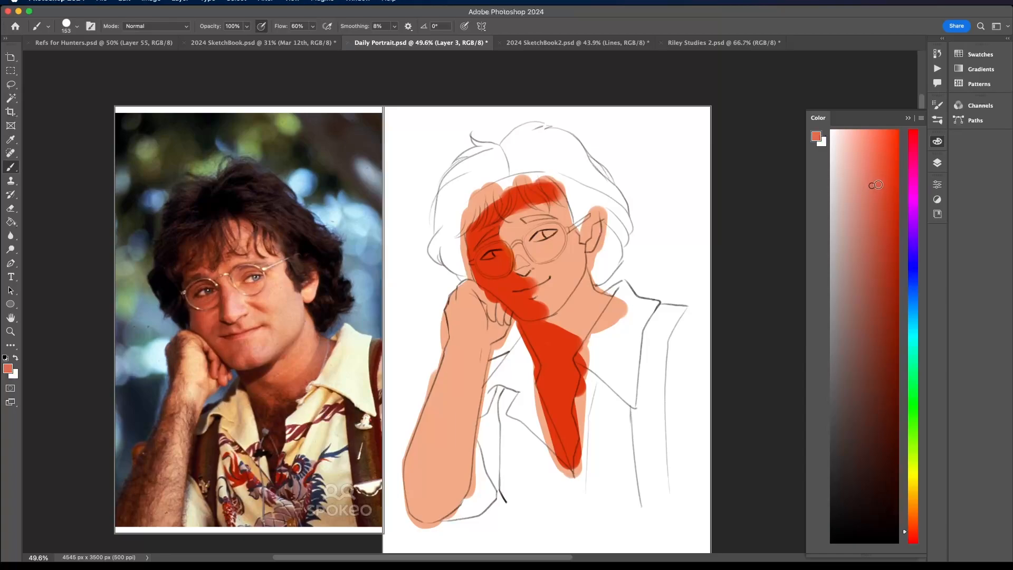
mouse_move(499, 271)
mouse_down()
mouse_move(528, 322)
mouse_move(525, 308)
mouse_up()
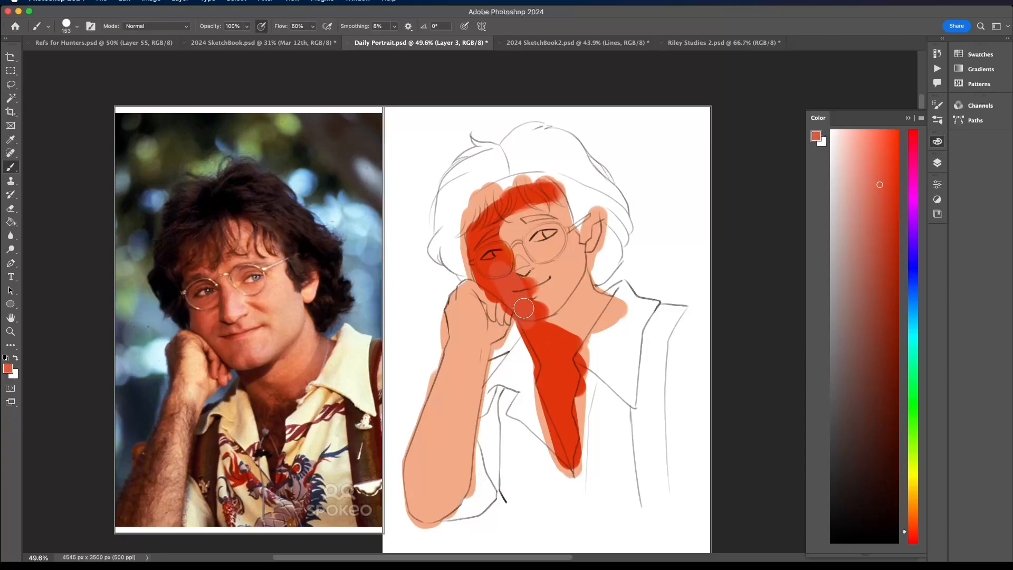
key(ctrl+z)
key(g)
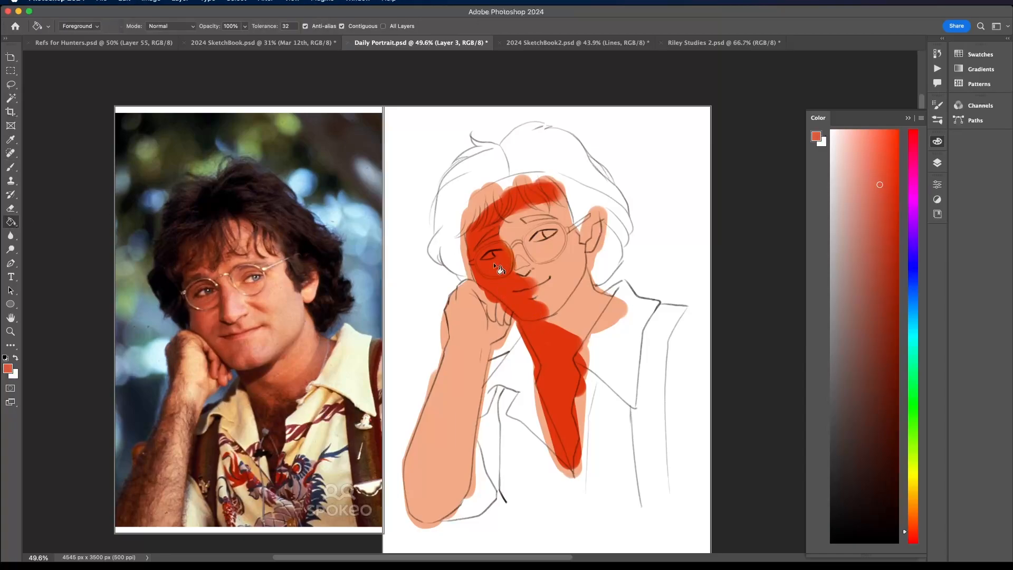
click(496, 267)
scroll(535, 284, down, 3)
scroll(538, 282, up, 4)
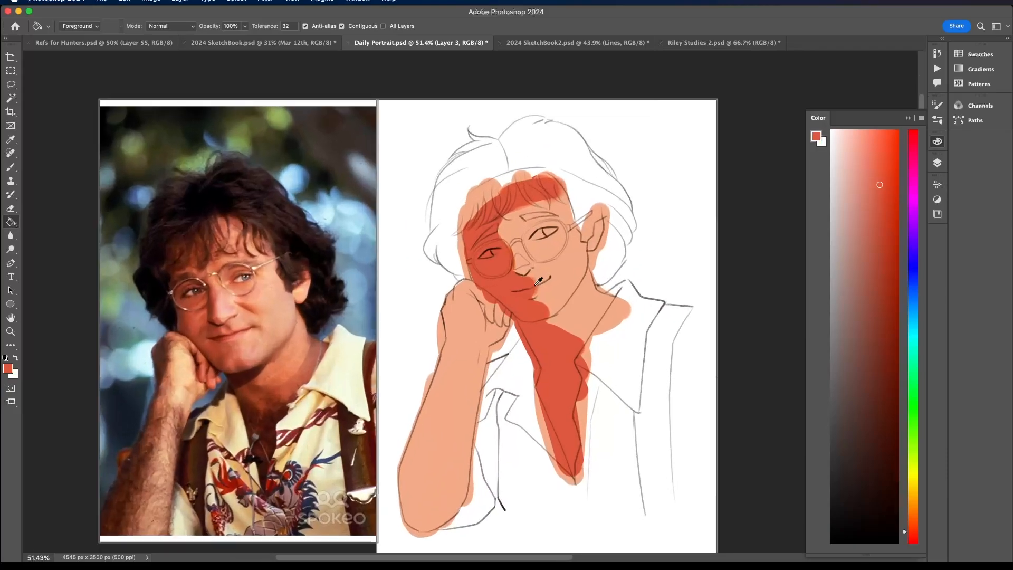
- Return to the Brush, undo the test dab on the neck, switch off pressure-controlled opacity and set the size to 79 px
click(12, 167)
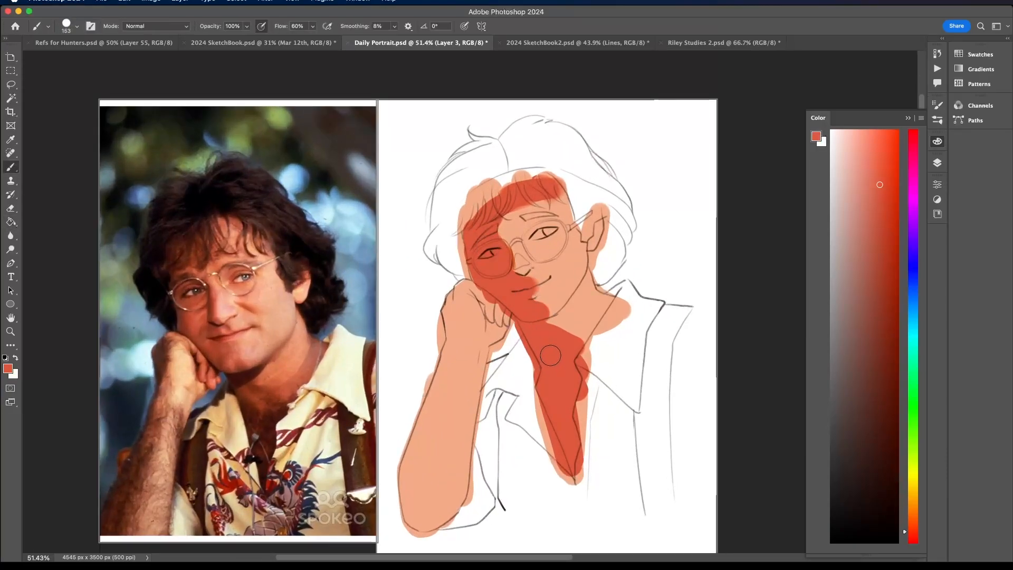
click(573, 328)
key(super+z)
click(262, 27)
click(77, 27)
drag(91, 59, 86, 59)
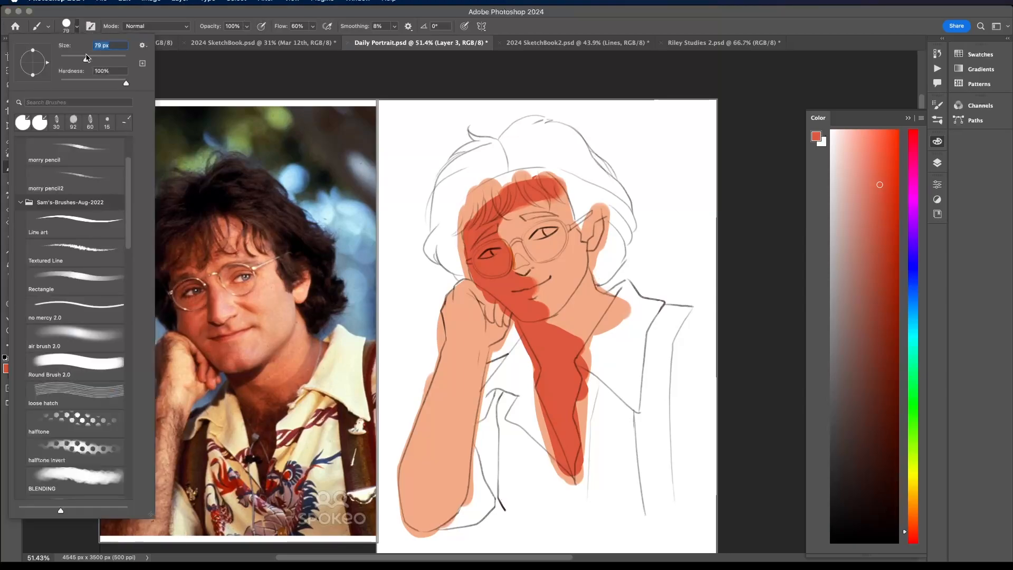
- Mix a medium red and paint shadow shapes on the nose bridge, around the far eye, across the forehead and inside the ear
alt+click(584, 317)
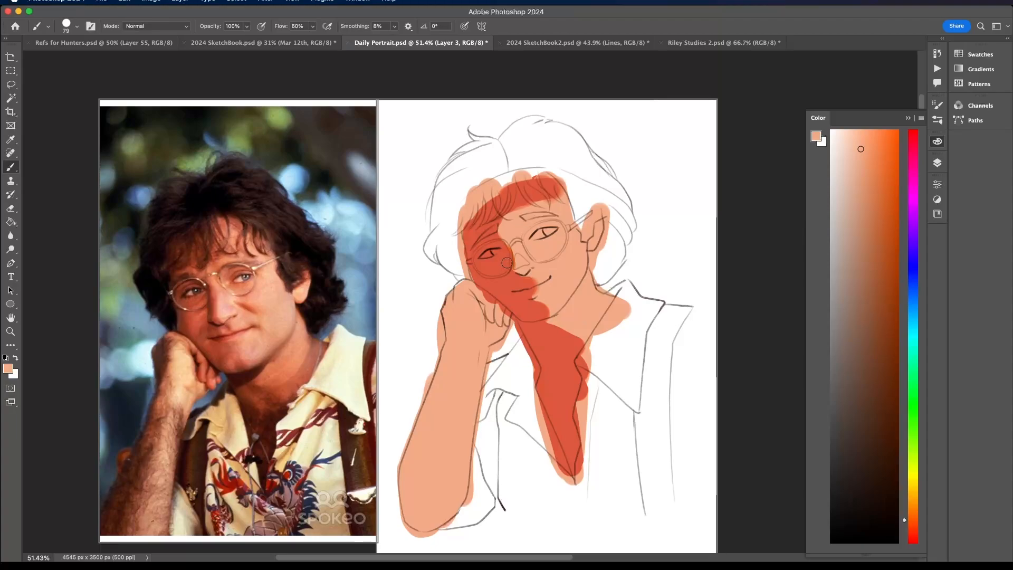
alt+click(524, 280)
click(865, 154)
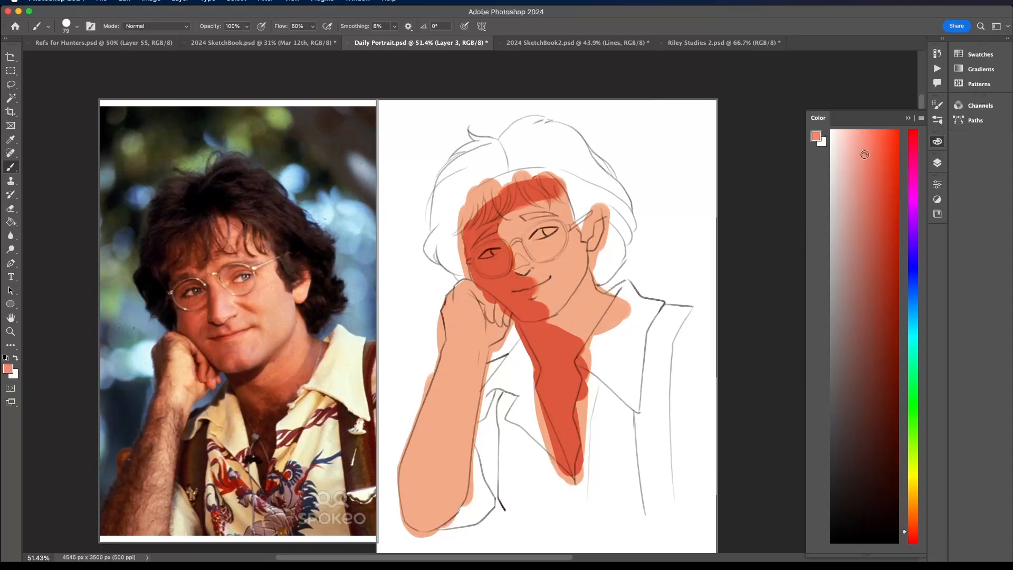
click(866, 192)
drag(515, 269, 512, 250)
click(878, 188)
mouse_move(547, 224)
mouse_down()
mouse_move(528, 235)
mouse_move(546, 219)
mouse_move(508, 217)
mouse_move(559, 184)
mouse_move(525, 178)
mouse_move(539, 180)
mouse_up()
drag(597, 216, 599, 232)
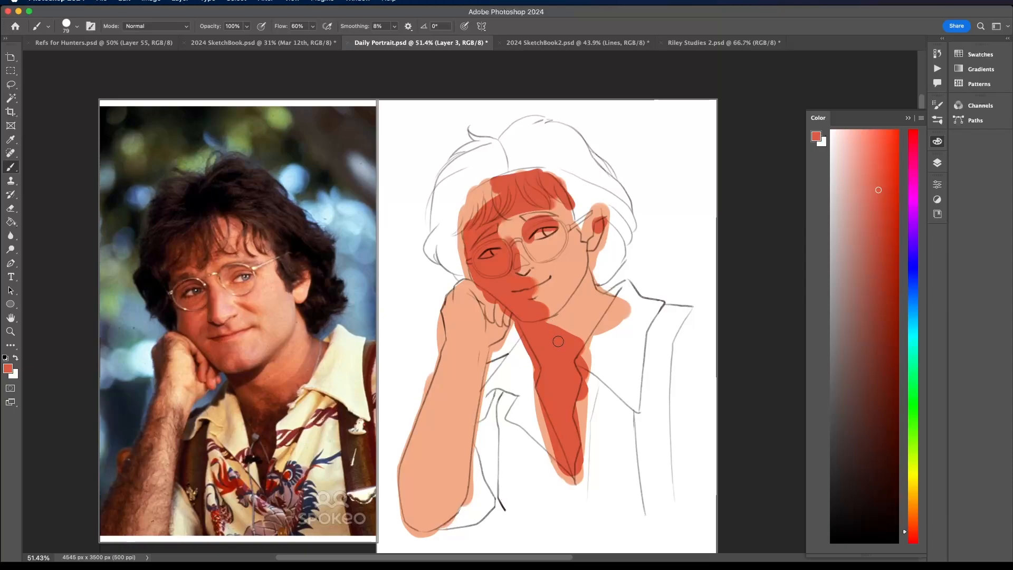
- Paint a darker brick red over the fist-side face, neck and collar V, with brighter red down the neck's ear side
click(879, 254)
mouse_move(475, 251)
mouse_down()
mouse_move(498, 235)
mouse_move(506, 250)
mouse_move(470, 257)
mouse_move(465, 229)
mouse_move(474, 261)
mouse_move(469, 224)
mouse_move(473, 270)
mouse_move(536, 297)
mouse_up()
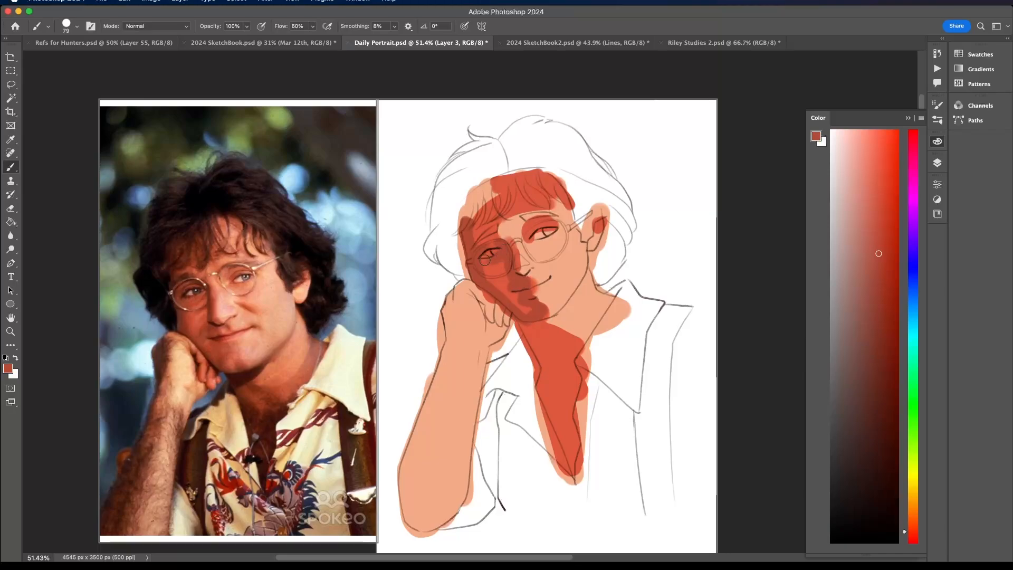
mouse_move(532, 342)
mouse_down()
mouse_move(557, 315)
mouse_move(543, 333)
mouse_move(529, 330)
mouse_move(545, 323)
mouse_move(524, 327)
mouse_move(576, 453)
mouse_move(554, 399)
mouse_move(554, 381)
mouse_move(572, 431)
mouse_move(573, 373)
mouse_move(551, 357)
mouse_move(564, 376)
mouse_move(552, 335)
mouse_move(614, 294)
mouse_move(583, 335)
mouse_move(599, 289)
mouse_up()
alt+click(509, 275)
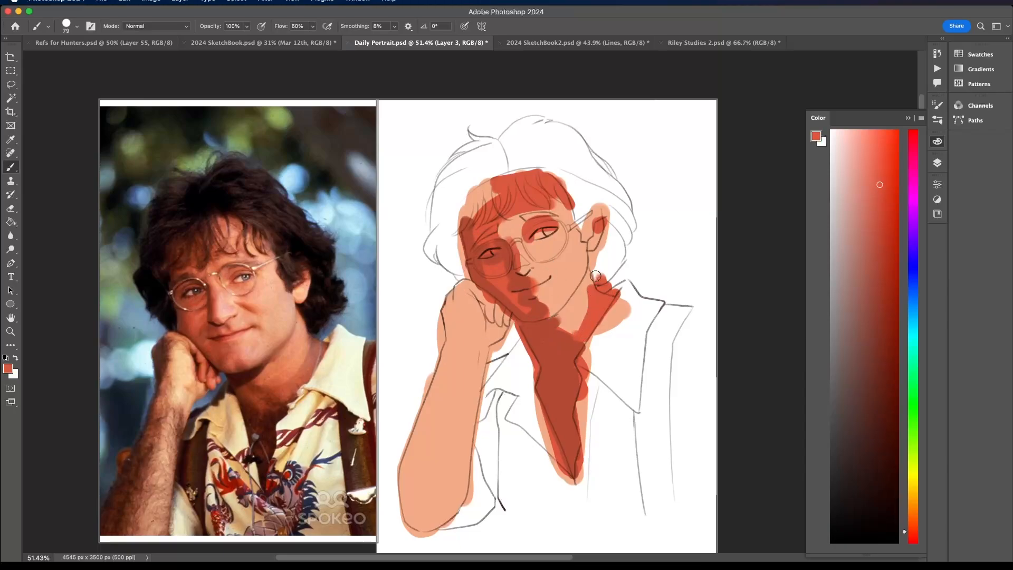
- Mix a saturated orange from the skin tone and paint midtones on the cheek, nose, brow area and neck below the jaw
alt+click(583, 284)
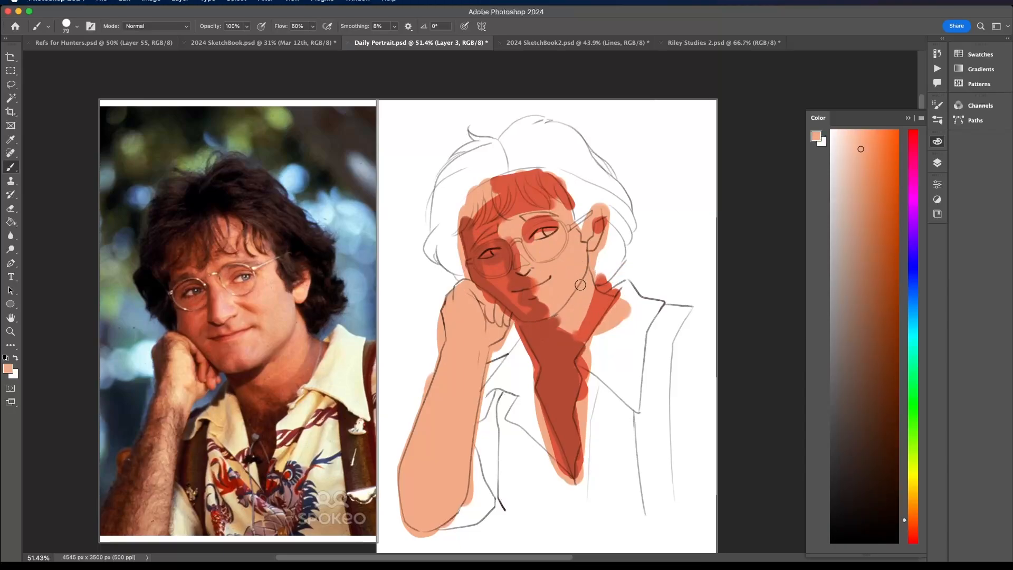
click(873, 149)
mouse_move(544, 264)
mouse_down()
mouse_move(523, 258)
mouse_move(554, 232)
mouse_up()
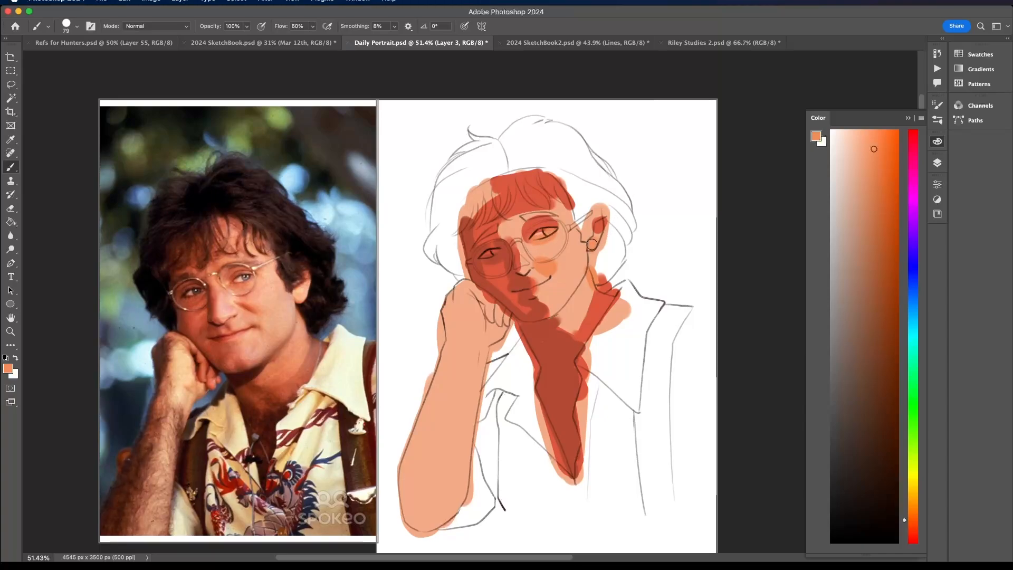
mouse_move(497, 214)
mouse_down()
mouse_move(528, 205)
mouse_move(499, 238)
mouse_up()
alt+click(486, 224)
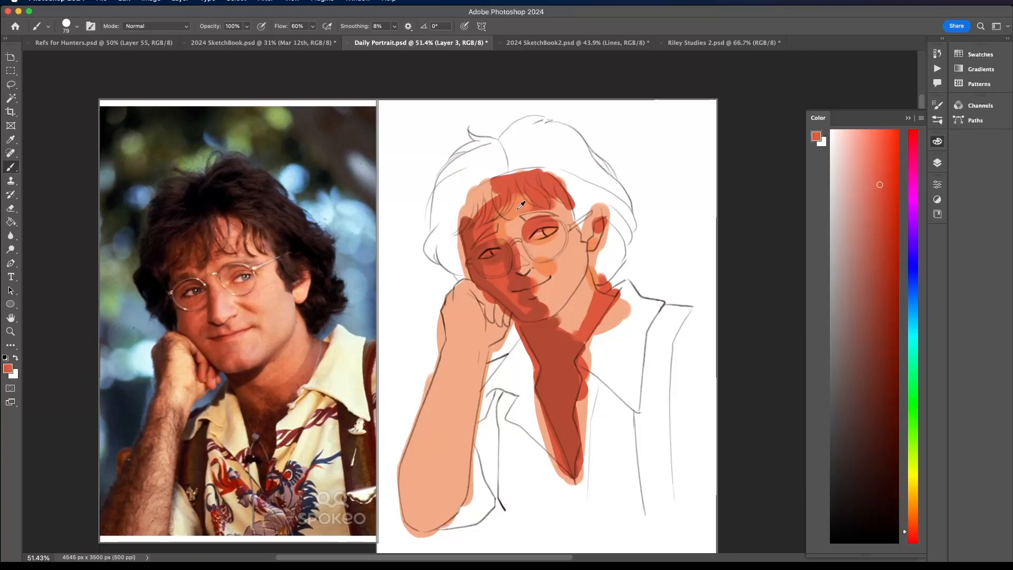
alt+click(534, 219)
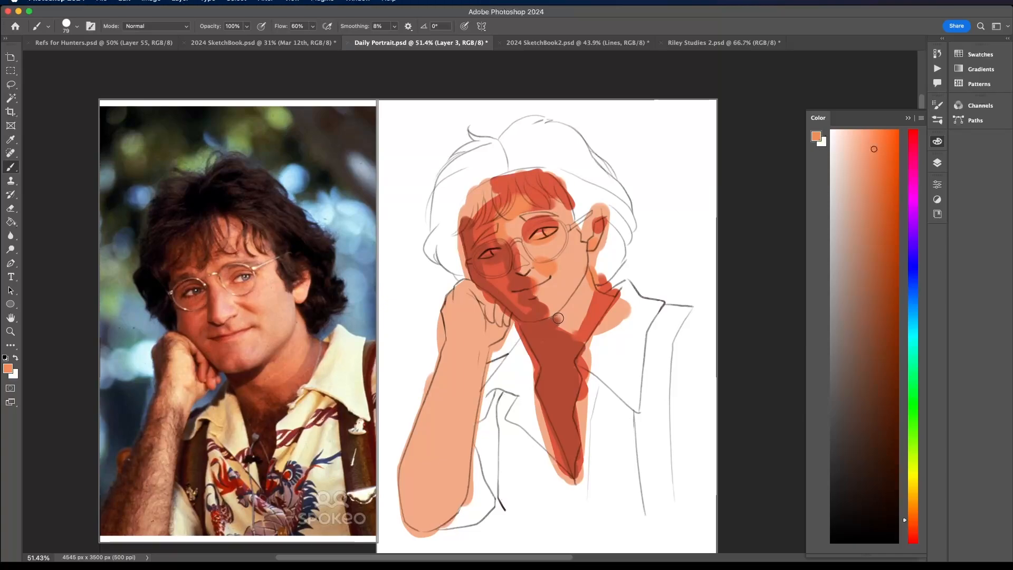
mouse_move(559, 318)
mouse_down()
mouse_move(568, 326)
mouse_move(578, 299)
mouse_move(566, 320)
mouse_up()
- Mix a dark maroon and paint the deepest shadow under the chin and down through the open collar's V
alt+click(583, 331)
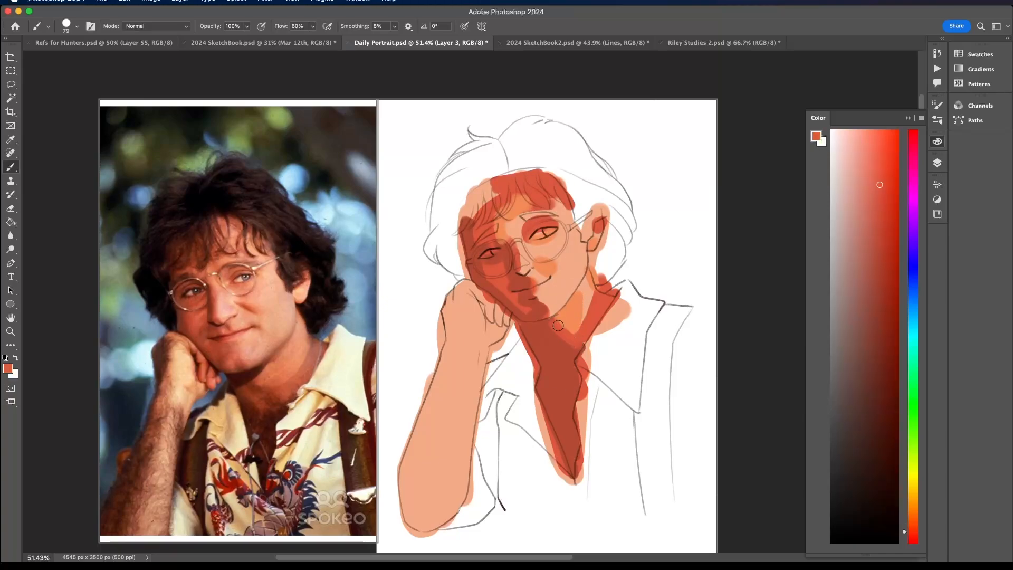
alt+click(550, 343)
click(881, 381)
mouse_move(544, 330)
mouse_down()
mouse_move(522, 326)
mouse_move(547, 323)
mouse_move(538, 334)
mouse_move(549, 322)
mouse_move(534, 342)
mouse_move(553, 321)
mouse_move(533, 338)
mouse_move(523, 326)
mouse_move(522, 369)
mouse_move(536, 347)
mouse_move(560, 379)
mouse_move(569, 368)
mouse_move(574, 438)
mouse_move(550, 381)
mouse_move(559, 438)
mouse_move(560, 407)
mouse_move(544, 397)
mouse_move(539, 372)
mouse_up()
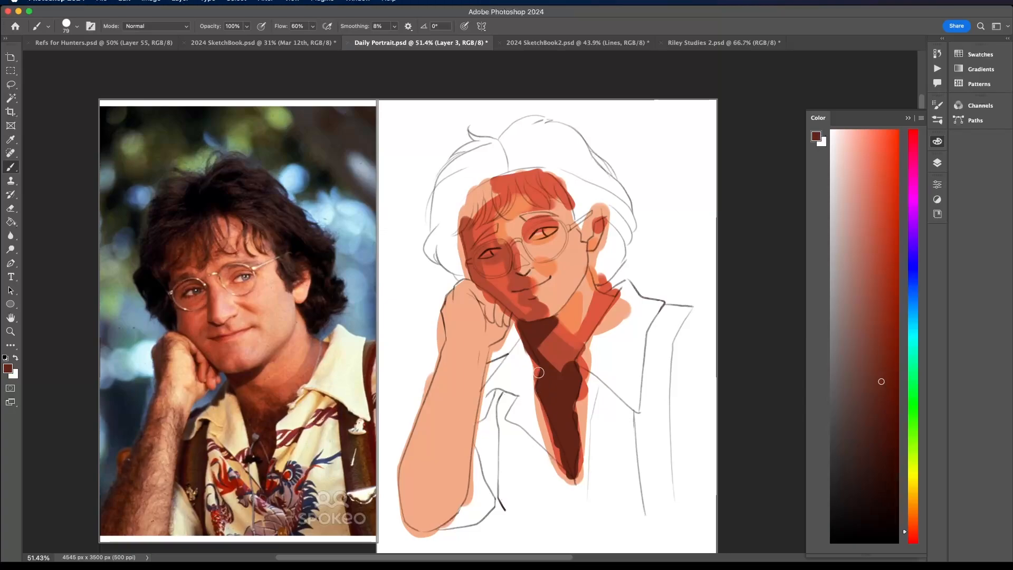
- Mix a deeper saturated red and paint the hair's shadow along the top edge of the forehead
alt+click(523, 261)
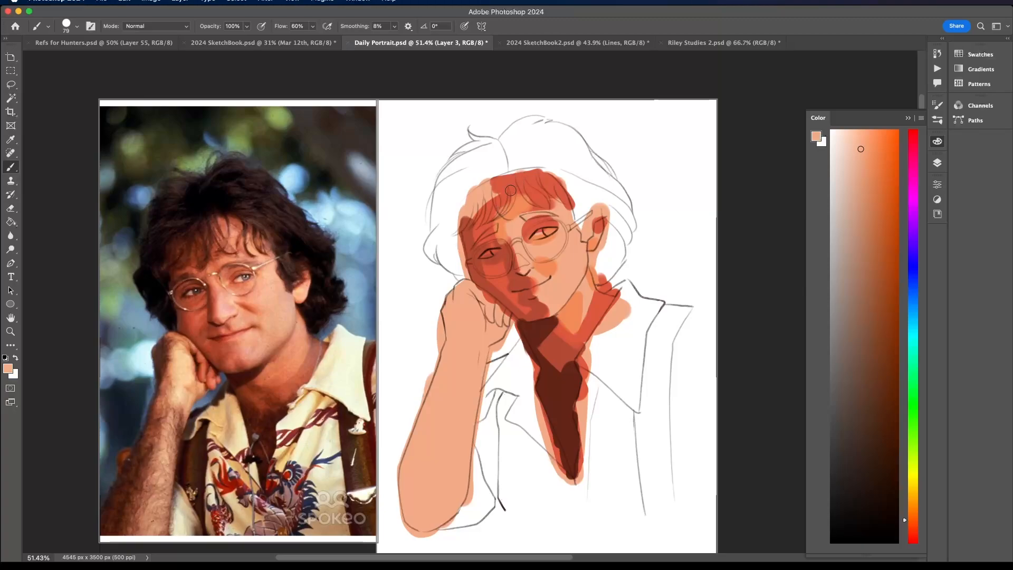
alt+click(475, 235)
click(891, 254)
mouse_move(498, 186)
mouse_down()
mouse_move(541, 174)
mouse_move(559, 190)
mouse_move(512, 184)
mouse_move(482, 198)
mouse_up()
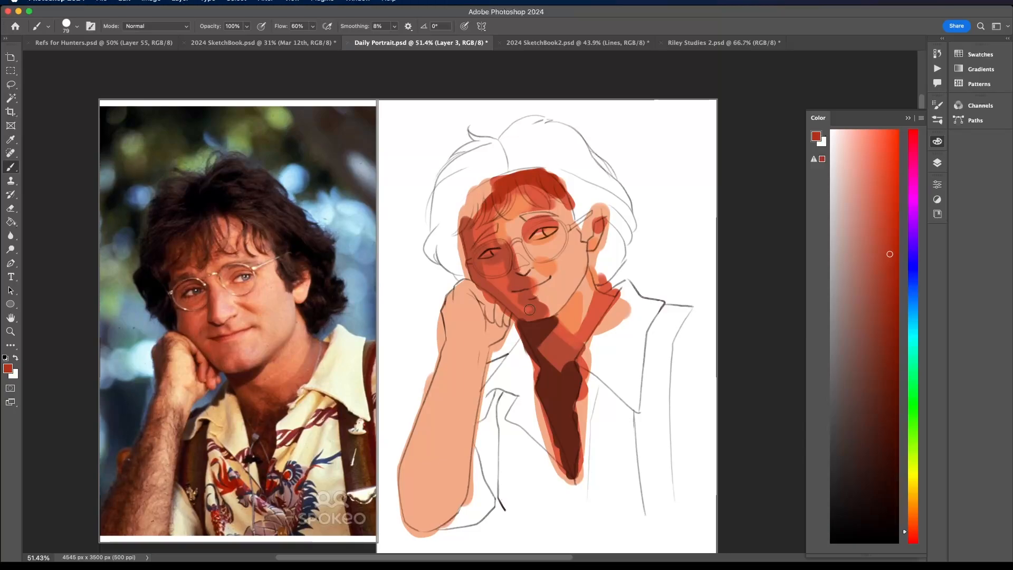
- Mix an orange-brown and paint the shadow along the forearm's outer side from the elbow up to the fist
alt+click(551, 344)
click(911, 521)
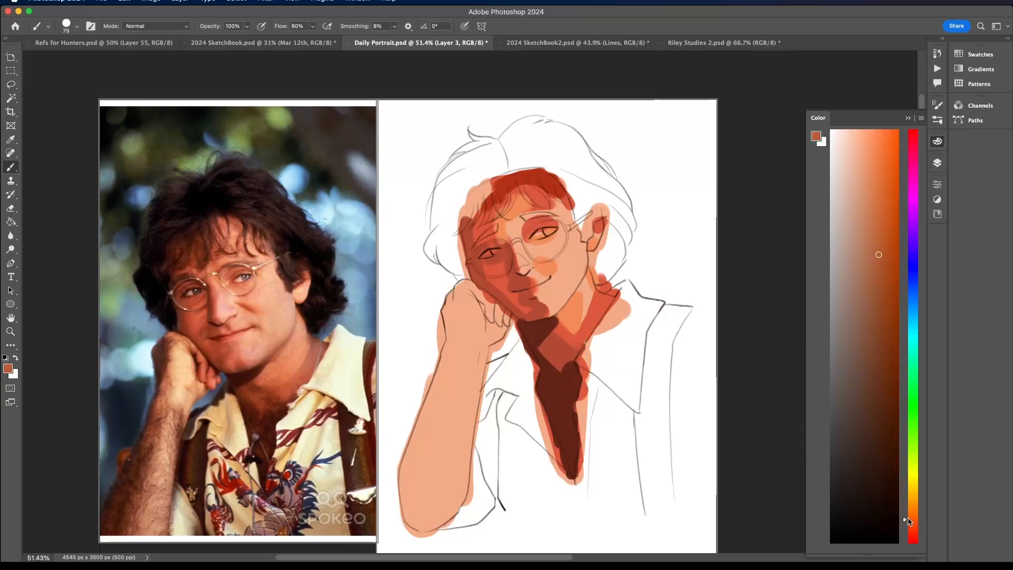
mouse_move(451, 396)
mouse_down()
mouse_move(443, 465)
mouse_move(449, 375)
mouse_move(421, 442)
mouse_up()
click(886, 254)
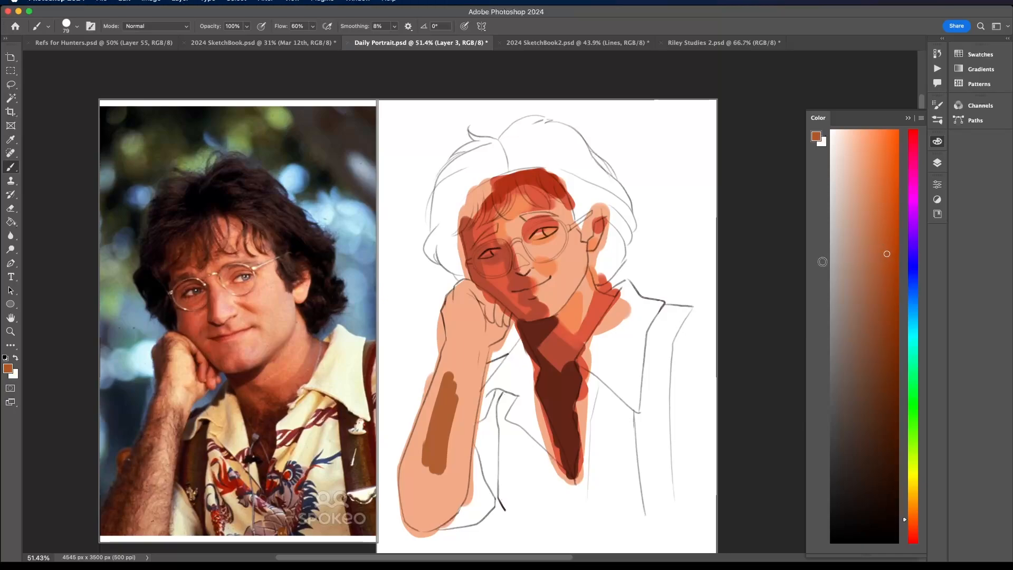
mouse_move(450, 404)
mouse_down()
mouse_move(429, 440)
mouse_move(459, 286)
mouse_move(452, 382)
mouse_move(452, 340)
mouse_move(435, 412)
mouse_move(430, 405)
mouse_move(437, 522)
mouse_move(422, 531)
mouse_move(410, 506)
mouse_move(415, 484)
mouse_move(403, 502)
mouse_move(432, 390)
mouse_move(421, 465)
mouse_move(430, 513)
mouse_move(450, 393)
mouse_move(463, 405)
mouse_move(452, 442)
mouse_up()
alt+click(461, 407)
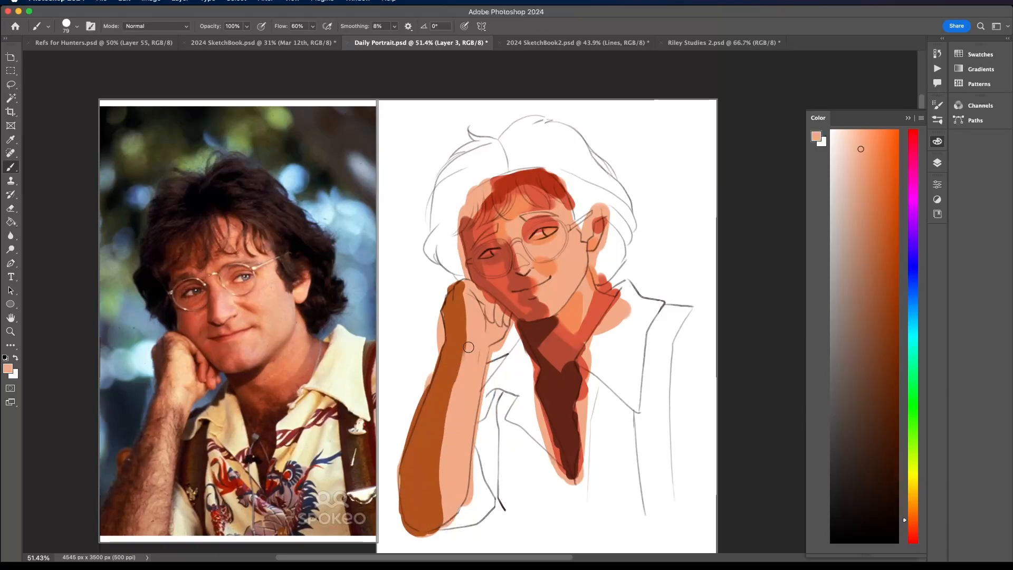
- Mix a darker brown from the forearm shadow colour and fill the forearm's shadow shape with it
alt+click(450, 349)
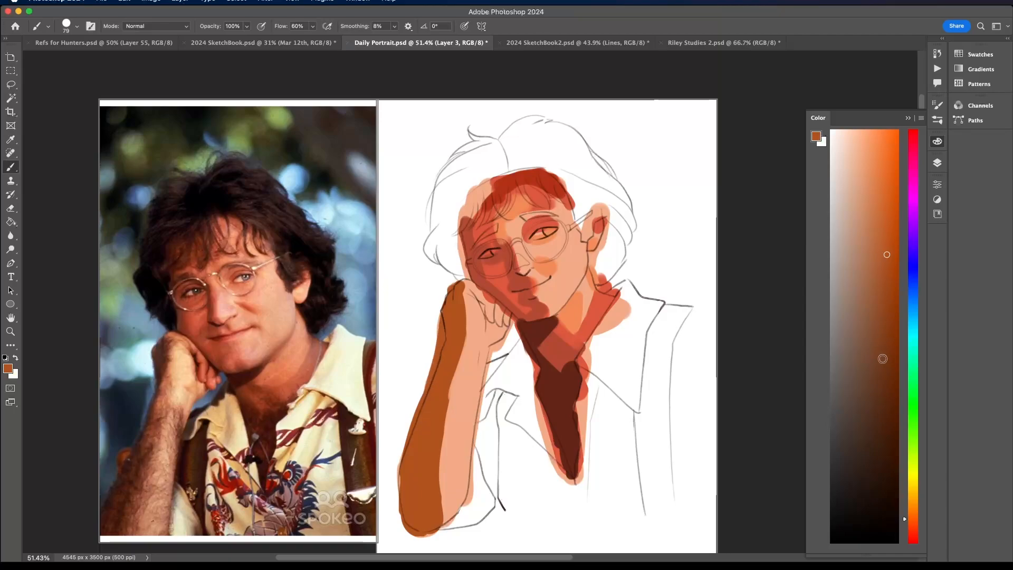
click(885, 366)
click(886, 345)
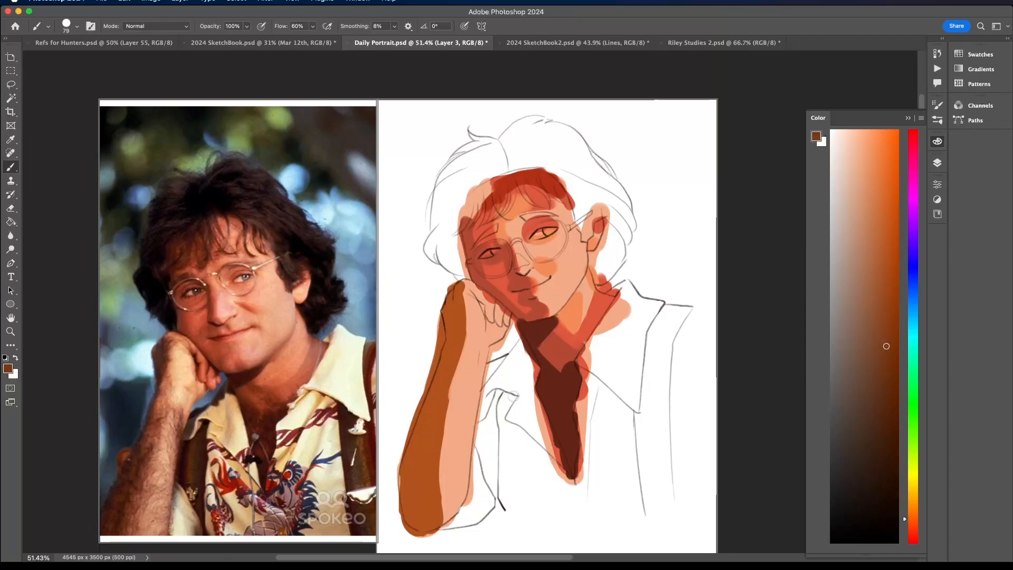
click(11, 222)
click(443, 407)
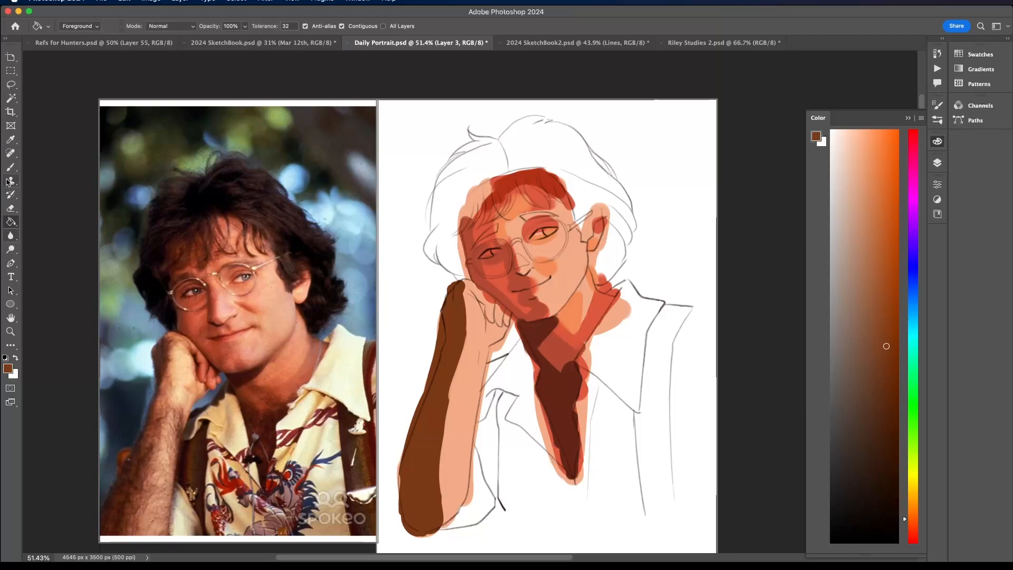
- Brush a reddish-brown transition band along the inner edge of the forearm shadow, and shade the curled fingers with red
key(b)
alt+click(569, 325)
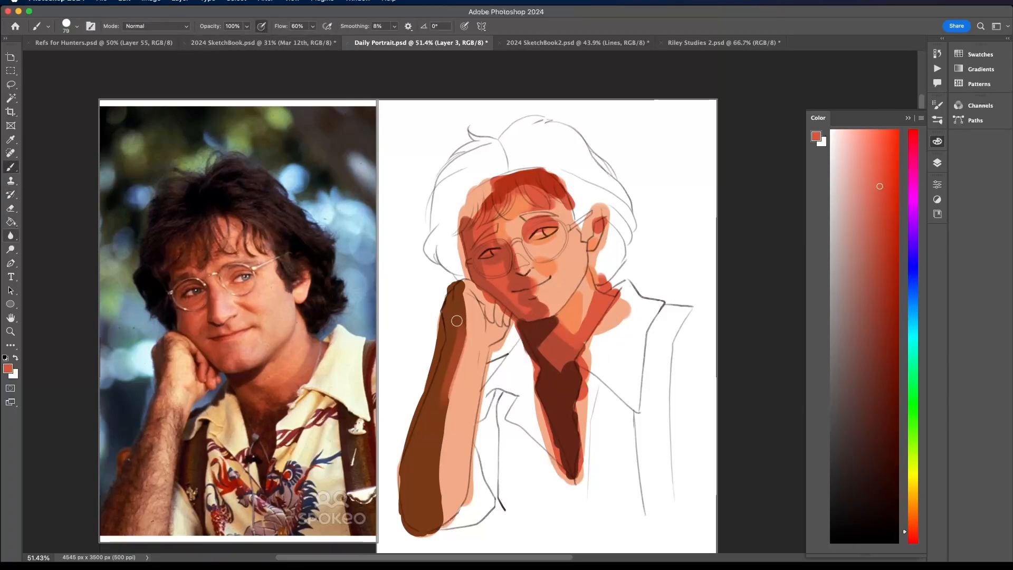
alt+click(456, 354)
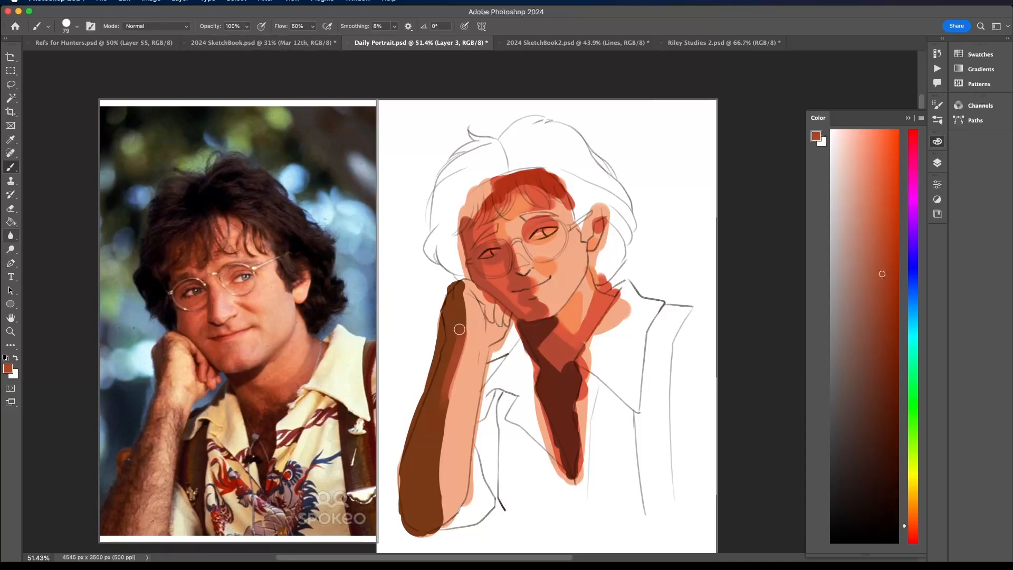
mouse_move(460, 330)
mouse_down()
mouse_move(440, 446)
mouse_move(443, 525)
mouse_up()
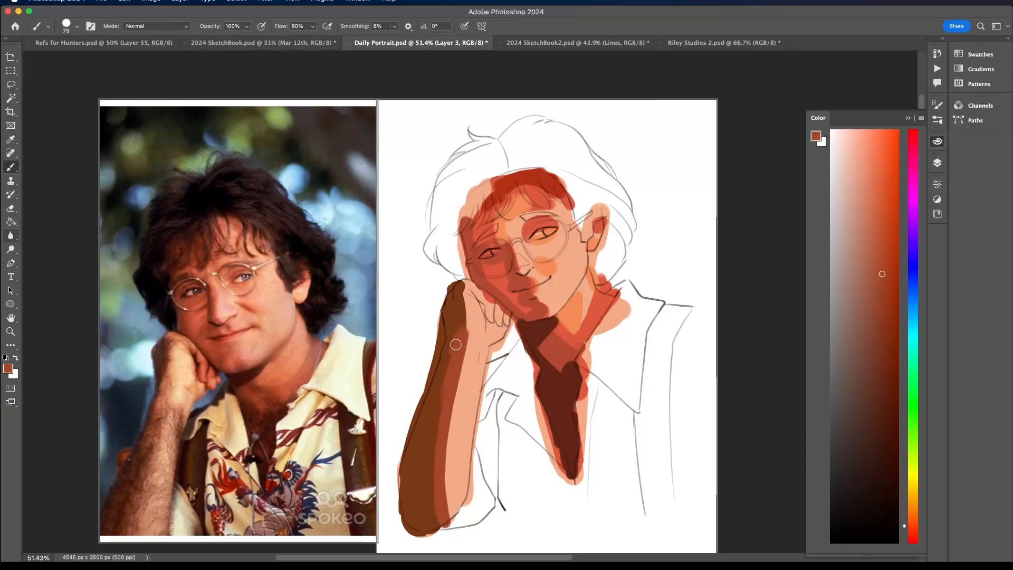
alt+click(575, 334)
mouse_move(489, 305)
mouse_down()
mouse_move(504, 320)
mouse_move(482, 295)
mouse_up()
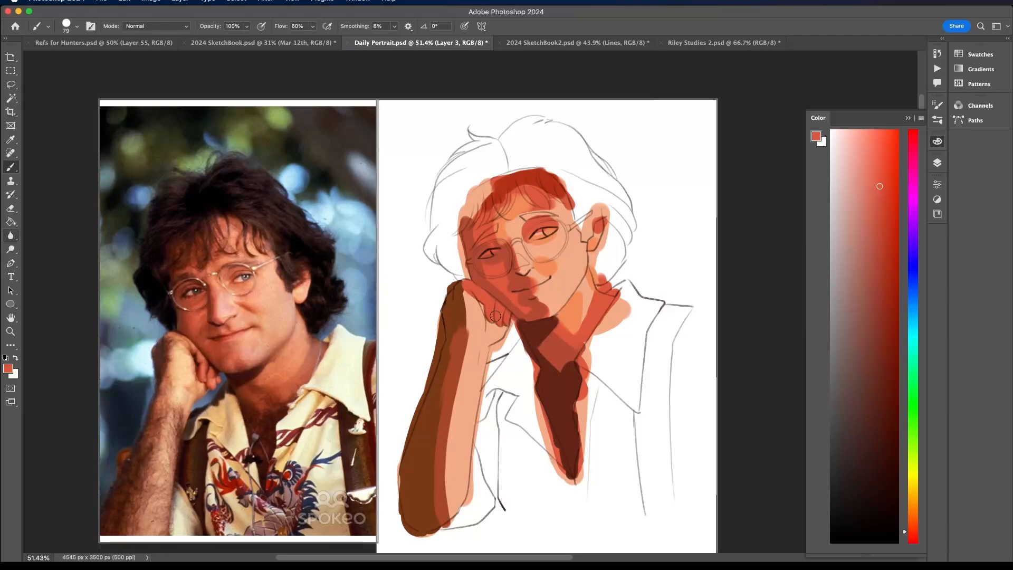
- Paint saturated orange midtones beside the forearm's reddish-brown band and over the hand beneath the fingers
alt+click(556, 286)
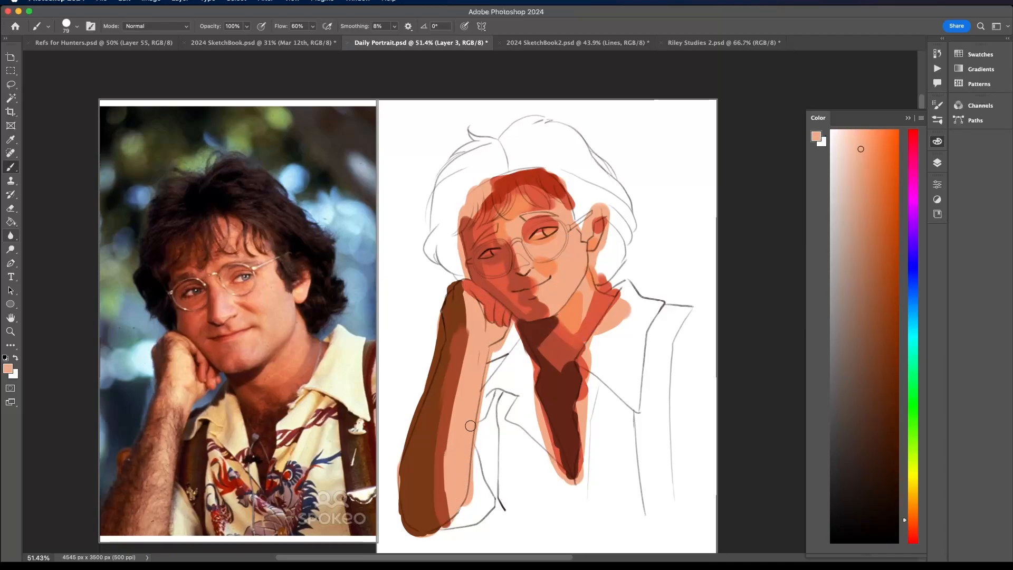
alt+click(576, 313)
mouse_move(468, 338)
mouse_down()
mouse_move(447, 467)
mouse_move(457, 512)
mouse_move(467, 491)
mouse_move(461, 289)
mouse_up()
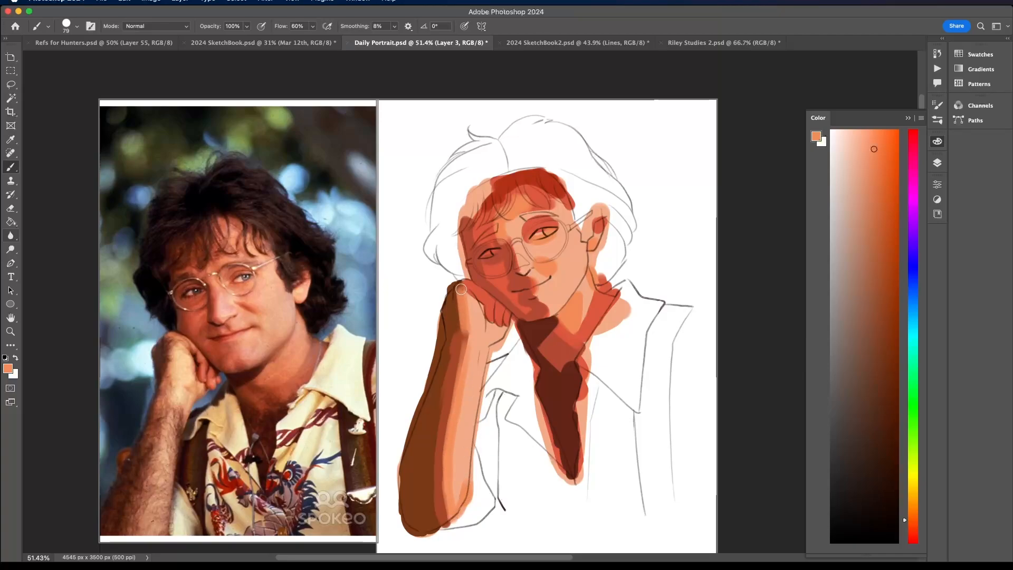
mouse_move(493, 326)
mouse_down()
mouse_move(486, 339)
mouse_move(474, 350)
mouse_move(468, 289)
mouse_up()
- Mix a lighter yellowish peach and paint highlights on the back of the hand and down the forearm's lit side
alt+click(474, 351)
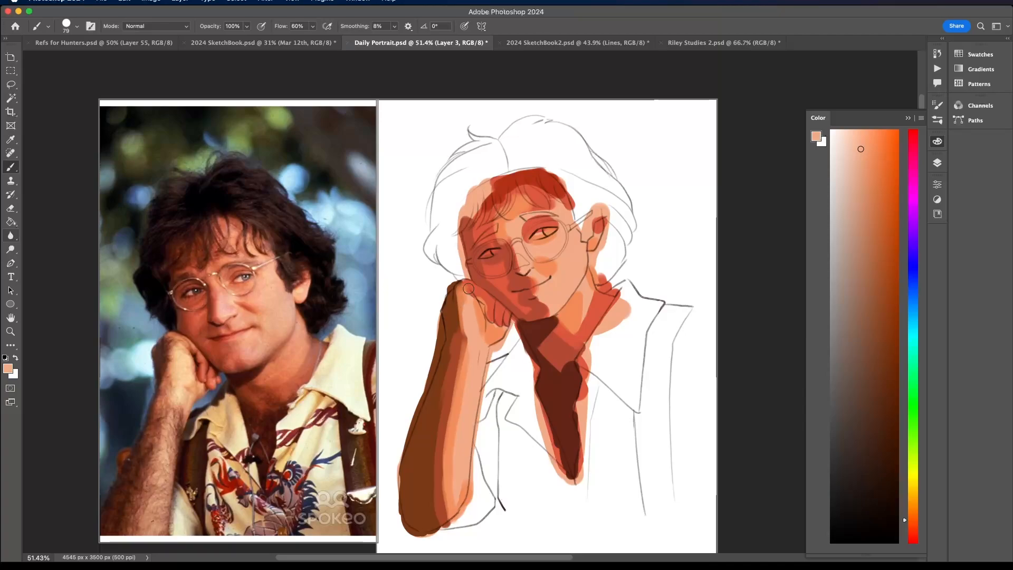
drag(913, 519, 914, 513)
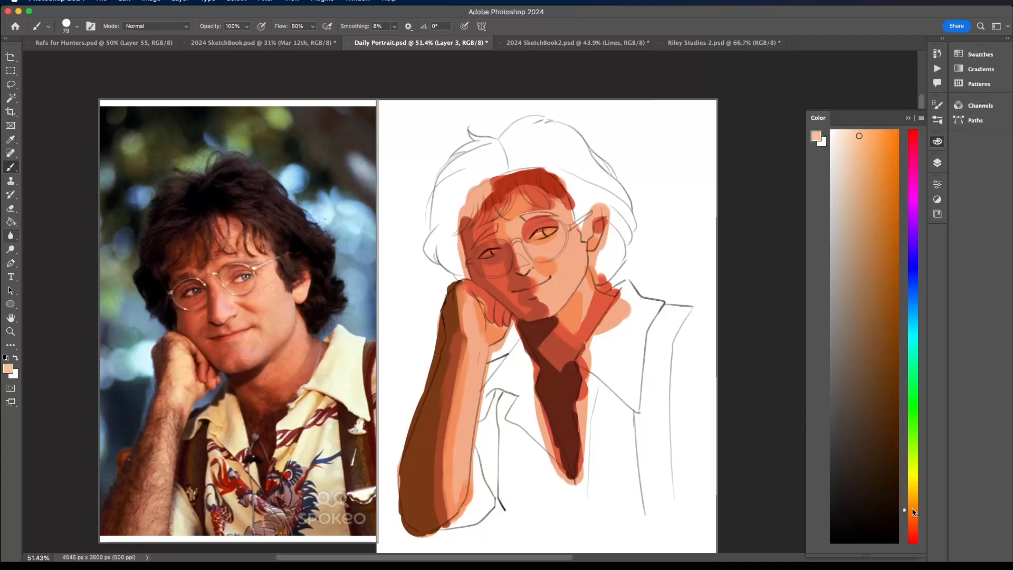
mouse_move(469, 305)
mouse_down()
mouse_move(473, 328)
mouse_move(470, 302)
mouse_move(474, 368)
mouse_move(464, 444)
mouse_up()
click(870, 138)
click(862, 130)
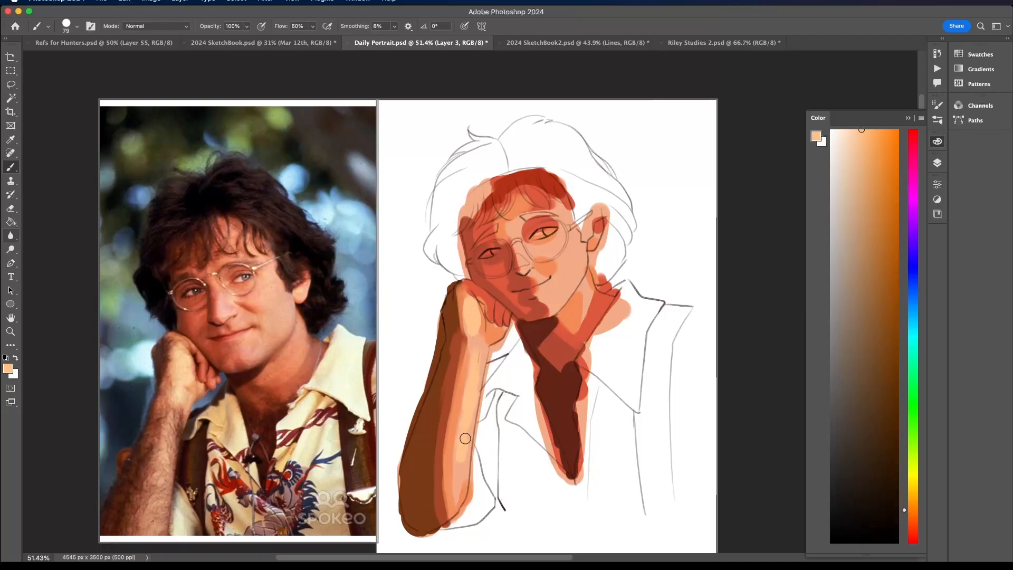
- Shift the sampled cheek colour to a pinkish coral and glaze it around the eyes, glasses and nose
alt+click(569, 278)
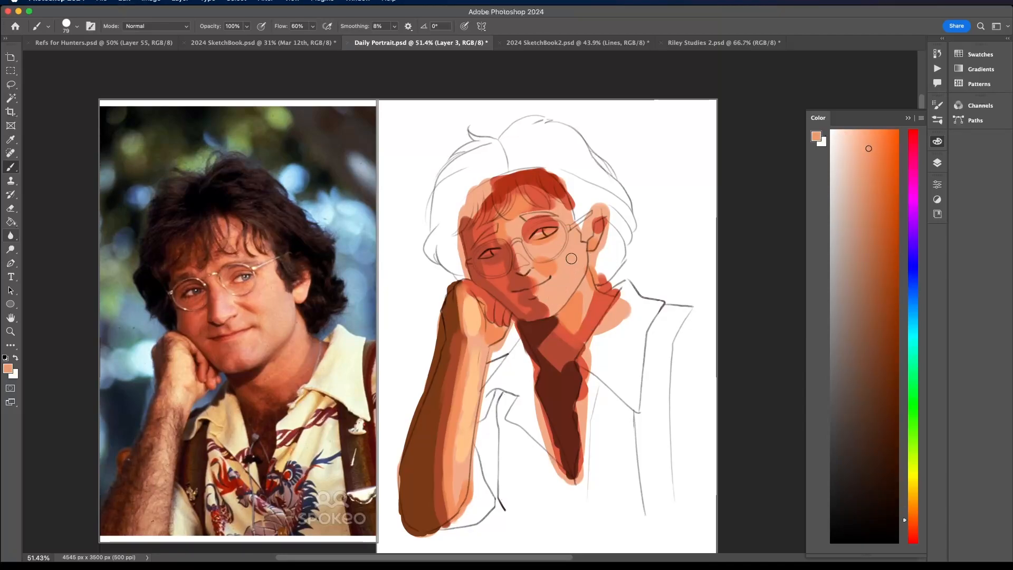
drag(915, 525, 914, 534)
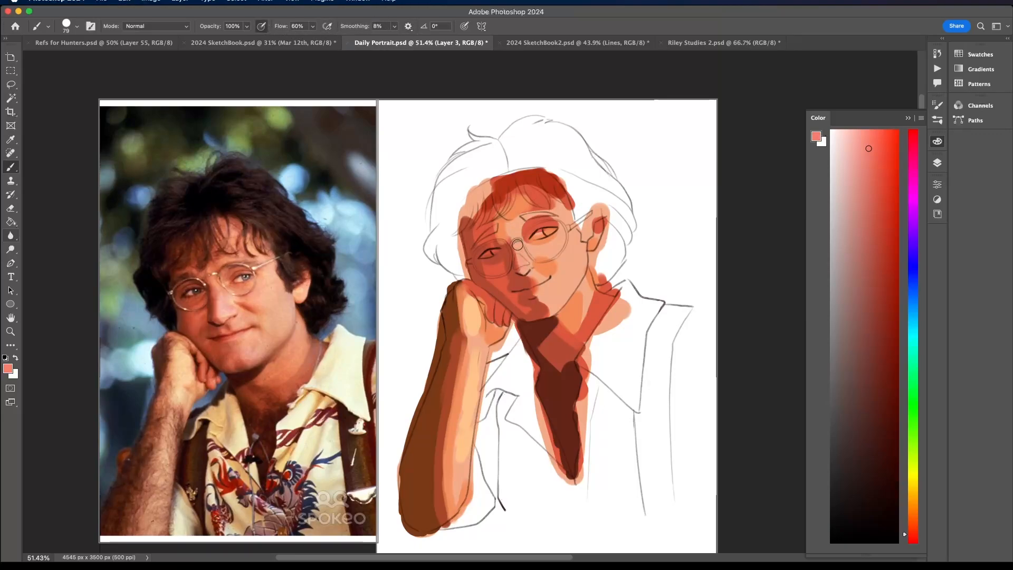
drag(538, 252, 550, 245)
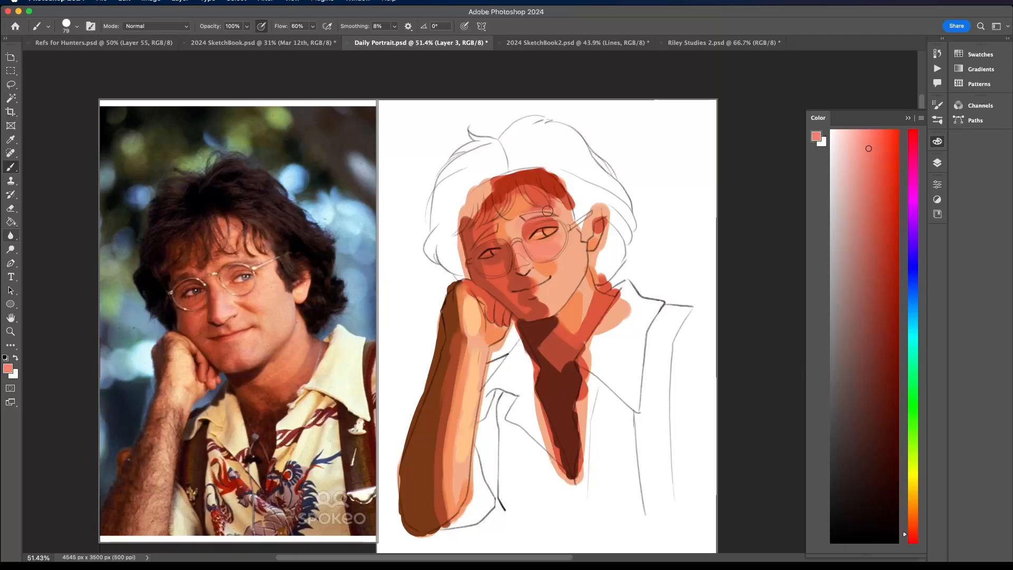
alt+click(510, 278)
alt+click(527, 241)
- Soften the shadow edge on the chin with sampled reds, and paint light coral on the neck beneath the jaw
drag(547, 297, 547, 306)
alt+click(533, 304)
alt+click(533, 307)
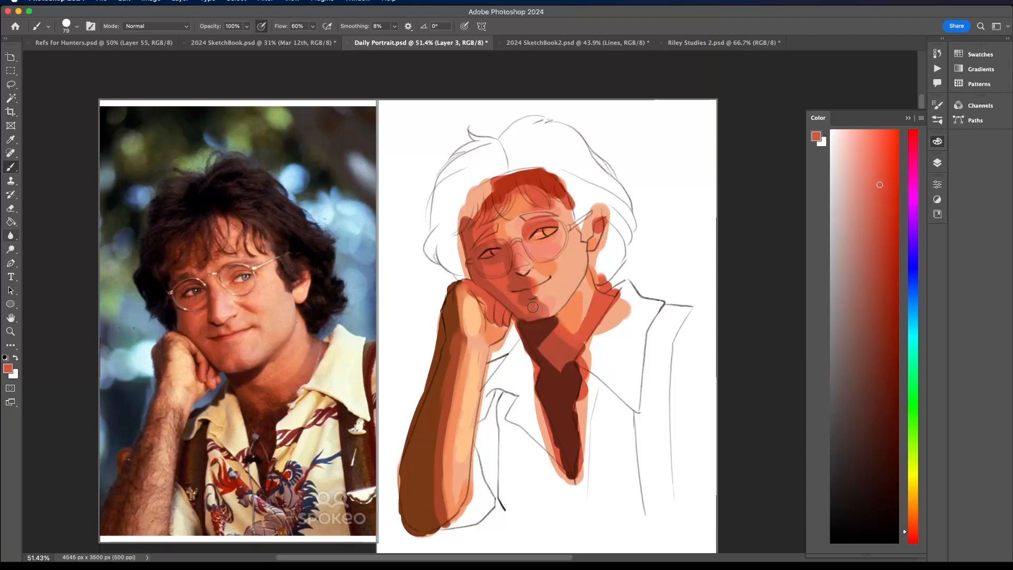
alt+click(540, 304)
alt+click(557, 287)
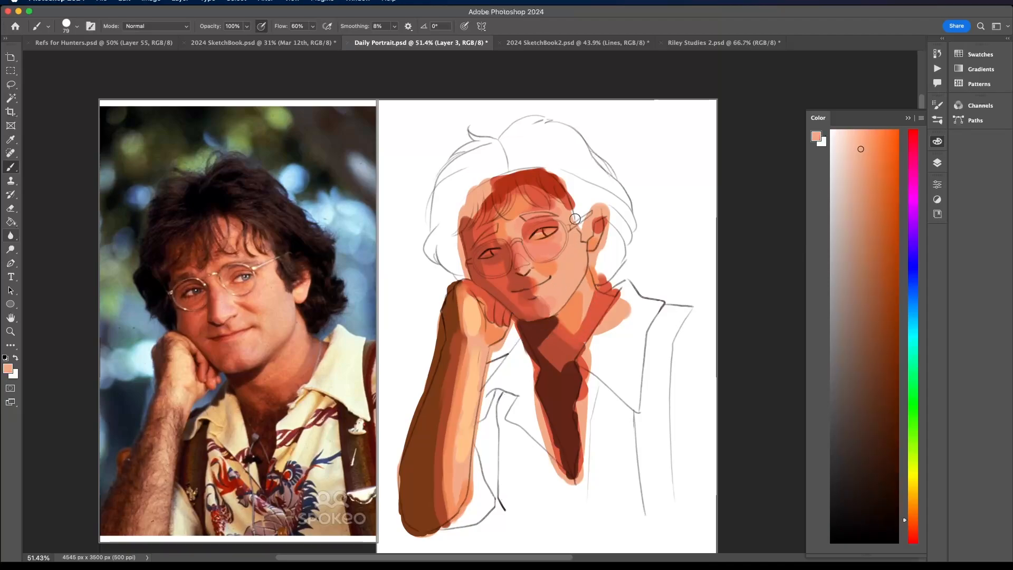
alt+click(549, 244)
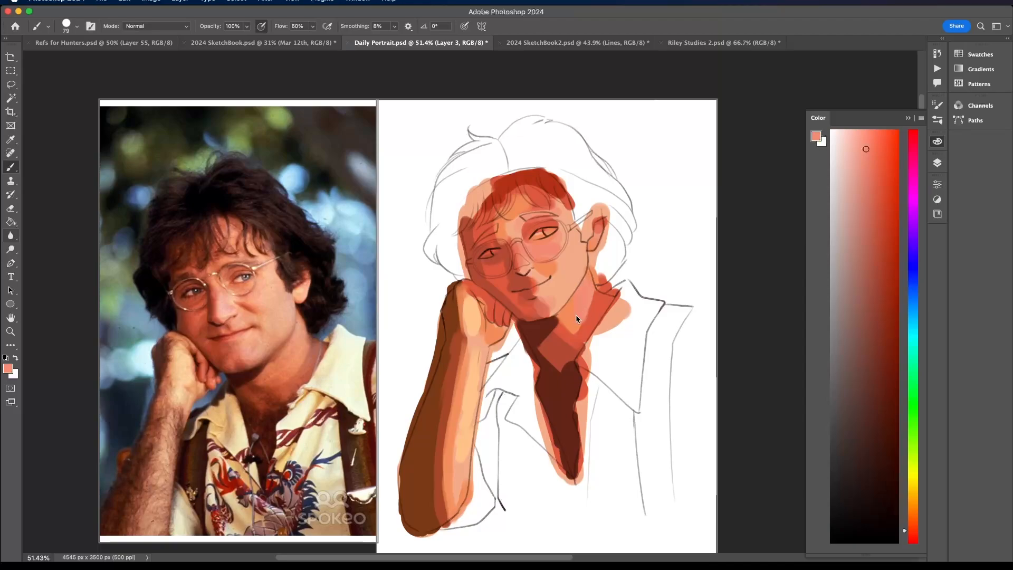
- Blend the edge of the dark shadow beneath the chin into the neck with sampled reds and browns
alt+click(546, 318)
alt+click(577, 338)
alt+click(561, 364)
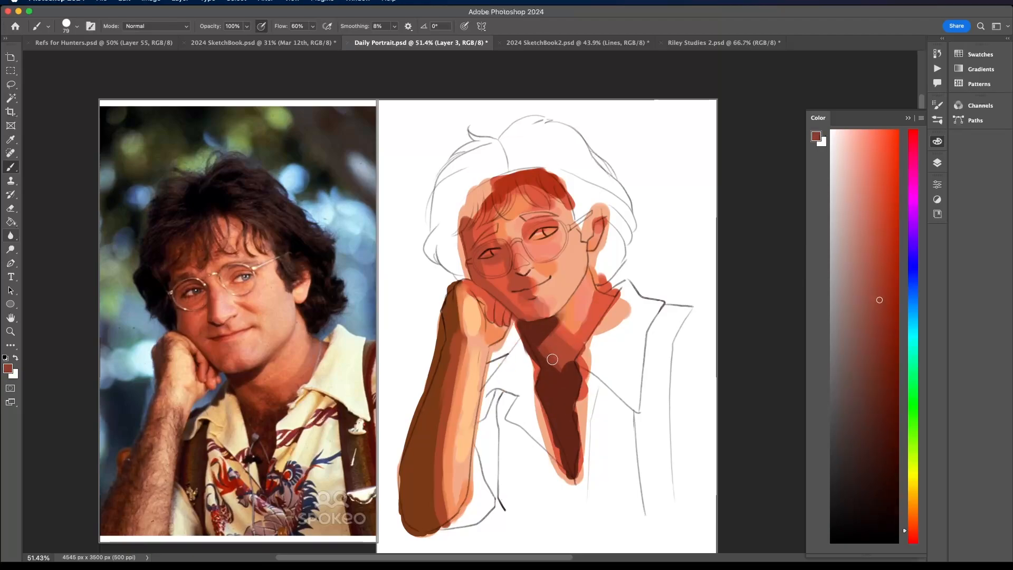
alt+click(541, 339)
- Glaze light blue over the side of the neck beside the collar and blend it with sampled mauve and muted red
click(914, 313)
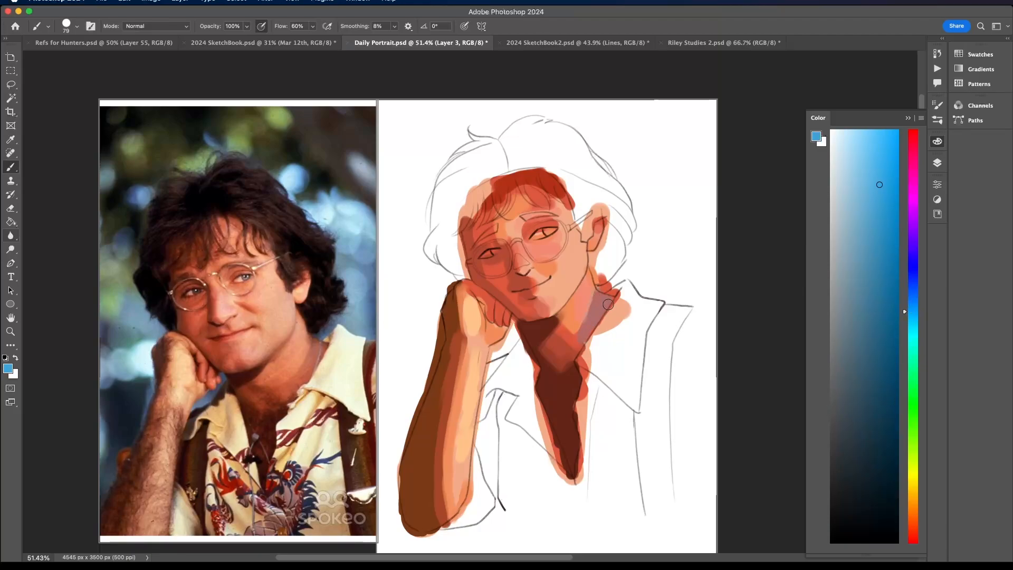
alt+click(592, 315)
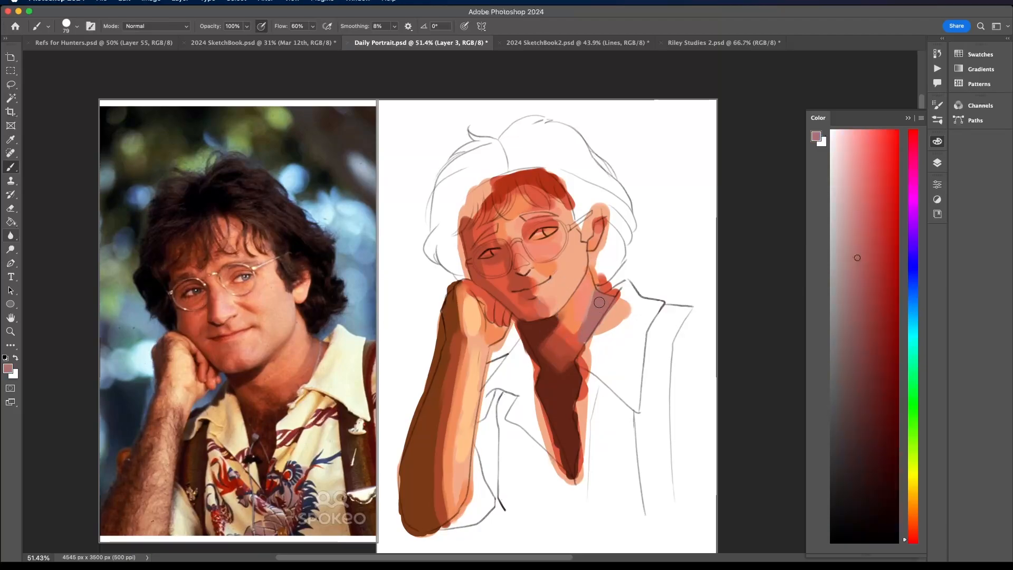
alt+click(582, 332)
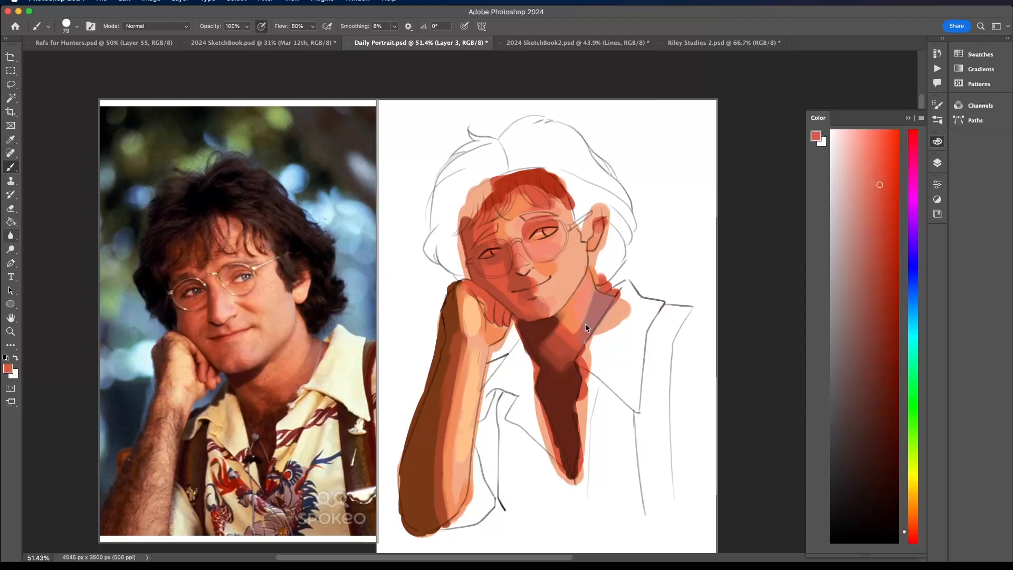
- Sample the skin tone near the jaw and lighten it to a pale peach for highlights on the lit cheek
alt+click(585, 291)
click(864, 135)
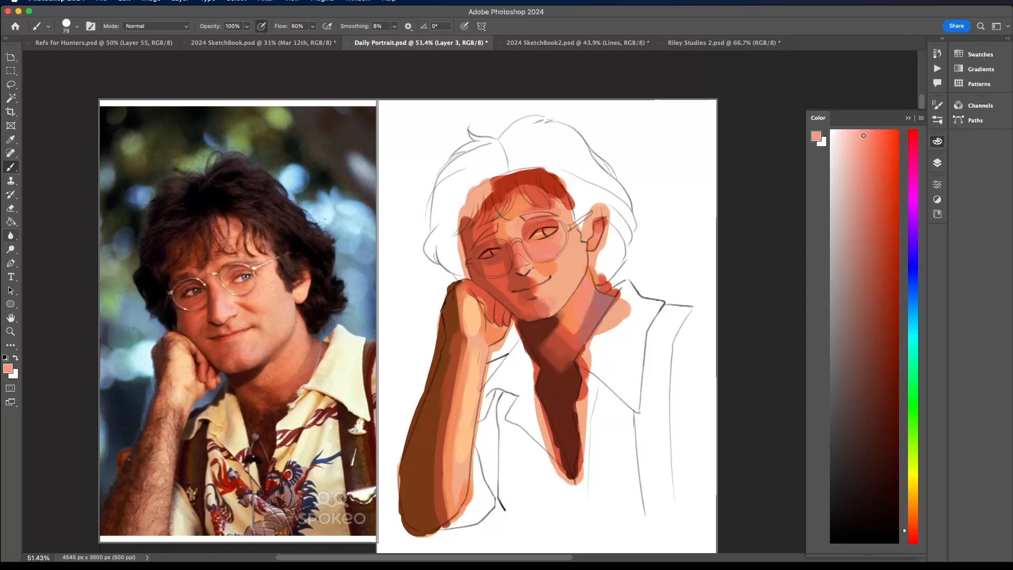
alt+click(582, 291)
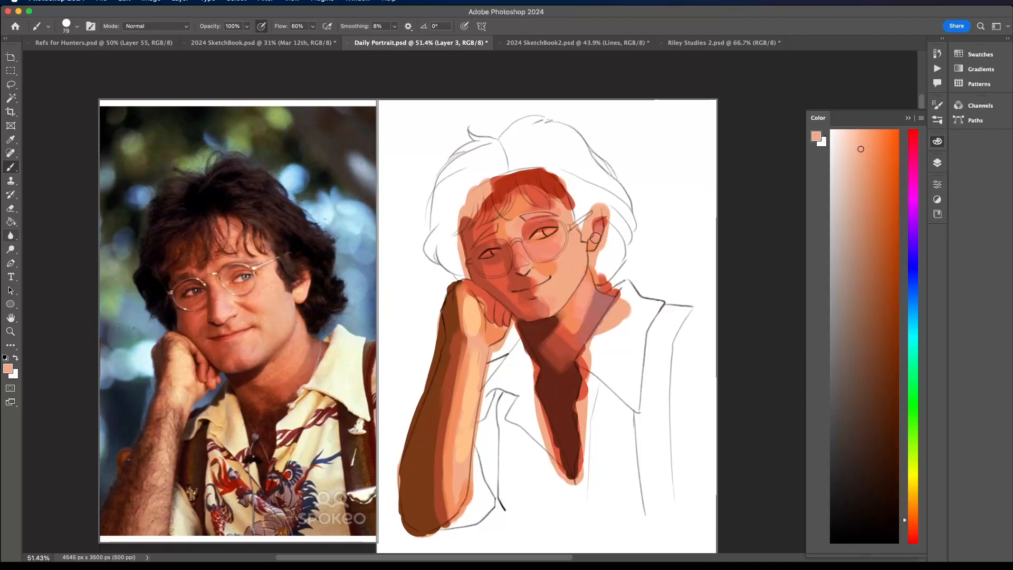
click(861, 132)
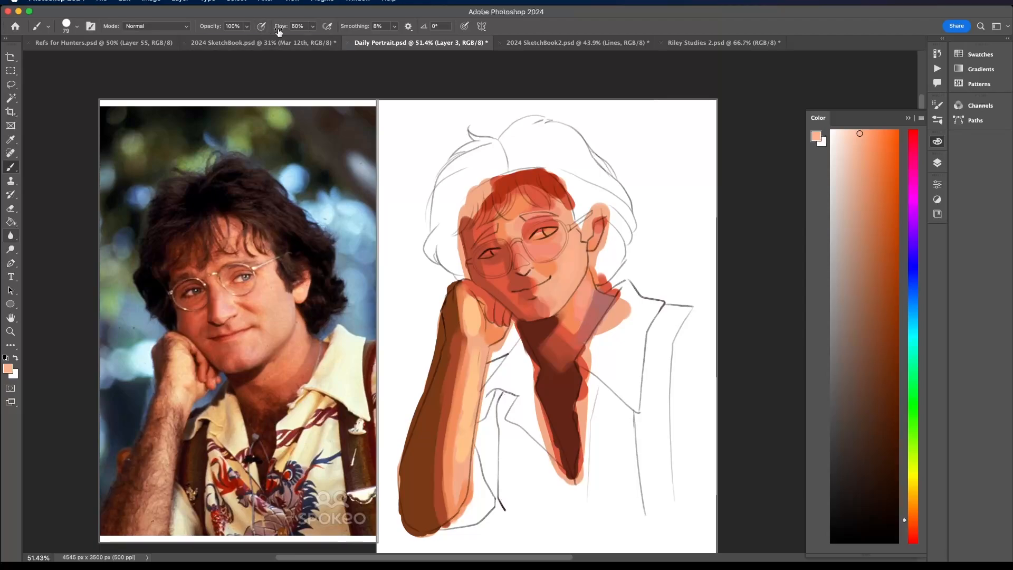
- Mix a pale yellow and fill the large open collar and the shirt front beneath it, away from the raised arm
click(912, 494)
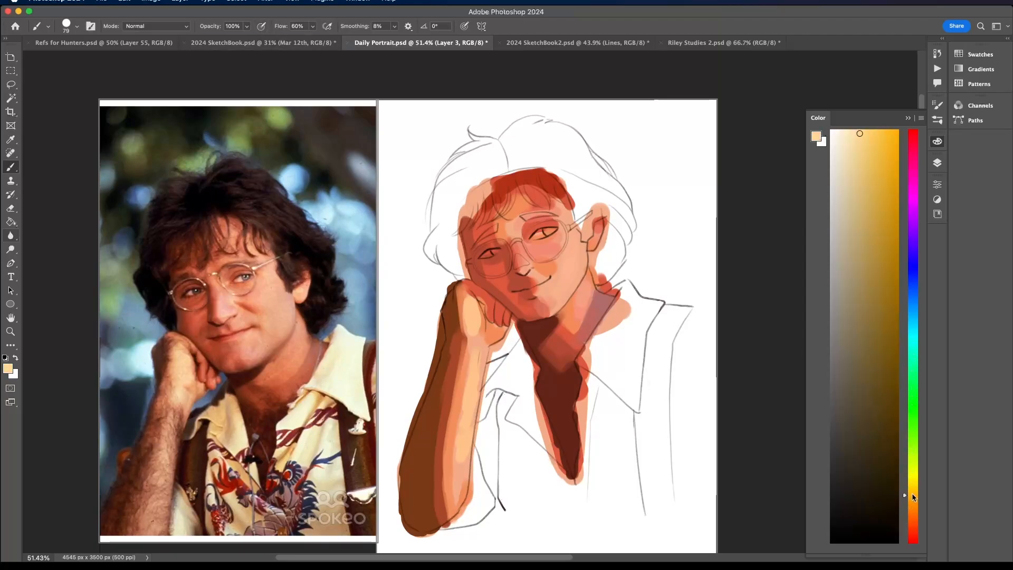
mouse_move(614, 363)
mouse_down()
mouse_move(626, 335)
mouse_move(591, 370)
mouse_move(583, 365)
mouse_move(587, 374)
mouse_move(594, 341)
mouse_move(582, 359)
mouse_move(622, 305)
mouse_move(605, 325)
mouse_move(623, 292)
mouse_move(609, 293)
mouse_move(616, 285)
mouse_move(608, 287)
mouse_move(622, 308)
mouse_move(617, 327)
mouse_move(658, 299)
mouse_move(608, 352)
mouse_move(606, 409)
mouse_up()
mouse_move(593, 369)
mouse_down()
mouse_move(579, 489)
mouse_move(588, 427)
mouse_move(590, 462)
mouse_move(607, 429)
mouse_move(618, 494)
mouse_move(624, 468)
mouse_move(631, 472)
mouse_move(621, 371)
mouse_move(617, 404)
mouse_move(627, 409)
mouse_move(635, 352)
mouse_move(633, 407)
mouse_move(628, 367)
mouse_move(607, 402)
mouse_up()
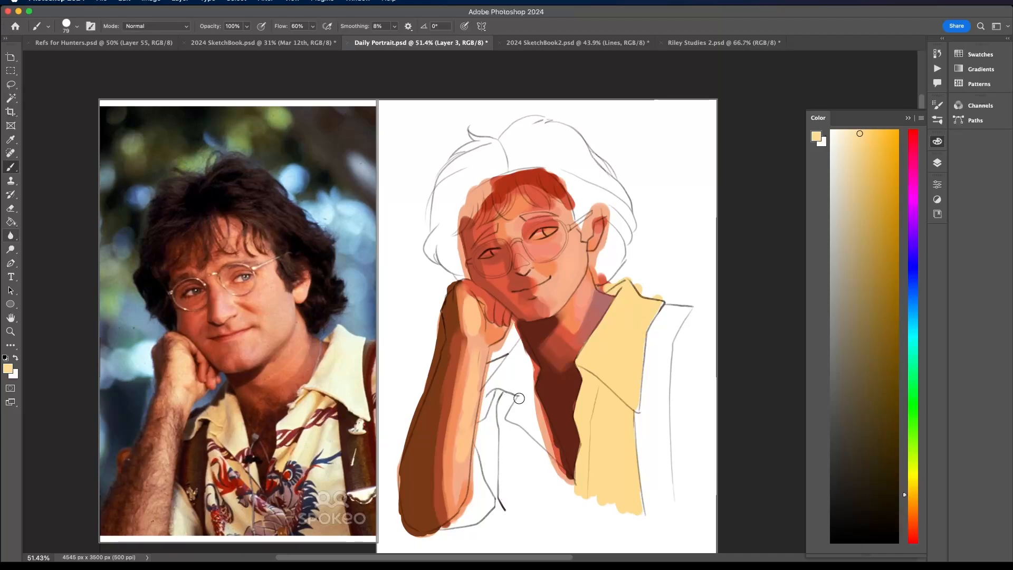
- Paint a dark olive-brown shadow on the back of the collar between the neck and the raised arm
click(876, 363)
drag(508, 366, 502, 376)
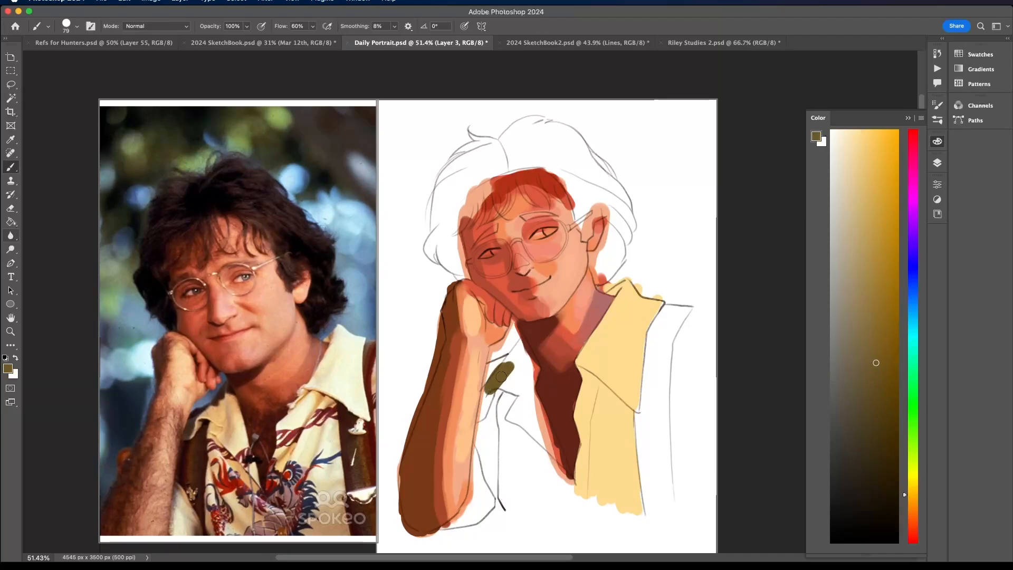
click(910, 506)
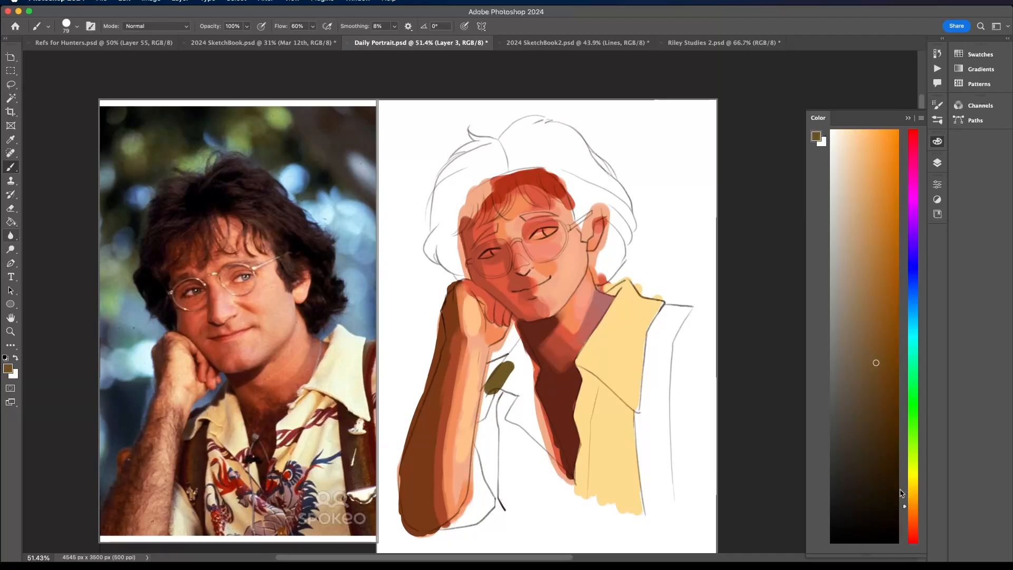
mouse_move(511, 365)
mouse_down()
mouse_move(522, 344)
mouse_move(488, 379)
mouse_move(481, 411)
mouse_move(486, 391)
mouse_up()
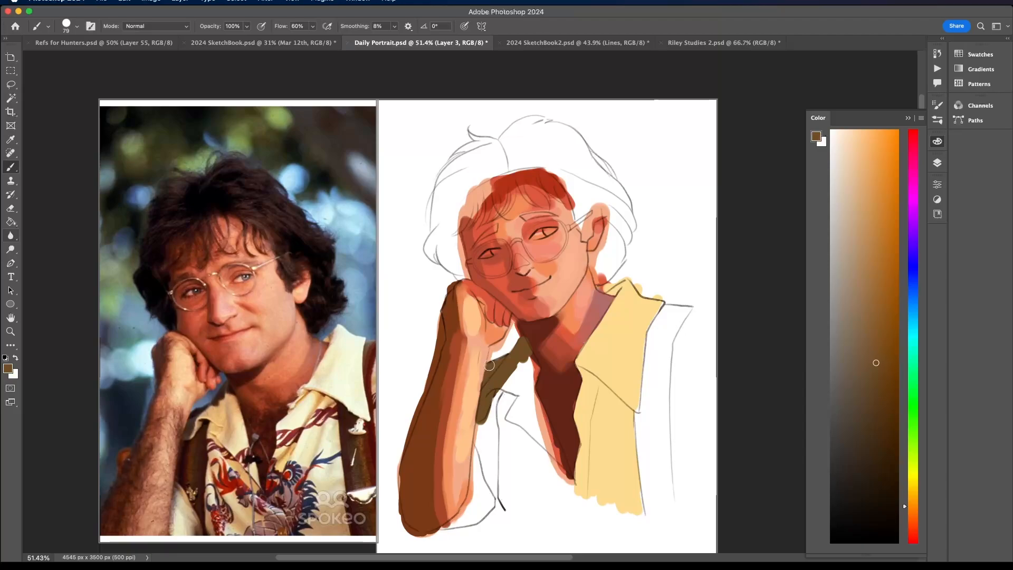
- Darken the sampled shirt yellow to an ochre and paint a broad shadow across the bottom of the shirt front
alt+click(603, 443)
click(871, 217)
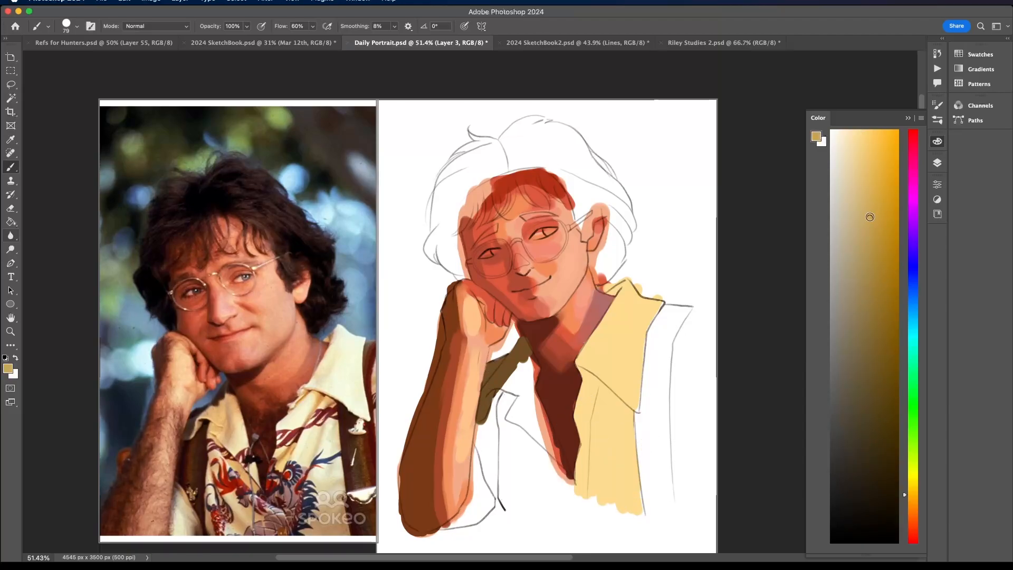
click(913, 498)
mouse_move(613, 465)
mouse_down()
mouse_move(536, 514)
mouse_move(633, 459)
mouse_move(639, 509)
mouse_move(611, 468)
mouse_move(612, 501)
mouse_move(633, 495)
mouse_move(552, 515)
mouse_move(635, 508)
mouse_move(536, 520)
mouse_move(607, 522)
mouse_move(634, 504)
mouse_move(628, 485)
mouse_up()
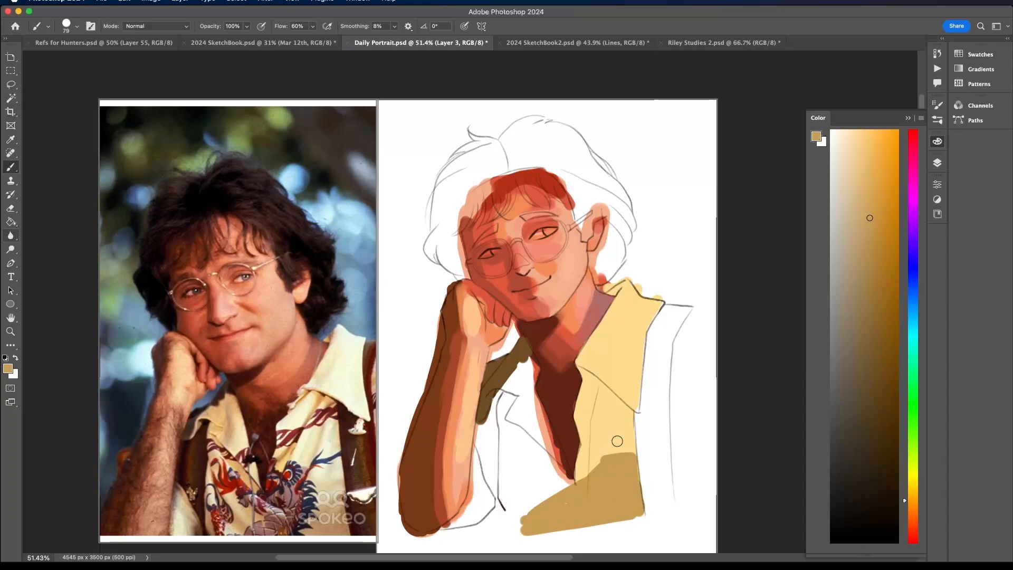
- Fill the remaining shirt front, the sleeve beside the raised arm and the far shoulder edge with the sampled pale yellow
alt+click(619, 409)
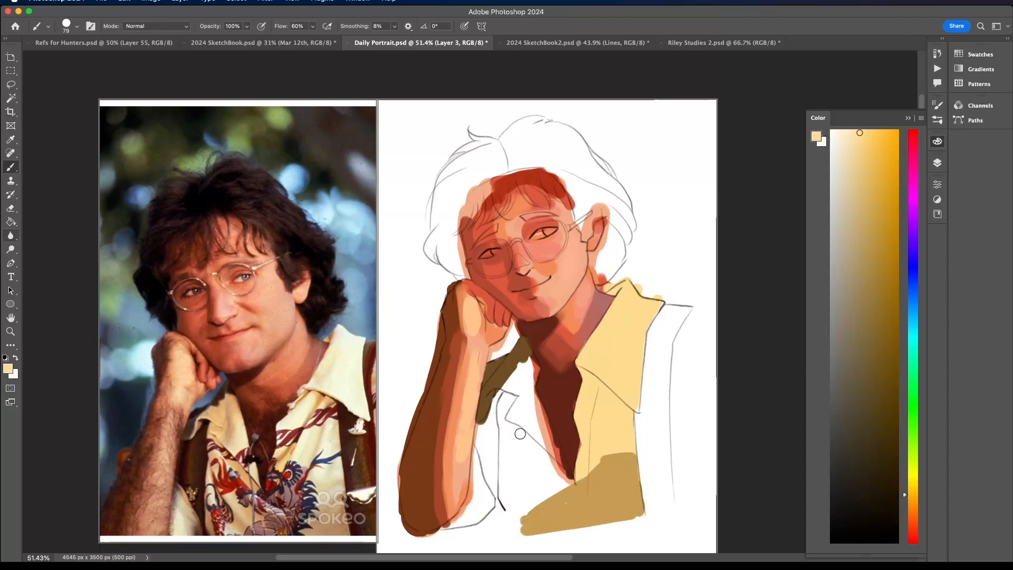
mouse_move(520, 434)
mouse_down()
mouse_move(506, 422)
mouse_move(525, 417)
mouse_move(559, 464)
mouse_move(553, 447)
mouse_up()
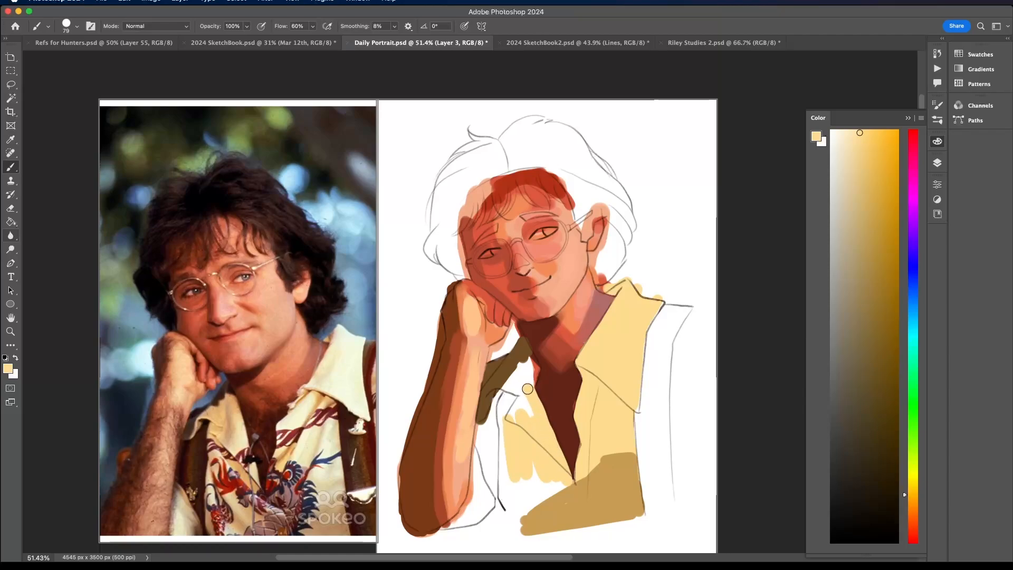
mouse_move(528, 389)
mouse_down()
mouse_move(526, 354)
mouse_move(501, 402)
mouse_move(515, 380)
mouse_move(517, 430)
mouse_move(520, 408)
mouse_move(503, 457)
mouse_move(518, 523)
mouse_move(518, 467)
mouse_move(535, 497)
mouse_move(546, 468)
mouse_move(552, 489)
mouse_up()
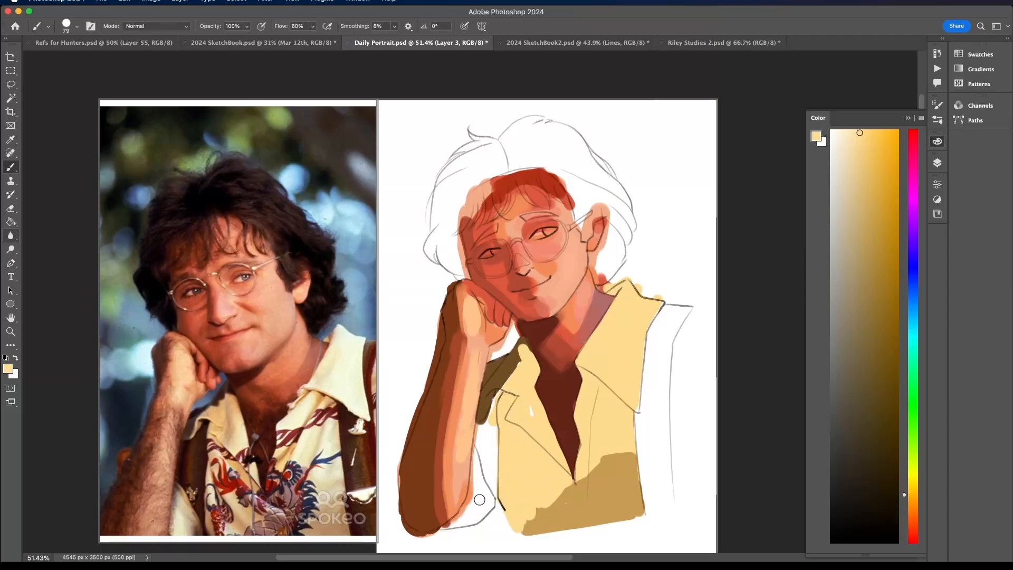
mouse_move(479, 499)
mouse_down()
mouse_move(451, 525)
mouse_move(471, 500)
mouse_move(479, 430)
mouse_move(496, 395)
mouse_move(488, 508)
mouse_move(471, 519)
mouse_move(491, 450)
mouse_up()
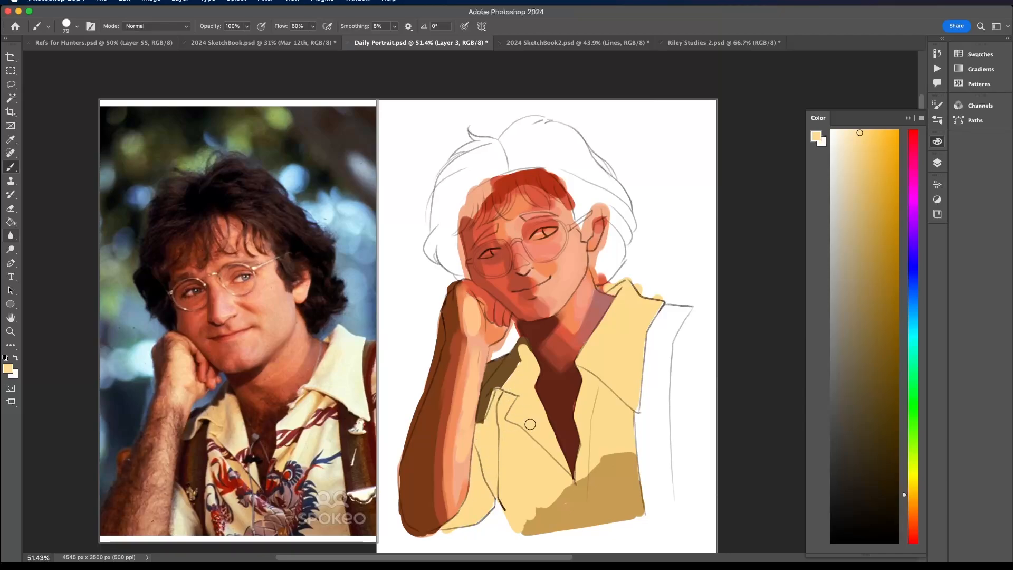
mouse_move(693, 309)
mouse_down()
mouse_move(674, 403)
mouse_move(679, 348)
mouse_move(672, 375)
mouse_up()
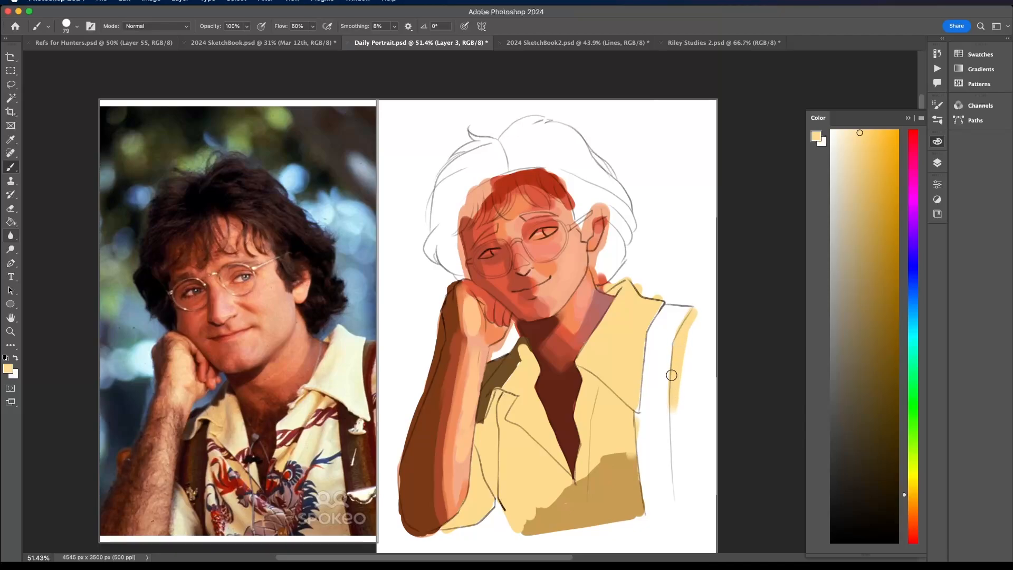
- Mix a dark reddish brown and fill both suspender straps, plus the dark gap behind the collar beside the arm
click(881, 465)
drag(911, 499, 913, 533)
click(882, 410)
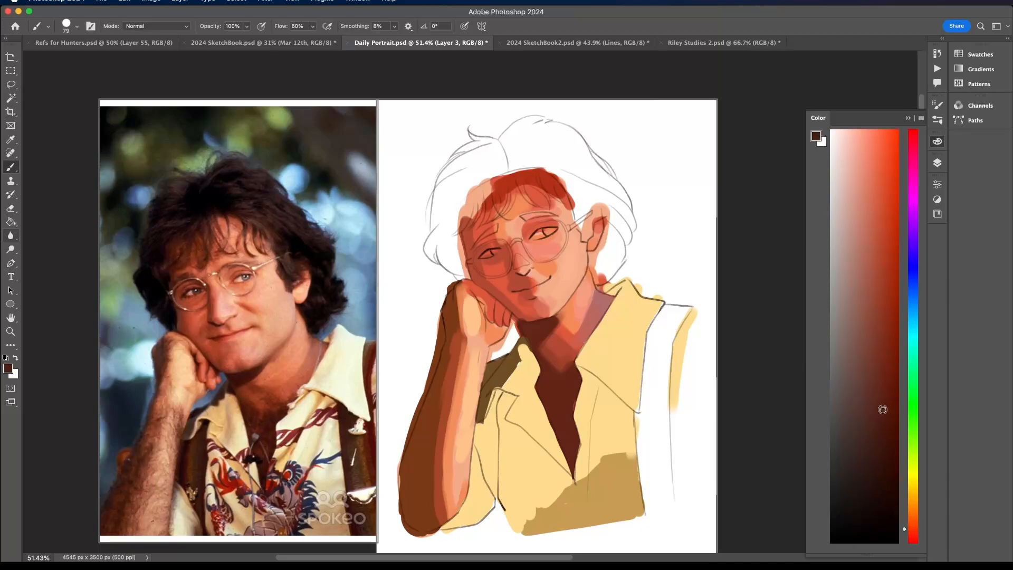
click(878, 371)
mouse_move(656, 372)
mouse_down()
mouse_move(655, 440)
mouse_move(650, 348)
mouse_move(657, 324)
mouse_move(684, 309)
mouse_move(657, 366)
mouse_move(659, 409)
mouse_move(651, 356)
mouse_move(640, 430)
mouse_move(649, 505)
mouse_move(655, 417)
mouse_move(655, 504)
mouse_move(660, 446)
mouse_move(666, 507)
mouse_move(667, 344)
mouse_move(665, 418)
mouse_up()
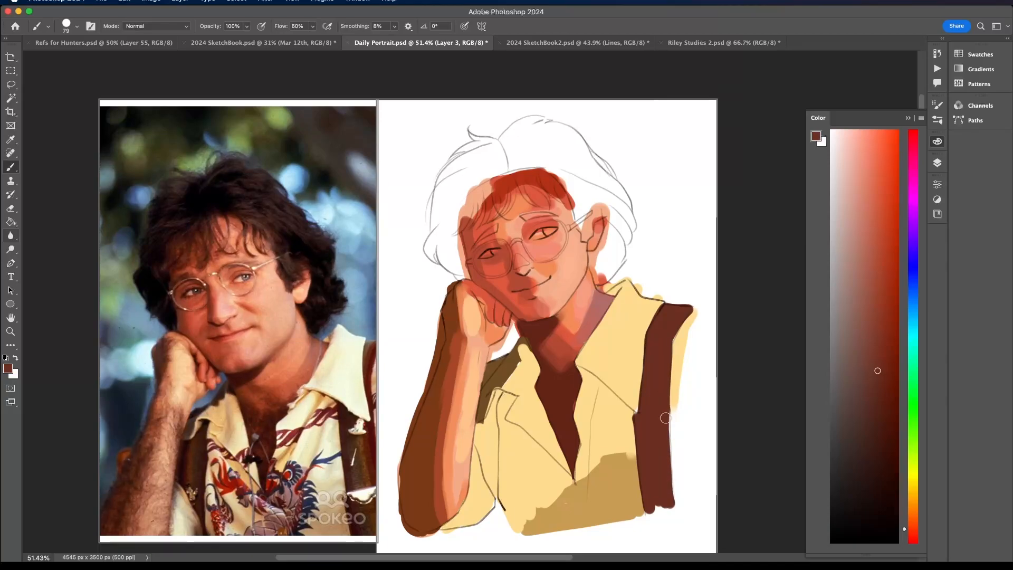
mouse_move(485, 437)
mouse_down()
mouse_move(497, 392)
mouse_move(480, 431)
mouse_move(493, 485)
mouse_move(491, 431)
mouse_up()
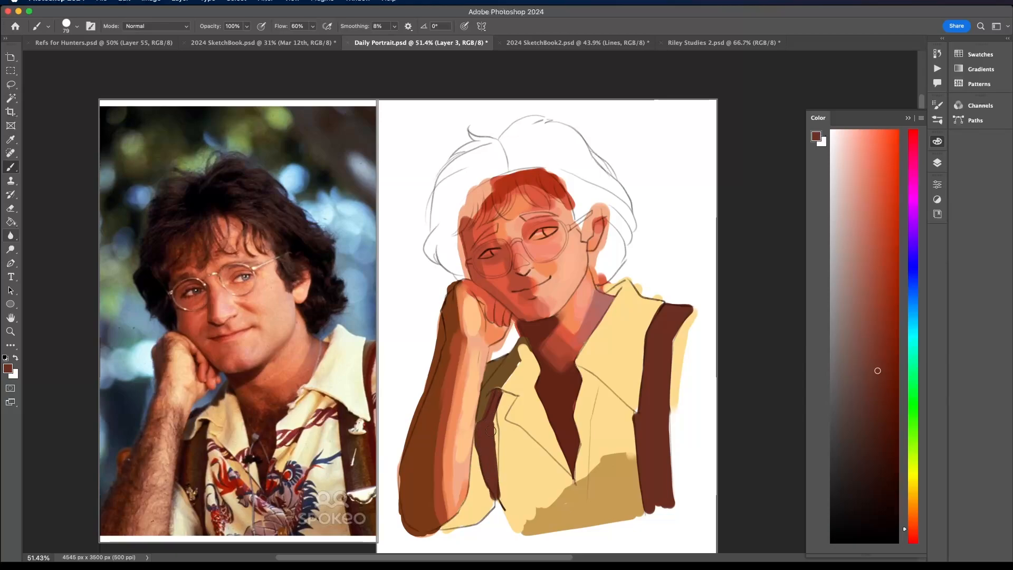
drag(487, 378, 513, 346)
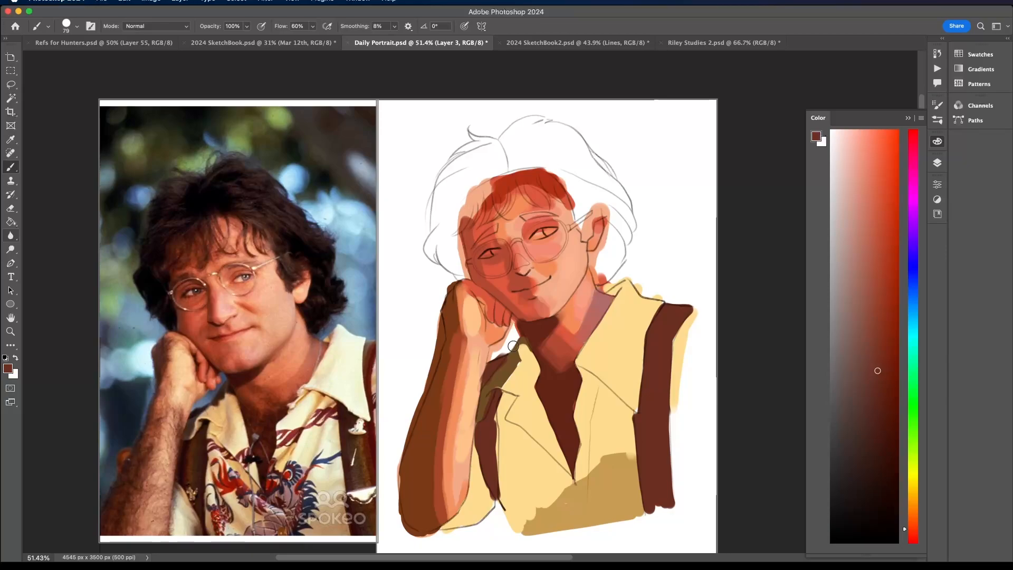
- Shade the inner edge of the far suspender and the strap beside the arm with a deeper brown
click(880, 421)
mouse_move(638, 421)
mouse_down()
mouse_move(648, 504)
mouse_move(642, 431)
mouse_move(645, 455)
mouse_up()
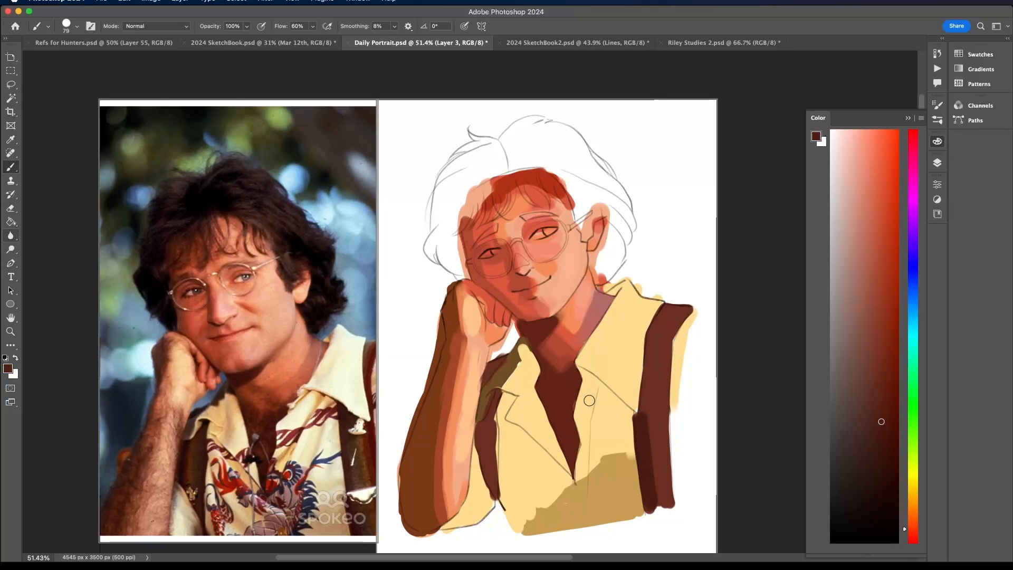
mouse_move(495, 481)
mouse_down()
mouse_move(495, 365)
mouse_move(488, 380)
mouse_move(521, 325)
mouse_up()
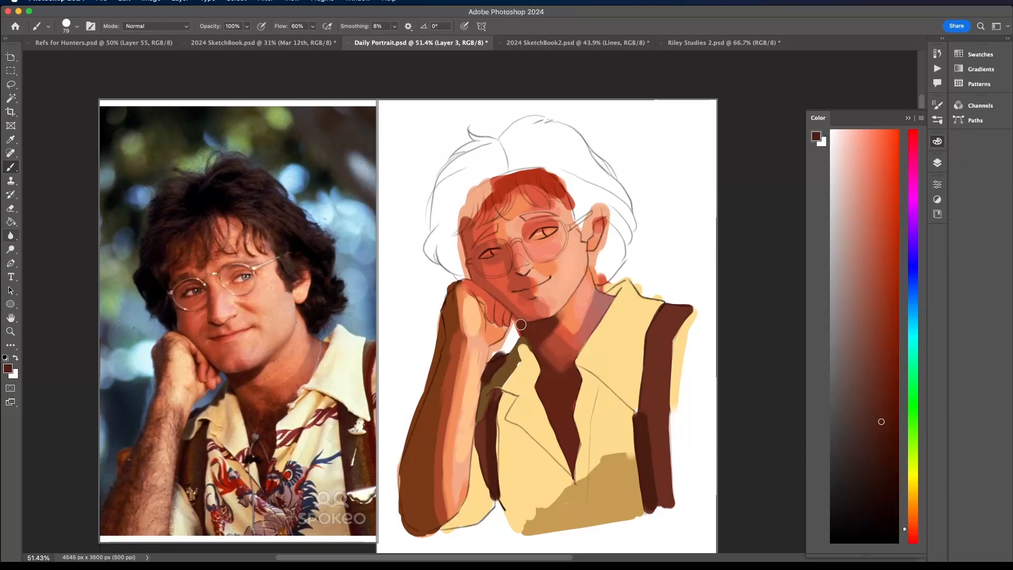
- Blend the dark chest shadow in the shirt opening into the neck with a sampled red-brown
alt+click(563, 346)
alt+click(555, 393)
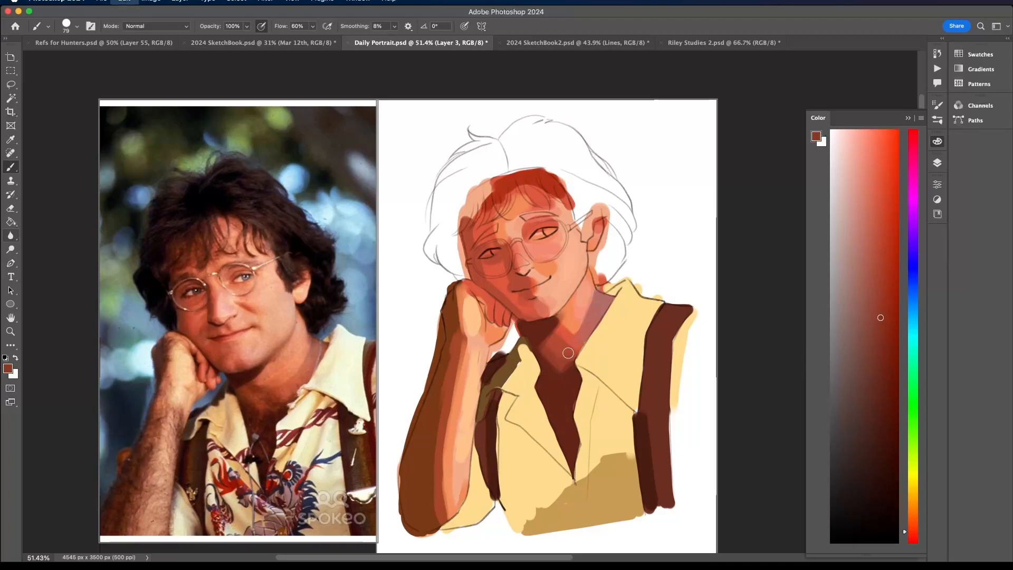
mouse_move(560, 406)
mouse_down()
mouse_move(549, 388)
mouse_move(568, 431)
mouse_move(569, 382)
mouse_move(546, 380)
mouse_up()
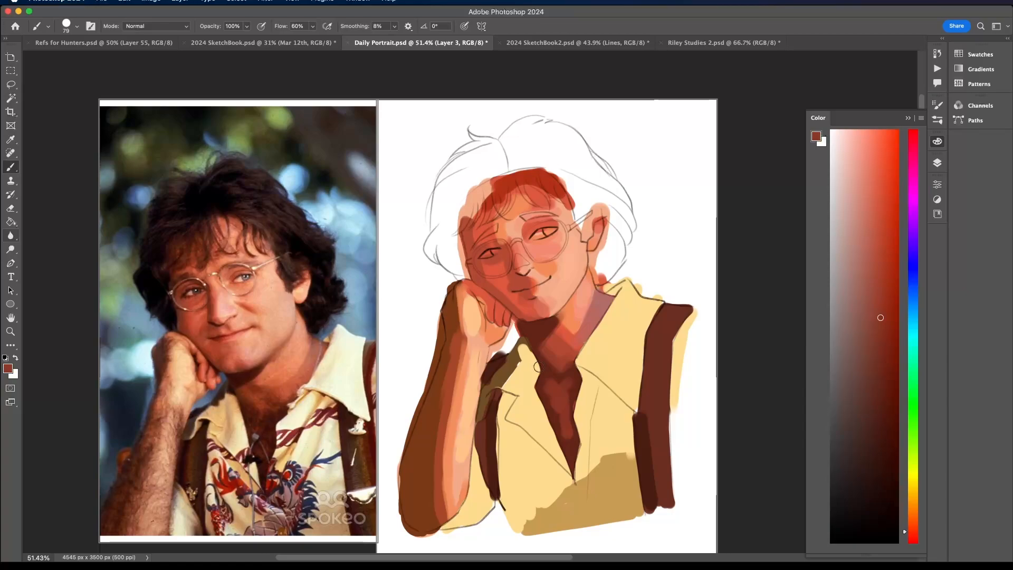
- Lighten the sampled shirt yellow to a pale cream and paint highlights on the large collar and both shirt fronts
alt+click(654, 336)
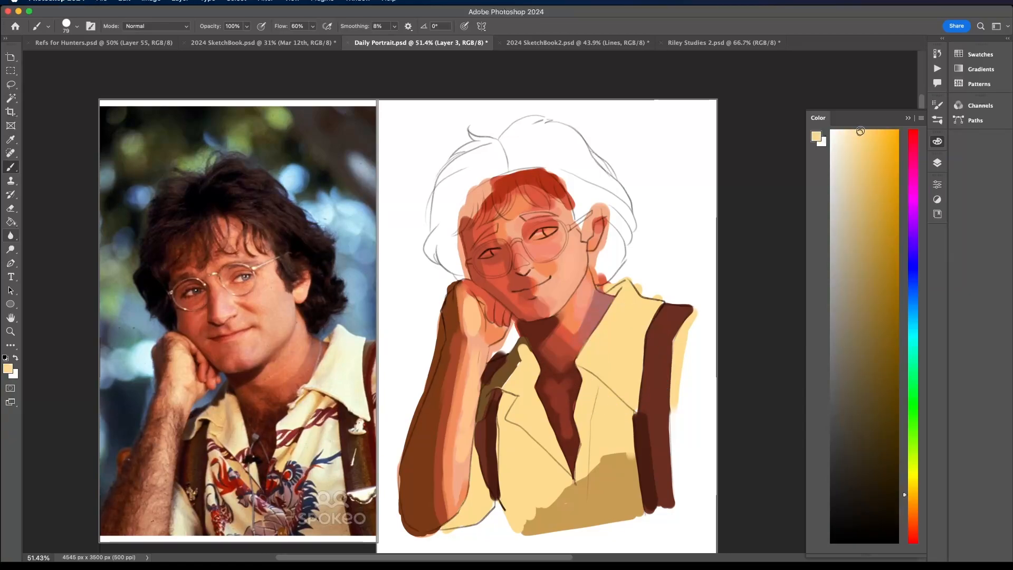
drag(861, 131, 849, 130)
drag(628, 294, 613, 355)
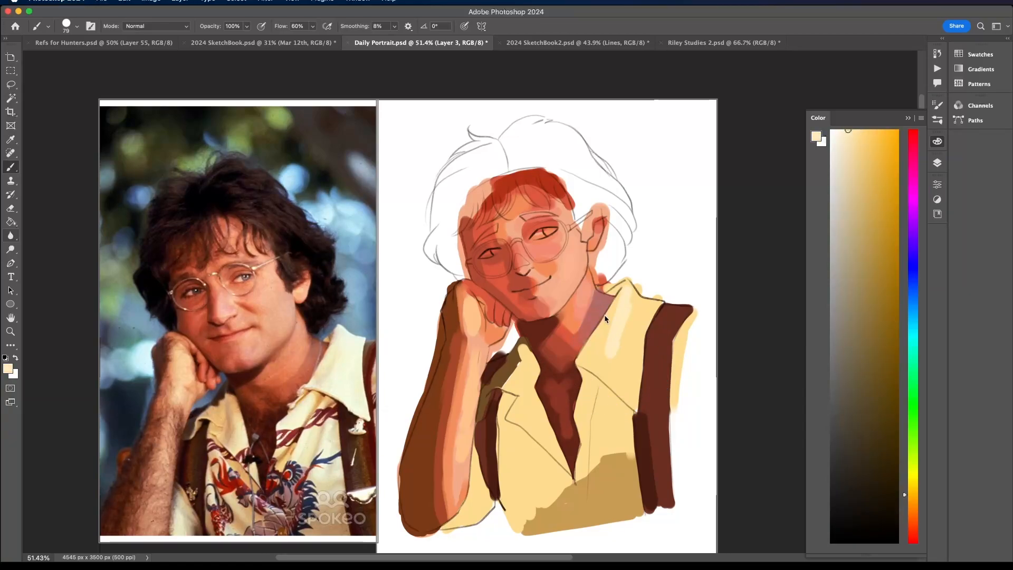
mouse_move(631, 296)
mouse_down()
mouse_move(643, 318)
mouse_move(642, 300)
mouse_move(617, 356)
mouse_move(621, 378)
mouse_move(635, 322)
mouse_move(635, 377)
mouse_move(649, 305)
mouse_up()
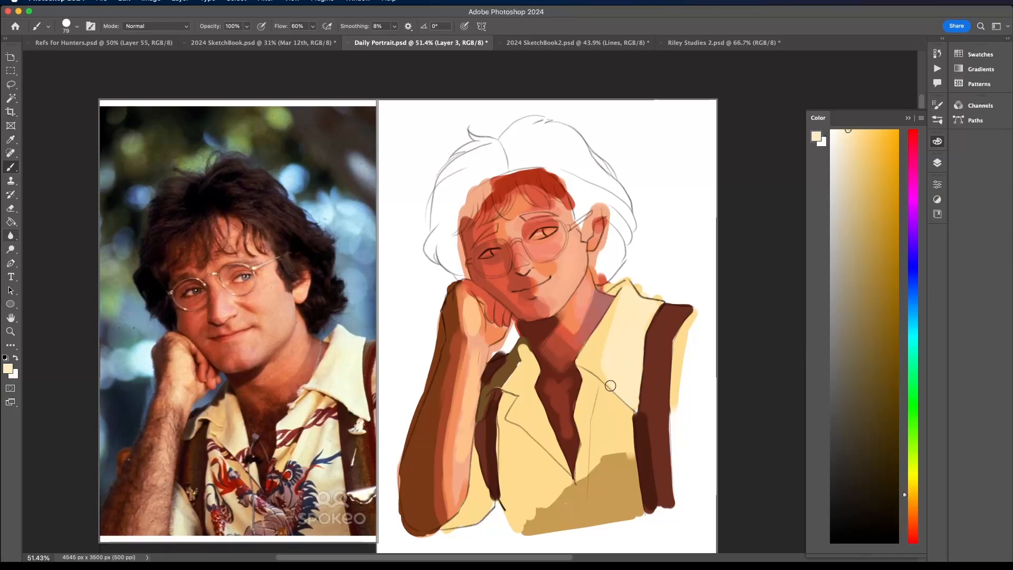
mouse_move(590, 384)
mouse_down()
mouse_move(580, 417)
mouse_move(594, 385)
mouse_move(592, 443)
mouse_move(618, 402)
mouse_move(619, 437)
mouse_move(617, 405)
mouse_move(623, 425)
mouse_up()
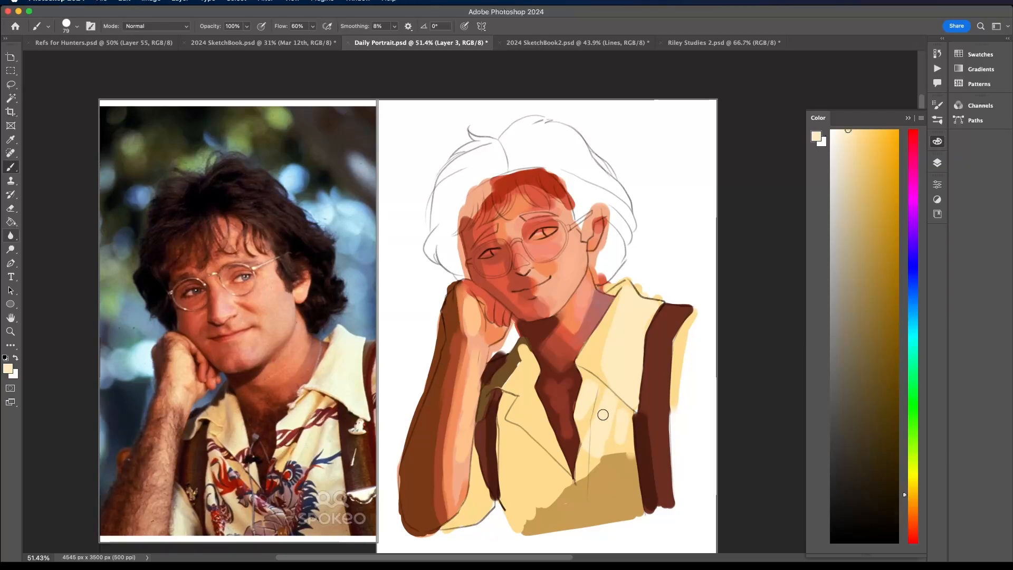
drag(522, 443, 538, 464)
- Extend the ochre shadow up to the shirt opening and refill it with a more orange tan using the Paint Bucket
alt+click(591, 488)
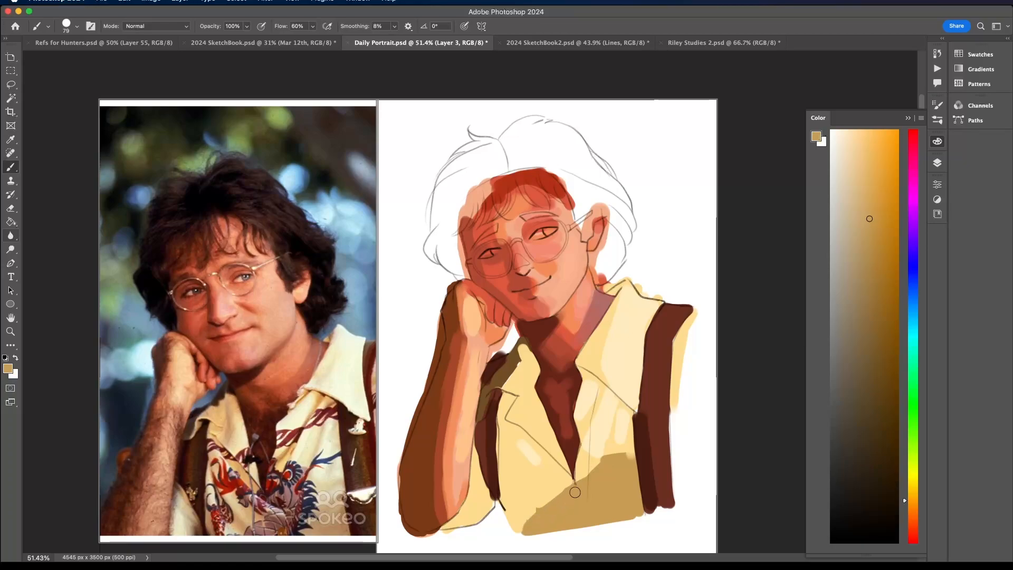
mouse_move(619, 460)
mouse_down()
mouse_move(551, 515)
mouse_move(580, 486)
mouse_up()
click(912, 508)
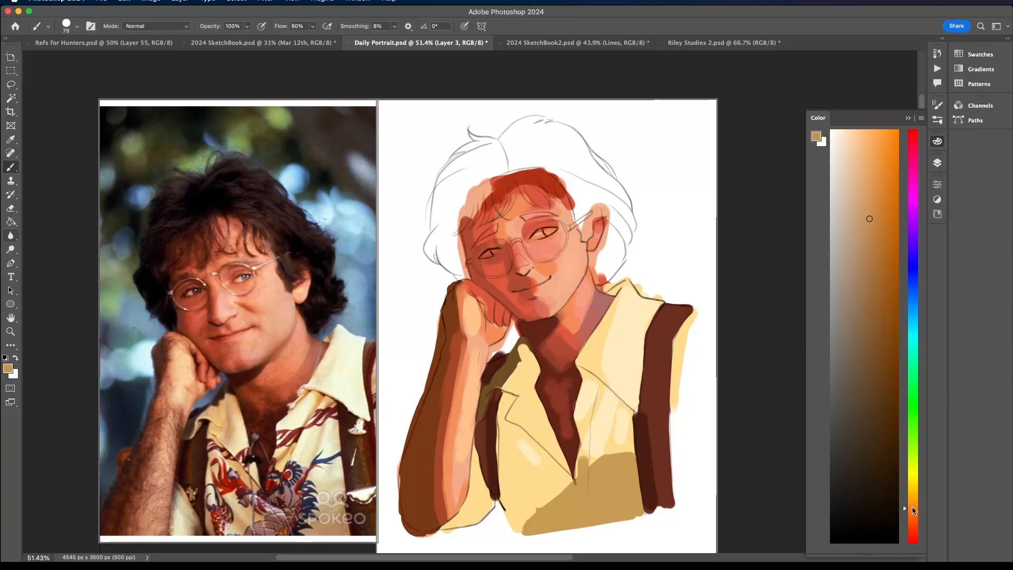
mouse_move(599, 481)
mouse_down()
mouse_move(604, 511)
mouse_move(627, 502)
mouse_move(586, 505)
mouse_move(615, 476)
mouse_up()
key(super+z)
click(11, 225)
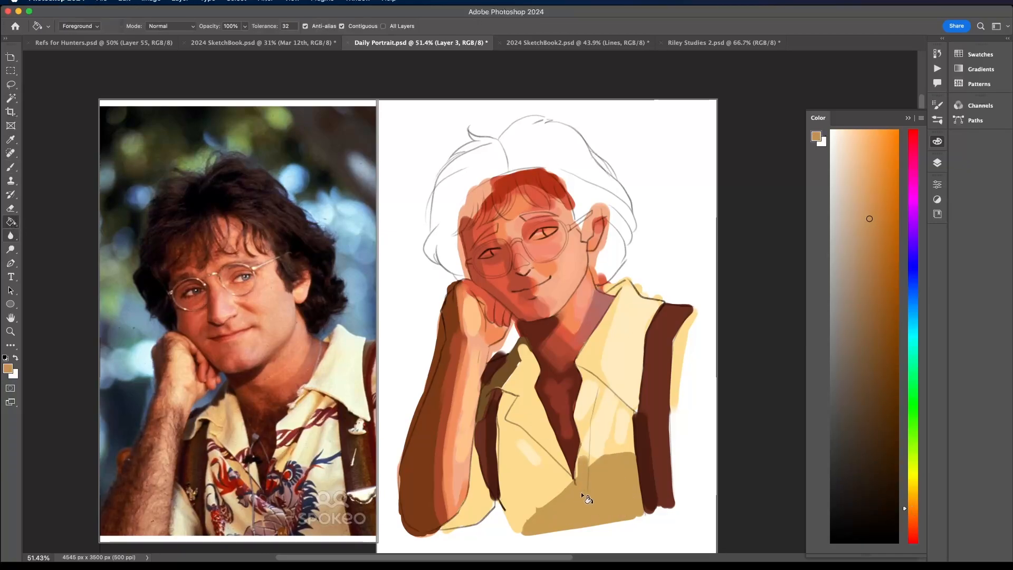
click(582, 495)
click(11, 167)
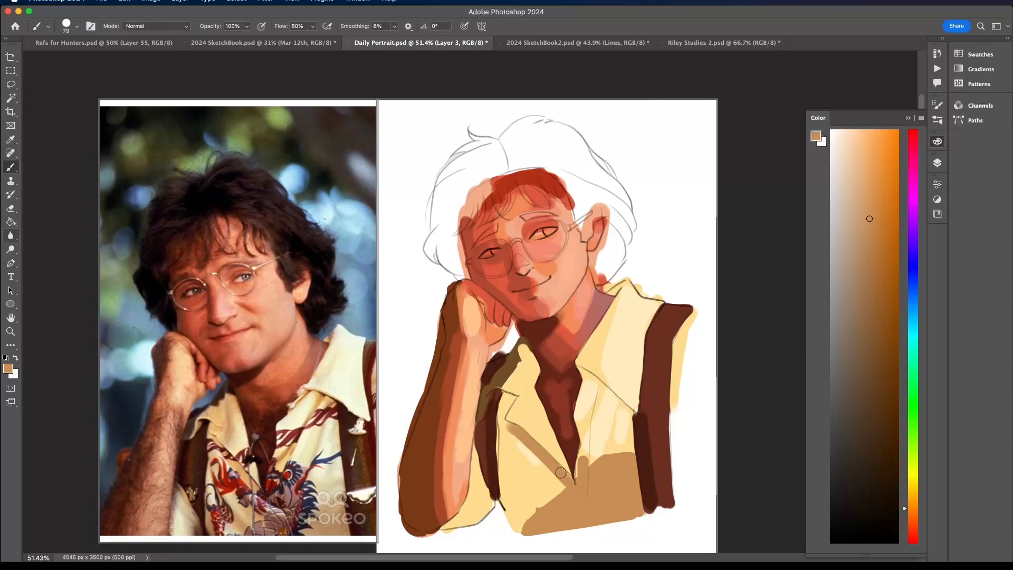
click(862, 167)
drag(513, 429, 569, 481)
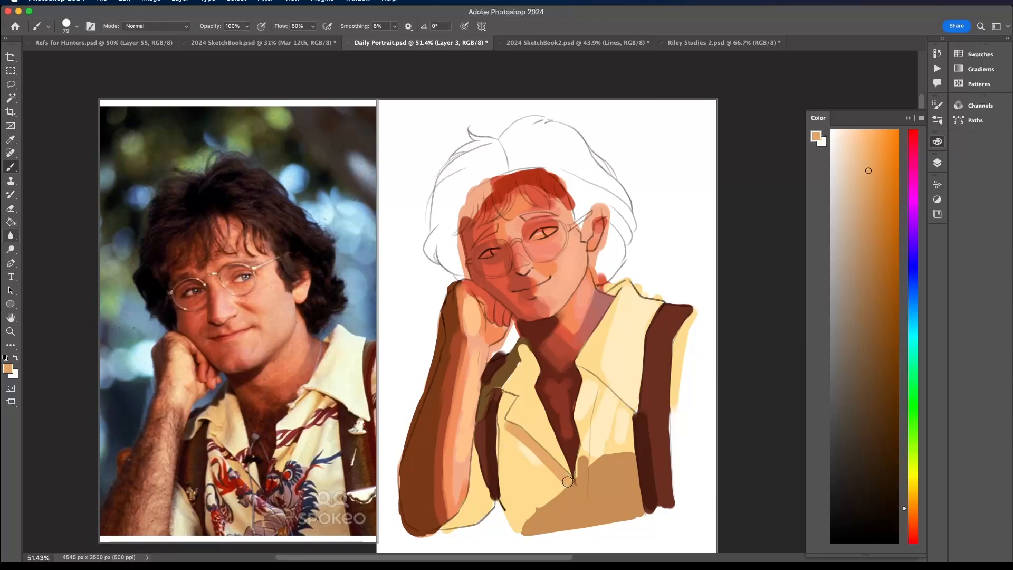
key(super+z)
- Paint light tan shadows along the collar edge near the arm and the shirt's lower corner, and lighten the far sleeve with sampled cream
click(856, 169)
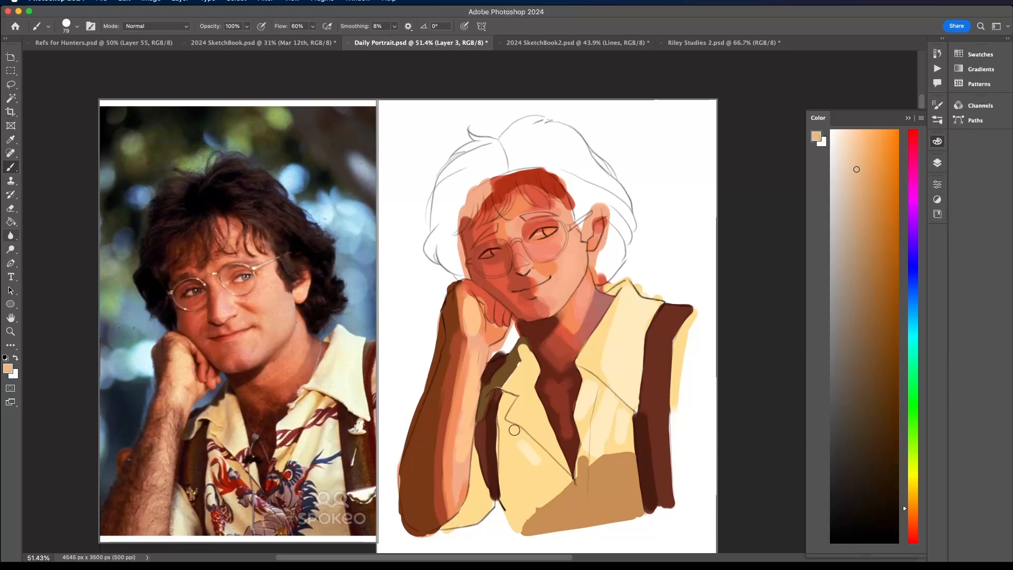
drag(515, 430, 570, 482)
key(super+z)
mouse_move(517, 430)
mouse_down()
mouse_move(569, 480)
mouse_move(520, 393)
mouse_move(525, 363)
mouse_up()
drag(515, 509, 527, 524)
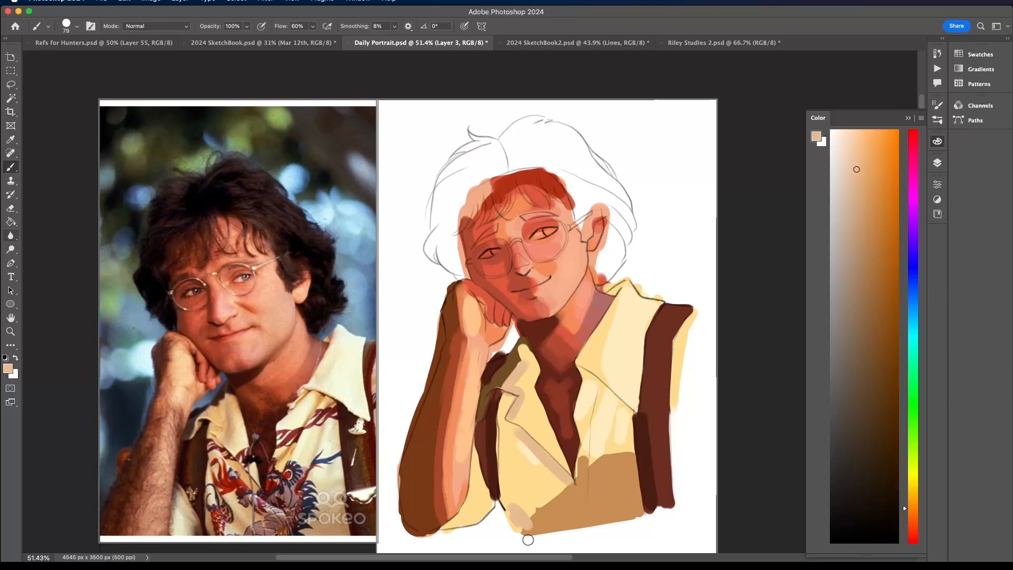
alt+click(627, 348)
drag(676, 392, 689, 323)
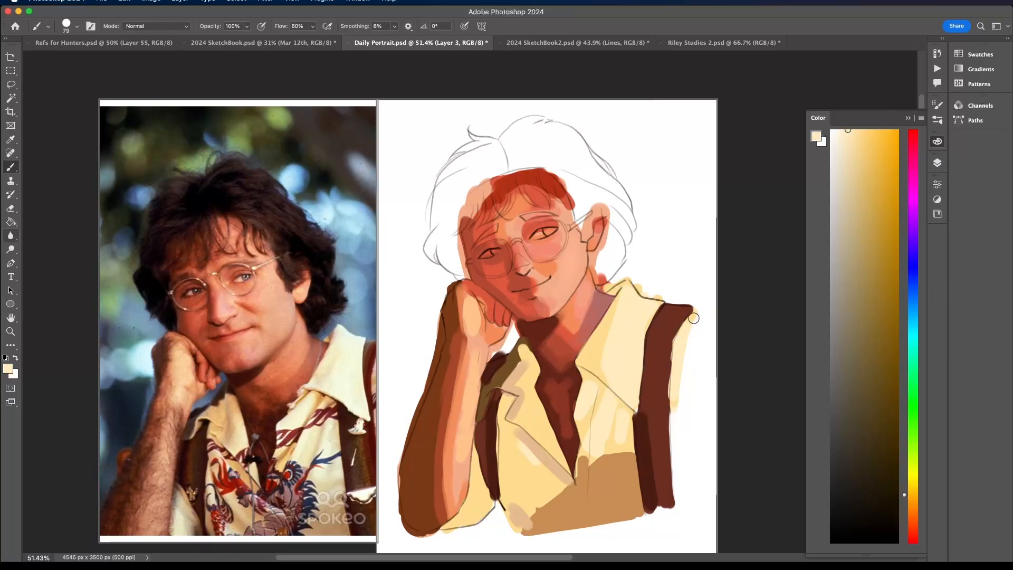
- Choose a near-black red and block in the full hair mass around the face and ear, following the sketched hairline
click(874, 498)
click(913, 139)
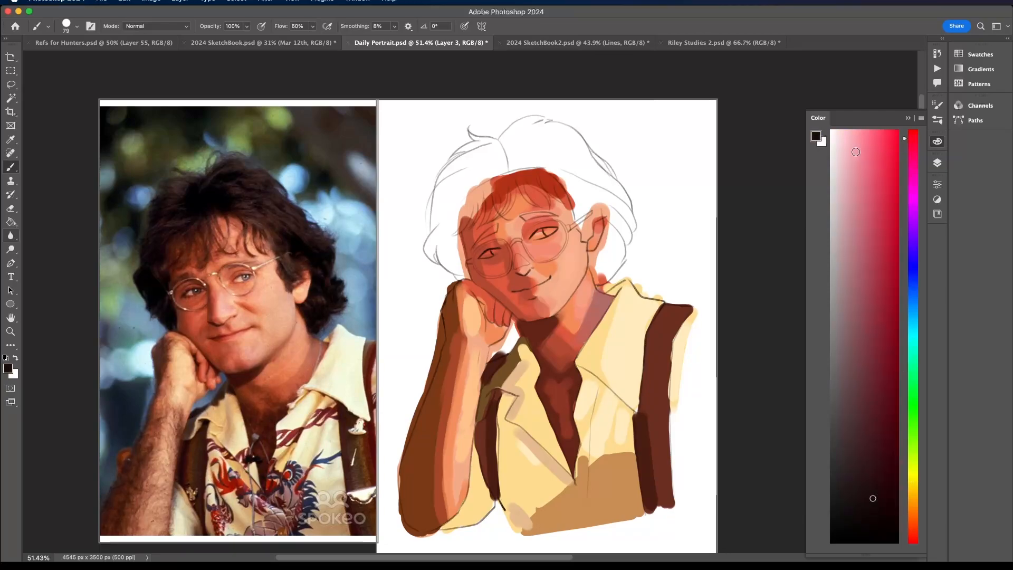
mouse_move(482, 165)
mouse_down()
mouse_move(450, 202)
mouse_move(449, 239)
mouse_up()
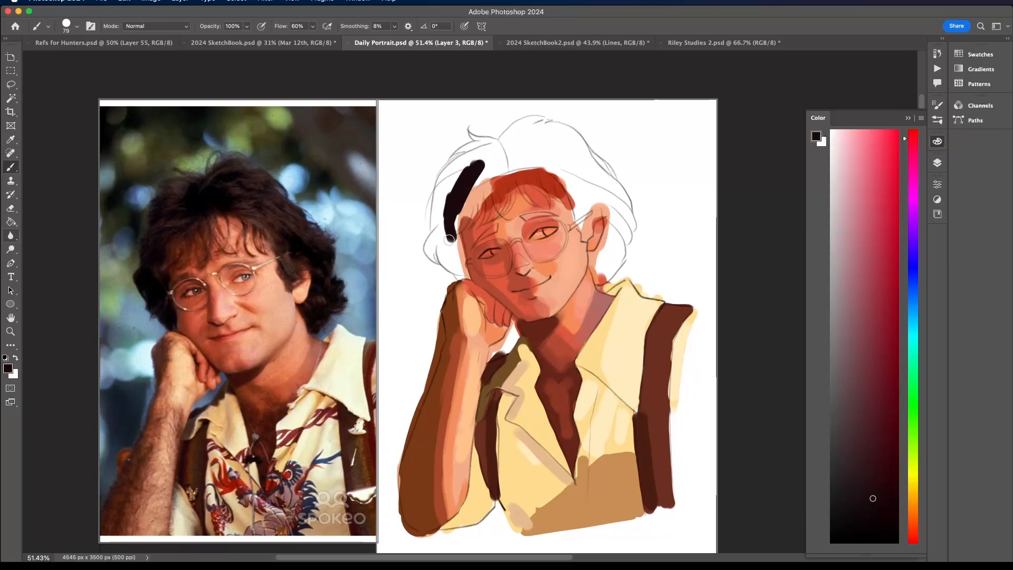
mouse_move(462, 277)
mouse_down()
mouse_move(444, 225)
mouse_move(455, 267)
mouse_move(443, 241)
mouse_move(436, 252)
mouse_move(441, 234)
mouse_move(435, 248)
mouse_move(453, 233)
mouse_move(432, 252)
mouse_move(471, 162)
mouse_move(443, 226)
mouse_move(441, 182)
mouse_move(484, 143)
mouse_move(469, 132)
mouse_move(493, 140)
mouse_move(453, 171)
mouse_move(492, 152)
mouse_move(463, 196)
mouse_move(453, 244)
mouse_move(464, 276)
mouse_move(452, 233)
mouse_up()
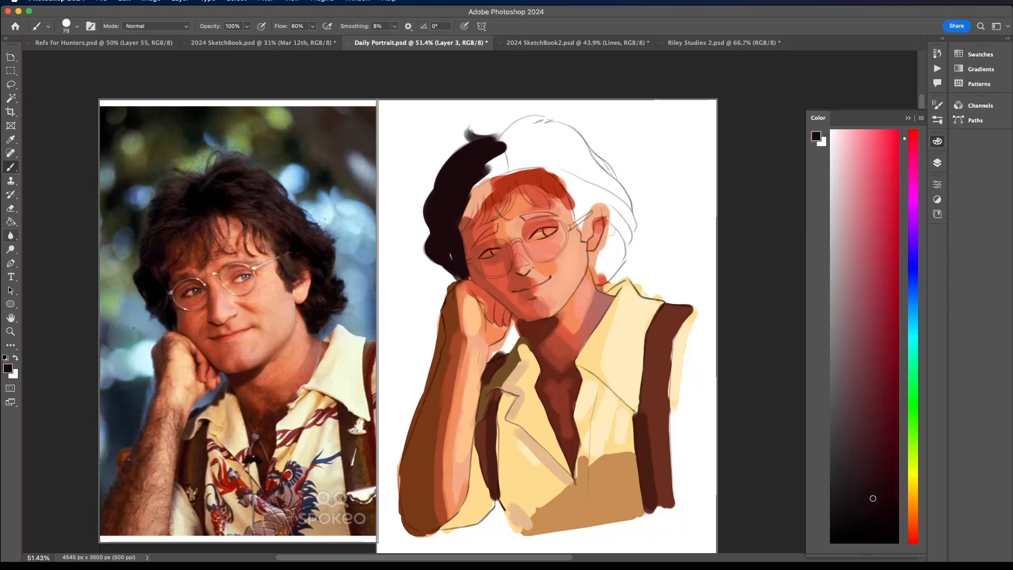
mouse_move(612, 231)
mouse_down()
mouse_move(598, 276)
mouse_move(593, 255)
mouse_move(612, 220)
mouse_move(600, 272)
mouse_move(615, 243)
mouse_move(610, 266)
mouse_move(619, 228)
mouse_move(585, 237)
mouse_move(599, 212)
mouse_move(586, 210)
mouse_move(582, 223)
mouse_move(541, 156)
mouse_up()
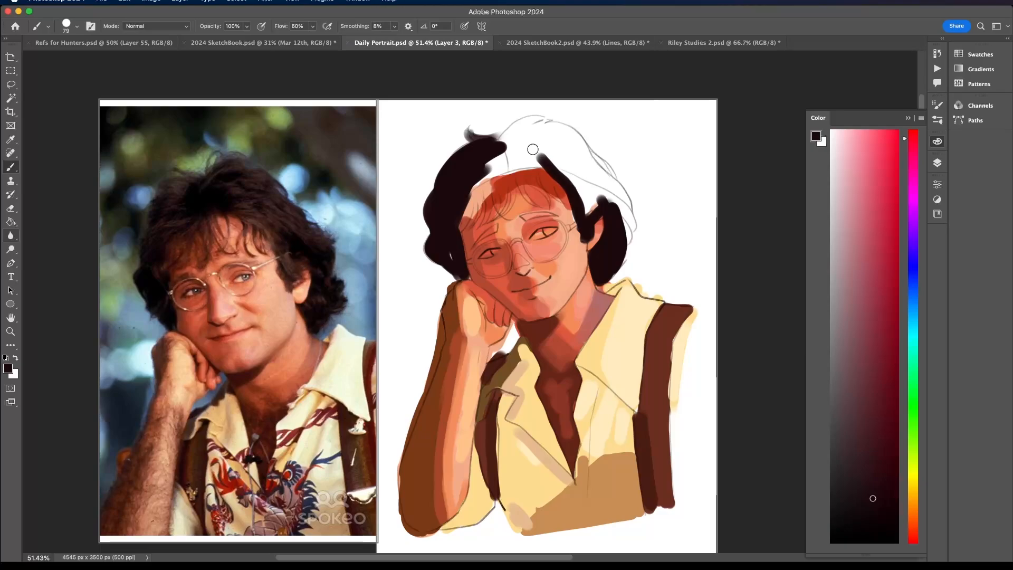
mouse_move(469, 185)
mouse_down()
mouse_move(513, 164)
mouse_move(483, 168)
mouse_move(538, 122)
mouse_move(504, 137)
mouse_move(502, 155)
mouse_move(519, 135)
mouse_move(508, 145)
mouse_move(568, 142)
mouse_move(555, 128)
mouse_move(534, 129)
mouse_move(574, 136)
mouse_move(534, 140)
mouse_move(592, 209)
mouse_move(612, 206)
mouse_move(619, 247)
mouse_move(630, 221)
mouse_move(605, 193)
mouse_move(626, 217)
mouse_move(594, 199)
mouse_move(604, 194)
mouse_move(545, 134)
mouse_move(580, 159)
mouse_move(581, 148)
mouse_move(622, 203)
mouse_move(593, 162)
mouse_move(554, 136)
mouse_move(593, 176)
mouse_up()
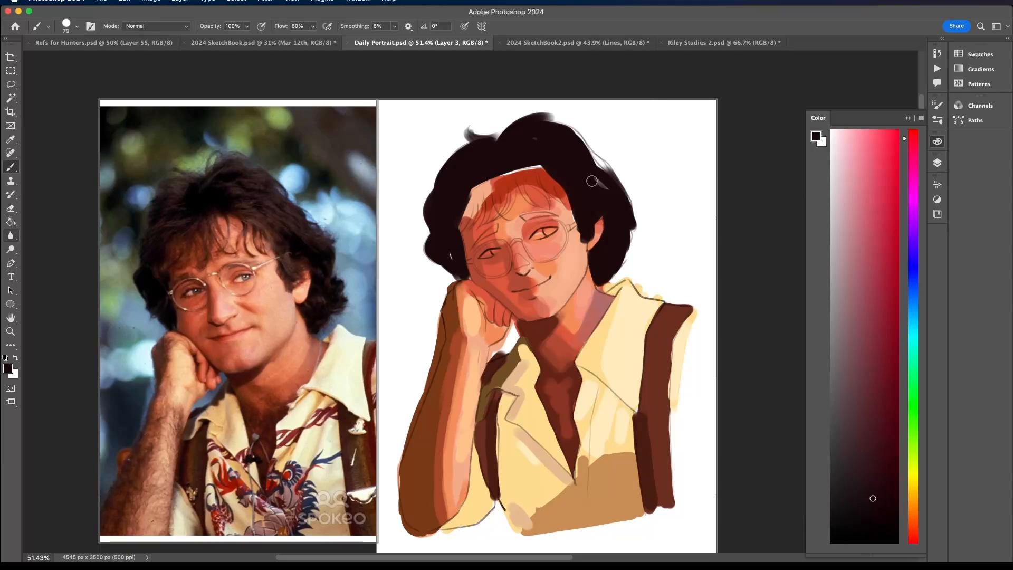
- Enable pen pressure for opacity and paint the dark fringe over the forehead, tidying the hair's outer edge
drag(494, 164, 511, 163)
click(261, 27)
mouse_move(500, 167)
mouse_down()
mouse_move(499, 216)
mouse_move(490, 224)
mouse_move(483, 190)
mouse_move(462, 227)
mouse_move(465, 190)
mouse_move(491, 163)
mouse_move(490, 217)
mouse_move(539, 202)
mouse_move(522, 174)
mouse_move(538, 201)
mouse_move(578, 214)
mouse_move(515, 170)
mouse_move(510, 214)
mouse_up()
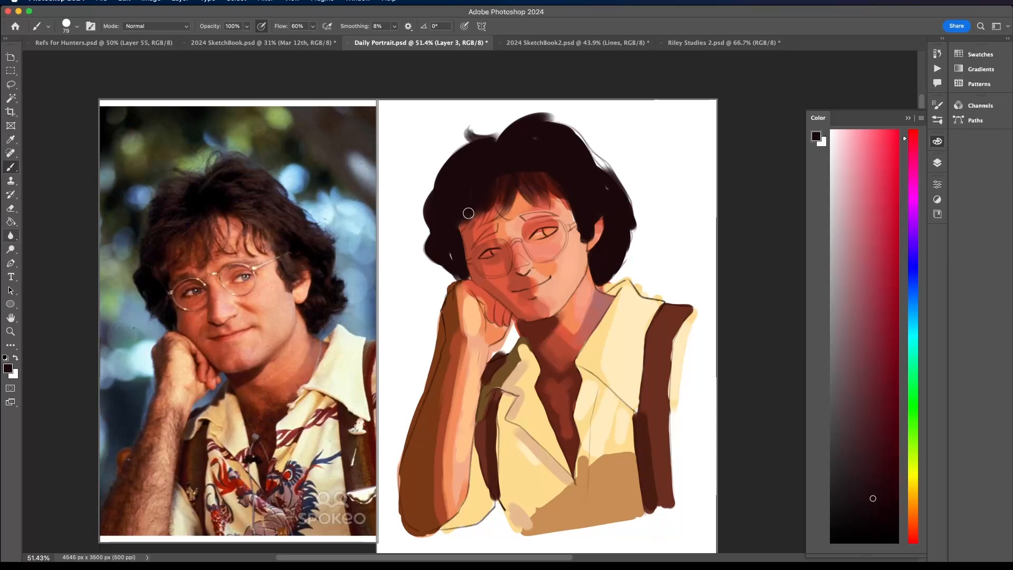
mouse_move(554, 106)
mouse_down()
mouse_move(606, 184)
mouse_move(596, 197)
mouse_up()
drag(547, 170, 560, 196)
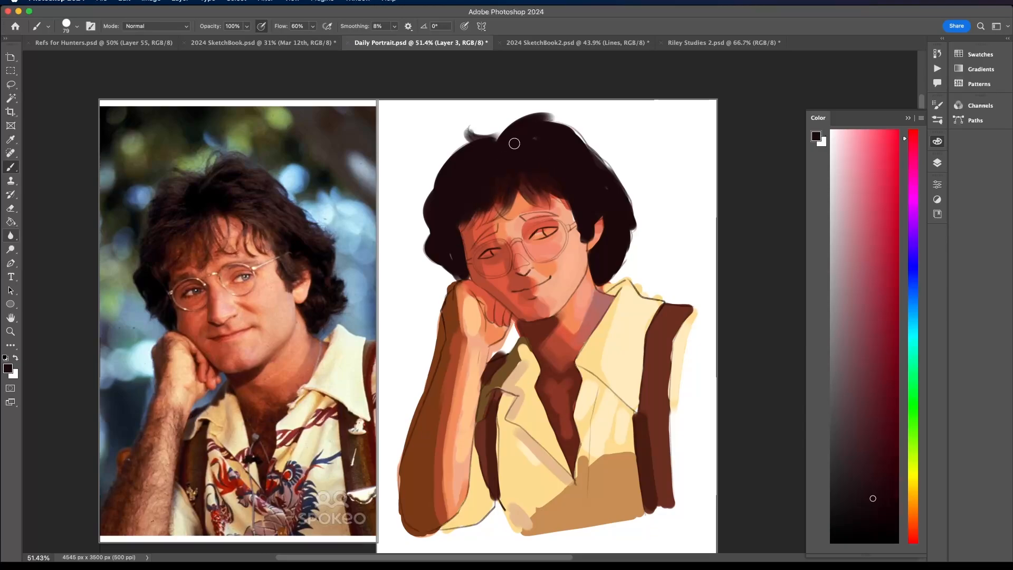
- Choose a muted red, enlarge the brush to 146 px and paint a soft highlight on the hair above the ear
click(874, 346)
click(870, 300)
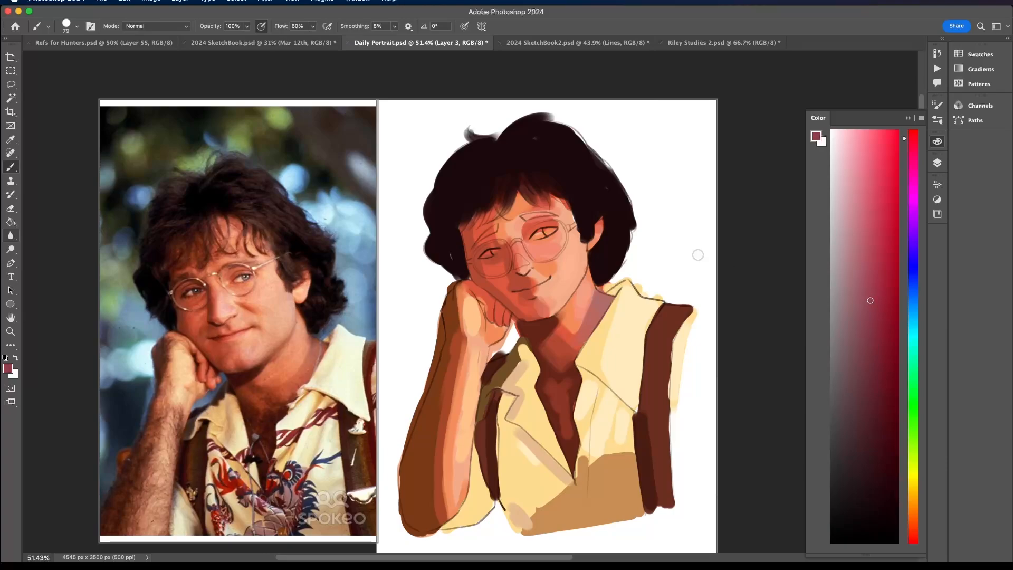
click(913, 539)
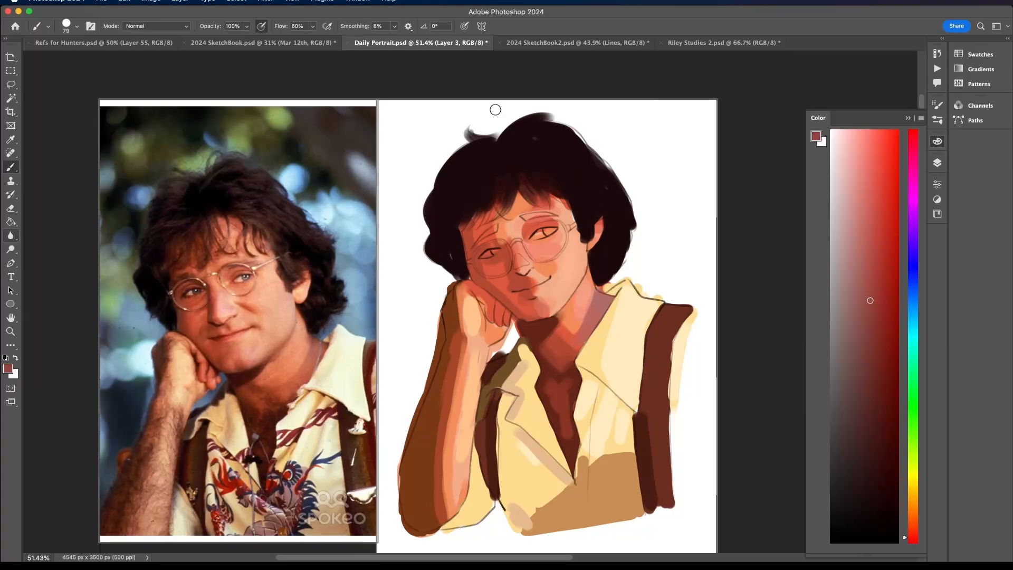
click(77, 26)
click(101, 56)
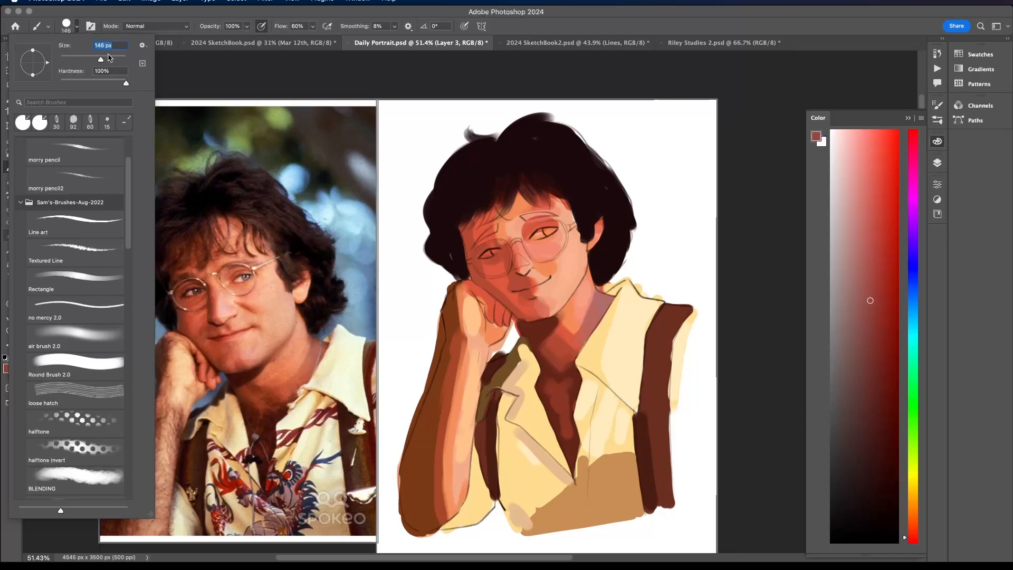
mouse_move(550, 162)
mouse_down()
mouse_move(578, 182)
mouse_move(555, 161)
mouse_move(574, 159)
mouse_move(581, 181)
mouse_up()
drag(564, 148, 590, 173)
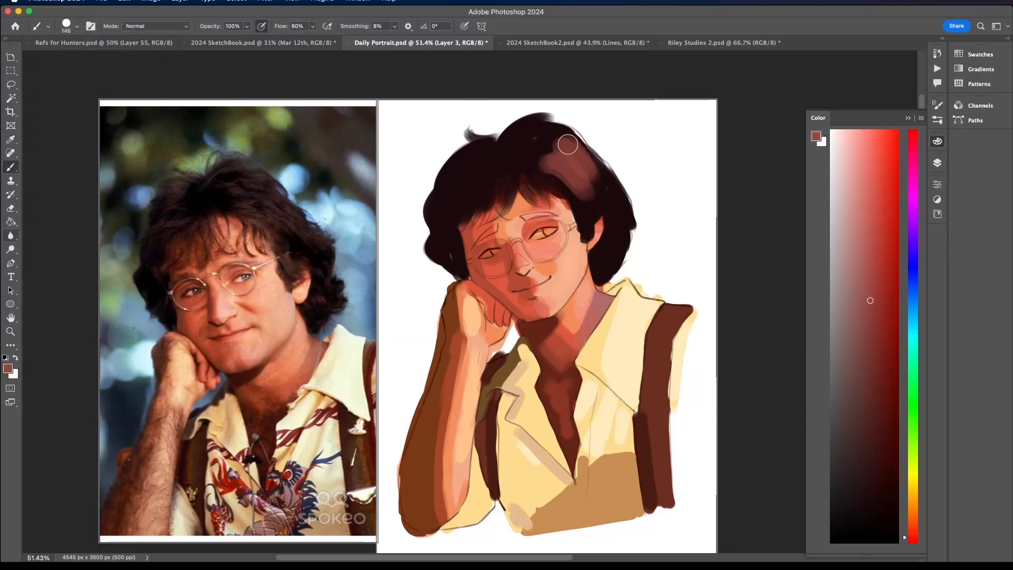
- Add reddish-brown highlights to the hair on the fist side and across the crown, blending them with sampled hair tones
drag(474, 192, 443, 206)
mouse_move(477, 162)
mouse_down()
mouse_move(425, 203)
mouse_move(500, 144)
mouse_move(511, 154)
mouse_move(455, 199)
mouse_up()
alt+click(510, 153)
alt+click(446, 218)
alt+click(538, 145)
mouse_move(547, 151)
mouse_down()
mouse_move(580, 187)
mouse_move(588, 169)
mouse_up()
alt+click(605, 196)
alt+click(571, 148)
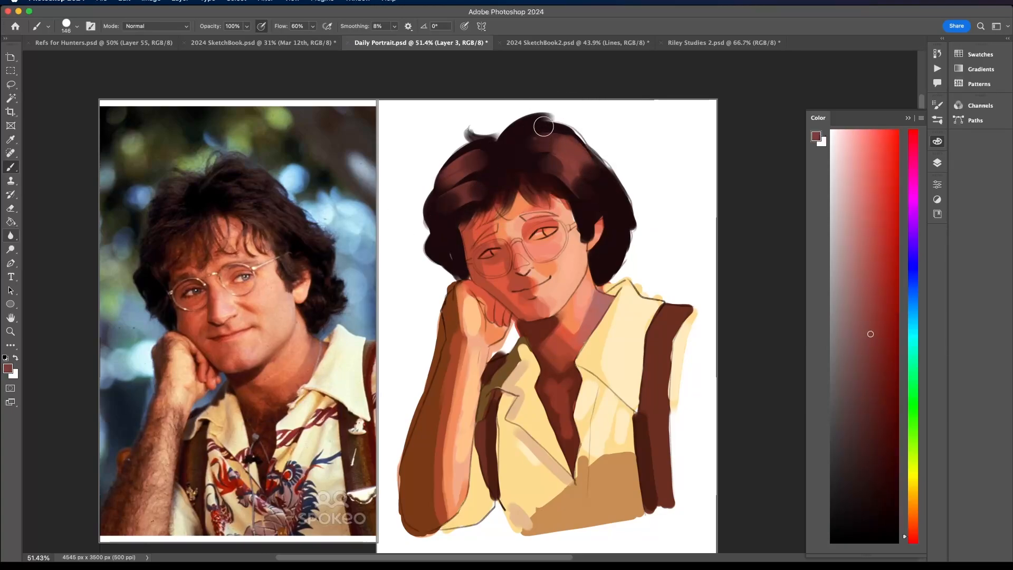
- Extend the reddish-brown highlights over the crown and down the back curls, and sample the near-black to deepen the parting
drag(546, 127, 513, 133)
drag(593, 166, 617, 186)
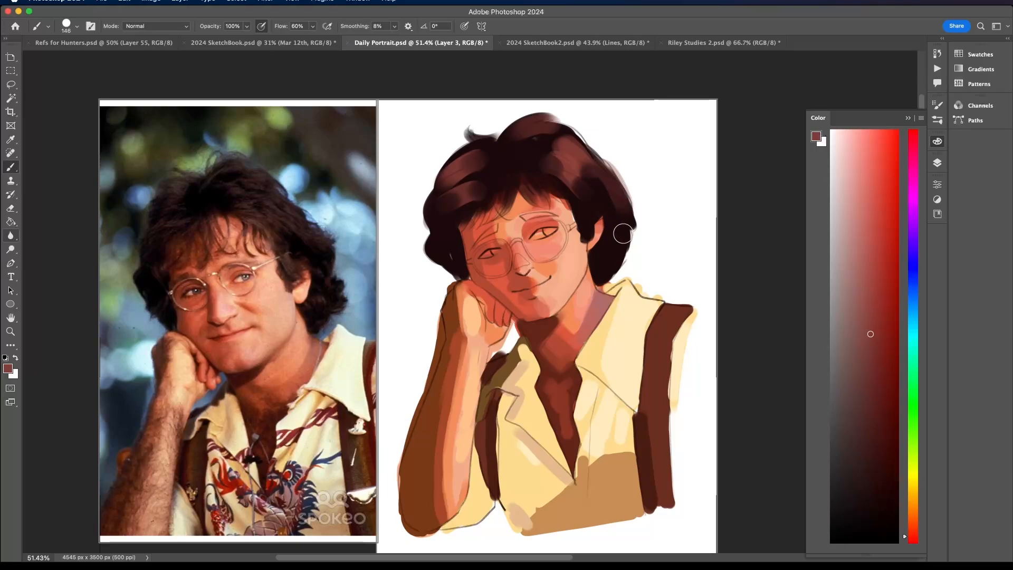
drag(623, 234, 611, 257)
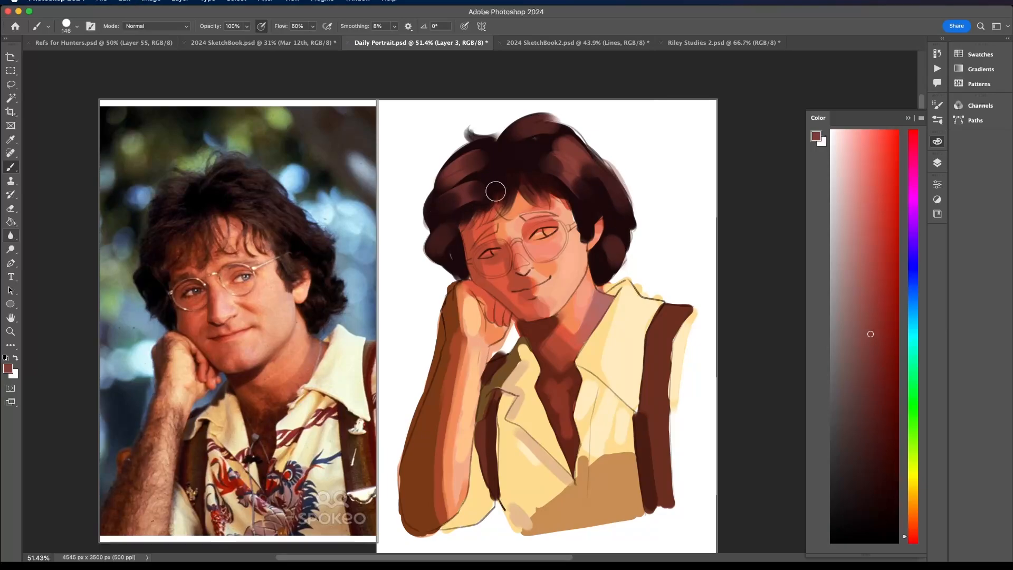
alt+click(490, 175)
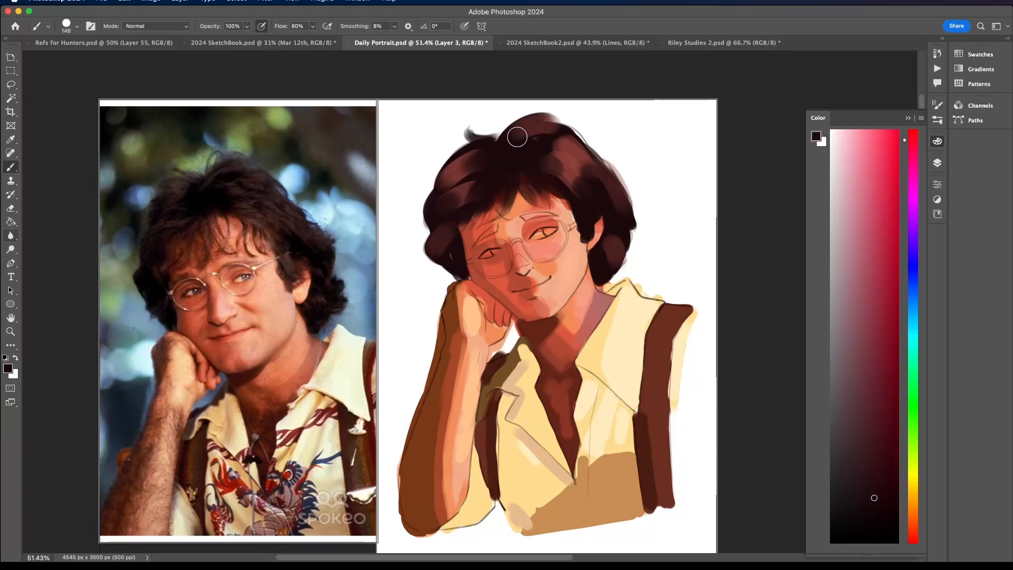
- Reduce the brush to 84 px and paint a brightened orange-tan shadow below the large collar beside the shirt opening
scroll(516, 135, down, 5)
scroll(516, 135, up, 3)
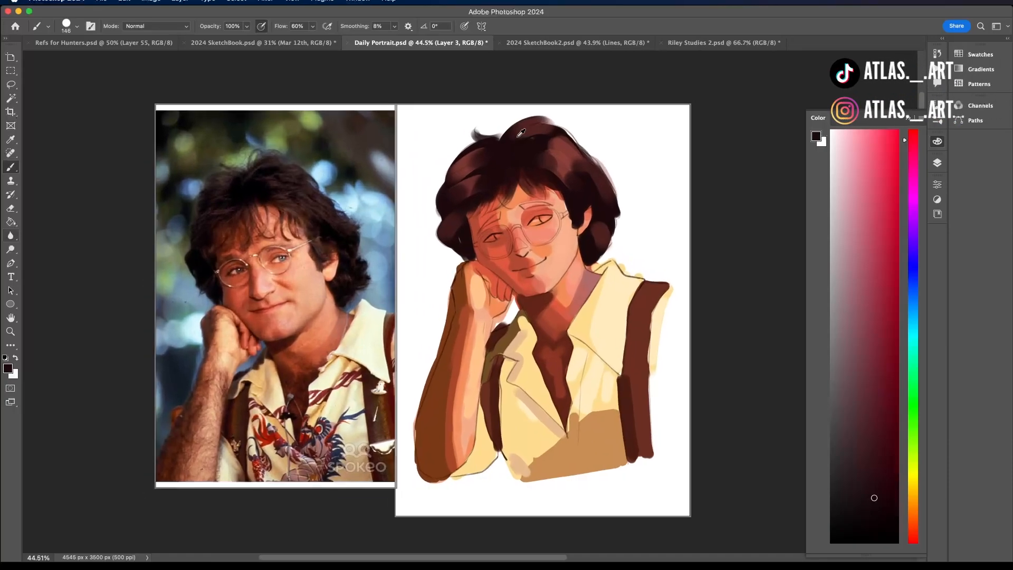
scroll(518, 136, up, 2)
scroll(517, 137, down, 2)
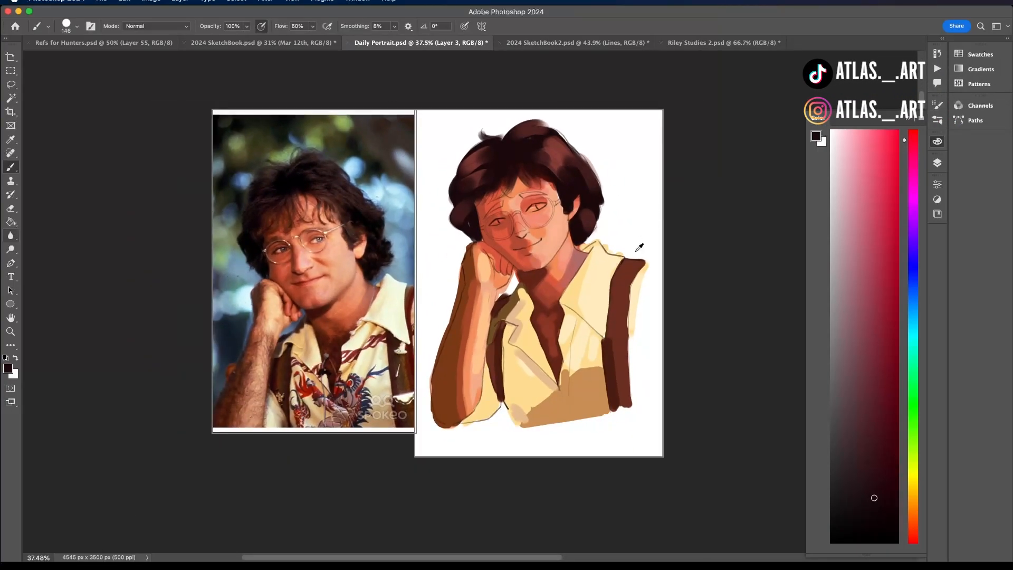
scroll(638, 247, up, 1)
click(69, 29)
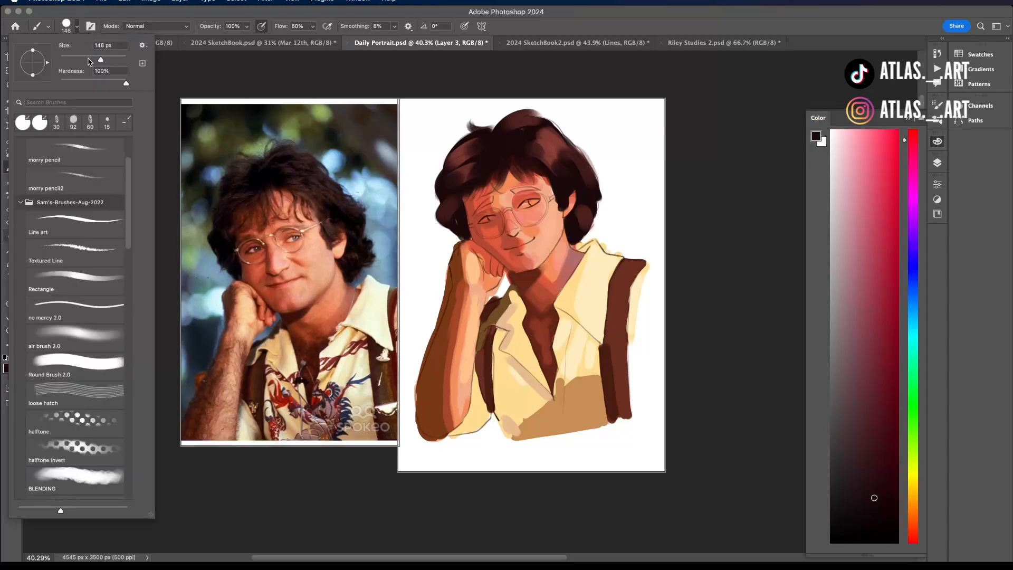
click(562, 355)
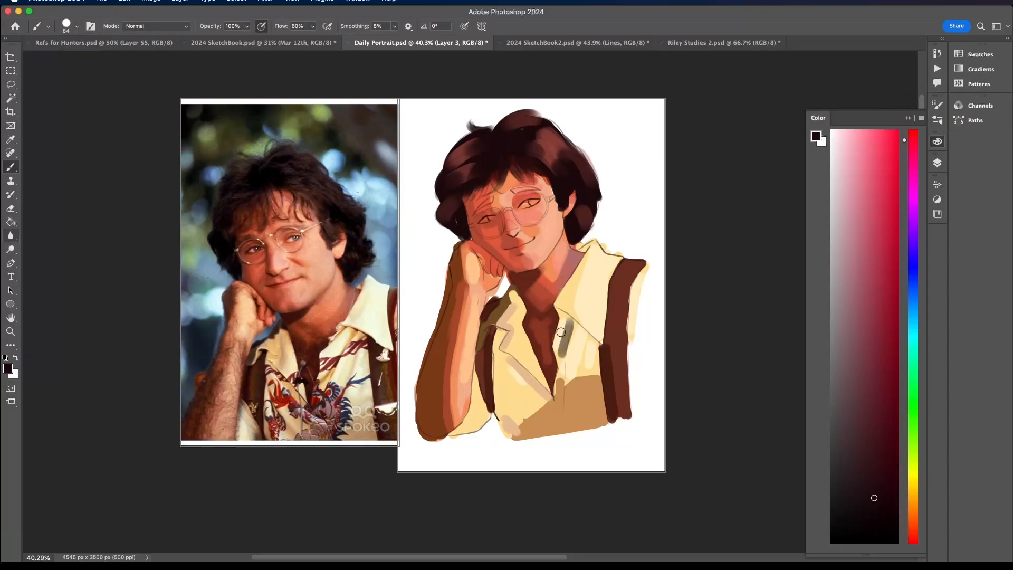
alt+click(563, 353)
alt+click(559, 346)
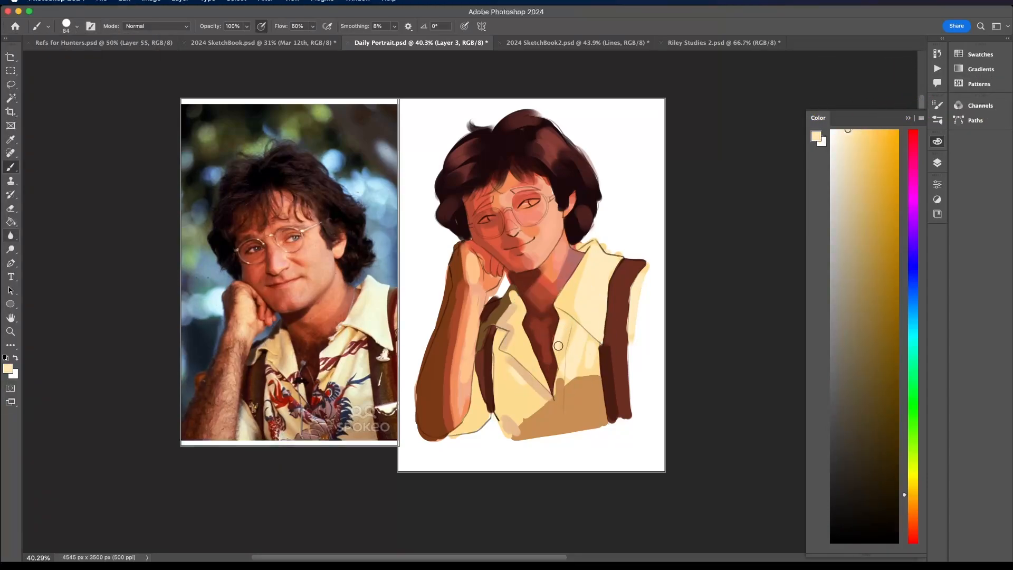
alt+click(565, 389)
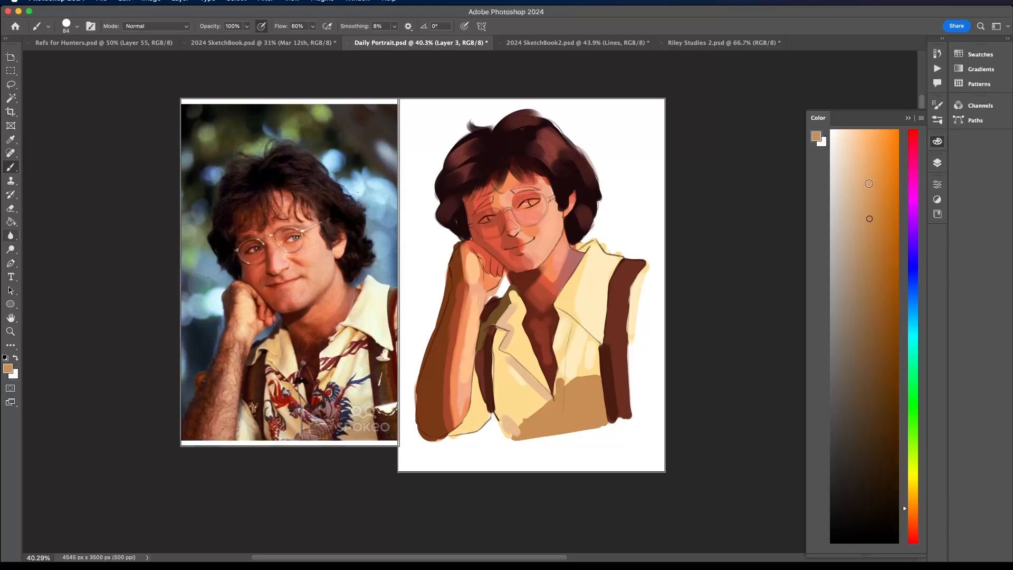
click(867, 180)
drag(570, 323, 564, 349)
- Blend the large collar and the shirt front beneath it with sampled pale yellows
alt+click(581, 272)
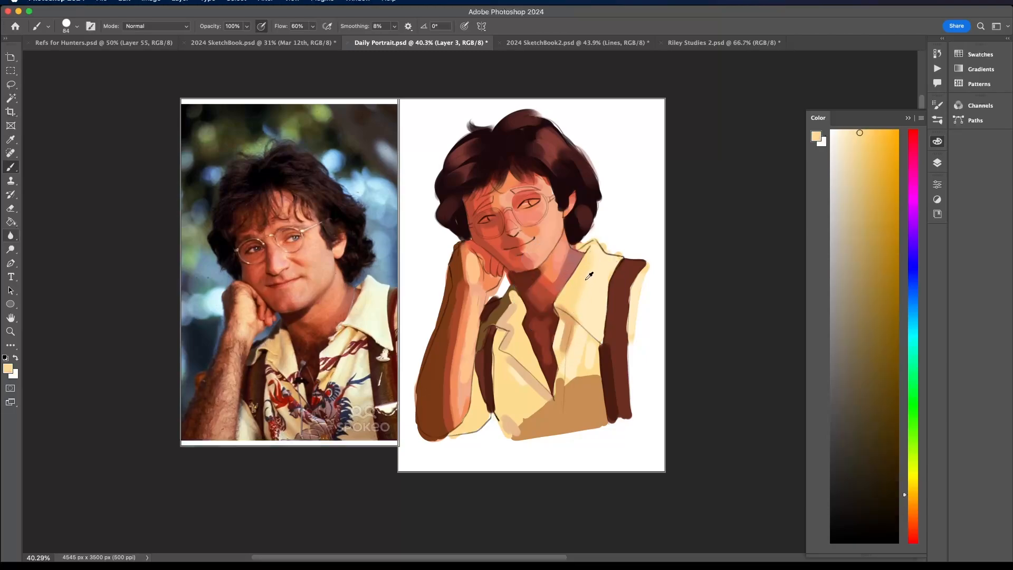
alt+click(588, 278)
alt+click(593, 300)
alt+click(565, 303)
alt+click(585, 368)
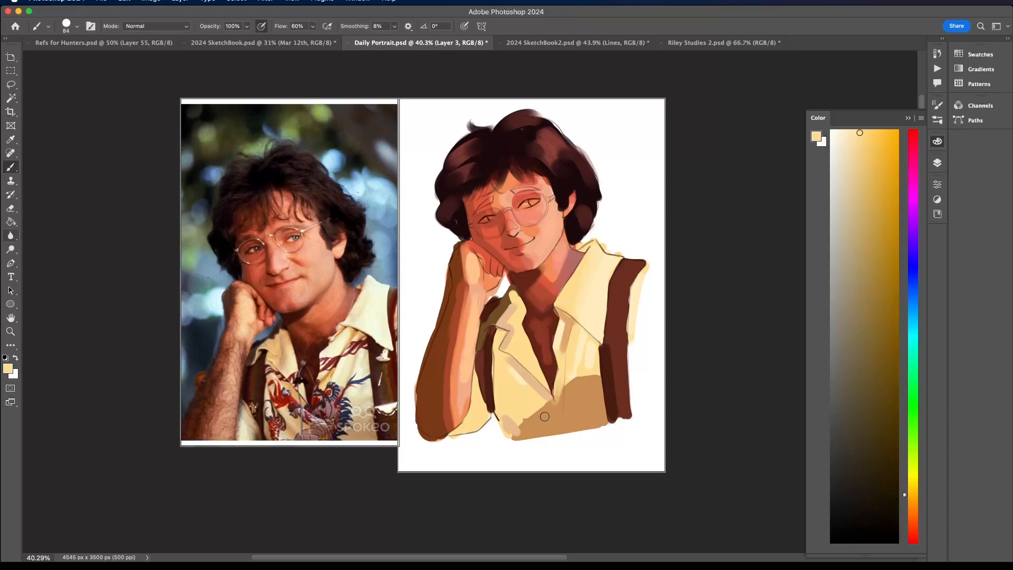
- Repaint the shadow across the lower shirt front with a lighter sampled tan
alt+click(558, 393)
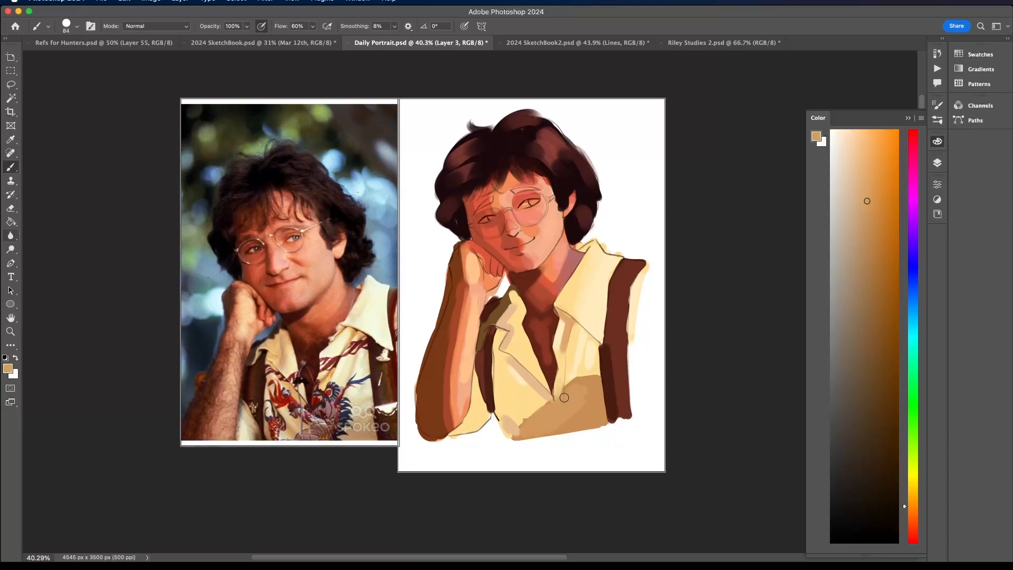
mouse_move(564, 398)
mouse_down()
mouse_move(583, 379)
mouse_move(552, 428)
mouse_move(579, 422)
mouse_move(601, 400)
mouse_up()
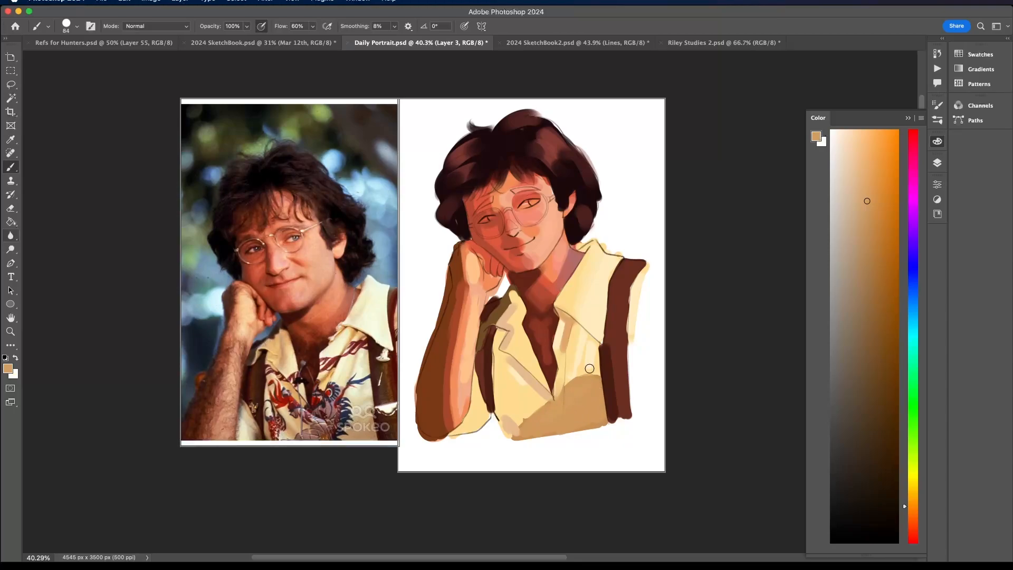
alt+click(572, 320)
- Sample a light tan, reduce the brush to 43 px and paint a thin fold on the shirt front below the large collar
alt+click(537, 382)
drag(588, 339, 584, 358)
key(super+z)
click(77, 26)
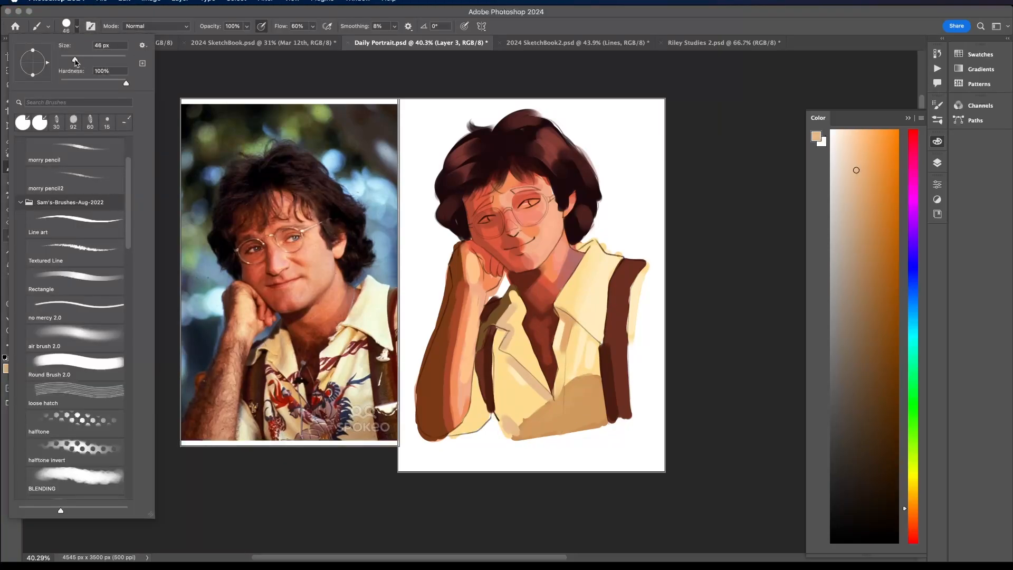
drag(76, 61, 72, 60)
click(586, 335)
drag(587, 336, 583, 358)
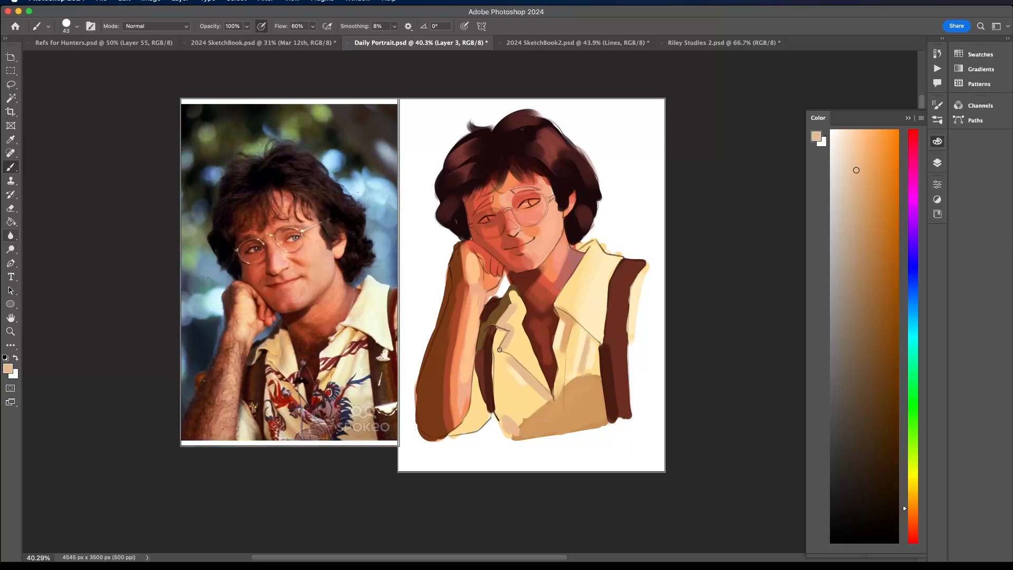
- Shade behind the small collar and the sleeve under the arm with sampled dark brown, and touch the adjoining shirt front with light tan
alt+click(512, 290)
alt+click(491, 305)
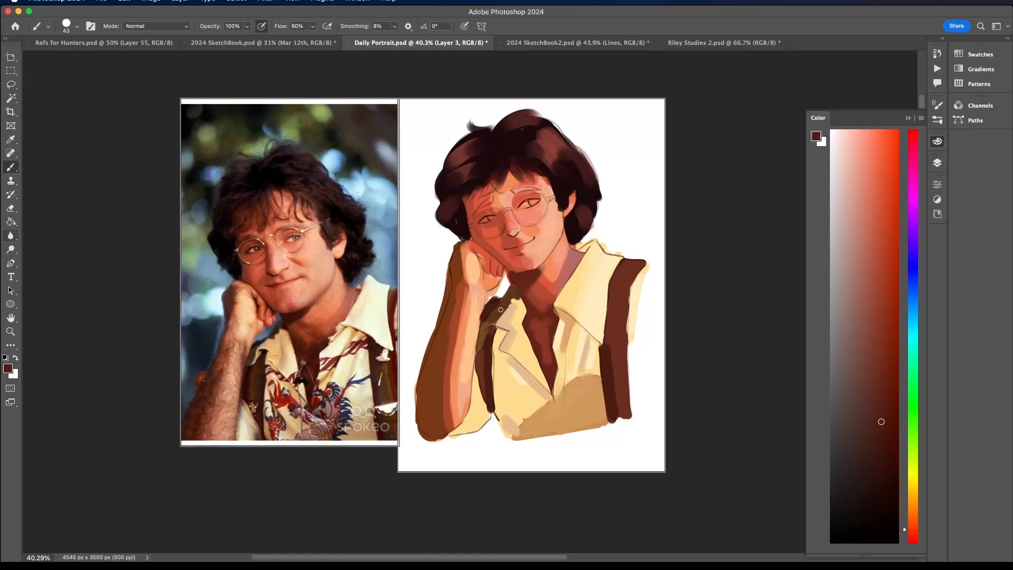
alt+click(493, 363)
drag(478, 428, 484, 408)
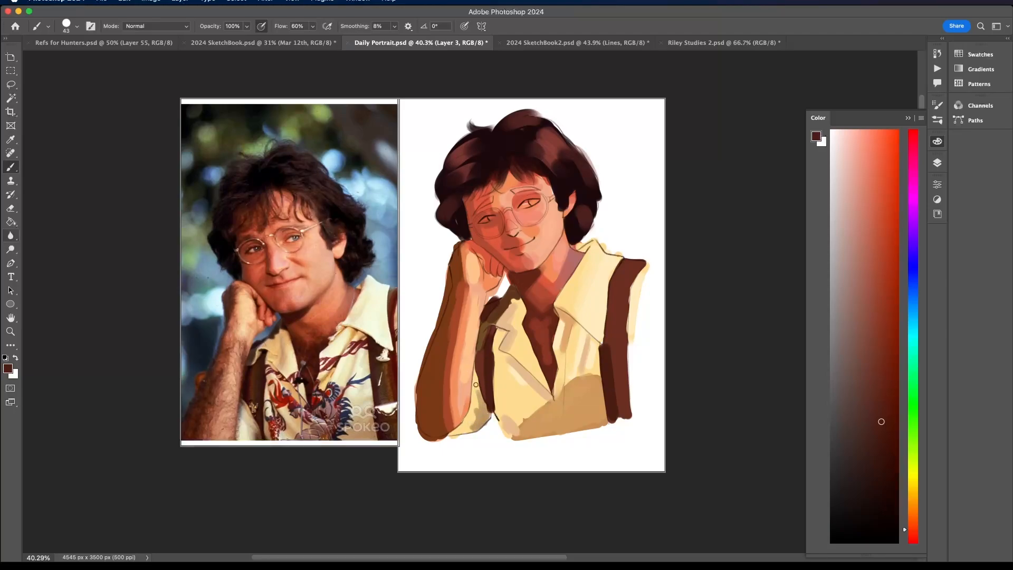
drag(476, 385, 438, 444)
alt+click(527, 370)
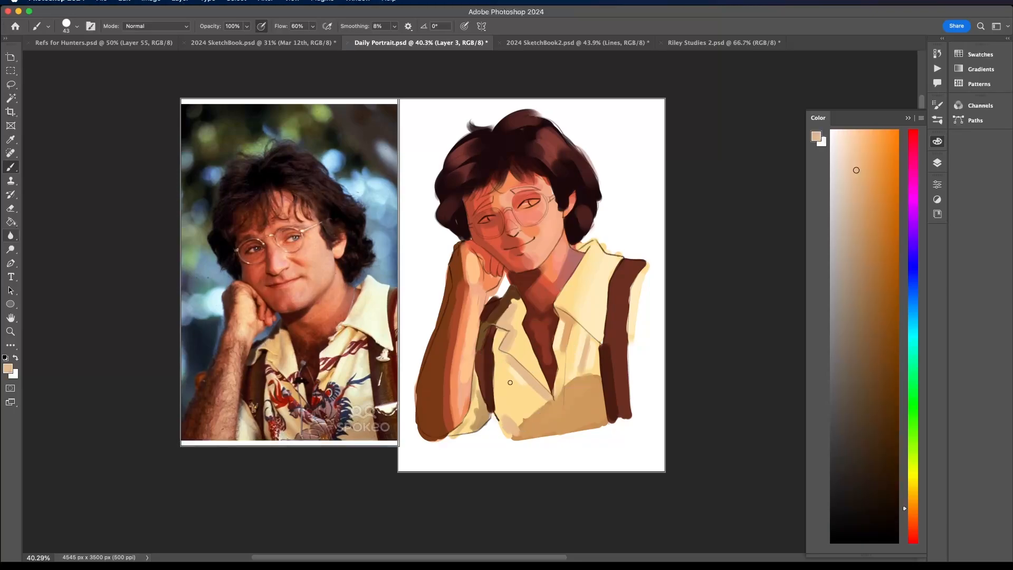
drag(510, 382, 516, 410)
- Sample pale cream and brighten the large collar, its lower edge and the far sleeve
scroll(522, 410, down, 5)
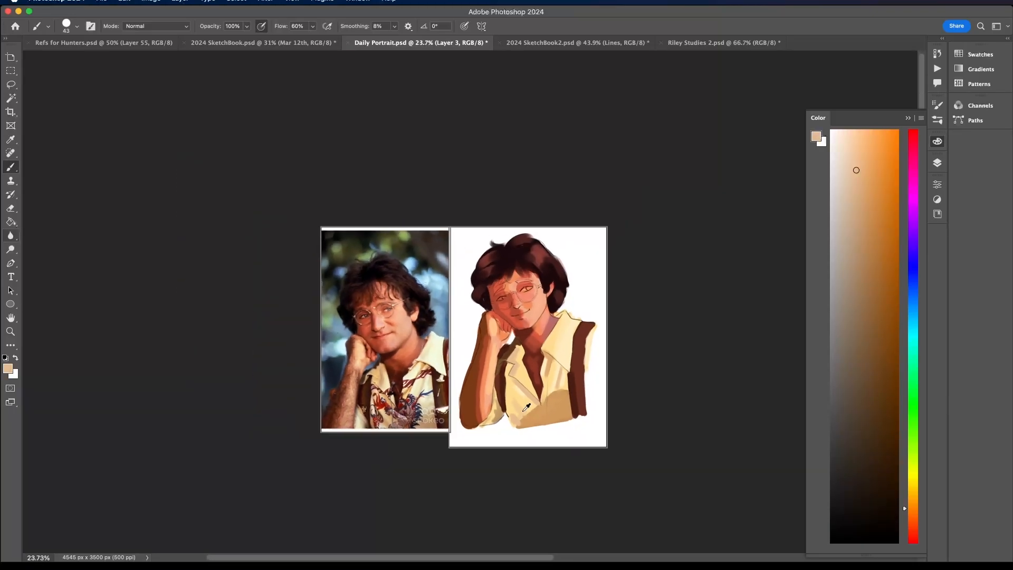
scroll(522, 410, up, 7)
scroll(522, 410, down, 1)
alt+click(584, 354)
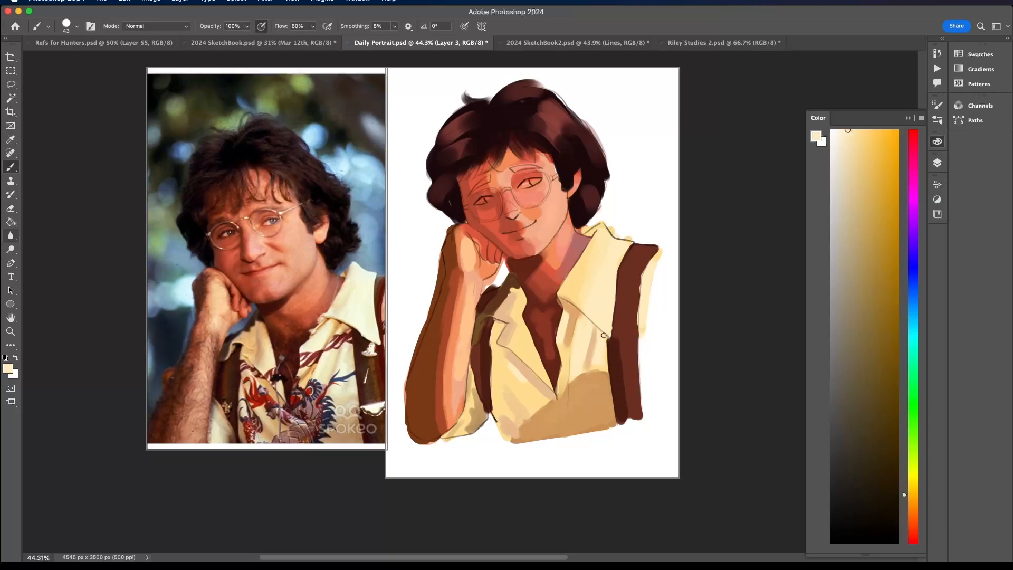
alt+click(604, 295)
alt+click(648, 283)
alt+click(648, 319)
alt+click(639, 311)
- Smooth the far suspender and its inner edge with its sampled dark red-brown
alt+click(620, 362)
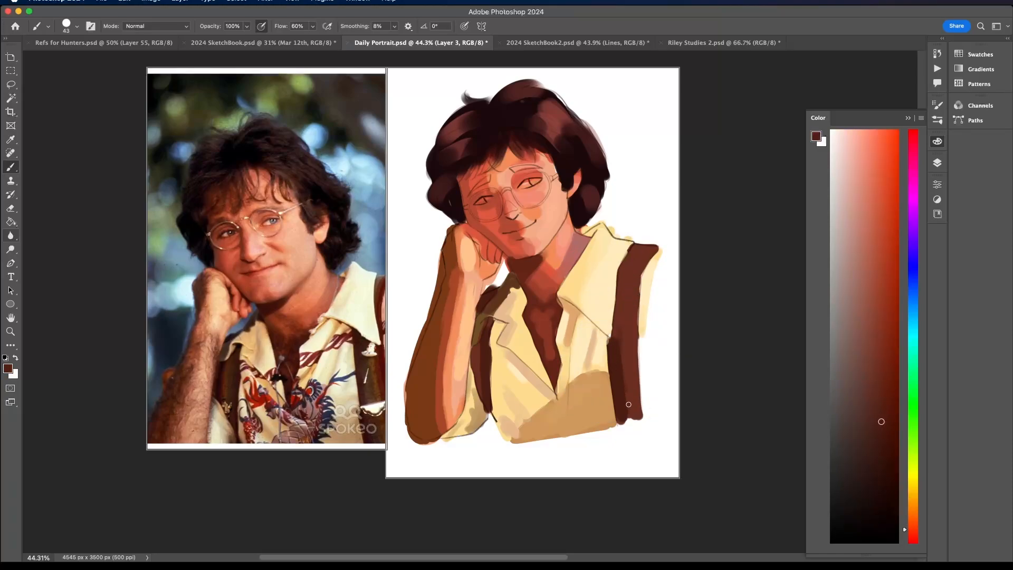
alt+click(625, 326)
alt+click(616, 350)
alt+click(627, 264)
- Mix a muted green into the far suspender and paint a grey-brown stripe along its length
click(912, 411)
mouse_move(849, 366)
mouse_down()
mouse_move(853, 377)
mouse_move(842, 366)
mouse_up()
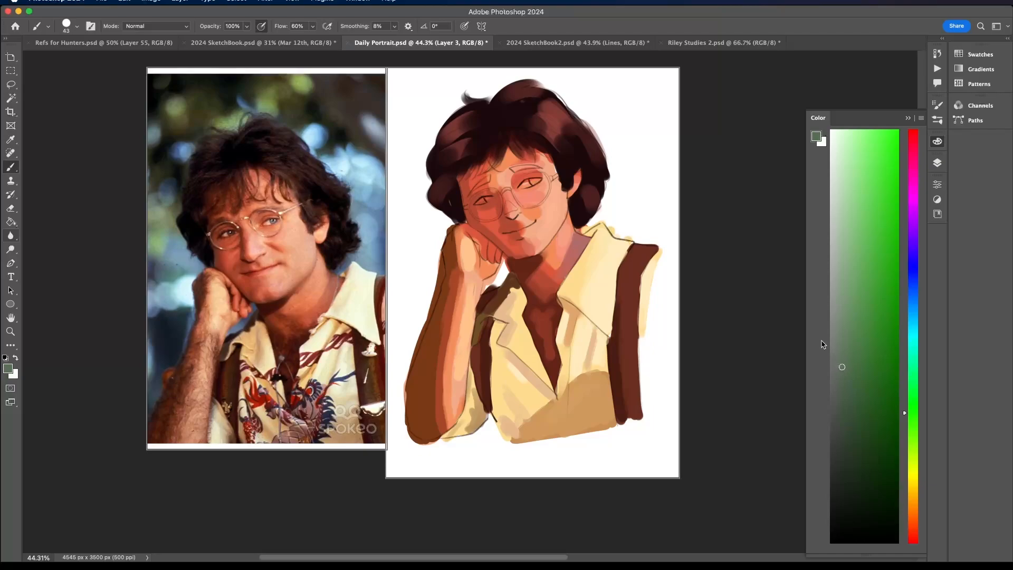
alt+click(623, 276)
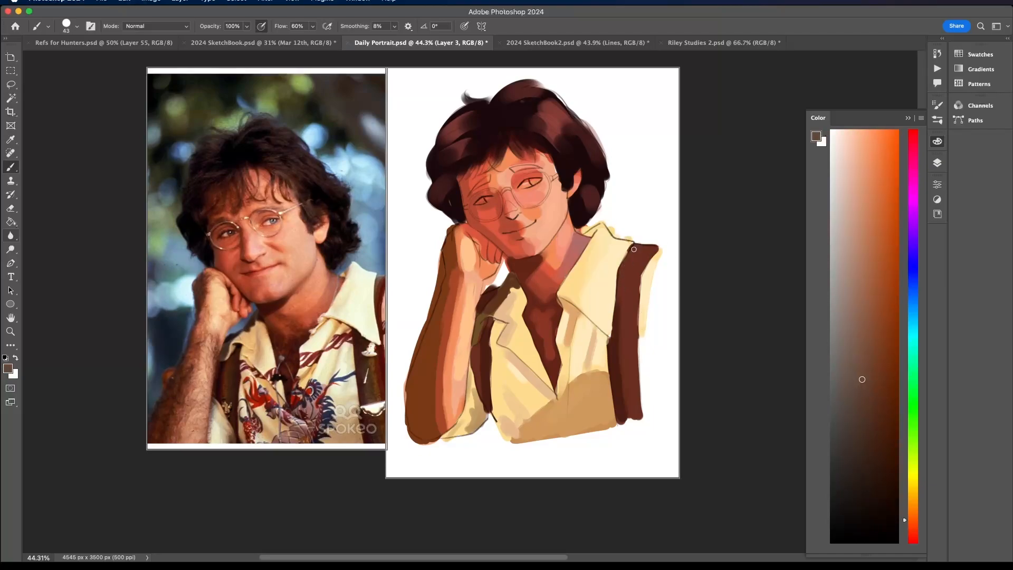
mouse_move(622, 298)
mouse_down()
mouse_move(623, 370)
mouse_move(622, 345)
mouse_up()
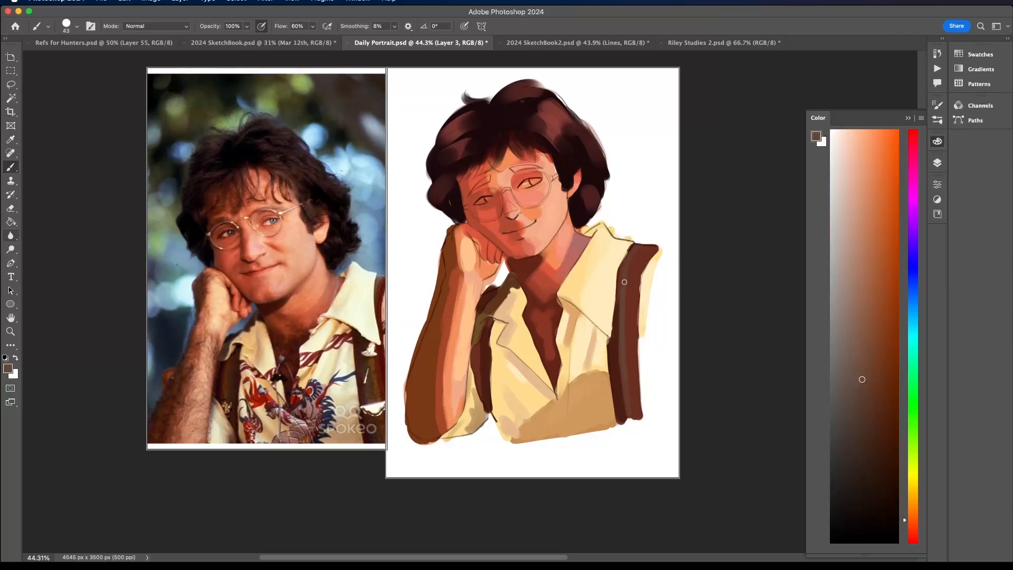
drag(625, 281, 621, 297)
drag(630, 252, 621, 321)
- Sample tan from the shirt shadow and paint a thin light-brown stripe along both suspenders
alt+click(587, 412)
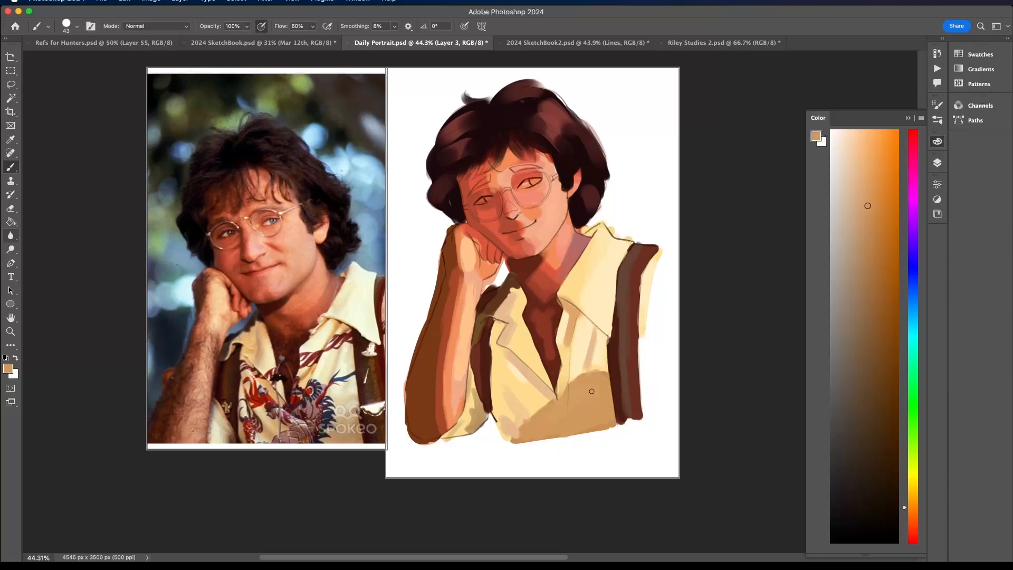
mouse_move(639, 247)
mouse_down()
mouse_move(631, 291)
mouse_move(633, 417)
mouse_up()
mouse_move(481, 345)
mouse_down()
mouse_move(483, 396)
mouse_move(481, 386)
mouse_up()
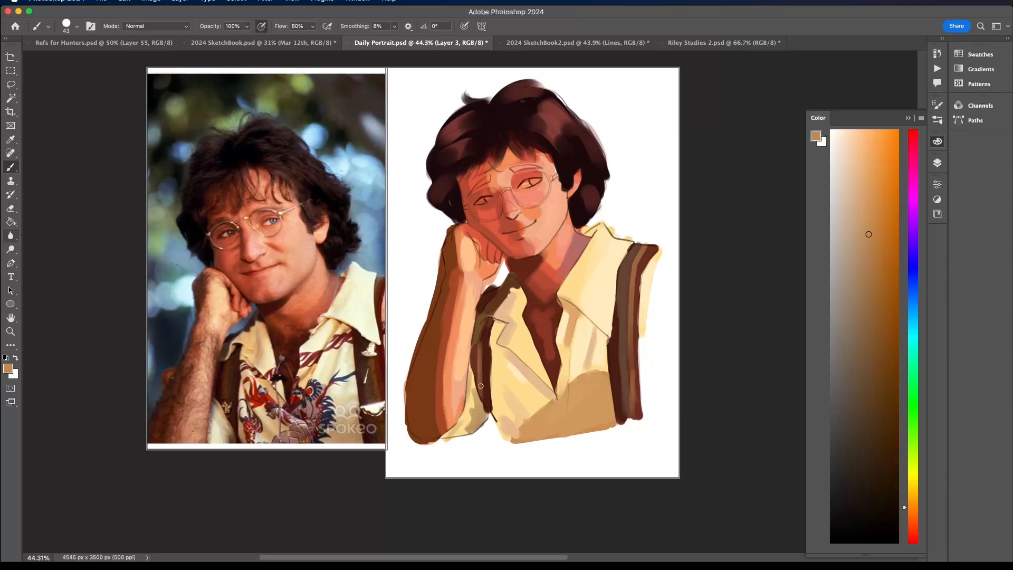
- Sample red from the face, darken it to a brownish red and shade around the near eye and its brow
scroll(495, 295, up, 6)
scroll(627, 292, down, 12)
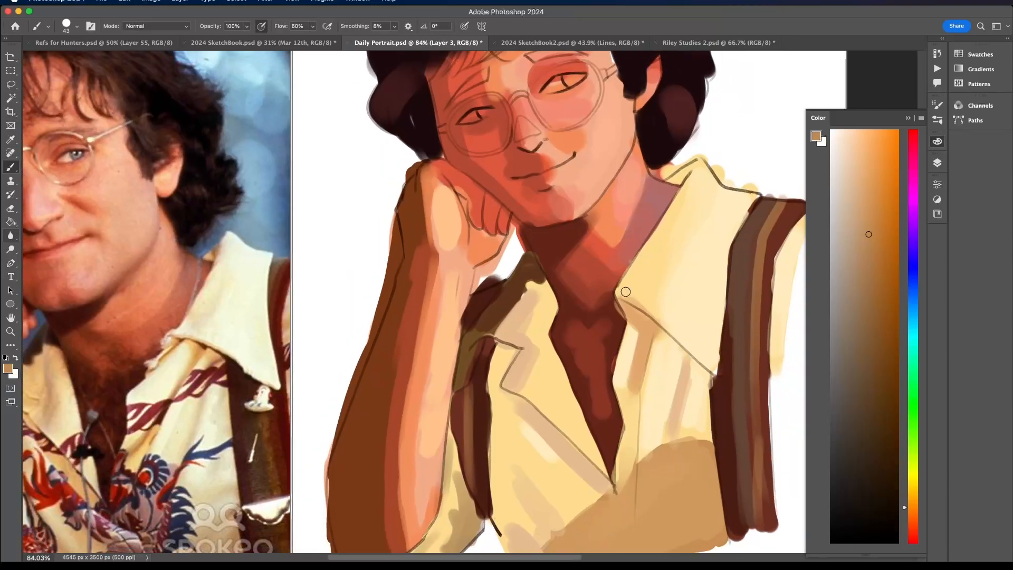
scroll(626, 292, down, 1)
key(super+0)
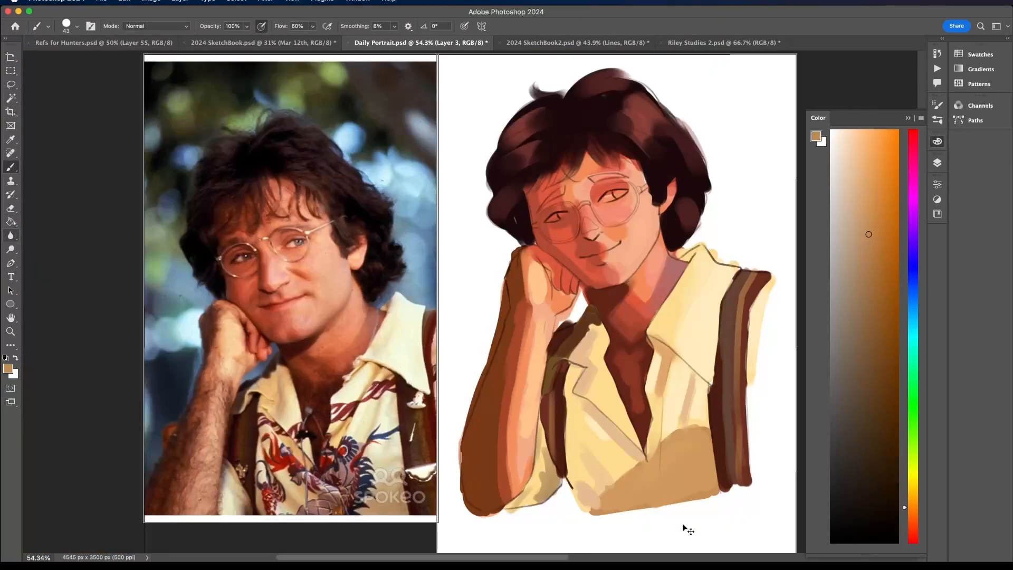
scroll(598, 411, right, 2)
scroll(599, 412, down, 1)
scroll(598, 411, down, 1)
scroll(598, 411, right, 1)
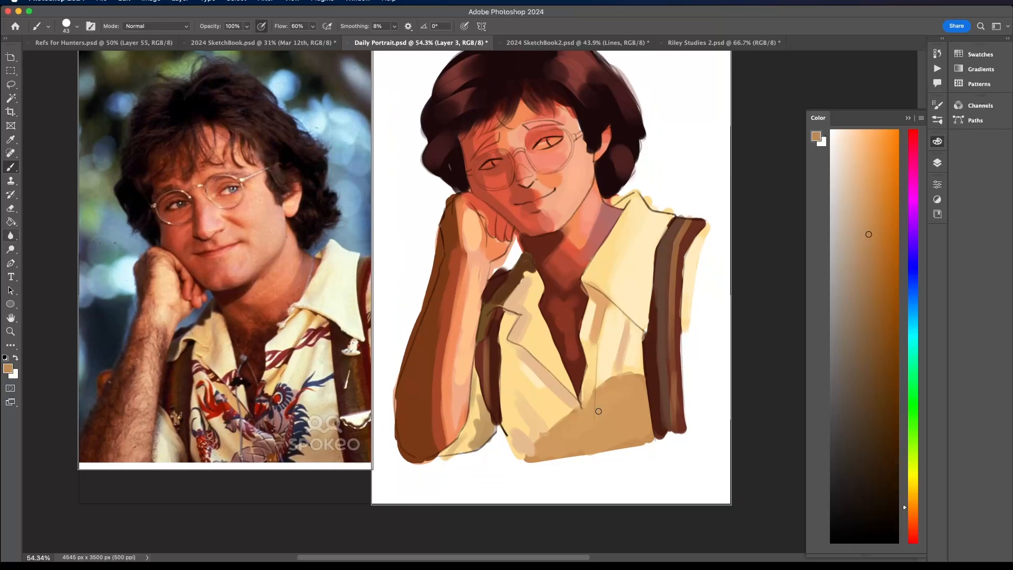
alt+click(578, 358)
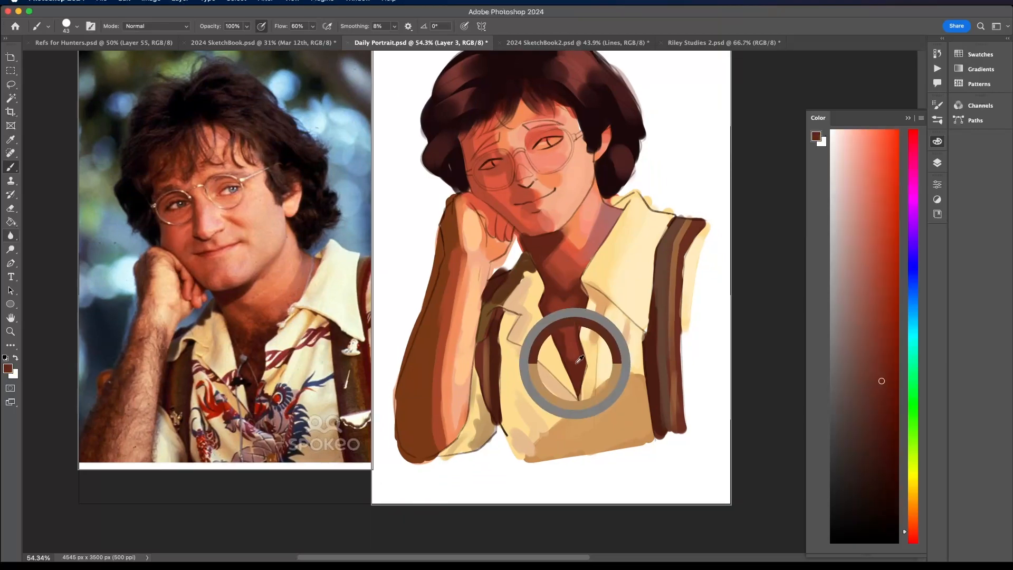
alt+click(511, 172)
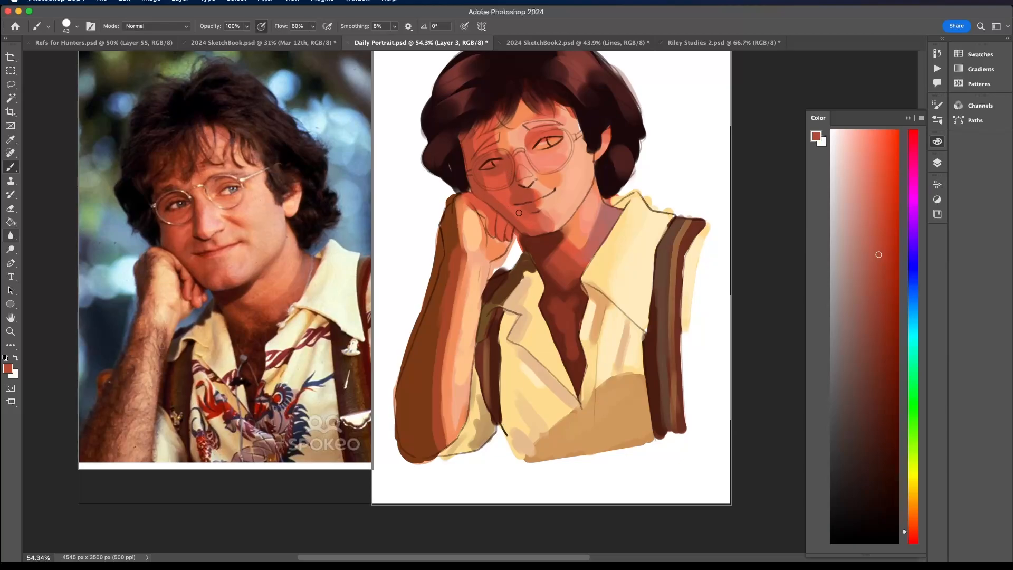
click(879, 285)
click(879, 321)
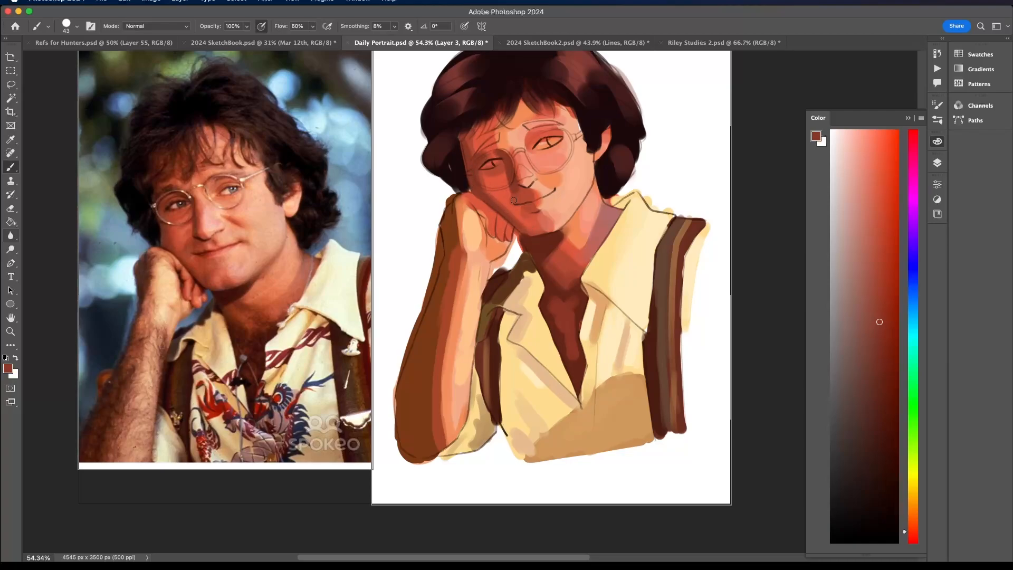
alt+click(488, 173)
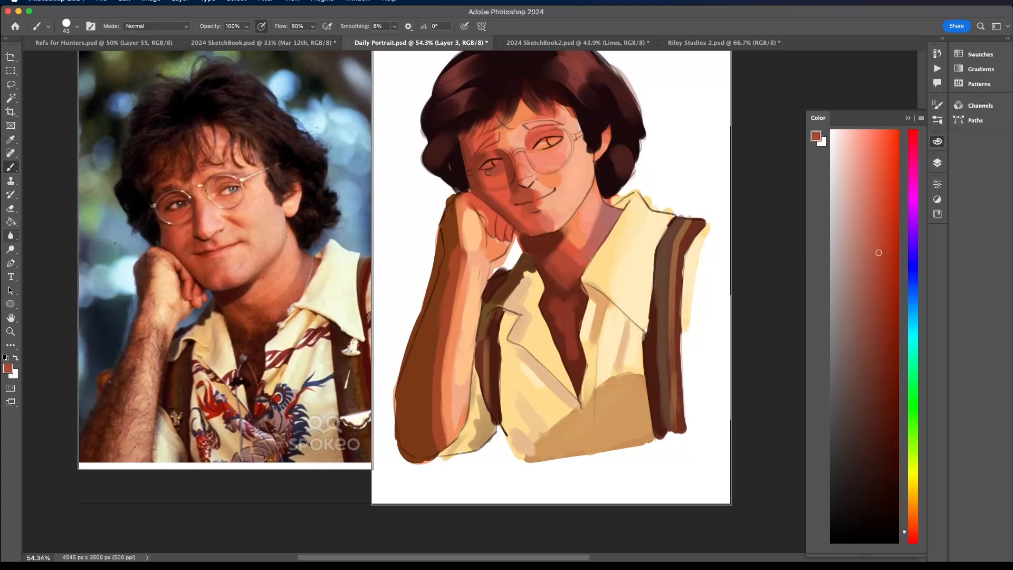
alt+click(490, 140)
drag(510, 139, 496, 141)
alt+click(485, 150)
- Sample orange-red skin tones and shade between the brows and across the forehead beneath the fringe
alt+click(531, 147)
alt+click(530, 134)
alt+click(531, 134)
alt+click(537, 134)
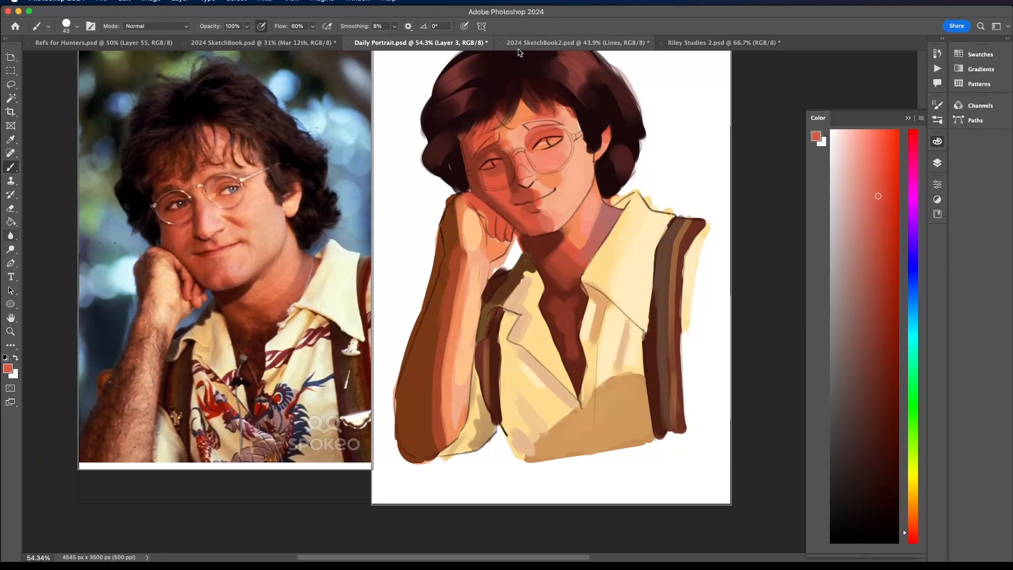
scroll(523, 105, up, 5)
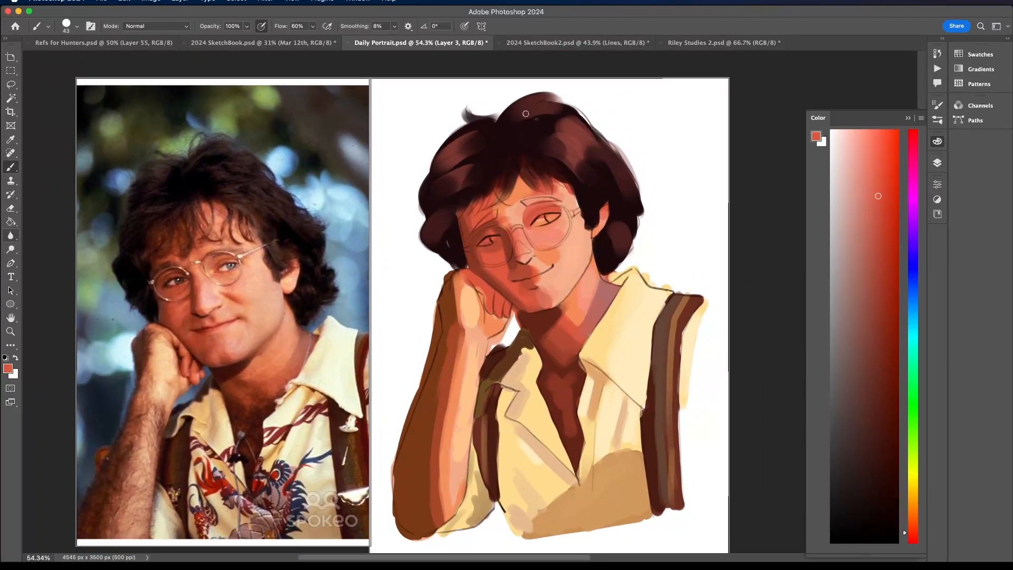
alt+click(483, 196)
drag(540, 180, 533, 169)
mouse_move(512, 170)
mouse_down()
mouse_move(500, 190)
mouse_move(546, 182)
mouse_up()
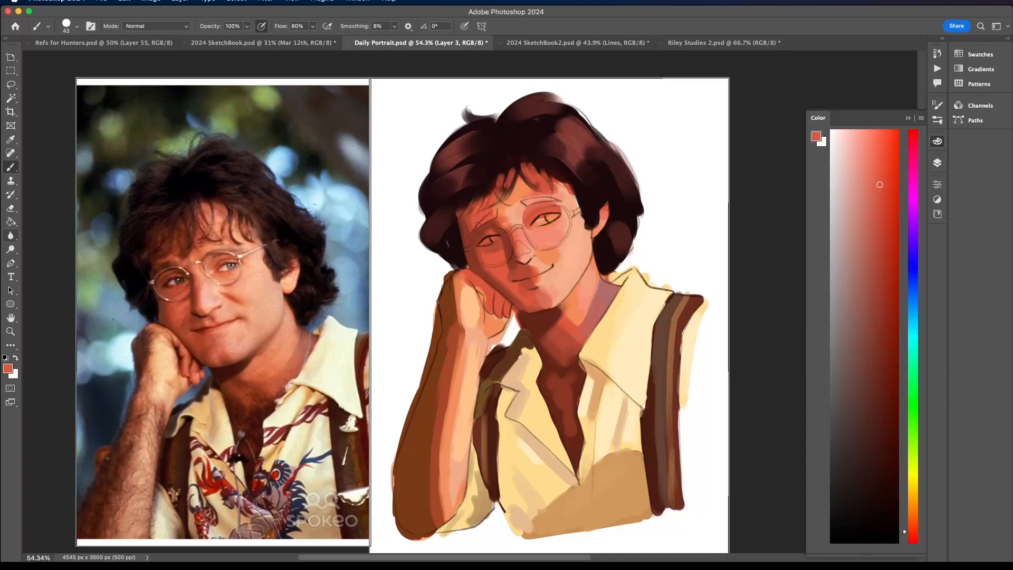
- Sample the facial shadow reds and shade the lips, the upper lip and the underside of the nose
alt+click(479, 251)
alt+click(526, 299)
alt+click(526, 292)
alt+click(525, 284)
alt+click(513, 284)
alt+click(520, 268)
alt+click(506, 252)
alt+click(517, 266)
alt+click(535, 270)
- Mix a lighter salmon tone and blend it between the nose and the smiling corner of the mouth
click(870, 169)
click(871, 198)
alt+click(540, 264)
alt+click(538, 268)
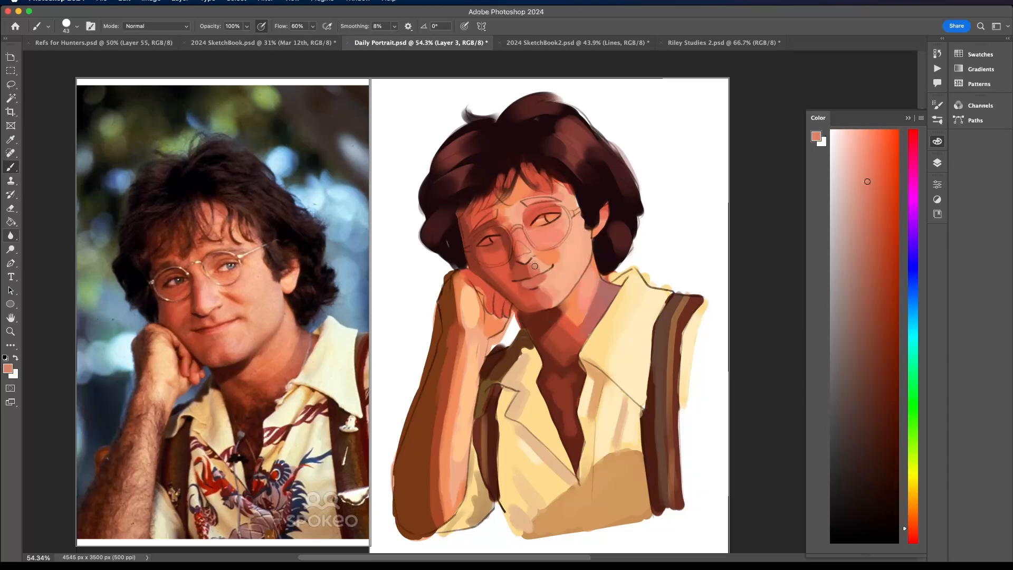
alt+click(545, 263)
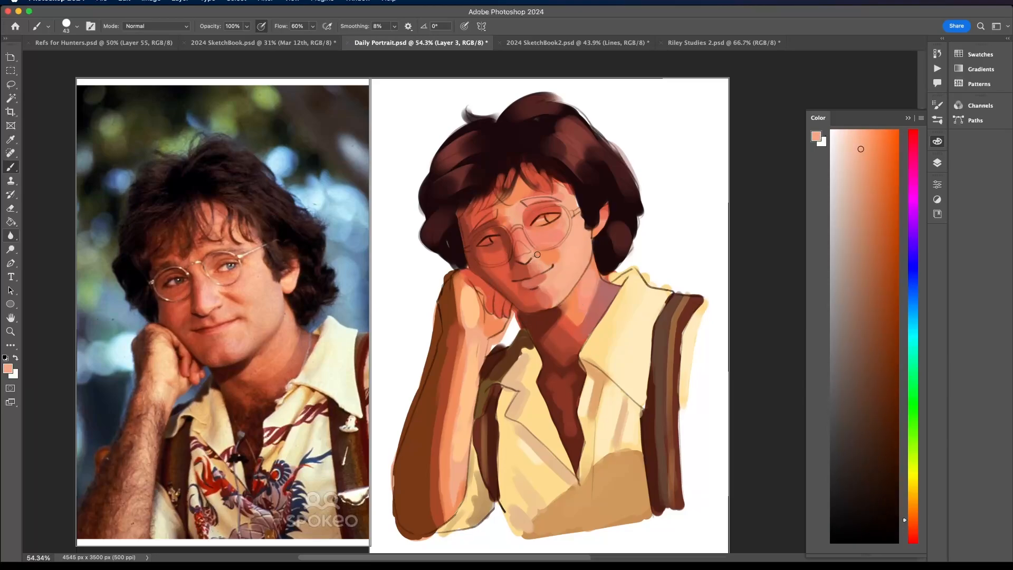
- Refine the nose bridge and the lower forehead between the brows with sampled red and orange skin tones
alt+click(518, 253)
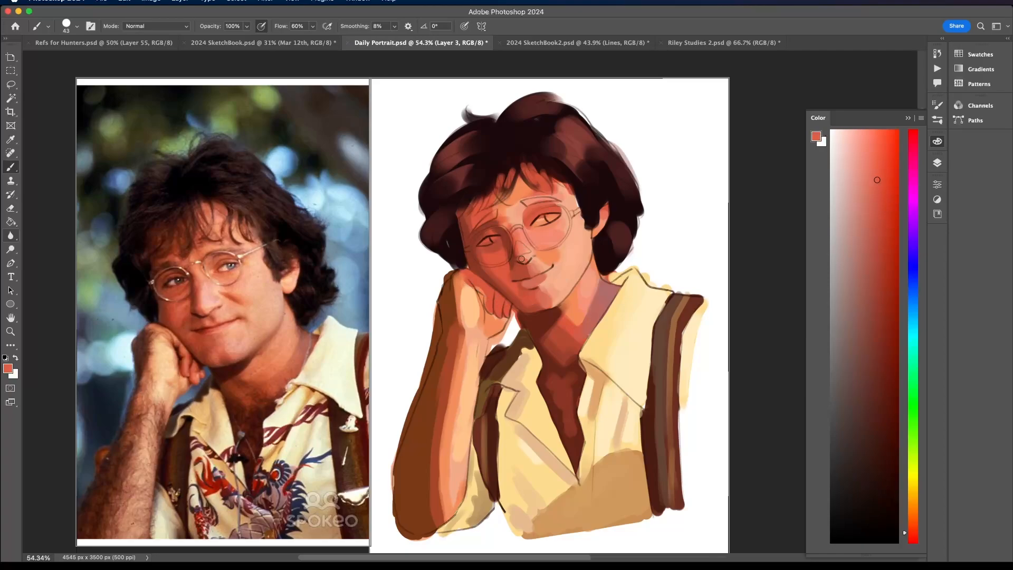
alt+click(500, 227)
alt+click(524, 247)
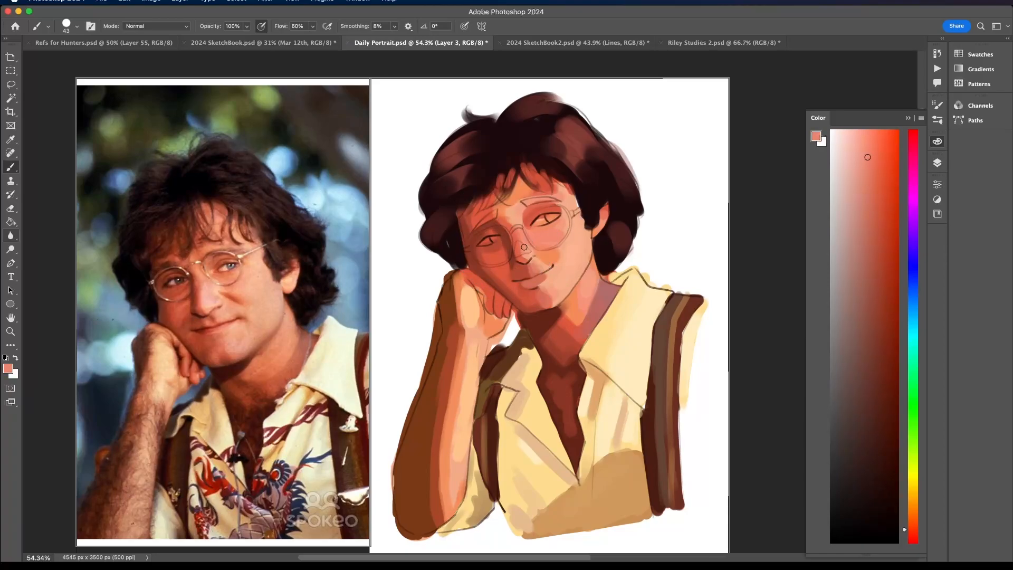
alt+click(517, 208)
alt+click(520, 193)
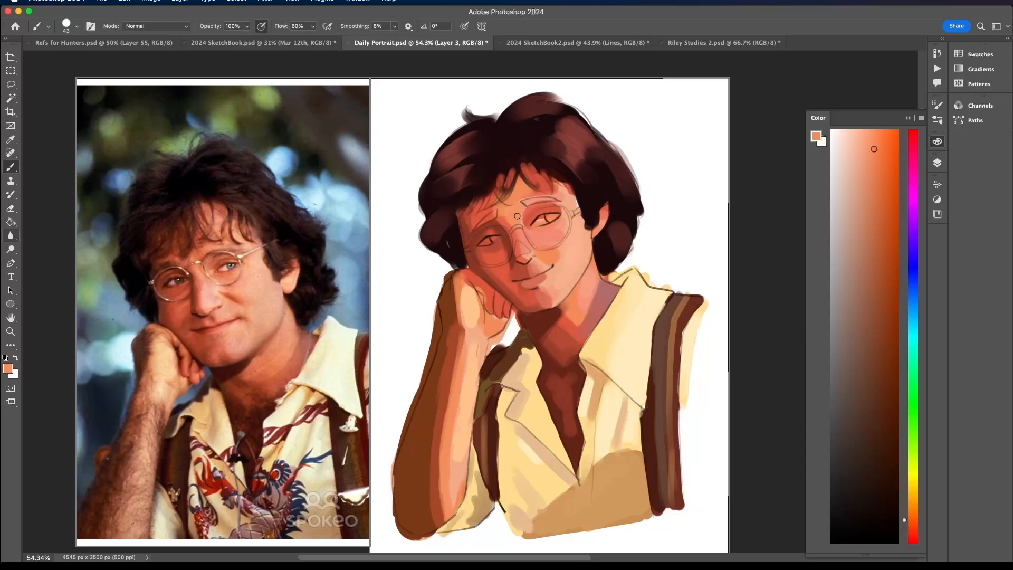
alt+click(492, 213)
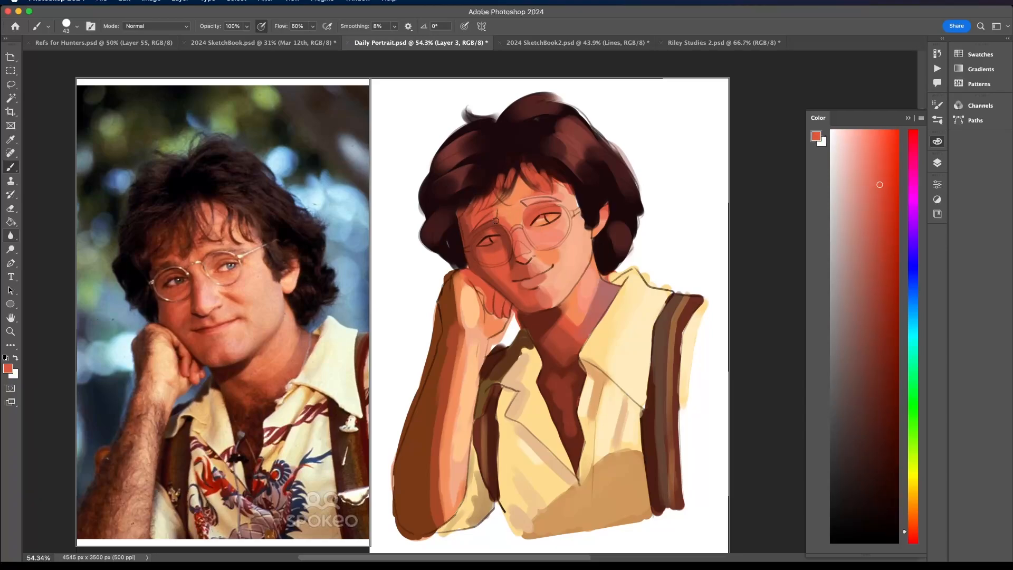
alt+click(503, 206)
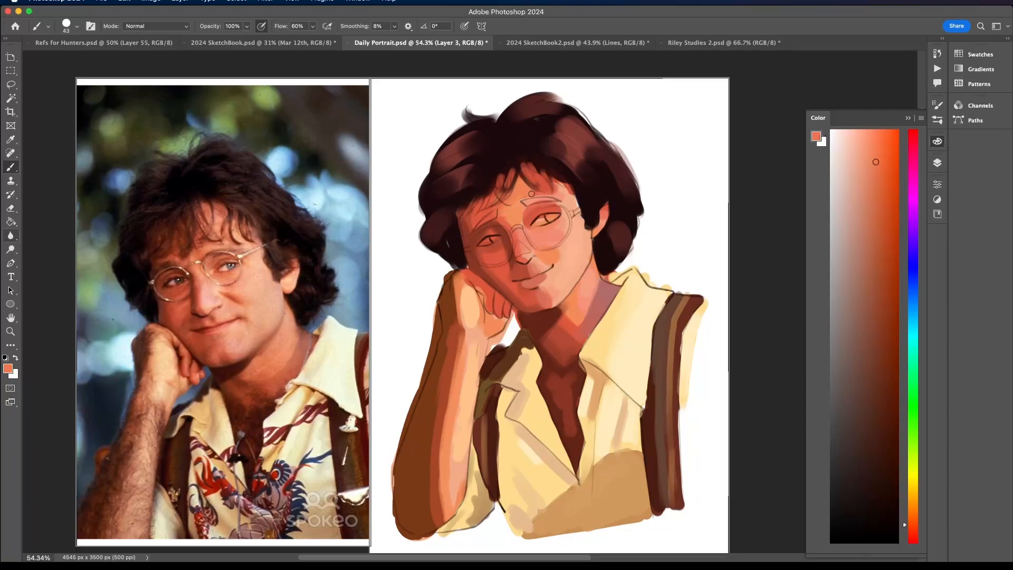
- Blend sampled peach and orange over the lit side of the nose and around the far eye's inner corner
alt+click(532, 247)
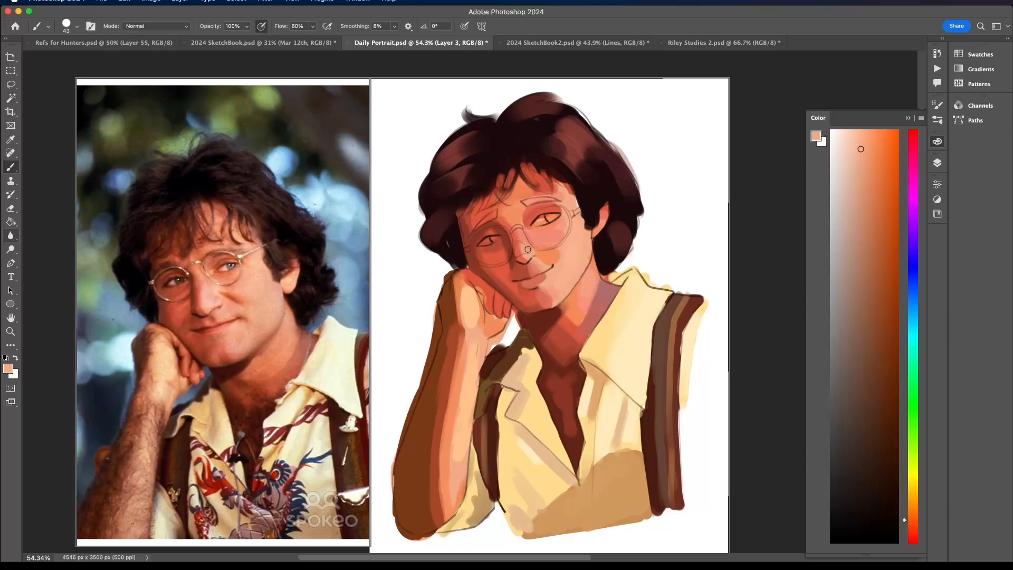
alt+click(549, 253)
alt+click(539, 234)
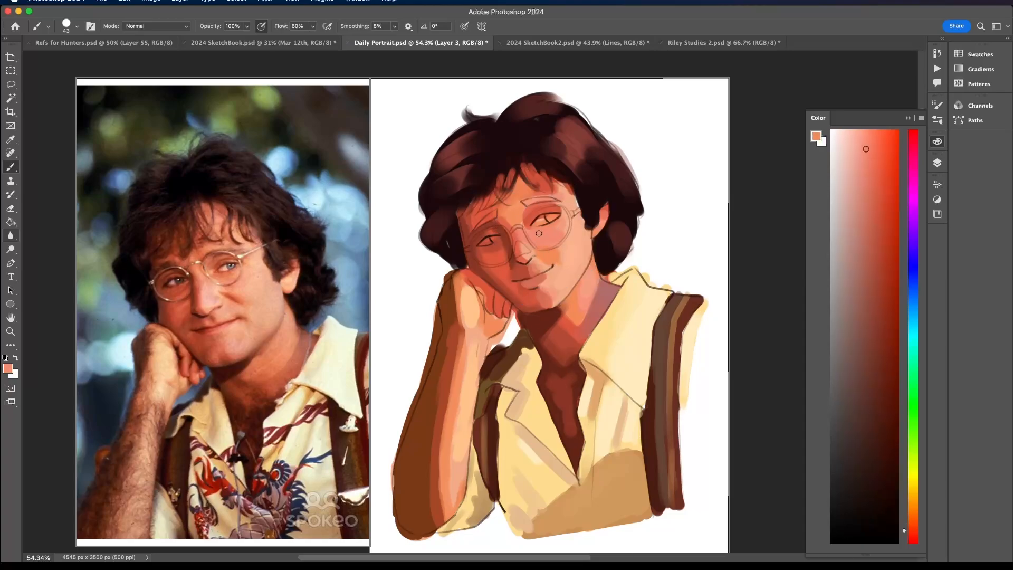
alt+click(537, 224)
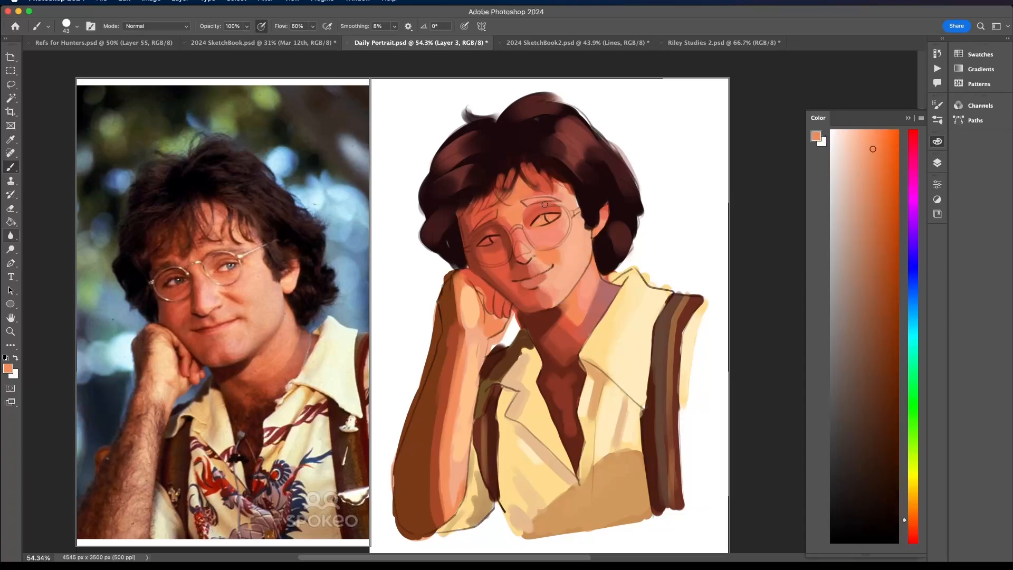
alt+click(536, 213)
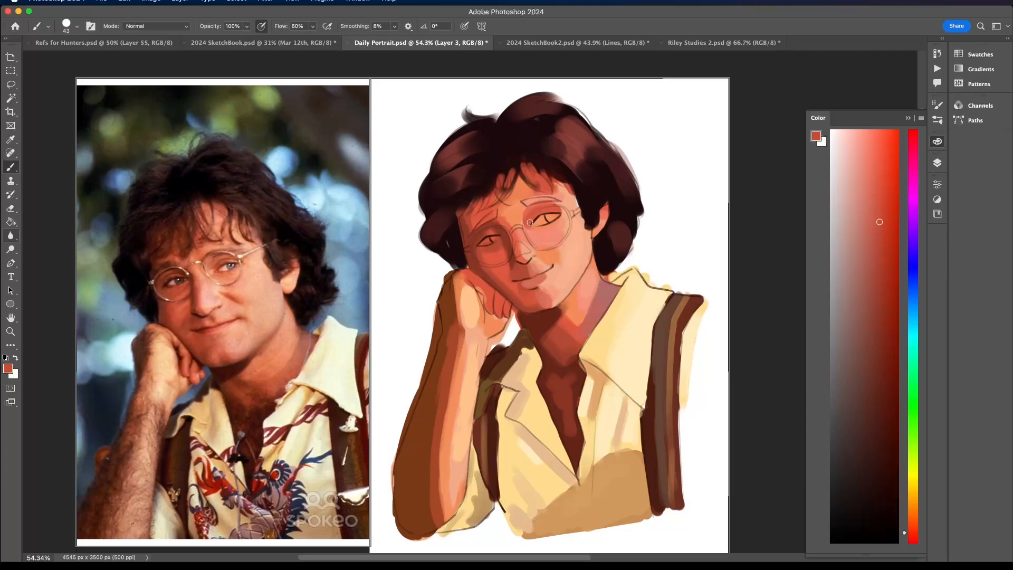
- Shade the far eye's upper lid with sampled red and touch up the skin around the brows
drag(552, 211, 554, 211)
alt+click(567, 227)
alt+click(519, 210)
alt+click(551, 206)
alt+click(492, 229)
- Sample light peach from the chin and cheek and brighten the skin around the smiling corner of the mouth
alt+click(551, 279)
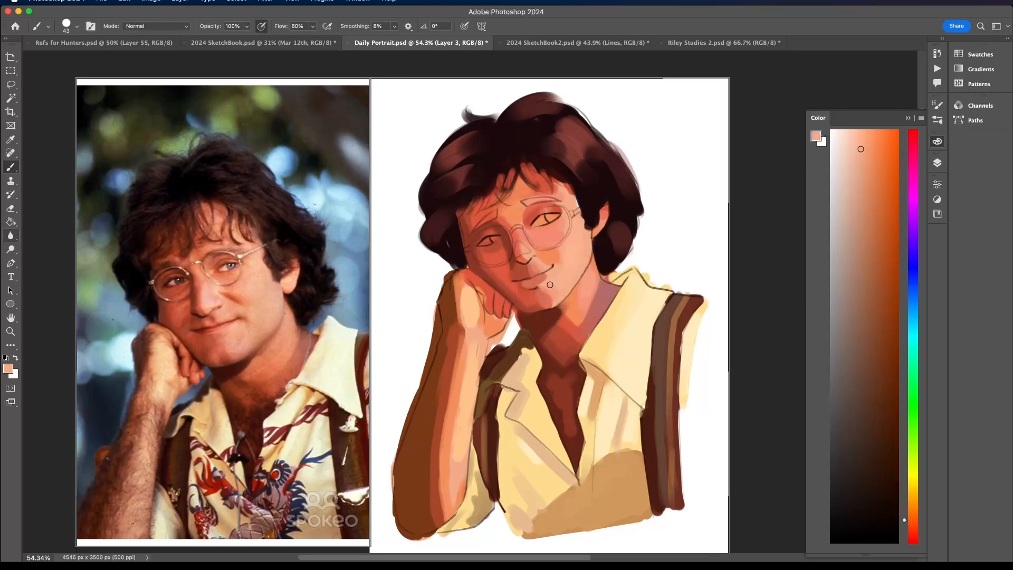
alt+click(551, 292)
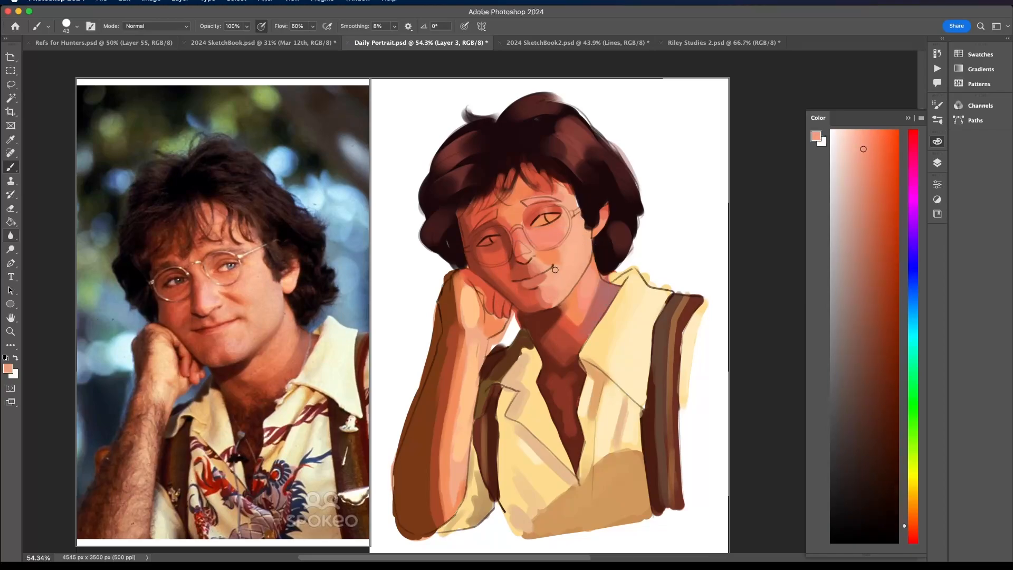
alt+click(553, 292)
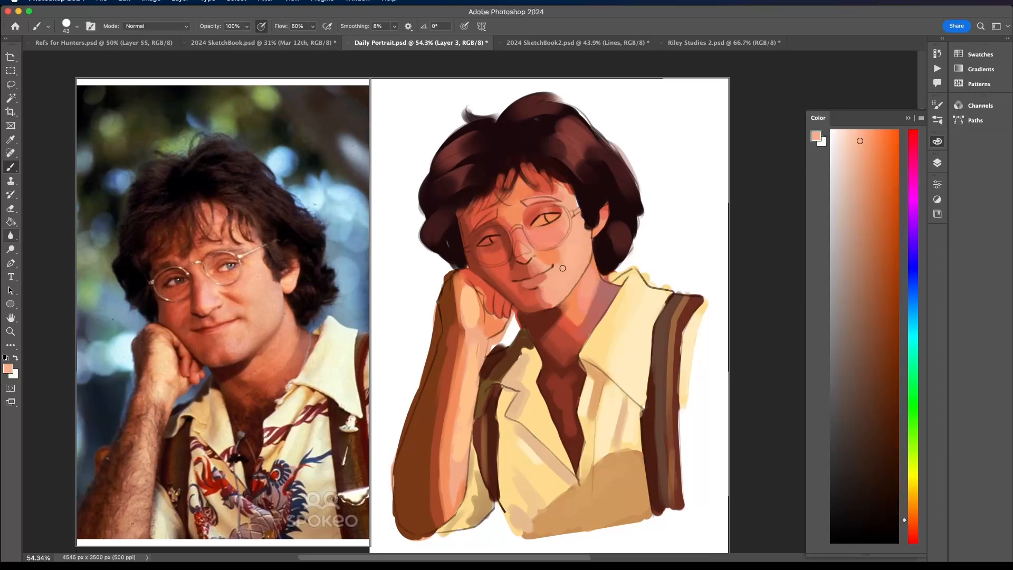
alt+click(565, 250)
- Sample red and orange tones and soften the smile fold running from the nose to the far cheek
alt+click(537, 258)
alt+click(543, 247)
alt+click(533, 219)
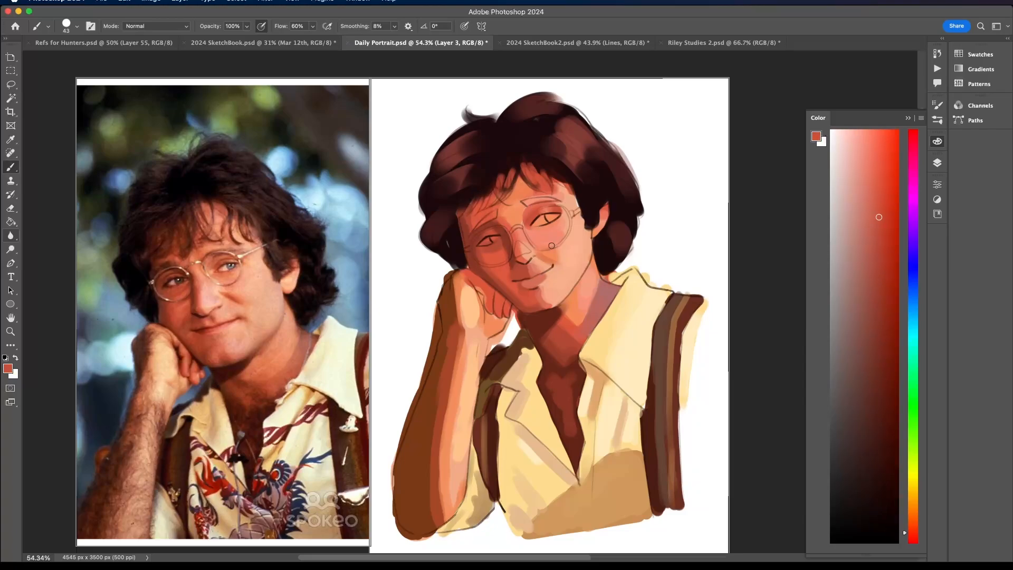
drag(537, 254, 557, 260)
alt+click(540, 251)
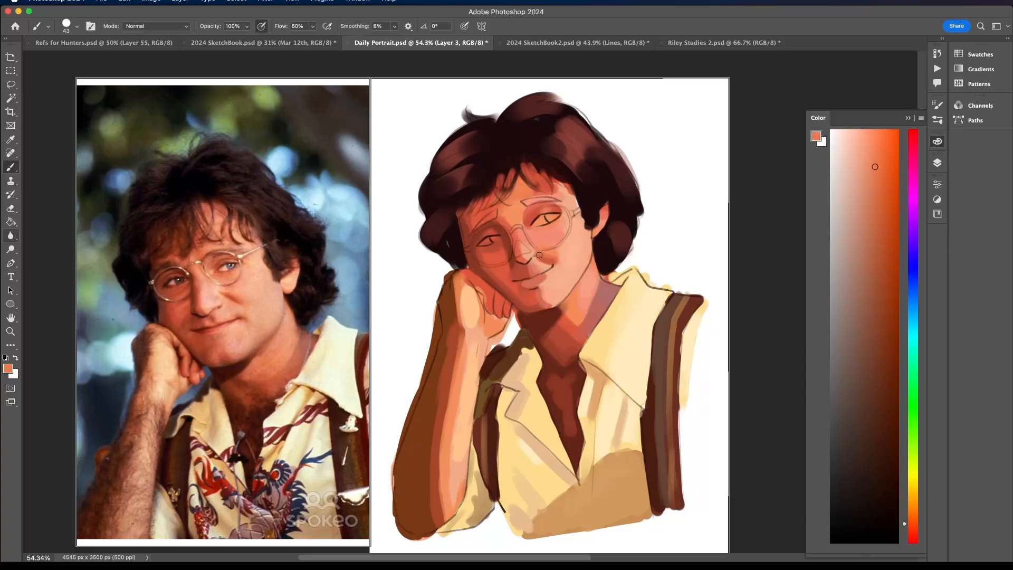
alt+click(549, 259)
alt+click(560, 248)
- Blend sampled peach and coral tones across the far cheek beneath the glasses lens
scroll(546, 251, down, 5)
scroll(579, 199, up, 2)
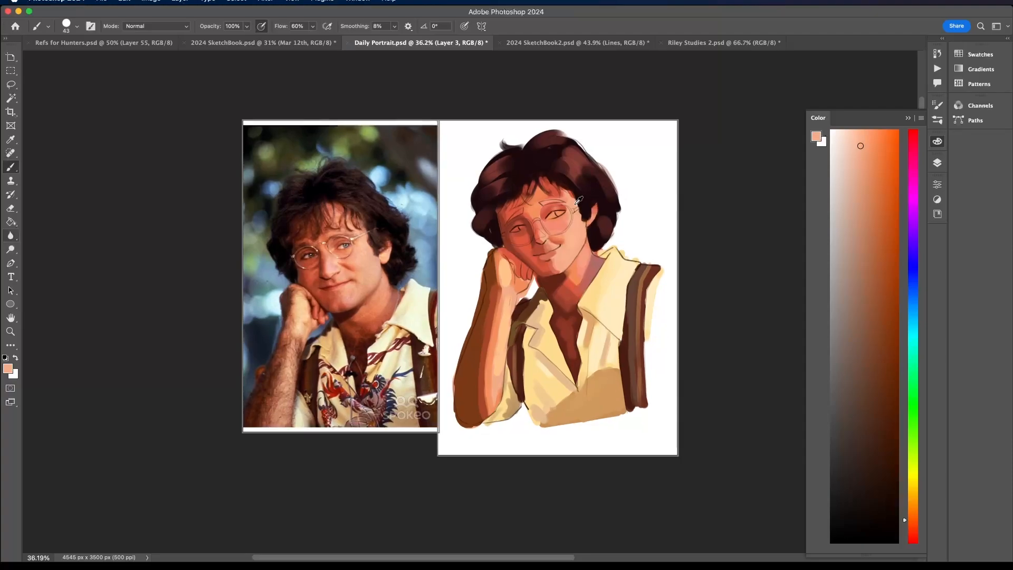
scroll(544, 249, up, 2)
alt+click(543, 251)
scroll(558, 258, down, 3)
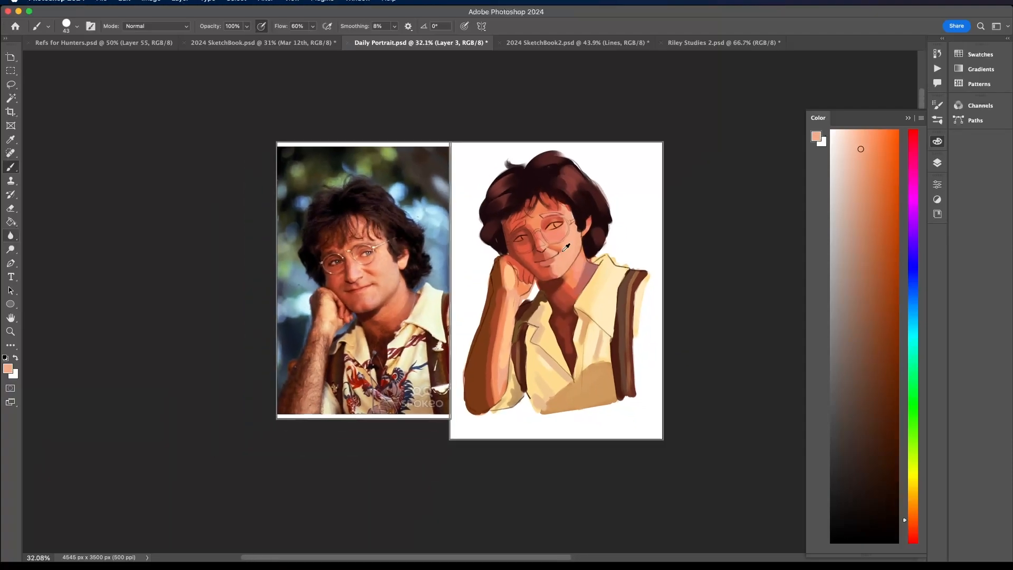
scroll(549, 248, up, 4)
alt+click(544, 242)
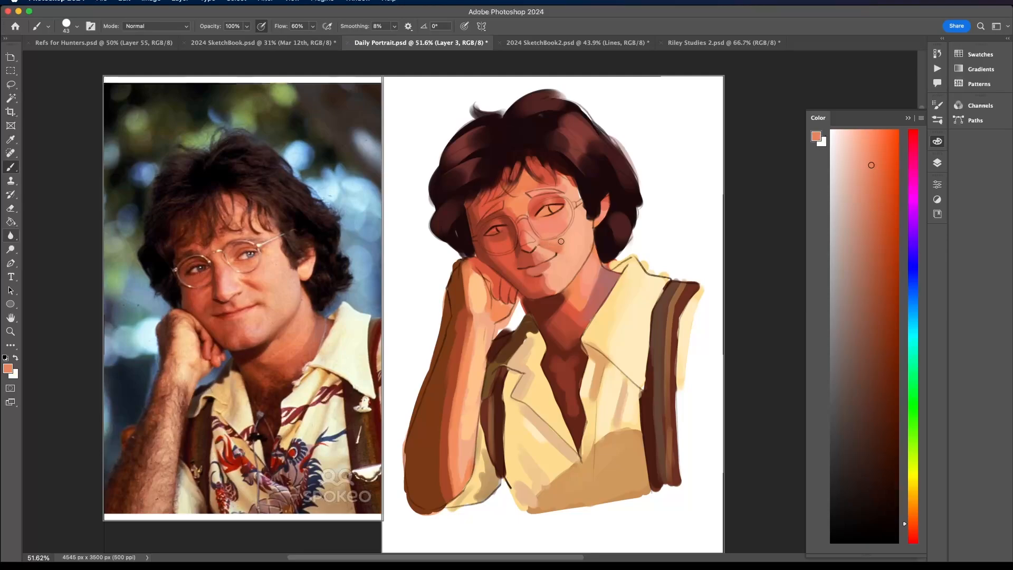
alt+click(561, 240)
alt+click(538, 235)
alt+click(557, 269)
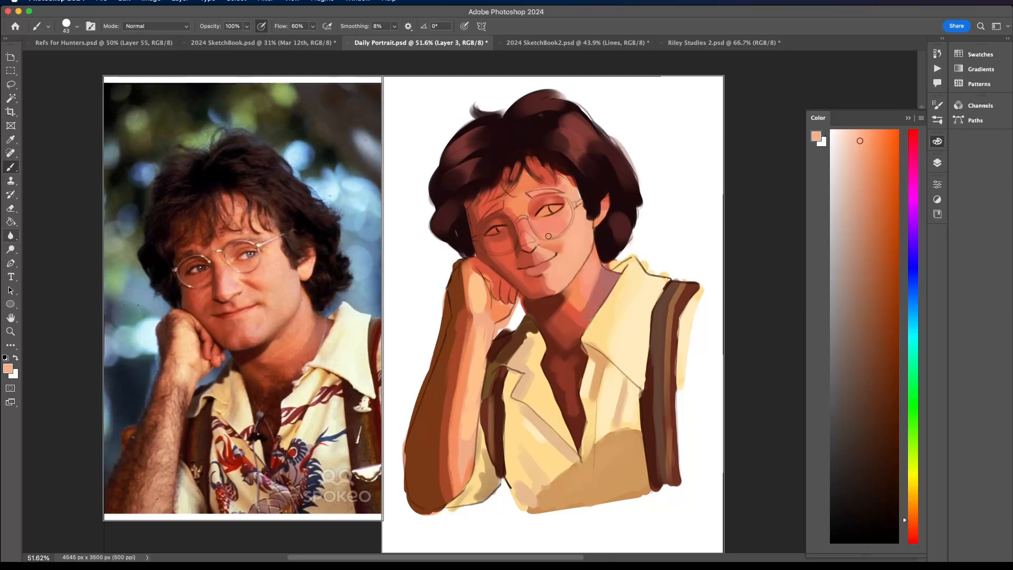
alt+click(526, 284)
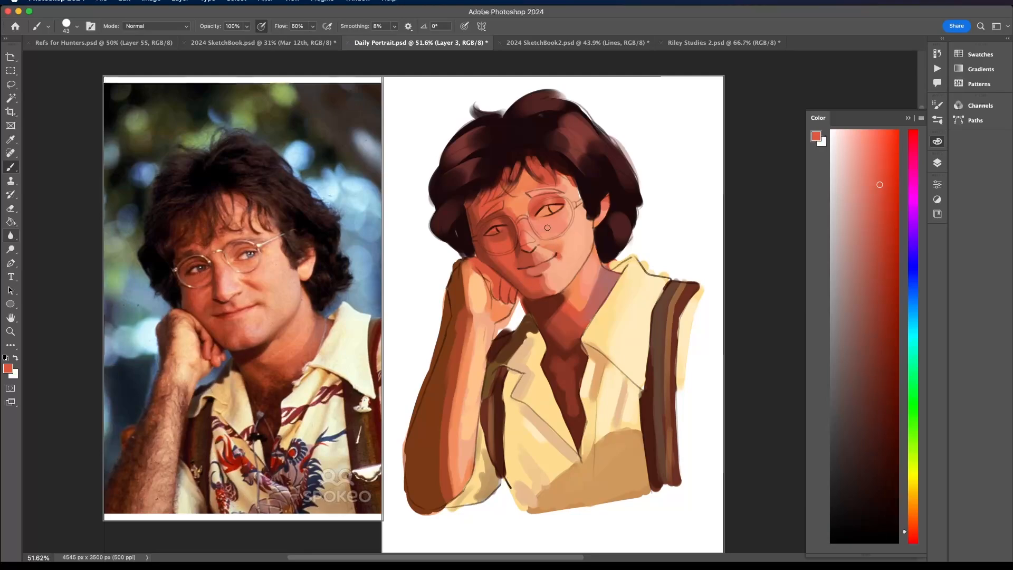
alt+click(555, 243)
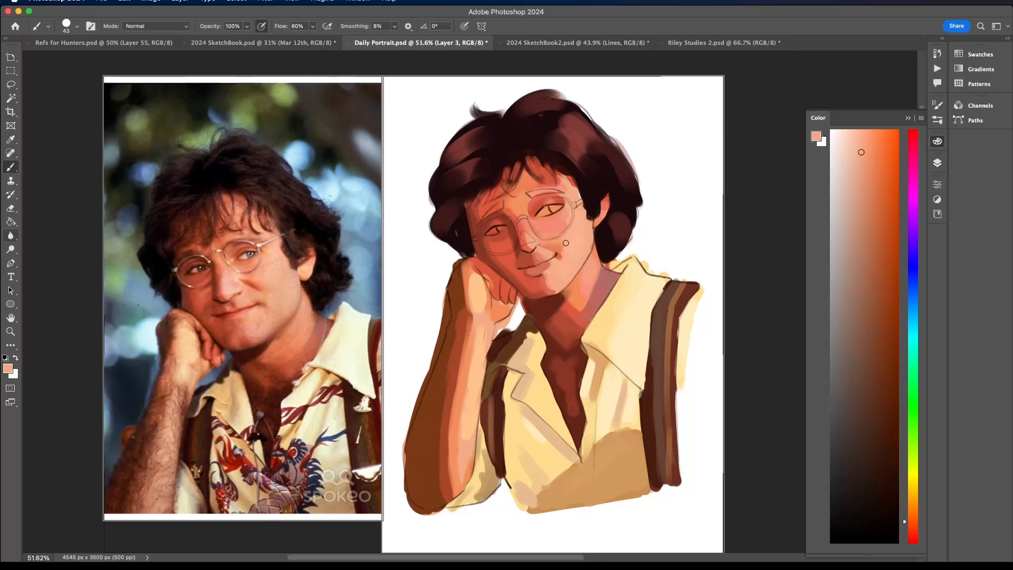
- Sample the chin's coral red and soften the shading below the lower lip and across the chin
alt+click(546, 276)
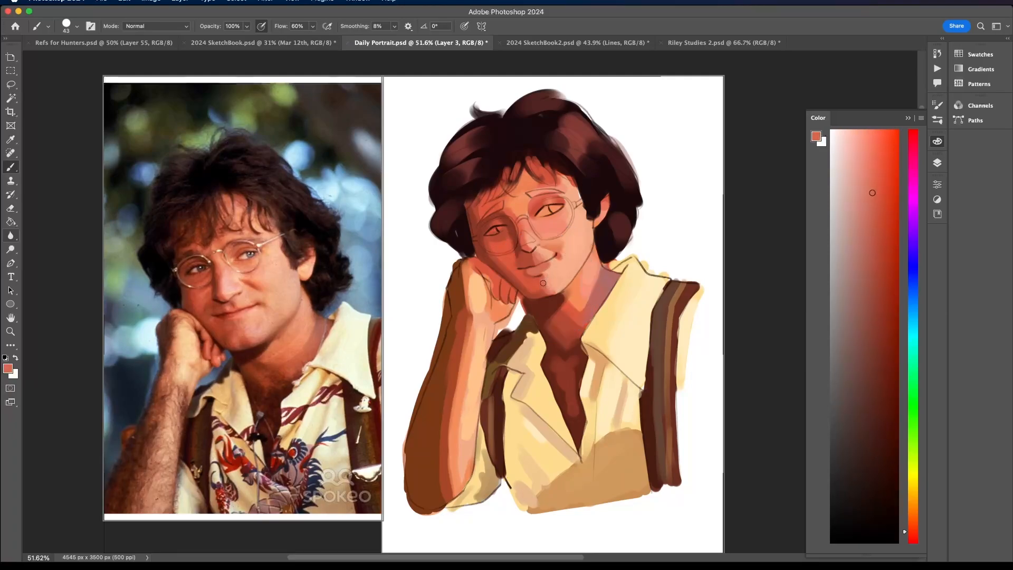
alt+click(544, 277)
alt+click(546, 287)
- Pick a lighter peach and brighten the near cheek, touching up its edge by the ear and jaw with sampled red and orange
alt+click(579, 265)
alt+click(585, 236)
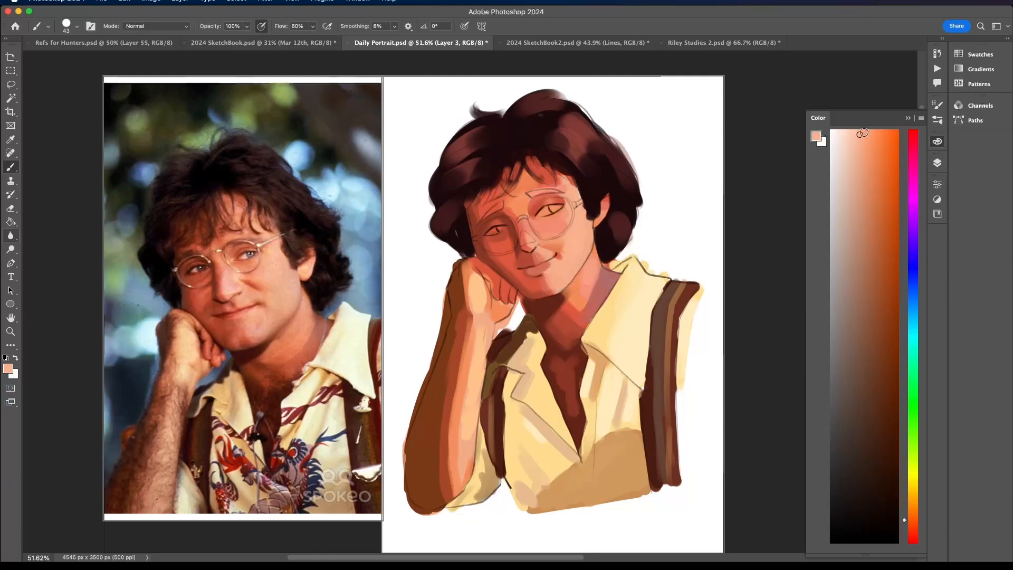
click(869, 134)
alt+click(583, 230)
alt+click(604, 203)
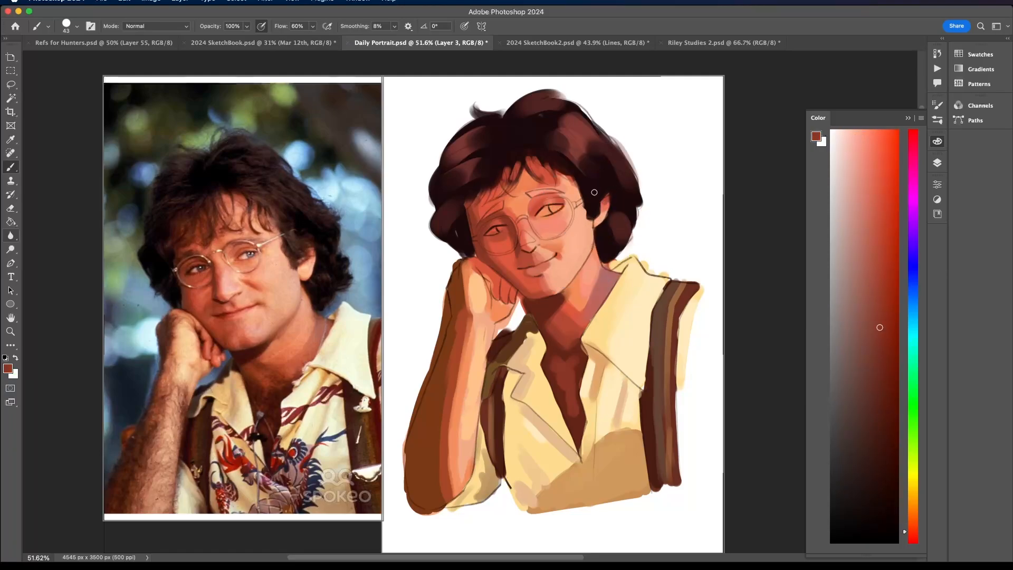
alt+click(596, 249)
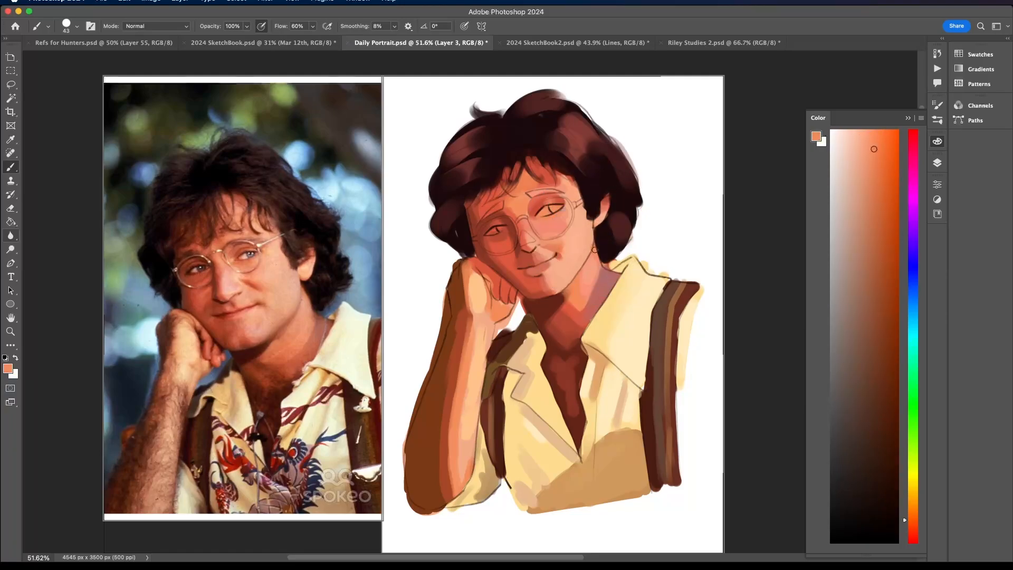
- Sample the dark red-brown under the chin and deepen the neck shadow and the chest in the shirt opening
alt+click(548, 305)
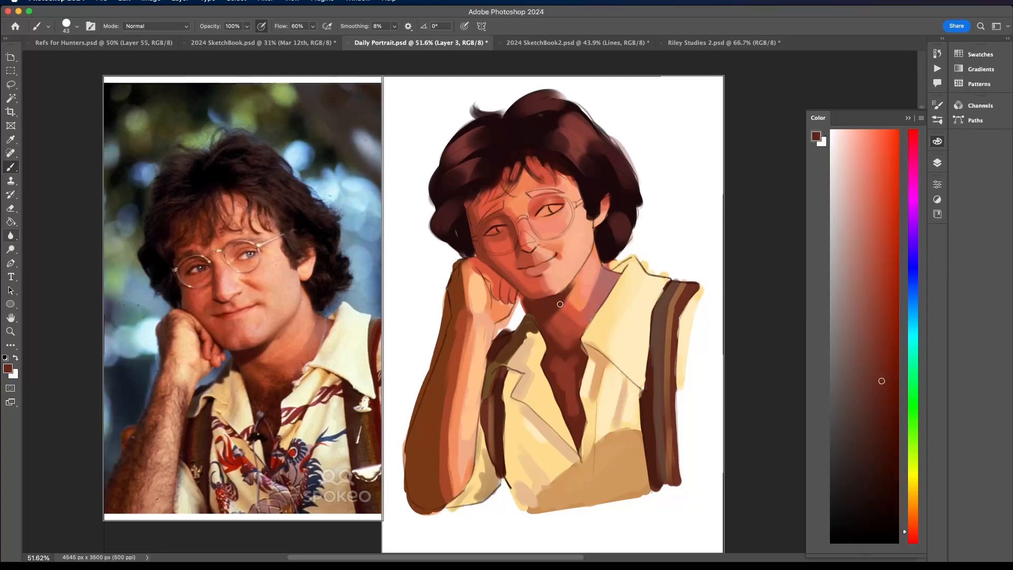
alt+click(561, 390)
drag(570, 408, 573, 383)
alt+click(564, 375)
alt+click(557, 351)
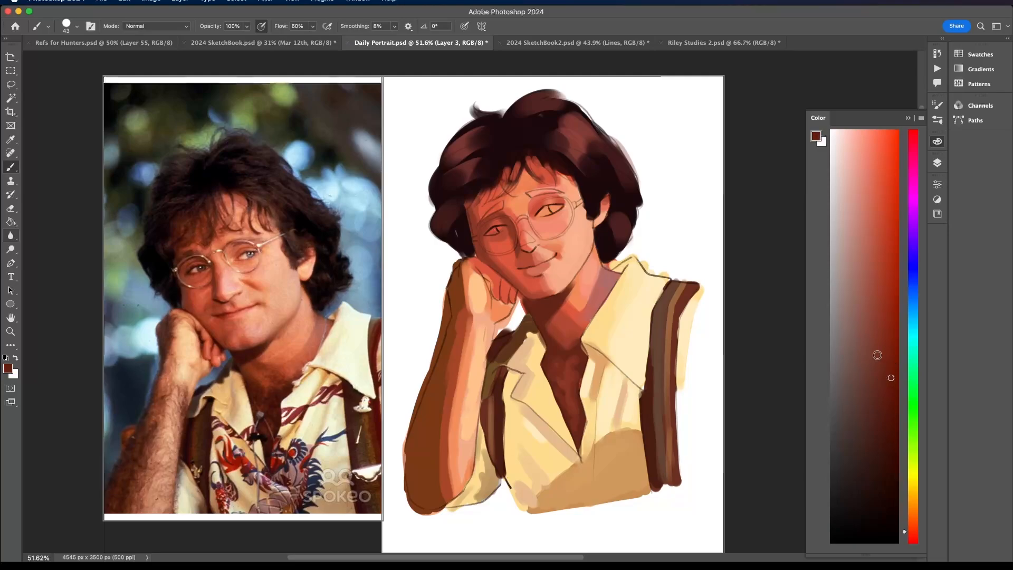
- Pick a muted red and tint the lower lip, softening it with a lighter coral pink
alt+click(553, 263)
click(877, 269)
drag(532, 271, 547, 263)
alt+click(541, 253)
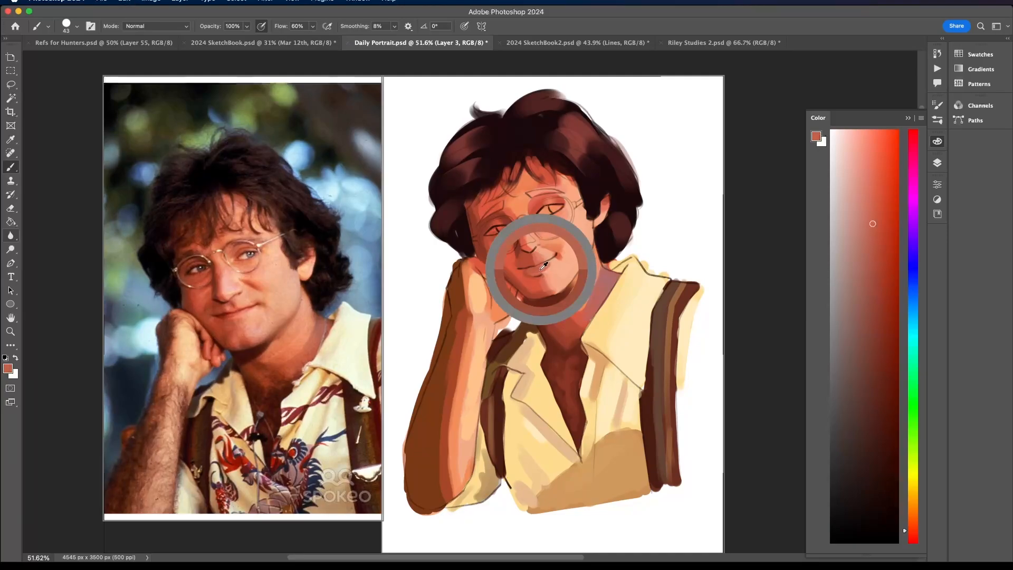
click(868, 173)
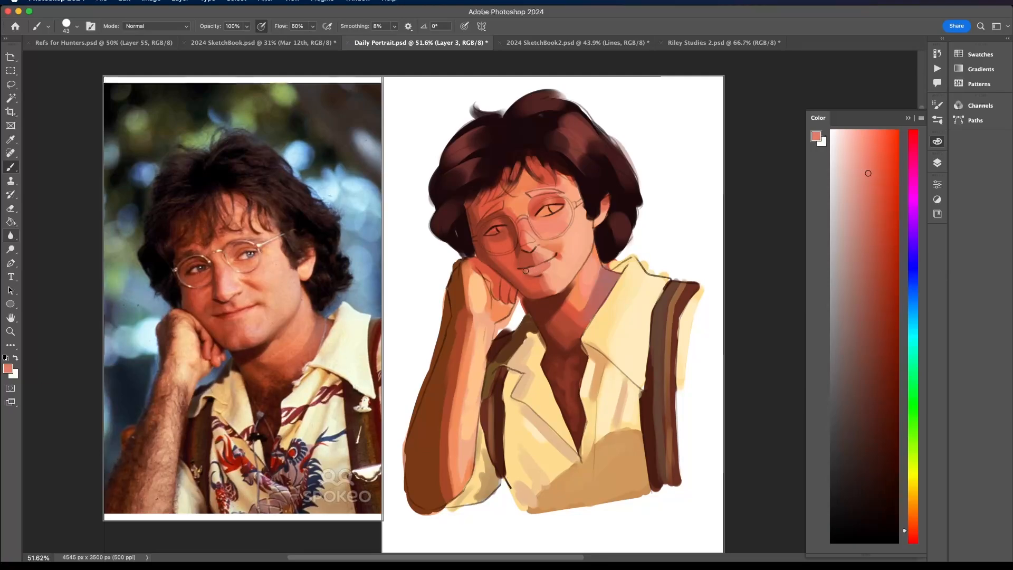
scroll(537, 252, up, 3)
- Choose a more saturated red and strengthen the color at the far side of the lips
click(876, 229)
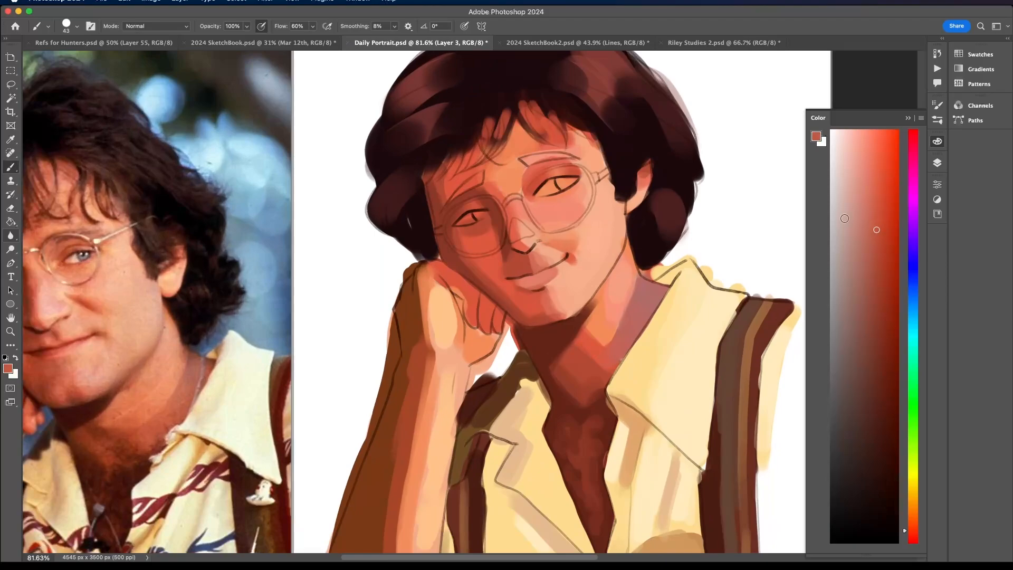
click(889, 229)
mouse_move(524, 283)
mouse_down()
mouse_move(538, 276)
mouse_move(518, 286)
mouse_up()
alt+click(527, 281)
scroll(552, 254, down, 1)
scroll(556, 249, down, 3)
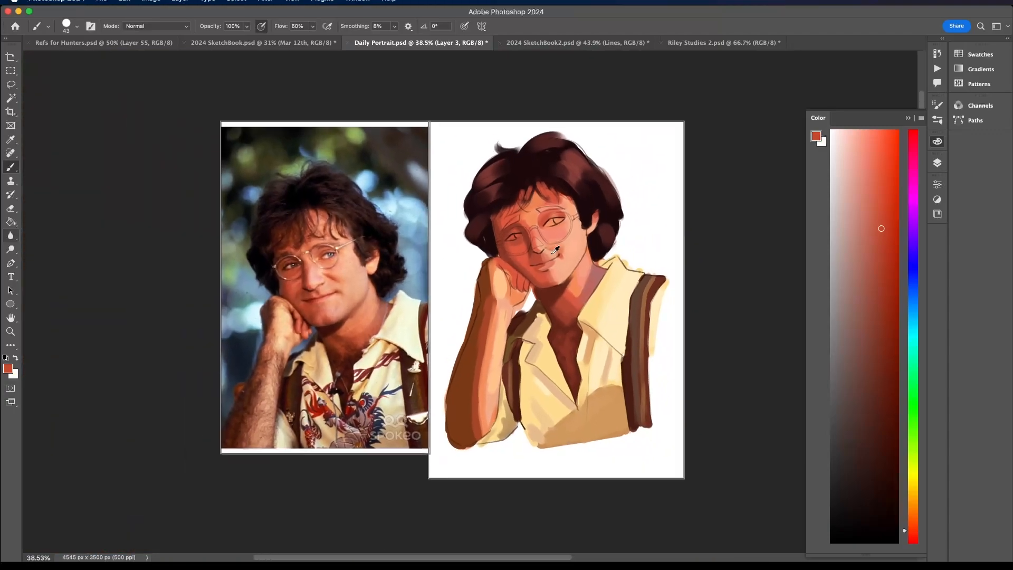
scroll(581, 305, up, 5)
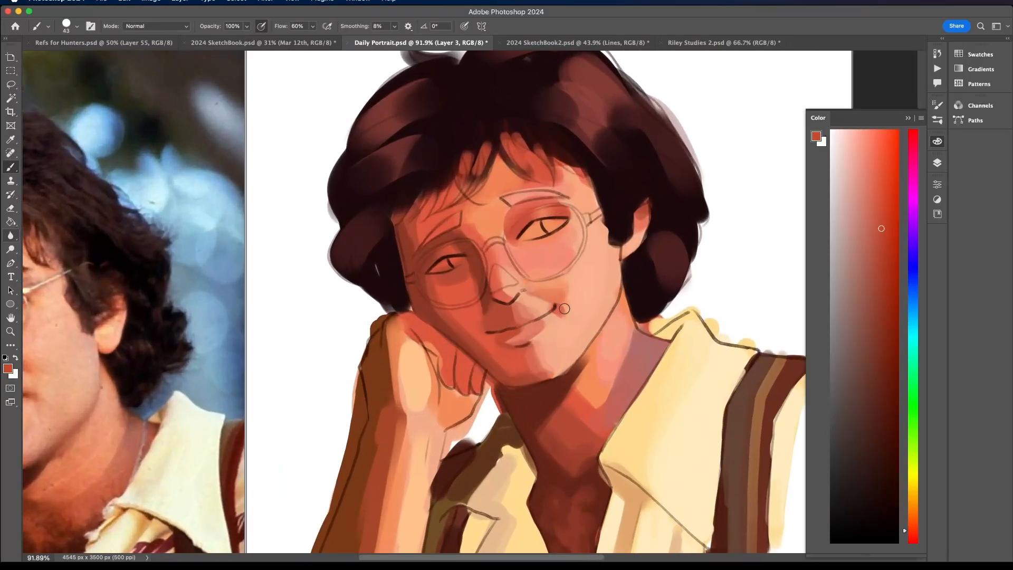
- Shift the hue toward pure red and blend the lip color with sampled coral up to the smiling corner
drag(912, 525, 900, 559)
drag(506, 337, 535, 330)
alt+click(529, 330)
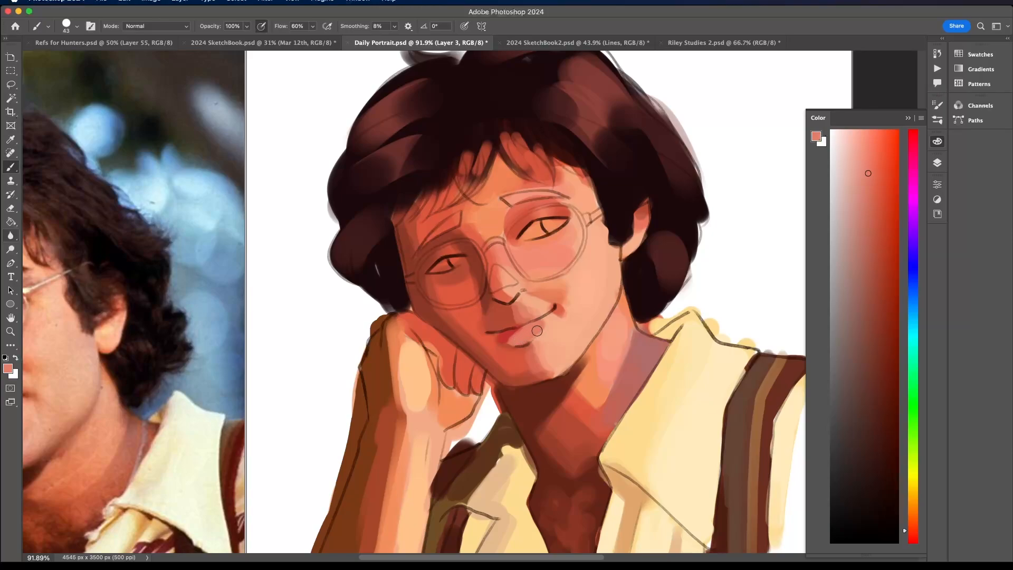
alt+click(549, 324)
scroll(550, 327, down, 5)
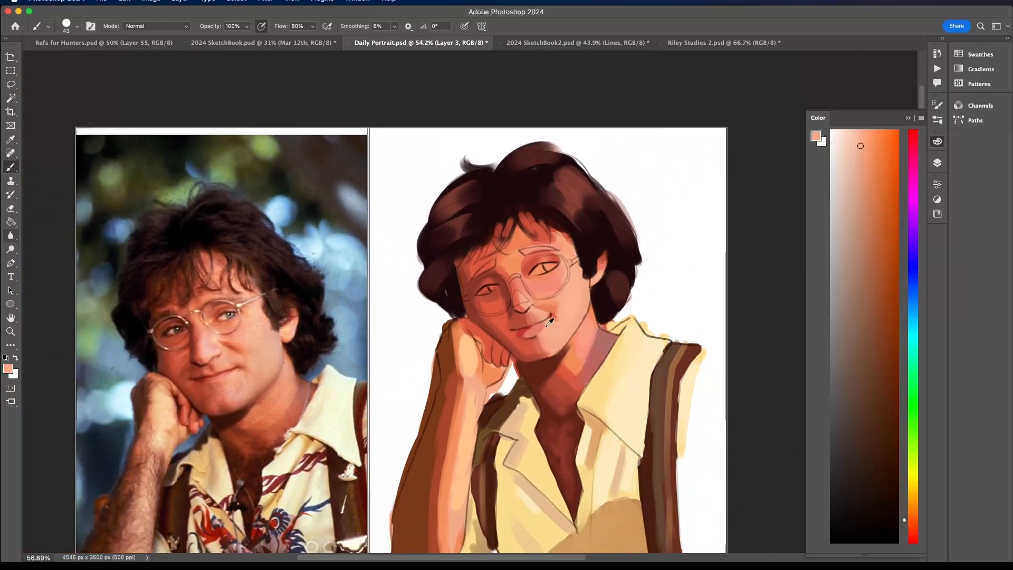
scroll(527, 286, up, 5)
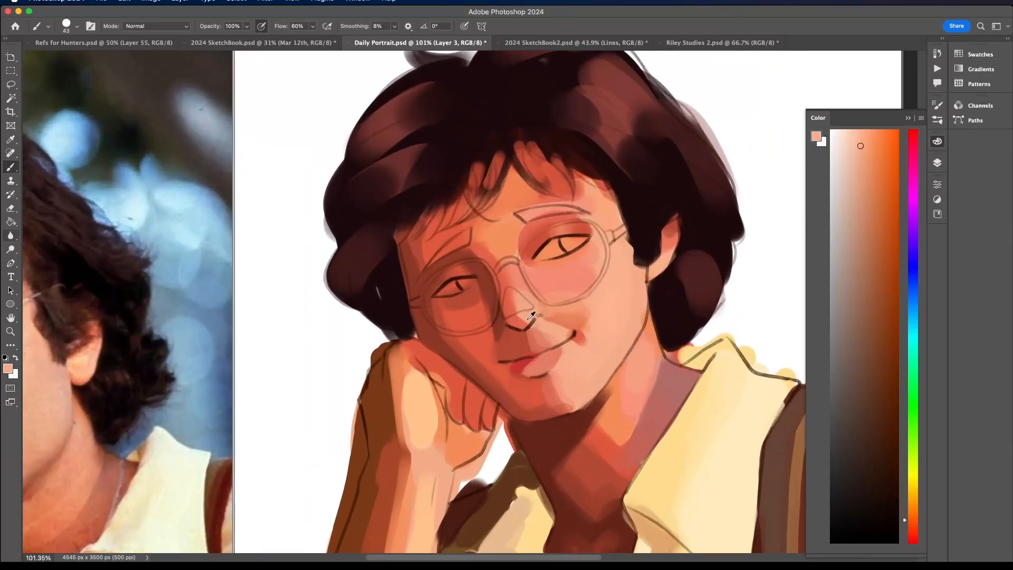
- Pick a dark red and shade the upper lip from the far corner of the mouth
alt+click(527, 357)
click(878, 324)
mouse_move(523, 362)
mouse_down()
mouse_move(517, 367)
mouse_move(541, 363)
mouse_up()
alt+click(549, 354)
alt+click(519, 367)
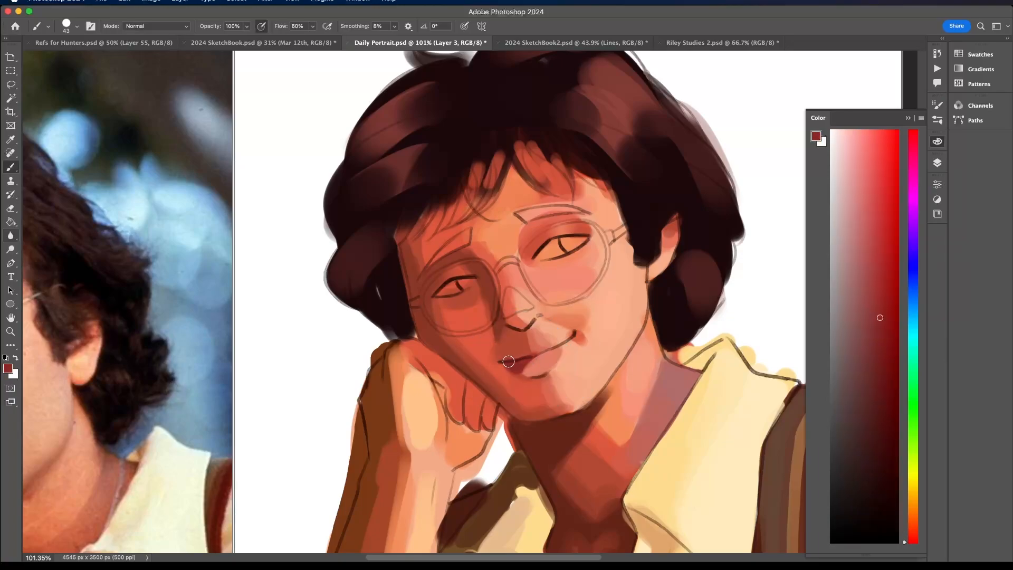
- Reduce the brush size to 23 px and refine the dark red upper lip along the mouth line
click(77, 26)
drag(74, 58, 63, 58)
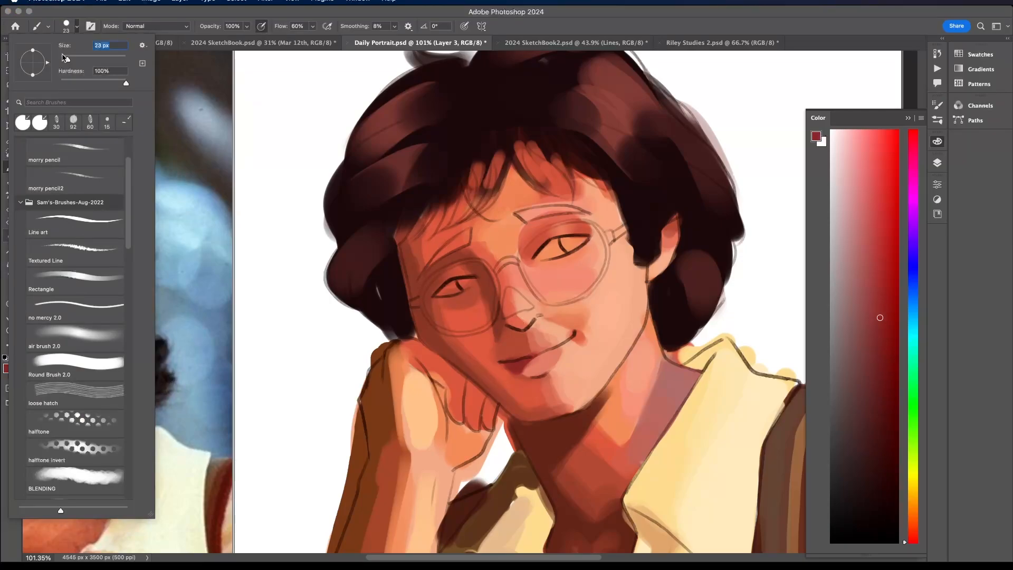
drag(503, 363, 563, 342)
scroll(570, 330, down, 10)
scroll(554, 337, up, 1)
scroll(554, 336, up, 9)
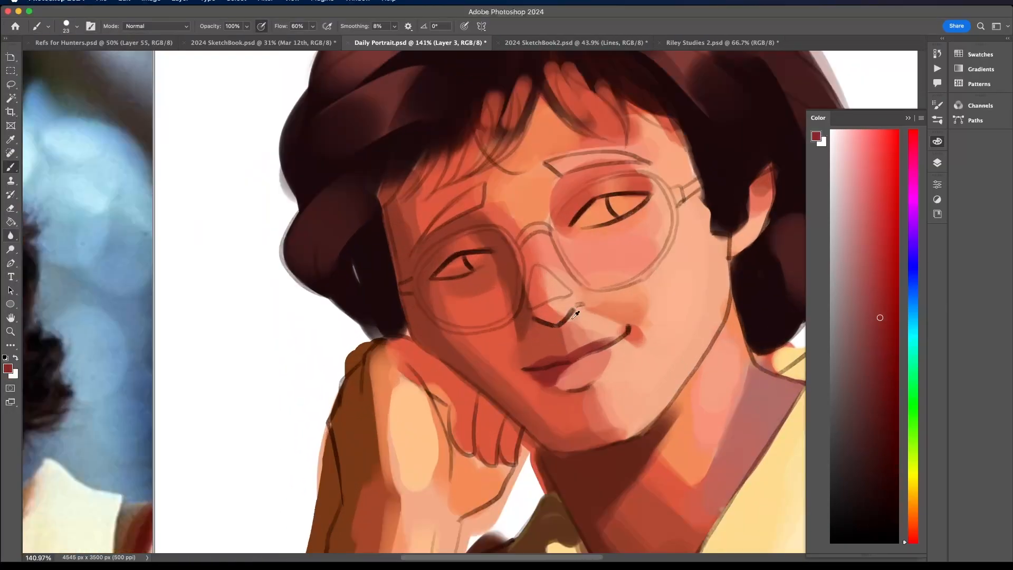
scroll(536, 356, down, 5)
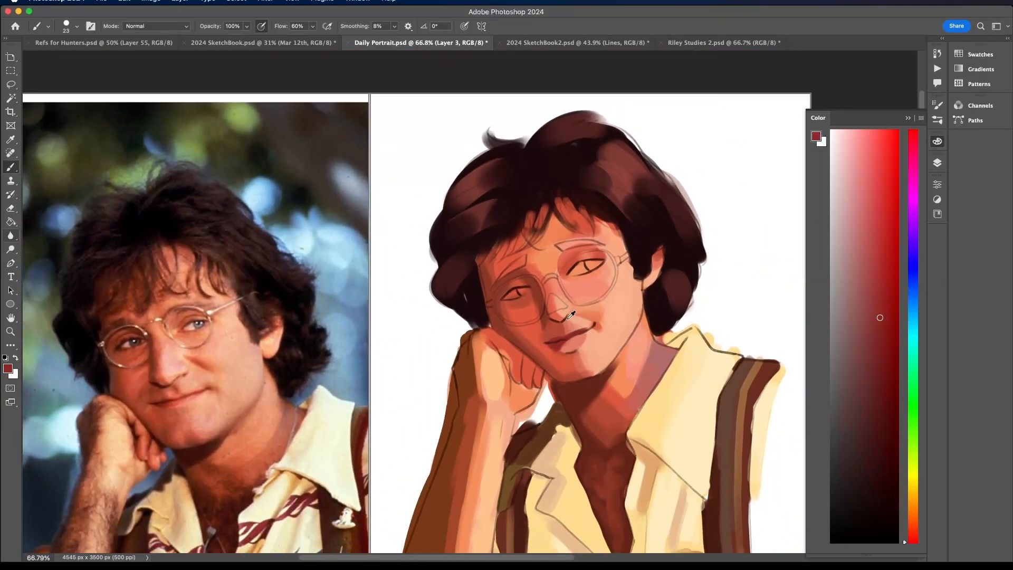
- Sample a soft coral red and shade the area between the nose and the upper lip
alt+click(569, 318)
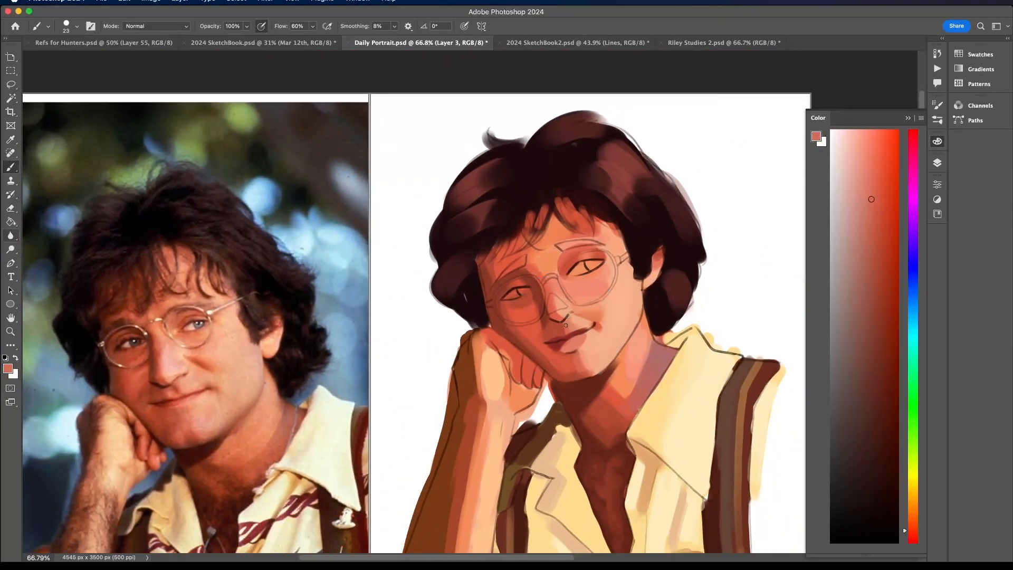
alt+click(564, 321)
alt+click(567, 330)
scroll(563, 302, down, 5)
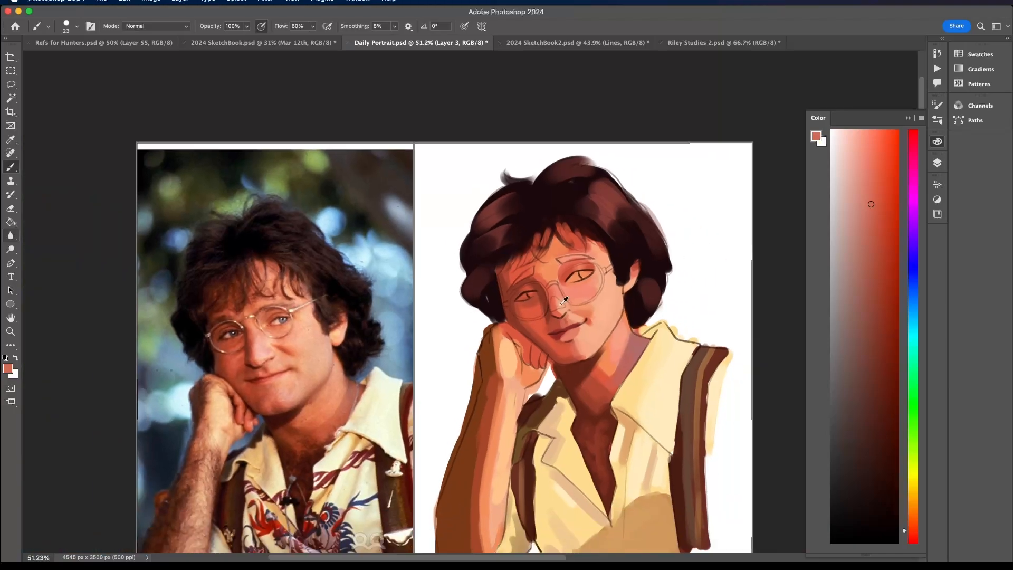
- Sample a deeper muted red and add shading inside the ear
scroll(564, 302, up, 4)
alt+click(655, 258)
alt+click(655, 256)
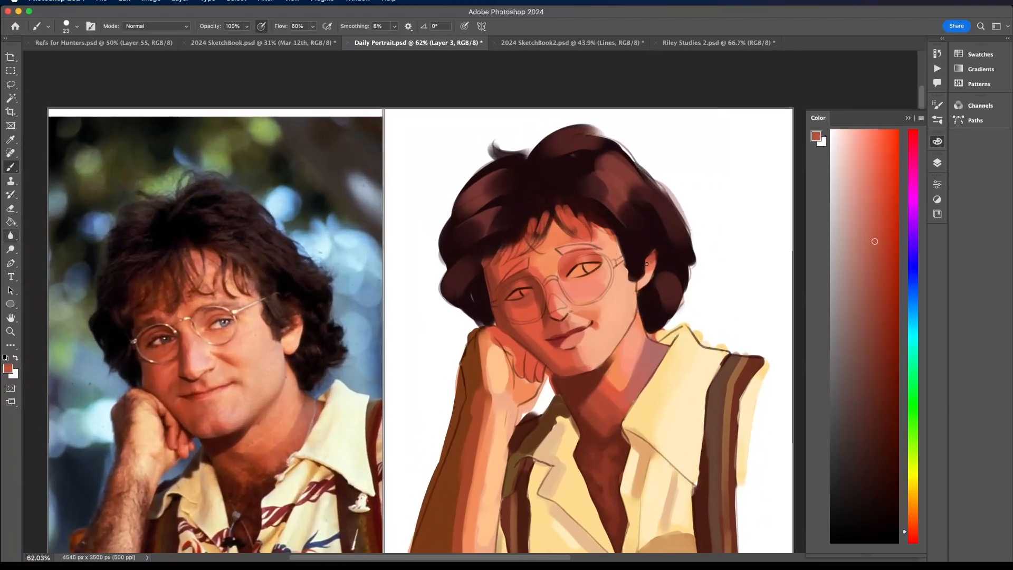
scroll(637, 253, up, 1)
scroll(608, 312, down, 3)
scroll(608, 312, down, 1)
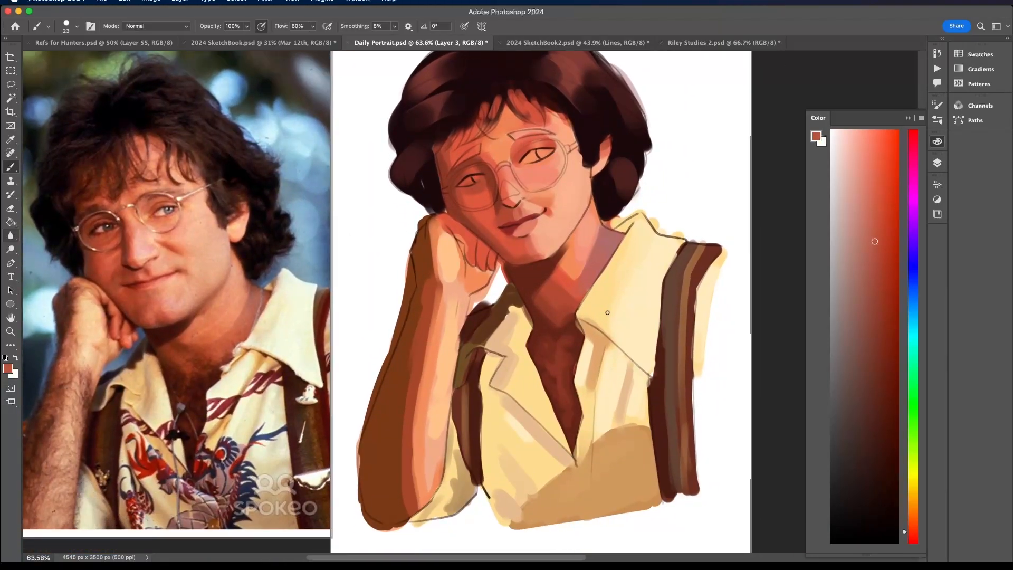
- Stipple dark red-brown chest hair in the shirt opening and clean up the shadow edge beneath the jaw
alt+click(548, 311)
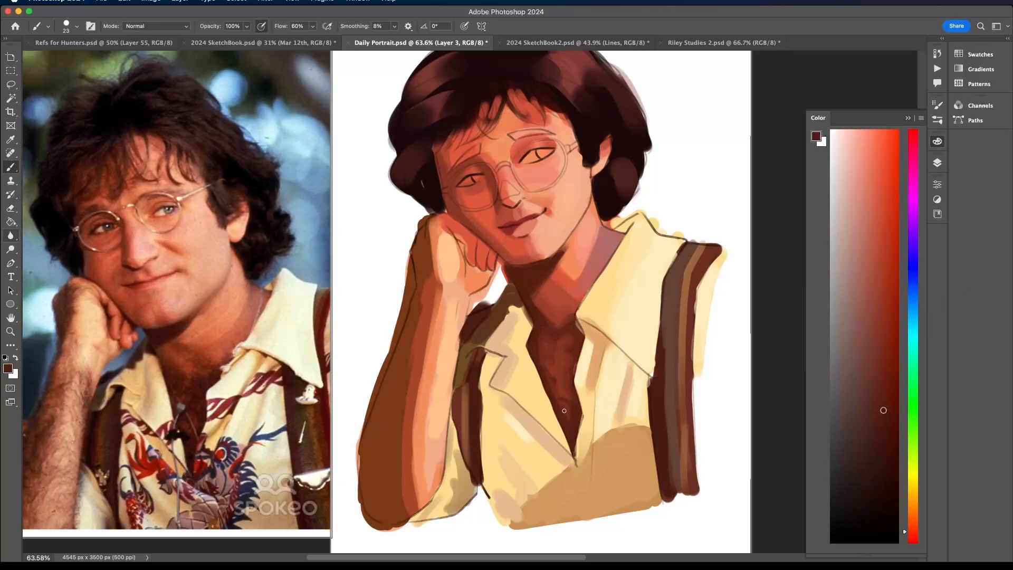
mouse_move(570, 394)
mouse_down()
mouse_move(546, 359)
mouse_move(552, 343)
mouse_up()
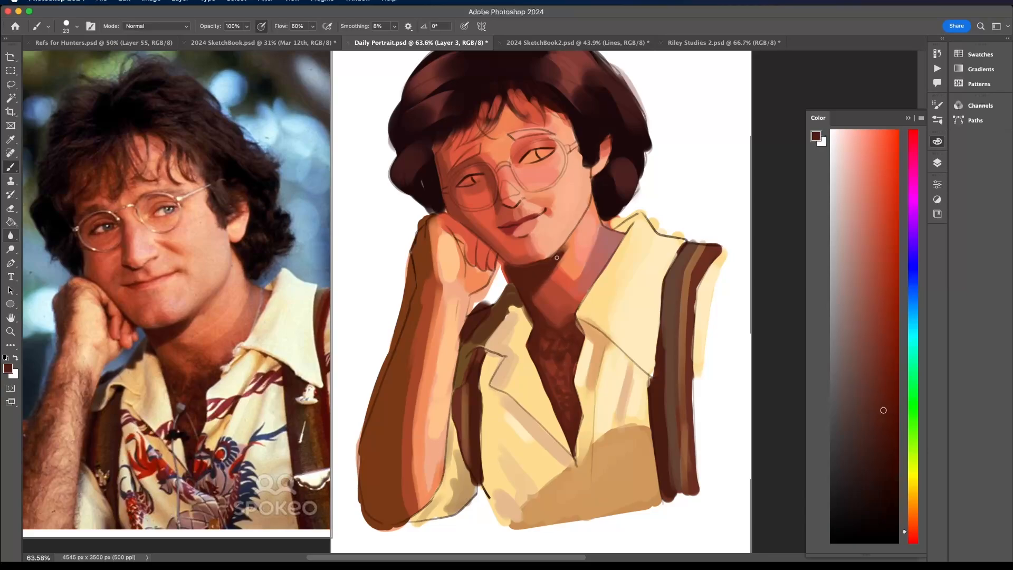
alt+click(572, 248)
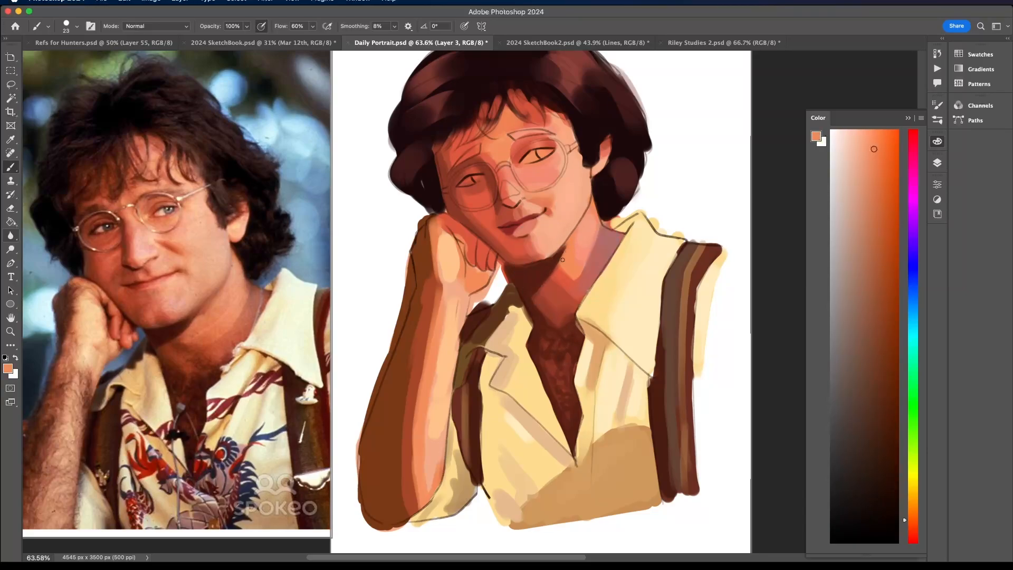
alt+click(544, 270)
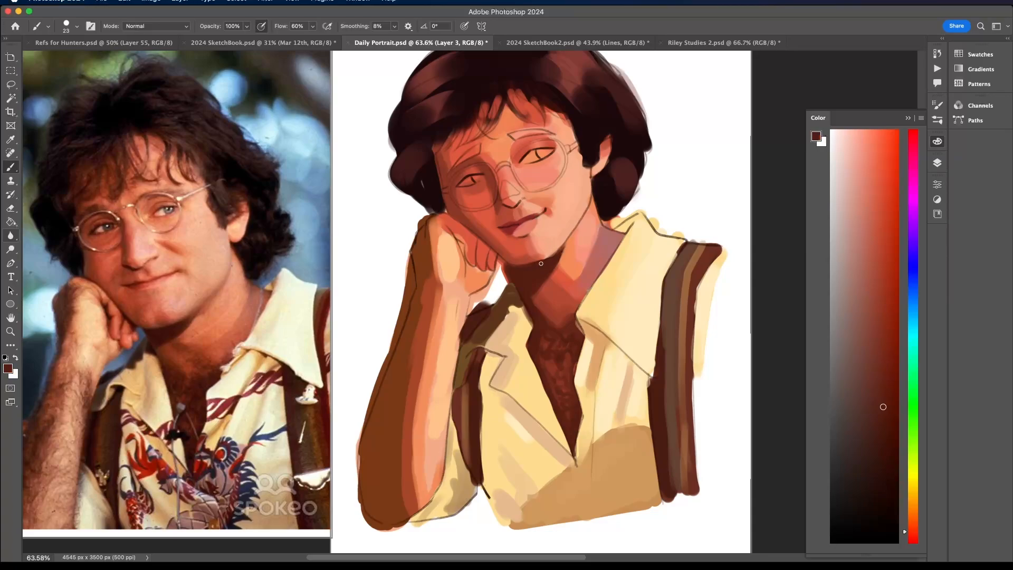
scroll(497, 267, down, 3)
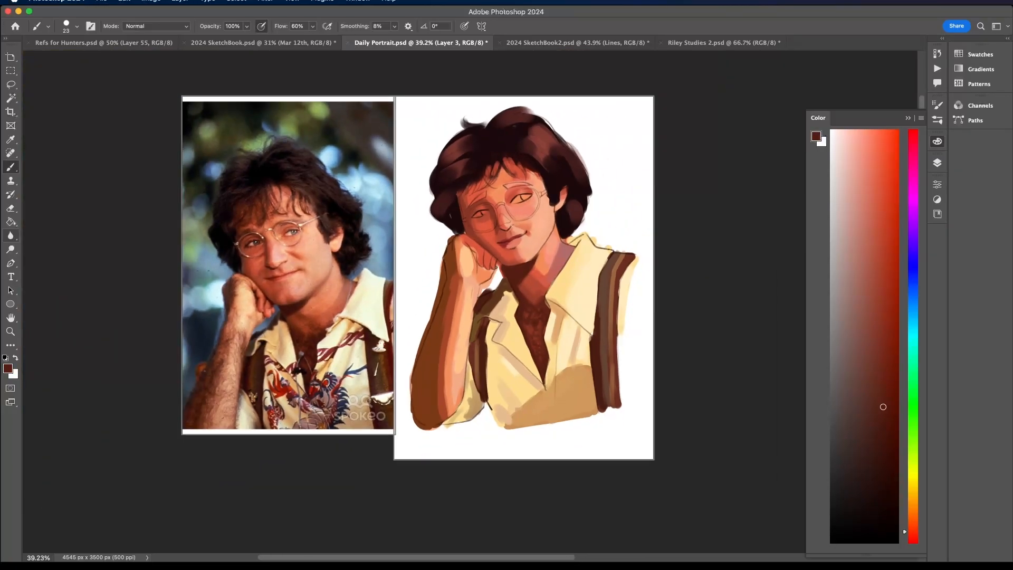
- Shift the sampled arm brown toward red, set the brush to 94 px, and repaint the shadow side of the forearm
alt+click(427, 361)
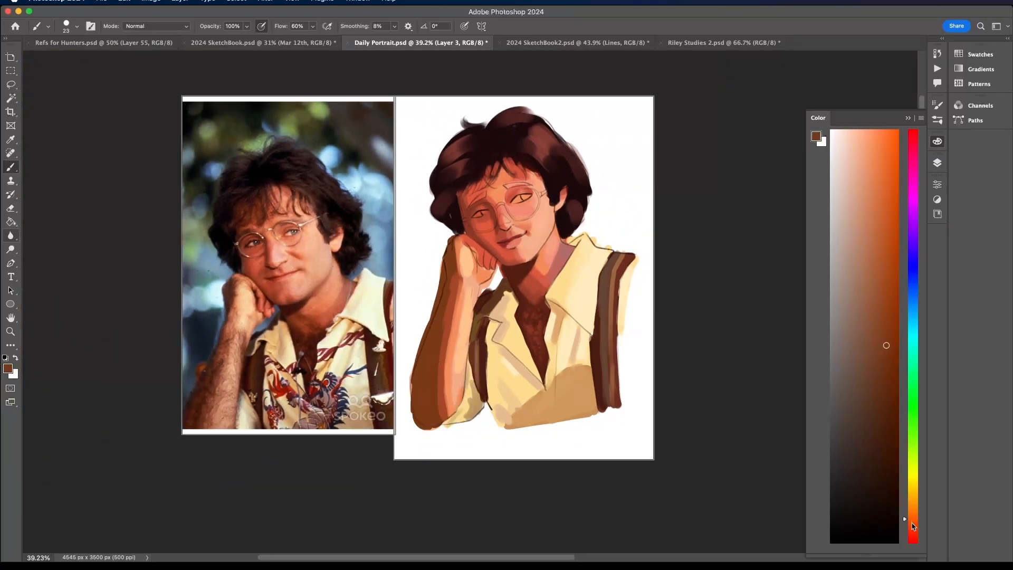
drag(913, 526, 913, 533)
click(78, 25)
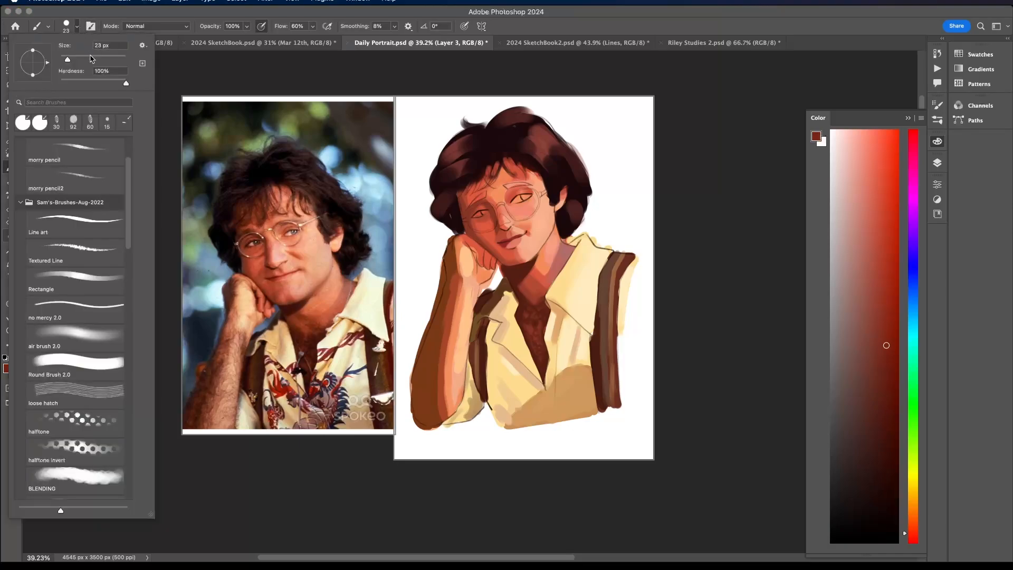
click(91, 57)
mouse_move(432, 366)
mouse_down()
mouse_move(428, 344)
mouse_move(431, 382)
mouse_move(419, 381)
mouse_move(418, 411)
mouse_move(447, 278)
mouse_up()
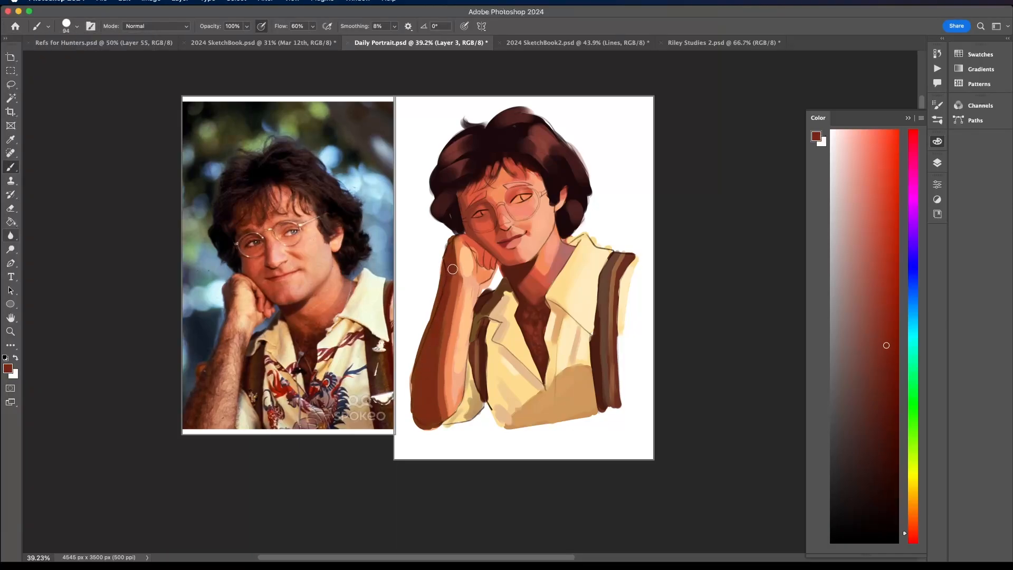
- Sample the reddish-brown midtone and blend it into the forearm shadow from the elbow upward
alt+click(454, 299)
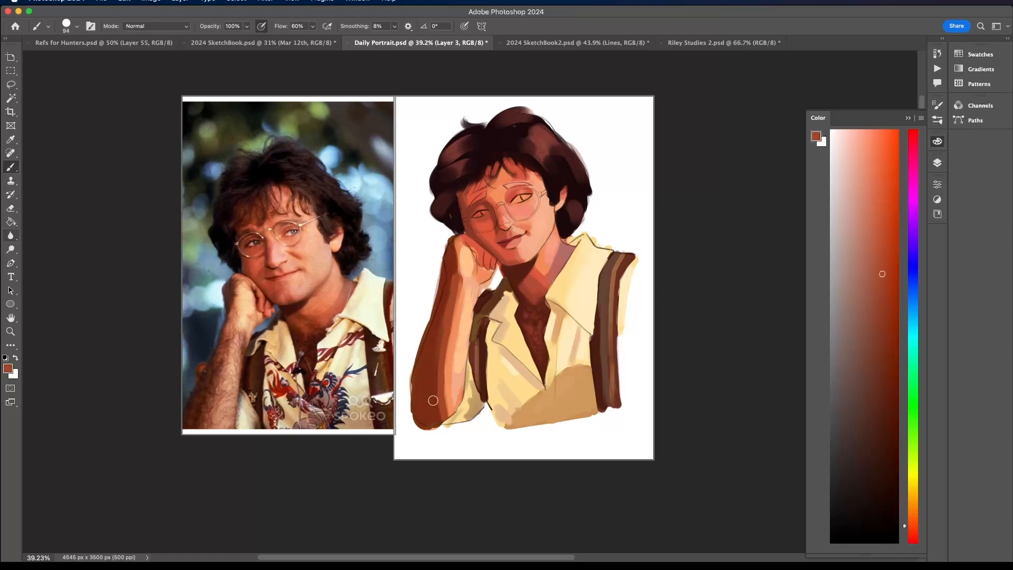
alt+click(442, 343)
alt+click(446, 317)
scroll(443, 434, up, 3)
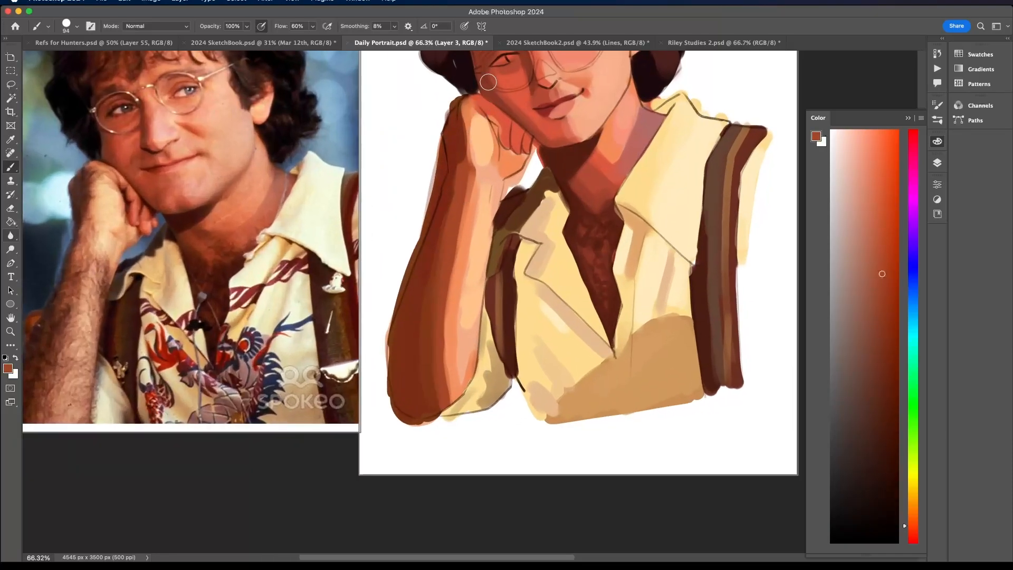
scroll(488, 82, up, 1)
- Reduce the brush to 59 px and blend sampled orange and coral tones over the back of the hand and fingers
alt+click(488, 82)
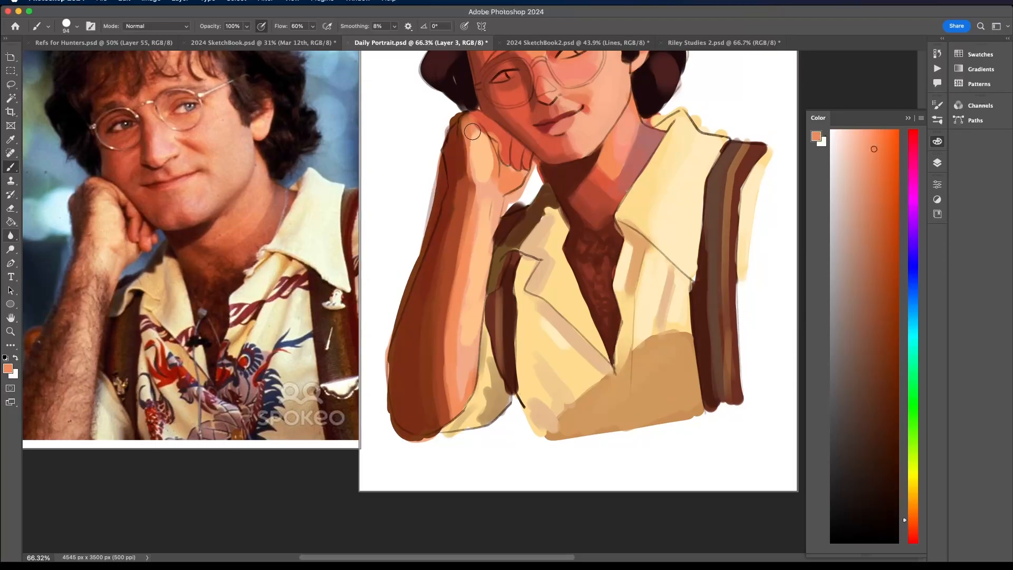
click(77, 26)
drag(85, 56, 80, 56)
click(475, 118)
alt+click(504, 145)
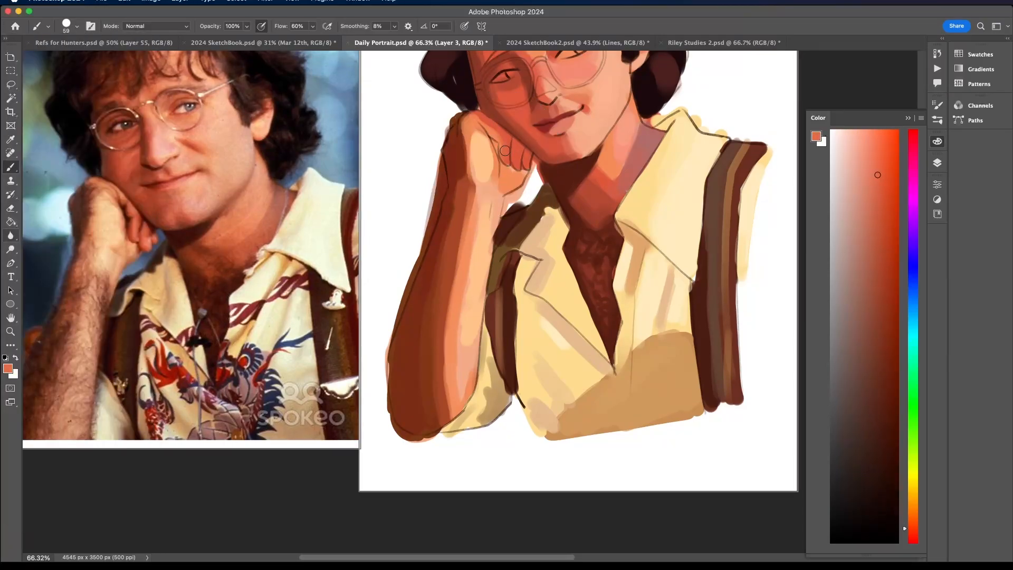
alt+click(471, 124)
- Blend sampled orange-brown and peach tones down the wrist and forearm to soften the shadow transition
alt+click(463, 176)
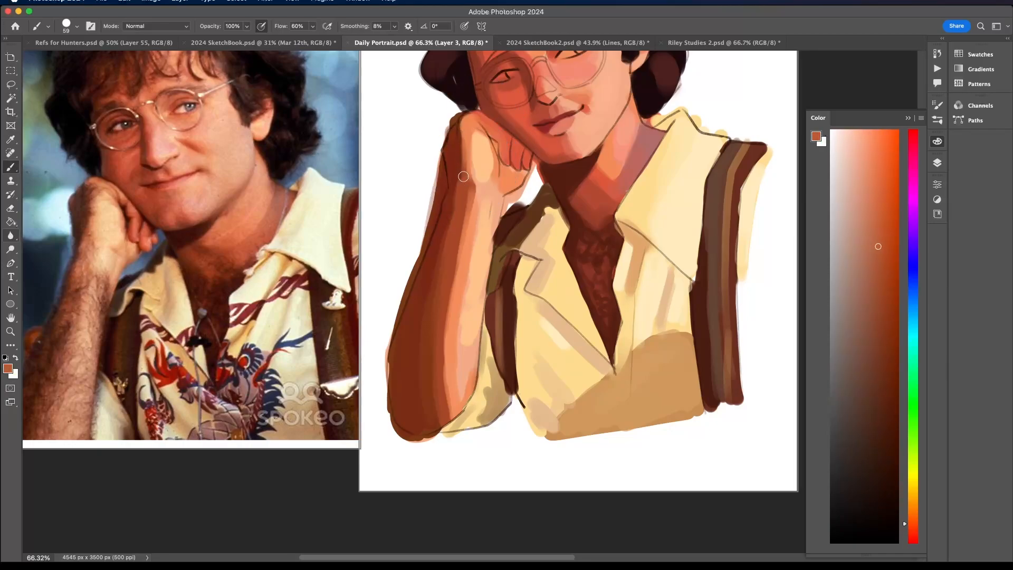
alt+click(474, 225)
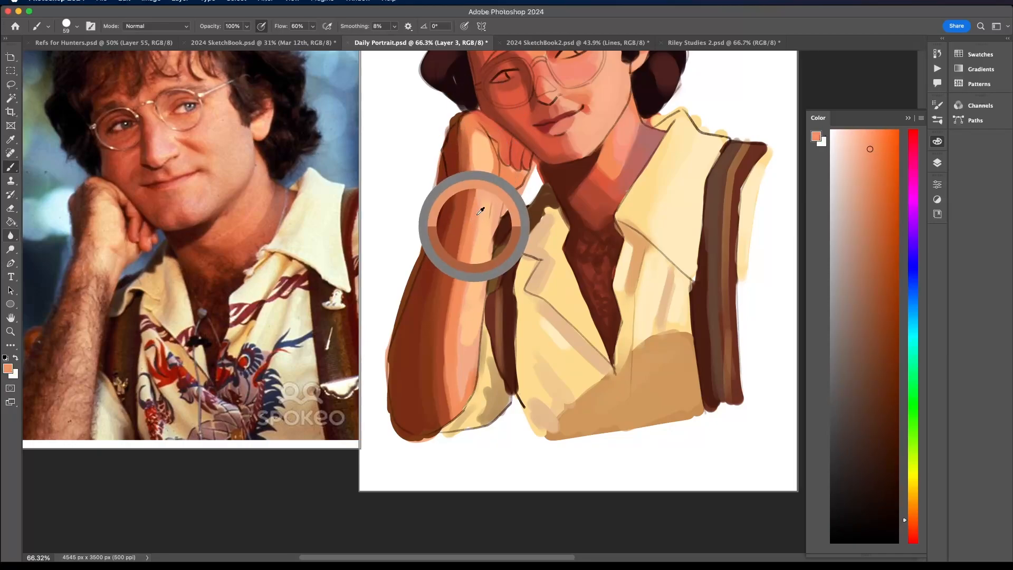
mouse_move(472, 197)
mouse_down()
mouse_move(461, 259)
mouse_move(447, 394)
mouse_up()
alt+click(448, 335)
mouse_move(448, 333)
mouse_down()
mouse_move(464, 224)
mouse_move(442, 339)
mouse_move(450, 412)
mouse_move(439, 378)
mouse_move(448, 256)
mouse_up()
alt+click(441, 390)
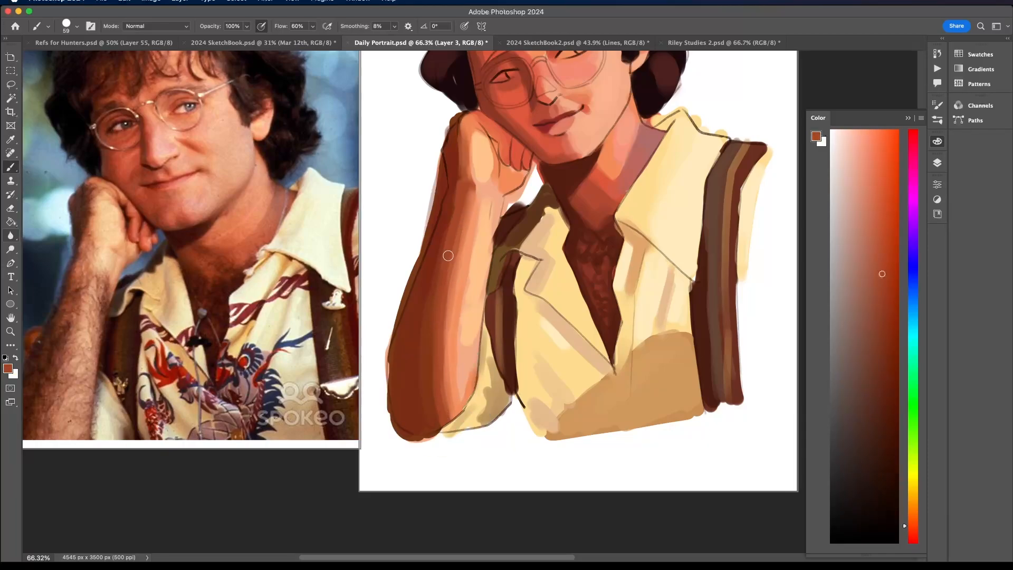
- Sample dark reddish-brown tones and repaint the shadow side of the forearm down to the elbow
alt+click(458, 172)
drag(457, 173, 422, 309)
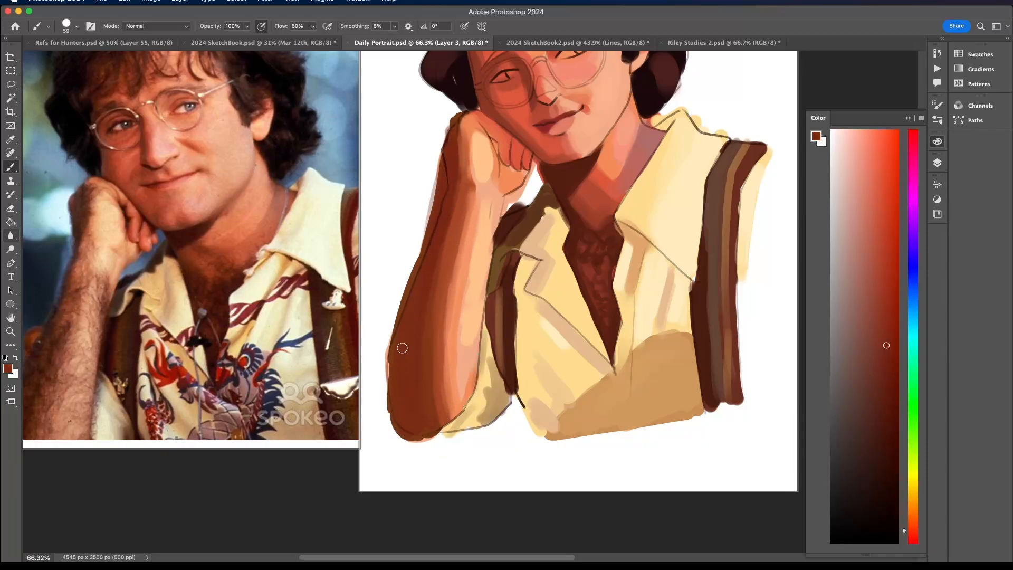
drag(396, 400, 394, 357)
- Blend sampled peach and orange tones over the wrist and along the lit side of the forearm
alt+click(472, 301)
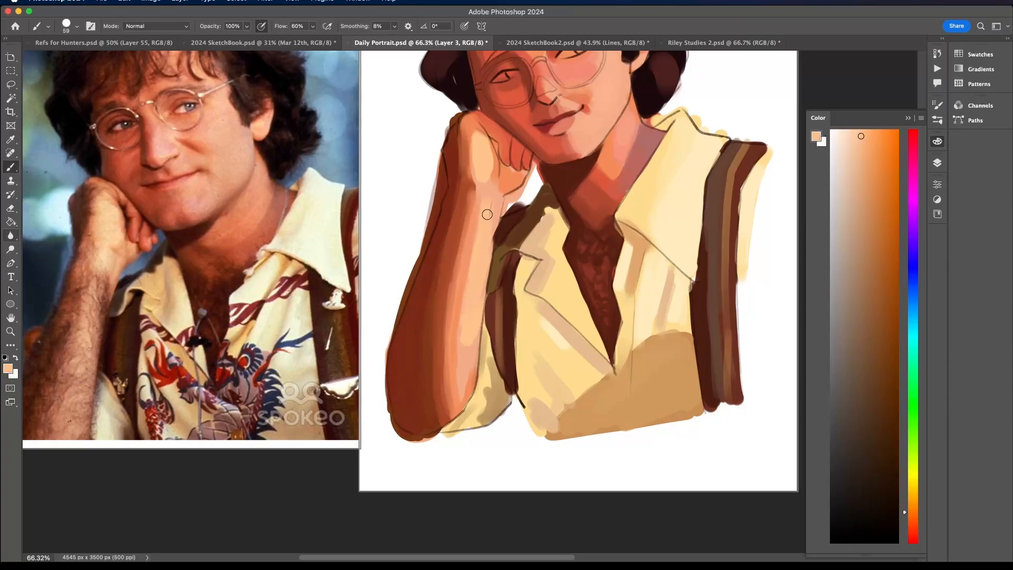
alt+click(495, 181)
alt+click(495, 181)
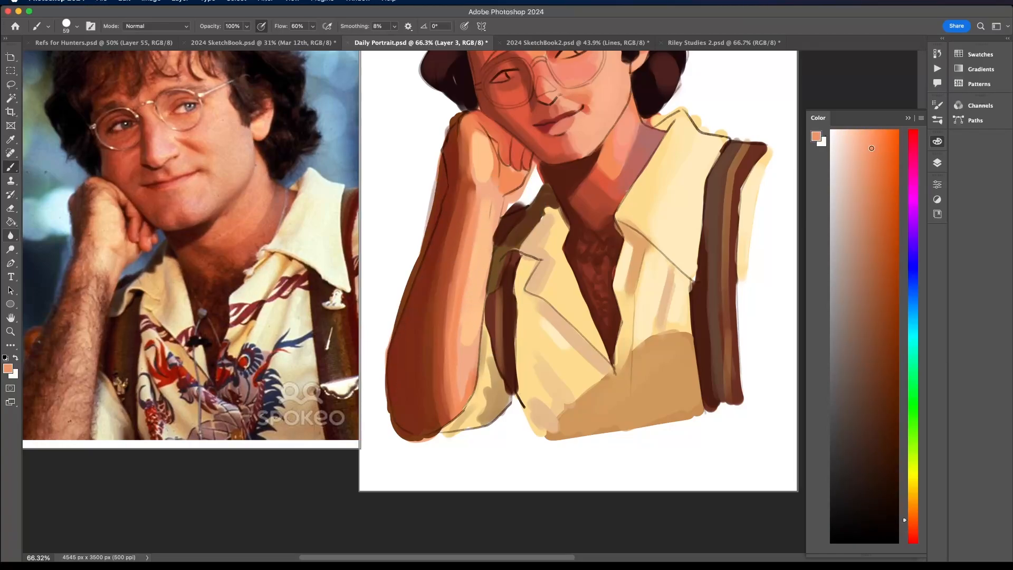
drag(480, 182, 492, 210)
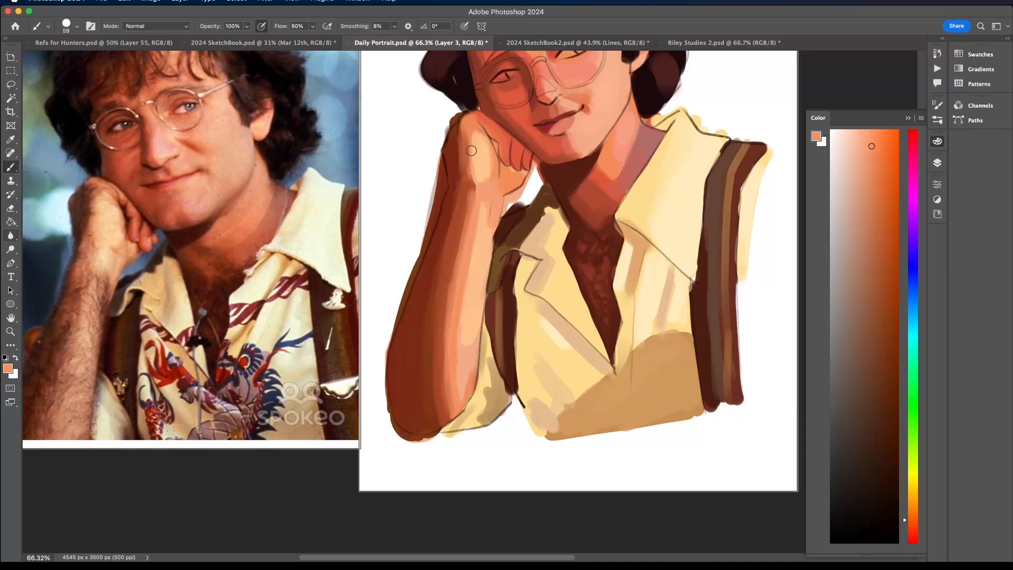
alt+click(478, 304)
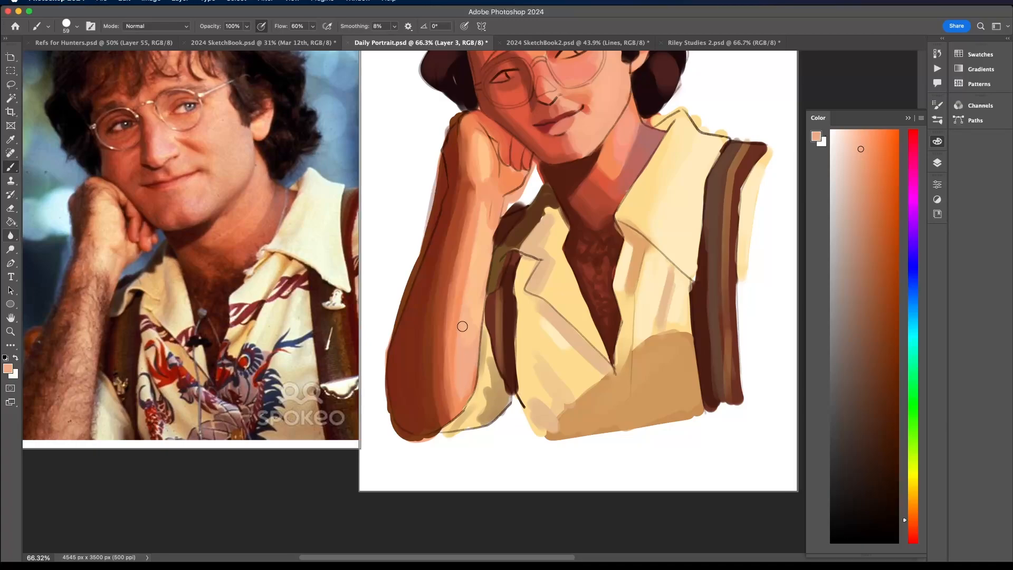
- Sample the shirt's cream yellow and touch up the sleeve beside the elbow
alt+click(467, 414)
alt+click(480, 390)
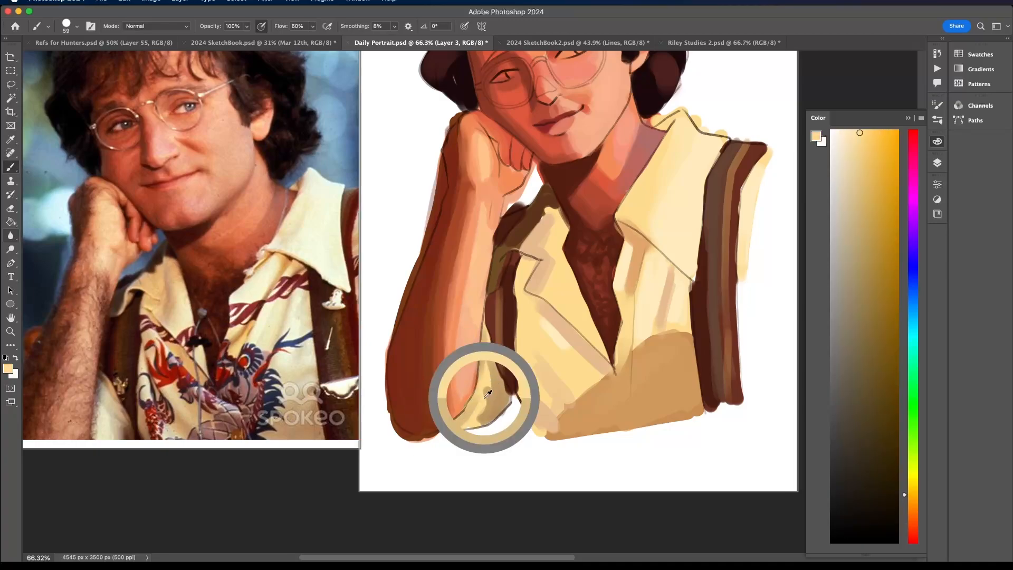
drag(490, 389, 411, 392)
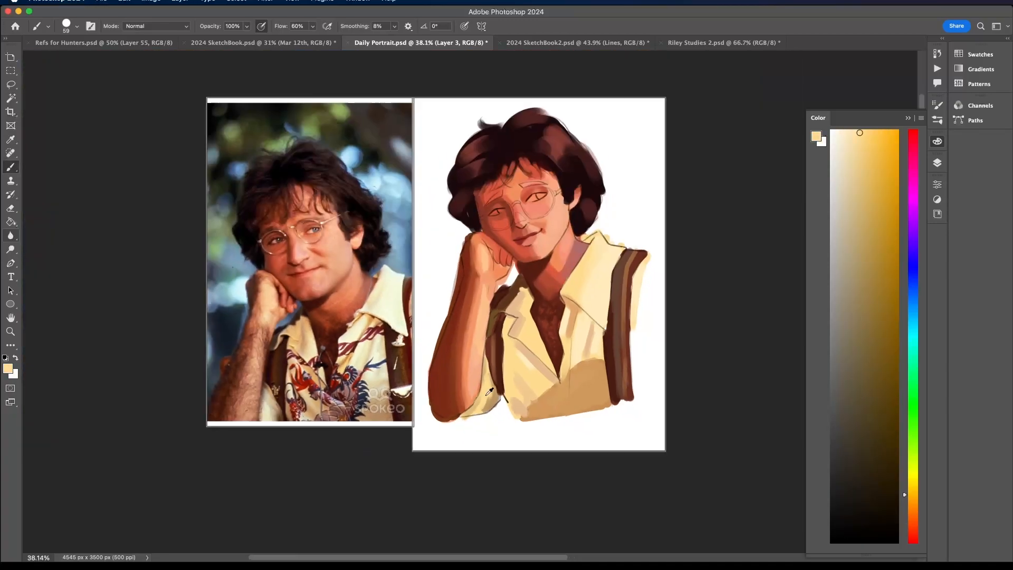
- Sample tan and cream tones and paint soft fold shading on the shirt front below the large collar
drag(550, 340, 584, 337)
alt+click(580, 323)
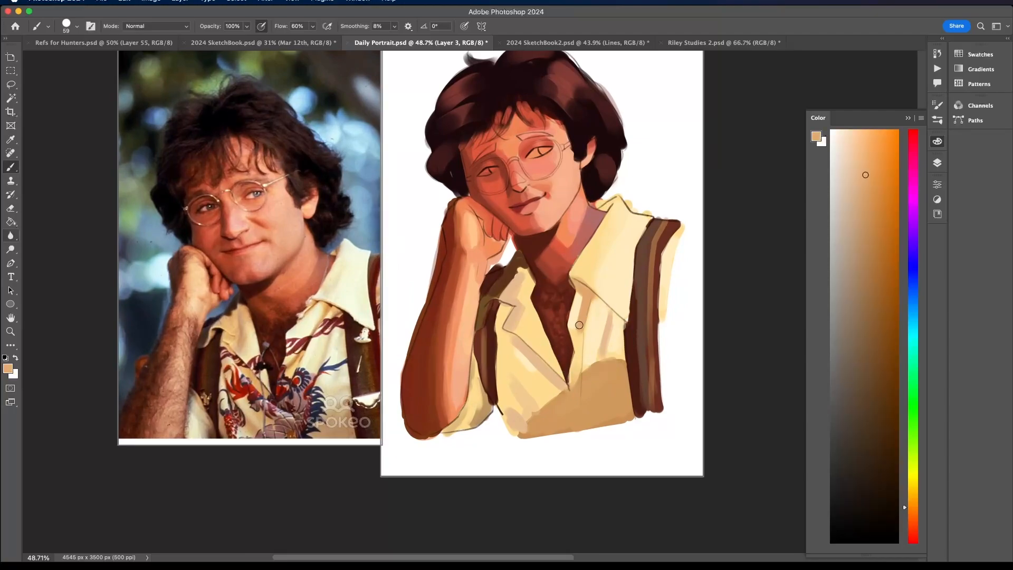
alt+click(593, 324)
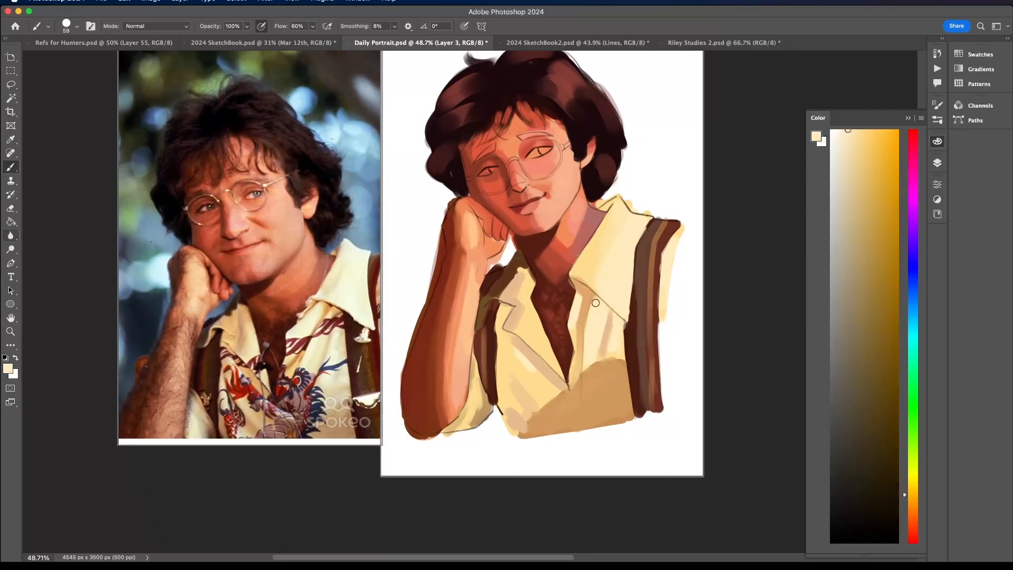
alt+click(575, 333)
alt+click(578, 305)
alt+click(579, 300)
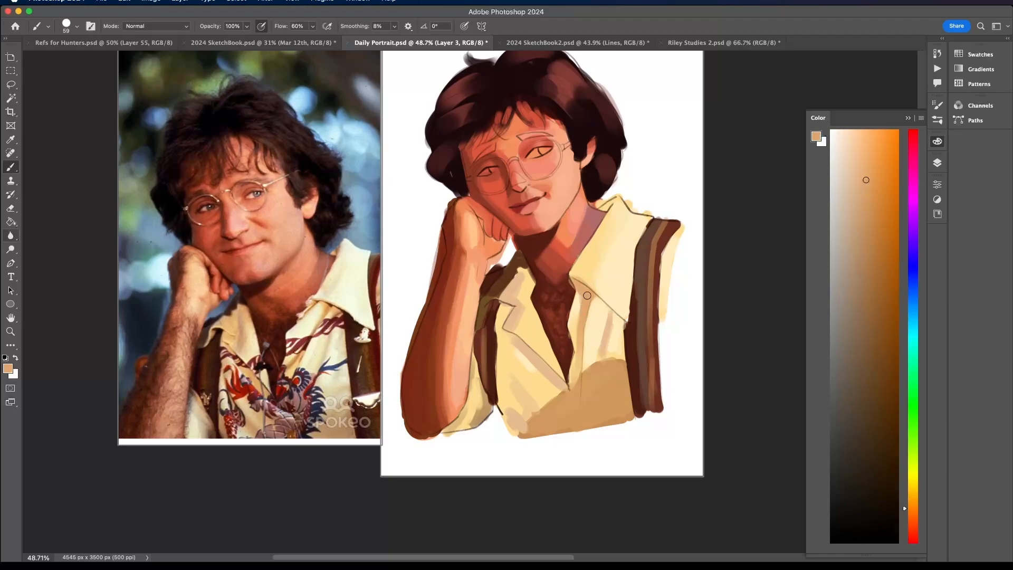
alt+click(590, 264)
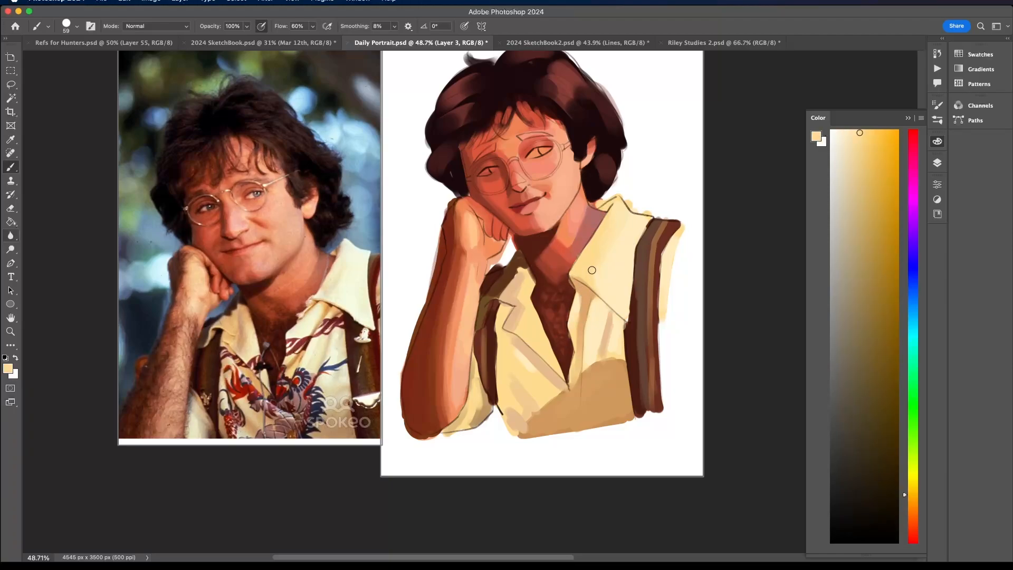
alt+click(605, 328)
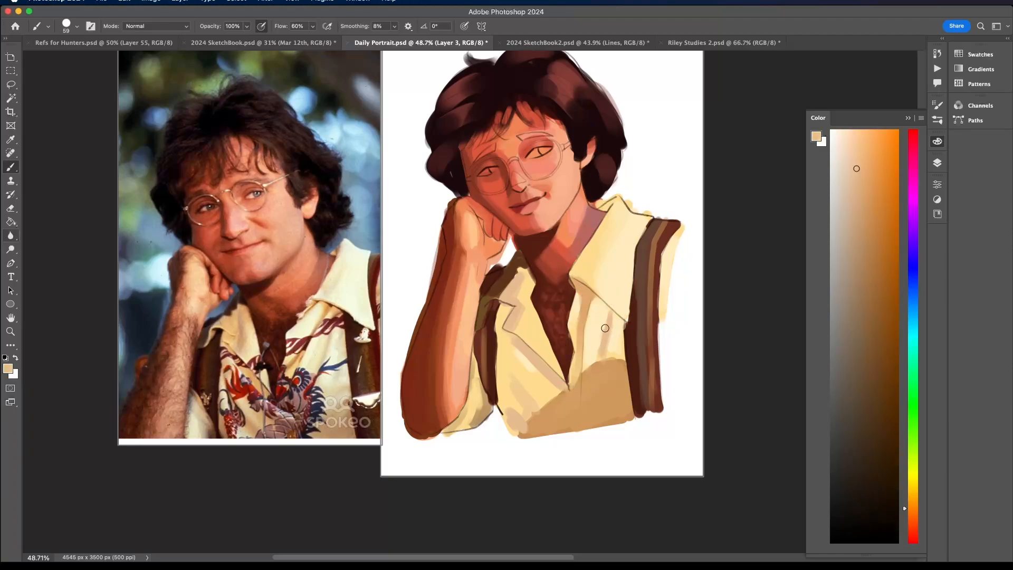
- Blend sampled tan and peach tones into the shadow on the lower part of the shirt
alt+click(604, 368)
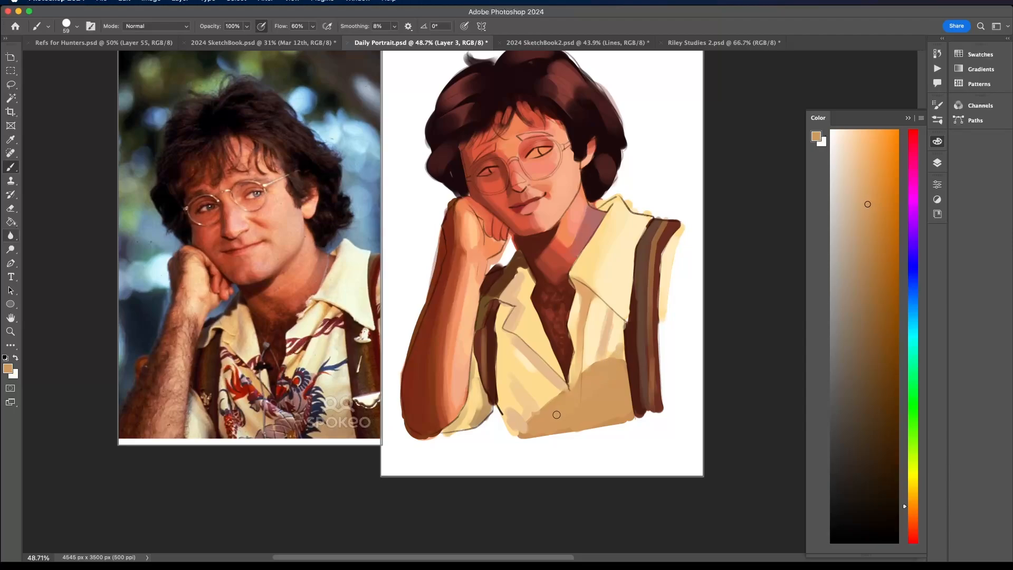
scroll(540, 423, down, 4)
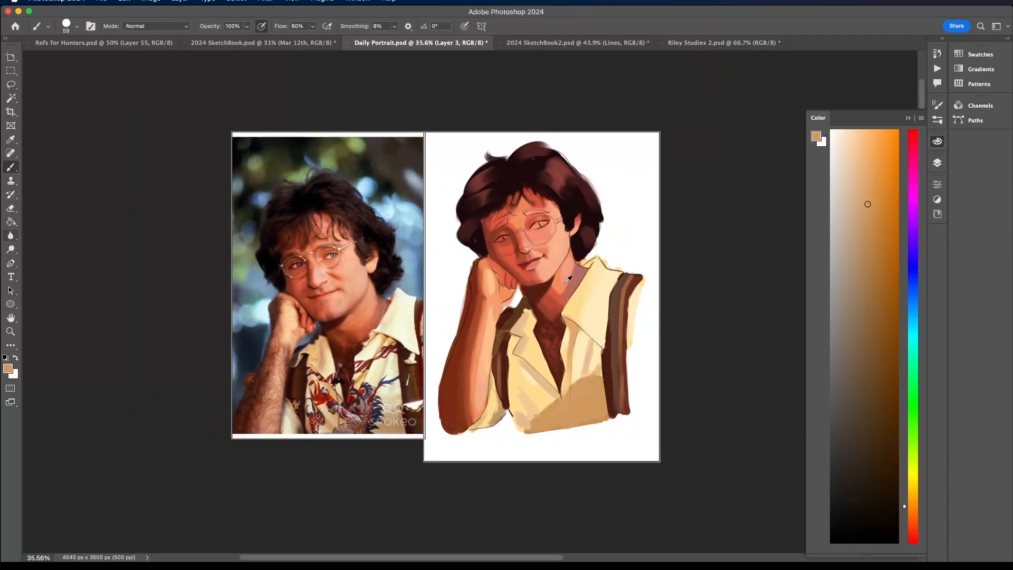
scroll(542, 391, up, 2)
alt+click(524, 404)
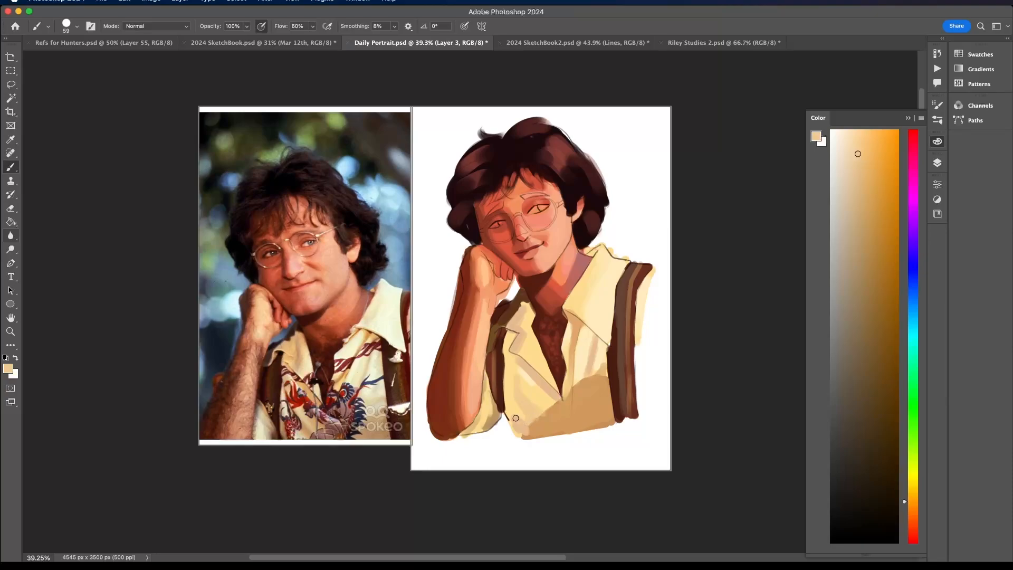
- Lock Layer 2 and keep Layer 3 as the active painting layer
click(938, 163)
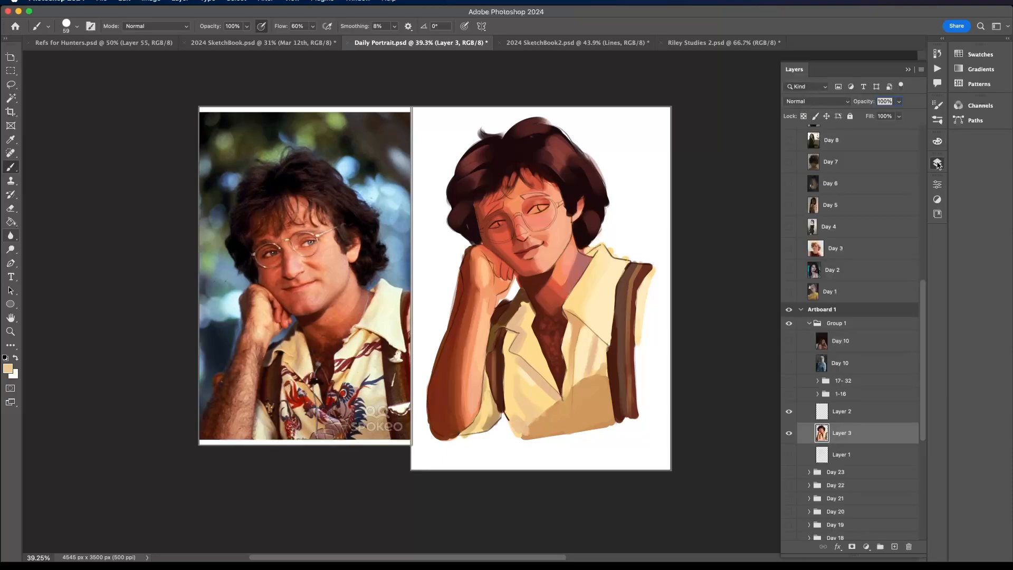
click(855, 414)
click(847, 442)
- Break up the flat shadow on the lower shirt front with fold strokes in sampled cream and tan
alt+click(566, 411)
alt+click(542, 401)
alt+click(548, 389)
mouse_move(569, 378)
mouse_down()
mouse_move(562, 421)
mouse_move(546, 432)
mouse_move(518, 388)
mouse_up()
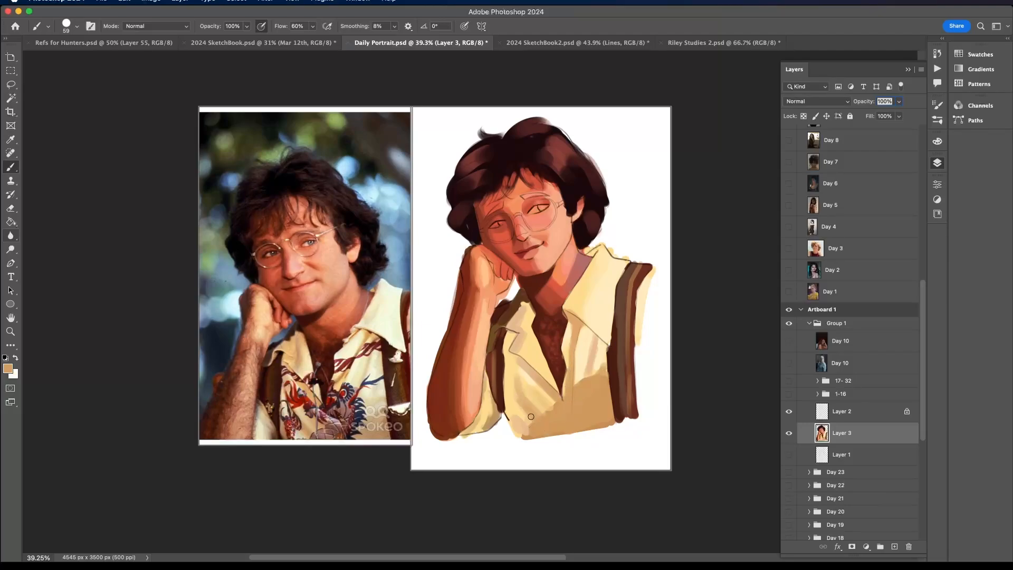
drag(525, 437, 520, 424)
- Pick a muted blue and blend it with sampled brown into the shadowed sleeve between the arm and suspender
scroll(508, 415, down, 1)
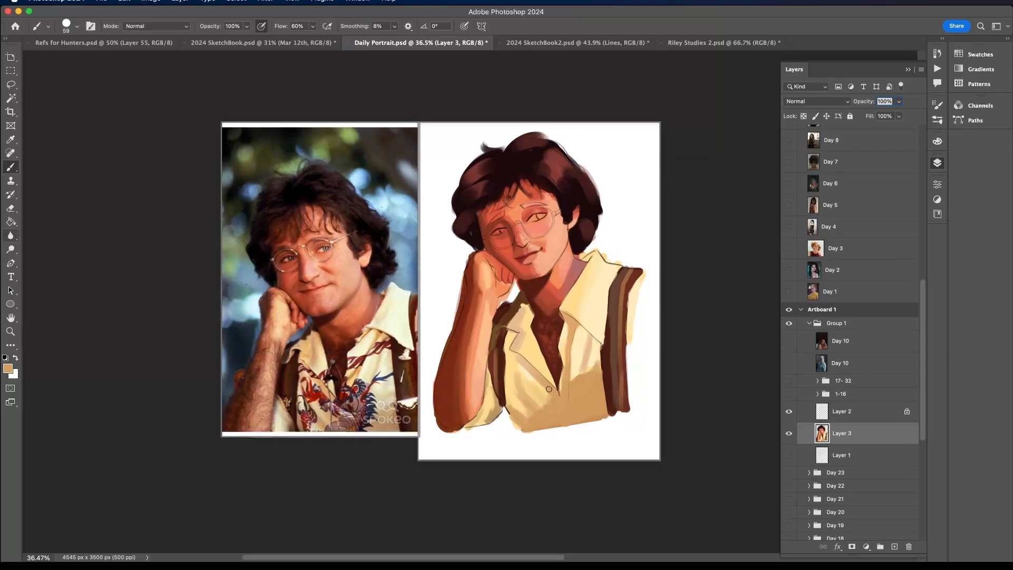
alt+click(511, 362)
alt+click(495, 332)
alt+click(494, 338)
click(937, 141)
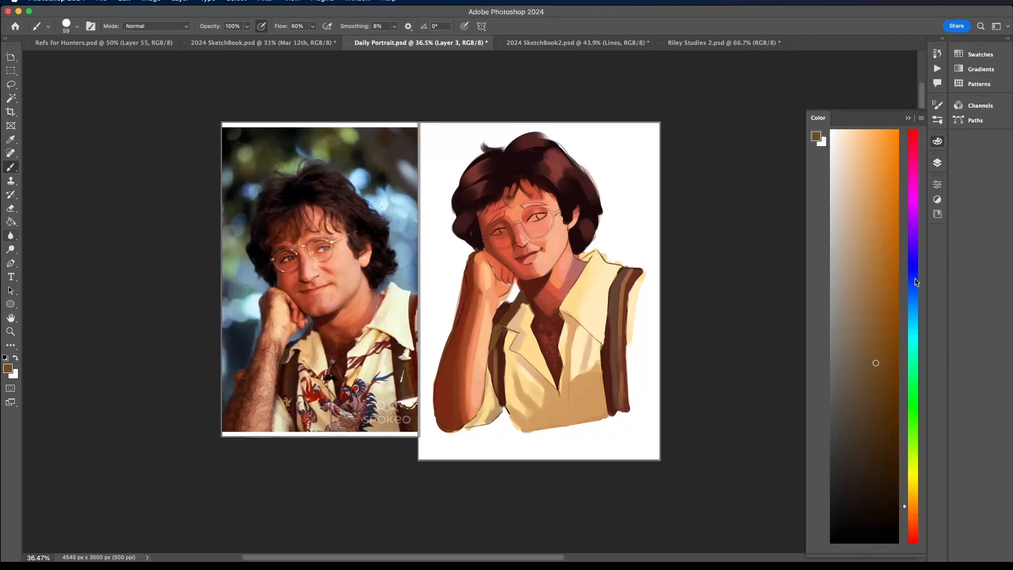
click(913, 300)
click(876, 241)
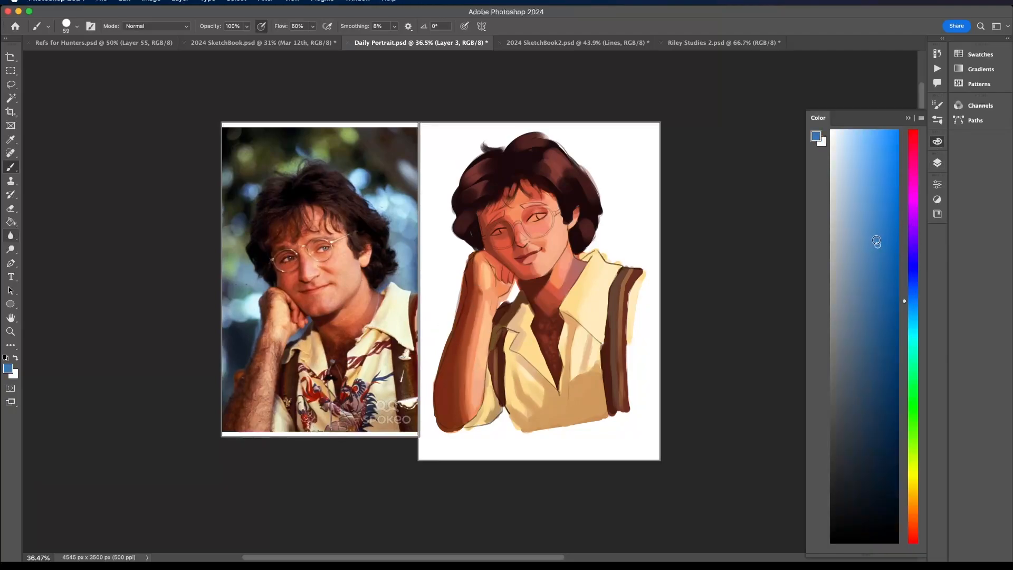
alt+click(497, 334)
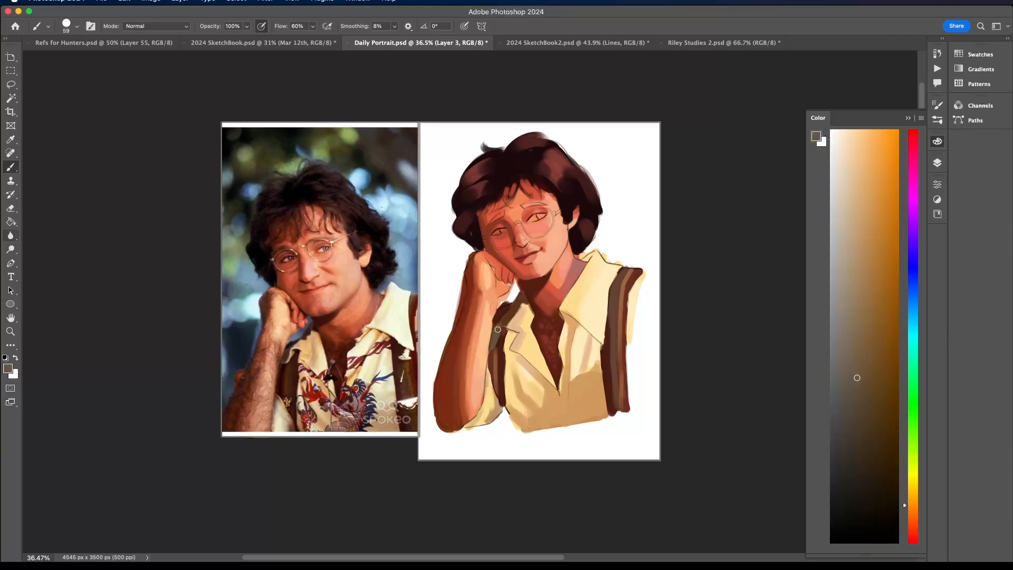
- Refine the smaller collar flap and its shoulder edge with sampled cream and tan tones
alt+click(509, 319)
drag(518, 310, 517, 305)
alt+click(536, 322)
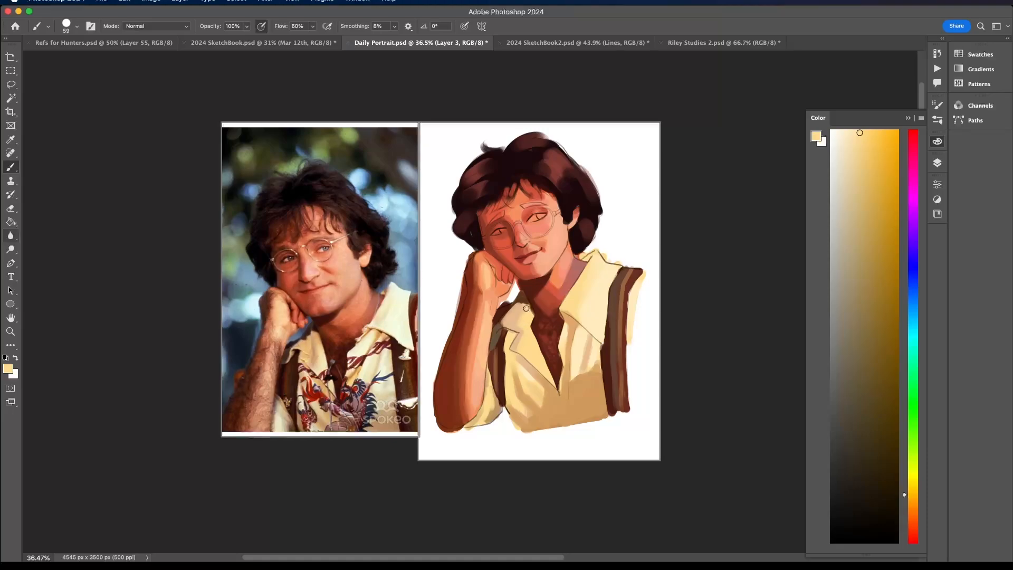
alt+click(508, 334)
- Sample the near-black hair color and touch up the fringe above the forehead
scroll(514, 317, down, 3)
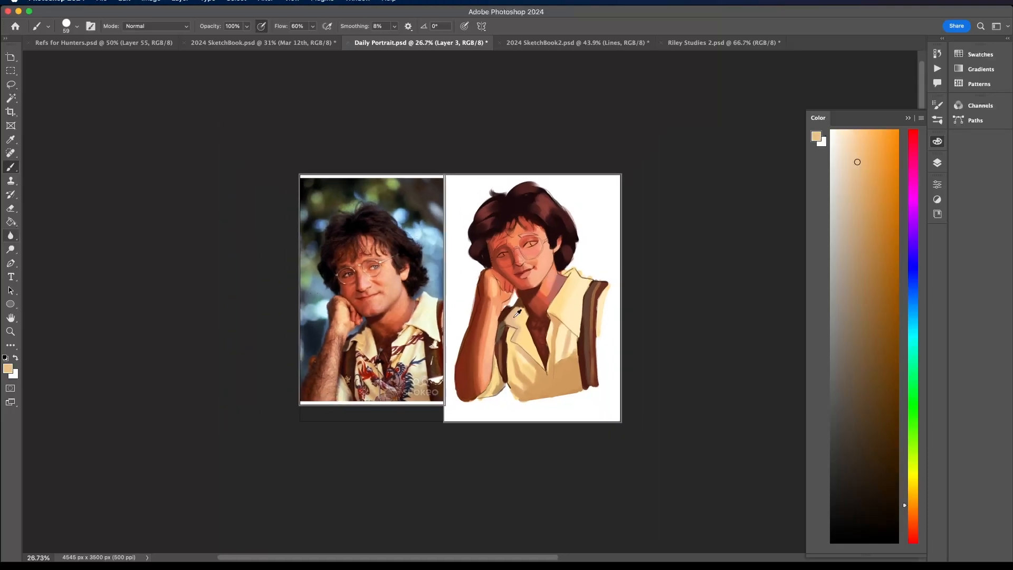
scroll(501, 210, up, 3)
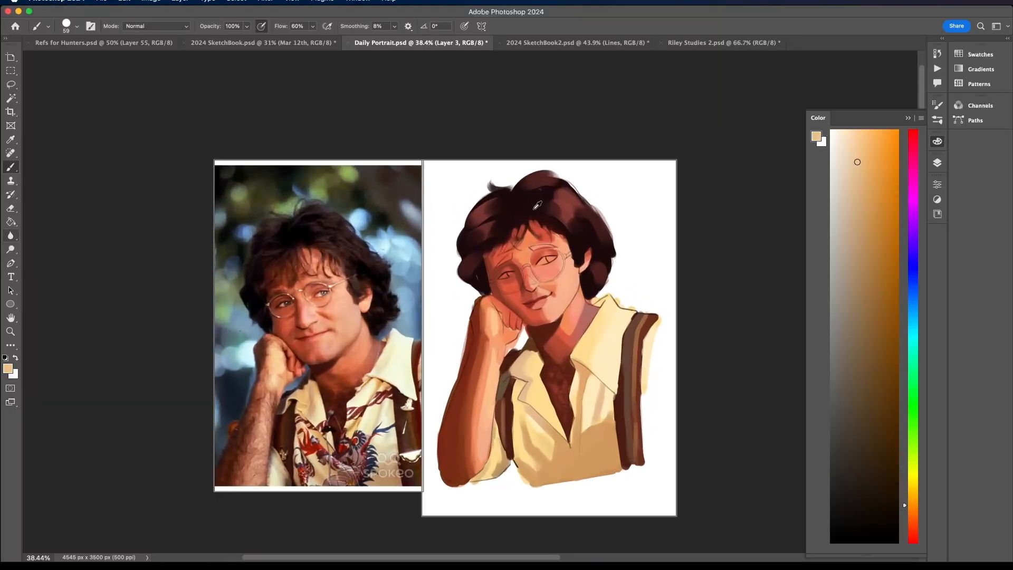
alt+click(531, 214)
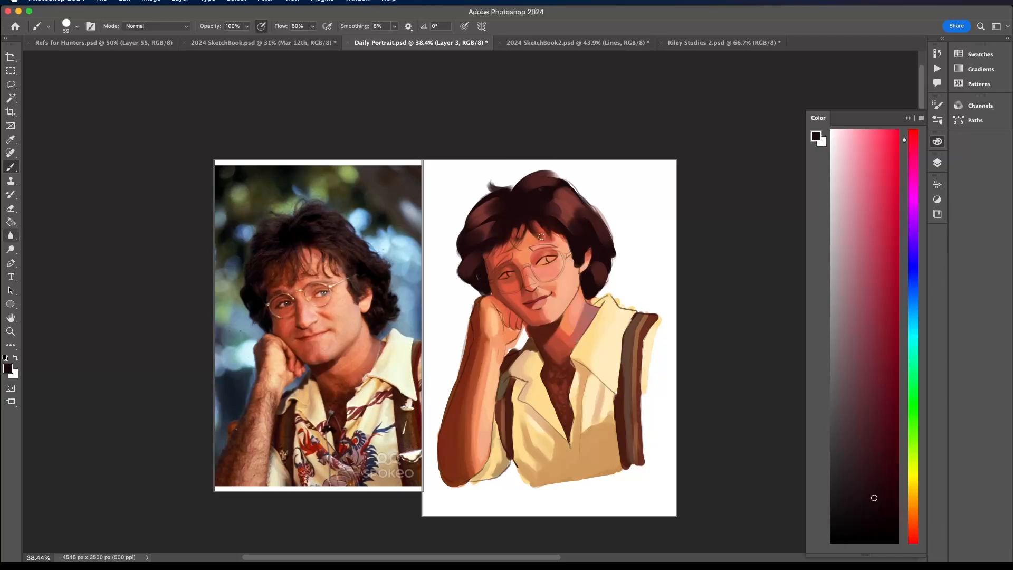
scroll(551, 266, up, 8)
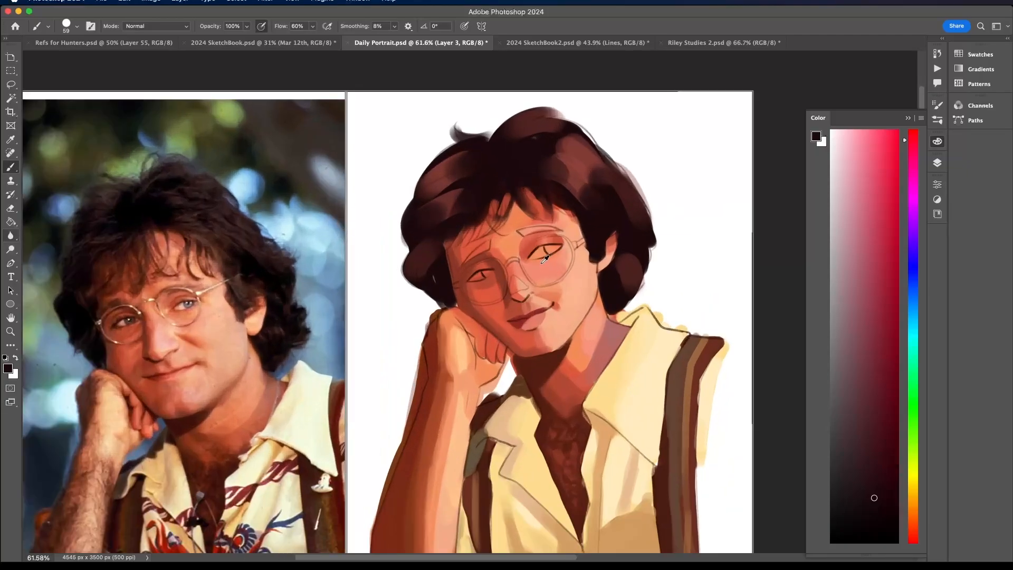
- Sample coral and red-brown skin tones and blend them around the fingers and lower chin
alt+click(494, 379)
mouse_move(510, 375)
mouse_down()
mouse_move(542, 368)
mouse_move(515, 380)
mouse_up()
scroll(516, 380, down, 8)
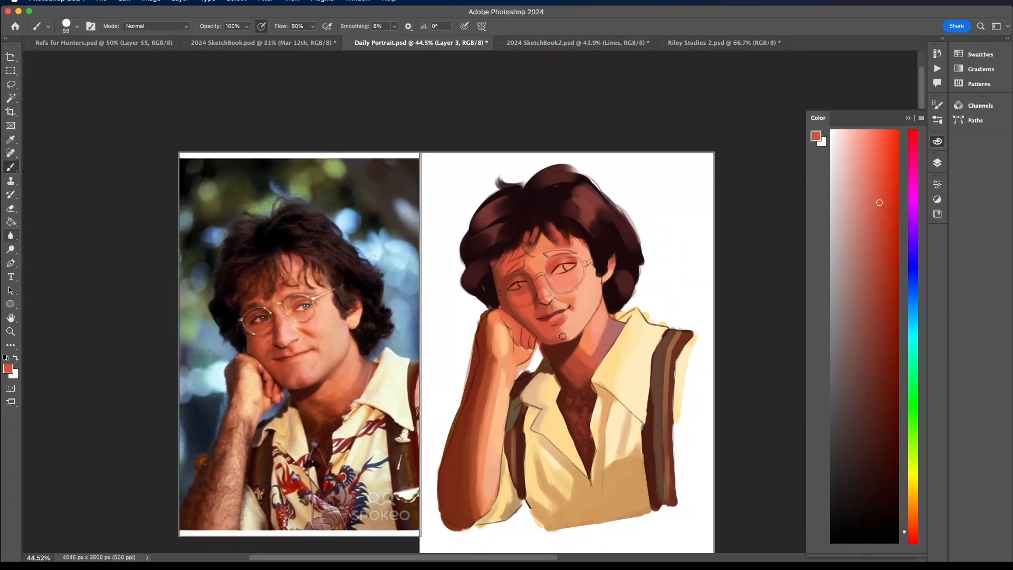
alt+click(561, 328)
alt+click(549, 331)
scroll(540, 328, down, 5)
scroll(642, 452, up, 4)
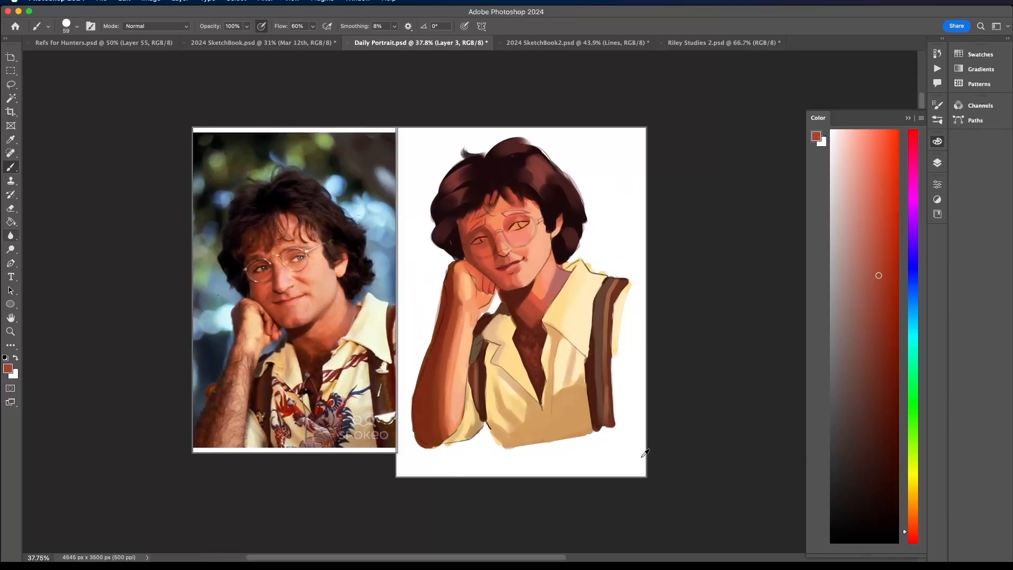
- Erase the stray paint and sketch marks outside the arm's outer edge from the fist to the elbow
mouse_move(437, 275)
mouse_down()
mouse_move(403, 414)
mouse_move(408, 440)
mouse_move(423, 448)
mouse_up()
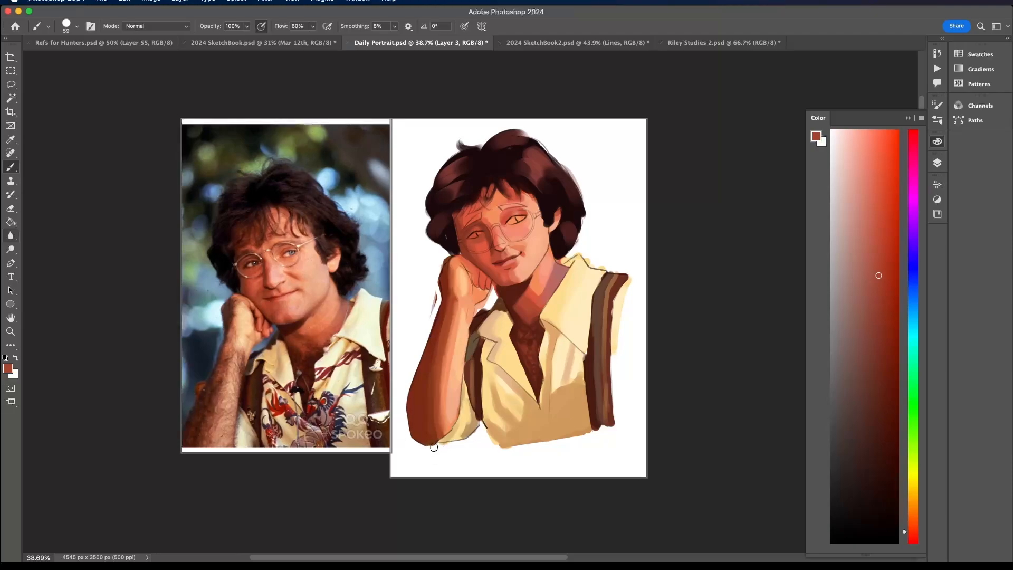
scroll(432, 279, down, 1)
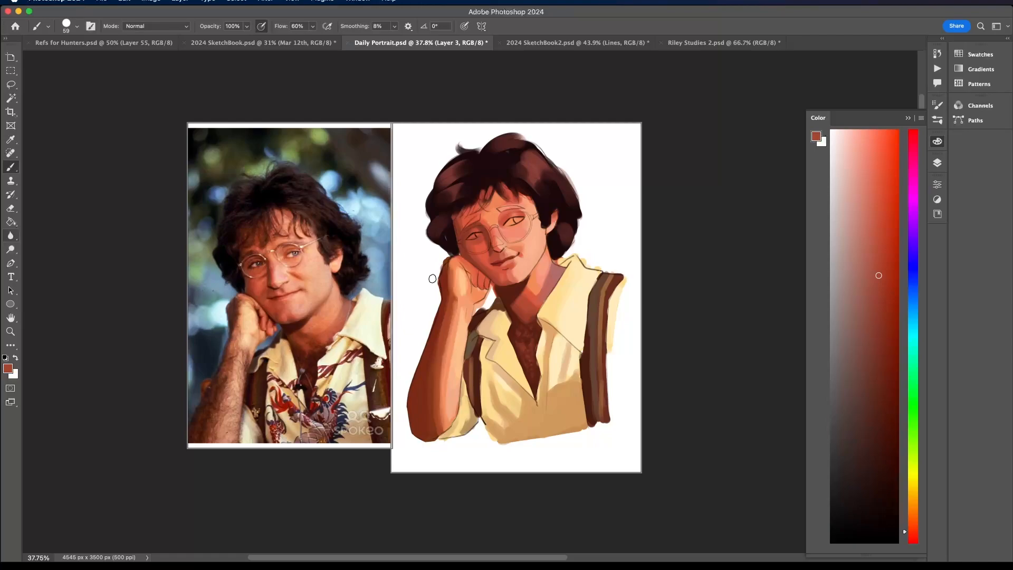
scroll(430, 245, up, 5)
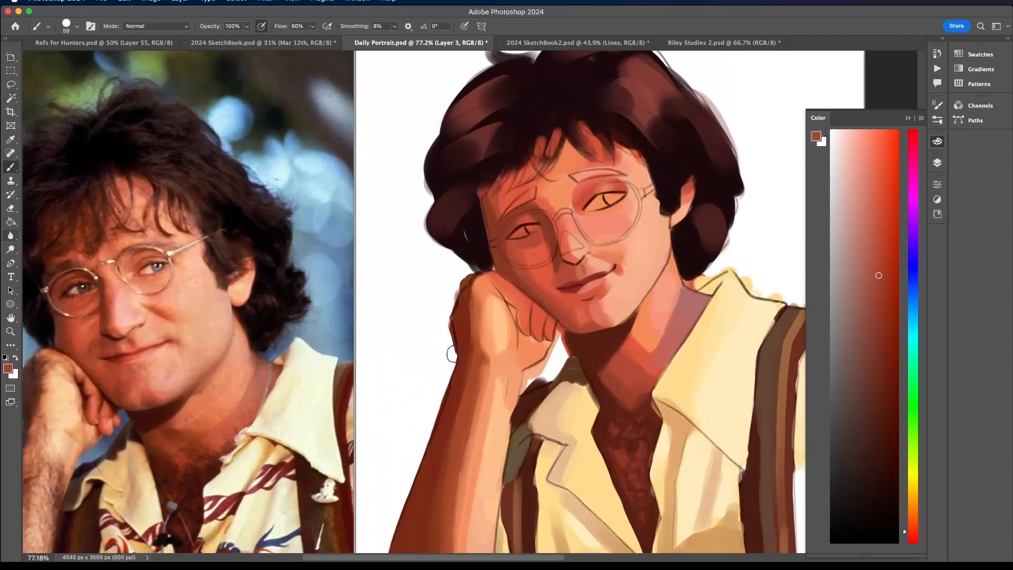
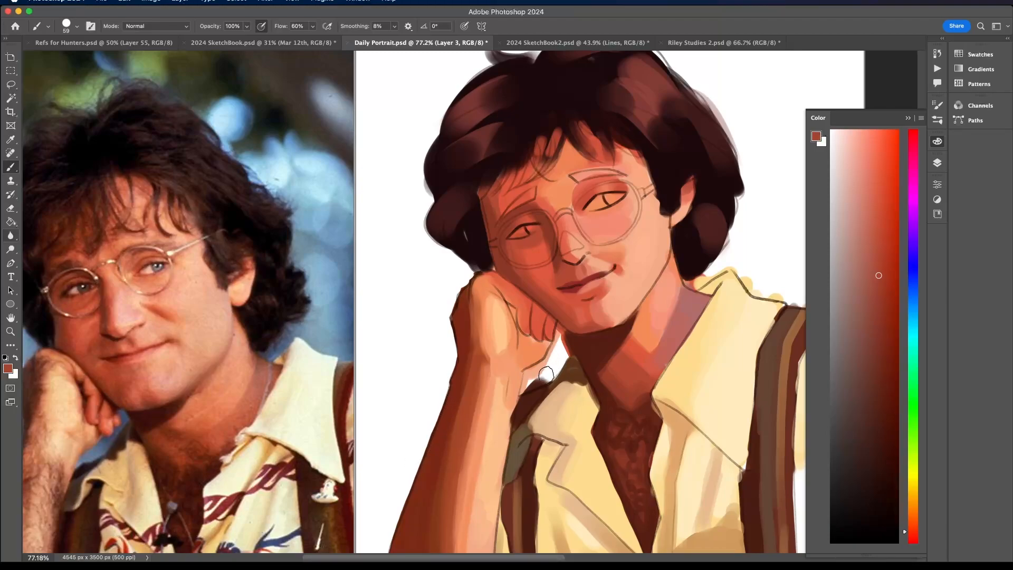
- Touch up the gap between the inner wrist and the shirt collar, and check the whole portrait
mouse_move(527, 387)
mouse_down()
mouse_move(548, 378)
mouse_move(523, 389)
mouse_move(551, 364)
mouse_move(563, 330)
mouse_move(565, 351)
mouse_move(512, 346)
mouse_move(538, 345)
mouse_up()
drag(626, 323, 562, 352)
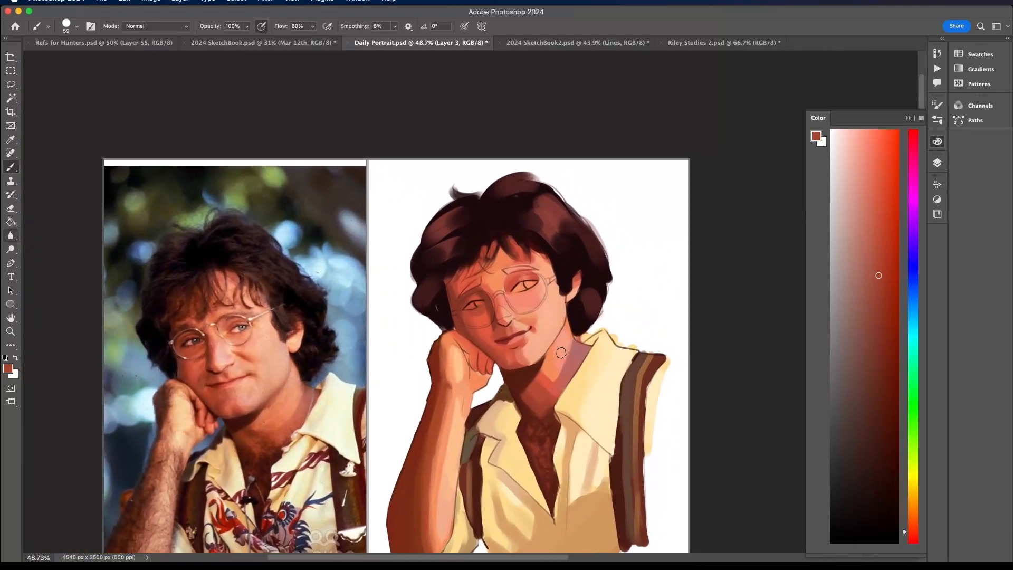
mouse_move(605, 322)
mouse_down()
mouse_move(666, 322)
mouse_move(551, 357)
mouse_move(607, 317)
mouse_move(628, 356)
mouse_move(664, 371)
mouse_up()
drag(721, 358, 688, 335)
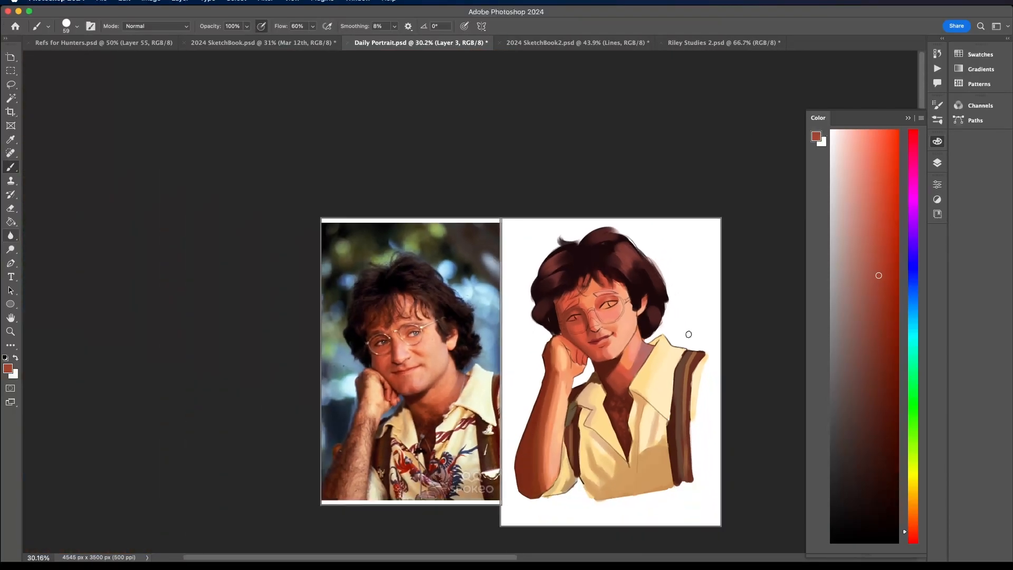
scroll(619, 274, up, 5)
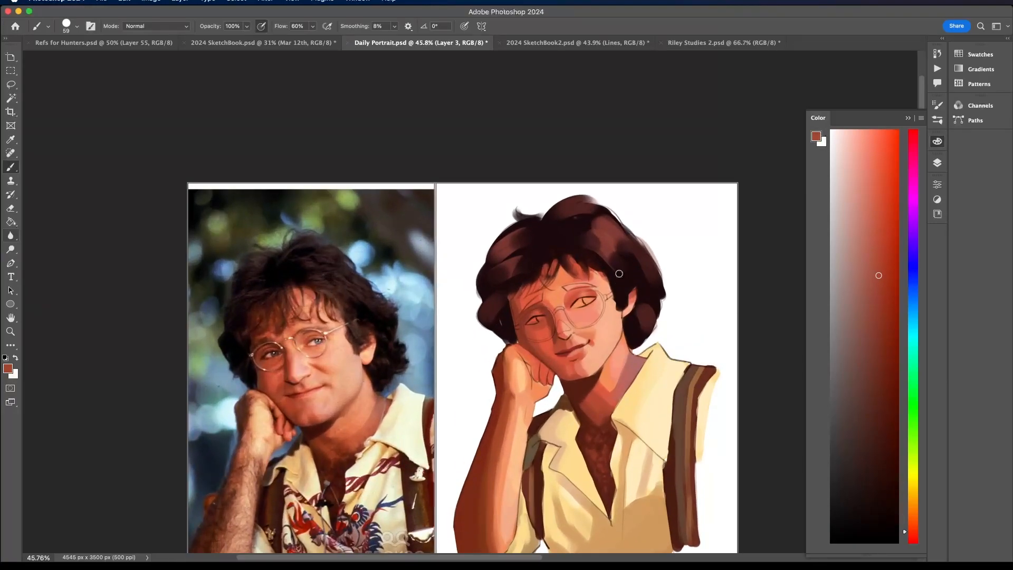
- Set the brush size to 36 px, sample a tone from the face and choose a dark red-brown
click(937, 162)
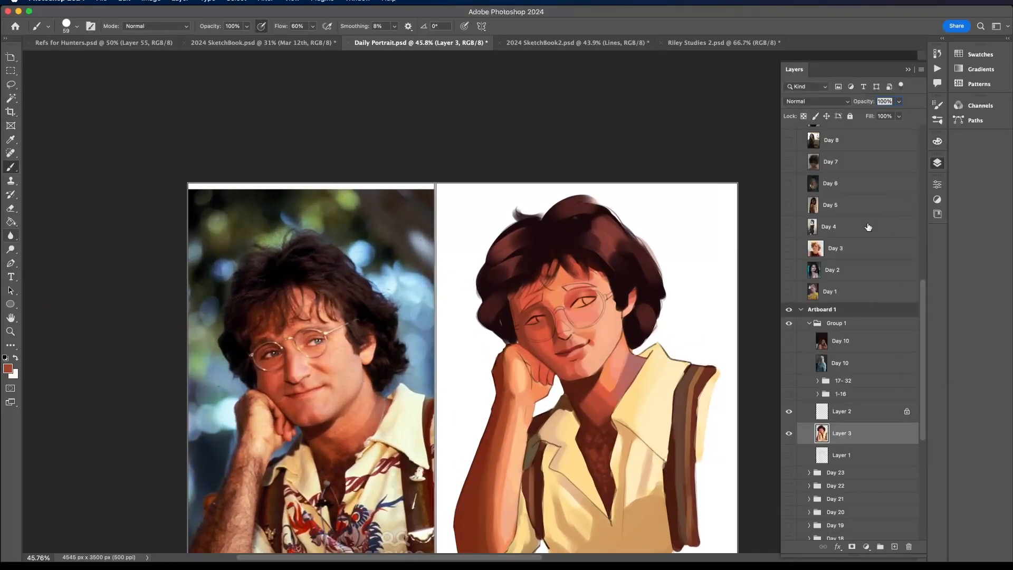
click(66, 26)
drag(82, 56, 71, 58)
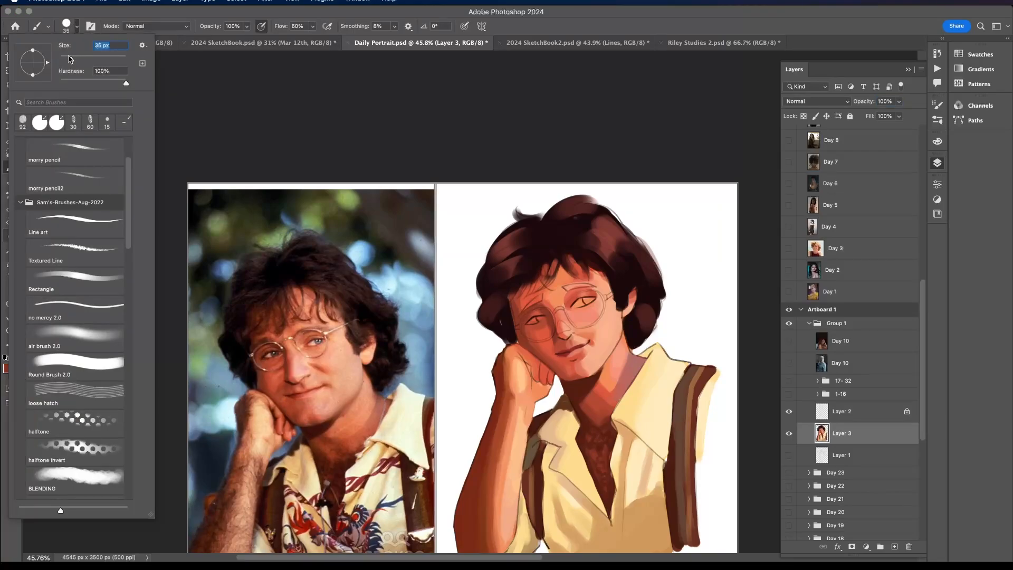
scroll(533, 310, up, 2)
click(557, 313)
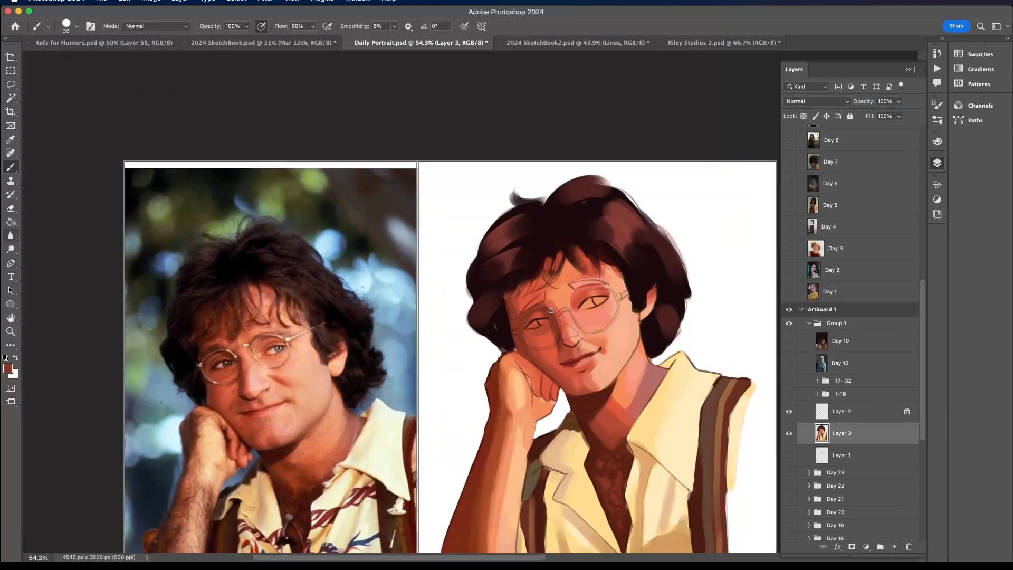
click(937, 142)
click(883, 376)
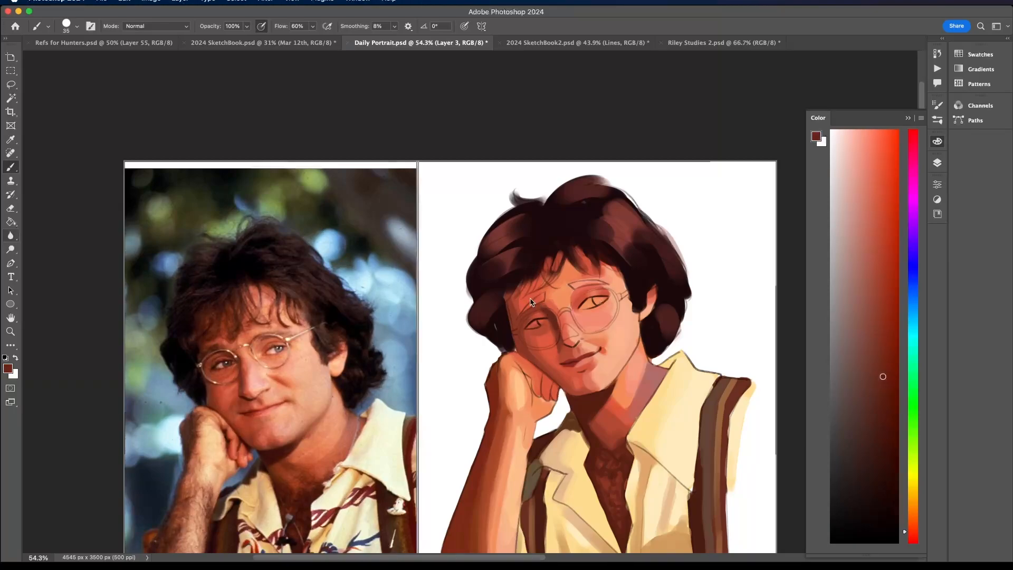
- Sample facial shadow tones, shift the color to a muted orange-brown and paint both eyebrows over the sketch
alt+click(564, 339)
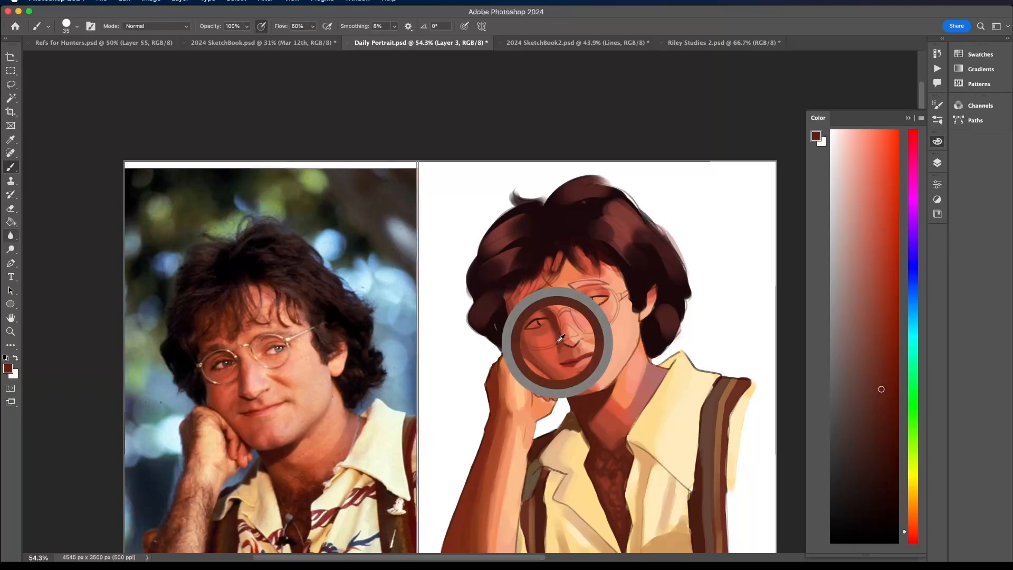
scroll(567, 343, down, 1)
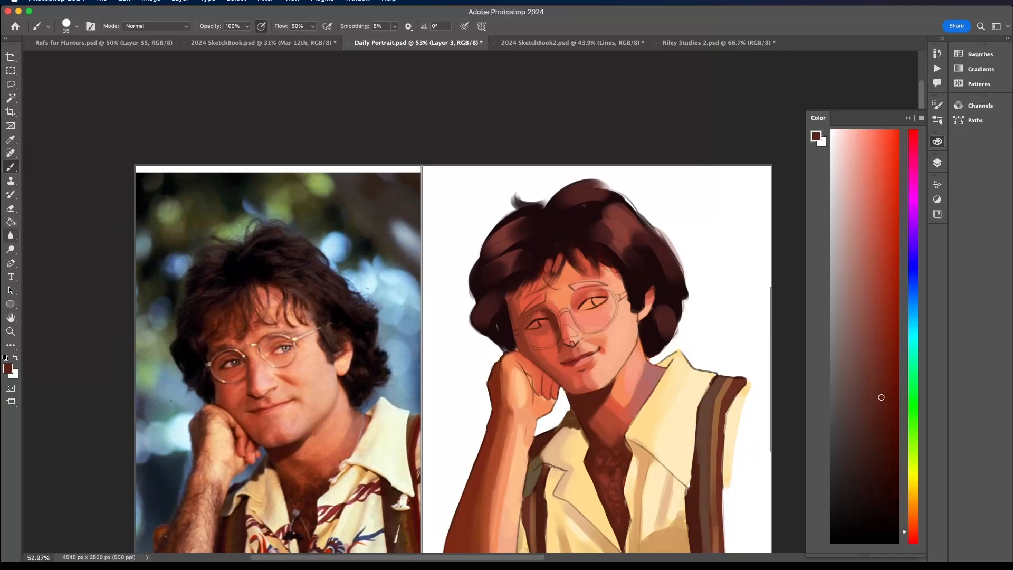
alt+click(565, 343)
alt+click(563, 348)
alt+click(547, 340)
alt+click(515, 254)
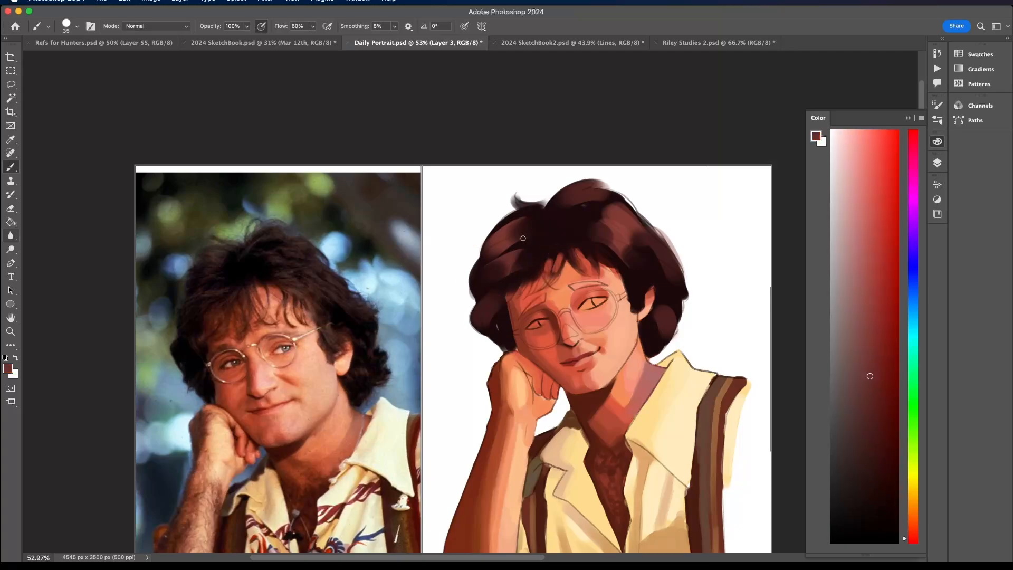
click(913, 522)
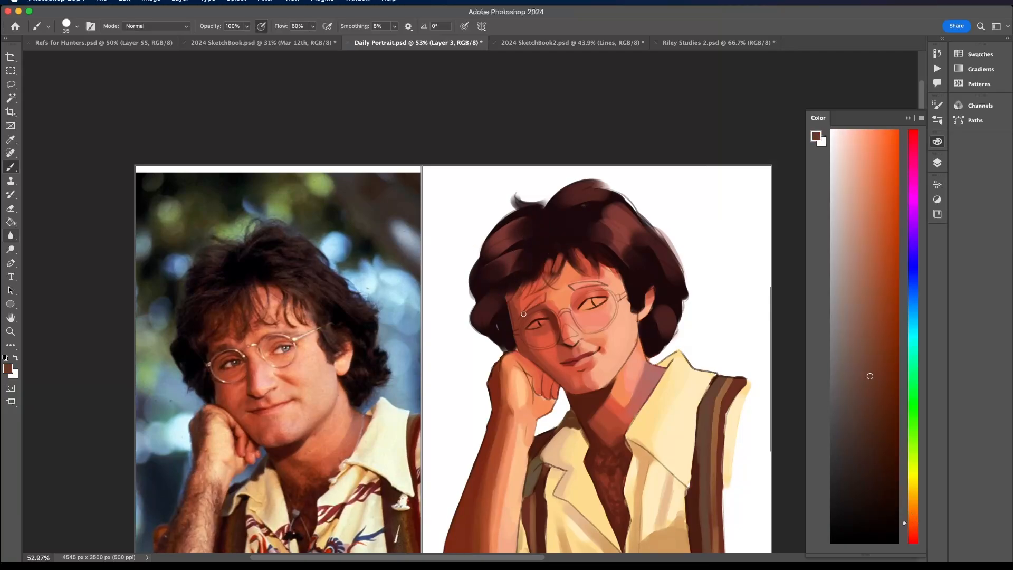
drag(523, 314, 598, 282)
scroll(586, 282, down, 5)
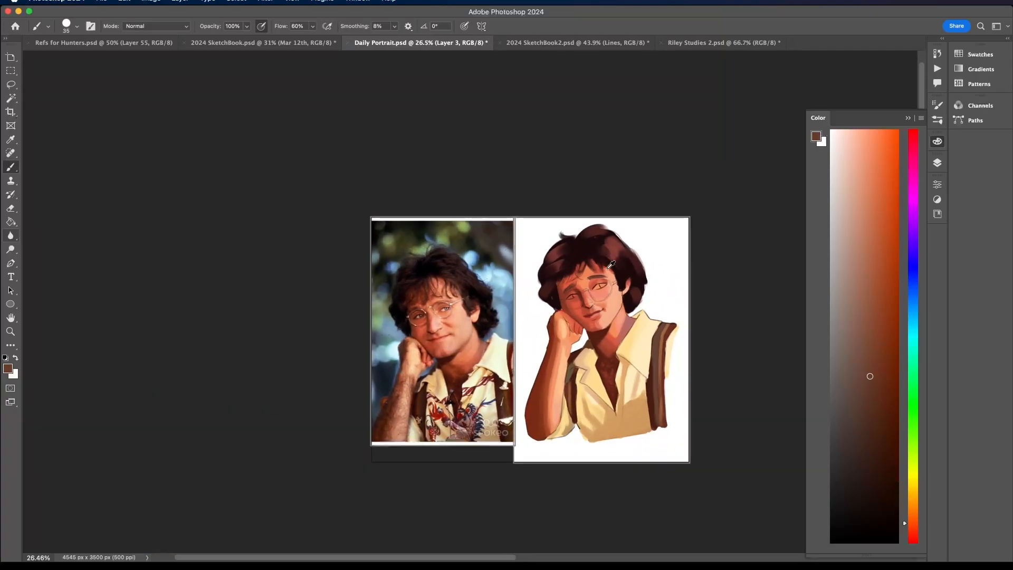
scroll(612, 263, up, 5)
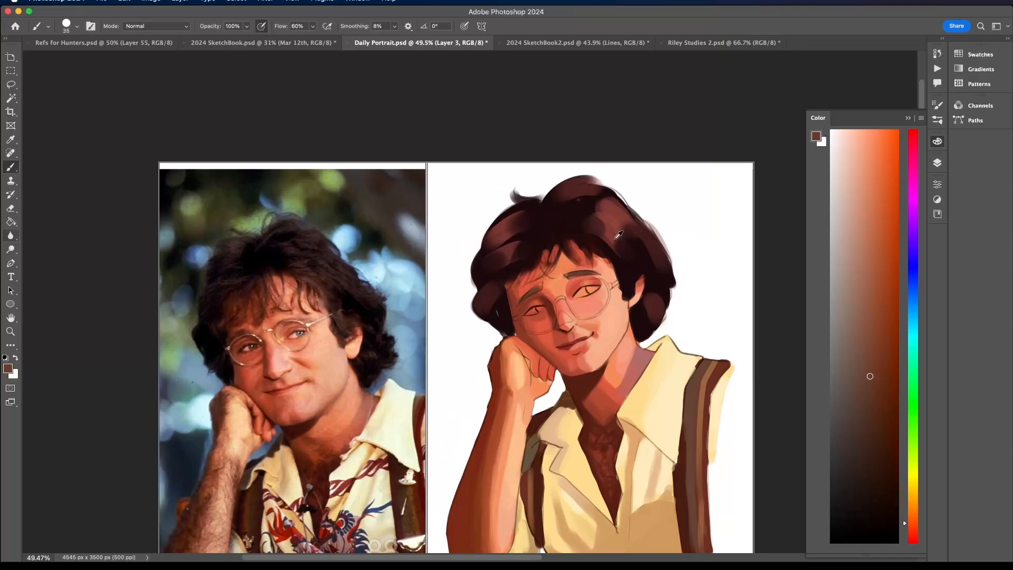
- Sample the hair highlight, adjust it to a dusty warm brown and paint strokes over the sideburn and fringe
alt+click(615, 232)
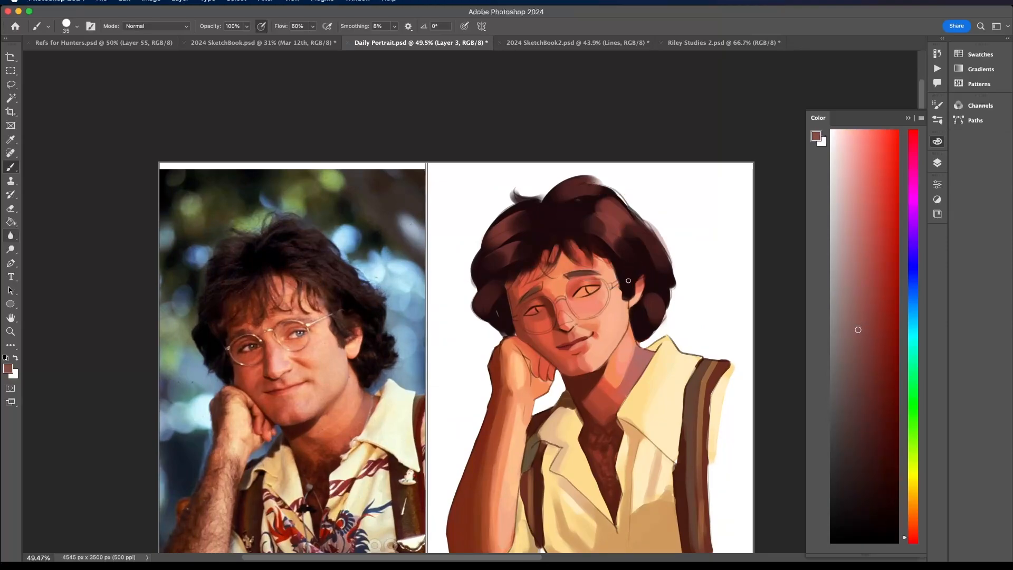
mouse_move(628, 281)
mouse_down()
mouse_move(649, 280)
mouse_move(616, 267)
mouse_move(629, 291)
mouse_move(628, 259)
mouse_move(626, 268)
mouse_move(610, 249)
mouse_move(623, 280)
mouse_move(618, 272)
mouse_move(642, 266)
mouse_up()
key(super+z)
click(915, 529)
key(super+z)
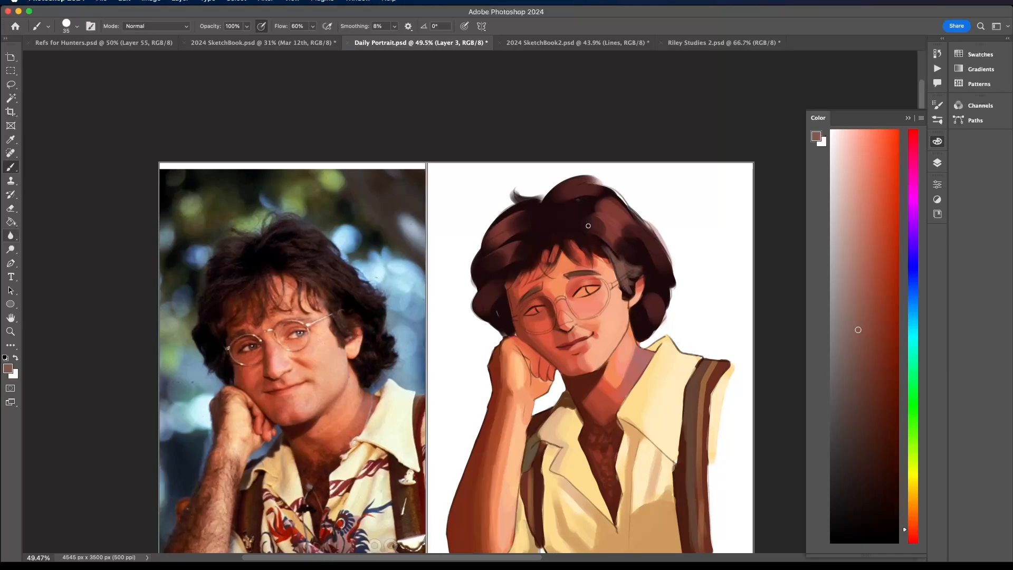
drag(583, 234, 593, 233)
- Enlarge the brush to 83 px and paint broad dusty-brown highlights across the crown and ear side of the hair
click(76, 26)
drag(84, 59, 88, 59)
click(624, 247)
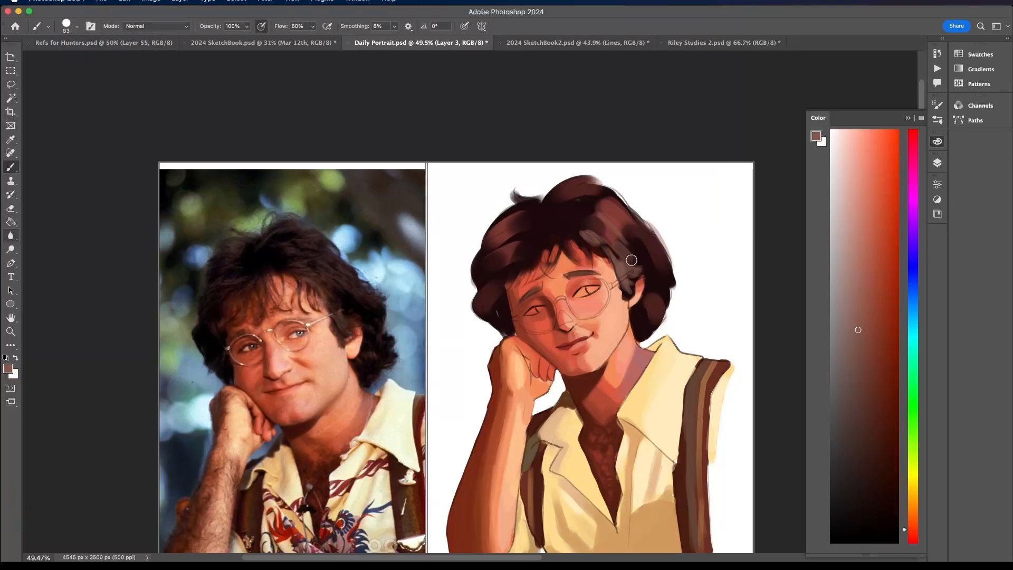
mouse_move(624, 247)
mouse_down()
mouse_move(635, 233)
mouse_move(660, 264)
mouse_move(658, 243)
mouse_up()
mouse_move(619, 210)
mouse_down()
mouse_move(590, 201)
mouse_move(609, 214)
mouse_move(614, 200)
mouse_move(562, 205)
mouse_move(597, 200)
mouse_up()
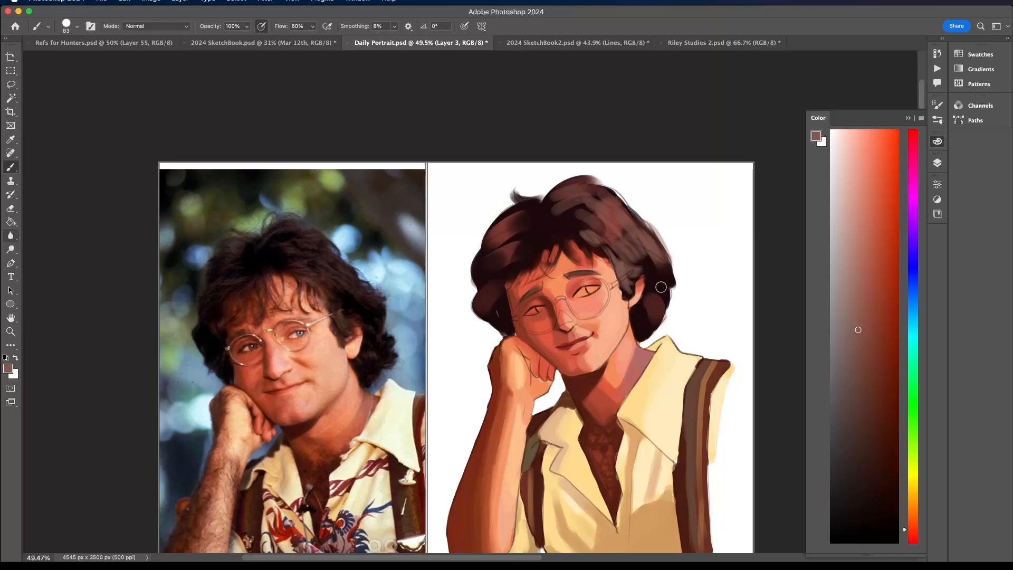
scroll(639, 250, down, 3)
scroll(643, 249, up, 3)
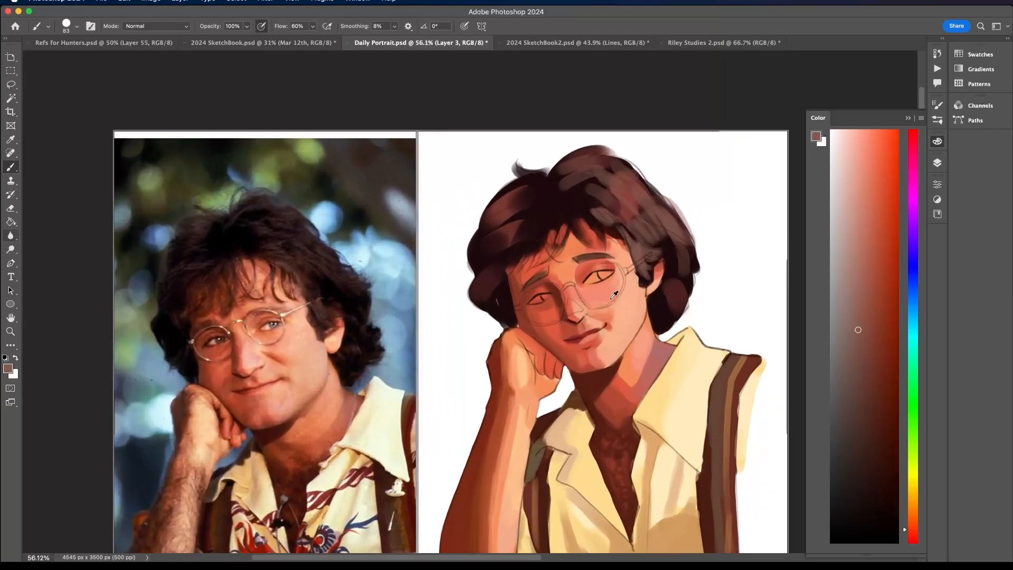
scroll(625, 282, down, 3)
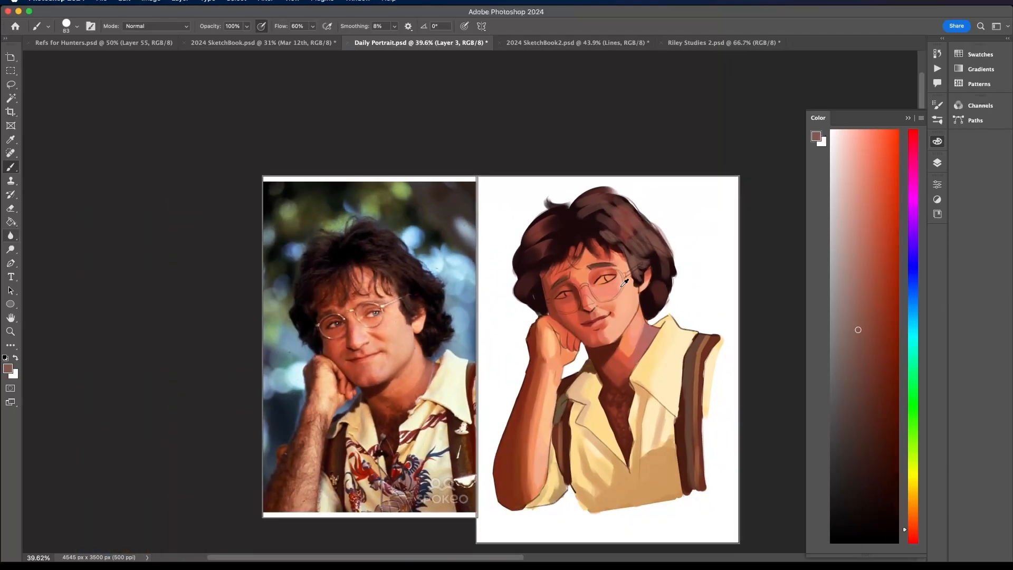
scroll(625, 282, up, 1)
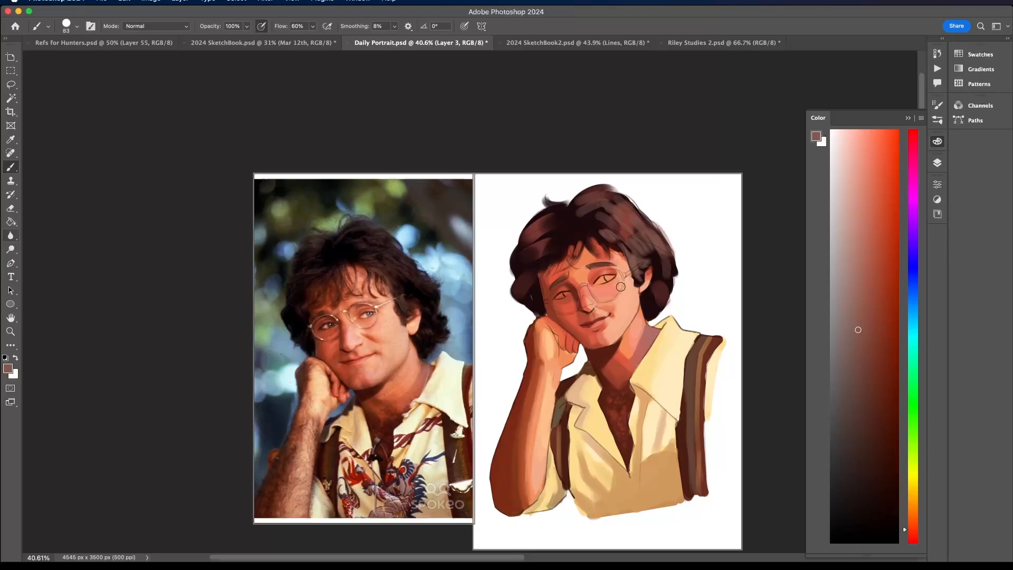
- Sample the dark shadow under the chin, reduce the brush to 27 px and paint the shadow between hand and cheek
alt+click(606, 352)
click(76, 26)
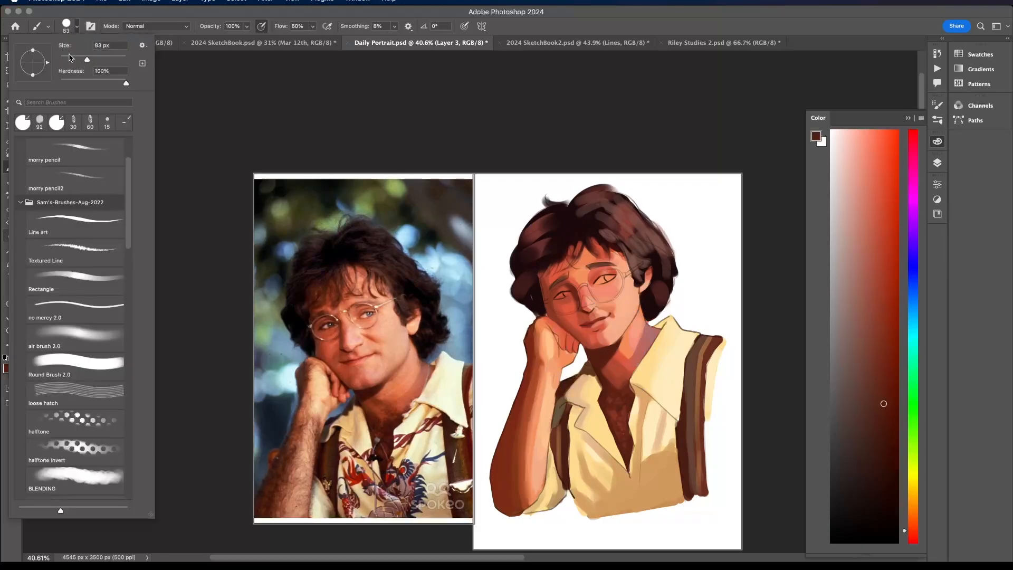
click(69, 57)
scroll(554, 334, up, 5)
drag(555, 335, 566, 350)
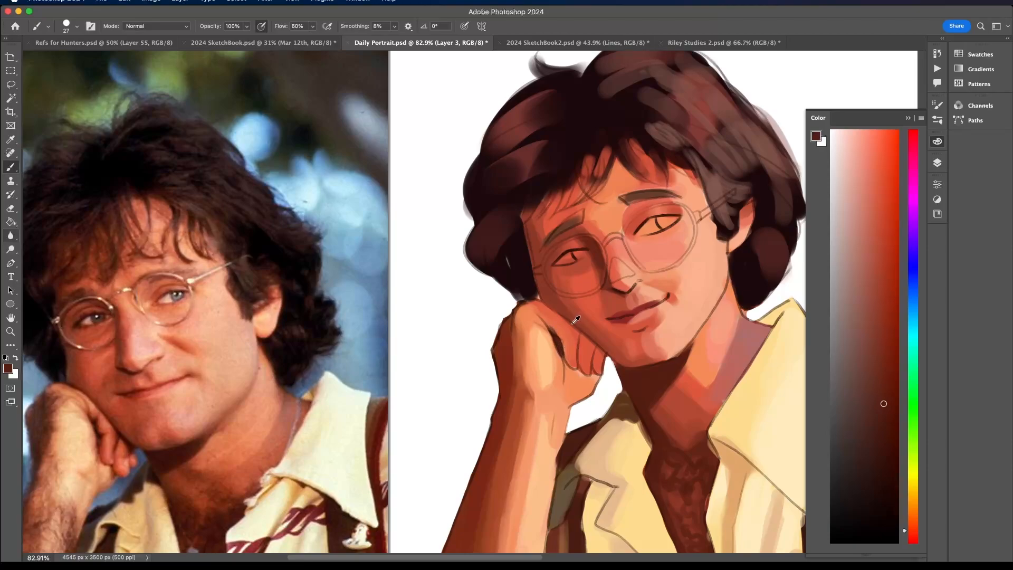
- Choose a deeper saturated maroon and darken the contact shadow and the lines between the fingers
alt+click(636, 372)
click(898, 416)
mouse_move(584, 337)
mouse_down()
mouse_move(602, 357)
mouse_move(567, 321)
mouse_up()
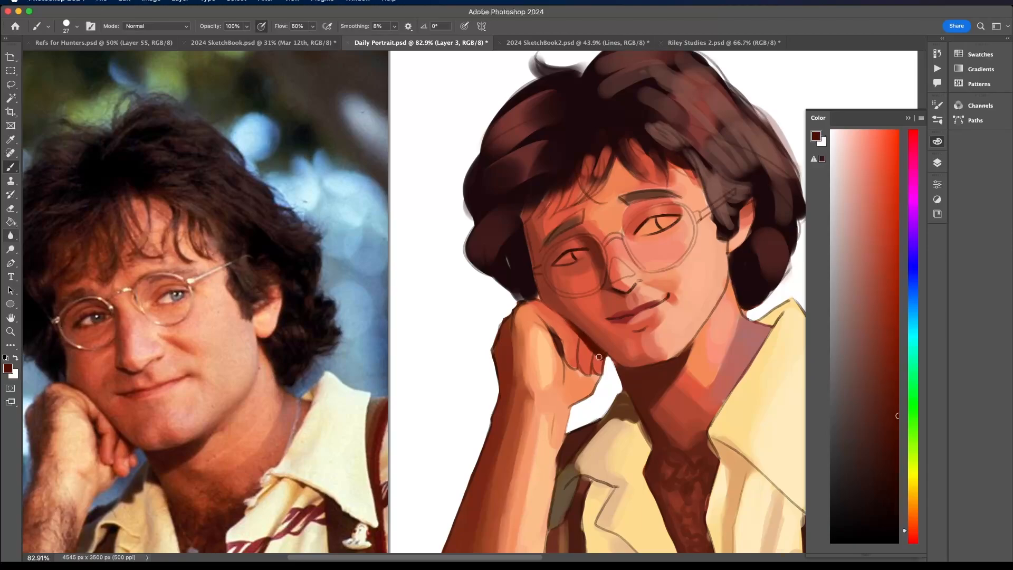
drag(599, 357, 589, 344)
scroll(542, 283, down, 5)
scroll(543, 282, up, 4)
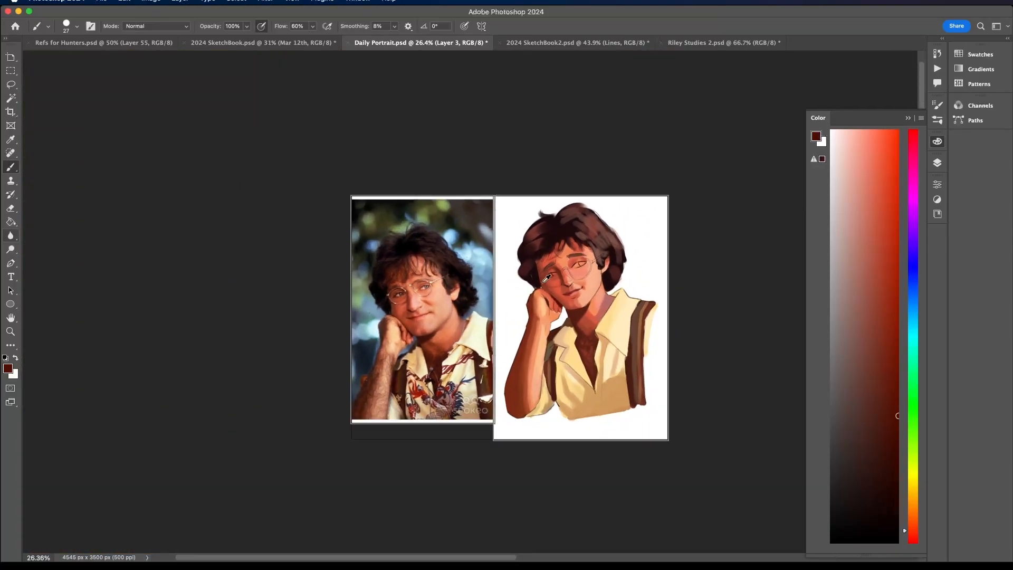
- Choose a pale peach-pink and fill in the whites of both eyes around the irises
alt+click(509, 460)
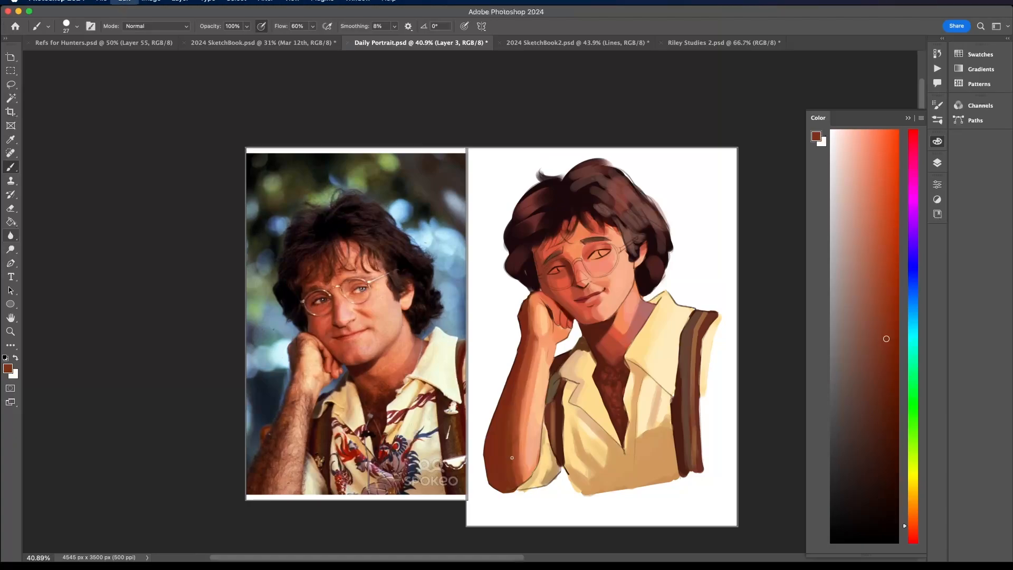
scroll(599, 206, up, 5)
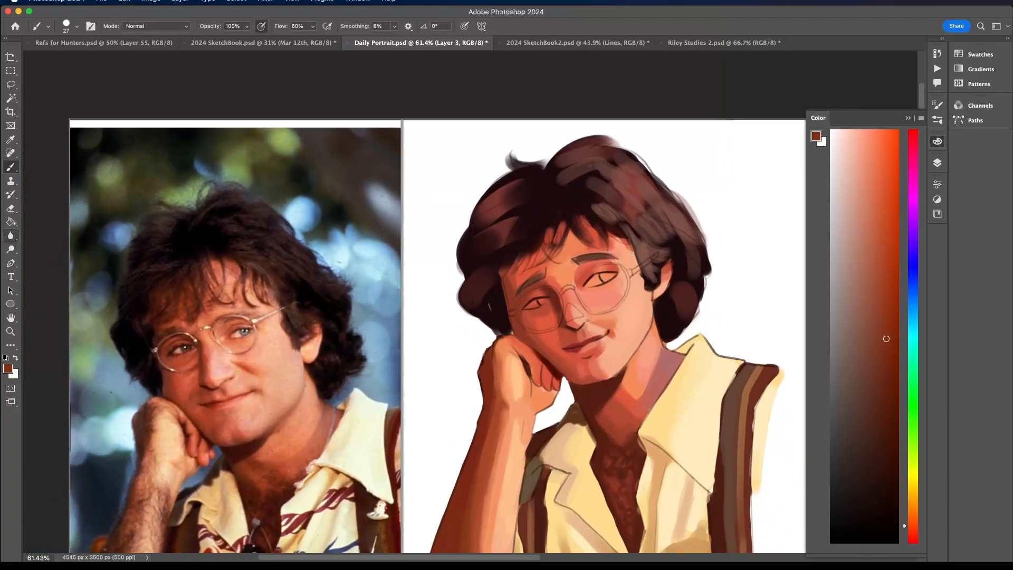
click(851, 155)
drag(591, 285, 590, 282)
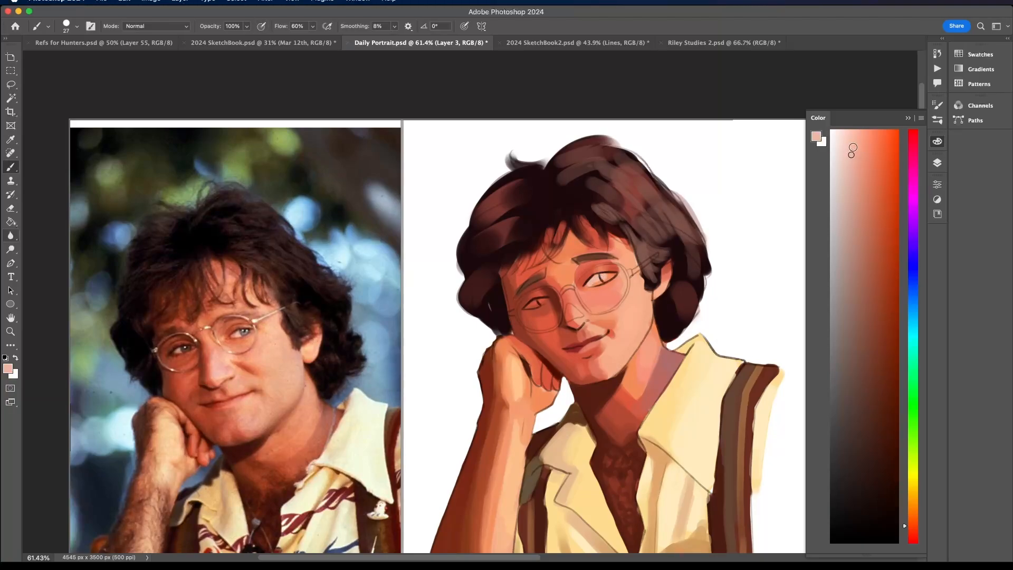
click(853, 137)
scroll(594, 275, up, 5)
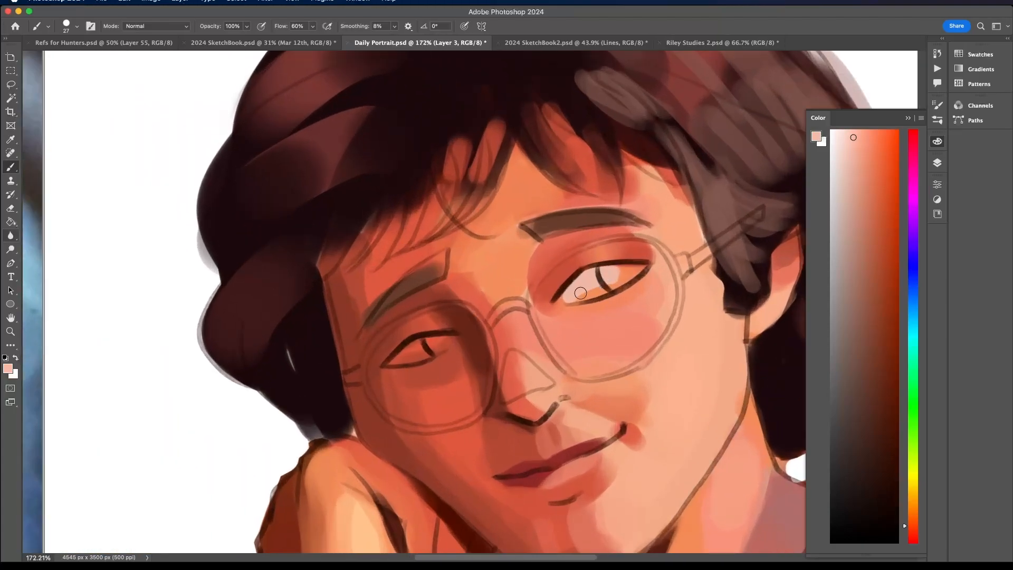
mouse_move(566, 296)
mouse_down()
mouse_move(617, 272)
mouse_move(588, 273)
mouse_move(623, 274)
mouse_move(577, 297)
mouse_move(640, 270)
mouse_up()
mouse_move(392, 361)
mouse_down()
mouse_move(431, 339)
mouse_move(417, 354)
mouse_up()
scroll(418, 336, down, 8)
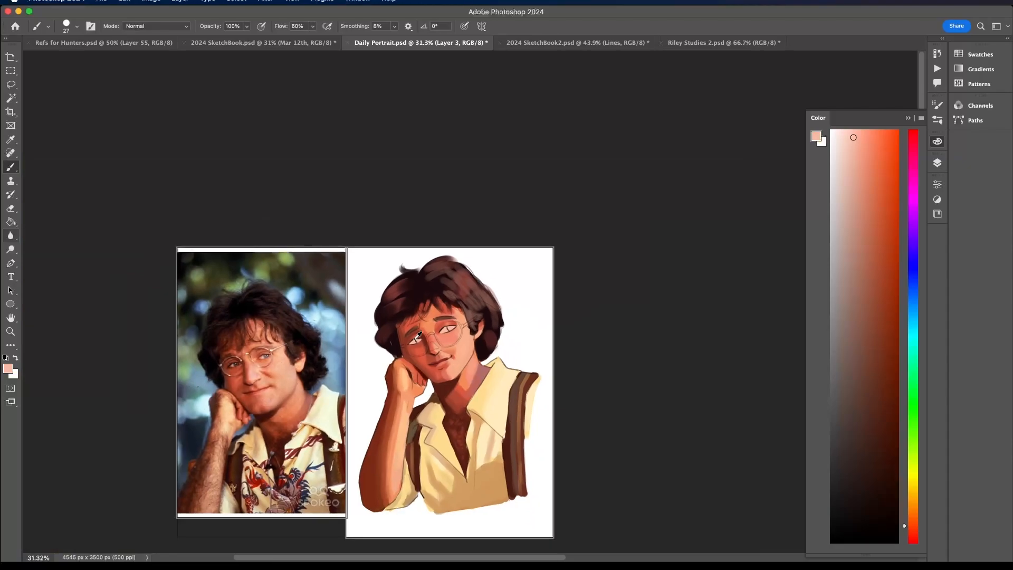
- Pick a darker muted pink for the eyes and compare the whole portrait with the reference photo
scroll(418, 335, up, 6)
click(853, 205)
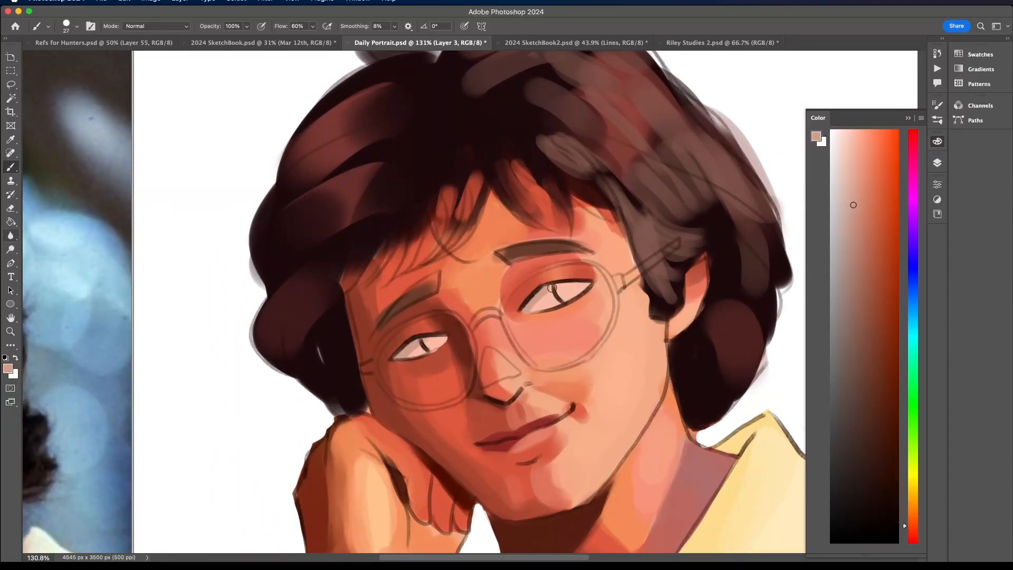
scroll(559, 287, down, 8)
scroll(591, 263, up, 7)
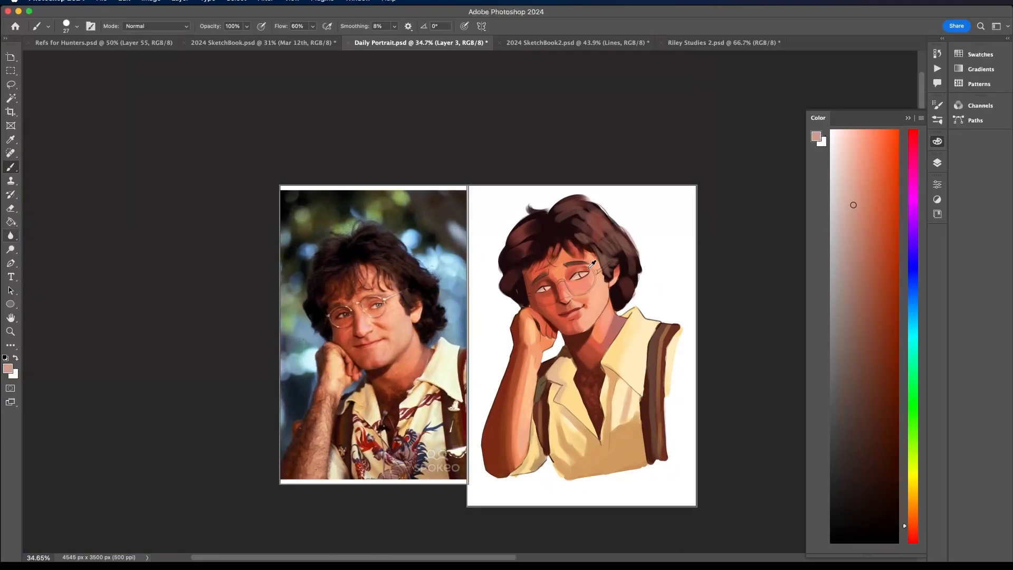
scroll(388, 359, down, 4)
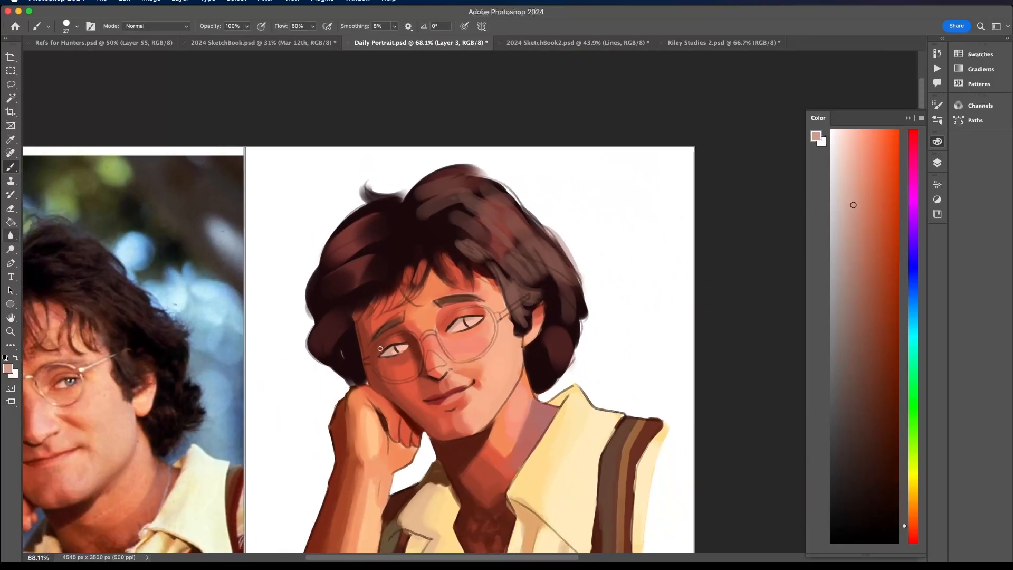
scroll(380, 348, down, 3)
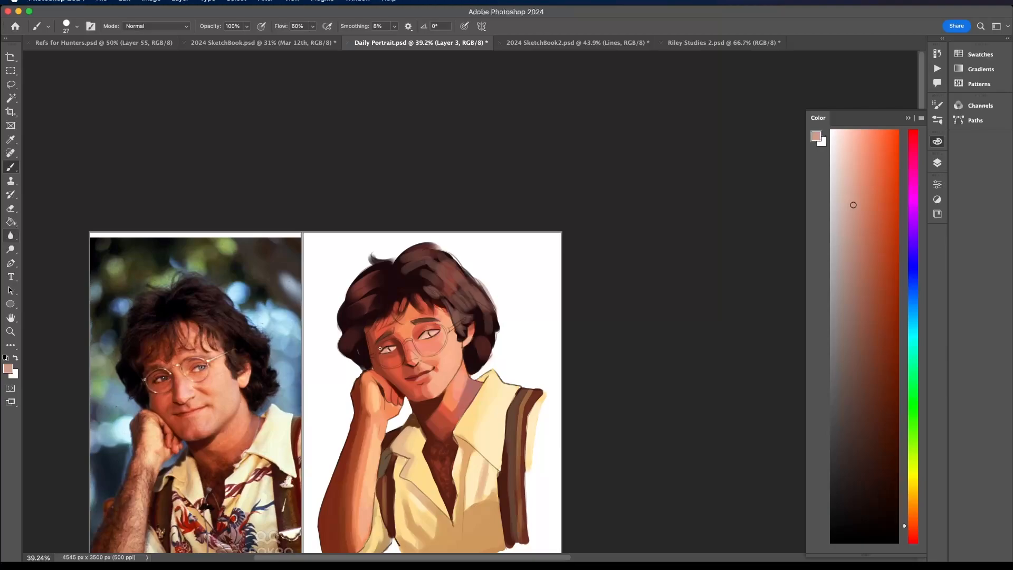
scroll(380, 348, down, 3)
scroll(380, 349, left, 4)
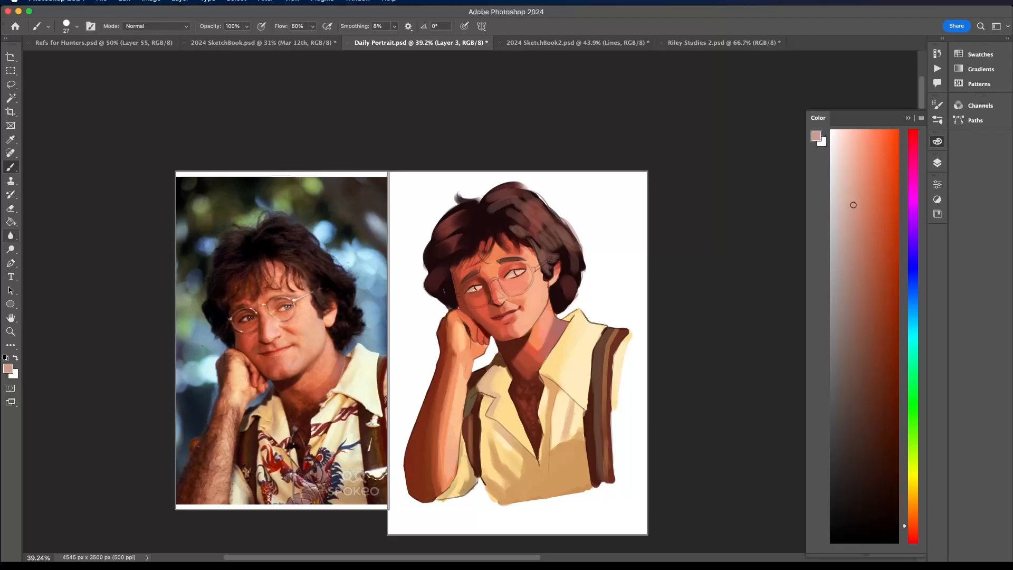
scroll(498, 378, up, 2)
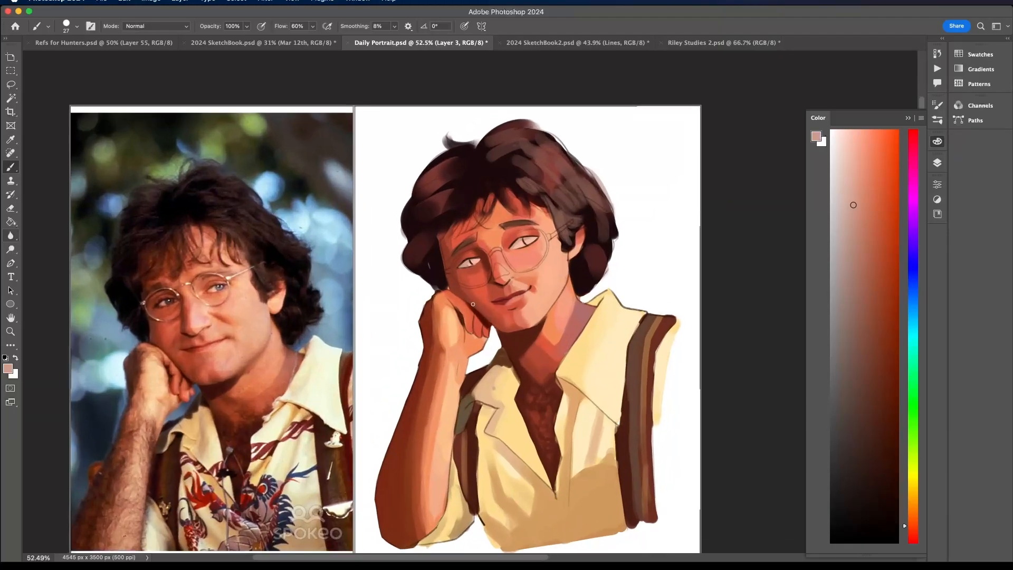
- Sample dark browns around the chin shadow and vest and touch up the collar shadow between the hand and neck
alt+click(498, 345)
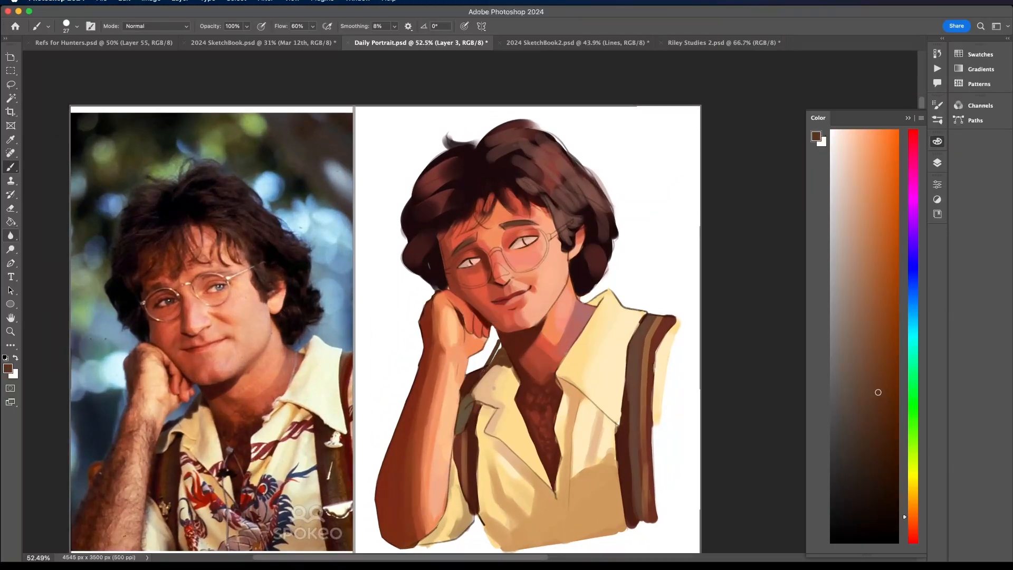
alt+click(472, 379)
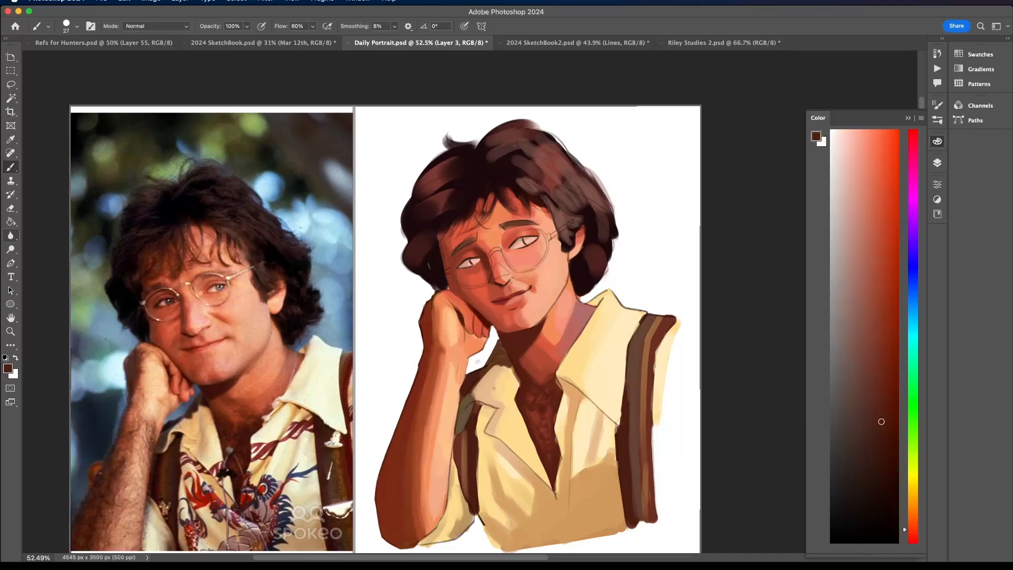
mouse_move(466, 368)
mouse_down()
mouse_move(485, 360)
mouse_move(474, 378)
mouse_up()
scroll(516, 326, down, 5)
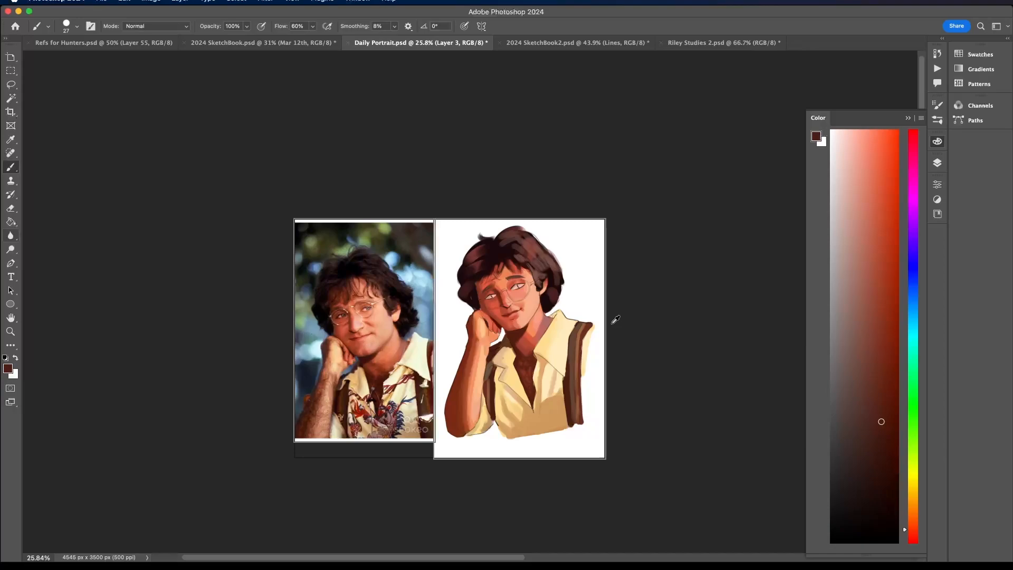
scroll(522, 323, up, 2)
scroll(516, 315, up, 5)
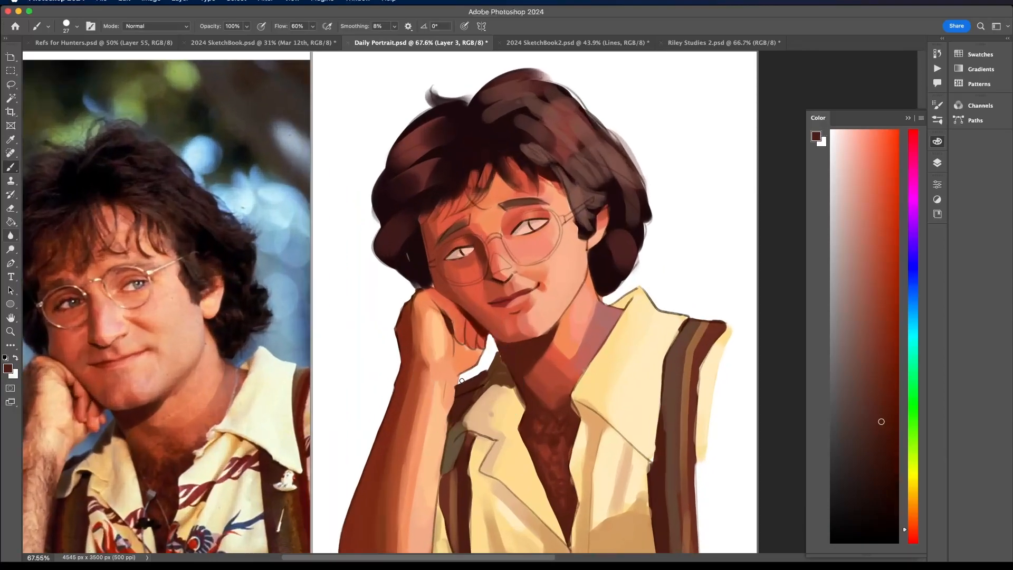
alt+click(493, 364)
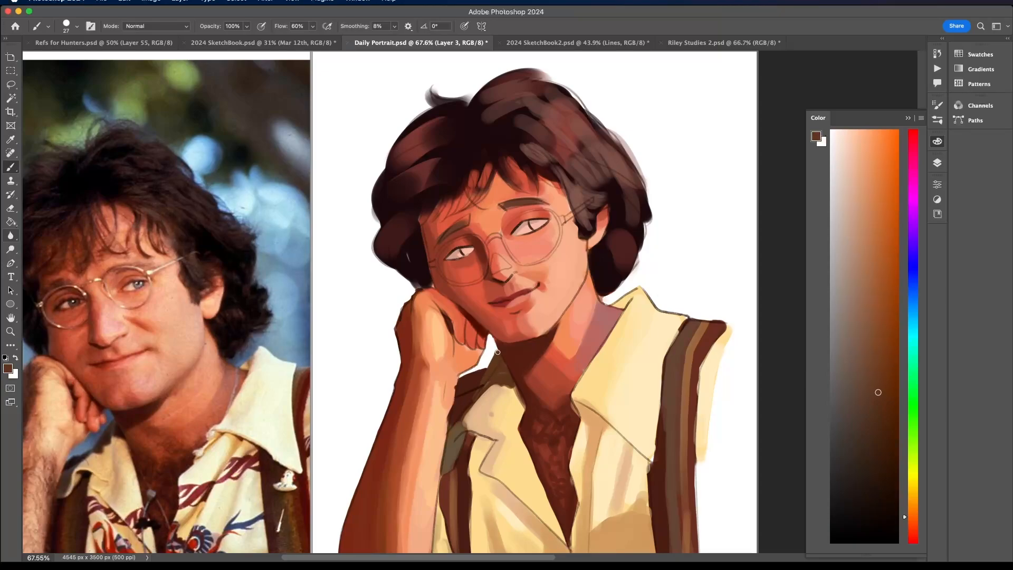
scroll(498, 353, down, 5)
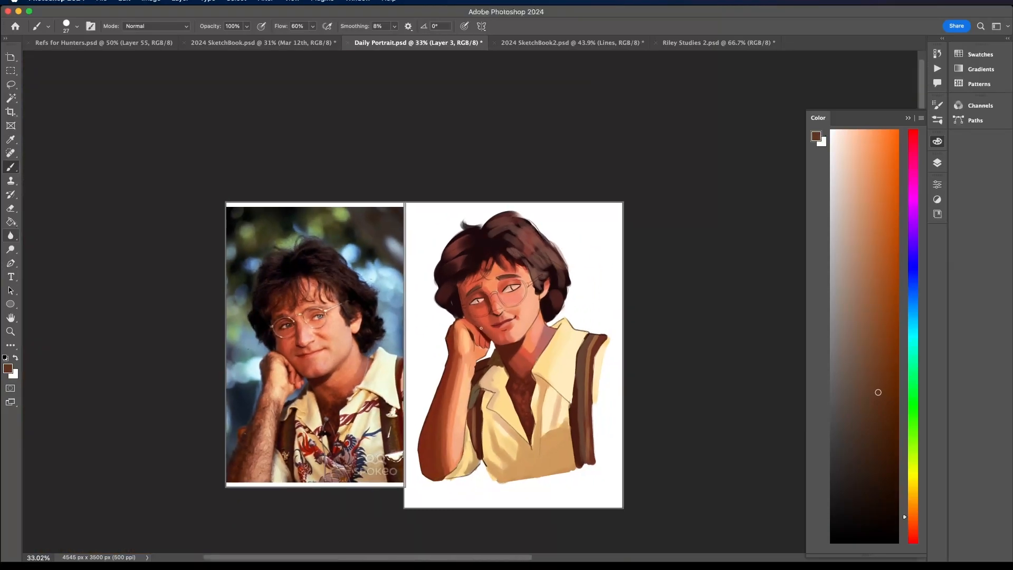
scroll(493, 250, up, 6)
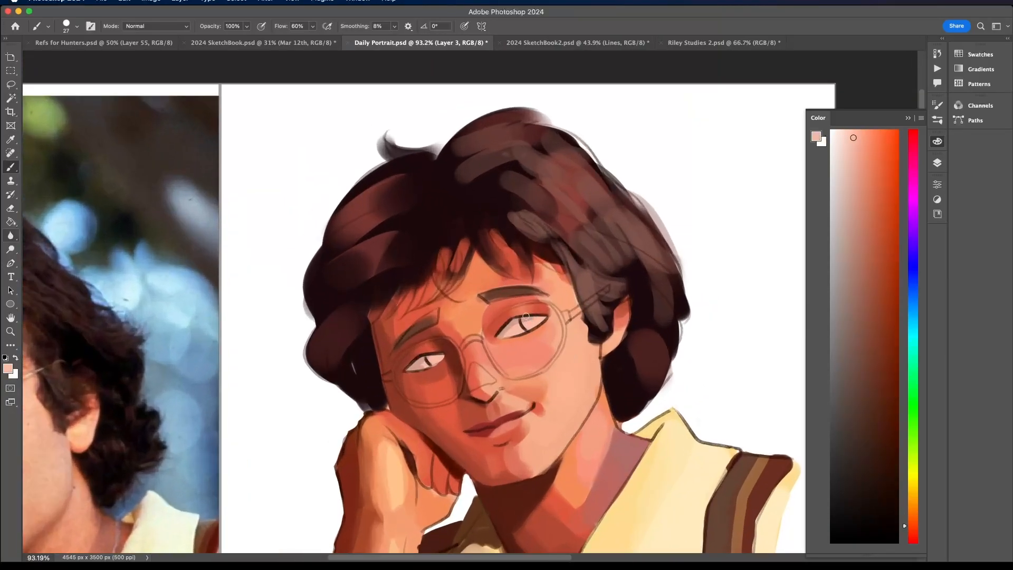
- Choose a light sky blue and fill the irises of both eyes
alt+click(526, 316)
drag(906, 324, 906, 316)
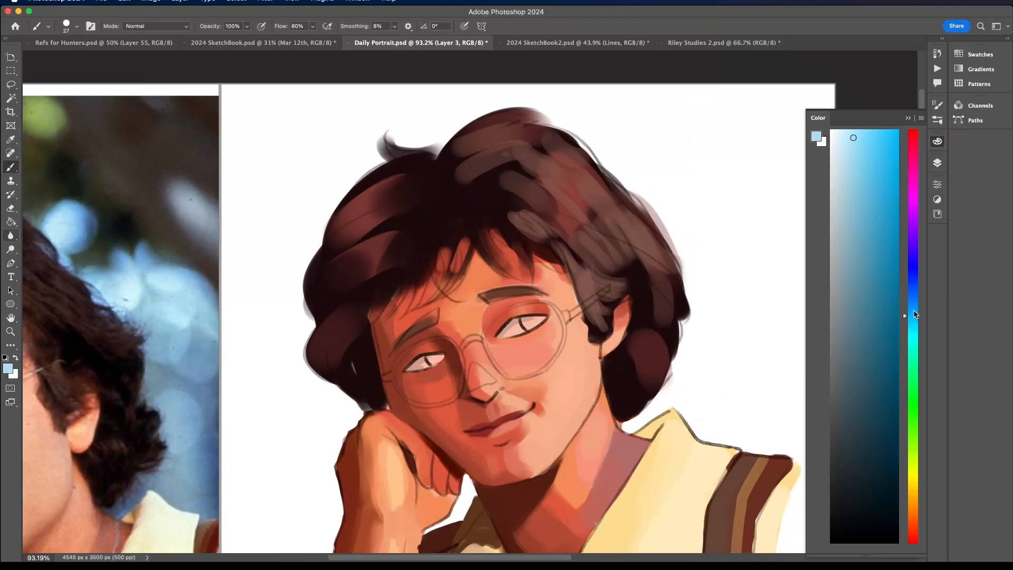
drag(524, 318, 539, 322)
drag(430, 358, 437, 359)
scroll(446, 342, down, 4)
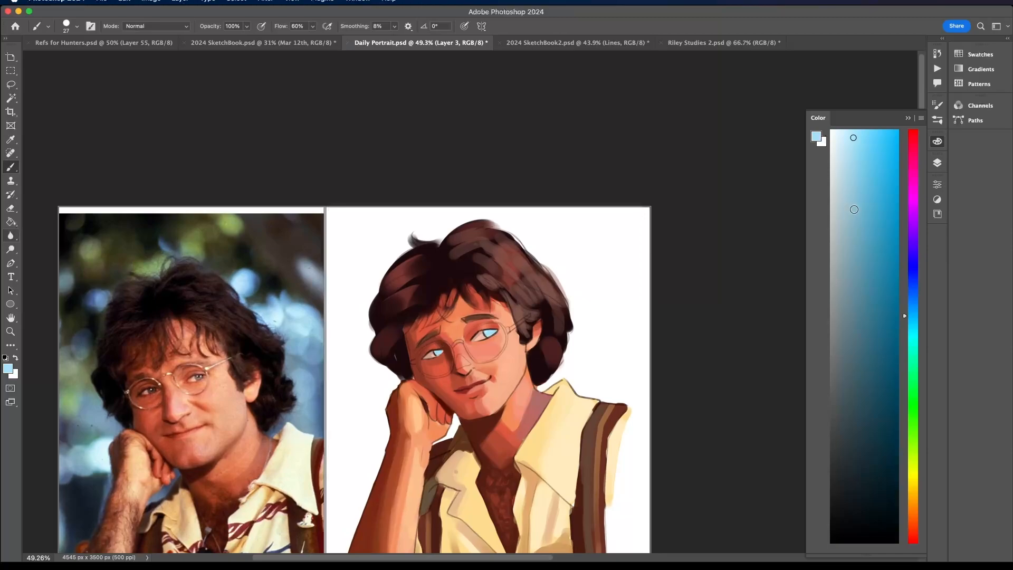
- Choose a darker teal blue and shade the upper part of both irises
click(877, 341)
scroll(473, 327, up, 6)
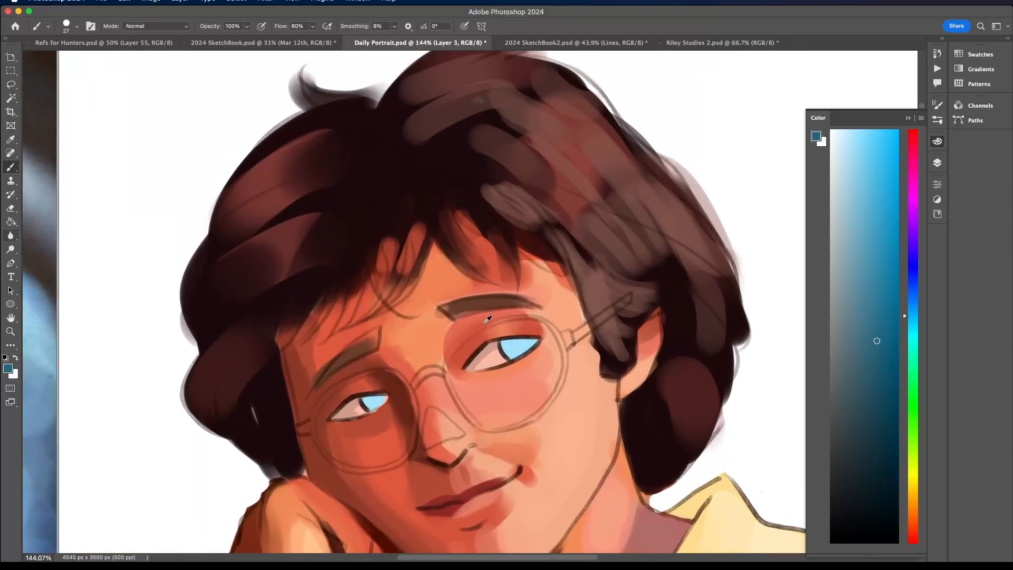
drag(504, 344, 533, 344)
mouse_move(348, 404)
mouse_down()
mouse_move(376, 409)
mouse_move(363, 415)
mouse_move(376, 407)
mouse_up()
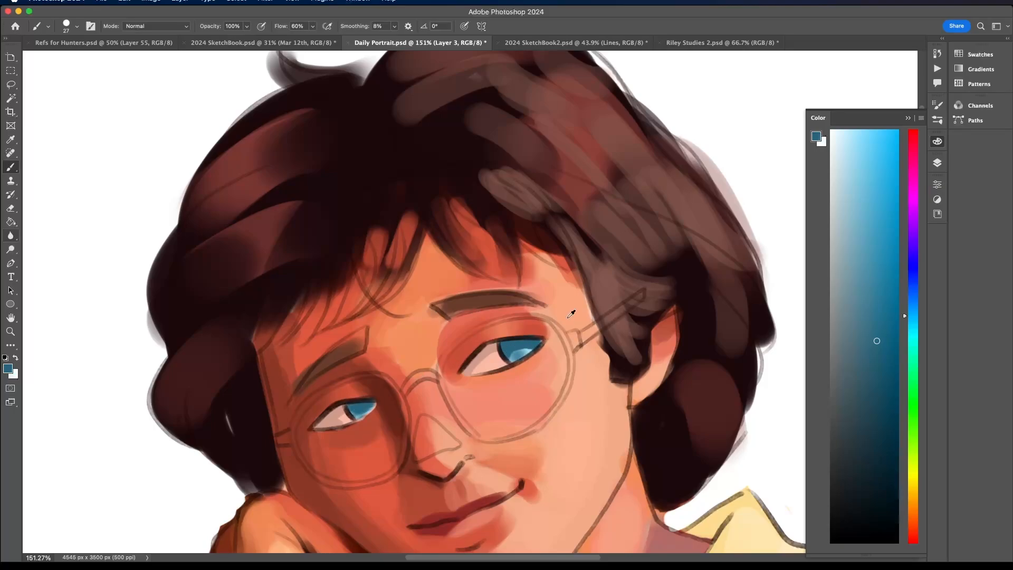
scroll(571, 313, down, 8)
scroll(667, 305, up, 4)
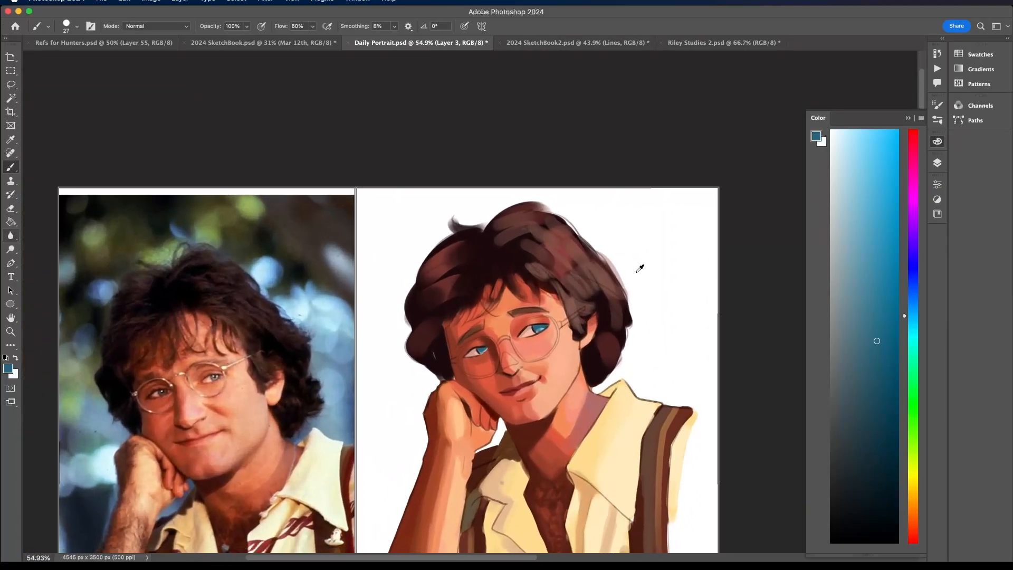
- Choose a dark grey-blue, set the brush size to 10 px and paint darker rims and pupil shading in both irises
click(843, 449)
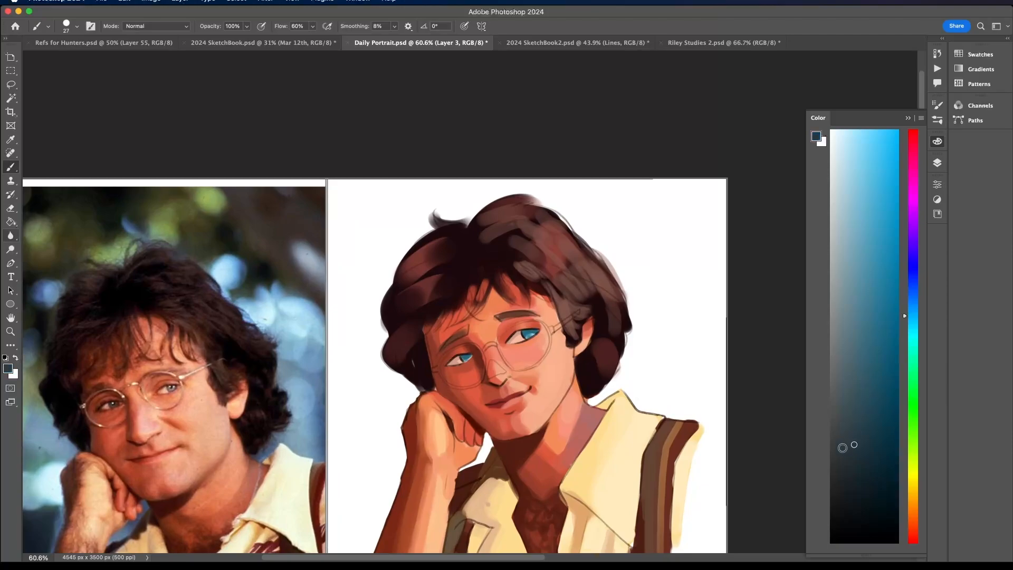
scroll(499, 341, up, 8)
click(66, 26)
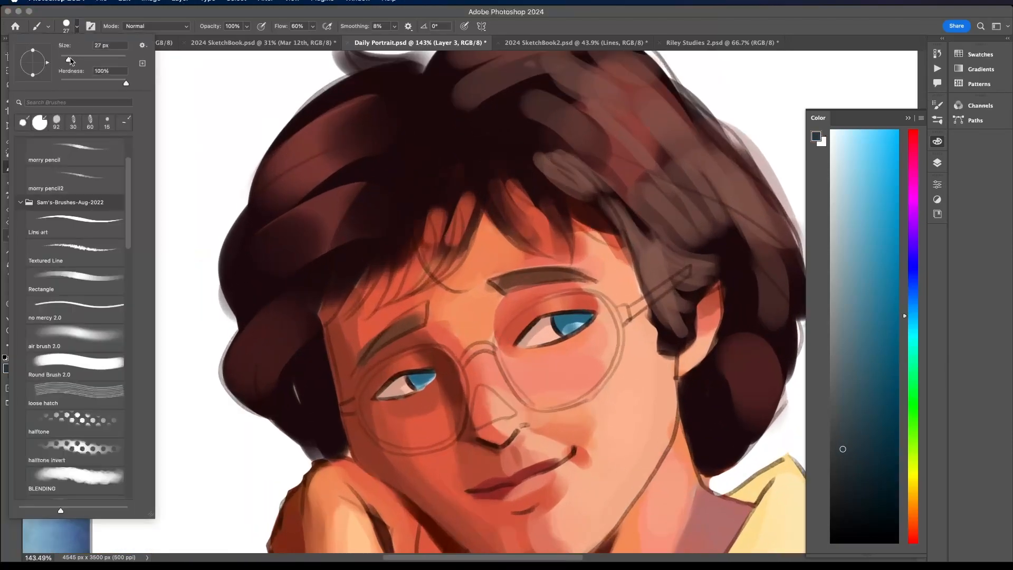
drag(73, 56, 59, 56)
text(10)
key(Return)
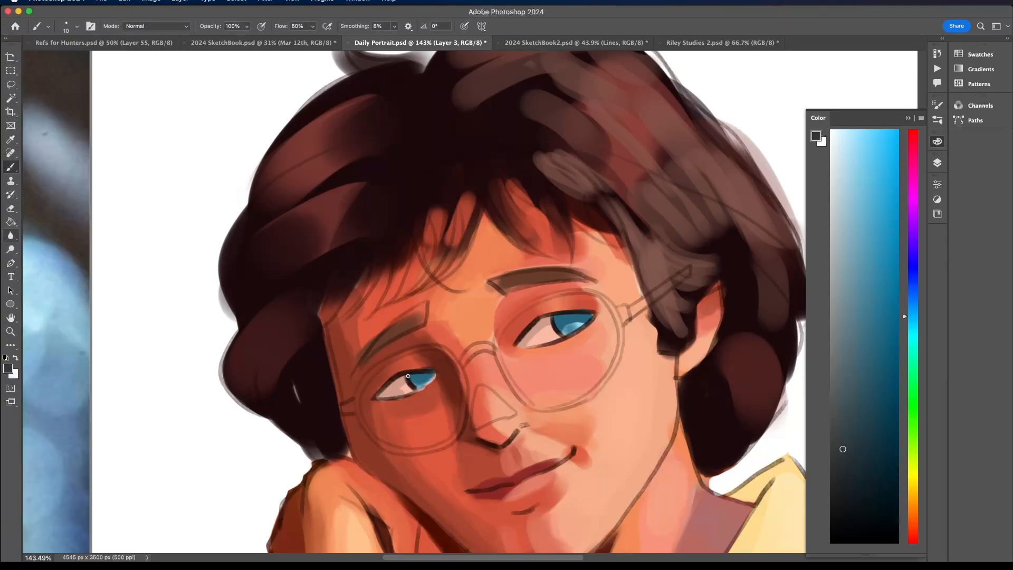
drag(554, 315, 565, 336)
scroll(423, 360, down, 5)
scroll(422, 360, up, 5)
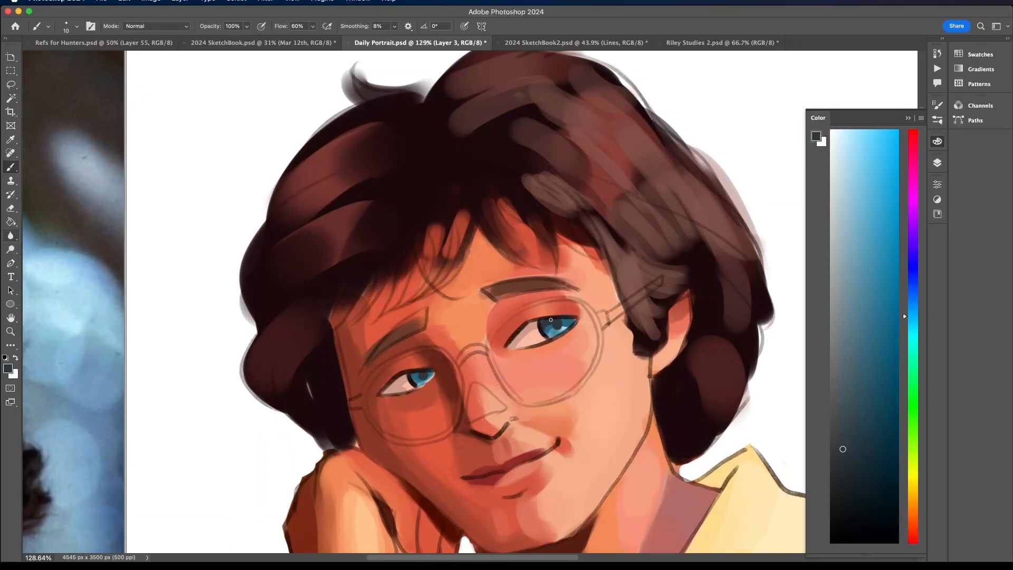
- Sample a near-black brown and darken the pupils and the upper iris shadows
alt+click(544, 325)
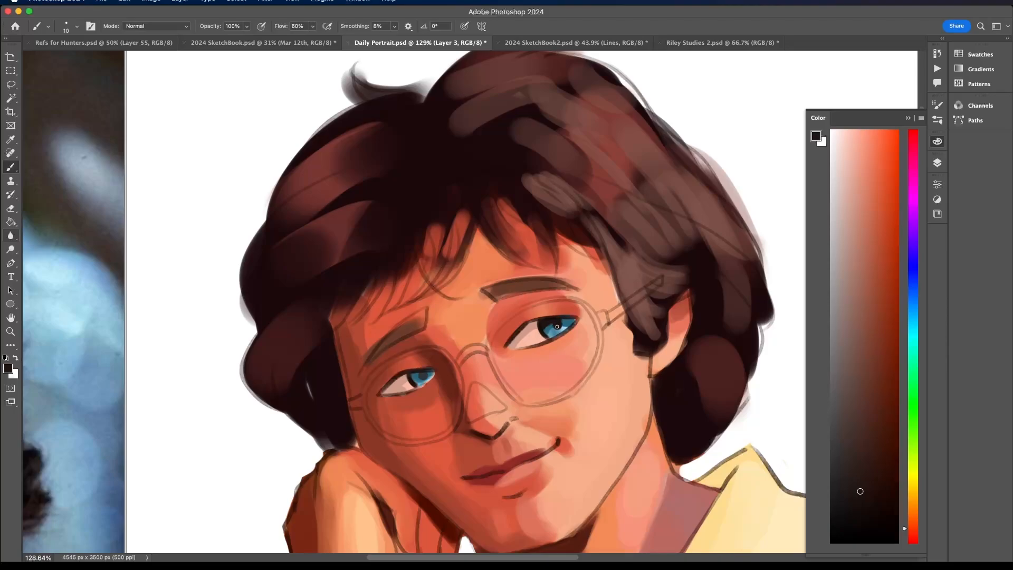
drag(572, 323, 561, 319)
scroll(434, 368, down, 10)
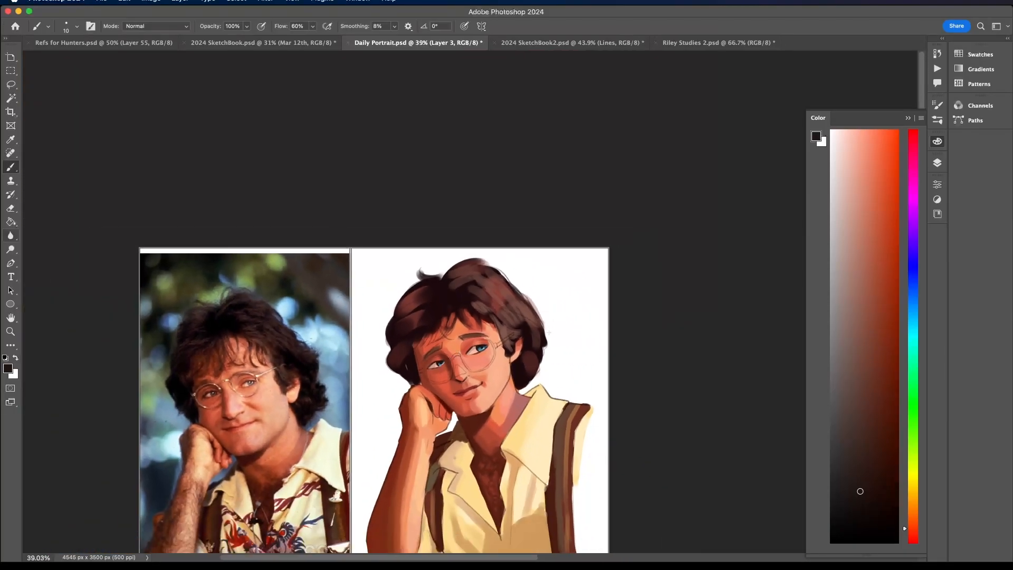
scroll(453, 358, up, 10)
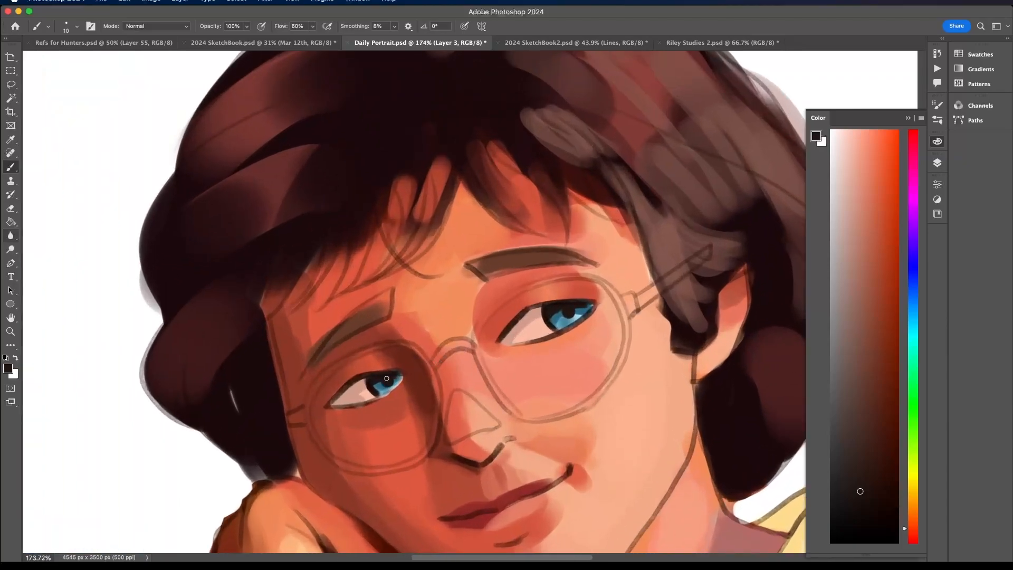
- Pick a muted pink, turn on pen pressure for brush opacity and compare the whole portrait with the reference photo
alt+click(408, 299)
click(261, 26)
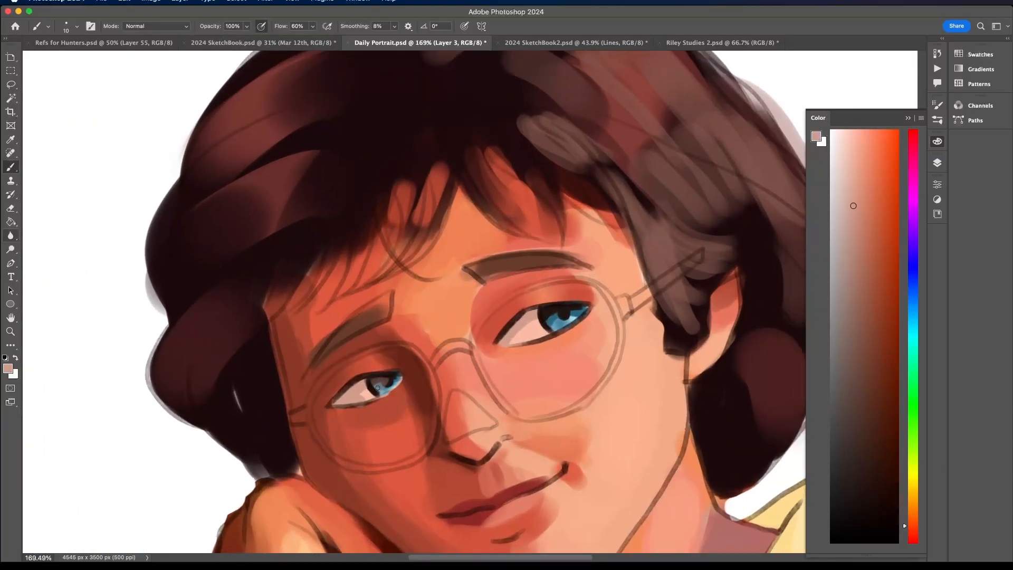
scroll(378, 381, down, 1)
scroll(389, 385, down, 8)
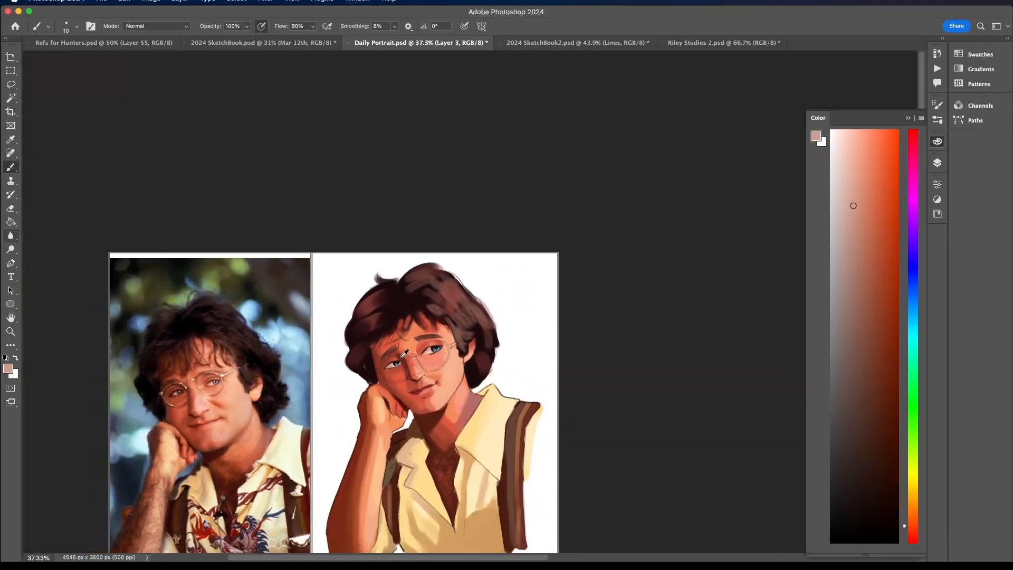
scroll(383, 409, left, 2)
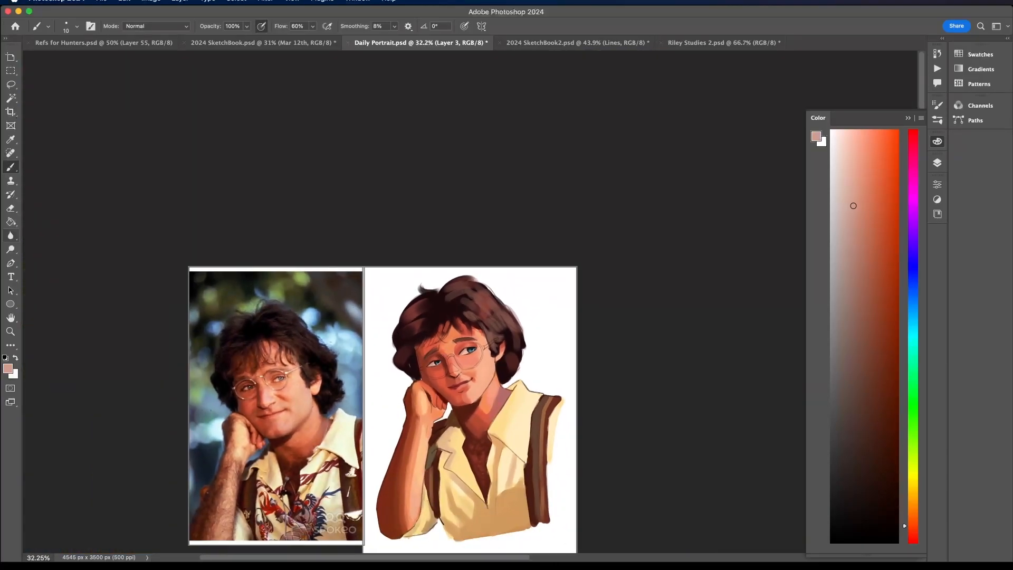
scroll(382, 406, down, 1)
scroll(383, 407, left, 1)
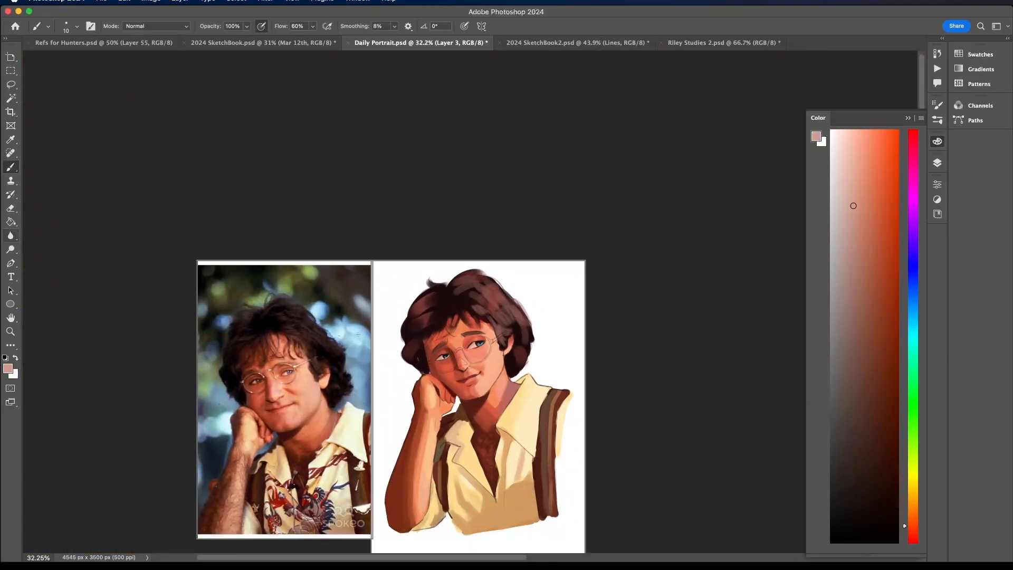
scroll(358, 334, down, 1)
- Toggle the visibility of the line-art layer, Layer 2, leave it shown and reduce its opacity to 43%
click(938, 163)
click(790, 416)
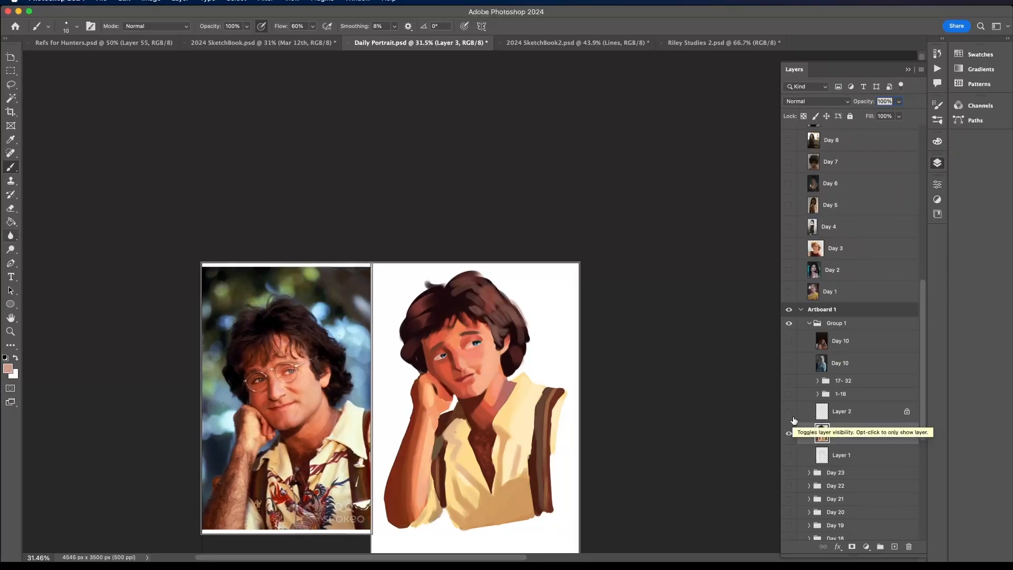
click(790, 416)
click(810, 417)
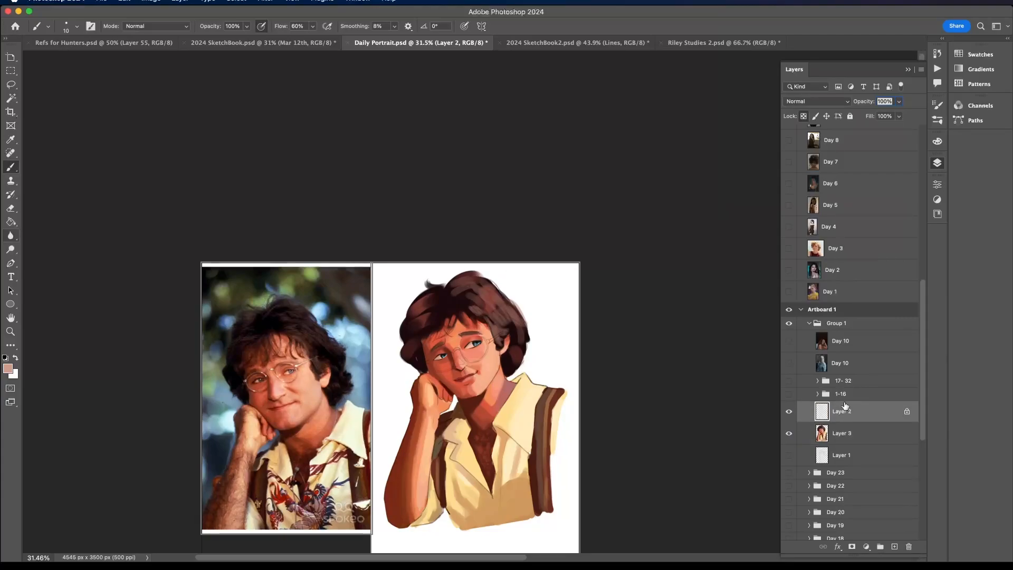
click(899, 101)
drag(900, 115, 875, 118)
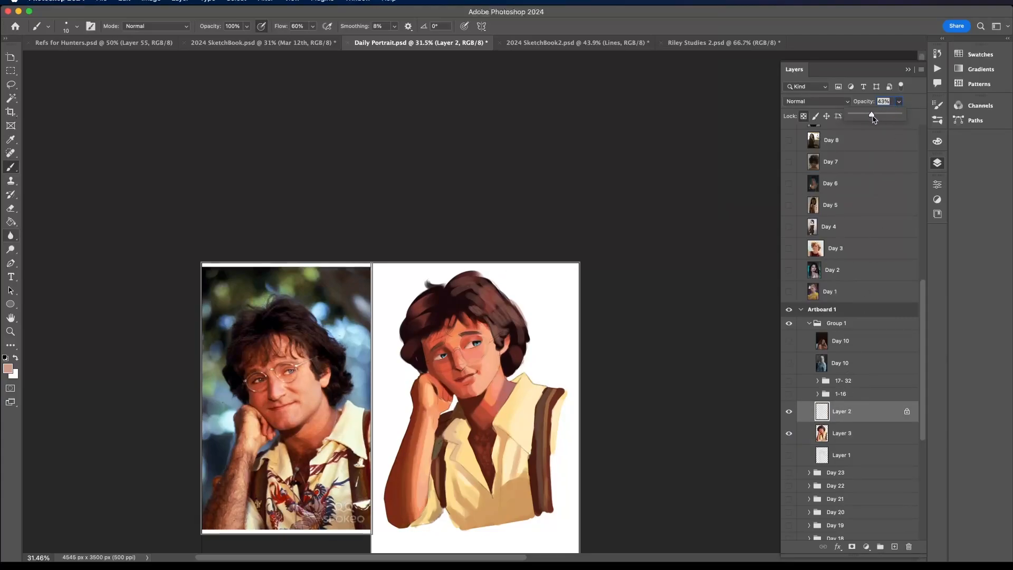
scroll(469, 355, up, 3)
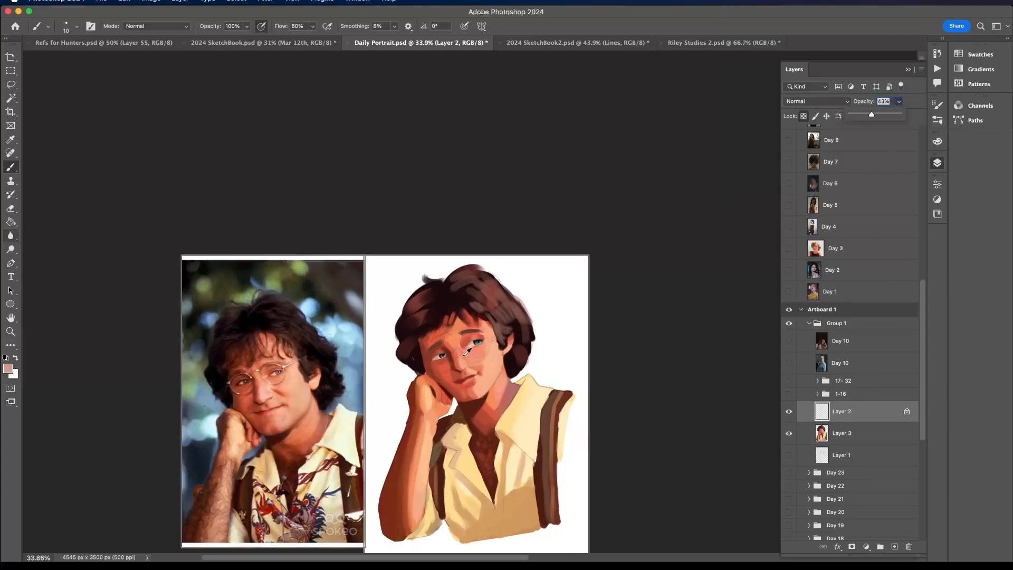
- Add a new layer above Layer 2 and choose a very dark maroon as the brush colour
click(893, 546)
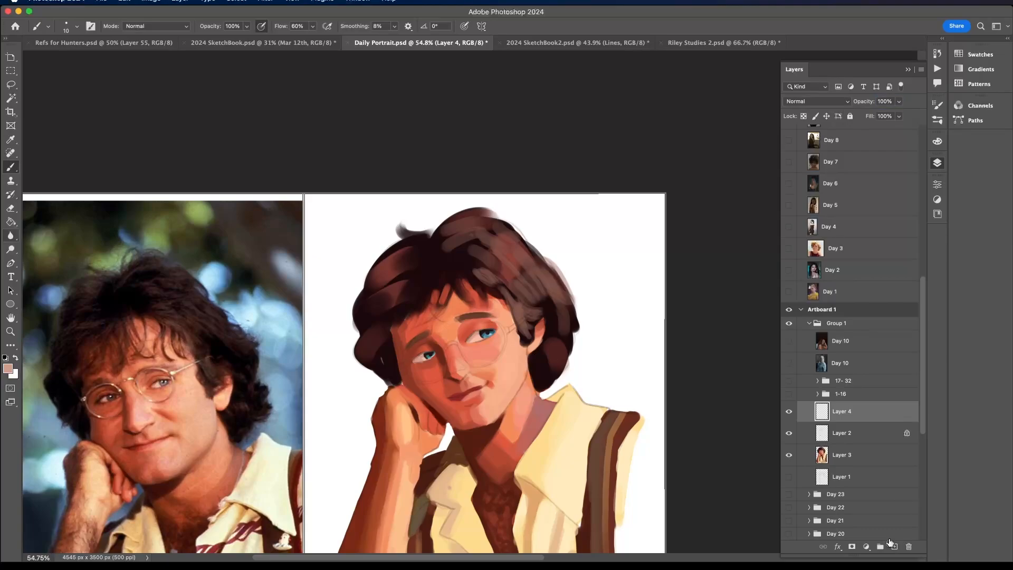
alt+click(485, 495)
click(937, 200)
click(885, 469)
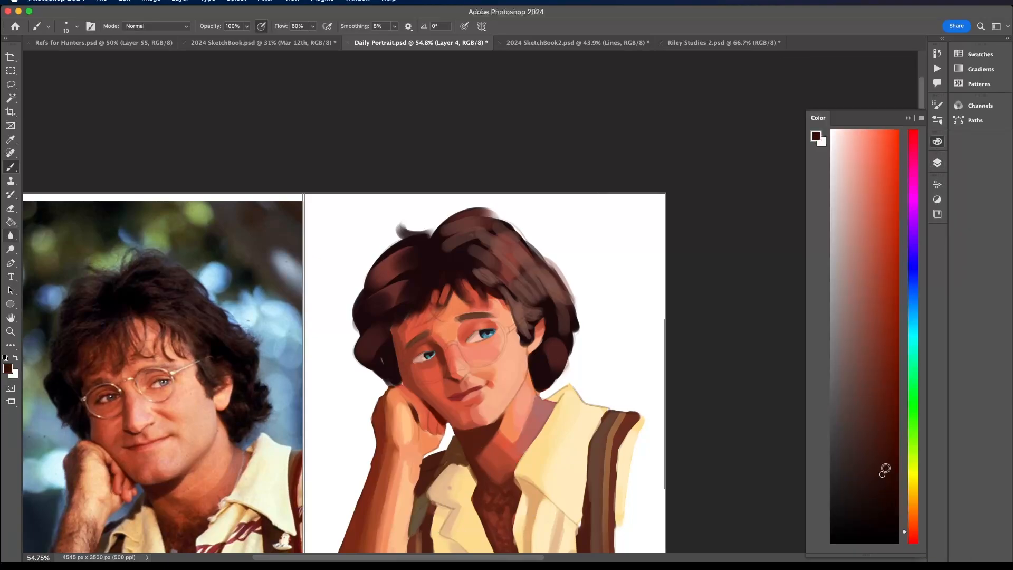
click(883, 474)
key(super+Tab)
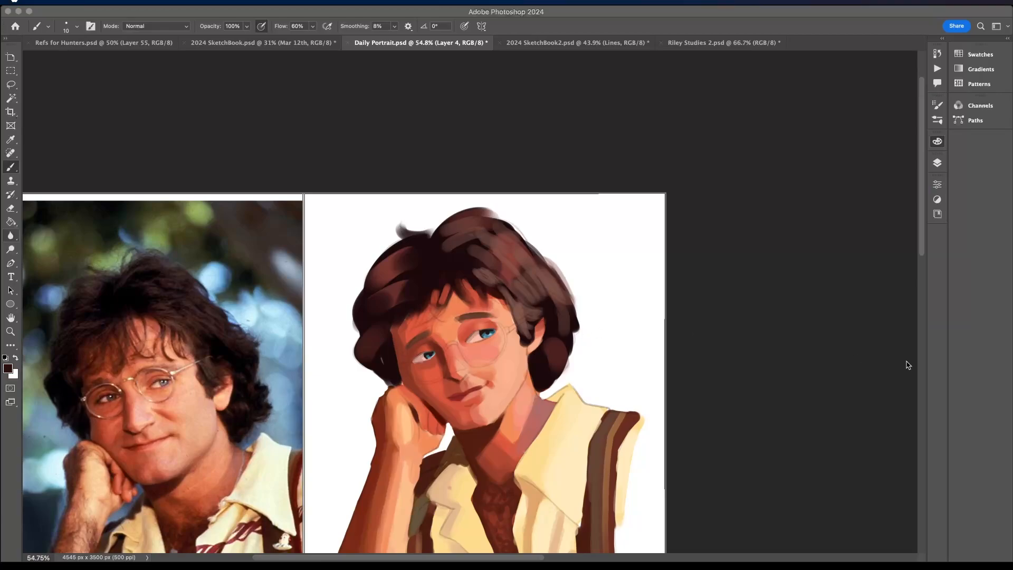
key(super+Tab)
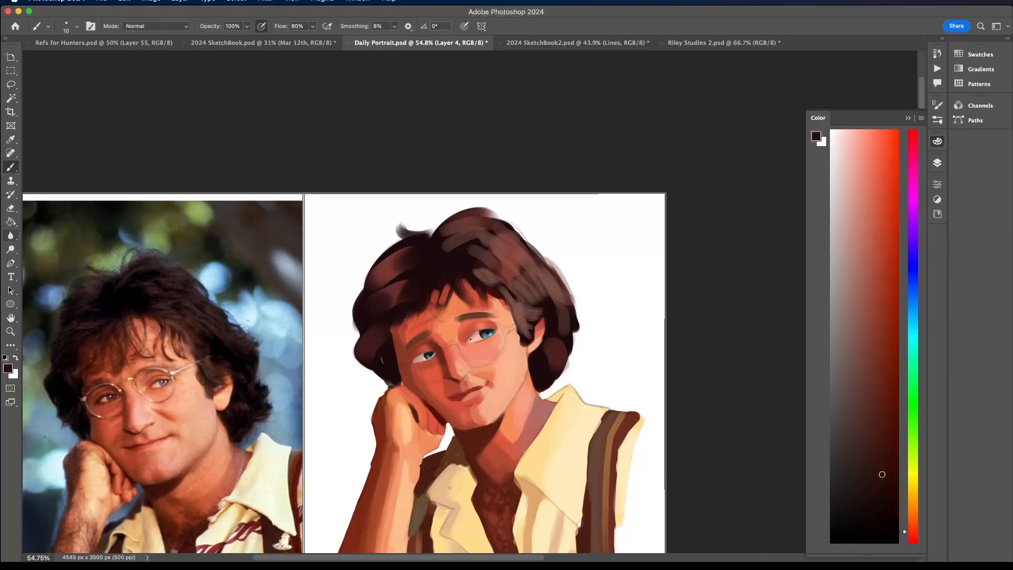
- Paint dark upper and lower lid lines around the eye nearer the visible ear and define its iris edge
scroll(477, 330, up, 6)
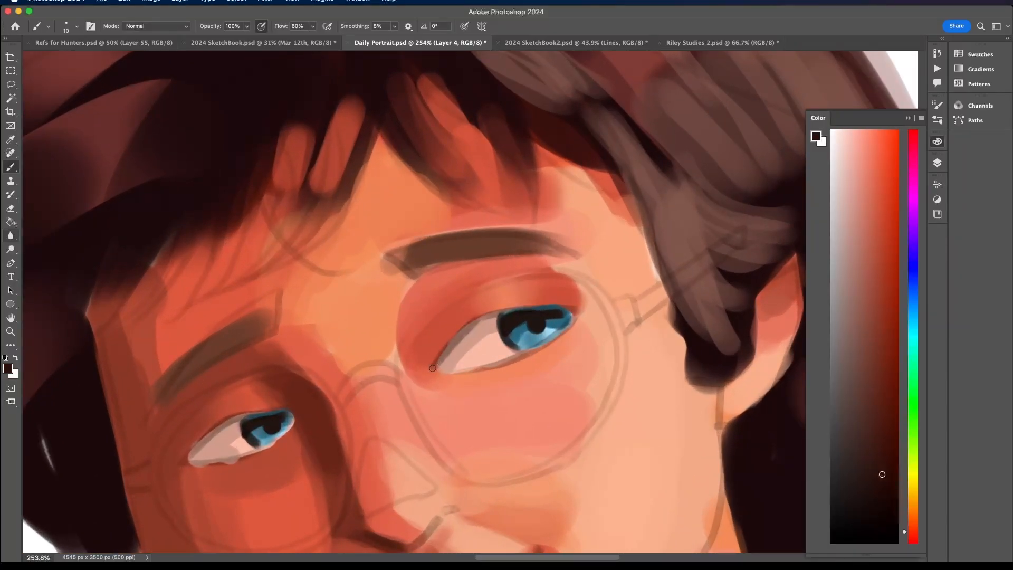
mouse_move(433, 368)
mouse_down()
mouse_move(447, 348)
mouse_move(434, 365)
mouse_move(484, 316)
mouse_move(457, 335)
mouse_move(530, 305)
mouse_move(596, 307)
mouse_up()
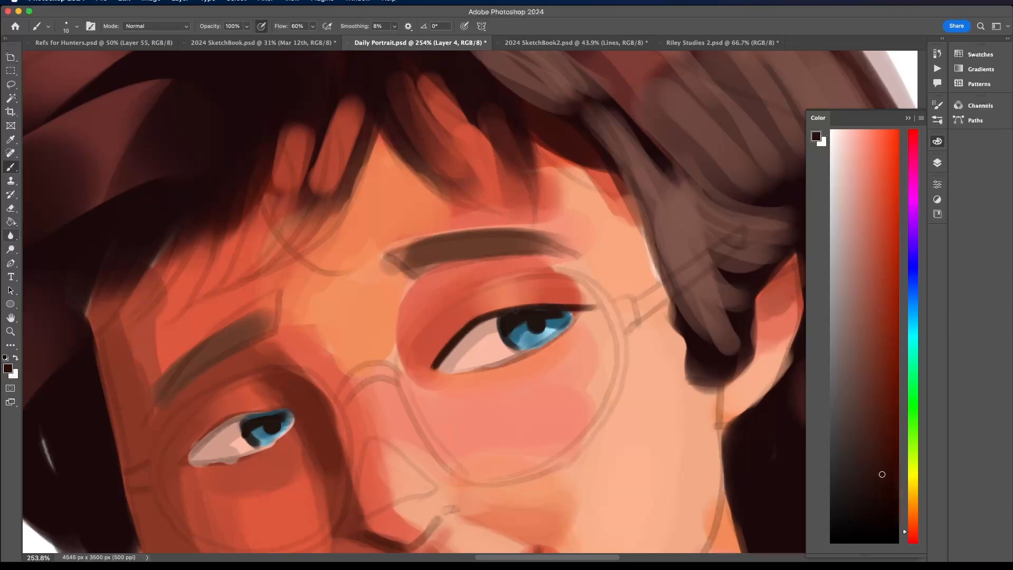
drag(522, 308, 476, 317)
mouse_move(437, 355)
mouse_down()
mouse_move(462, 324)
mouse_move(501, 316)
mouse_move(475, 321)
mouse_up()
drag(583, 309, 502, 363)
mouse_move(551, 336)
mouse_down()
mouse_move(455, 373)
mouse_move(538, 344)
mouse_up()
mouse_move(495, 367)
mouse_down()
mouse_move(573, 315)
mouse_move(548, 339)
mouse_move(570, 318)
mouse_up()
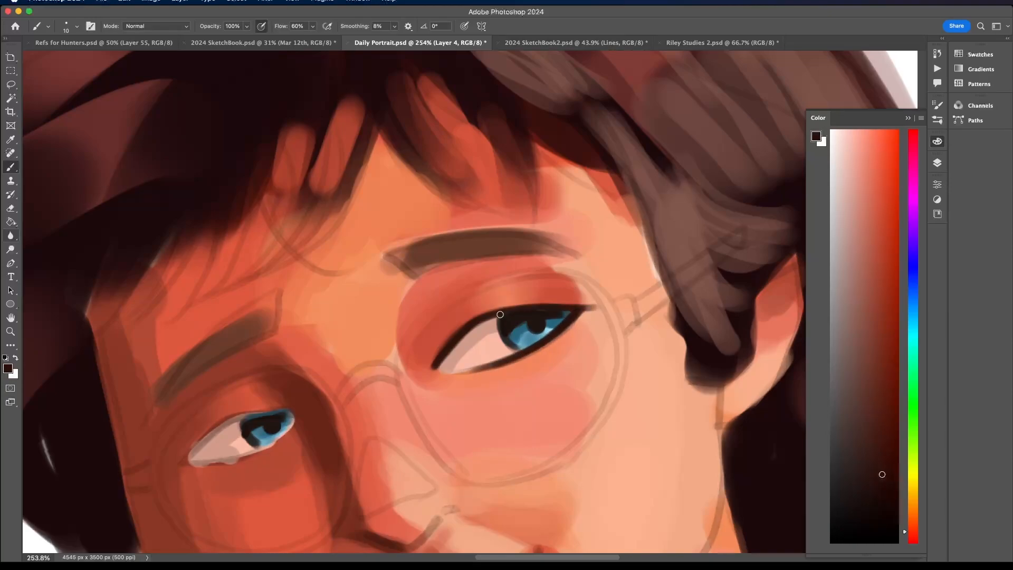
drag(500, 316, 522, 349)
scroll(528, 338, down, 12)
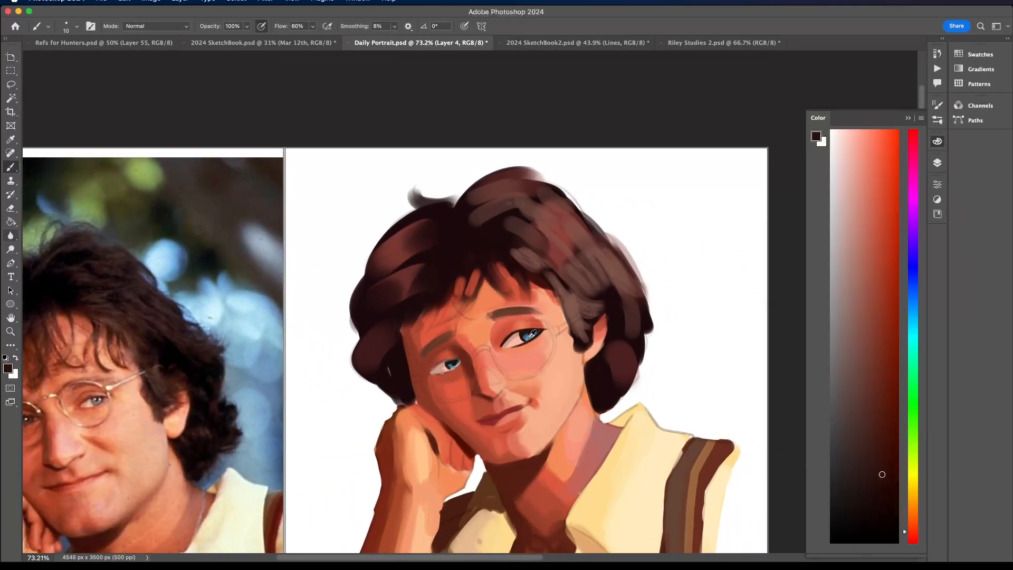
- Paint dark upper and lower lid lines around the eye farther from the visible ear, and thin crease lines above both eyes
scroll(528, 338, up, 8)
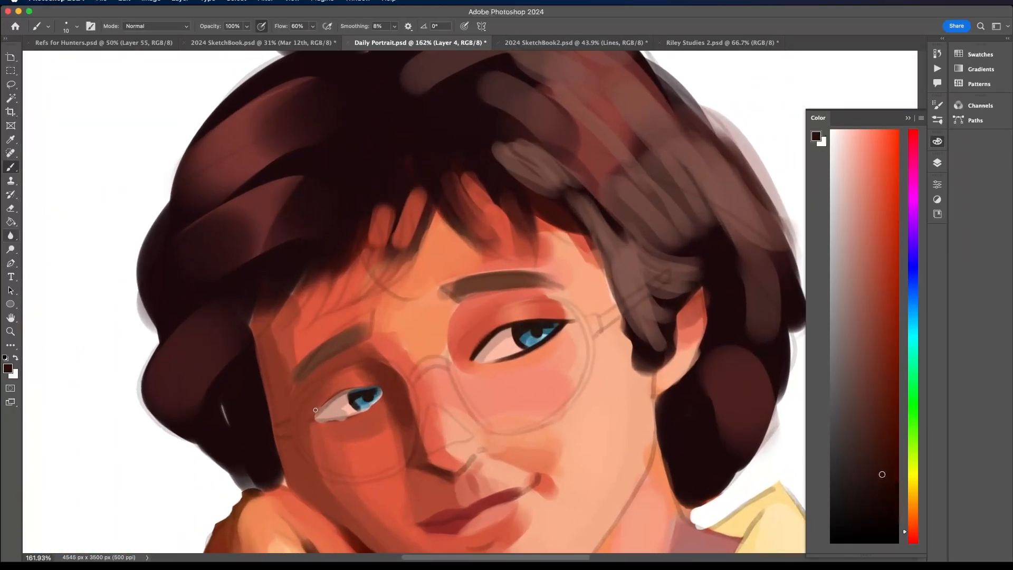
click(939, 166)
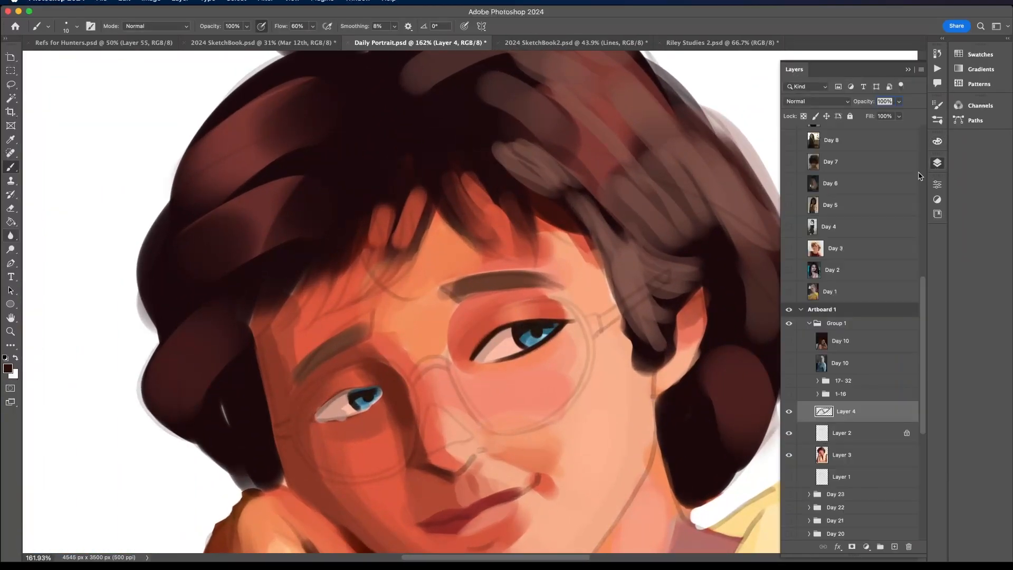
mouse_move(311, 418)
mouse_down()
mouse_move(343, 392)
mouse_move(381, 387)
mouse_move(353, 388)
mouse_move(373, 387)
mouse_move(331, 399)
mouse_move(309, 419)
mouse_move(339, 390)
mouse_move(314, 417)
mouse_move(329, 418)
mouse_move(305, 422)
mouse_move(359, 411)
mouse_move(337, 418)
mouse_move(347, 416)
mouse_move(371, 406)
mouse_up()
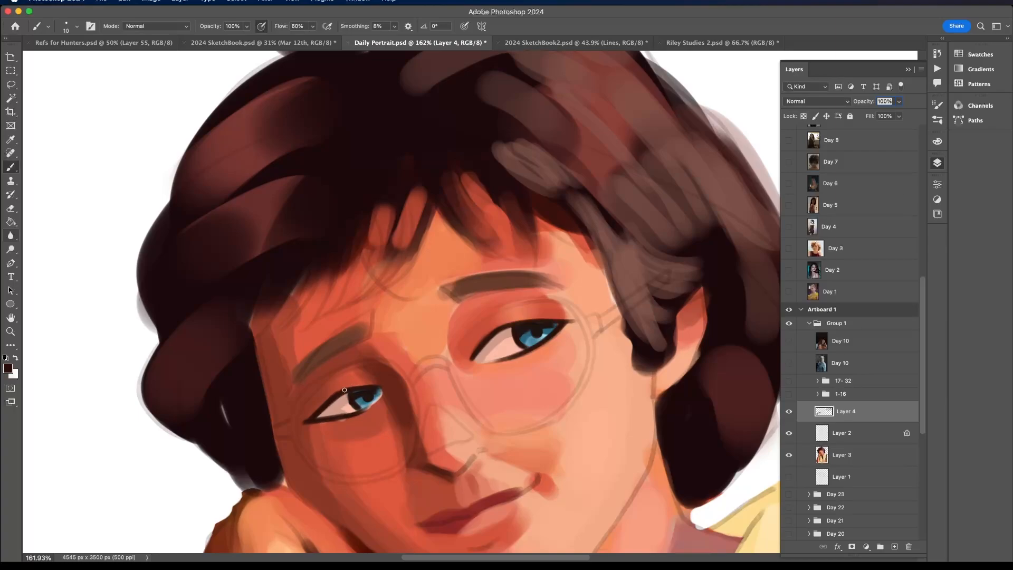
scroll(410, 353, down, 5)
scroll(349, 375, up, 5)
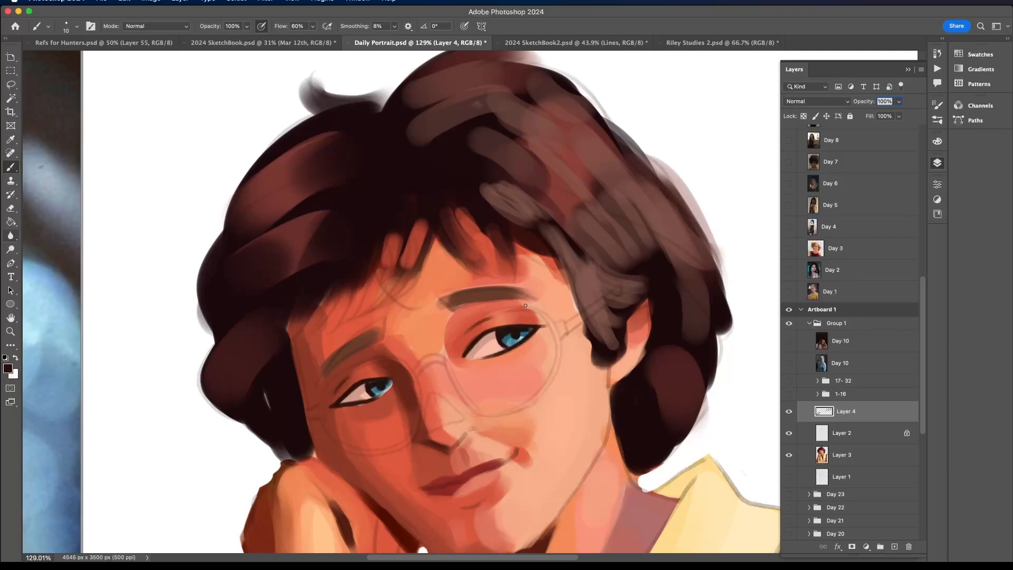
scroll(486, 321, down, 5)
scroll(526, 305, down, 2)
scroll(526, 305, right, 1)
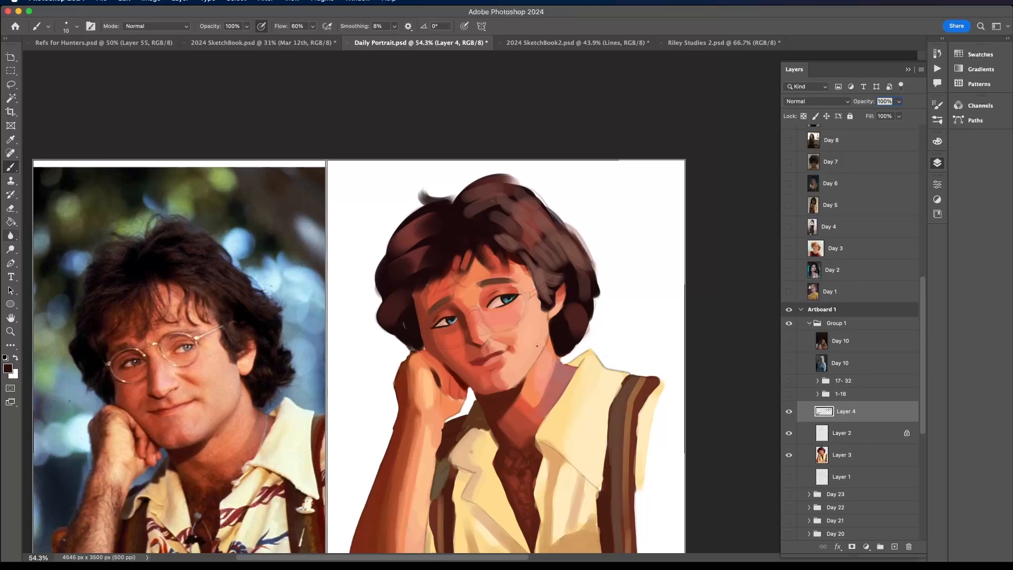
- Paint a short dark maroon line along the underside of the nose to define the nostril
scroll(537, 346, up, 8)
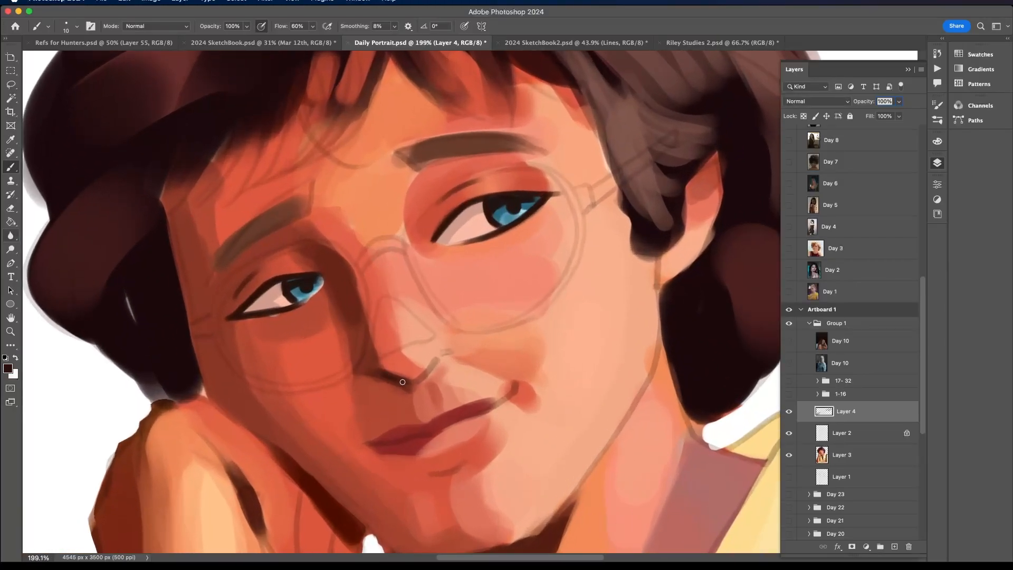
drag(382, 367, 411, 385)
scroll(379, 368, down, 8)
scroll(370, 348, up, 6)
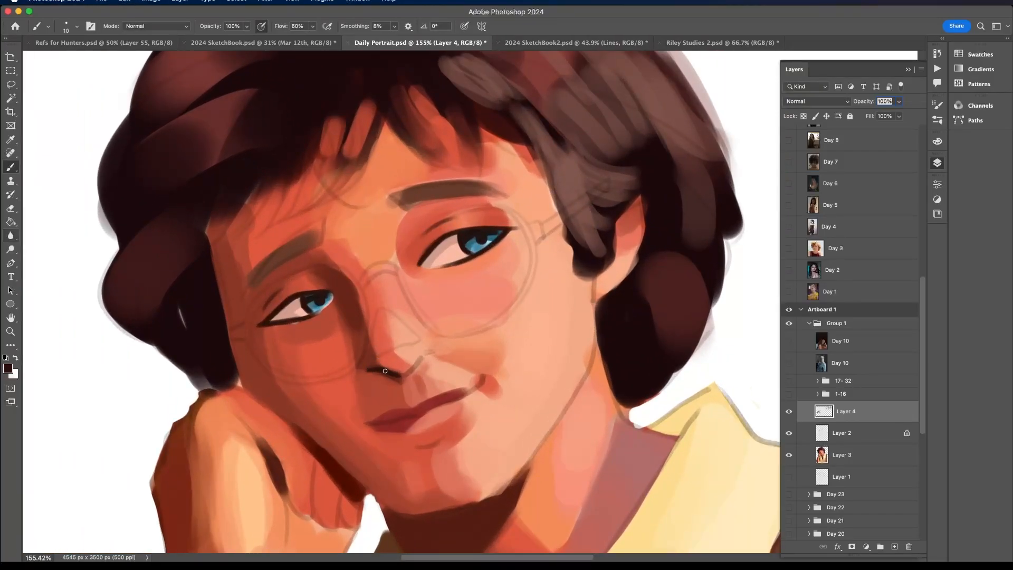
scroll(423, 322, down, 5)
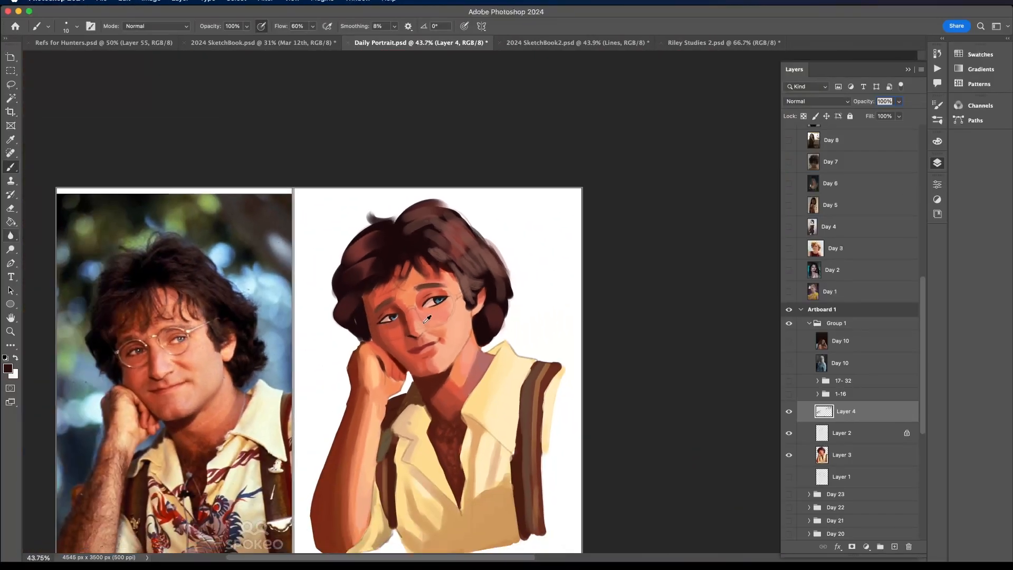
- Set the brush size to 5 px, sample the lip colour and darken it to a deep dark red
click(76, 26)
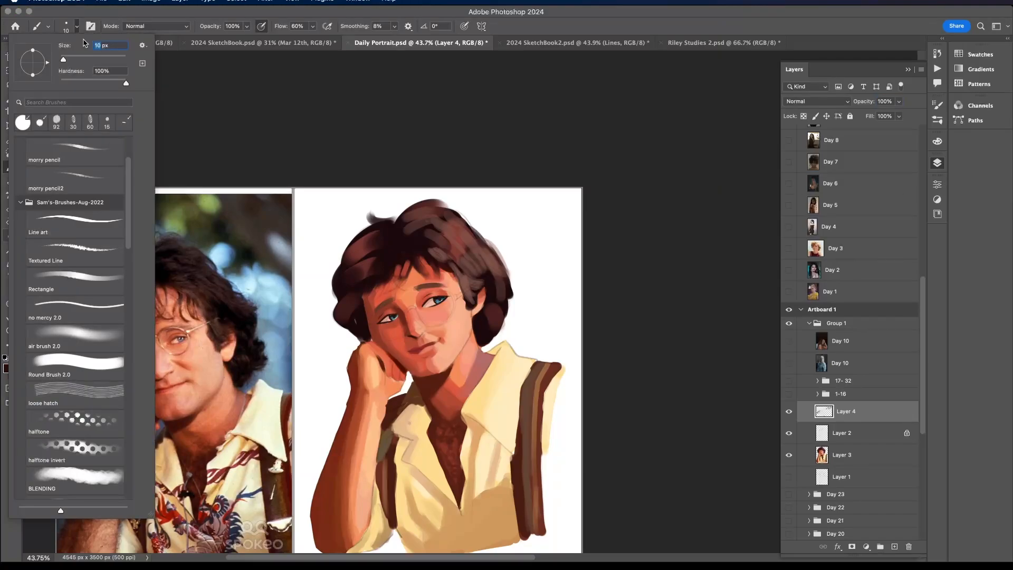
text(5)
key(Return)
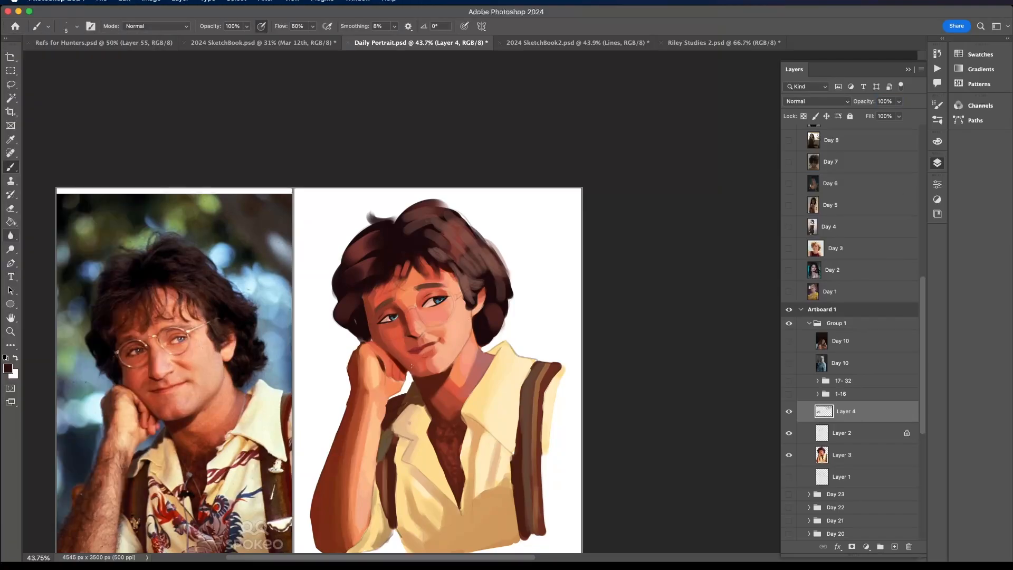
scroll(415, 344, up, 5)
scroll(438, 307, up, 2)
alt+click(452, 299)
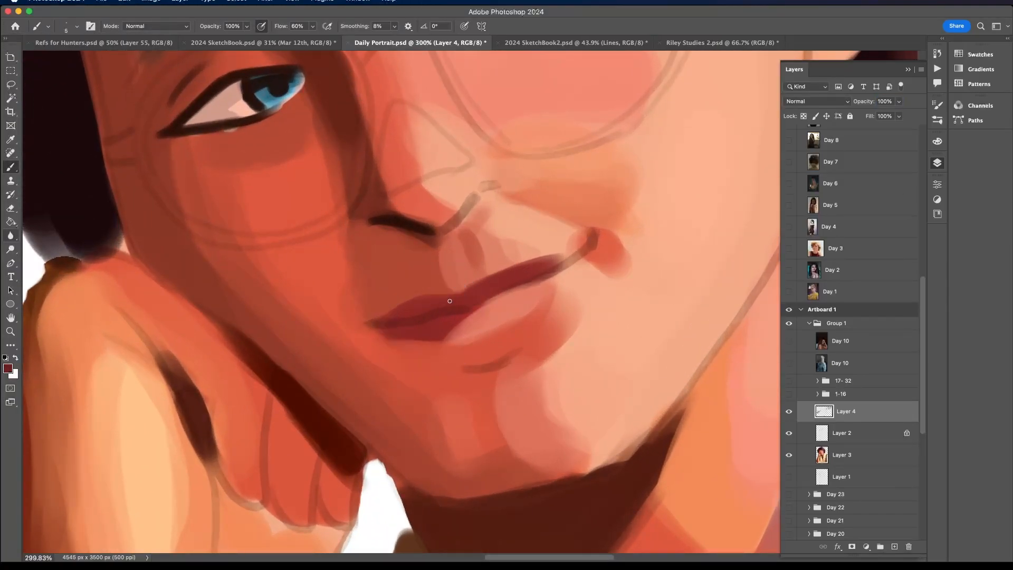
click(937, 141)
click(874, 415)
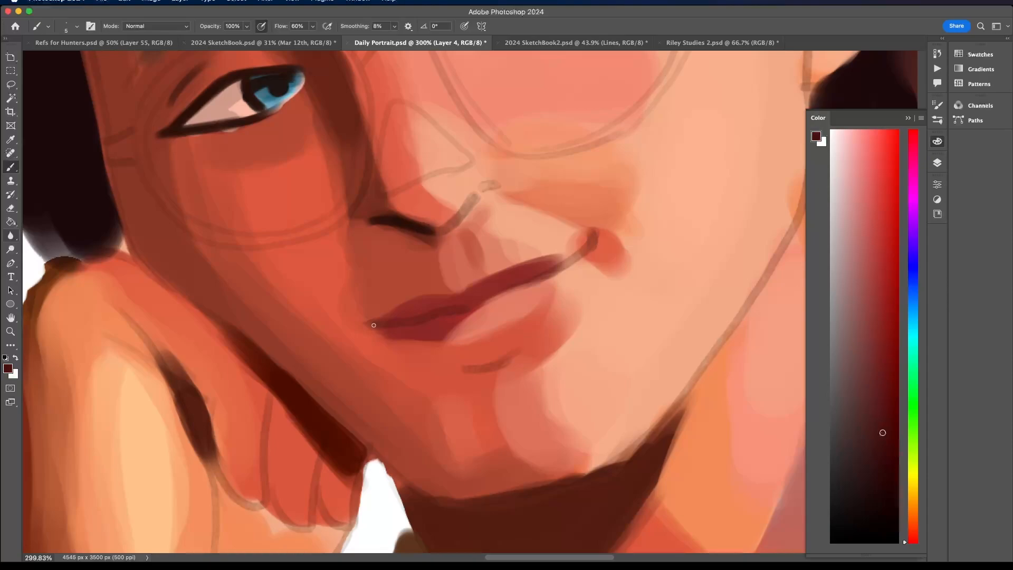
- Paint the thin dark red parting line between the lips, extending into the smiling mouth corner, and compare with the reference photo
mouse_move(433, 314)
mouse_down()
mouse_move(469, 307)
mouse_move(396, 323)
mouse_up()
mouse_move(471, 307)
mouse_down()
mouse_move(577, 258)
mouse_move(596, 235)
mouse_move(576, 258)
mouse_move(592, 241)
mouse_move(470, 306)
mouse_up()
super+drag(554, 258, 459, 261)
drag(614, 164, 559, 224)
scroll(561, 226, down, 2)
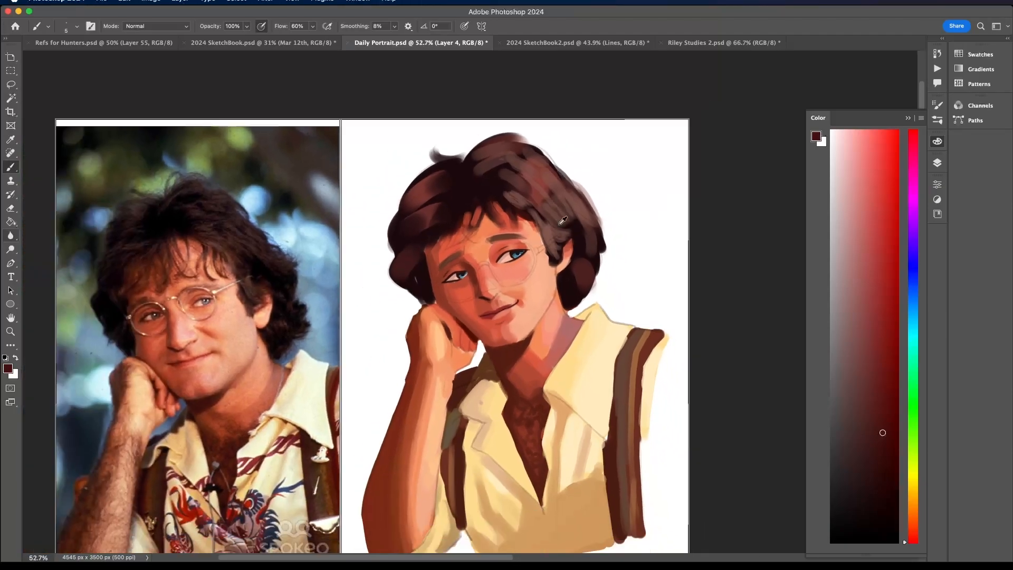
scroll(563, 221, down, 1)
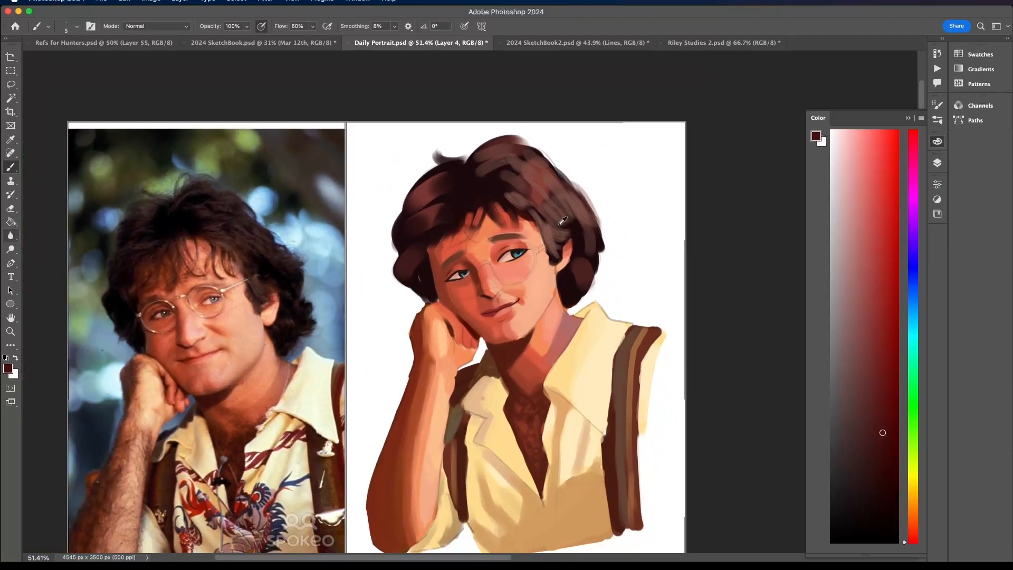
scroll(507, 250, up, 2)
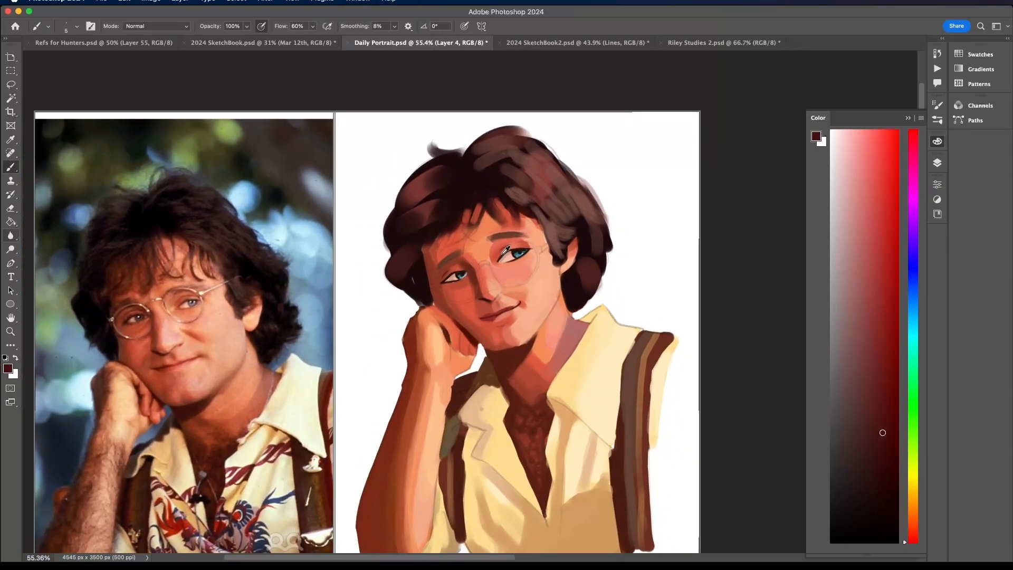
scroll(506, 250, up, 3)
scroll(512, 233, down, 3)
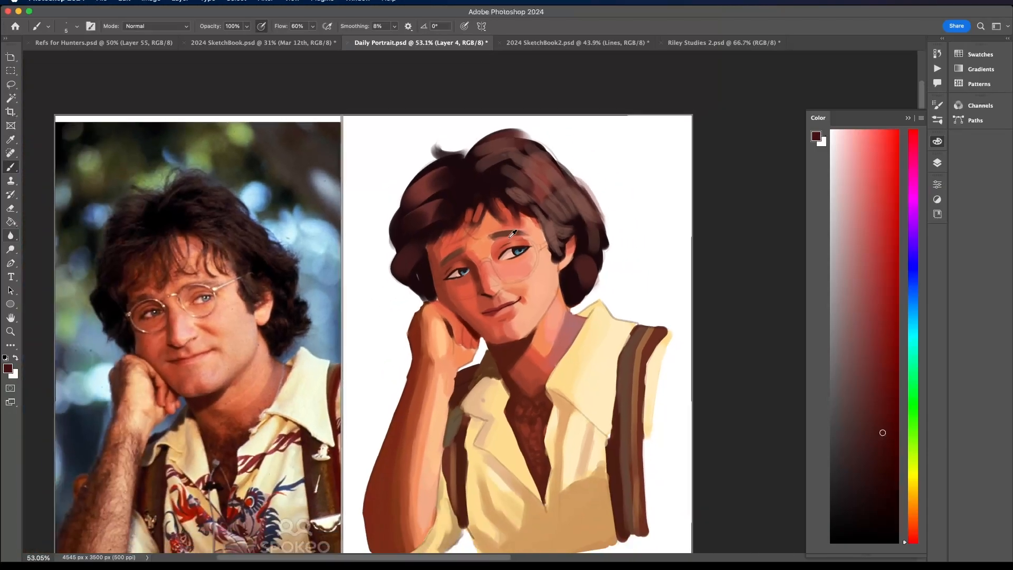
scroll(512, 233, down, 1)
- Pick a muted tan for the glasses, turn off pen pressure for brush opacity and set the brush size to 10 px
alt+click(482, 402)
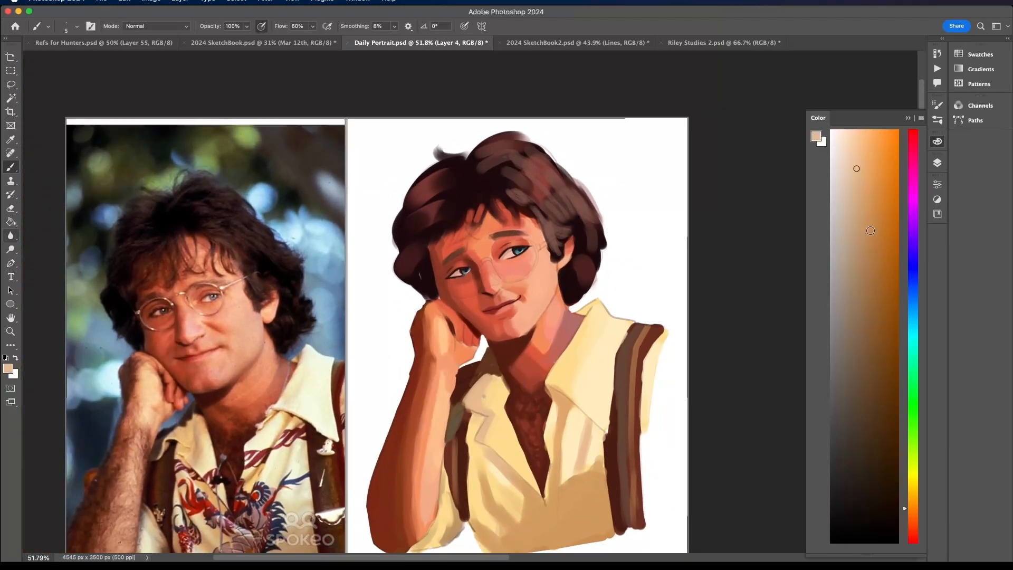
click(858, 215)
scroll(491, 258, up, 5)
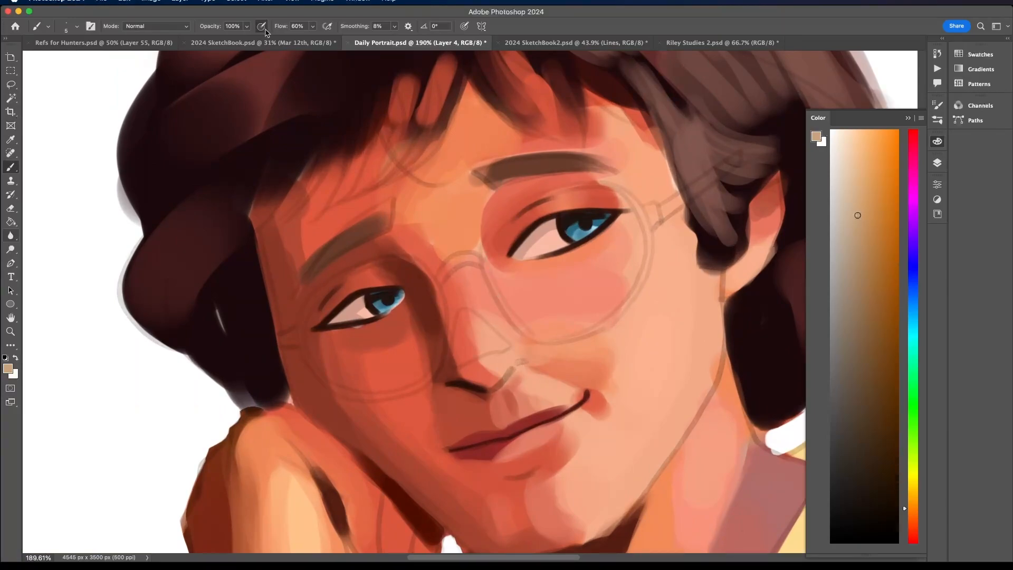
drag(487, 271, 497, 295)
click(77, 26)
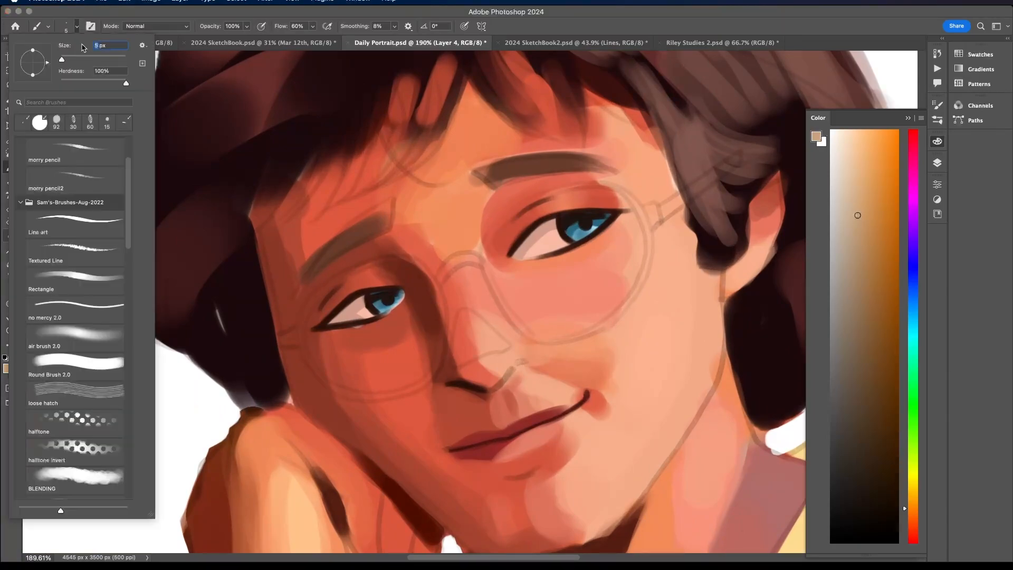
text(10)
- Paint the tan rim around the eye nearer the visible ear, with the temple arm into the hair and the nose bridge
mouse_move(485, 265)
mouse_down()
mouse_move(503, 308)
mouse_move(484, 247)
mouse_move(507, 212)
mouse_up()
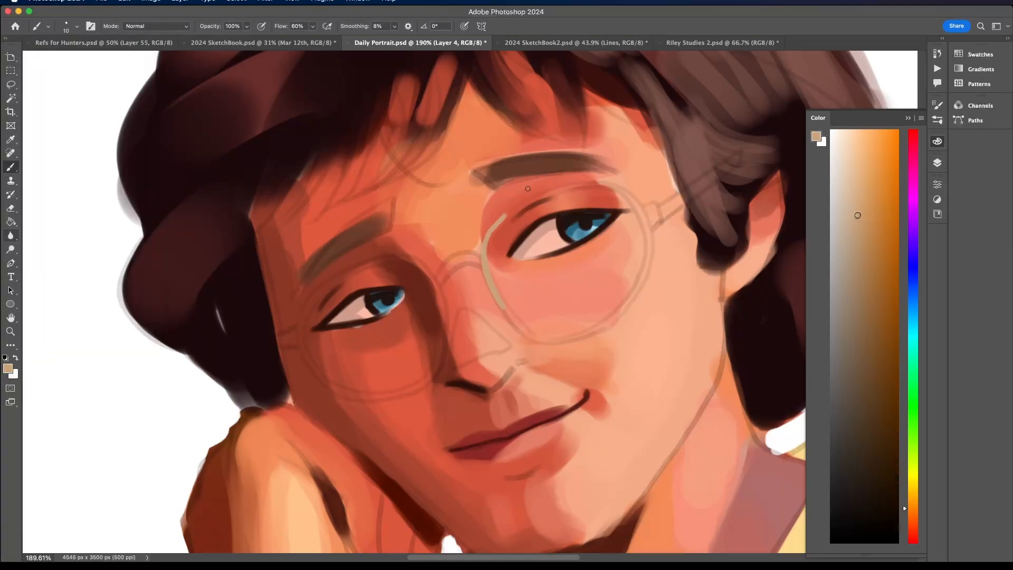
scroll(529, 190, down, 5)
scroll(532, 183, up, 5)
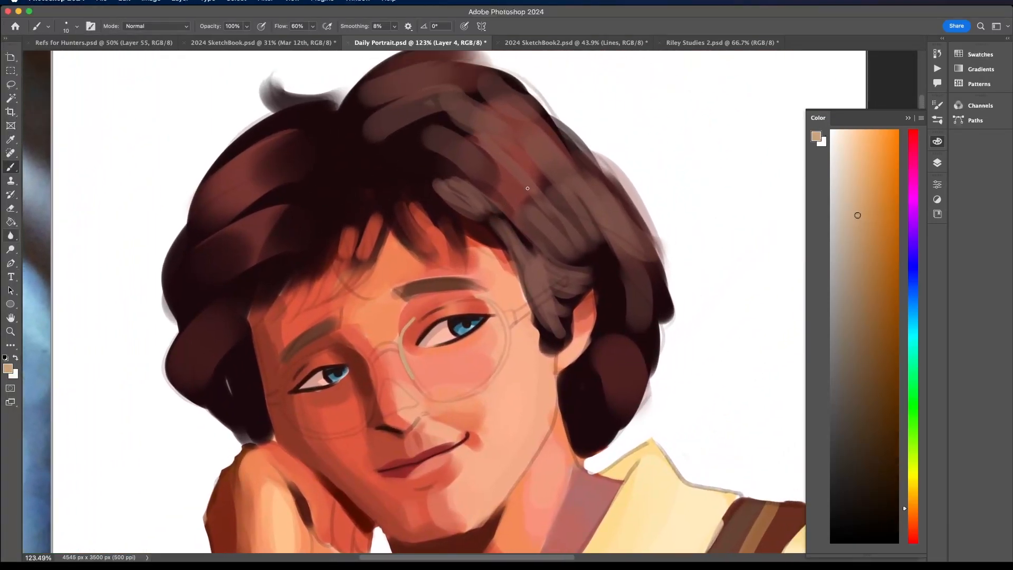
mouse_move(406, 333)
mouse_down()
mouse_move(428, 313)
mouse_move(486, 298)
mouse_up()
drag(475, 391, 508, 344)
drag(494, 305, 510, 340)
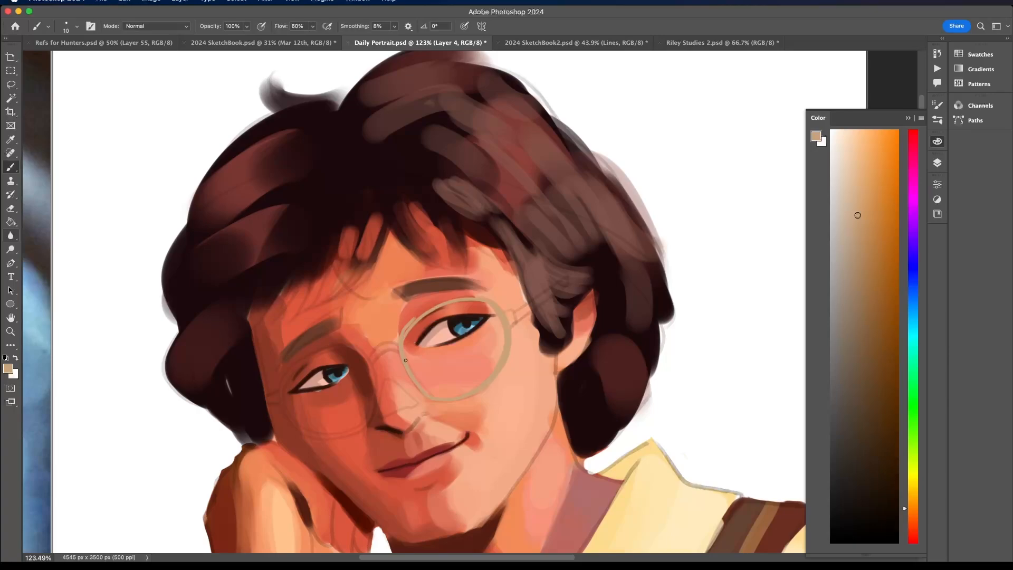
drag(405, 360, 434, 397)
mouse_move(402, 335)
mouse_down()
mouse_move(428, 311)
mouse_move(475, 296)
mouse_up()
mouse_move(518, 312)
mouse_down()
mouse_move(566, 279)
mouse_move(511, 322)
mouse_move(550, 293)
mouse_up()
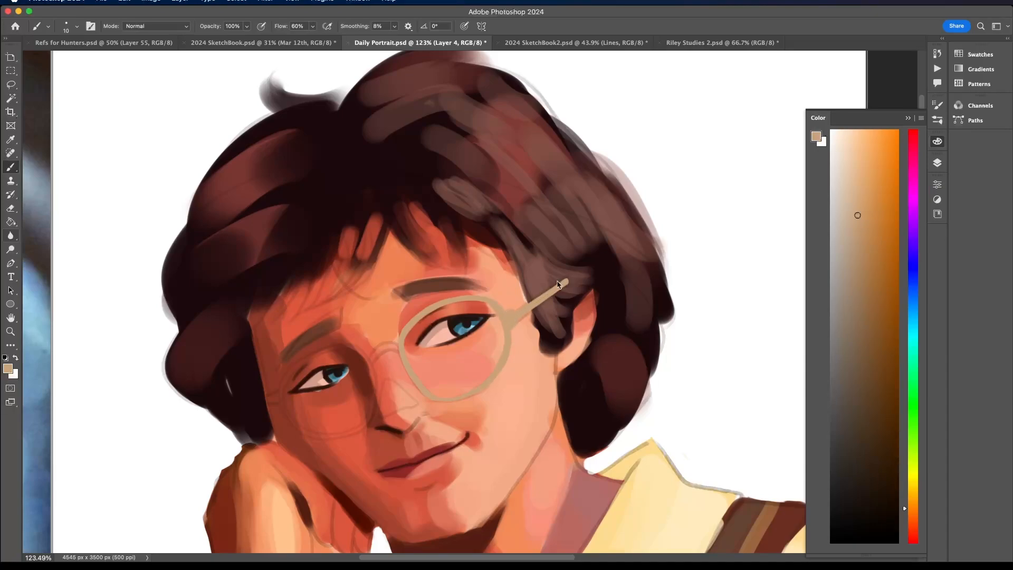
drag(374, 362, 397, 348)
- Paint the tan rim around the eye farther from the visible ear, redoing its lower curve, and add a short temple stub
mouse_move(283, 400)
mouse_down()
mouse_move(331, 346)
mouse_move(370, 357)
mouse_move(378, 348)
mouse_move(368, 354)
mouse_move(368, 424)
mouse_up()
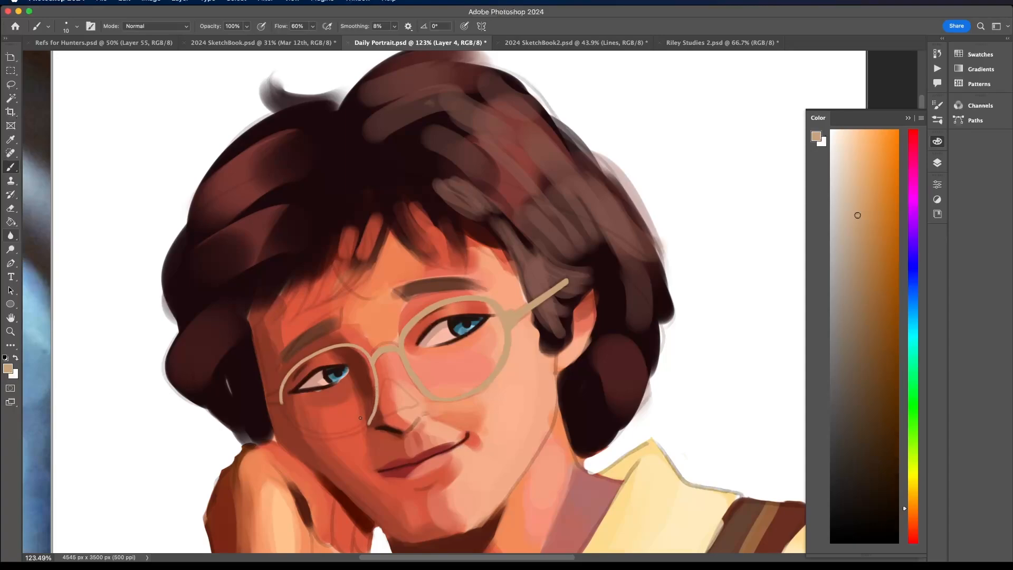
mouse_move(281, 395)
mouse_down()
mouse_move(287, 414)
mouse_move(318, 436)
mouse_move(305, 434)
mouse_move(335, 436)
mouse_move(373, 414)
mouse_up()
key(super+z)
key(super+z)
mouse_move(288, 416)
mouse_down()
mouse_move(286, 382)
mouse_move(299, 367)
mouse_move(354, 346)
mouse_move(375, 398)
mouse_move(364, 423)
mouse_up()
mouse_move(290, 400)
mouse_down()
mouse_move(305, 432)
mouse_move(322, 423)
mouse_move(307, 434)
mouse_move(370, 421)
mouse_up()
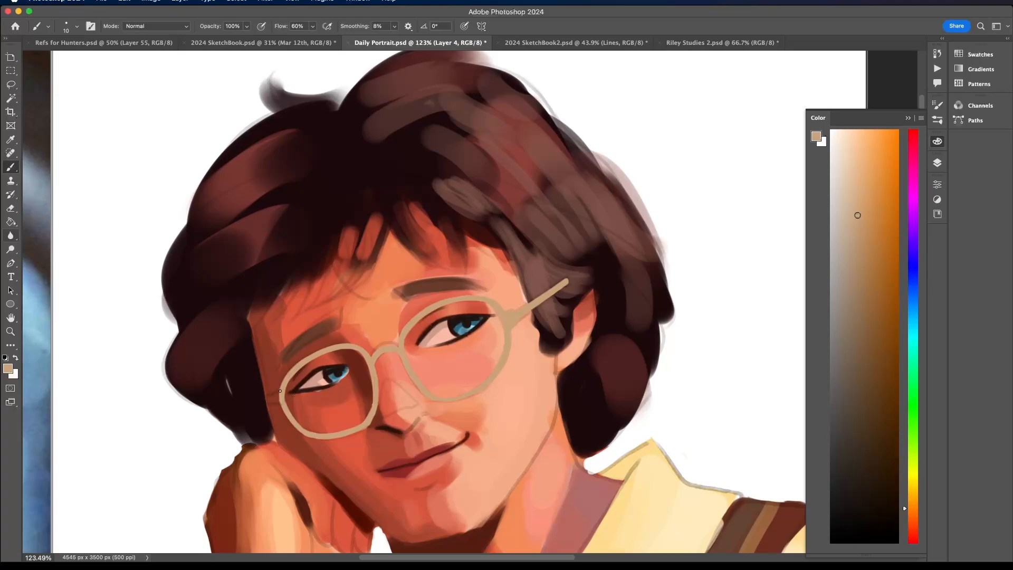
mouse_move(280, 391)
mouse_down()
mouse_move(166, 416)
mouse_move(189, 397)
mouse_move(232, 391)
mouse_up()
scroll(232, 391, down, 1)
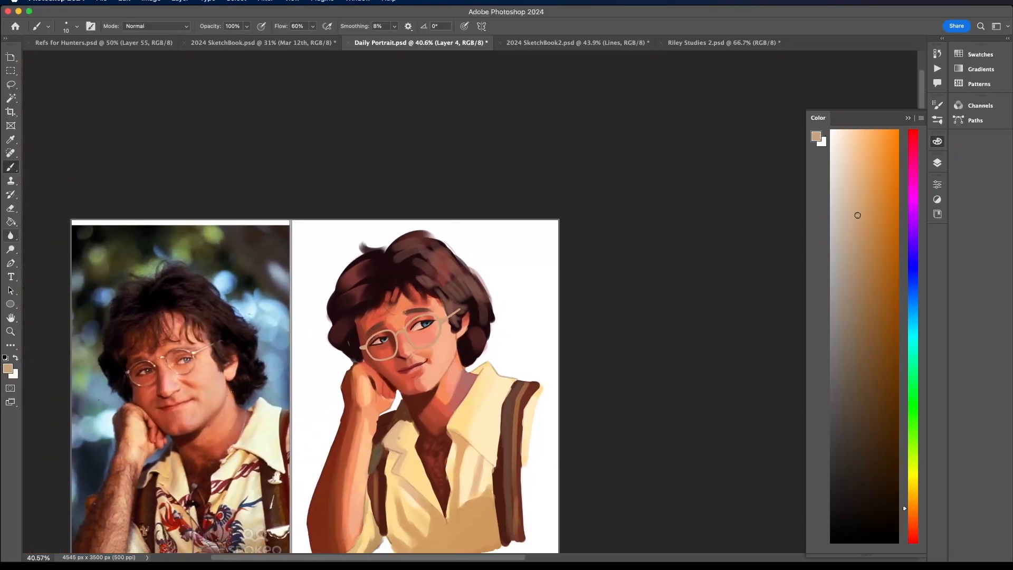
- Lock the transparent pixels of Layer 4 and set the brush size to 20 px
click(937, 162)
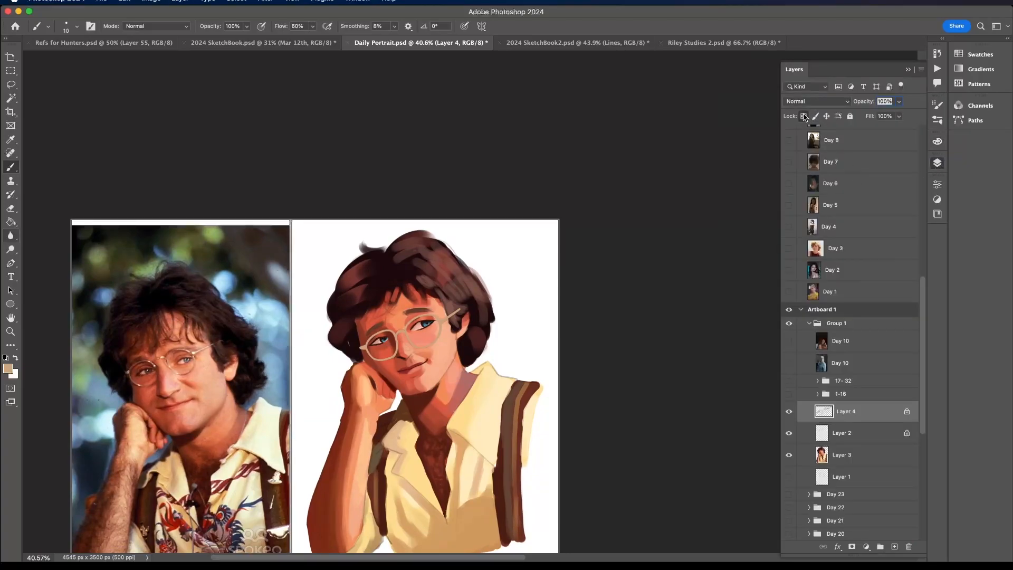
click(77, 27)
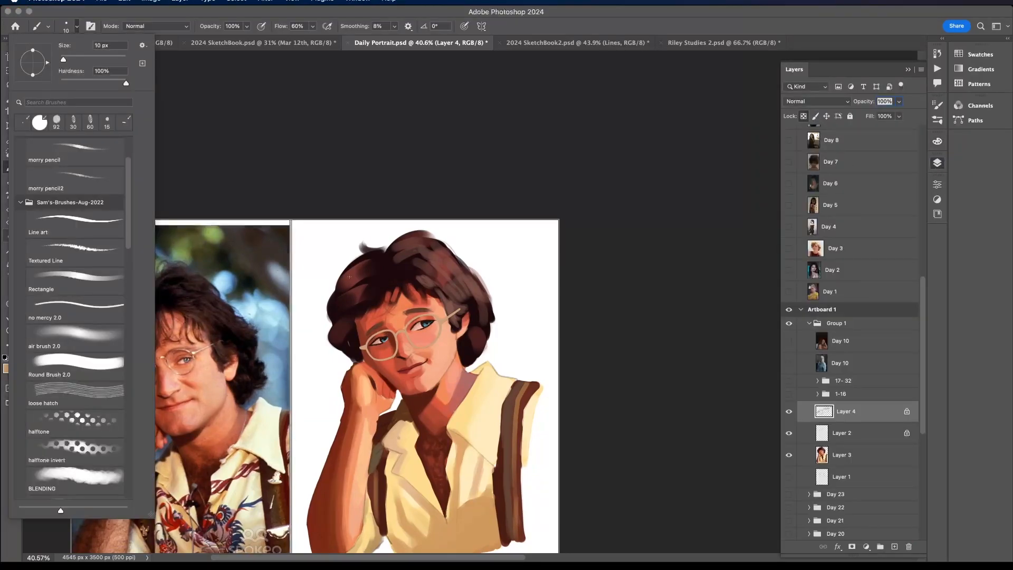
click(98, 45)
text(20)
click(403, 325)
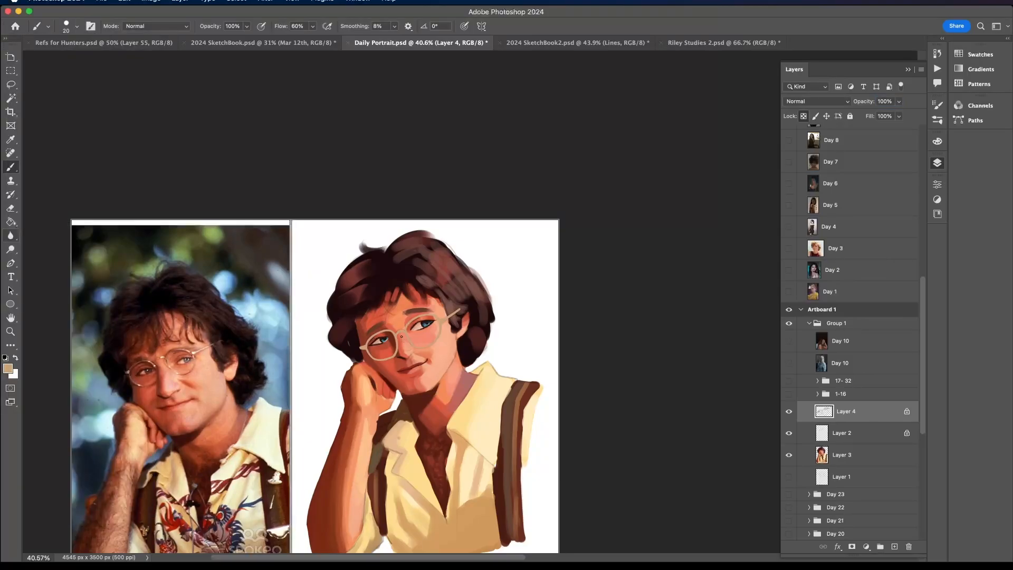
- Turn on pen pressure for brush opacity and, after trying pink tones, choose a muted reddish brown as the brush colour
scroll(401, 337, up, 5)
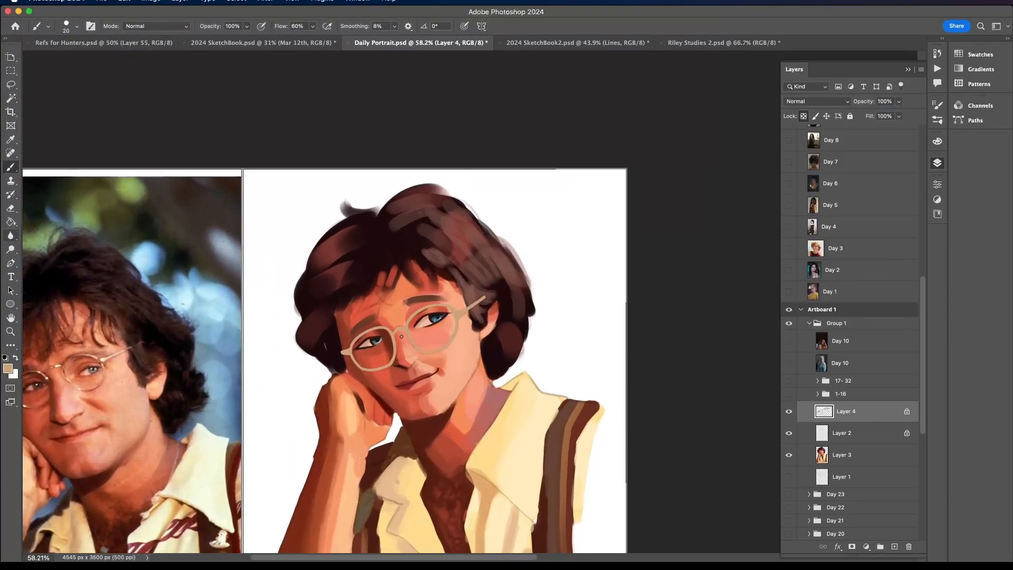
click(938, 141)
click(914, 158)
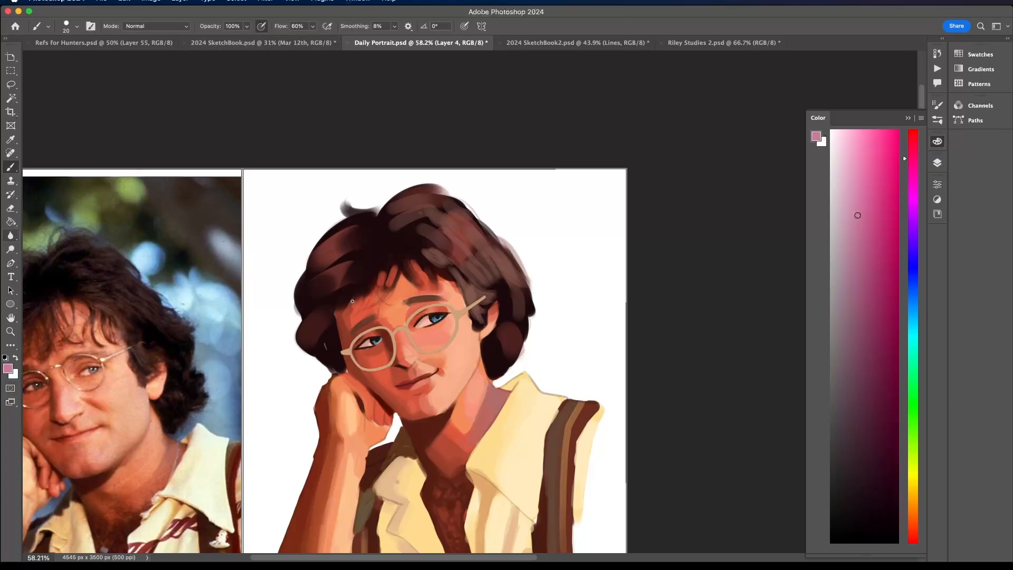
scroll(359, 332, down, 3)
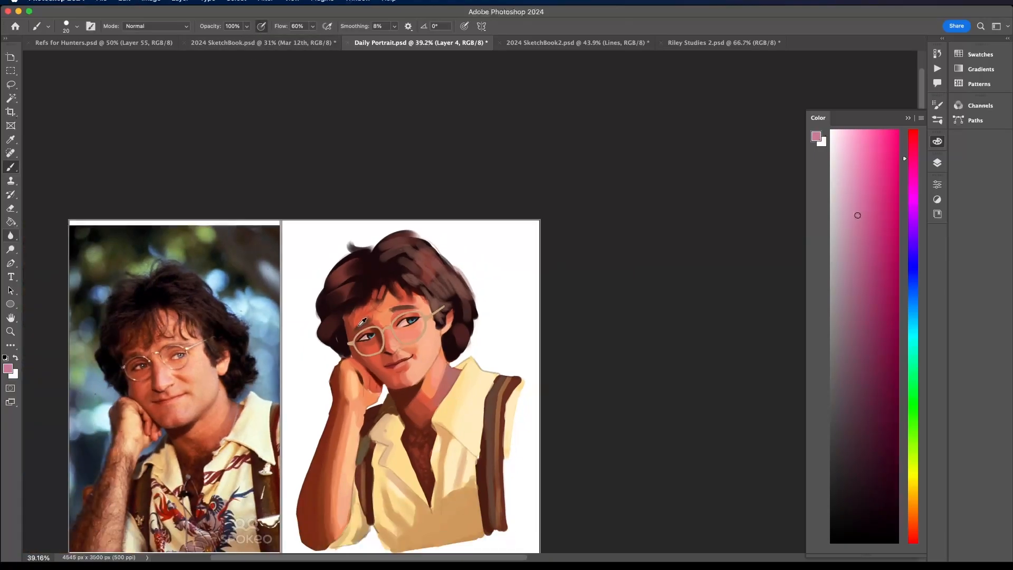
scroll(361, 322, up, 3)
scroll(360, 321, up, 4)
alt+click(354, 376)
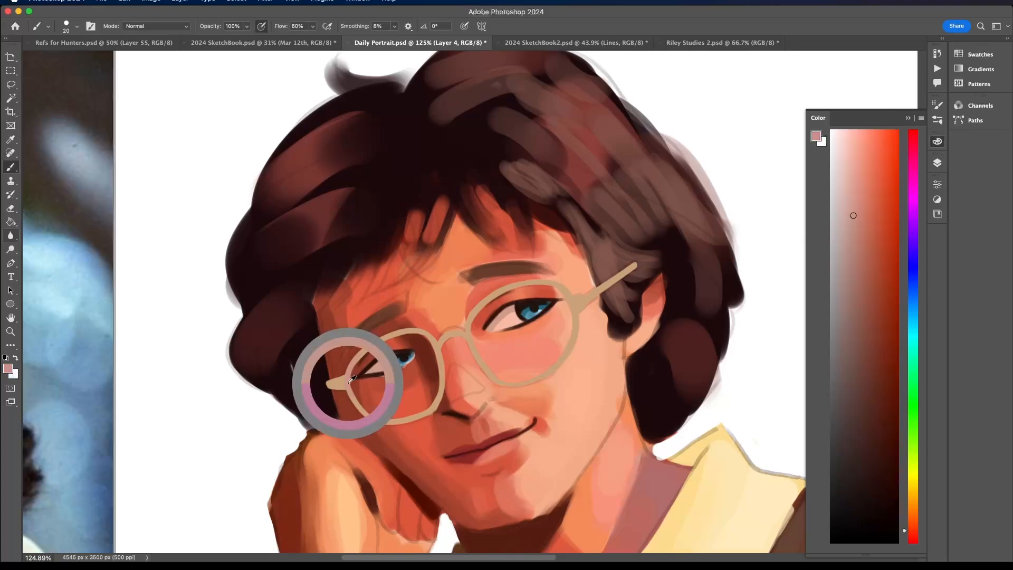
click(858, 245)
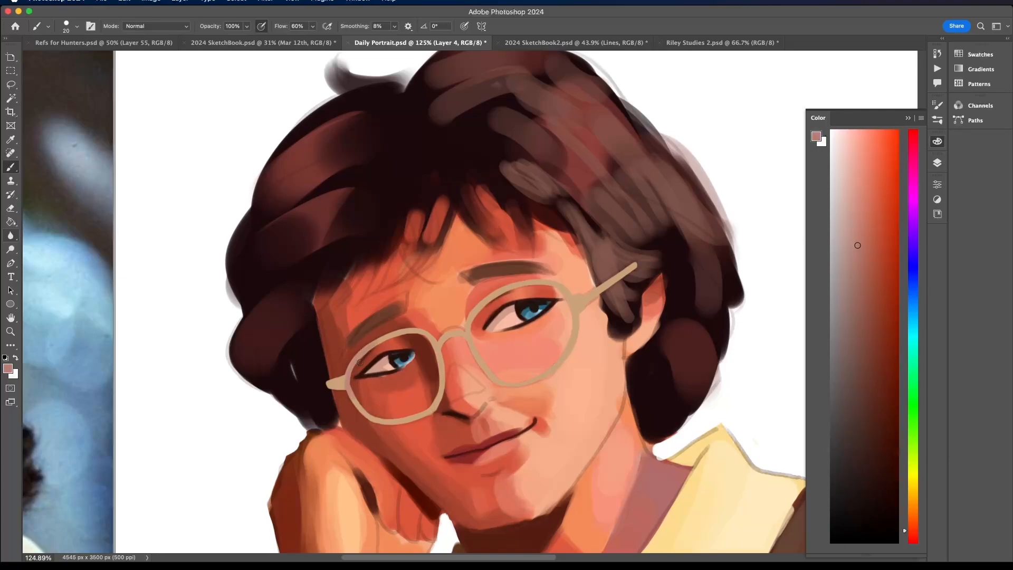
click(860, 314)
scroll(421, 319, down, 7)
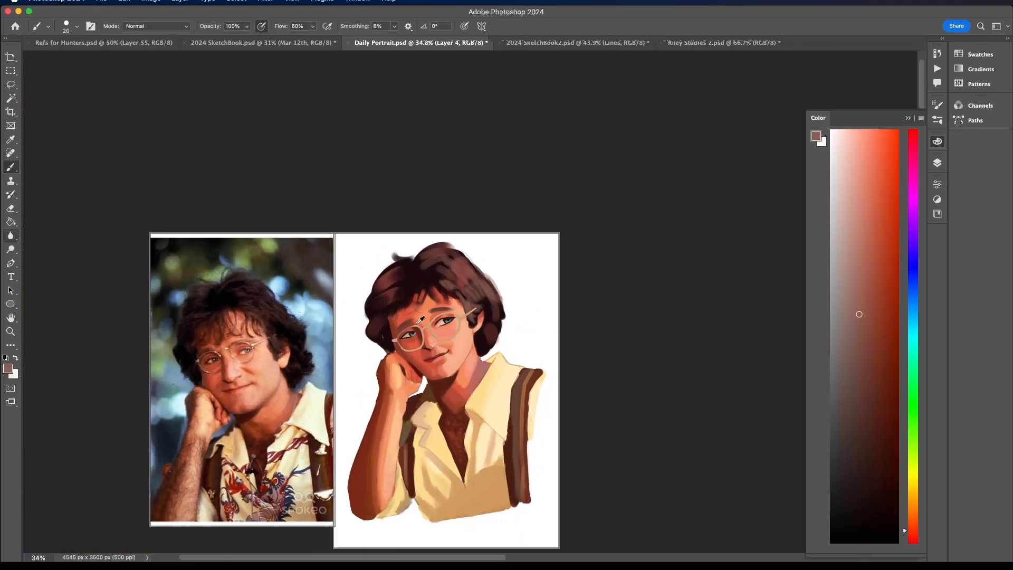
- Shade the glasses rims with muted reddish brown and sampled salmon skin tone, ending with a warm reddish brown as brush colour
scroll(420, 320, down, 2)
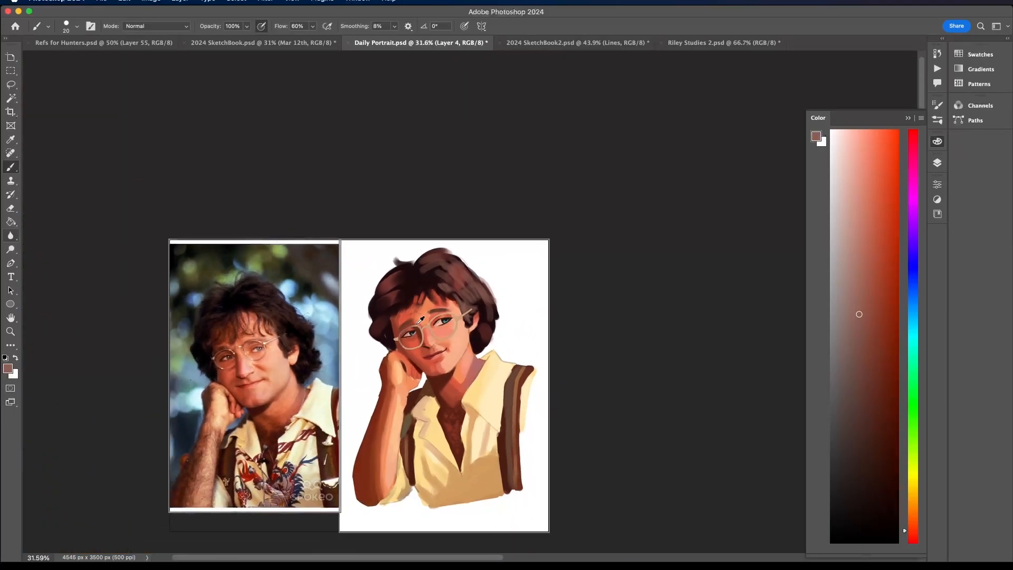
scroll(420, 319, up, 2)
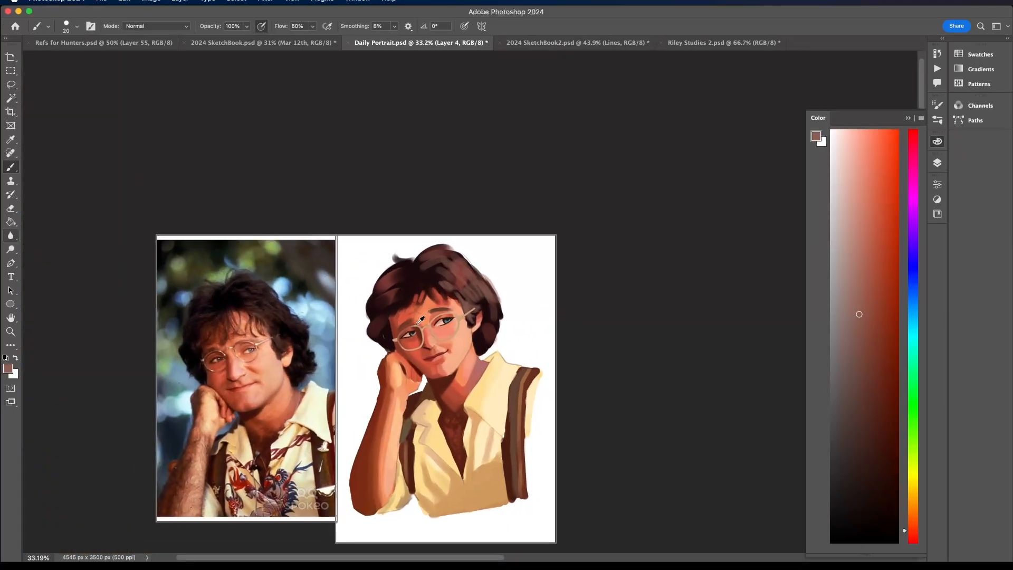
scroll(420, 319, up, 3)
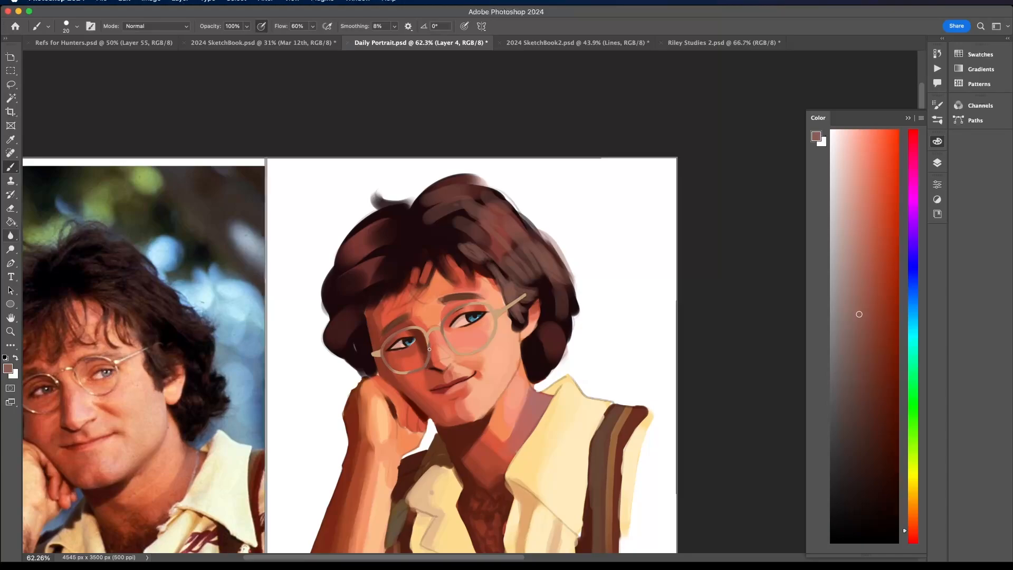
scroll(400, 376, down, 8)
scroll(400, 376, up, 5)
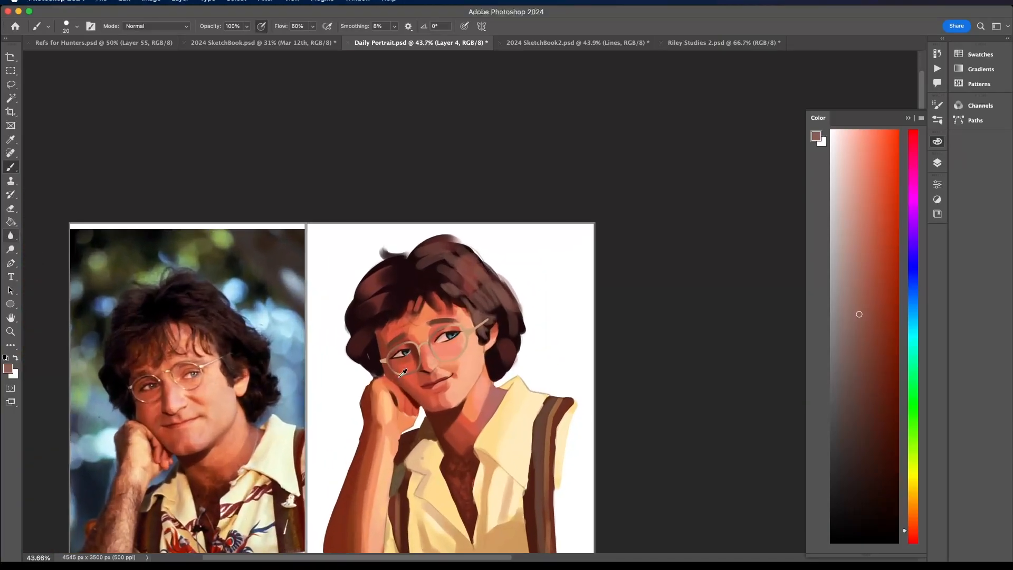
alt+click(460, 353)
scroll(435, 322, up, 8)
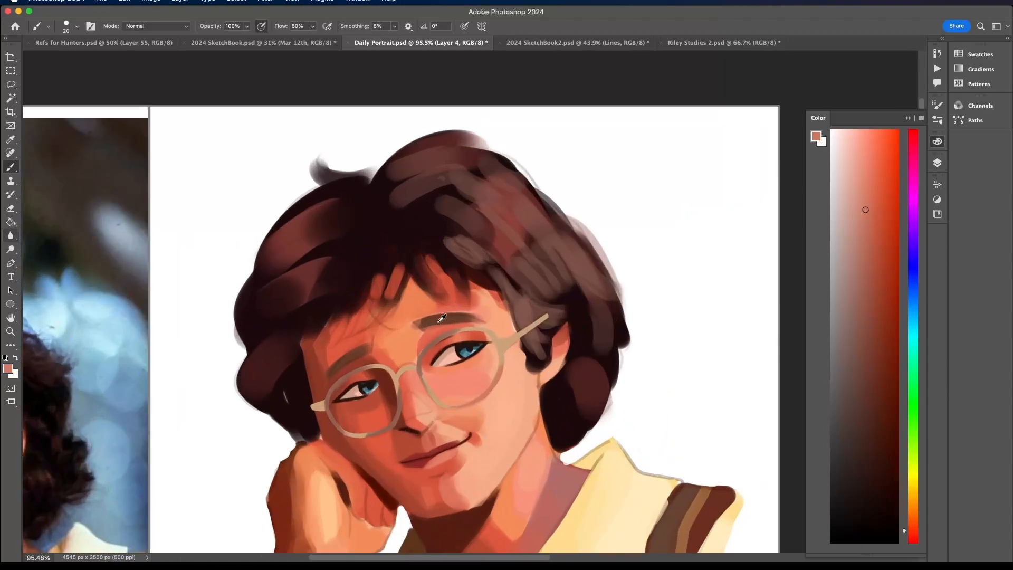
alt+click(324, 388)
click(874, 310)
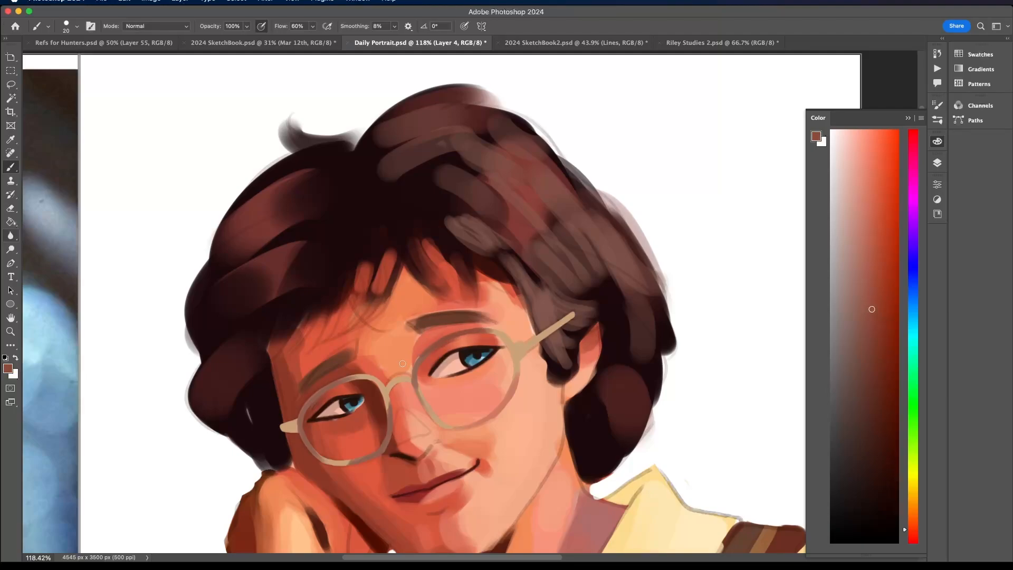
- Choose a lighter red as the brush colour and shift its hue slightly towards orange
scroll(384, 378, down, 5)
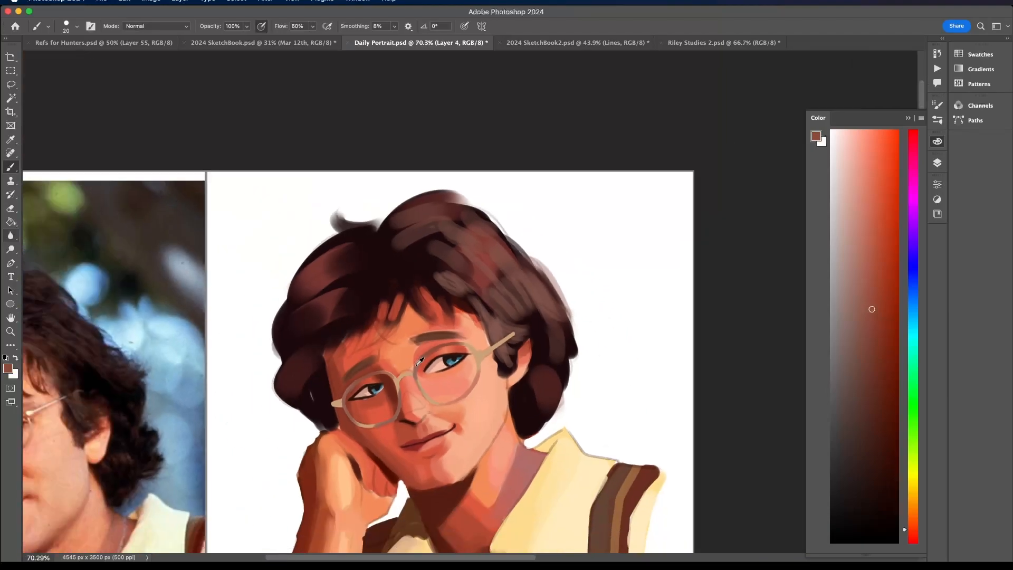
scroll(404, 374, up, 1)
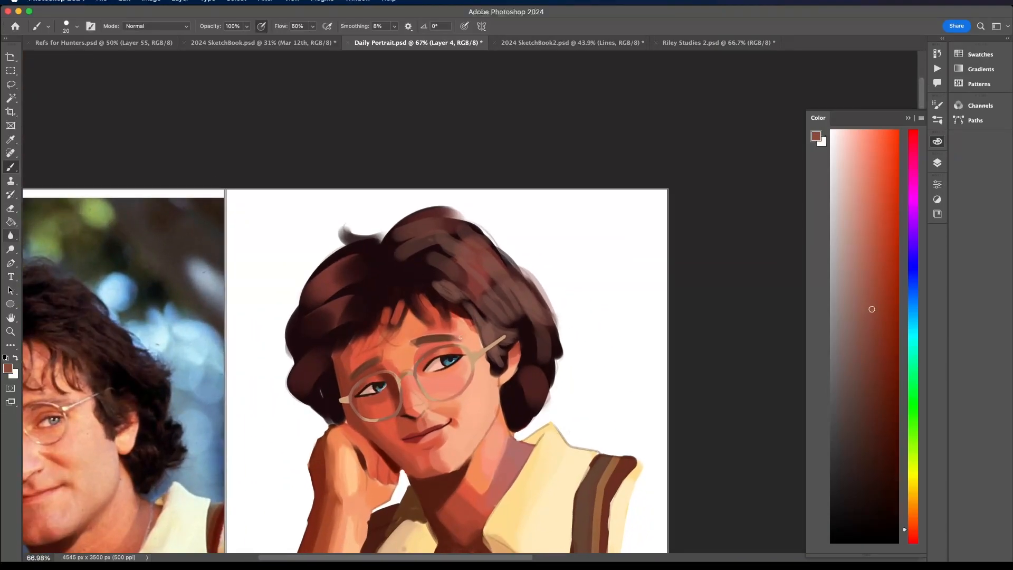
click(872, 238)
scroll(461, 337, down, 3)
scroll(461, 337, up, 2)
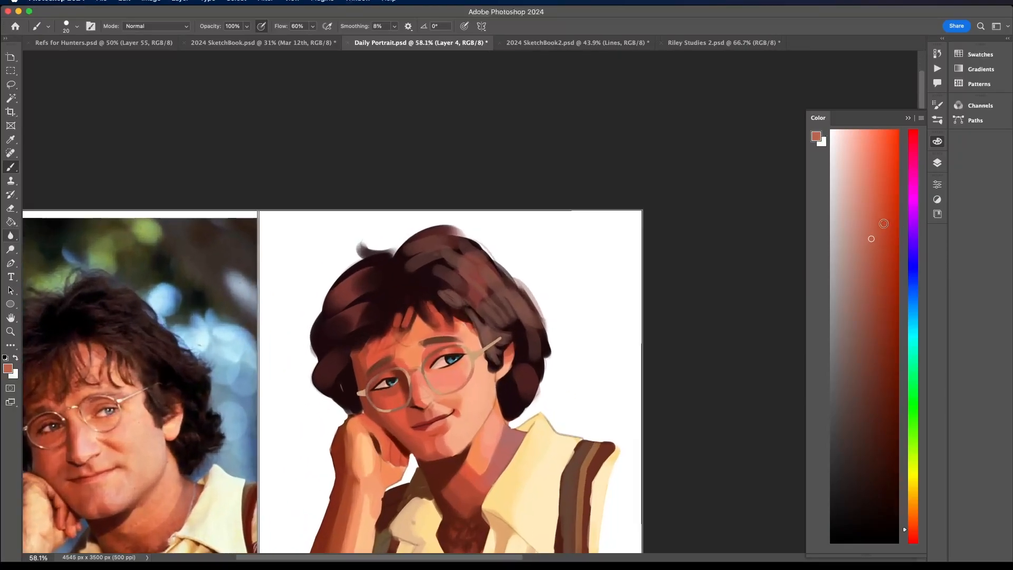
click(909, 522)
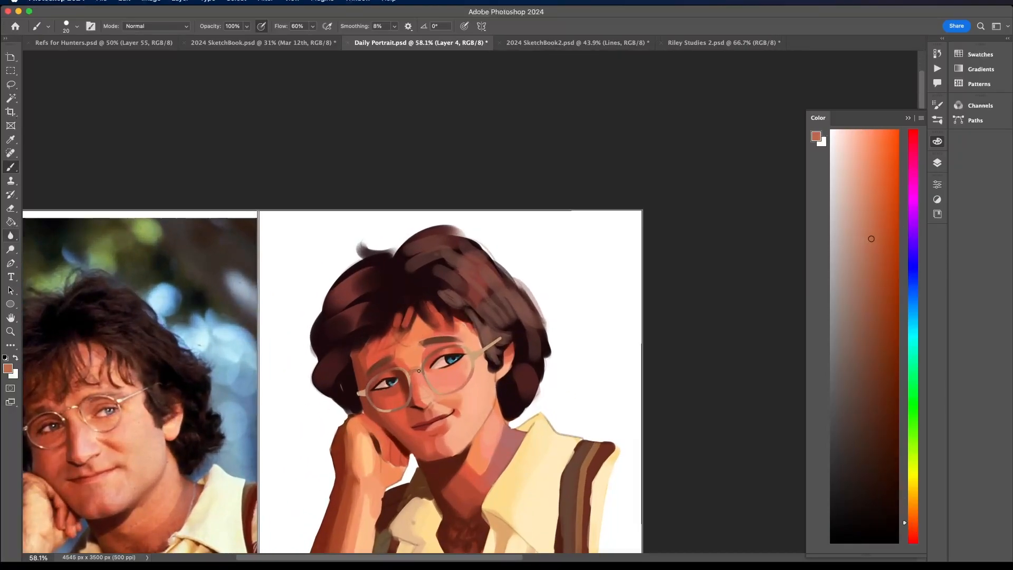
- Sample a muted reddish brown and shade the short temple stub and adjoining rim on the side away from the visible ear
scroll(373, 391, down, 2)
scroll(388, 372, up, 1)
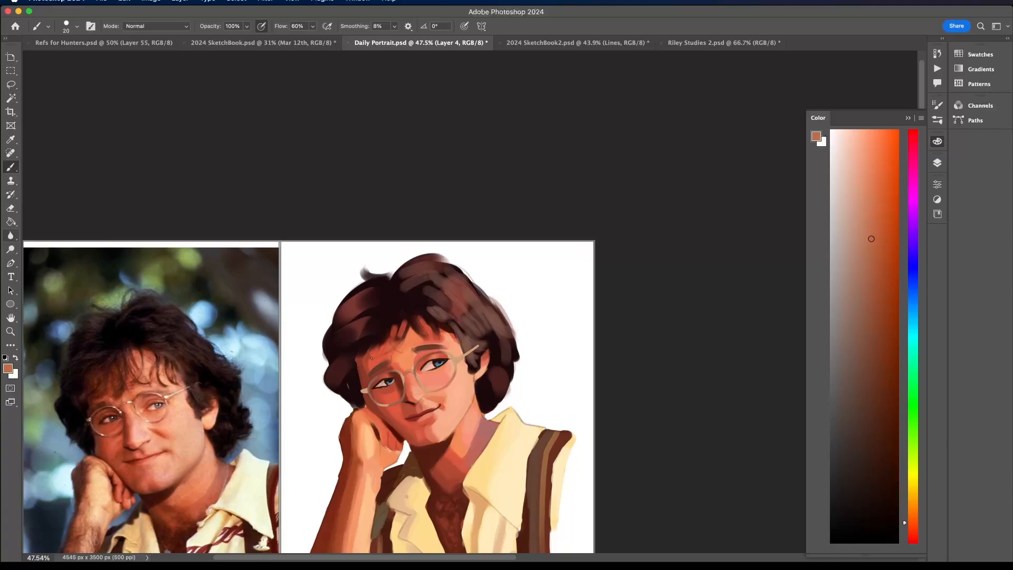
scroll(376, 380, up, 3)
alt+click(370, 412)
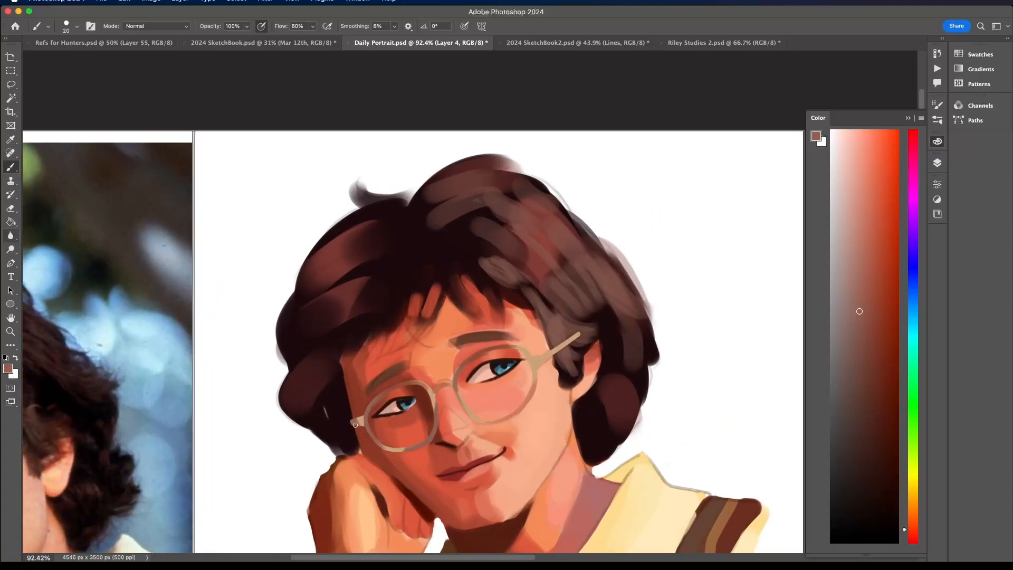
scroll(351, 417, down, 3)
scroll(623, 301, up, 1)
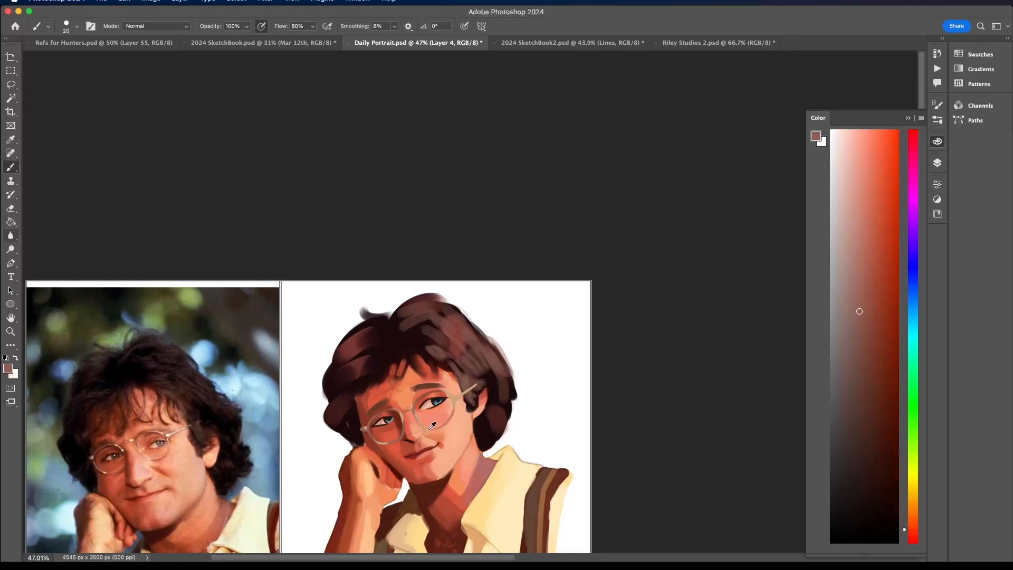
scroll(428, 422, up, 2)
- Sample a light tan and make it a more saturated, brighter orange for tinting the temple arm near the ear
alt+click(393, 410)
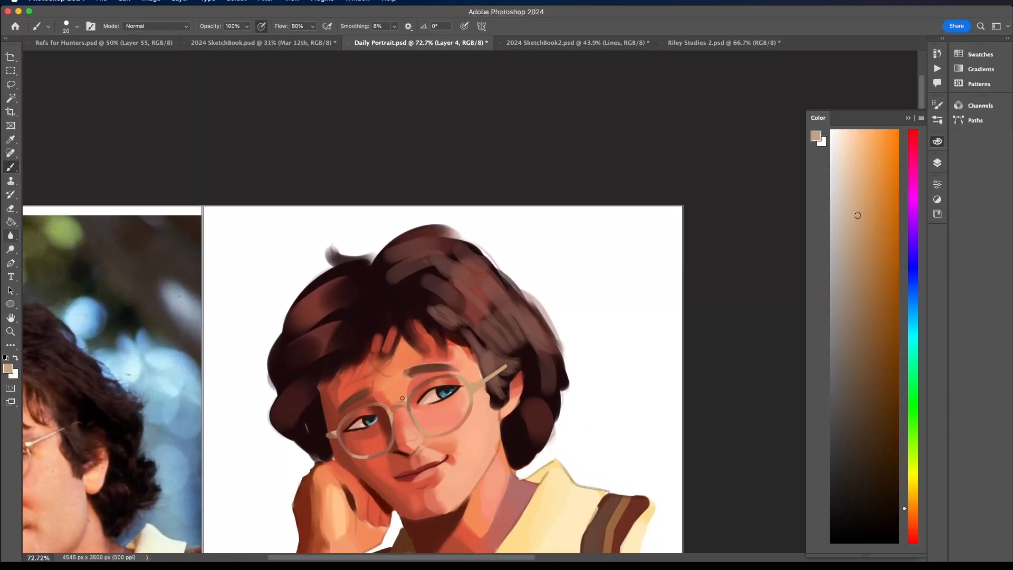
click(870, 213)
drag(875, 198, 876, 182)
scroll(523, 333, down, 4)
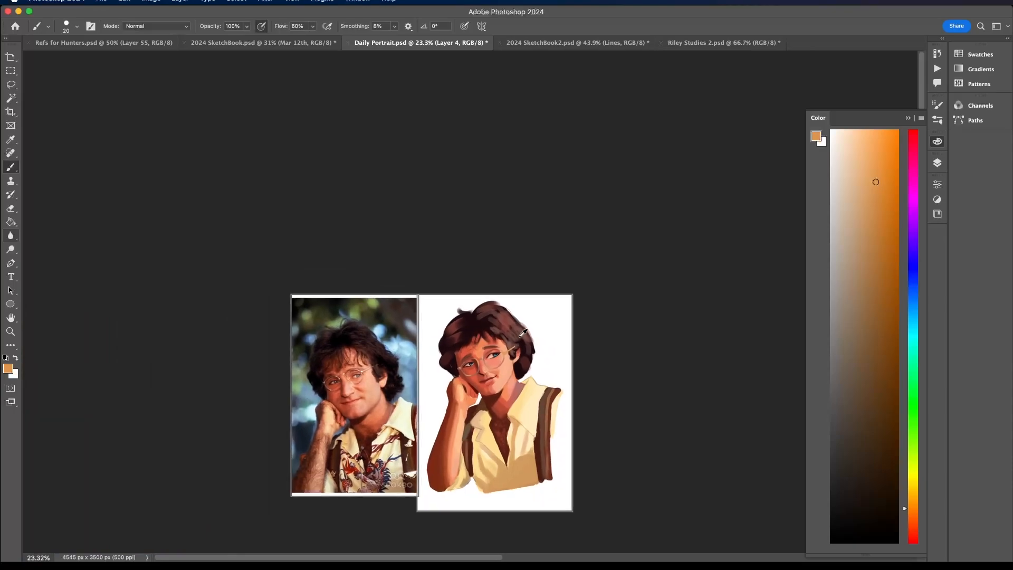
scroll(523, 333, up, 3)
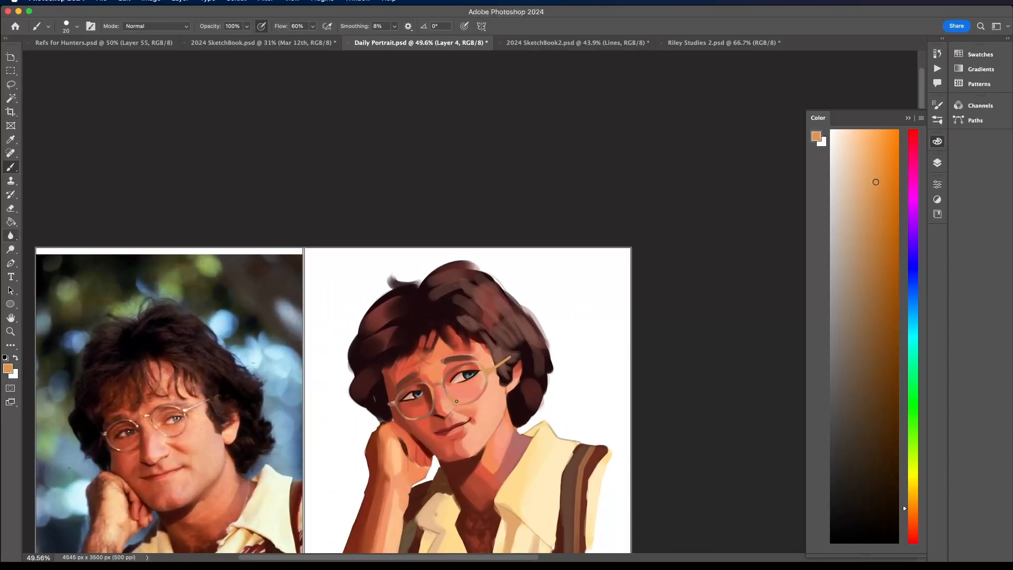
- Choose a pale peach and paint highlights along the temple arm, nose bridge, lower rims and short temple stub
drag(863, 137, 859, 134)
drag(487, 370, 505, 360)
scroll(392, 403, down, 4)
scroll(455, 397, up, 8)
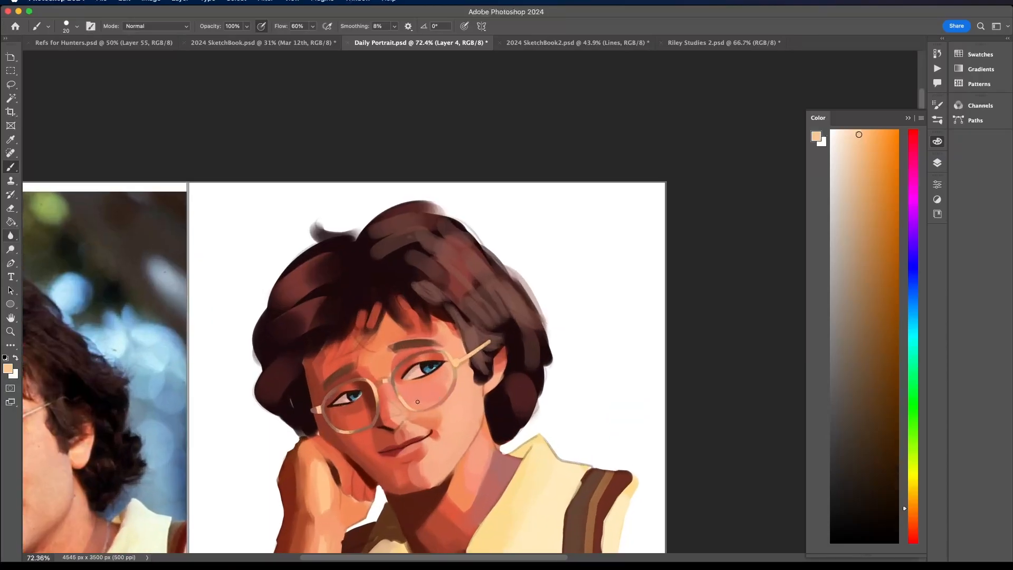
- Blend the rims beside the nose and along their lower curves with sampled salmon and muted reddish brown tones
scroll(419, 389, up, 3)
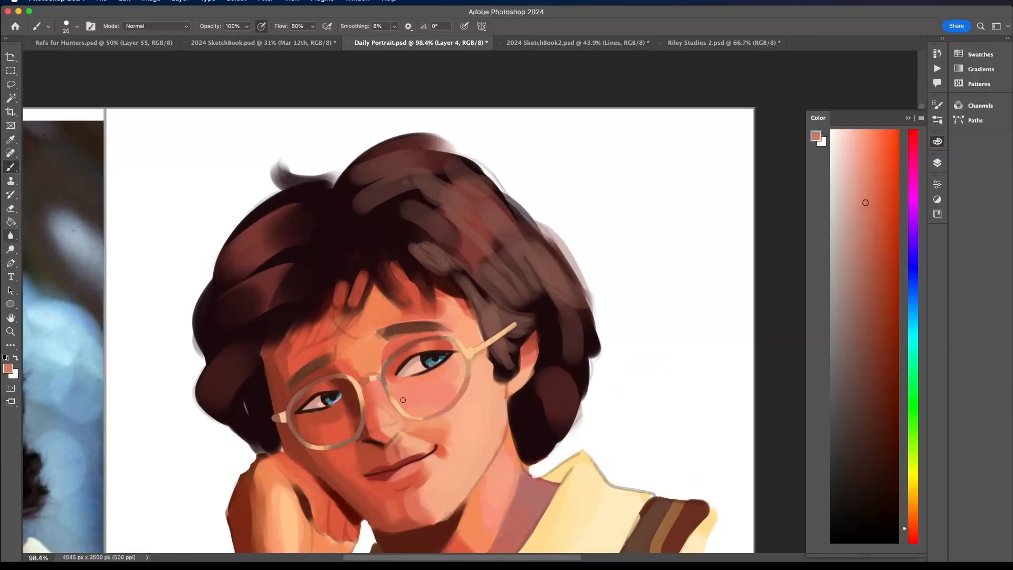
alt+click(406, 407)
alt+click(387, 376)
alt+click(341, 441)
scroll(304, 436, down, 5)
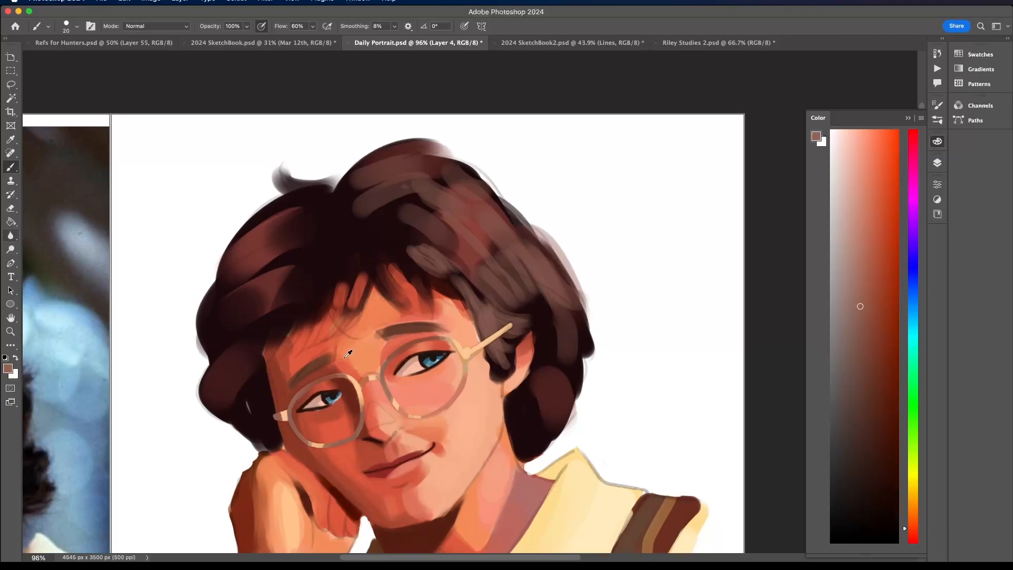
scroll(348, 353, up, 4)
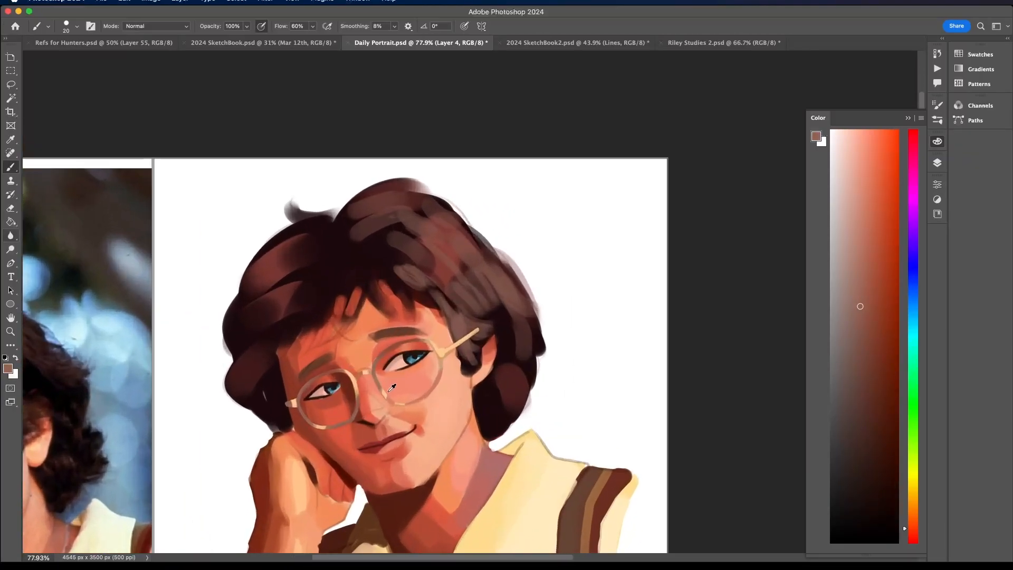
- Blend the joint between the nose bridge and the rim farther from the visible ear with sampled orange-tan tones
alt+click(355, 369)
mouse_move(351, 374)
mouse_down()
mouse_move(355, 384)
mouse_move(353, 375)
mouse_up()
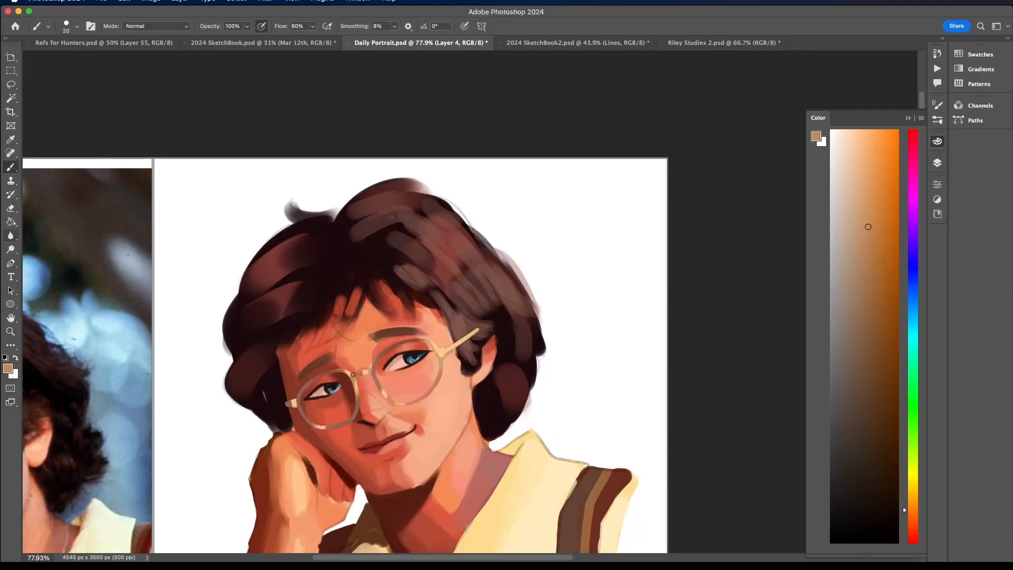
scroll(353, 385, down, 4)
scroll(346, 346, up, 5)
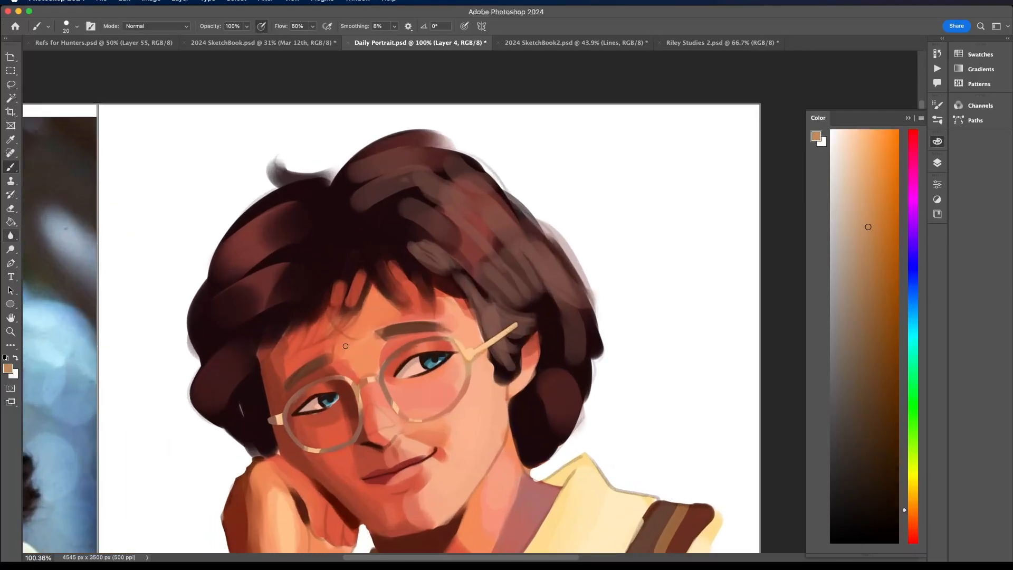
alt+click(364, 381)
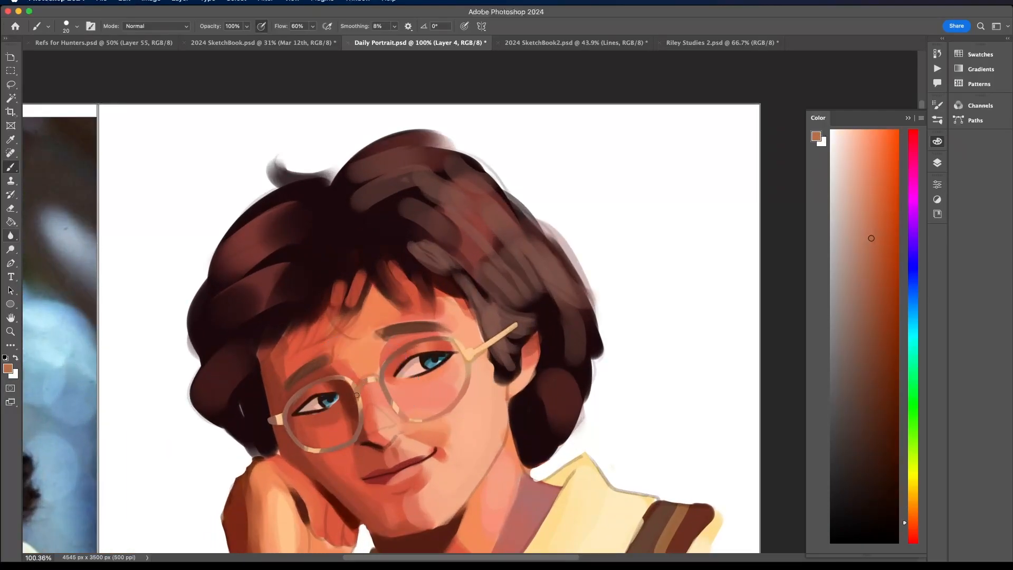
alt+click(354, 375)
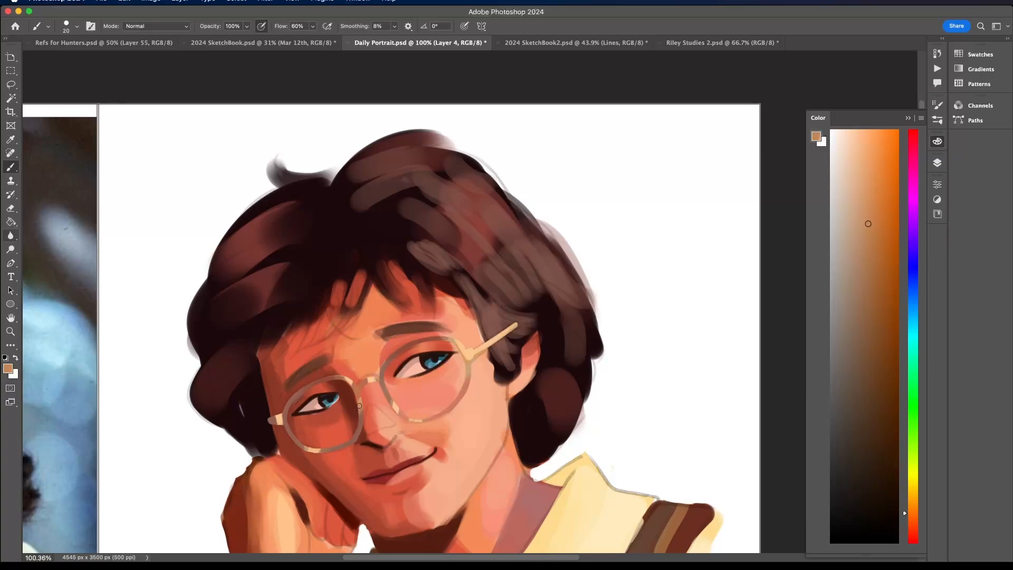
- Touch up the nose bridge, lower rim and temple stub with sampled orange and pale peach highlight tones
scroll(353, 379, down, 1)
alt+click(352, 381)
alt+click(314, 448)
alt+click(281, 417)
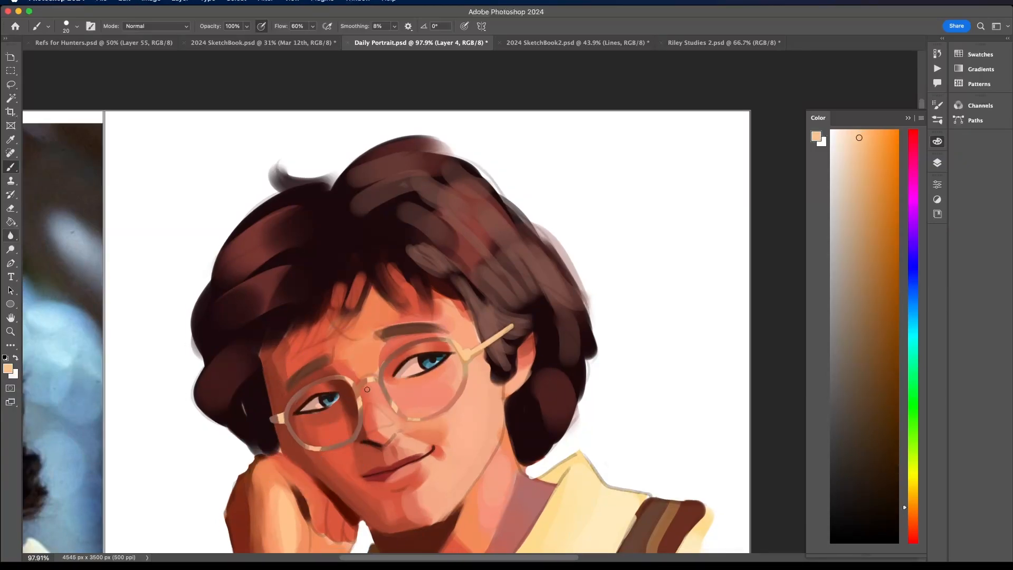
scroll(368, 374, down, 1)
alt+click(368, 373)
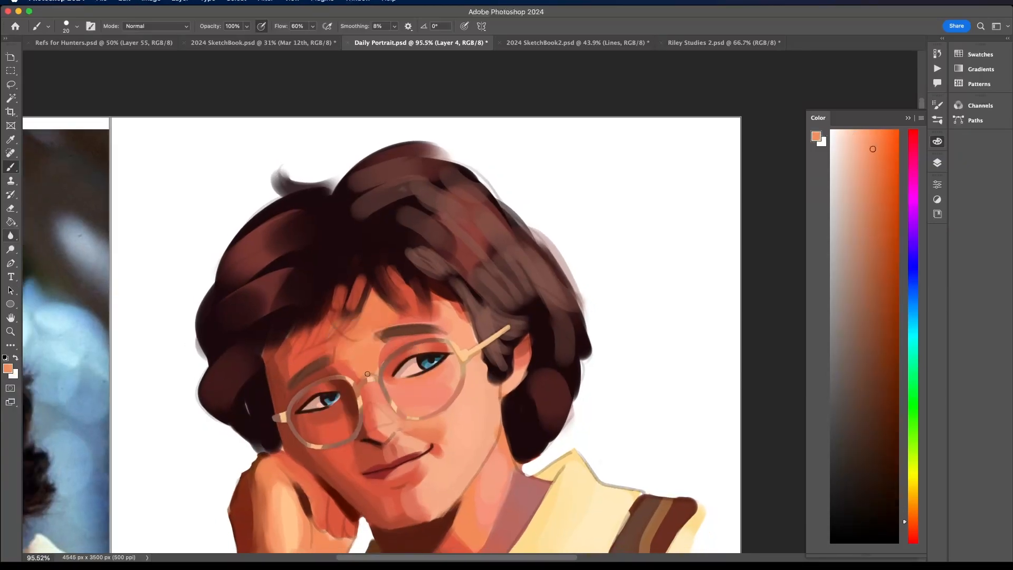
alt+click(285, 415)
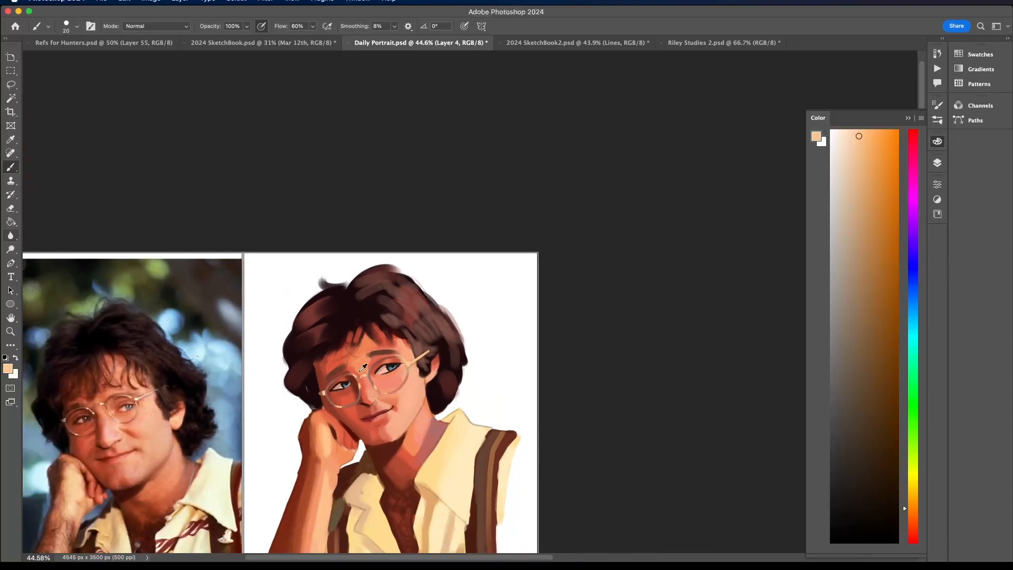
- Extend the pale peach highlight from the temple hinge onto the adjoining rim and blend it with sampled skin and brown tones
scroll(370, 377, down, 5)
scroll(295, 374, left, 3)
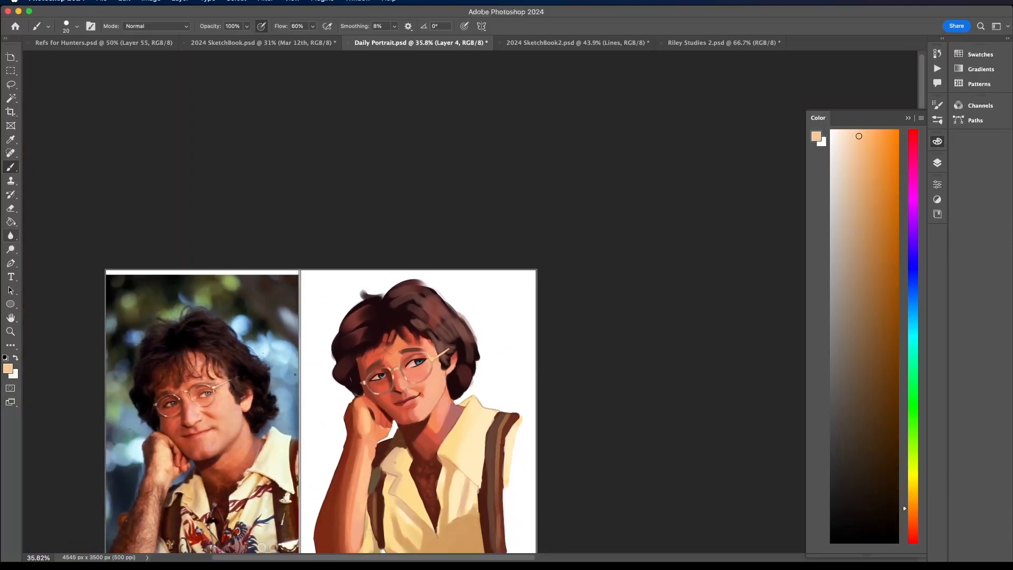
scroll(439, 370, up, 5)
alt+click(430, 396)
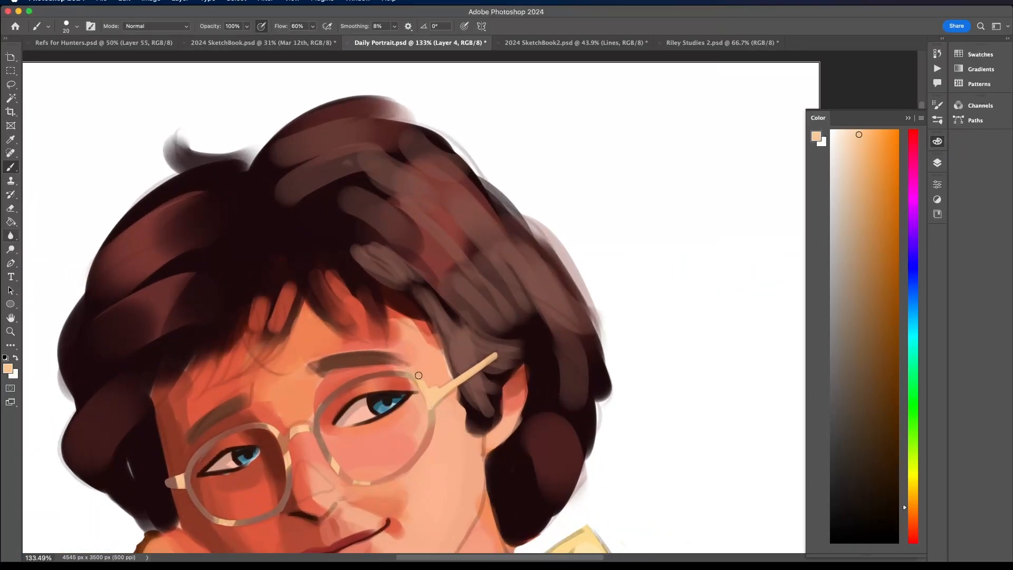
alt+click(423, 391)
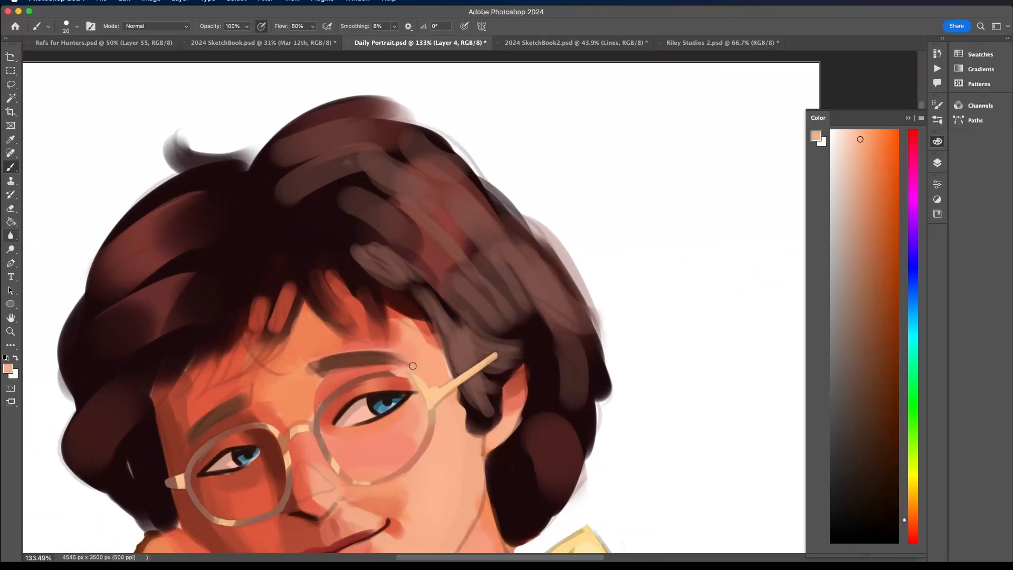
alt+click(393, 359)
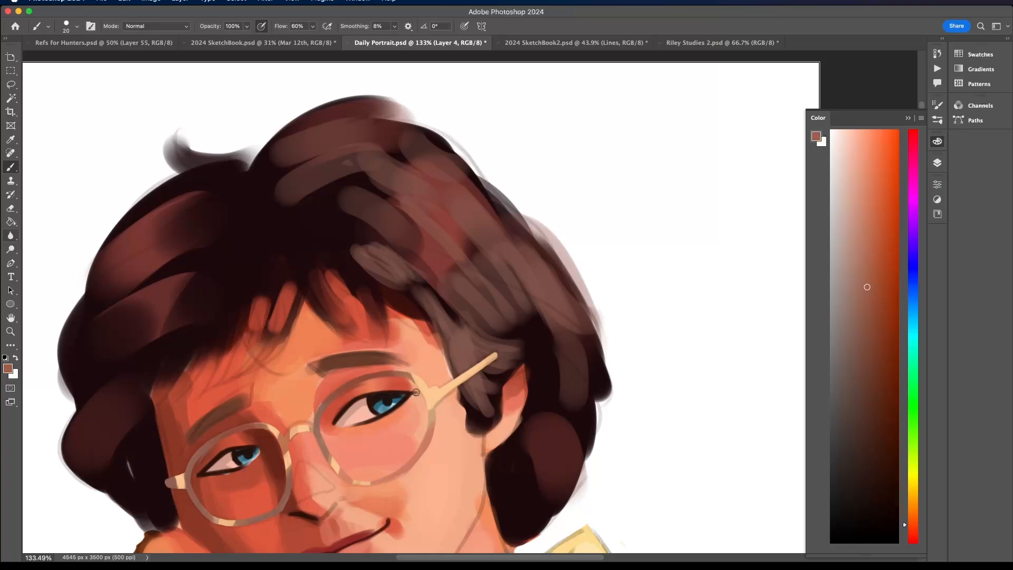
- Shade the rim beside the nose bridge with sampled muted brown and choose a very pale peach as the brush colour
scroll(422, 396, down, 1)
scroll(422, 395, down, 5)
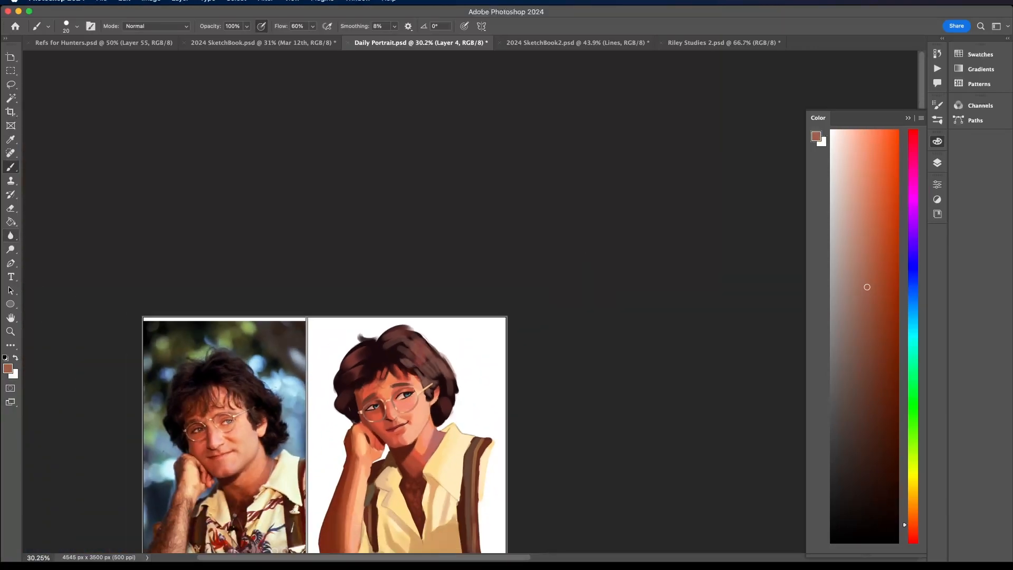
scroll(415, 392, left, 2)
scroll(414, 391, down, 1)
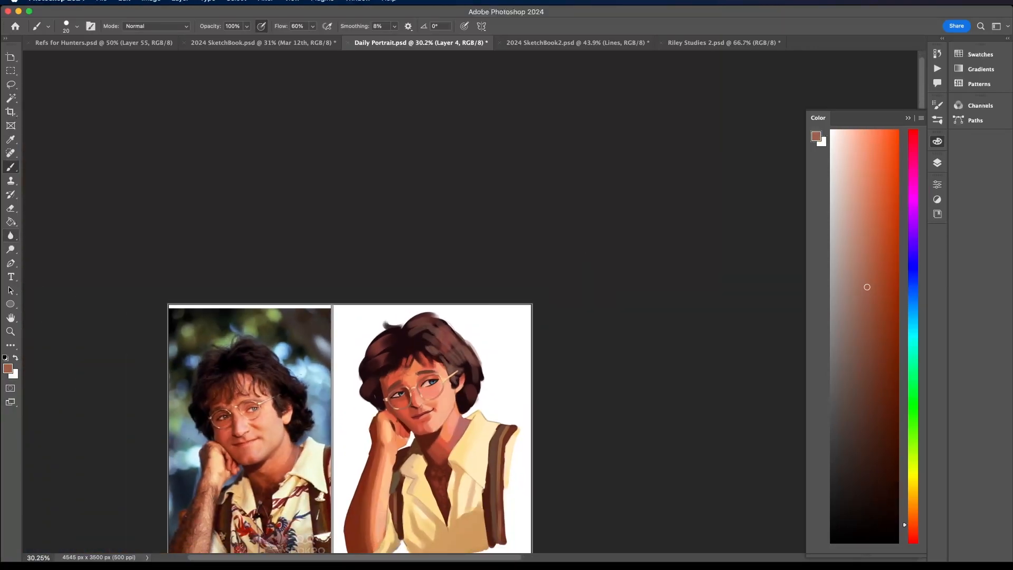
scroll(397, 417, up, 5)
alt+click(372, 371)
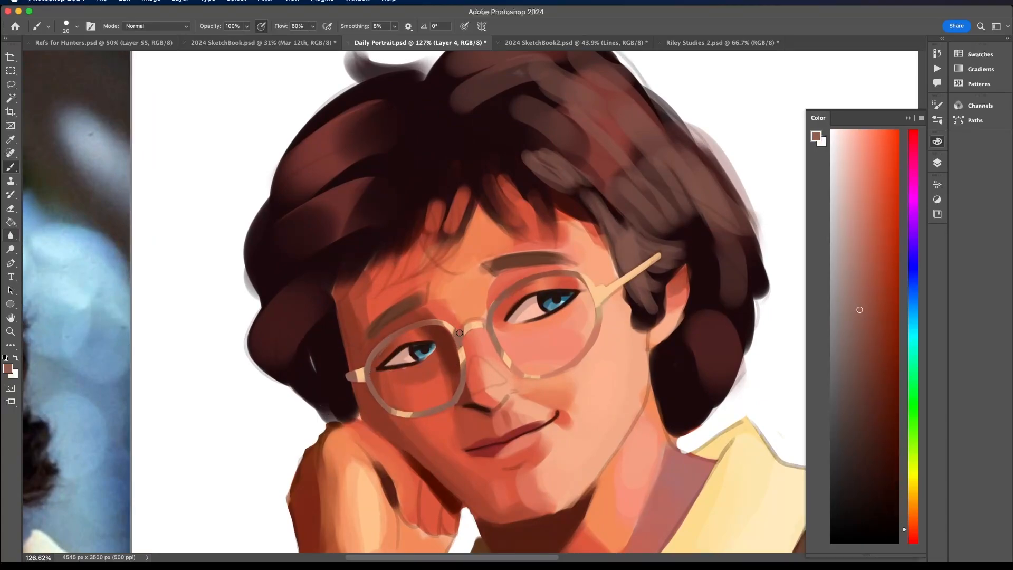
alt+click(465, 352)
drag(848, 135, 844, 128)
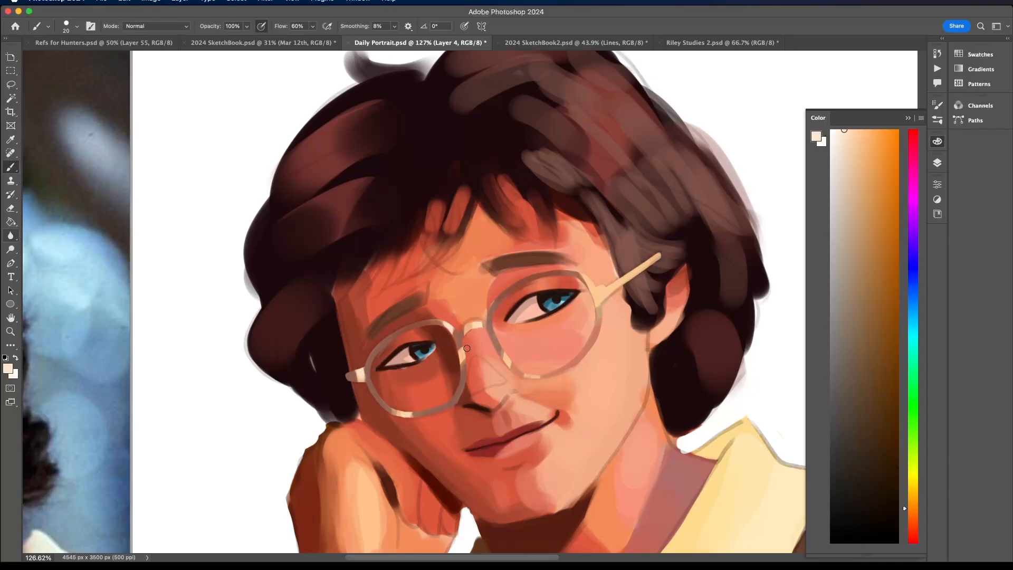
- Brighten the temple hinge and arm of the glasses near the visible ear with very pale peach
mouse_move(602, 293)
mouse_down()
mouse_move(655, 256)
mouse_move(597, 288)
mouse_up()
drag(598, 296, 590, 274)
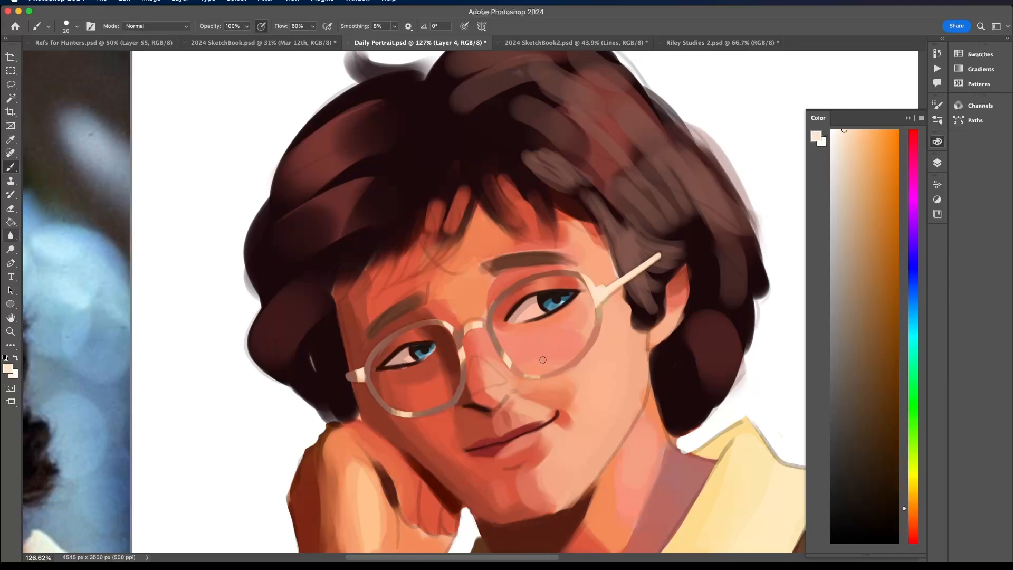
scroll(544, 360, down, 5)
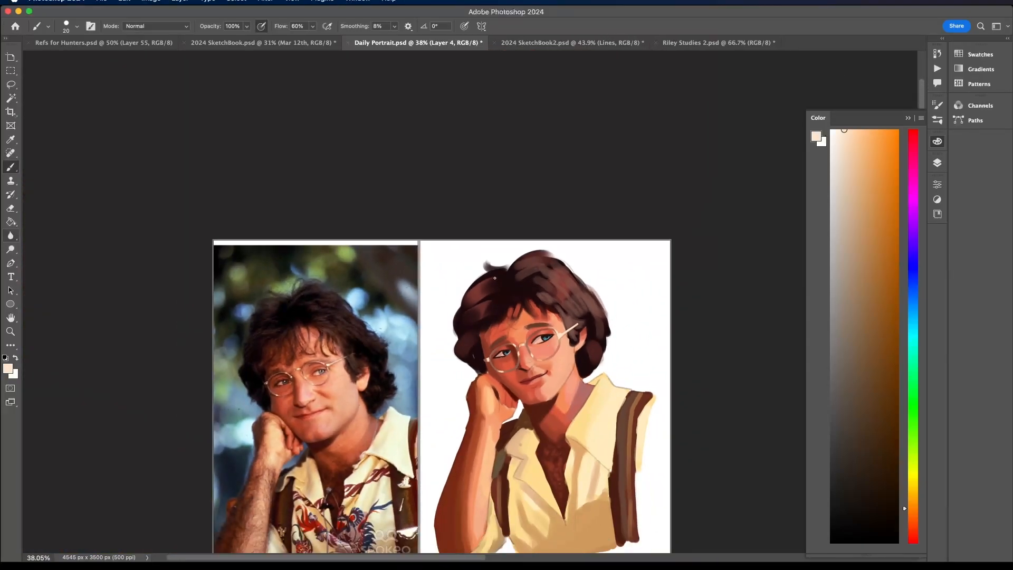
scroll(517, 329, down, 4)
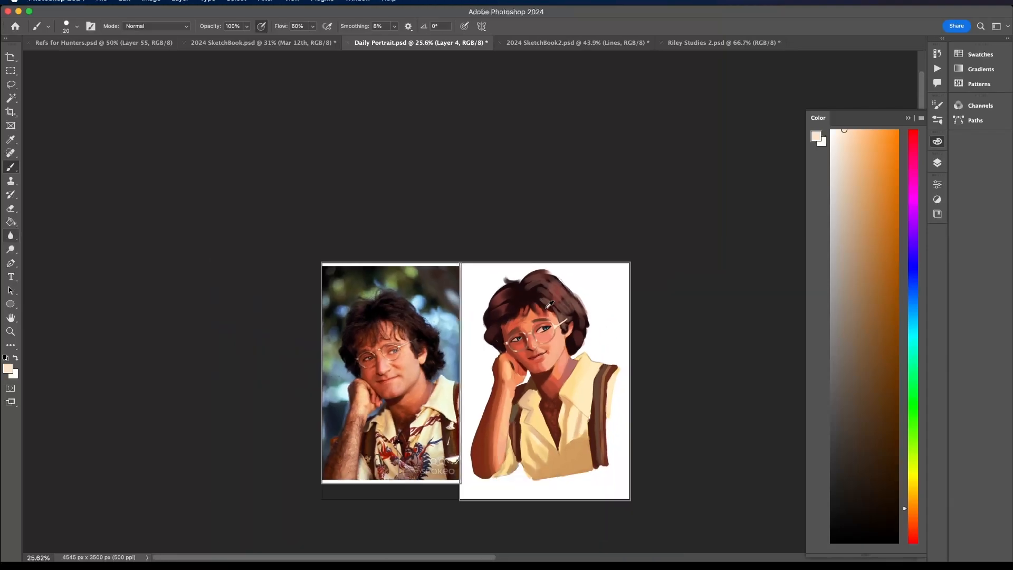
scroll(534, 375, up, 4)
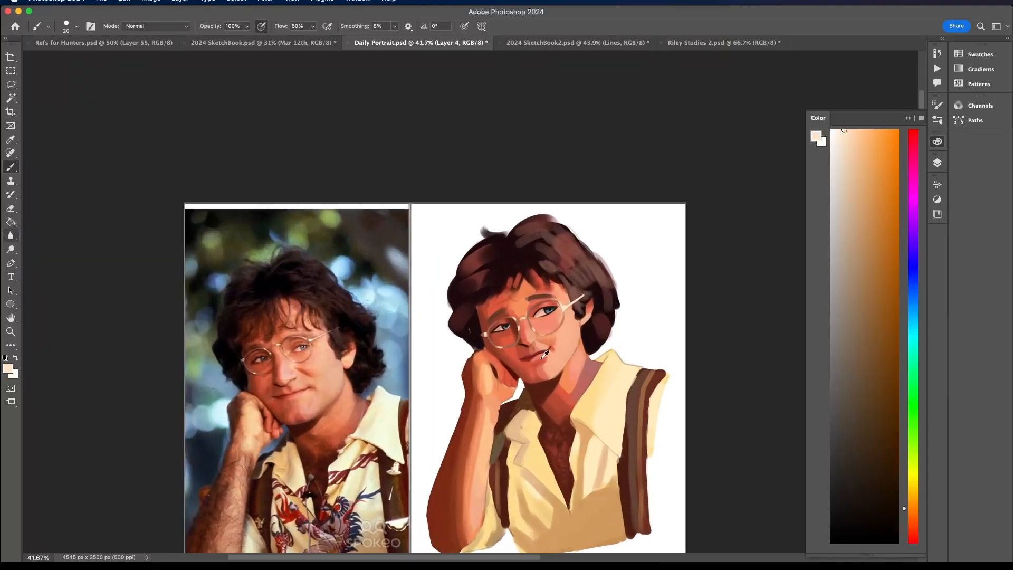
scroll(534, 375, up, 8)
- Choose a dark red from a sampled dark tone and dab it around the inner eye corners and nearby rims, undoing one stroke
alt+click(566, 378)
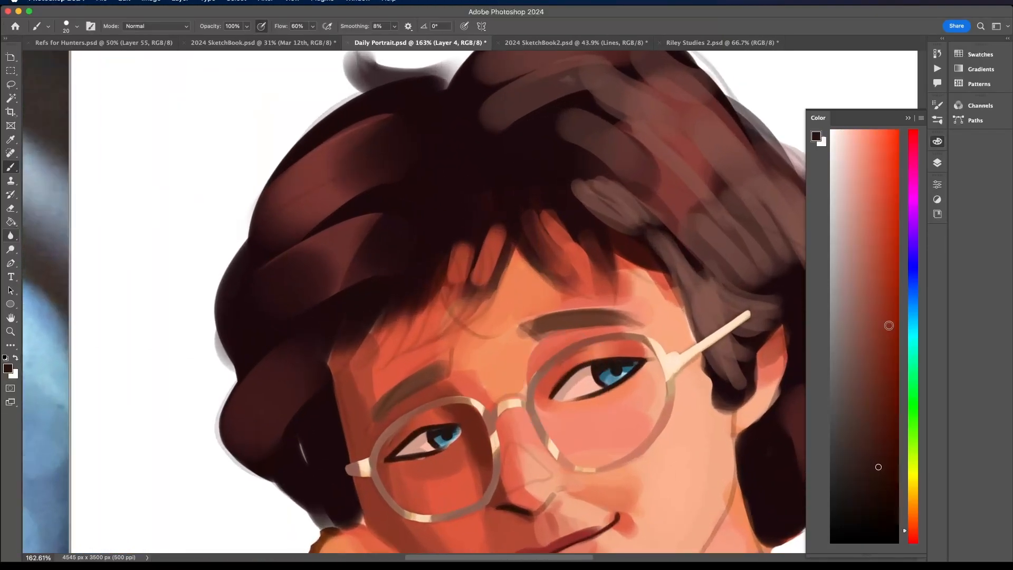
click(892, 325)
drag(549, 401, 577, 368)
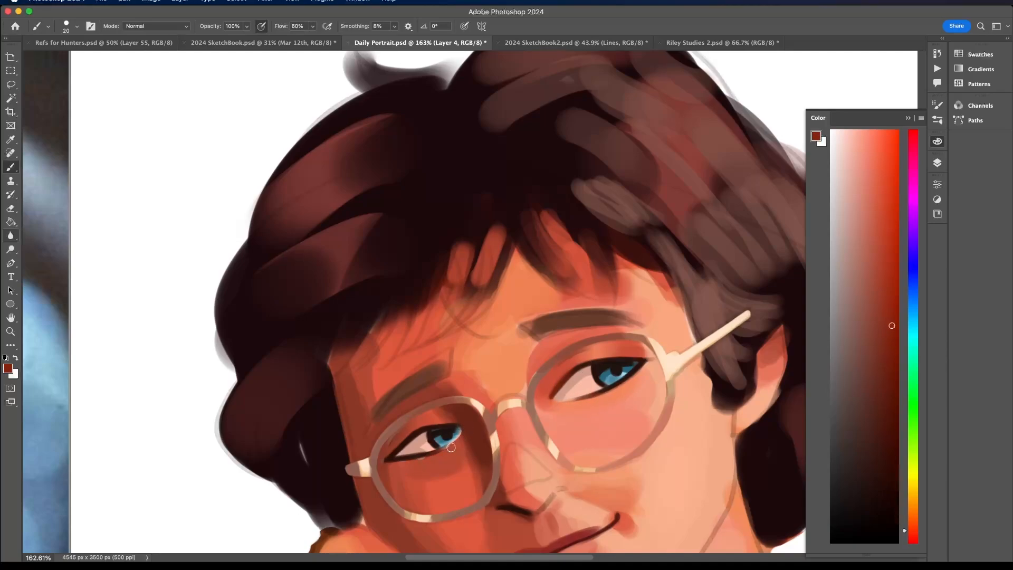
key(super+z)
mouse_move(390, 458)
mouse_down()
mouse_move(350, 484)
mouse_move(386, 455)
mouse_up()
drag(482, 409, 504, 409)
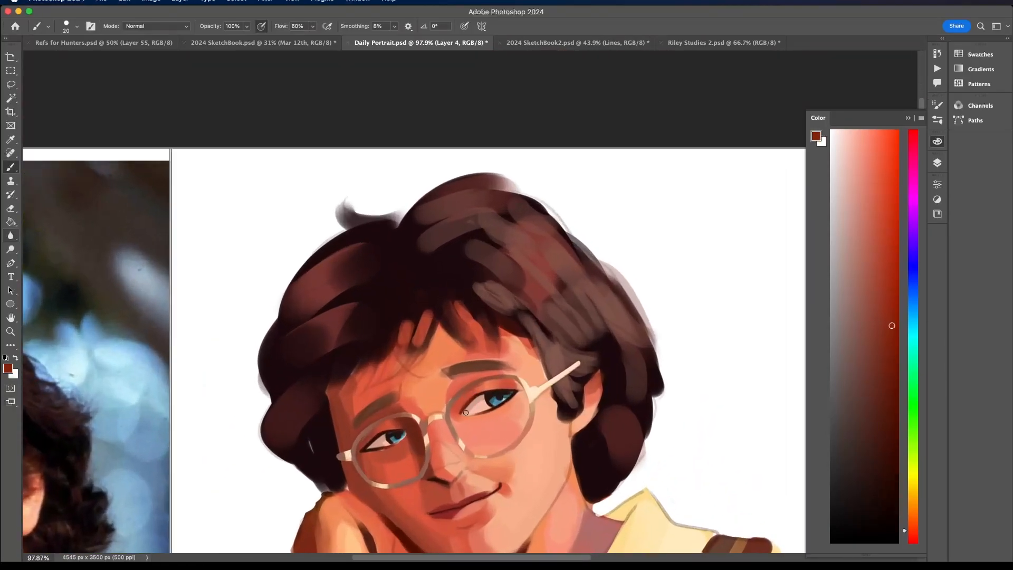
drag(521, 366, 501, 370)
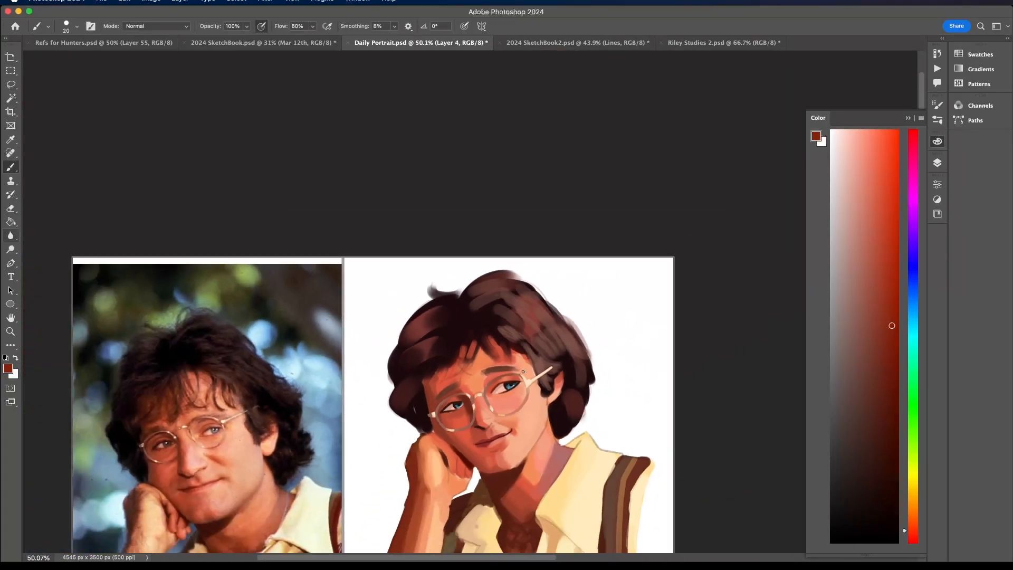
drag(483, 432, 523, 371)
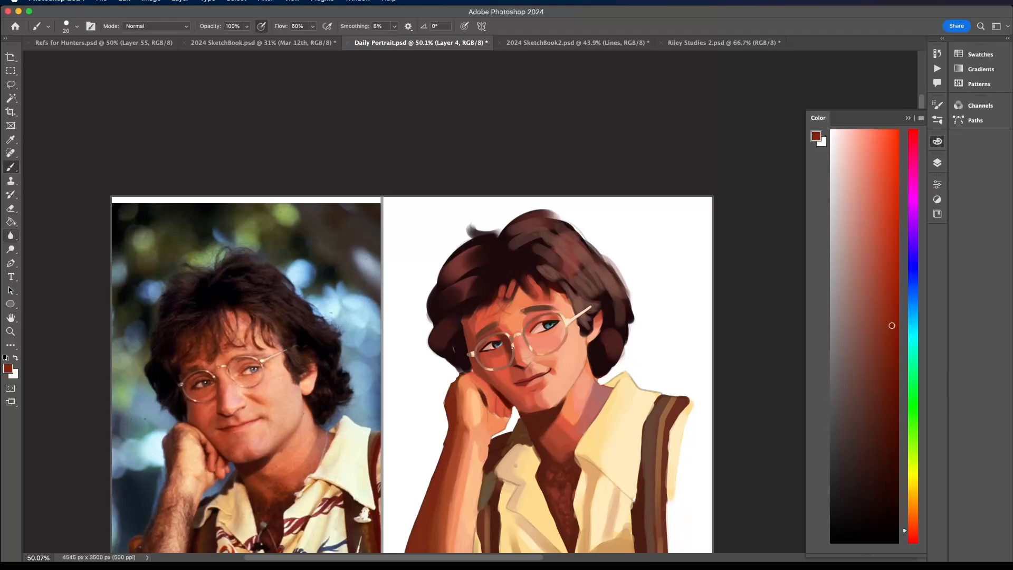
- Shade the rim beside the shadowed side of the nose with a sampled muted brown
drag(512, 348, 535, 348)
alt+click(515, 363)
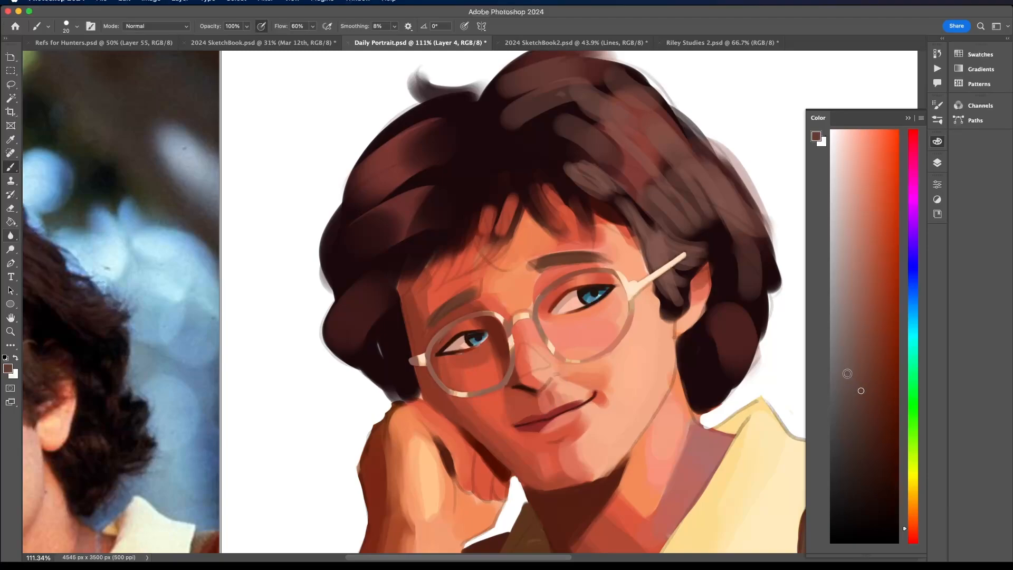
drag(508, 383, 511, 362)
scroll(506, 291, down, 10)
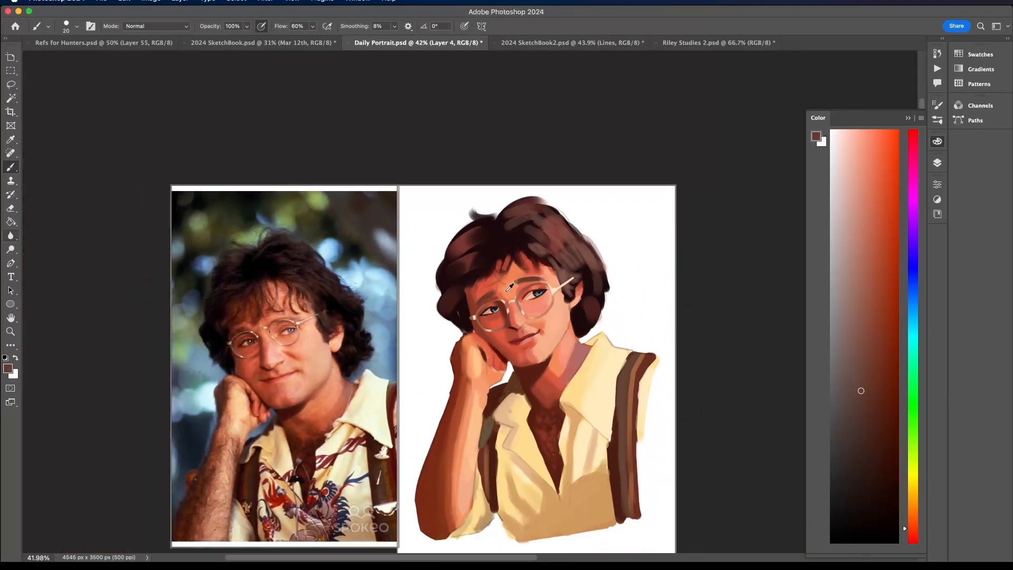
scroll(506, 291, up, 2)
scroll(509, 287, up, 6)
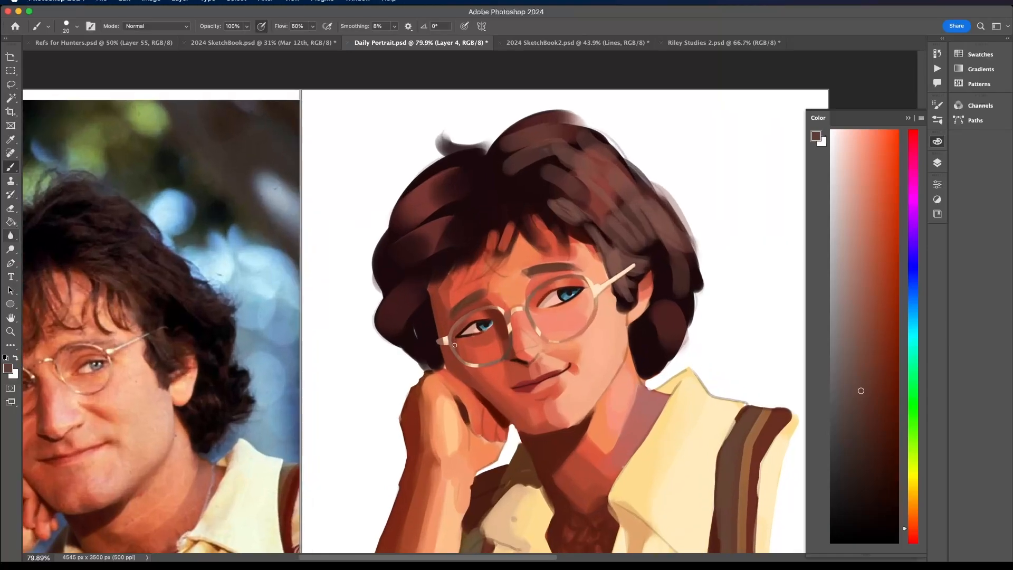
scroll(438, 336, down, 5)
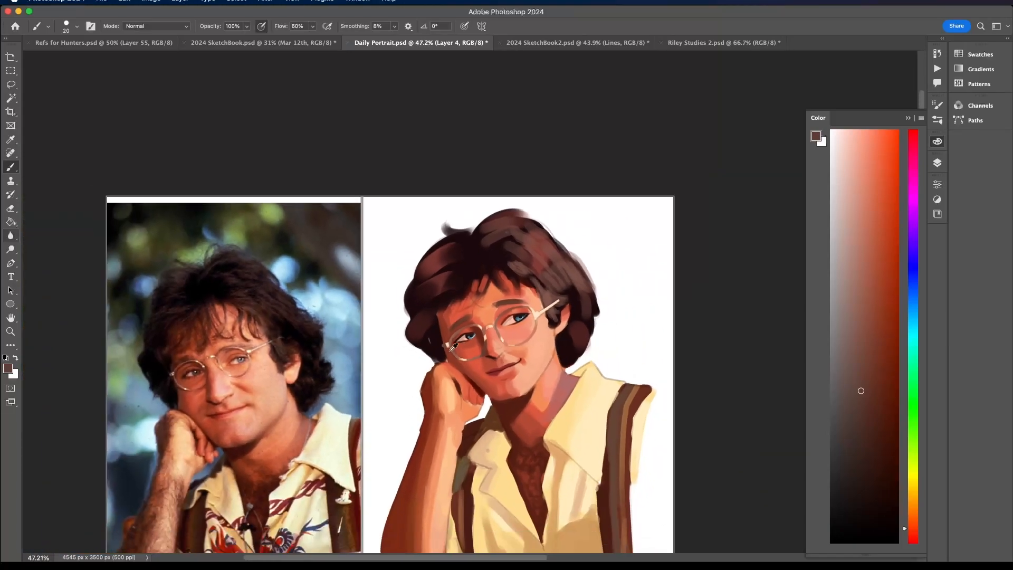
- Highlight the nose-side rim of the lens nearer the visible ear with sampled pale peach
scroll(453, 348, up, 8)
alt+click(652, 283)
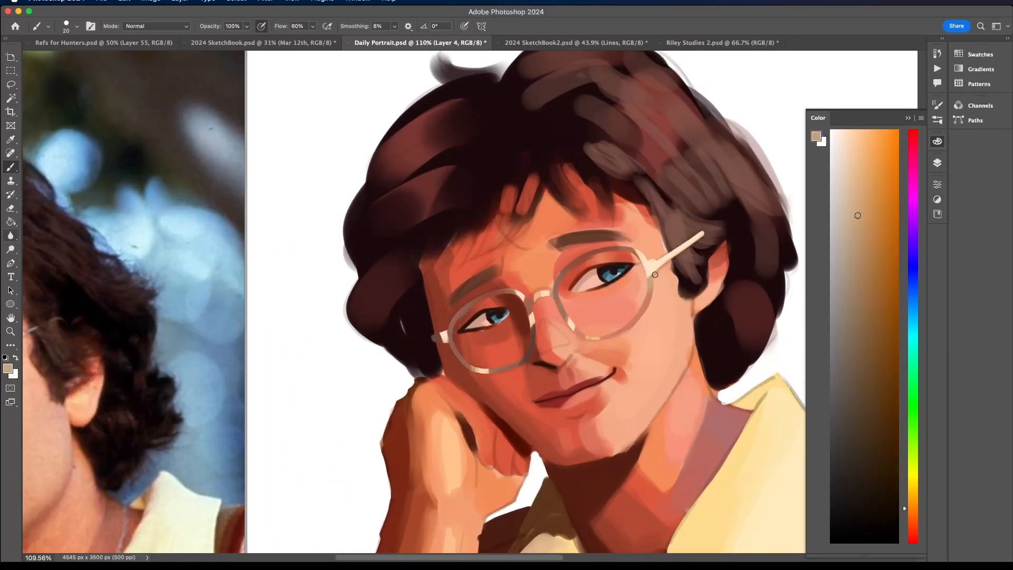
scroll(735, 203, down, 8)
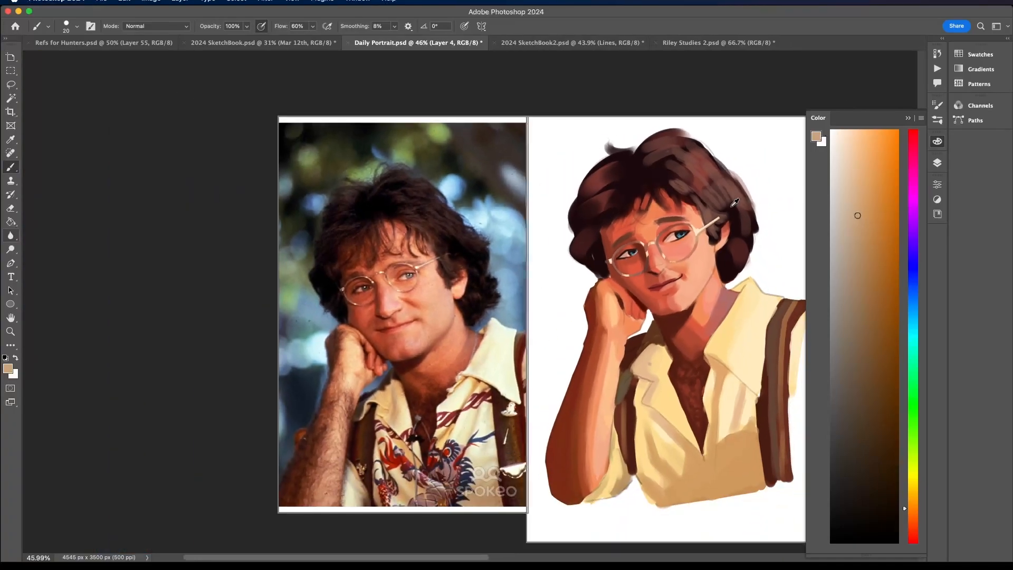
scroll(735, 203, up, 2)
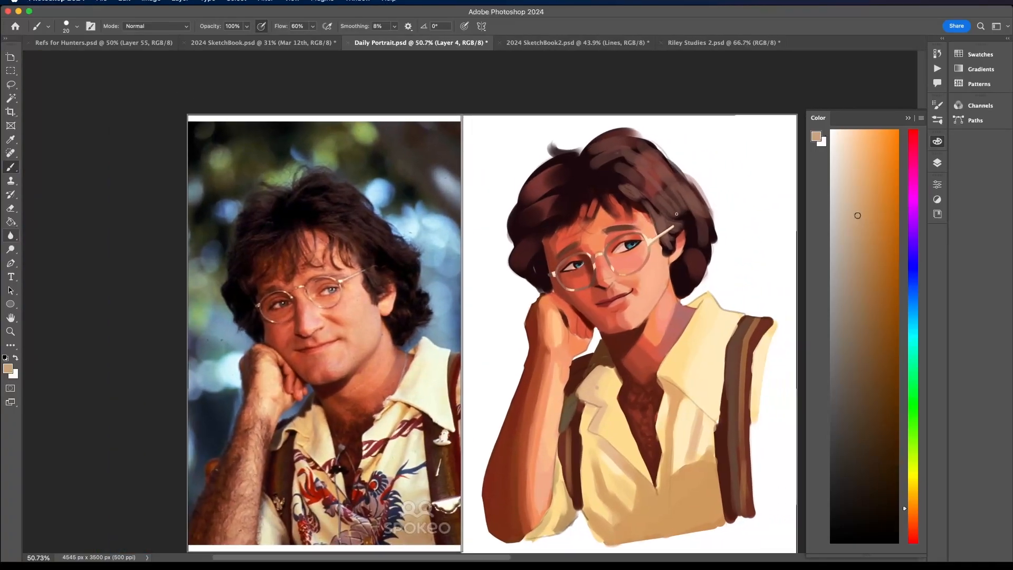
scroll(625, 253, up, 8)
alt+click(609, 283)
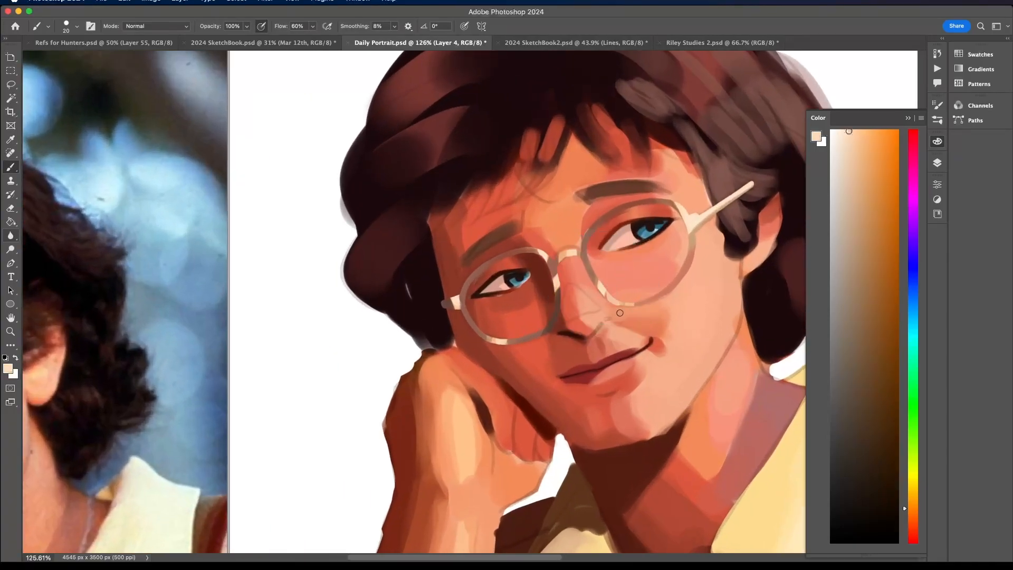
drag(603, 282, 614, 306)
scroll(617, 306, down, 10)
scroll(635, 259, up, 8)
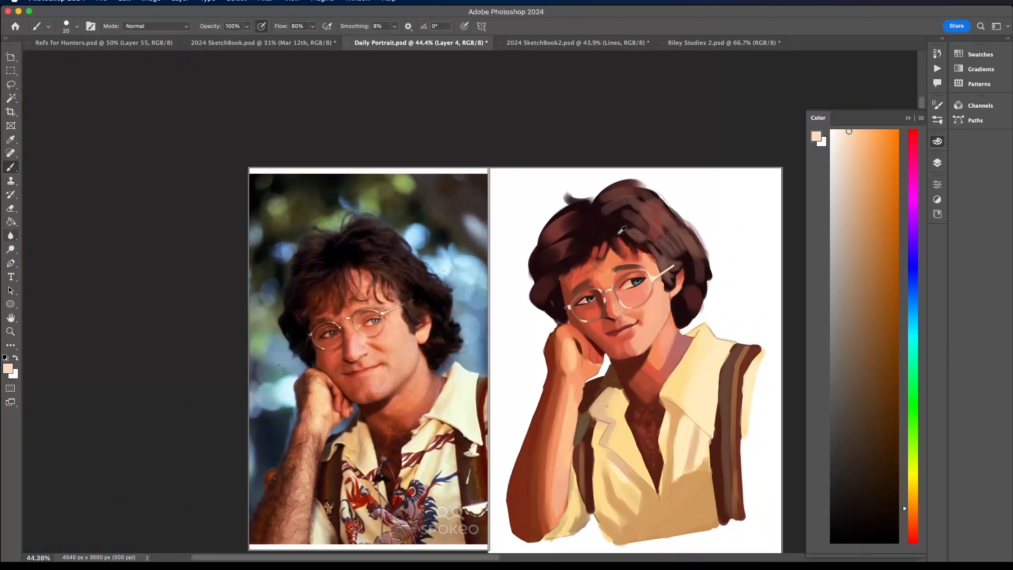
- Choose a warmer orange-tan and touch up the nose-side and lower rim of the lens nearer the visible ear
alt+click(621, 350)
click(876, 171)
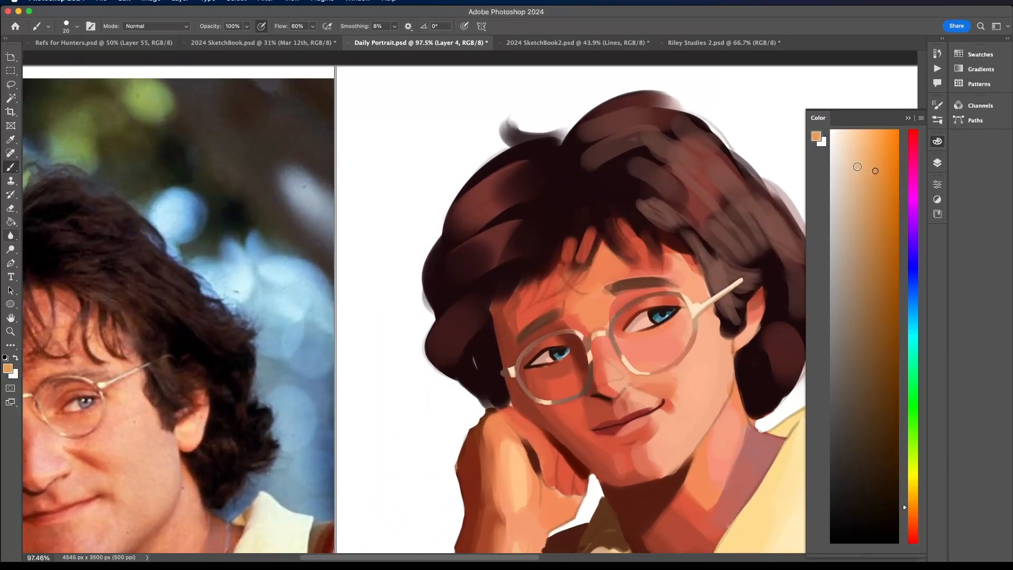
click(878, 147)
alt+click(629, 367)
scroll(636, 301, down, 4)
drag(636, 301, 629, 287)
scroll(620, 287, up, 6)
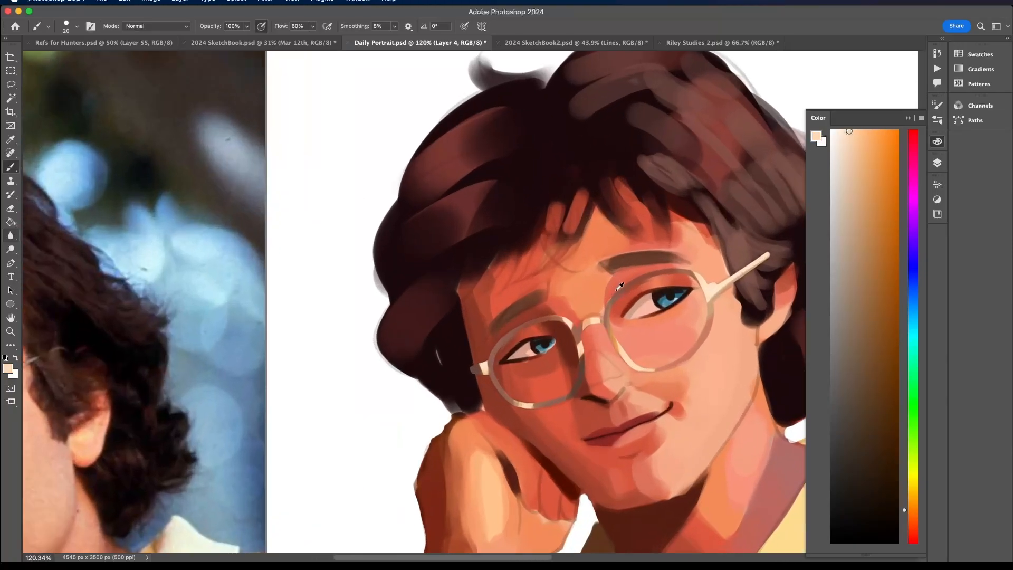
- Refine the nose bridge and its joints with the rims using sampled brown, light orange and muted red tones
alt+click(612, 300)
alt+click(625, 384)
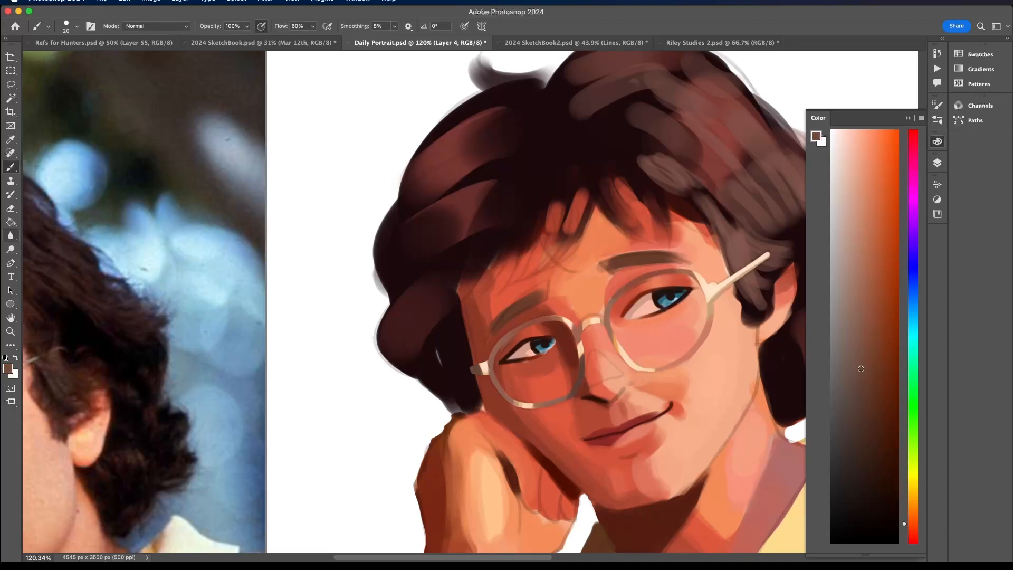
mouse_move(604, 317)
mouse_down()
mouse_move(608, 338)
mouse_move(577, 339)
mouse_move(581, 329)
mouse_up()
alt+click(598, 317)
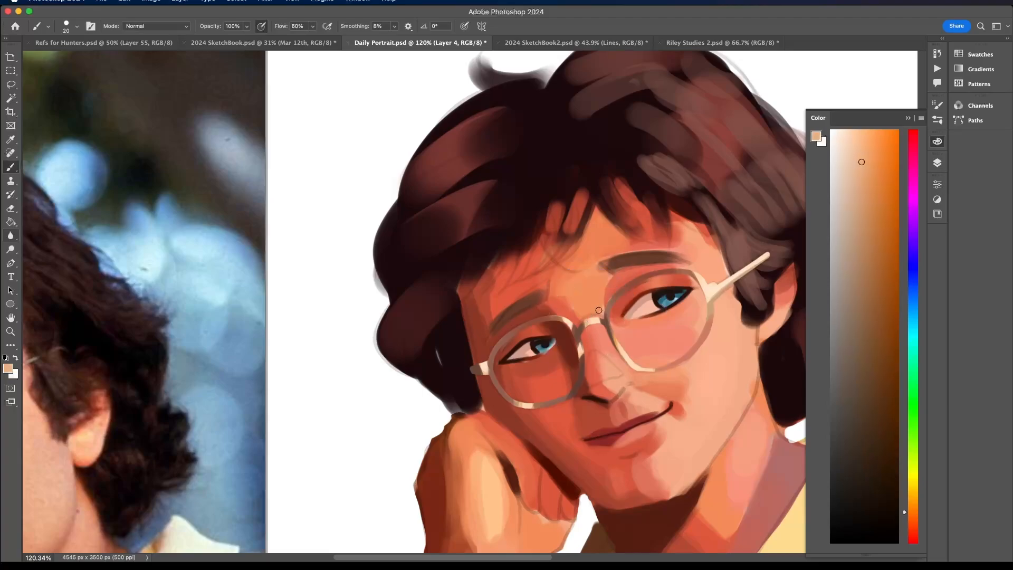
scroll(601, 331, down, 10)
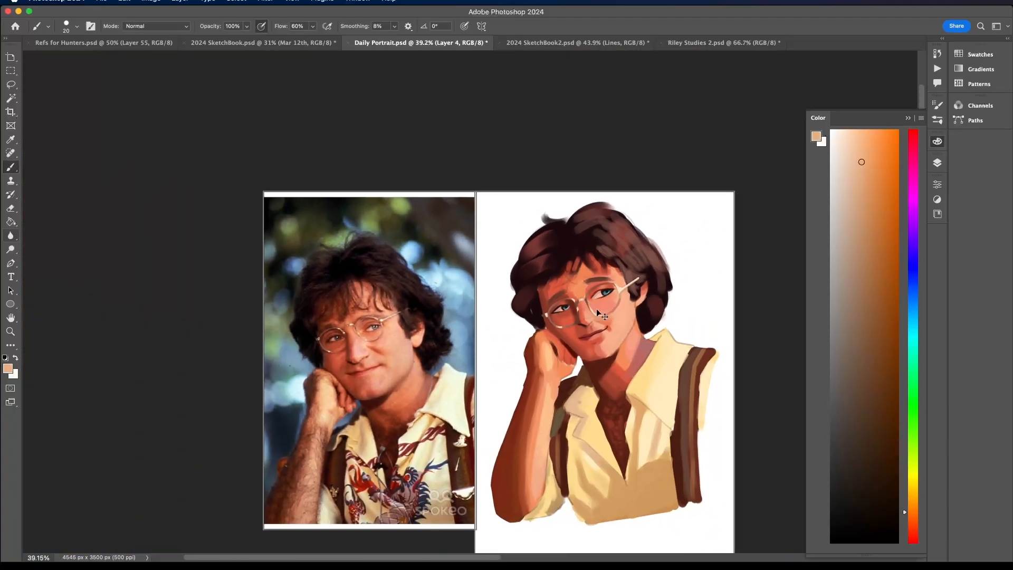
scroll(609, 309, up, 10)
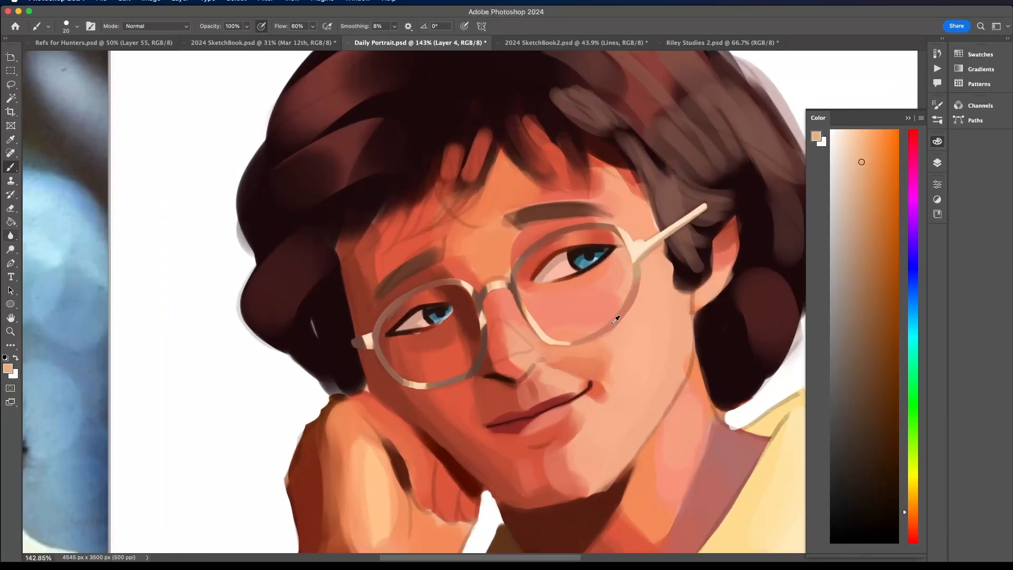
alt+click(597, 337)
scroll(630, 304, down, 10)
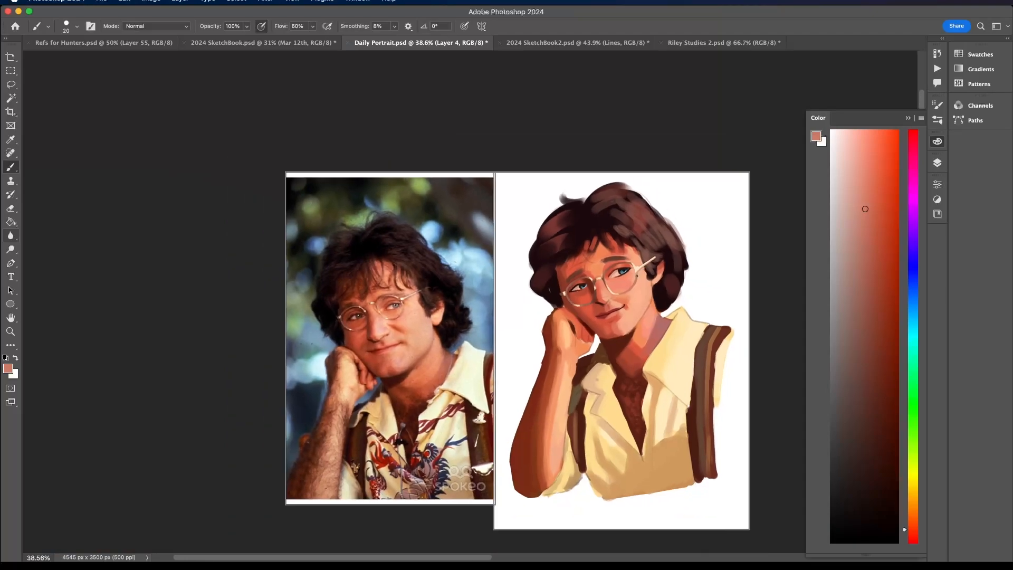
- Toggle the visibility of Layer 2 to compare the portrait with and without it
click(938, 163)
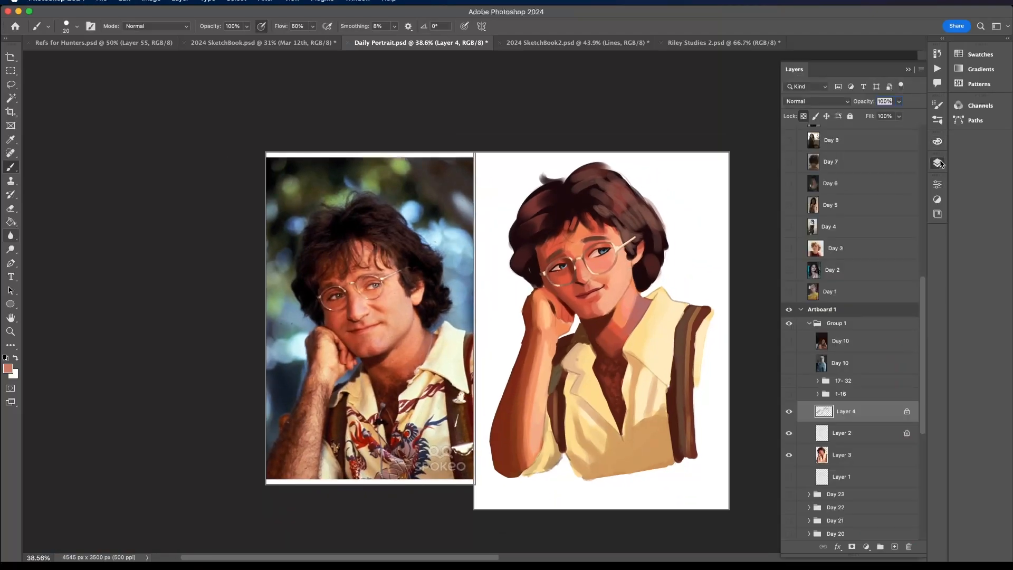
click(789, 433)
click(789, 434)
click(791, 437)
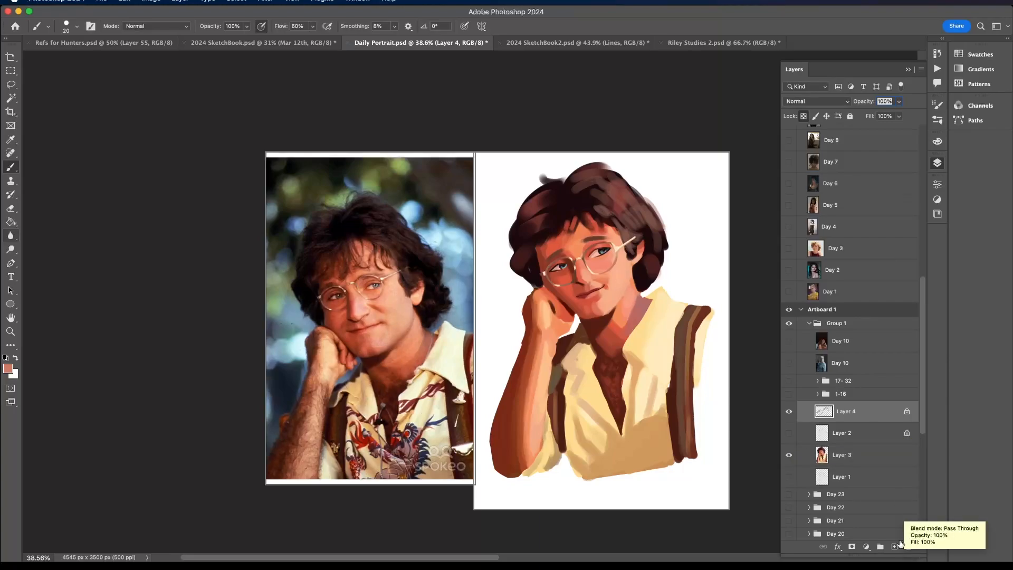
- Add a new layer above Layer 4 and set up the Line art brush at 70 px
click(894, 547)
click(76, 26)
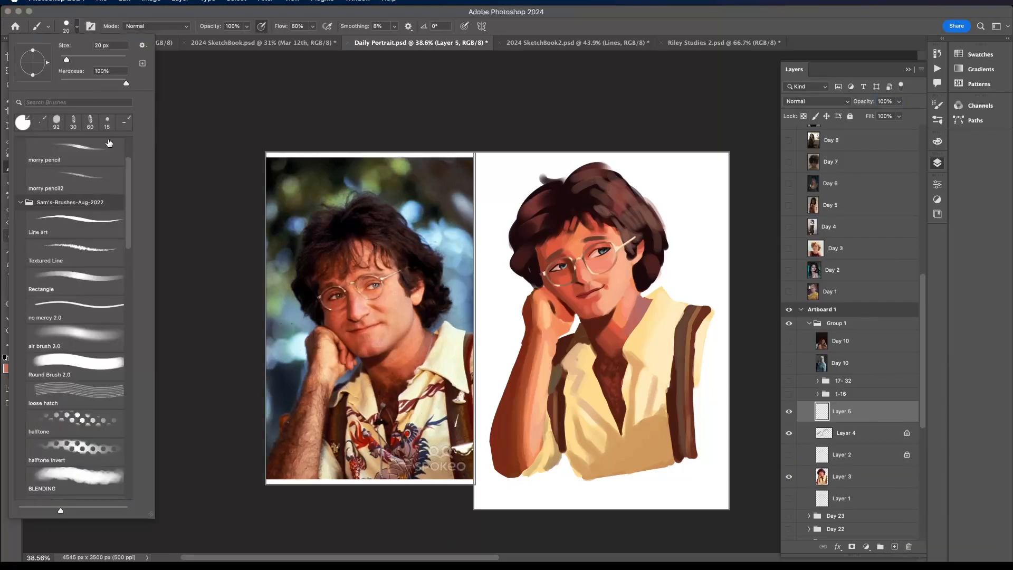
click(108, 227)
click(99, 46)
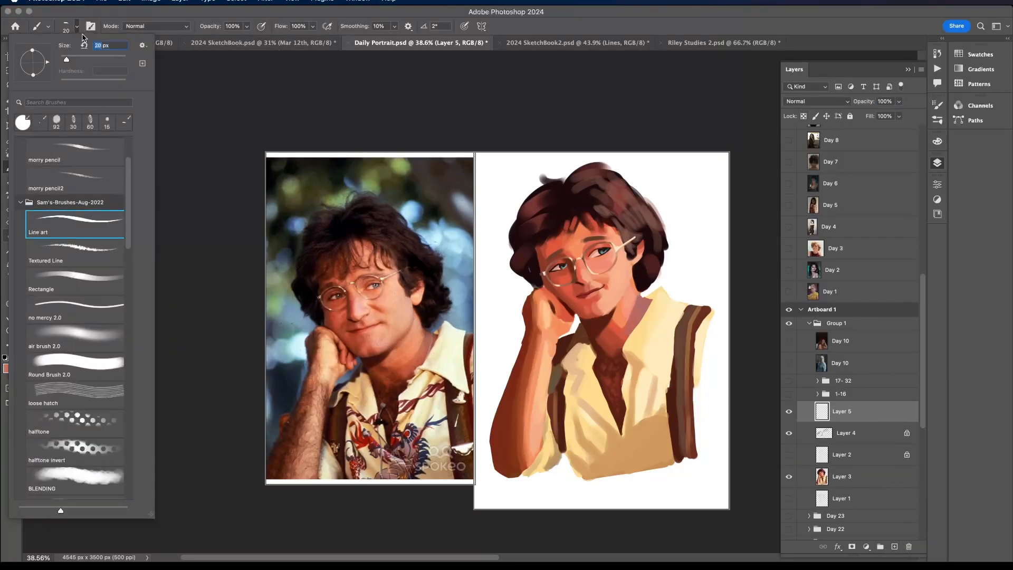
text(70)
key(Return)
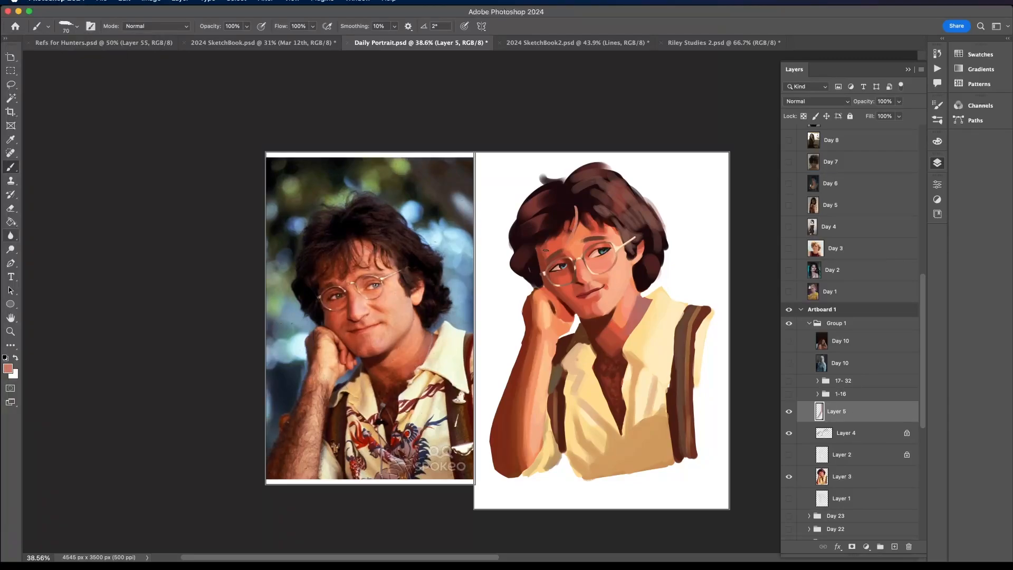
- Show Layer 2 again and set the brush colour to a sampled hair tone shifted towards orange-brown
click(789, 454)
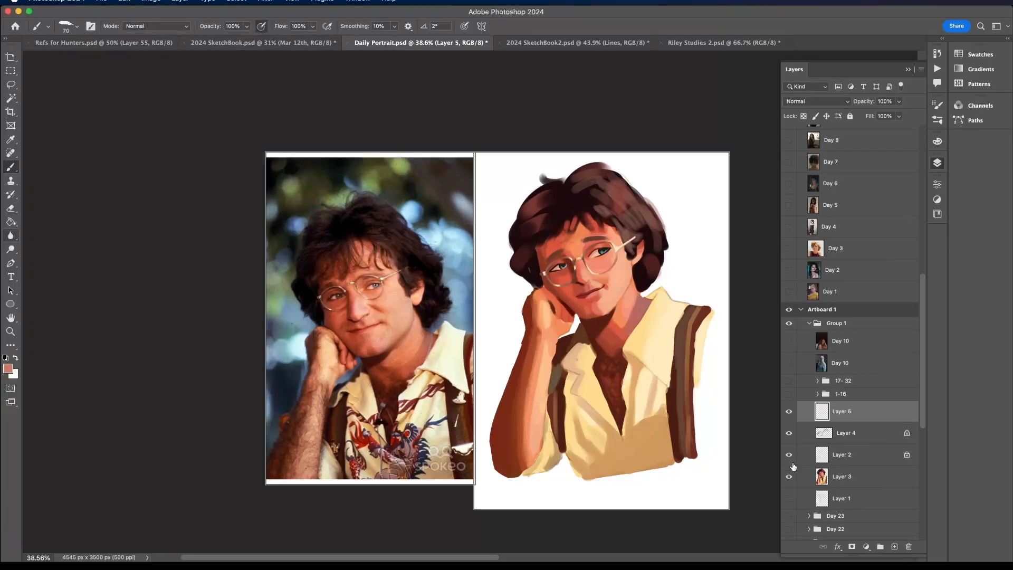
scroll(605, 200, up, 3)
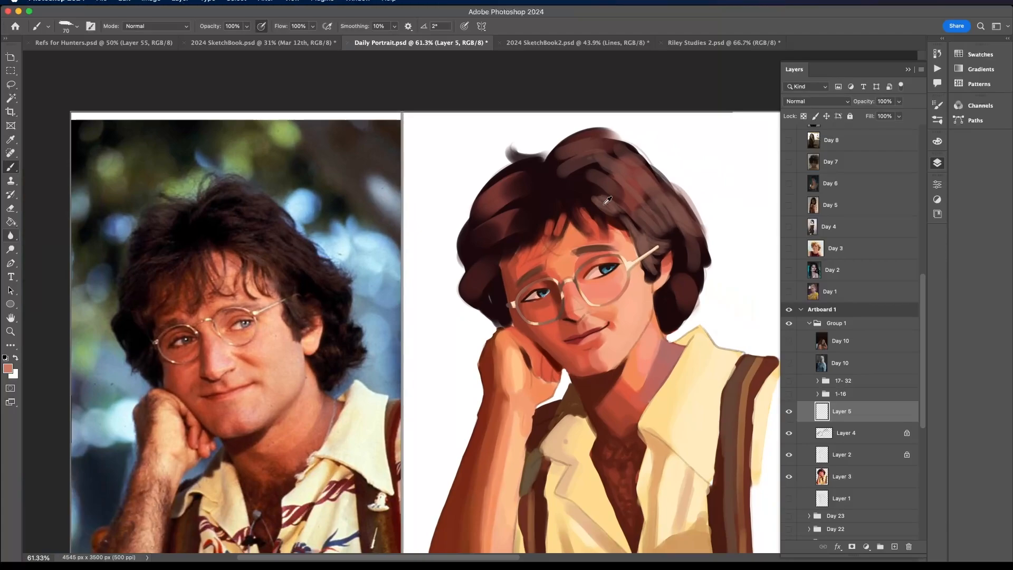
scroll(607, 200, up, 3)
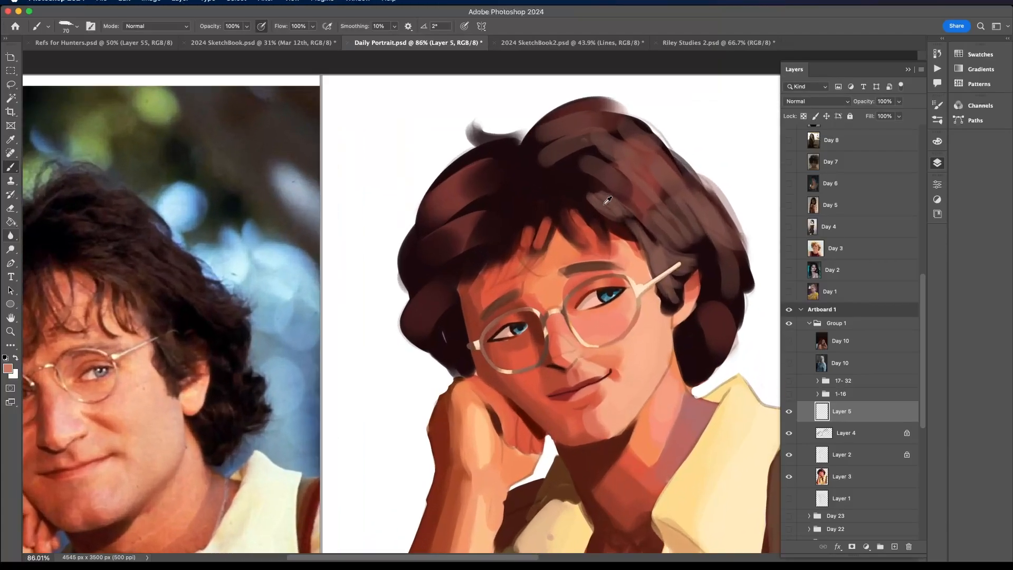
alt+click(642, 201)
click(937, 141)
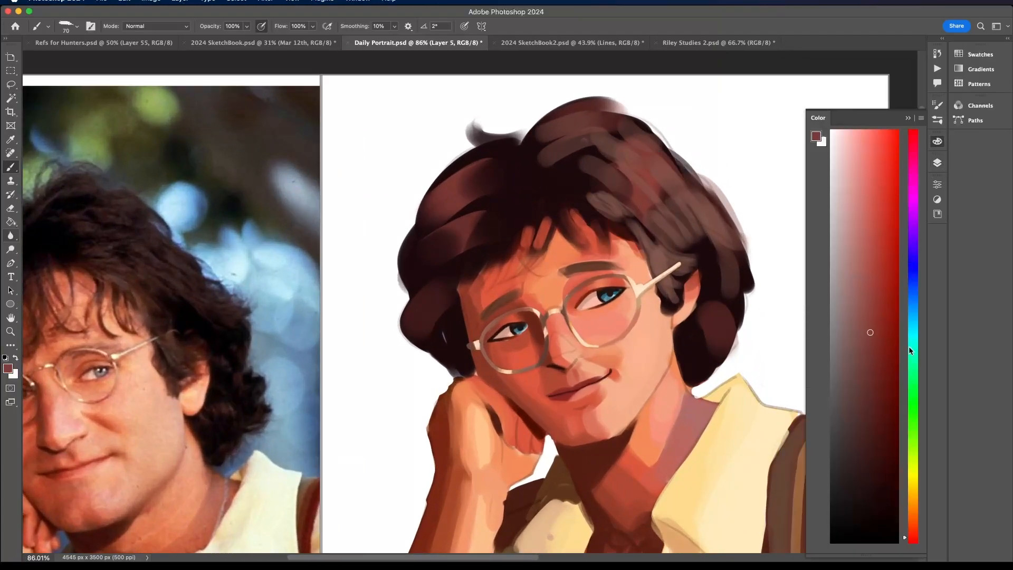
click(914, 520)
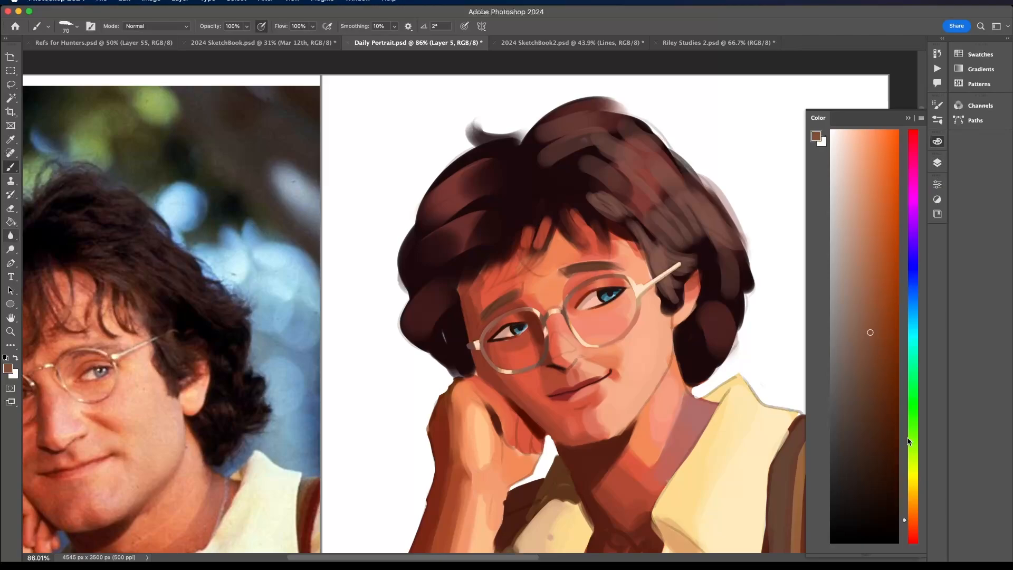
- Shift the brush colour's hue to a redder brown and check Layers 4 and 3 by hiding and showing them again
click(915, 530)
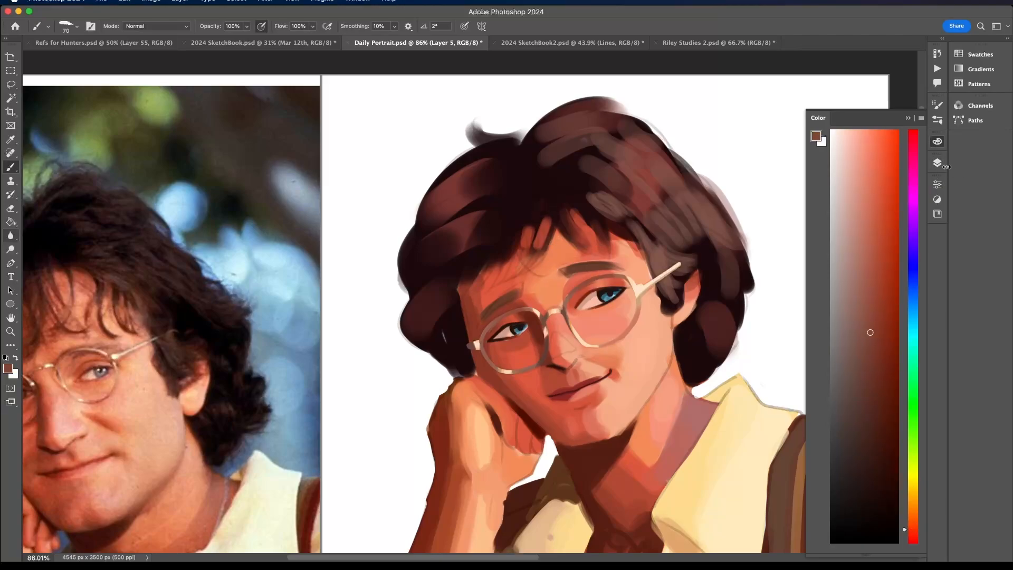
click(939, 164)
click(789, 434)
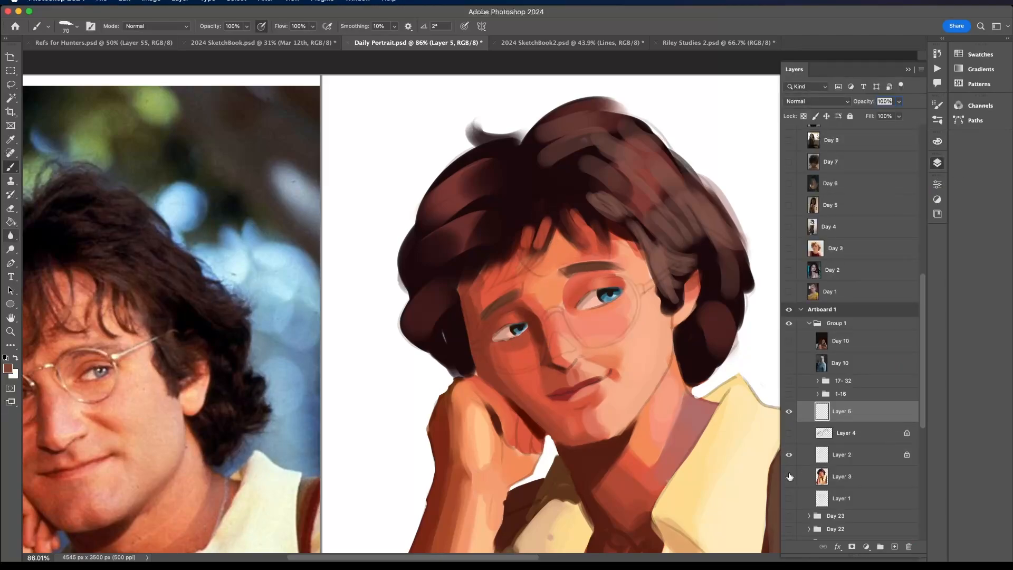
click(790, 477)
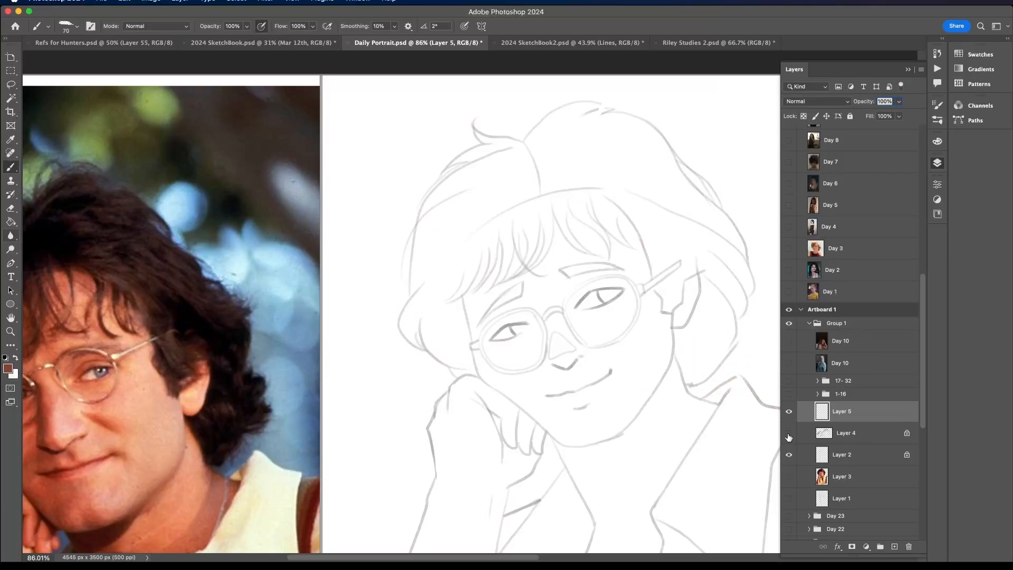
click(789, 434)
click(790, 477)
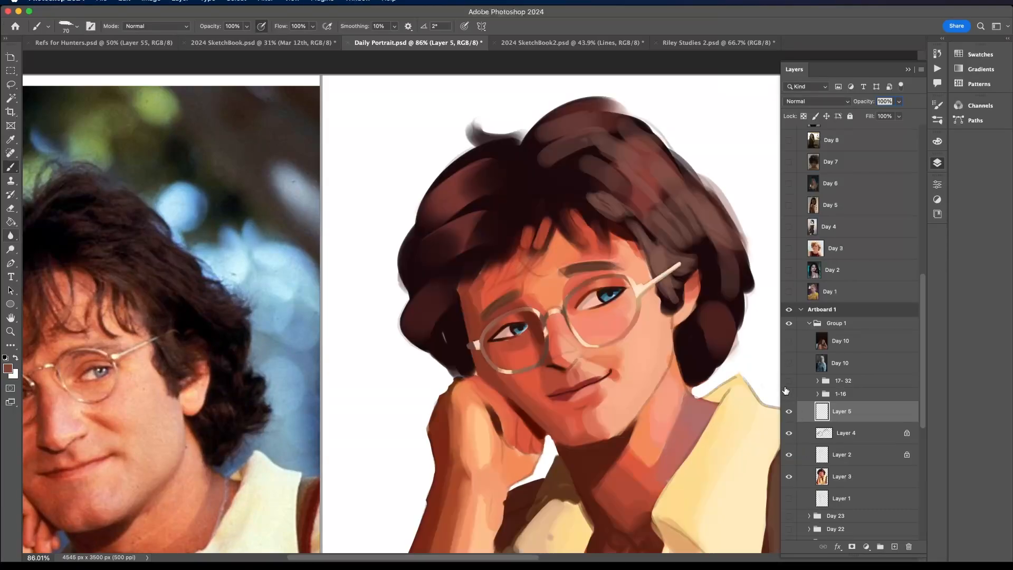
- Paint thin reddish-brown strands hanging from the centre of the fringe over the forehead on Layer 5
drag(545, 205, 510, 285)
mouse_move(545, 228)
mouse_down()
mouse_move(513, 283)
mouse_move(540, 278)
mouse_up()
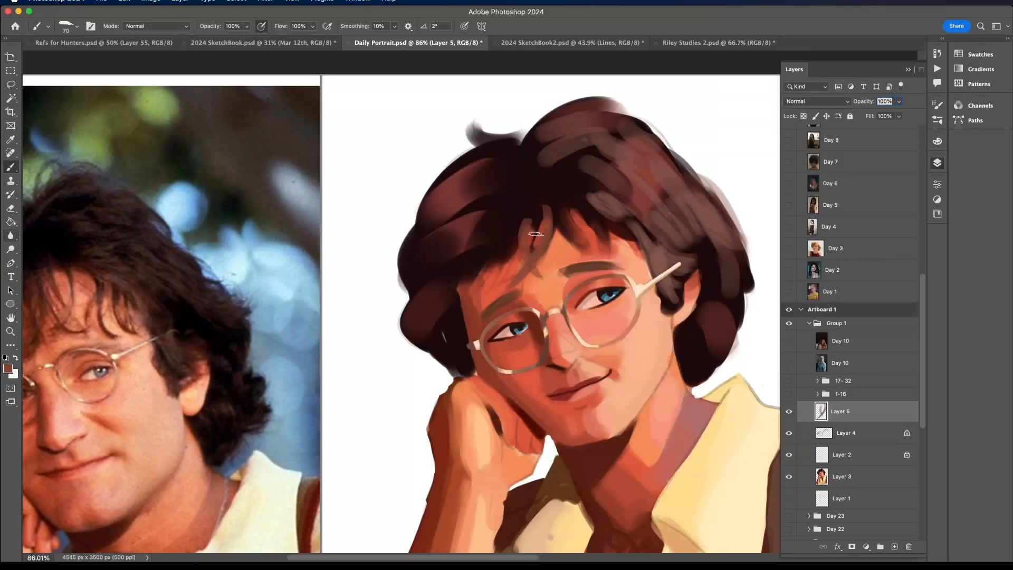
mouse_move(534, 213)
mouse_down()
mouse_move(515, 272)
mouse_move(507, 238)
mouse_move(468, 284)
mouse_up()
scroll(440, 312, down, 5)
scroll(439, 312, up, 3)
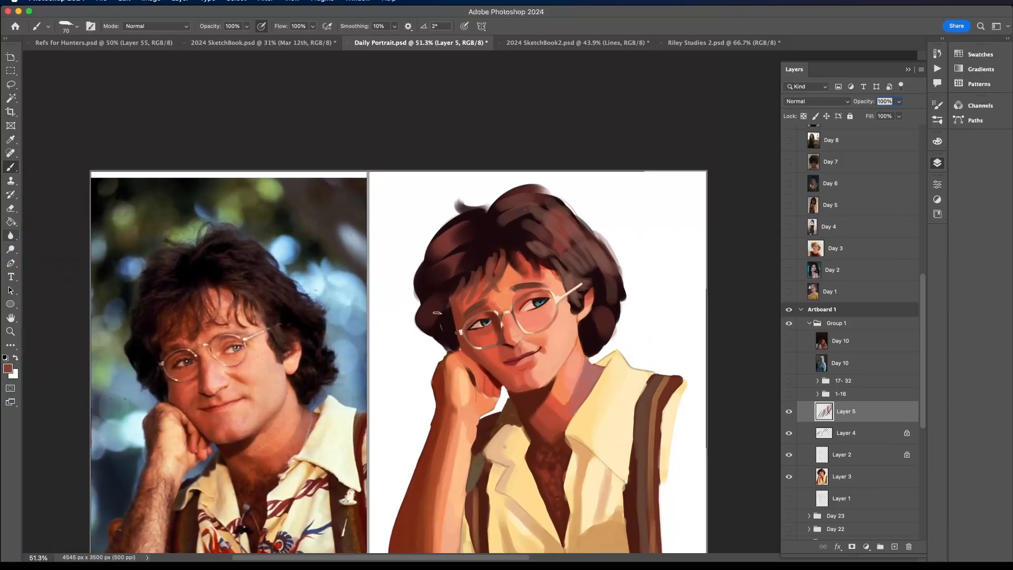
- Paint a near-black brown strand across the forehead towards the eyebrow nearest the ear, redoing the first attempt
scroll(504, 231, up, 2)
drag(508, 237, 557, 309)
key(super+z)
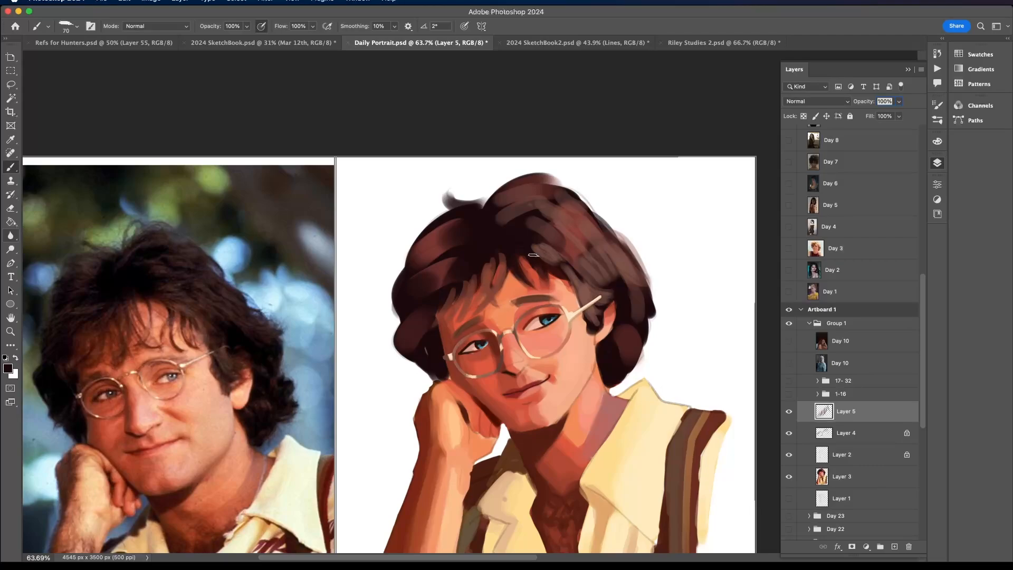
drag(533, 257, 567, 312)
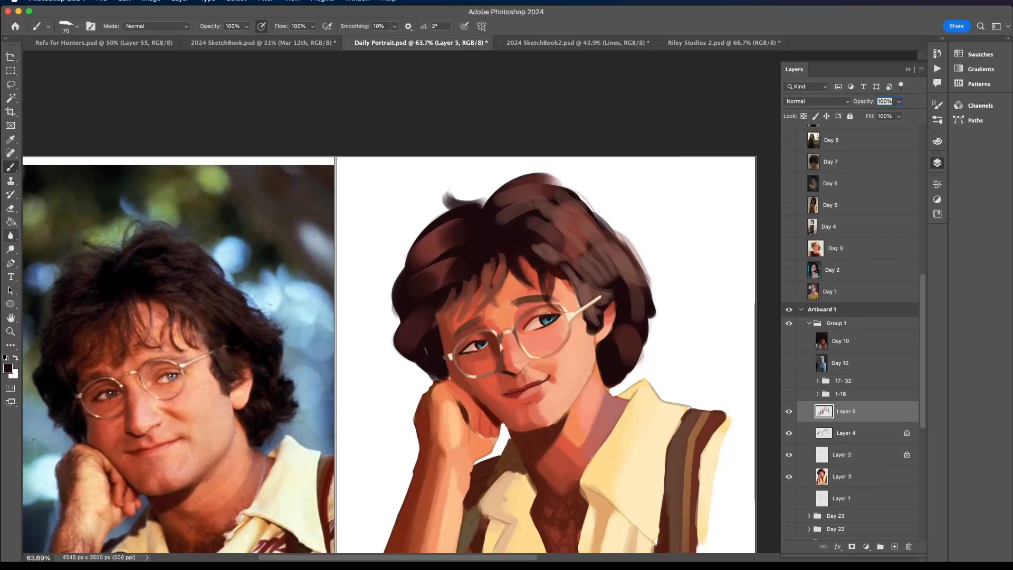
- Add dark strands at the fringe's centre and above the brow on the fist side, undoing and repainting unsuccessful strokes
drag(520, 264, 540, 292)
mouse_move(506, 256)
mouse_down()
mouse_move(514, 295)
mouse_move(506, 276)
mouse_move(518, 298)
mouse_move(528, 294)
mouse_move(498, 310)
mouse_up()
key(super+z)
key(super+z)
drag(476, 272, 480, 307)
key(super+z)
drag(479, 270, 488, 310)
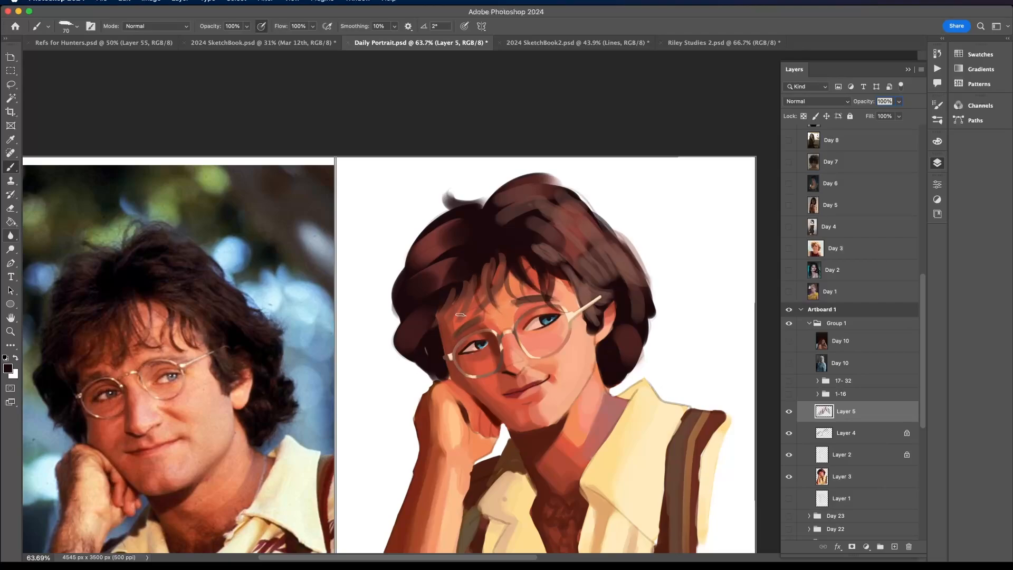
- Sample a very dark brown from the hair and extend strands over the ear-side forehead and the middle of the fringe
scroll(469, 264, down, 1)
alt+click(477, 257)
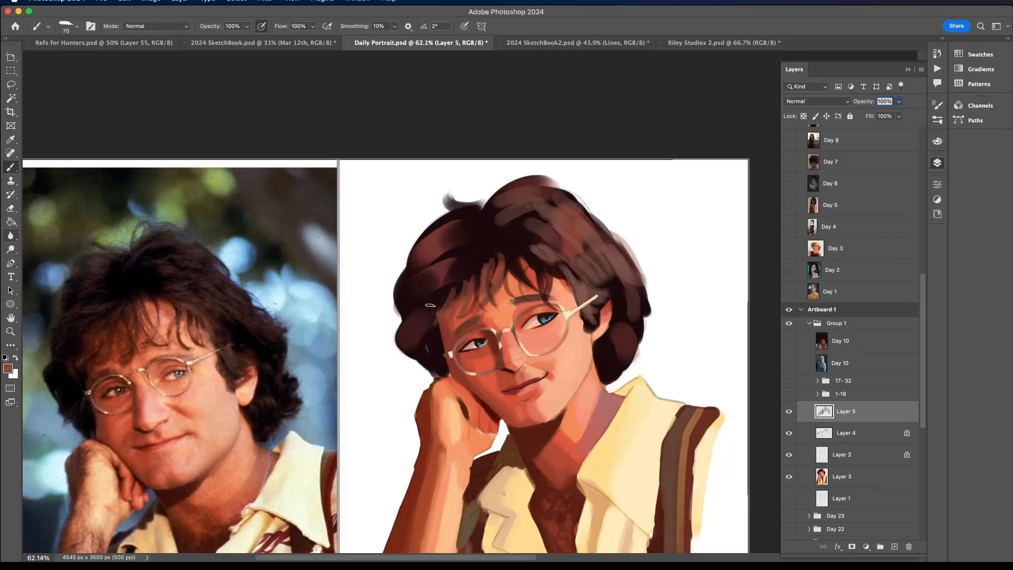
alt+click(478, 257)
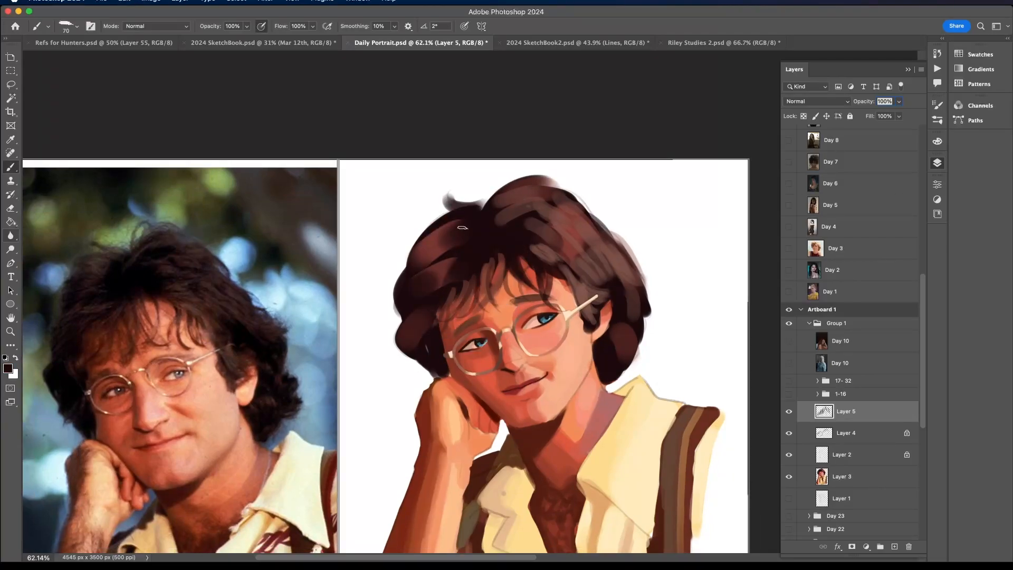
drag(552, 268, 579, 291)
drag(501, 245, 497, 280)
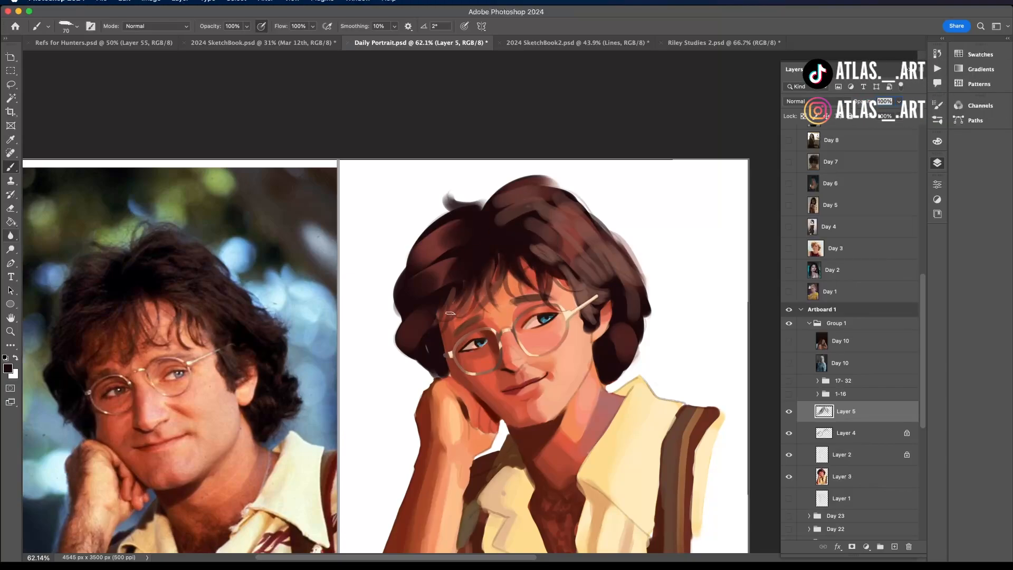
- Compare the whole portrait with the reference photo, toggling Layer 5 and Layer 3 off and on
scroll(443, 320, down, 5)
scroll(439, 325, up, 5)
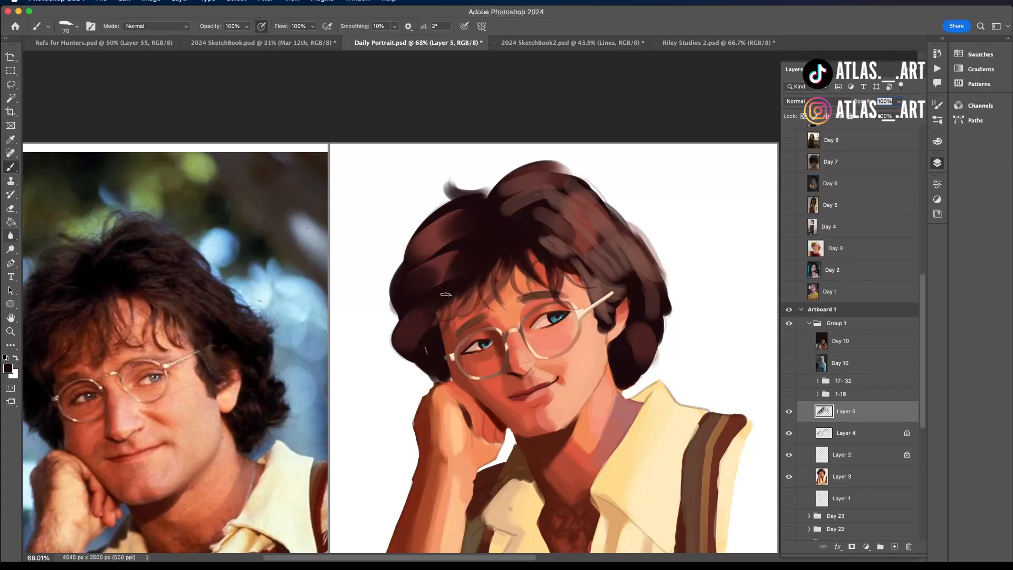
scroll(445, 297, down, 5)
scroll(454, 279, up, 6)
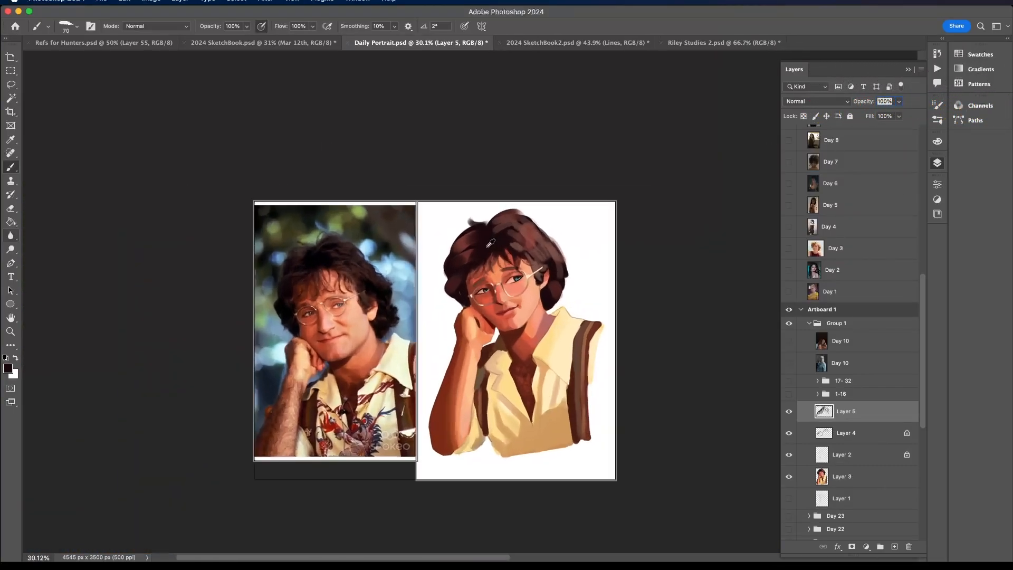
scroll(491, 243, down, 2)
click(790, 414)
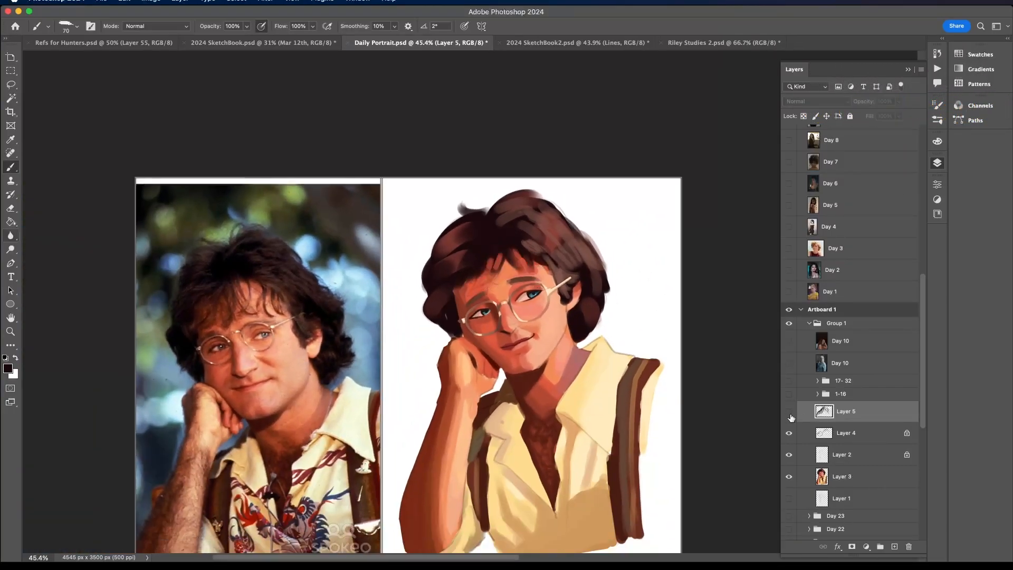
click(790, 414)
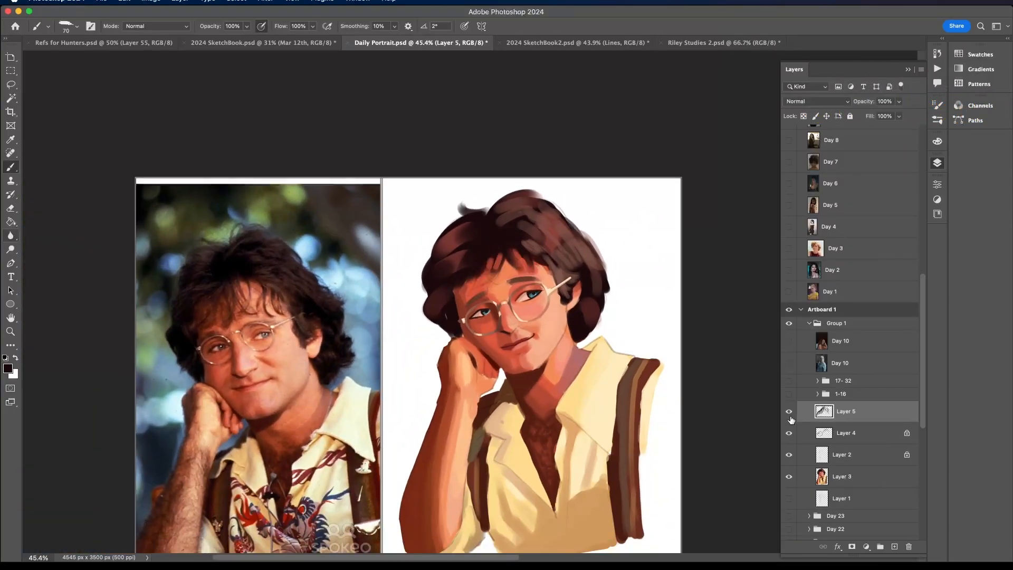
click(790, 478)
click(791, 478)
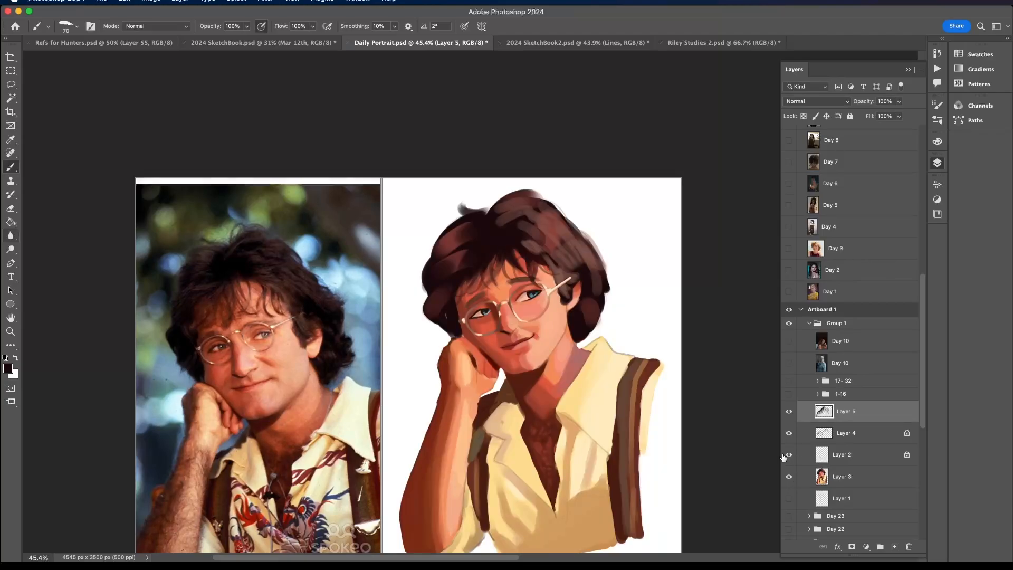
- Paint fringe strands and soft strands in the side hair above the fist using brown tones sampled from the portrait
scroll(502, 245, up, 1)
scroll(501, 246, up, 3)
alt+click(501, 273)
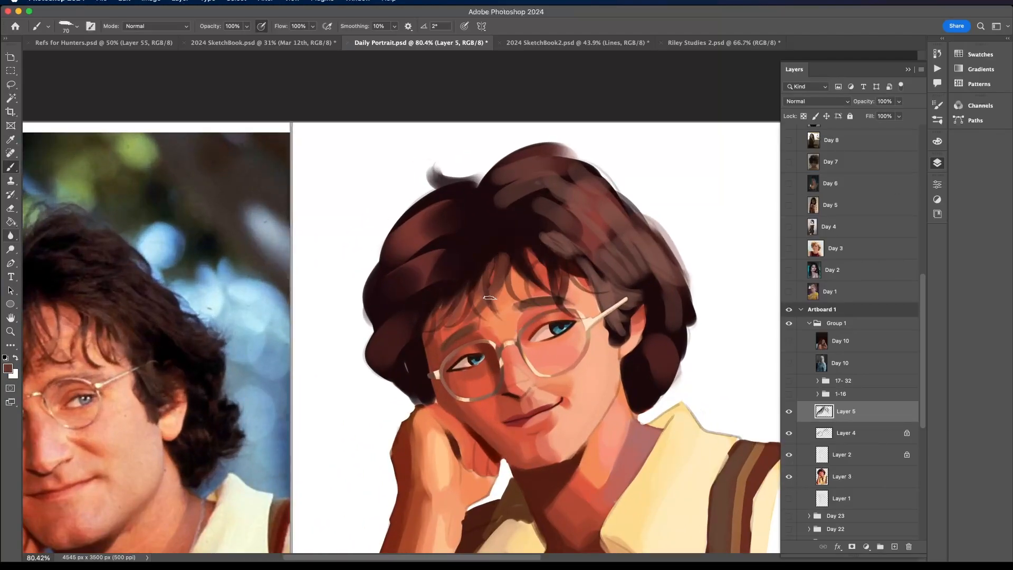
alt+click(488, 250)
scroll(460, 325, down, 3)
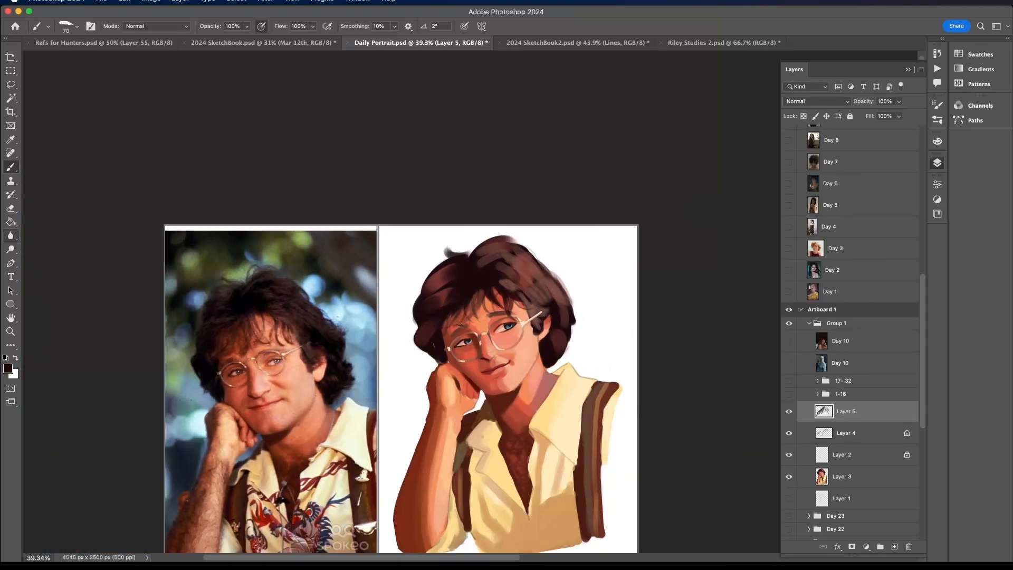
scroll(520, 284, up, 1)
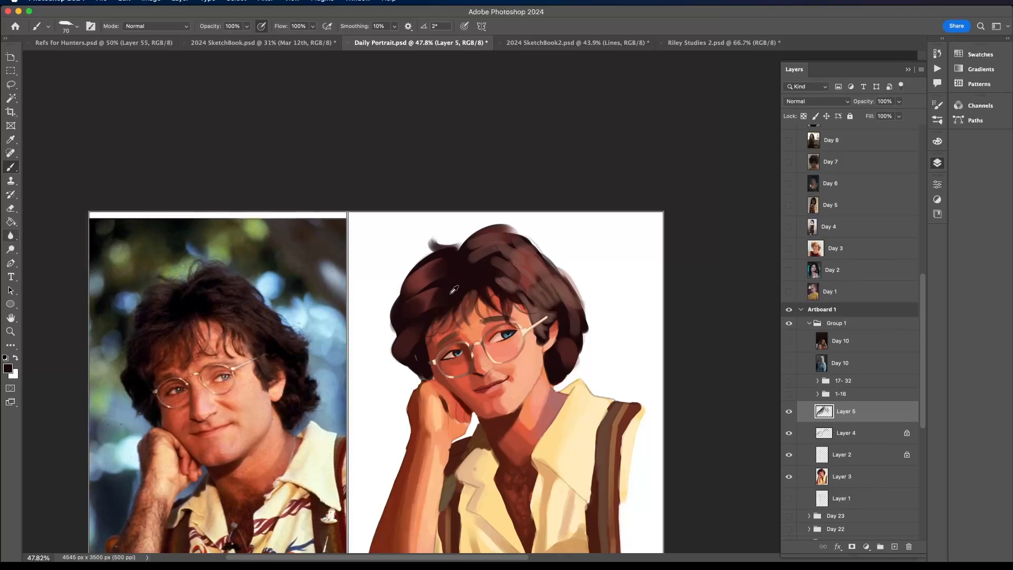
drag(459, 295, 453, 324)
alt+click(425, 294)
alt+click(420, 353)
drag(414, 335, 411, 359)
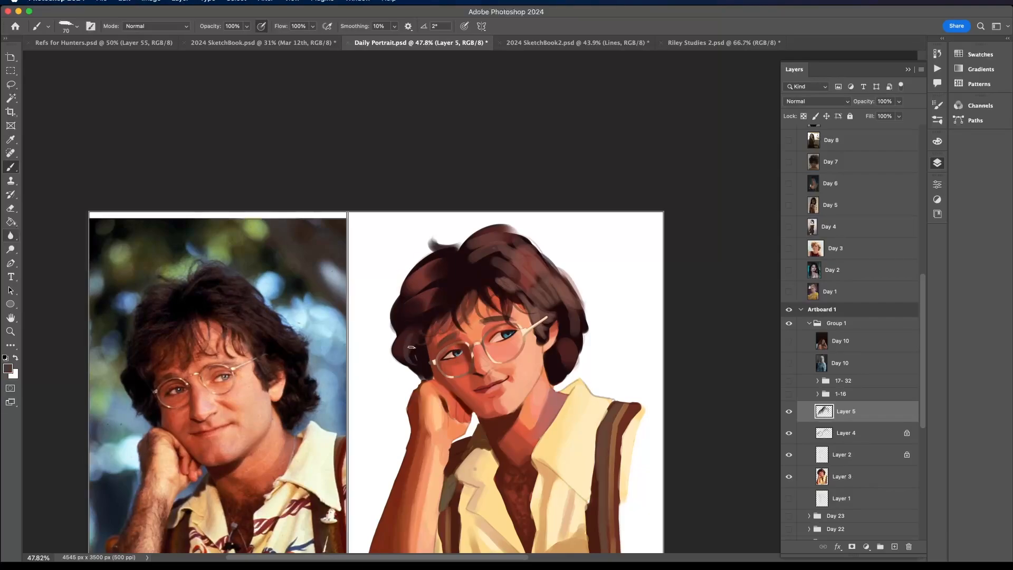
- Try another strand across the side hair above the fist in a sampled tone, and undo the latest strokes
alt+click(420, 359)
alt+click(424, 294)
mouse_move(397, 323)
mouse_down()
mouse_move(420, 324)
mouse_move(439, 304)
mouse_up()
key(super+z)
key(super+z)
key(super+z)
key(super+z)
key(super+z)
key(super+z)
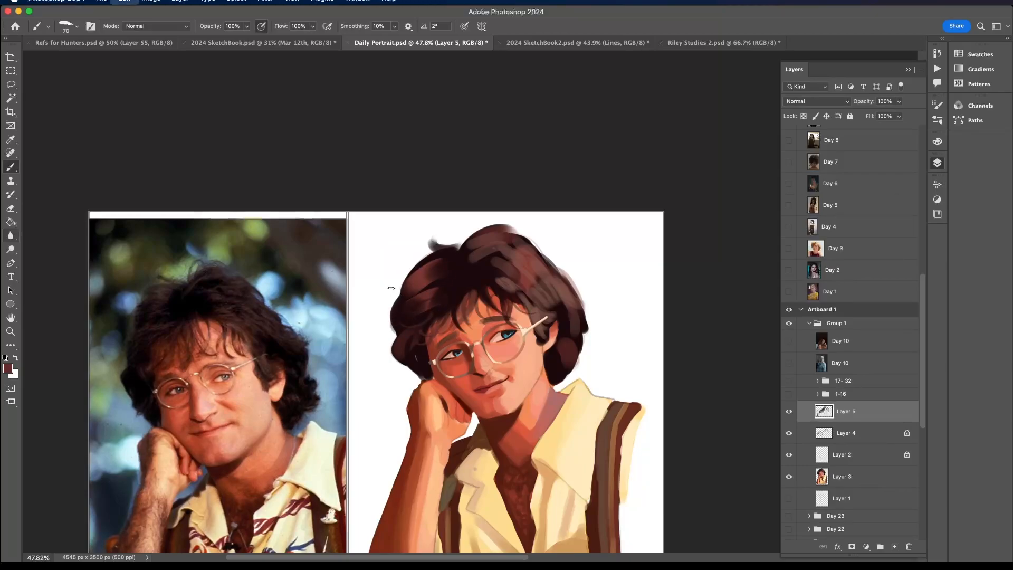
- Paint near-black strands over the glasses' temple arm and into the hair in front of the ear
alt+click(560, 314)
alt+click(545, 323)
alt+click(546, 338)
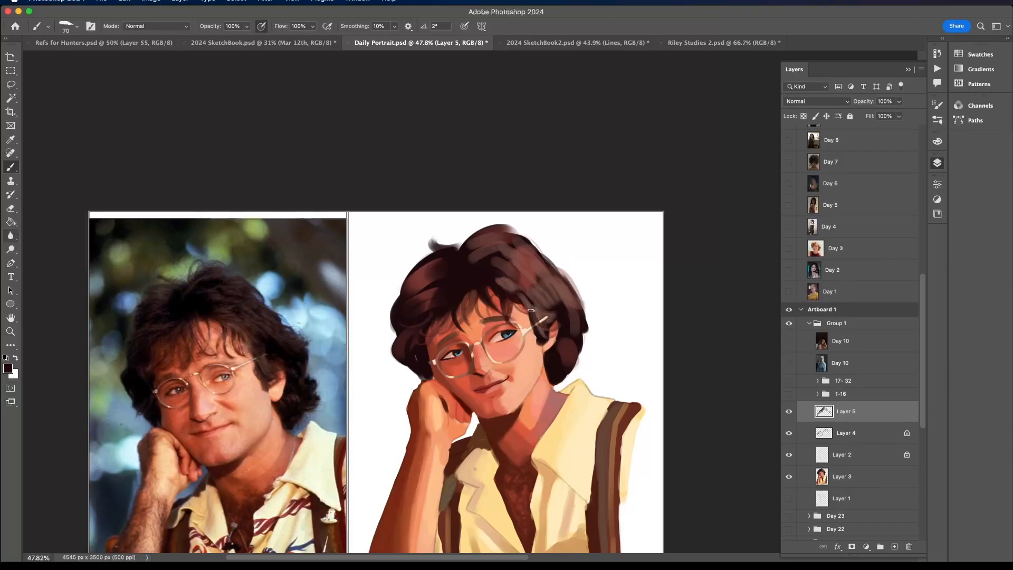
mouse_move(531, 311)
mouse_down()
mouse_move(560, 307)
mouse_move(552, 304)
mouse_move(572, 333)
mouse_move(524, 278)
mouse_move(494, 266)
mouse_move(553, 308)
mouse_move(532, 268)
mouse_move(545, 298)
mouse_up()
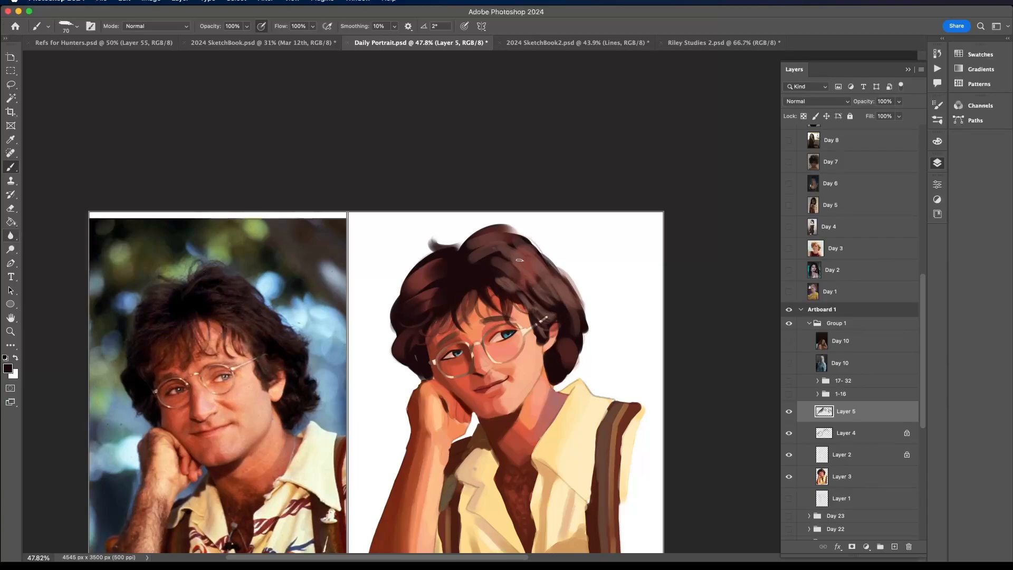
- Break up the grey highlights in the hair above the ear with dark and reddish-brown strands in sampled tones
mouse_move(509, 259)
mouse_down()
mouse_move(577, 319)
mouse_move(520, 248)
mouse_move(563, 312)
mouse_move(534, 275)
mouse_move(548, 302)
mouse_up()
key(super+z)
alt+click(540, 266)
alt+click(543, 309)
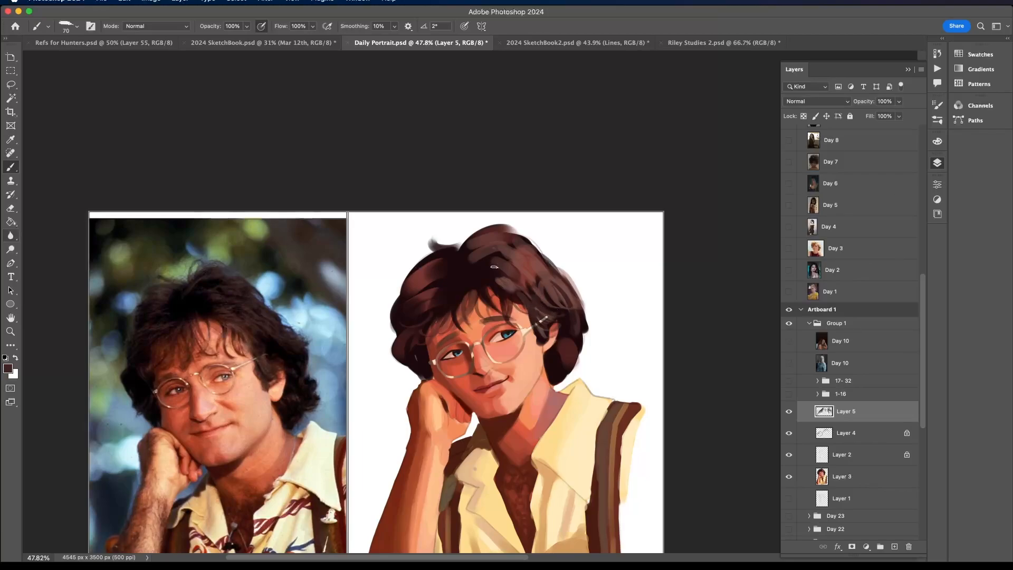
alt+click(568, 330)
alt+click(496, 275)
alt+click(498, 264)
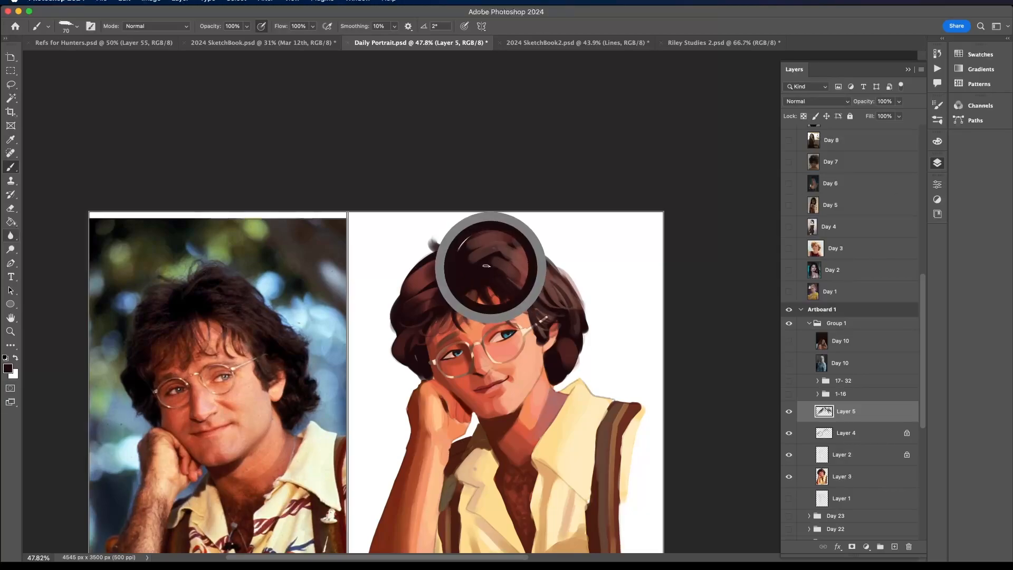
- Paint long curved strands sweeping from the parting over the crown towards the ear side
drag(470, 270, 523, 236)
mouse_move(470, 268)
mouse_down()
mouse_move(505, 246)
mouse_move(556, 275)
mouse_up()
alt+click(514, 244)
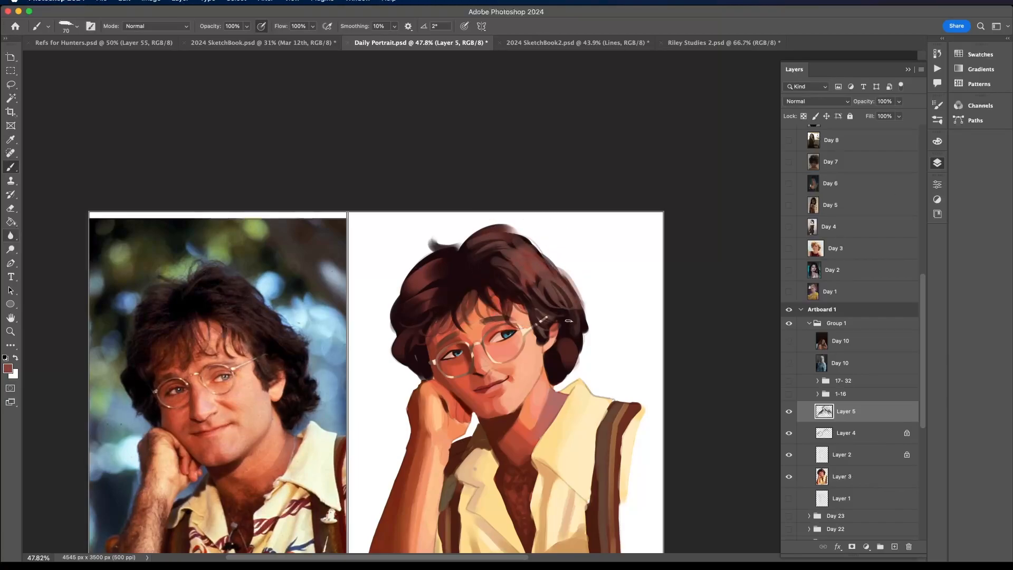
- Paint a small flyaway curl on the hair's outer edge behind the ear, undoing unsuccessful strokes
drag(580, 311, 590, 331)
key(super+z)
alt+click(582, 315)
key(super+z)
- Try loose flyaway strands at the parting and along the hair's outer contour above the fist, undoing unwanted strokes
alt+click(452, 248)
drag(479, 231, 459, 251)
key(super+z)
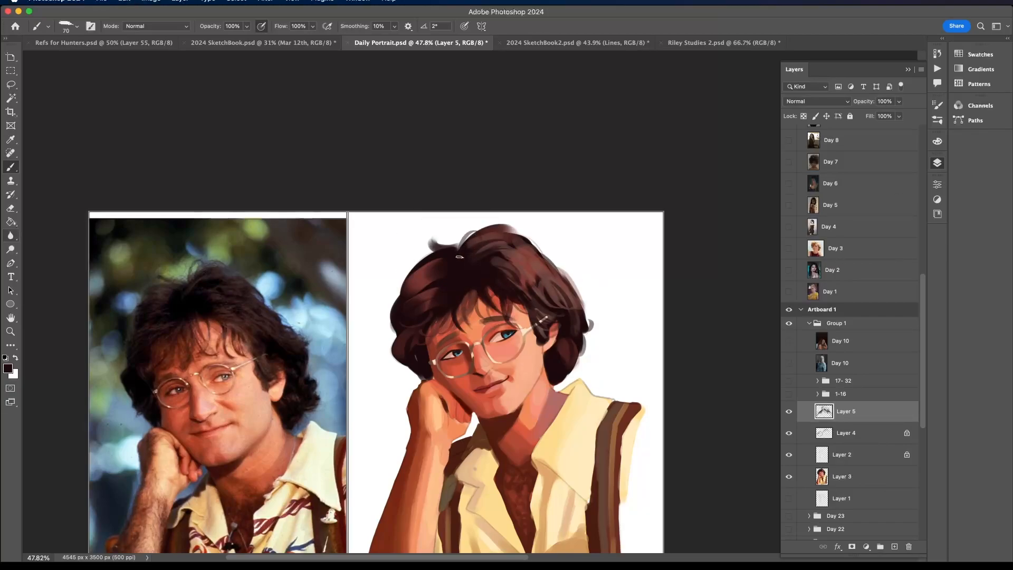
alt+click(418, 275)
mouse_move(399, 291)
mouse_down()
mouse_move(424, 262)
mouse_move(391, 317)
mouse_move(407, 292)
mouse_up()
key(super+z)
key(super+z)
- Sample a dark hair tone and paint another strand from the fringe down to the brow on the fist side
scroll(475, 233, down, 5)
scroll(475, 233, up, 5)
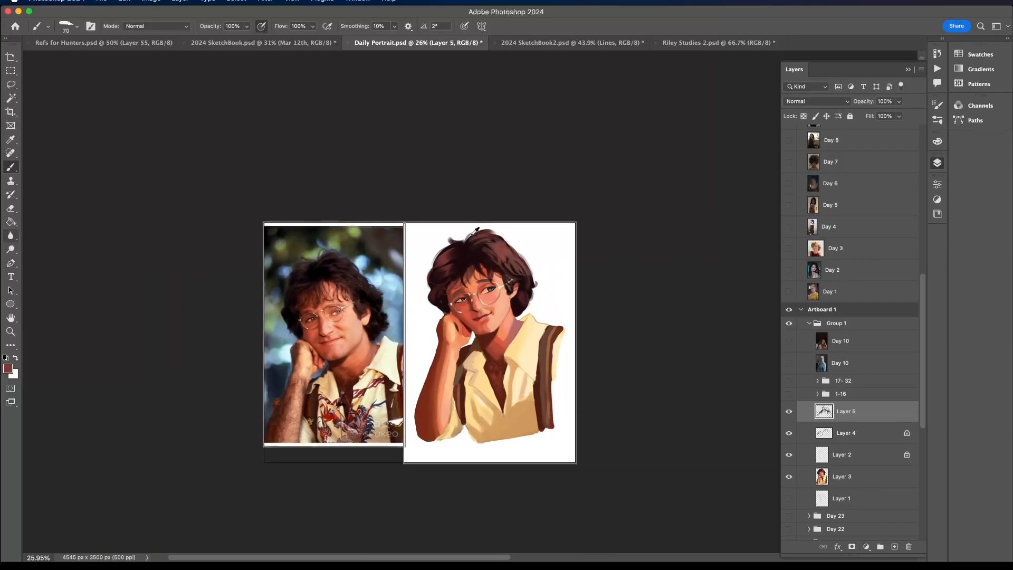
alt+click(478, 276)
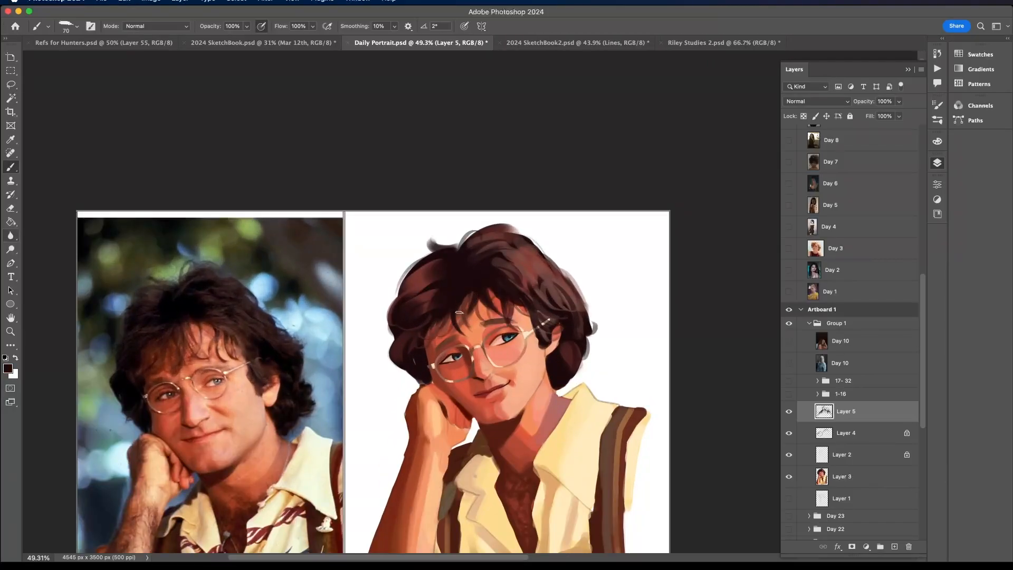
mouse_move(468, 293)
mouse_down()
mouse_move(462, 322)
mouse_move(445, 335)
mouse_move(445, 325)
mouse_up()
alt+click(484, 236)
- Sample a dark brown from the hair beside the glasses' temple arm as the brush colour
scroll(489, 261, down, 5)
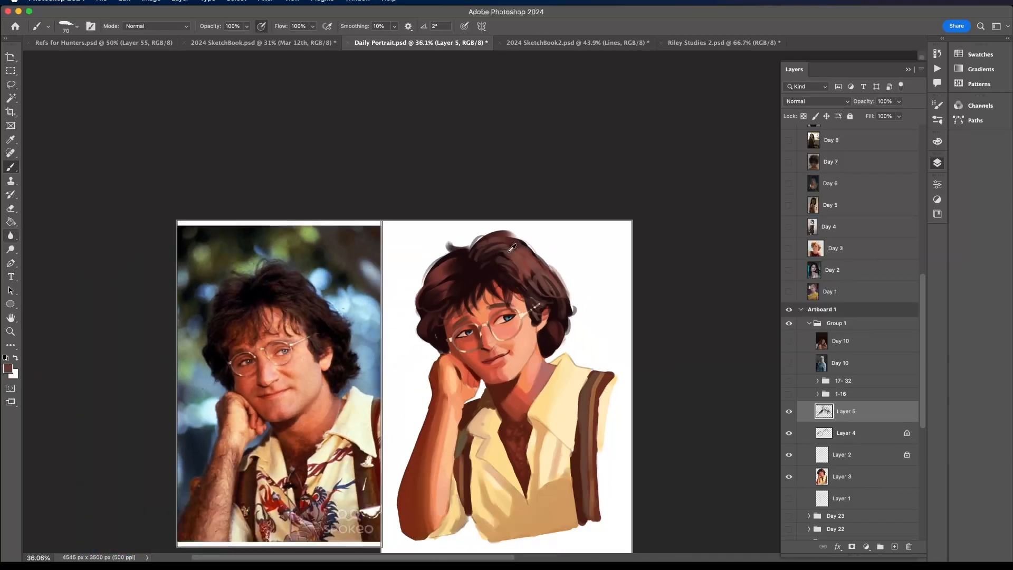
scroll(527, 296, up, 6)
alt+click(540, 299)
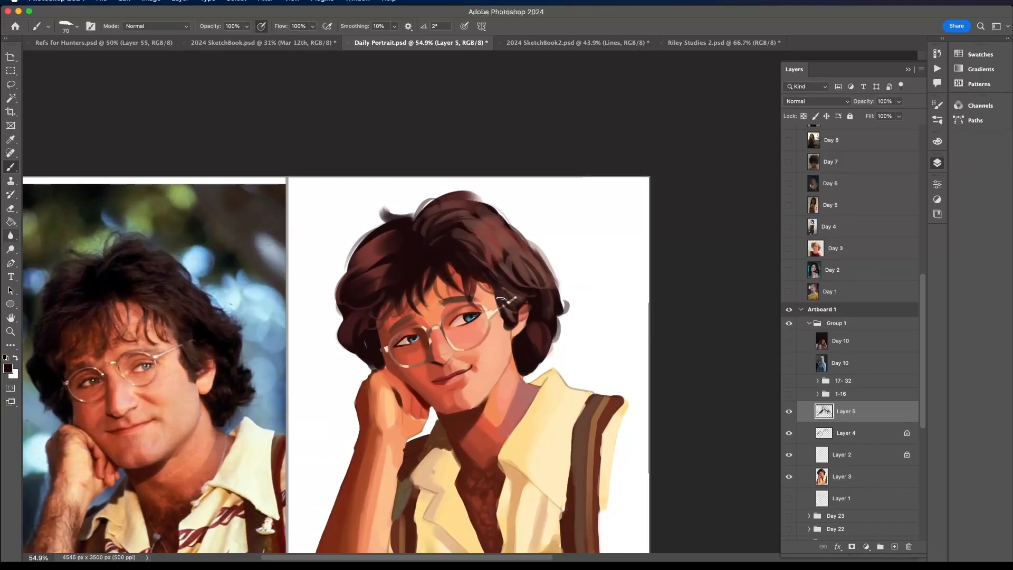
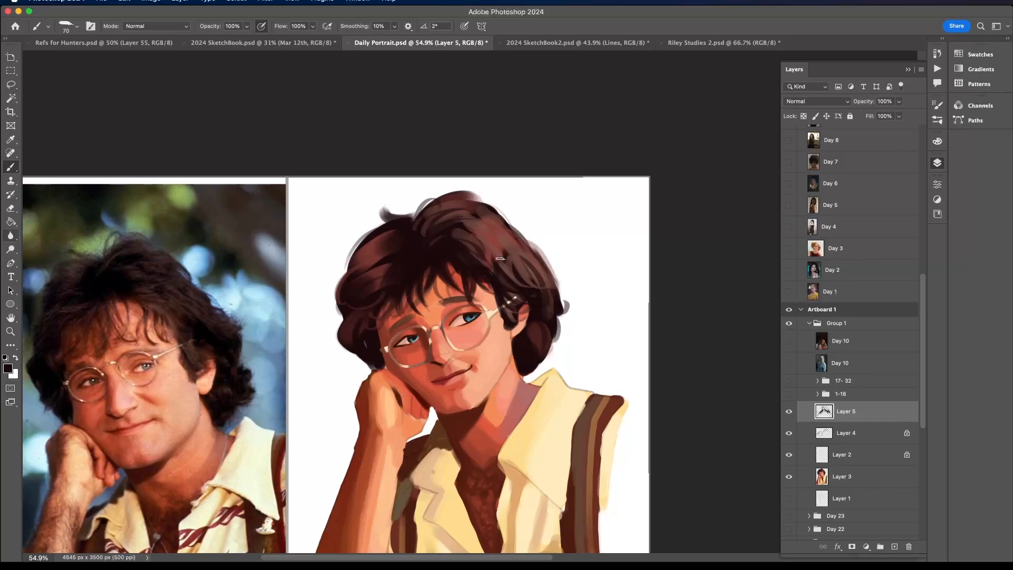
- Paint strands through the hair's ear-side crown and sample a muted reddish brown from the hair as the brush colour
mouse_move(501, 259)
mouse_down()
mouse_move(503, 270)
mouse_move(501, 259)
mouse_move(490, 265)
mouse_up()
alt+click(491, 240)
scroll(505, 236, down, 10)
scroll(505, 236, up, 7)
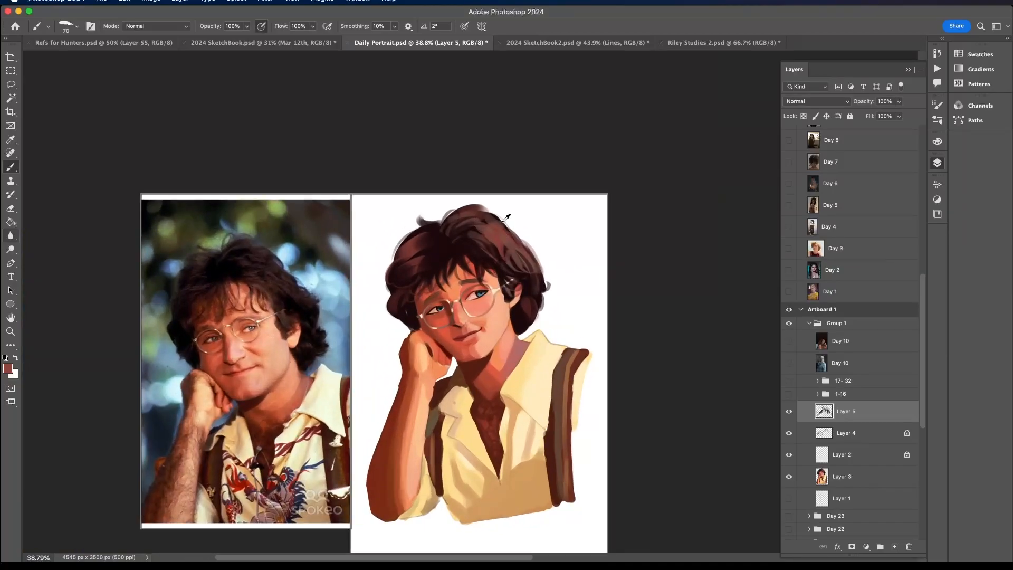
alt+click(499, 224)
scroll(510, 227, down, 5)
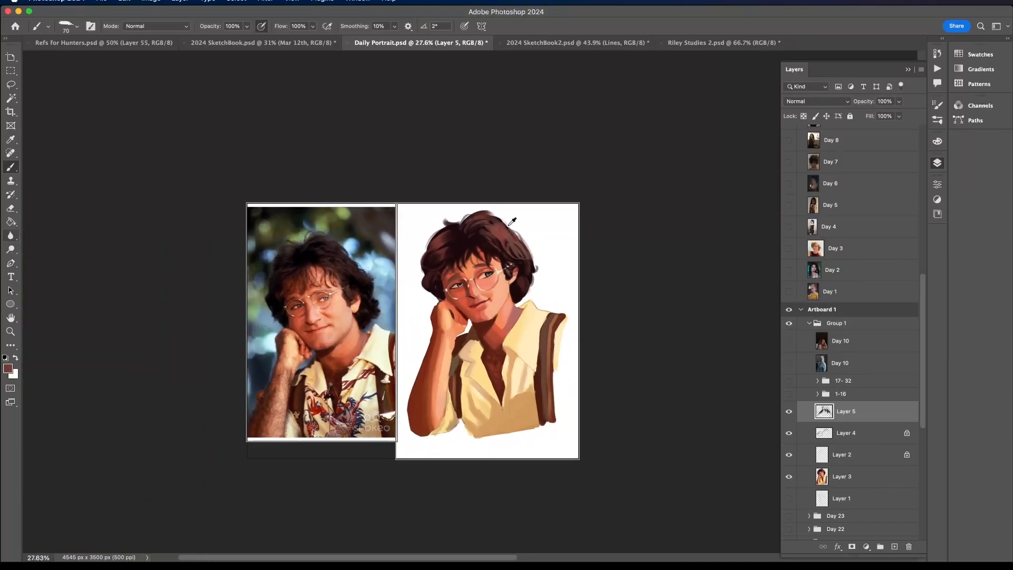
scroll(509, 228, up, 4)
scroll(508, 271, up, 6)
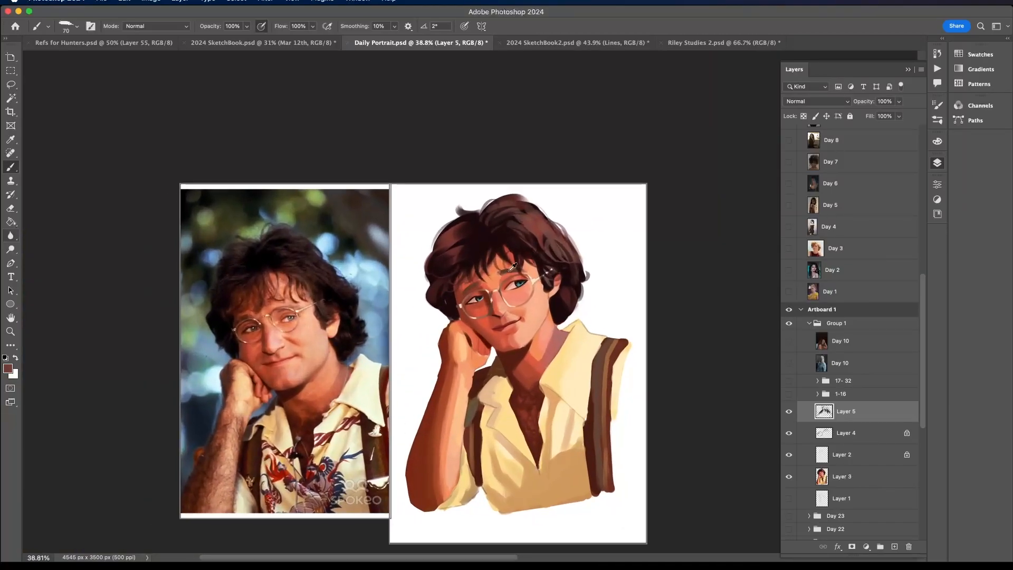
scroll(570, 271, up, 8)
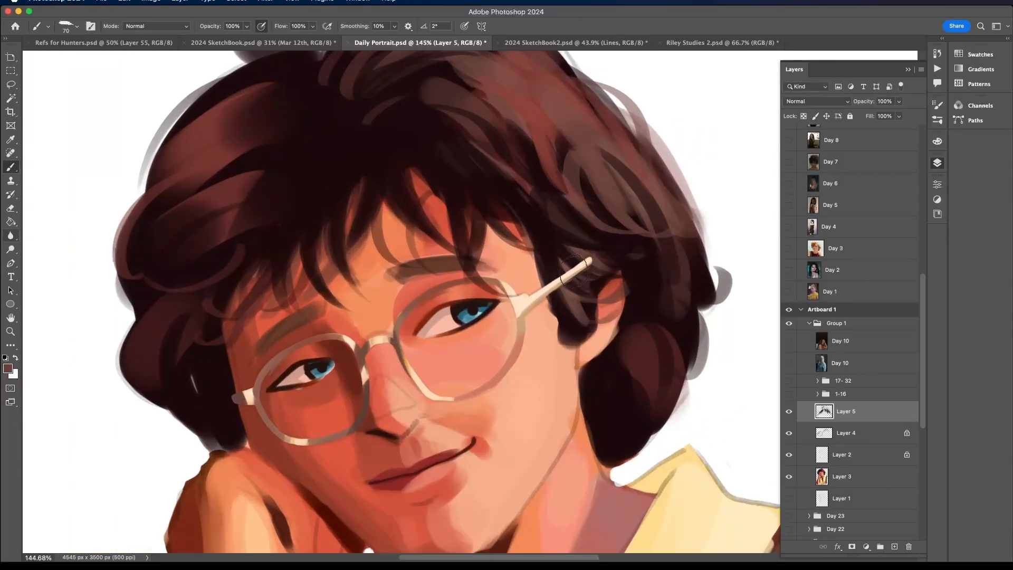
- Touch up the glasses' temple arm where it passes into the hair beside the ear
scroll(575, 271, down, 8)
scroll(594, 252, up, 6)
scroll(594, 252, up, 2)
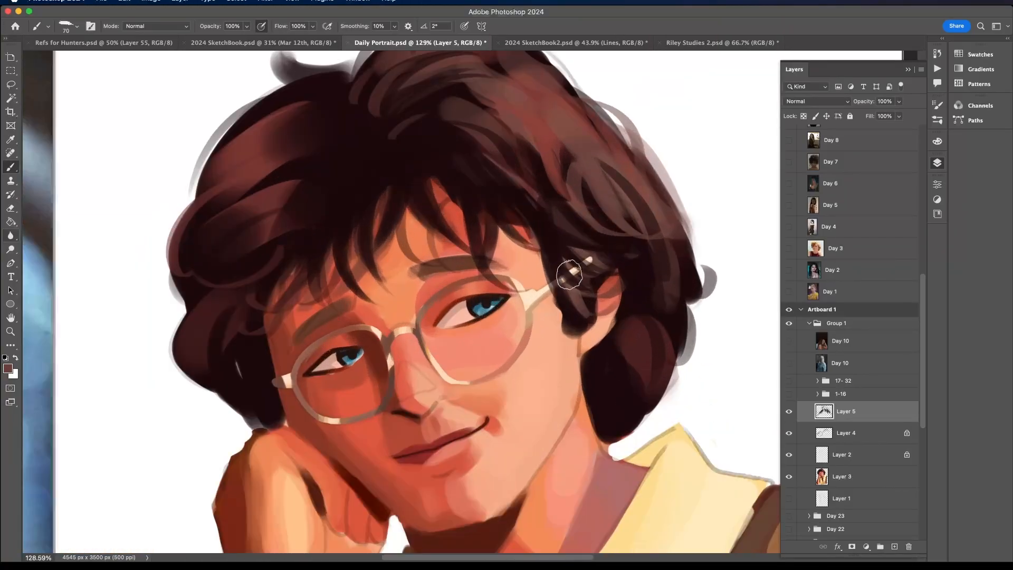
mouse_move(577, 272)
mouse_down()
mouse_move(542, 279)
mouse_move(560, 272)
mouse_move(525, 300)
mouse_up()
scroll(525, 301, down, 8)
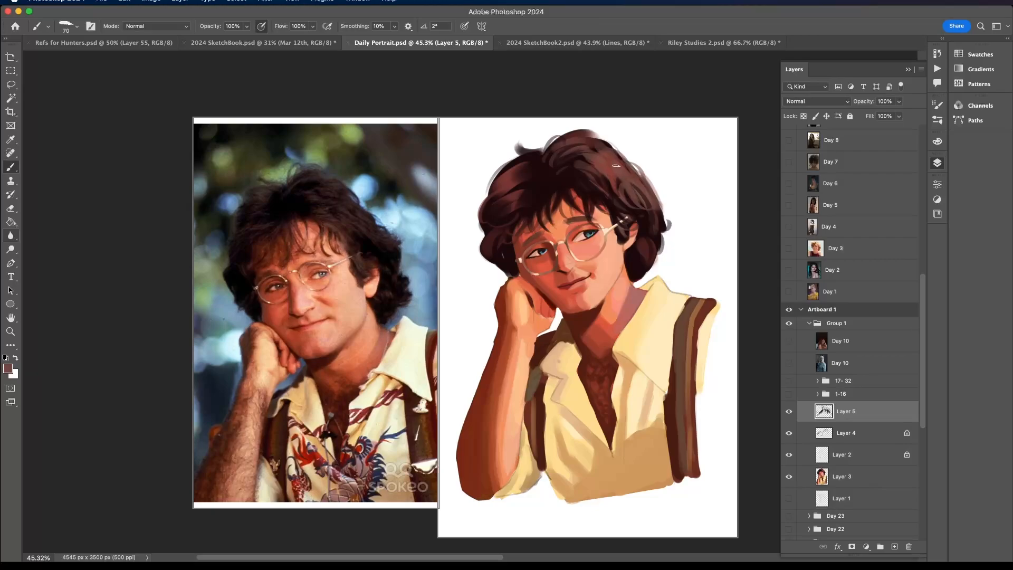
- Sample a near-black brown from the parting and paint dark strands through the crown on the ear side
alt+click(570, 175)
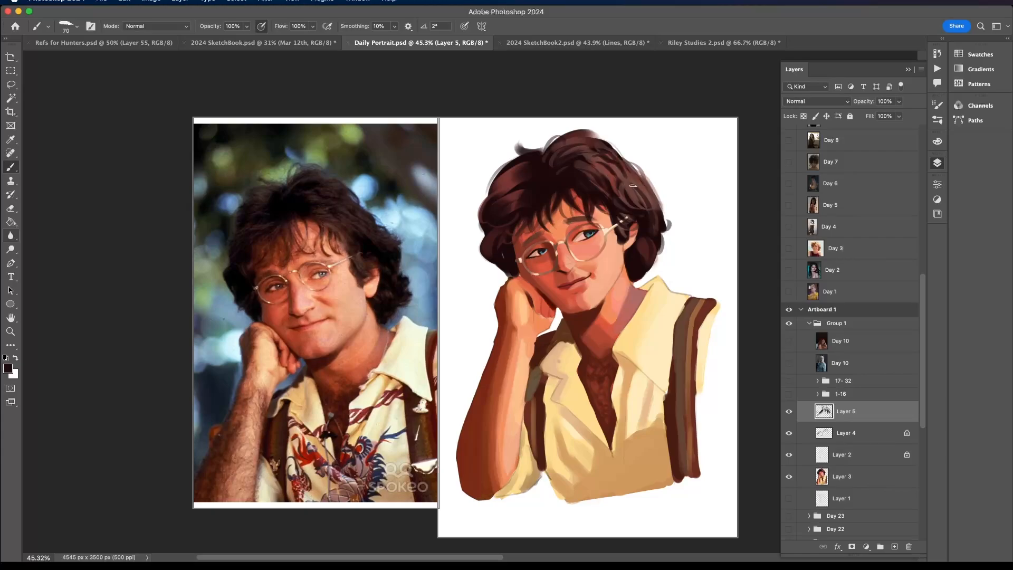
scroll(628, 158, down, 3)
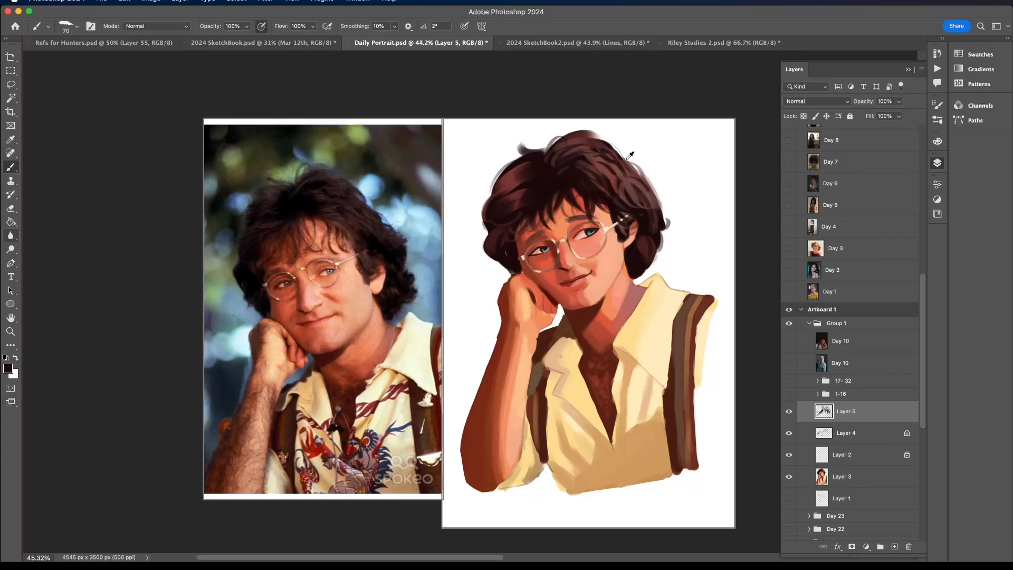
scroll(629, 155, up, 3)
- Sample reddish and dark brown hair tones and paint strands through the hair on the fist side
alt+click(517, 202)
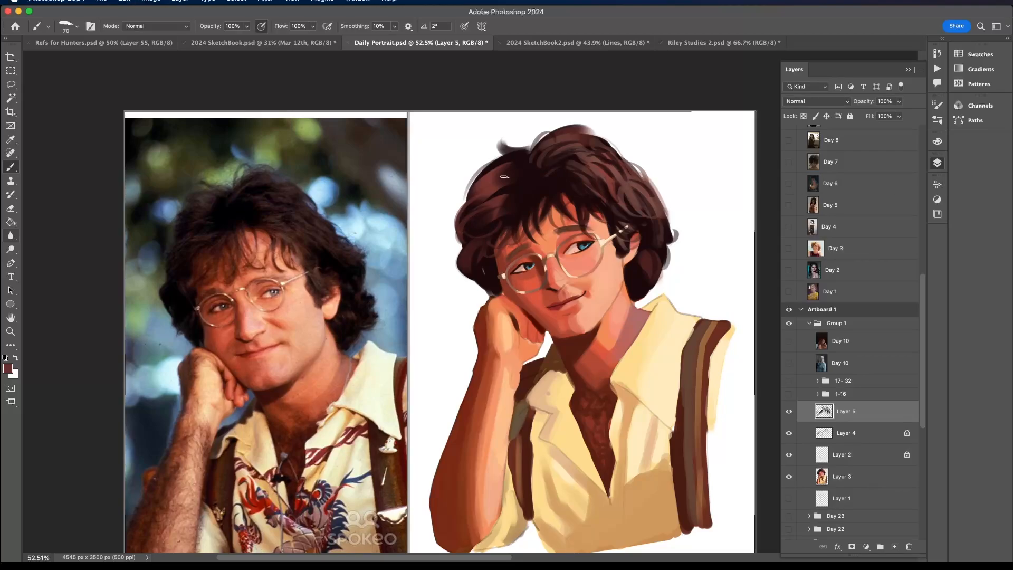
alt+click(522, 197)
scroll(501, 222, down, 2)
scroll(501, 222, up, 2)
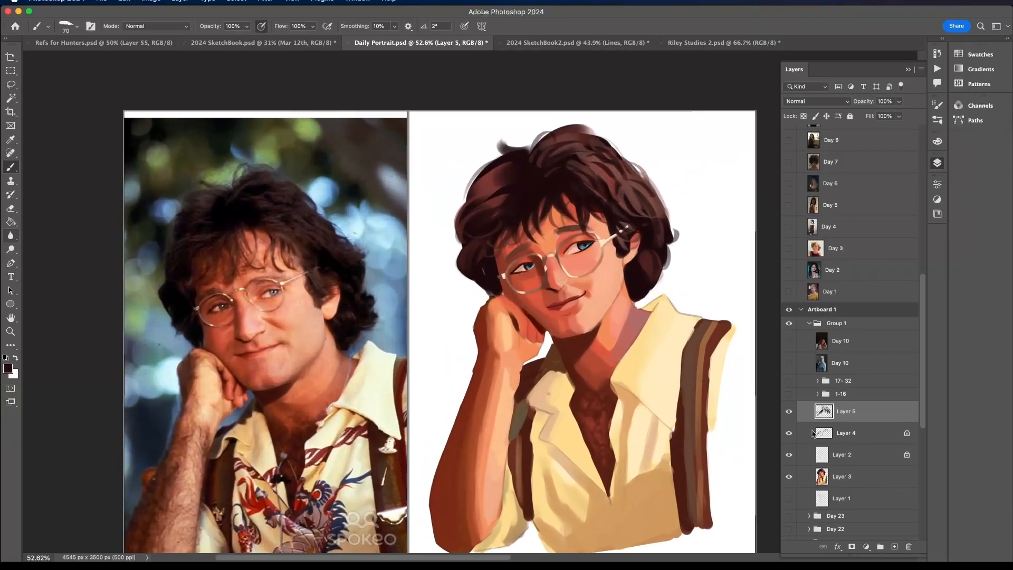
- Isolate the line sketch on Layer 2 by hiding Layers 3, 4 and 5, and make Layer 2 active
click(789, 455)
scroll(746, 407, right, 5)
scroll(745, 407, down, 2)
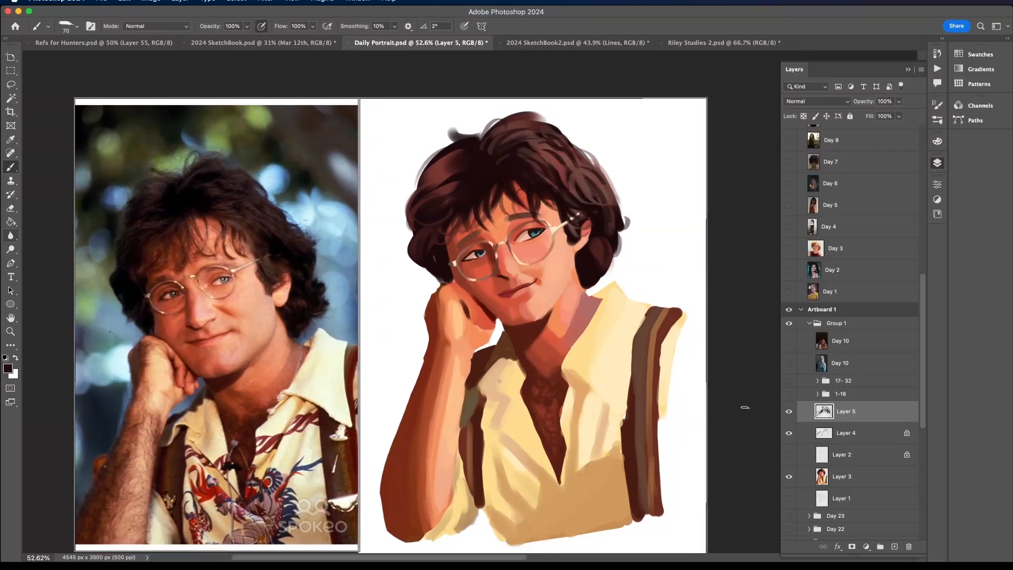
click(789, 434)
click(789, 413)
click(789, 455)
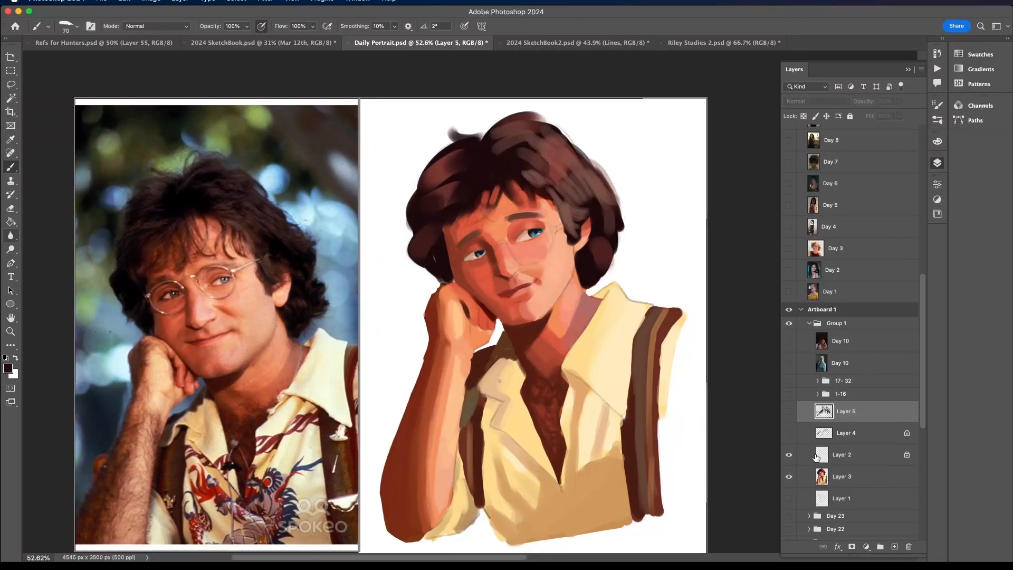
click(789, 477)
click(816, 461)
- Select the neck and open-collar area of the line sketch with the Magic Wand and expand the selection
click(11, 98)
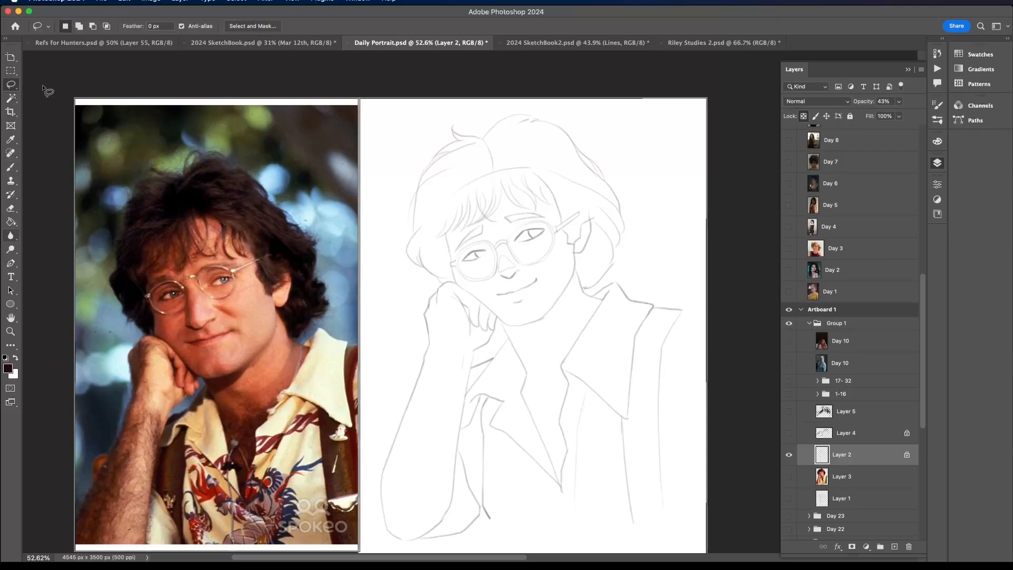
click(577, 236)
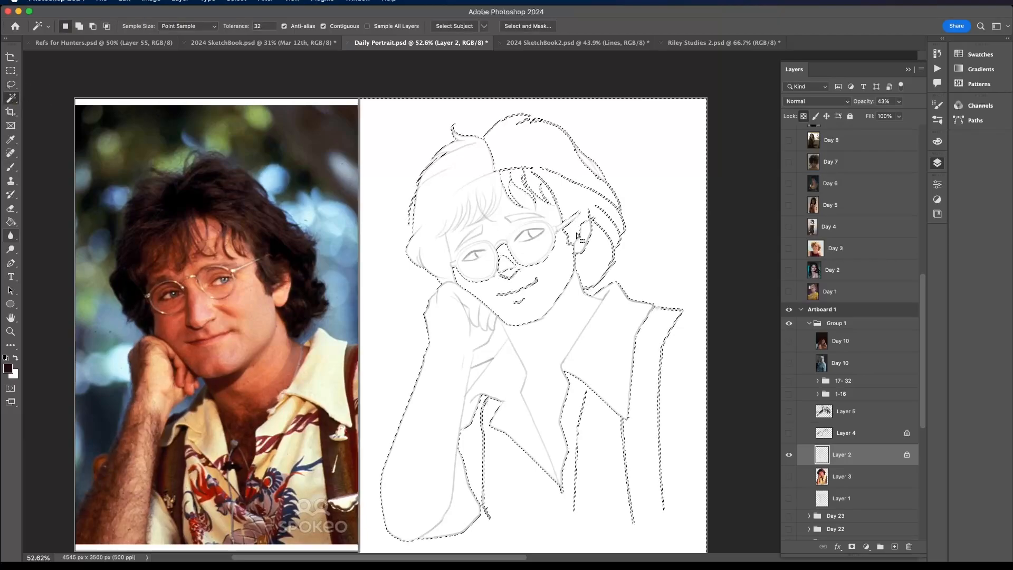
scroll(596, 208, up, 1)
click(591, 207)
click(555, 332)
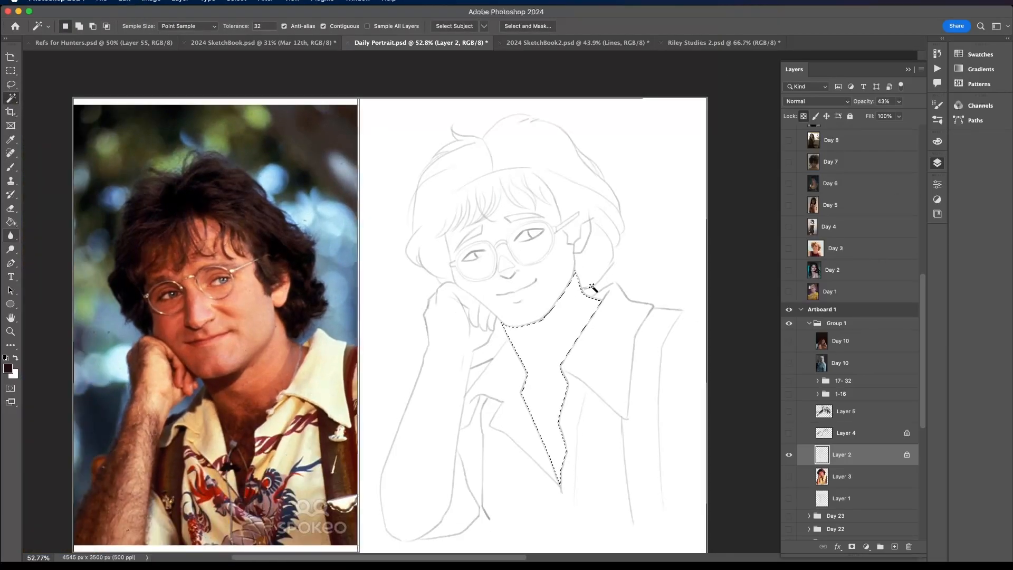
click(237, 1)
mouse_move(316, 153)
click(372, 164)
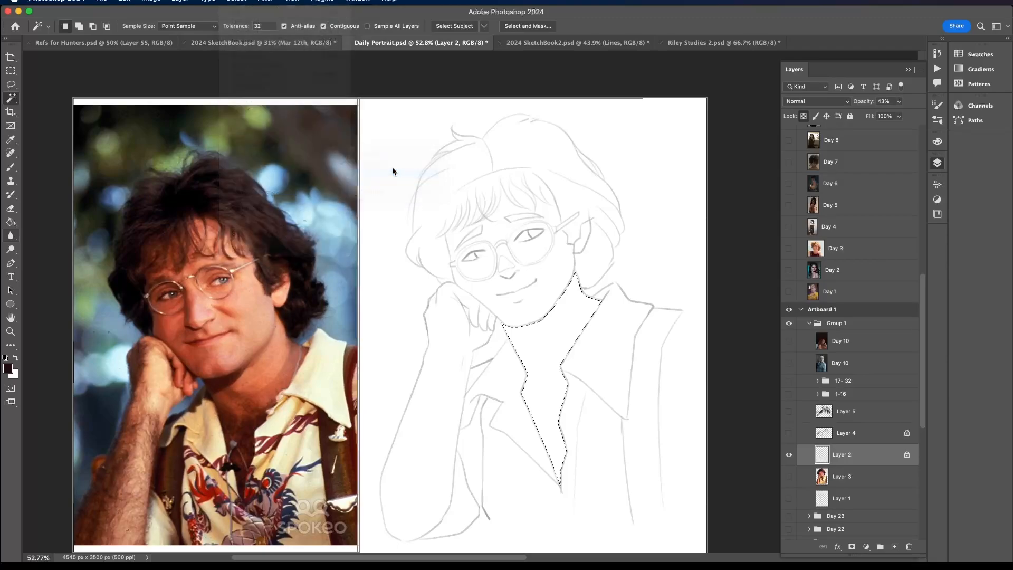
click(381, 256)
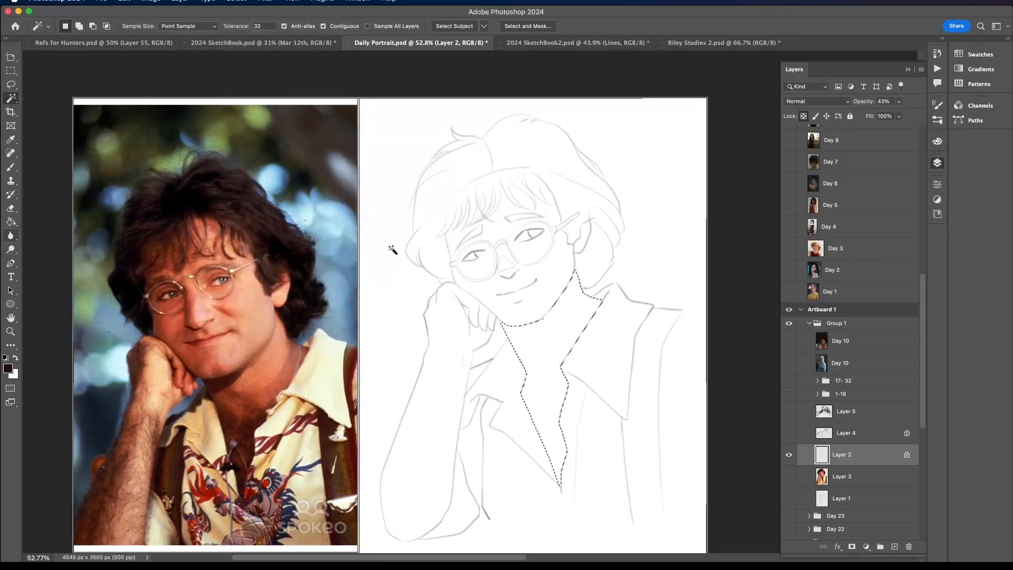
- Hide Layer 2, show Layers 3, 4 and 5, make Layer 3 active and clear the selection
key(b)
click(789, 453)
click(789, 433)
click(789, 411)
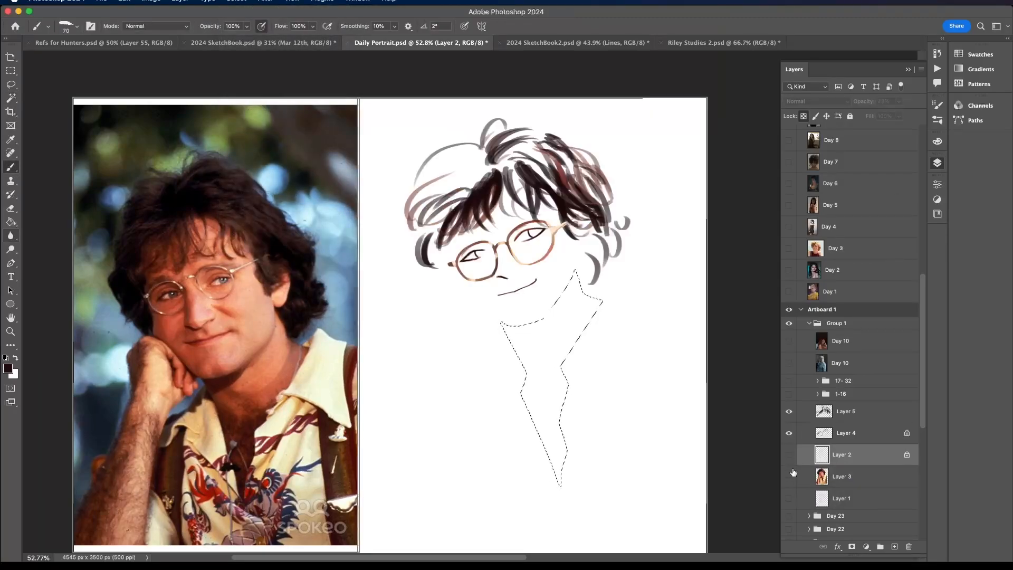
click(789, 477)
scroll(631, 457, up, 2)
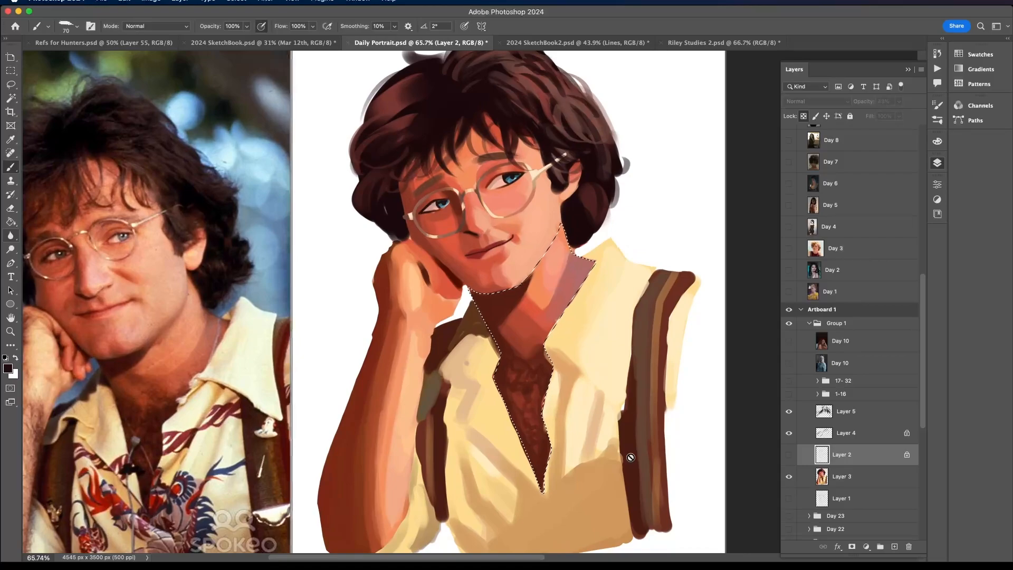
click(868, 477)
key(ctrl+d)
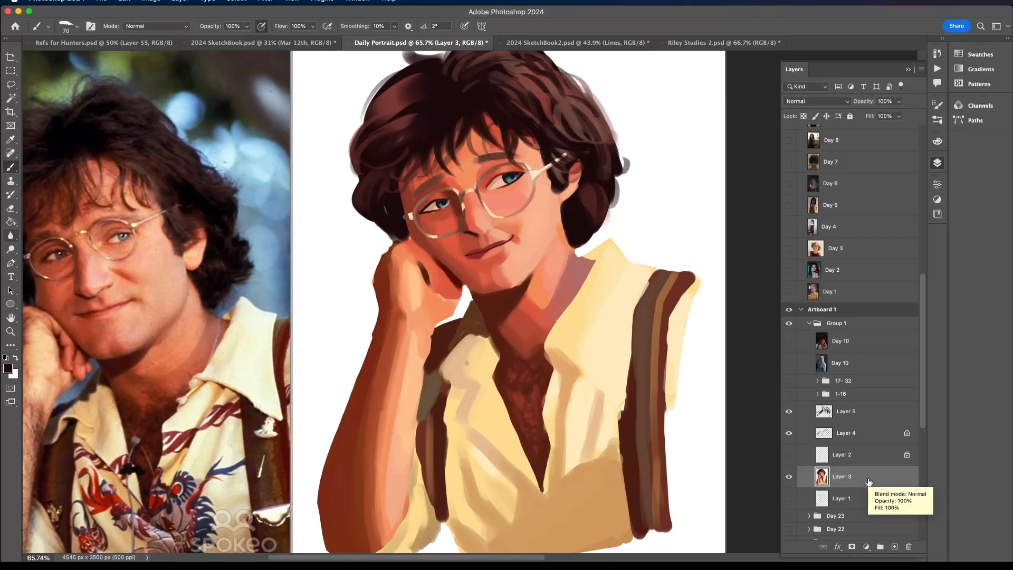
- Choose the hard round brush at 47 px and try a stroke along the neck's fist-side edge, undoing it
click(69, 27)
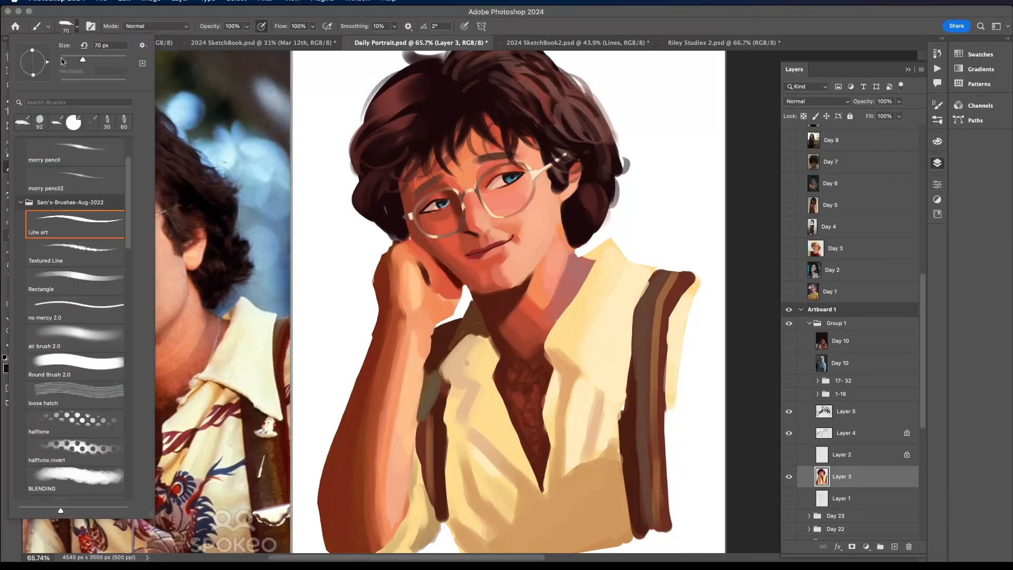
click(68, 121)
drag(78, 58, 73, 57)
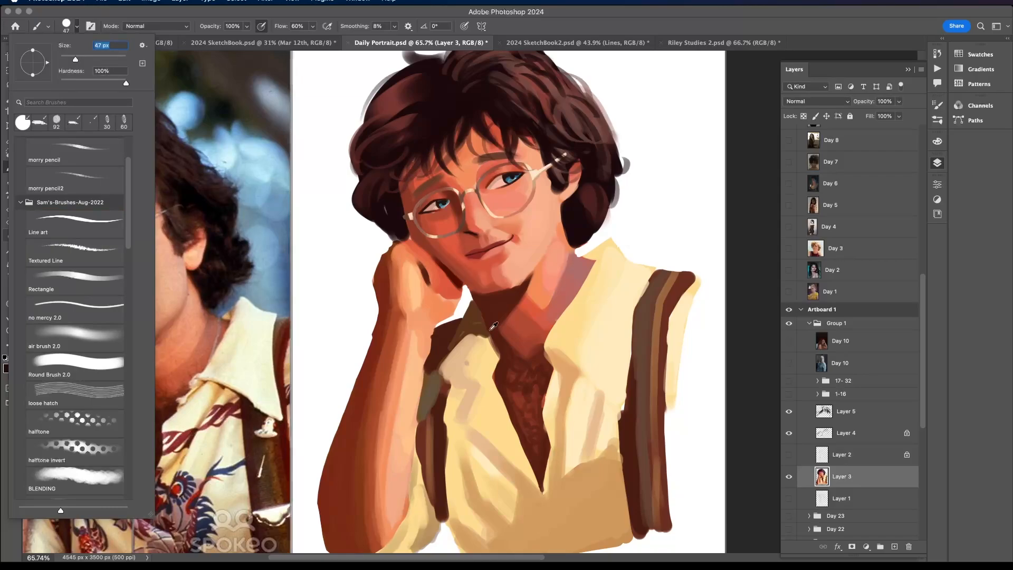
drag(487, 312, 502, 366)
key(super+z)
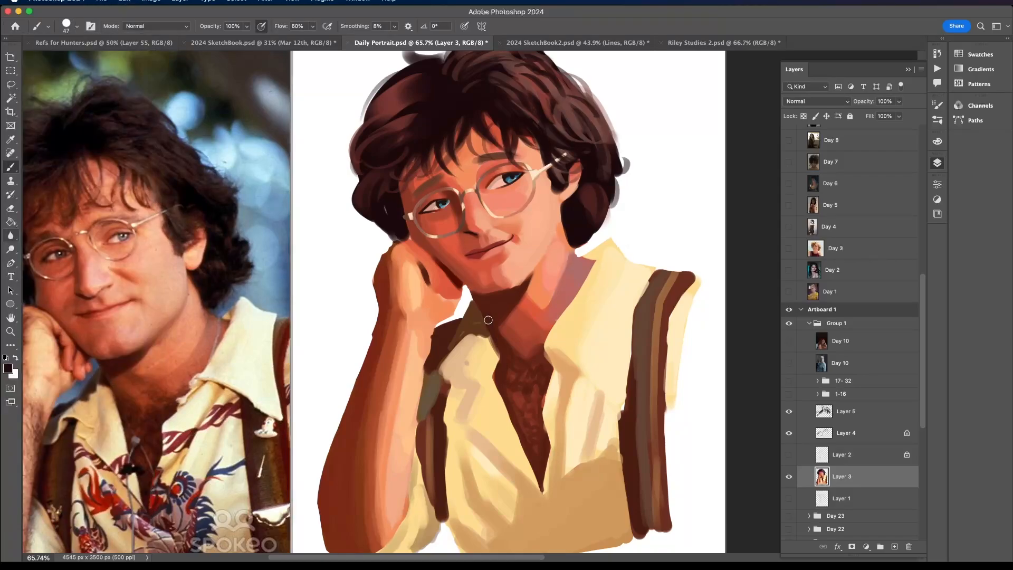
- Sample the dark red-brown neck shadow and paint over the shadow below the chin and along the open collar
alt+click(494, 291)
alt+click(513, 326)
alt+click(501, 354)
drag(547, 464, 546, 353)
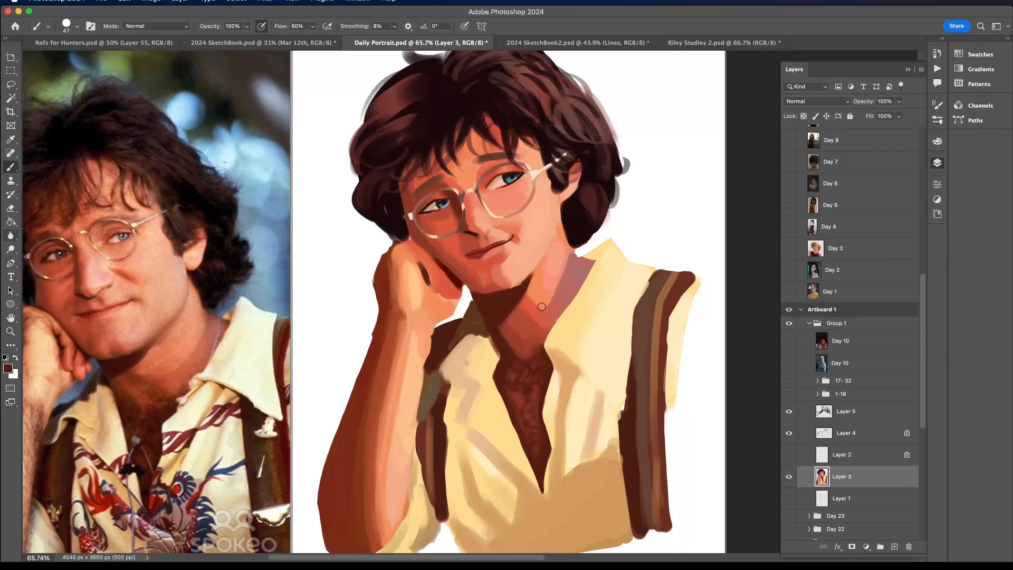
- Switch to the air brush 2.0 preset and set its size to 70 px
scroll(541, 306, down, 2)
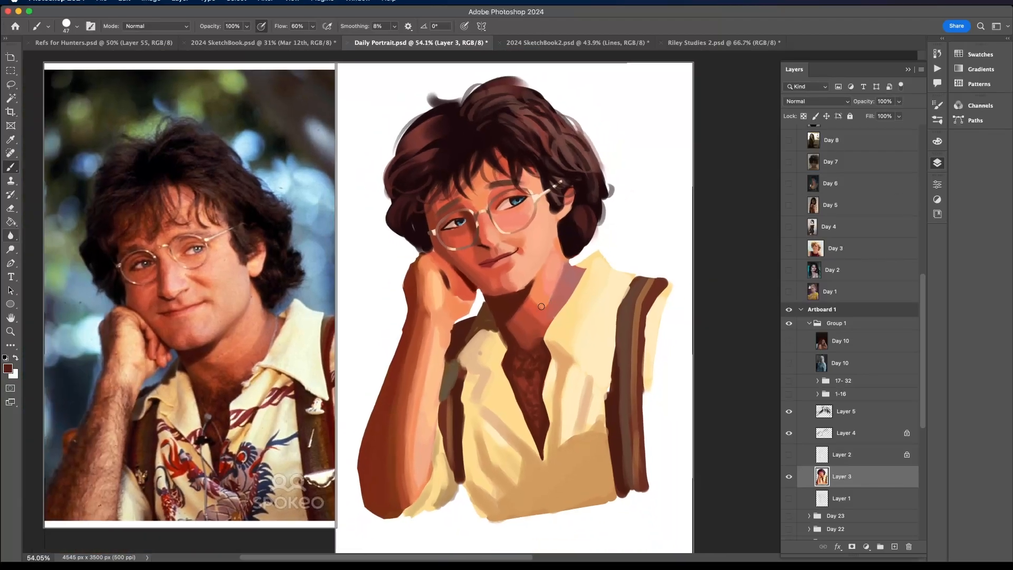
click(69, 26)
click(74, 338)
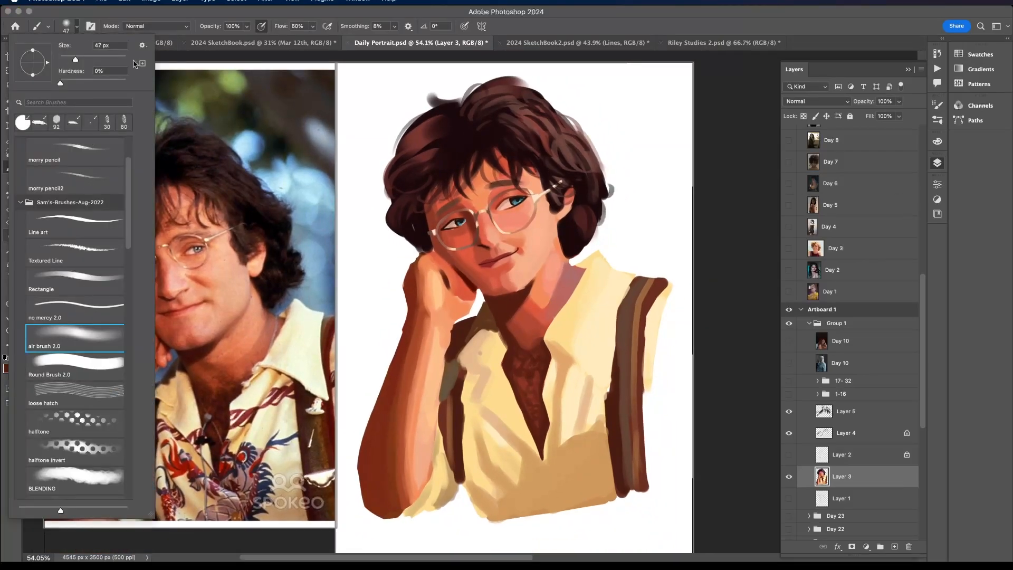
click(100, 46)
text(70)
key(Return)
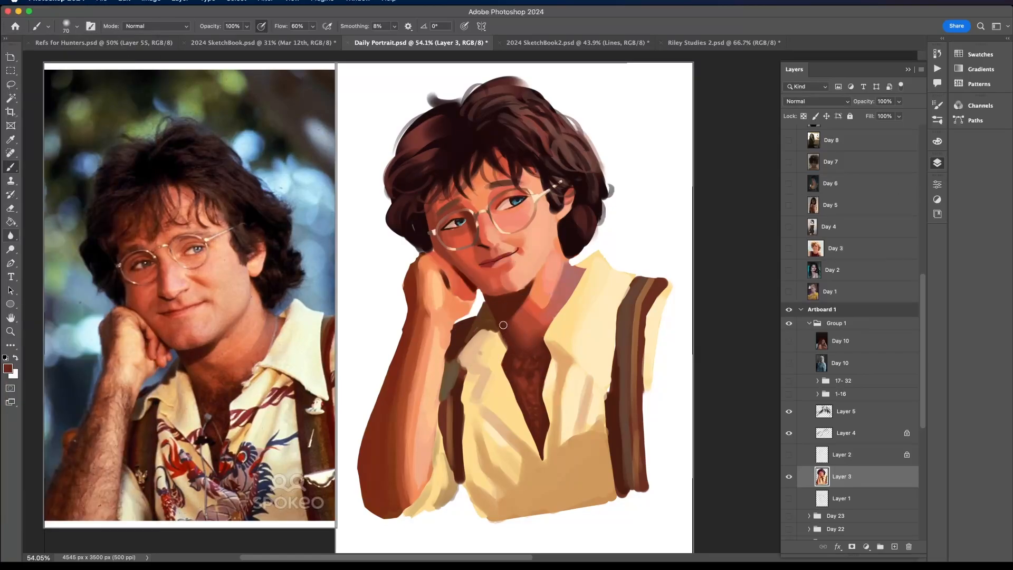
- Sample red-brown skin tones and softly blend the neck shadow into the upper chest
alt+click(508, 356)
alt+click(534, 333)
alt+click(514, 295)
alt+click(526, 311)
alt+click(521, 321)
alt+click(529, 341)
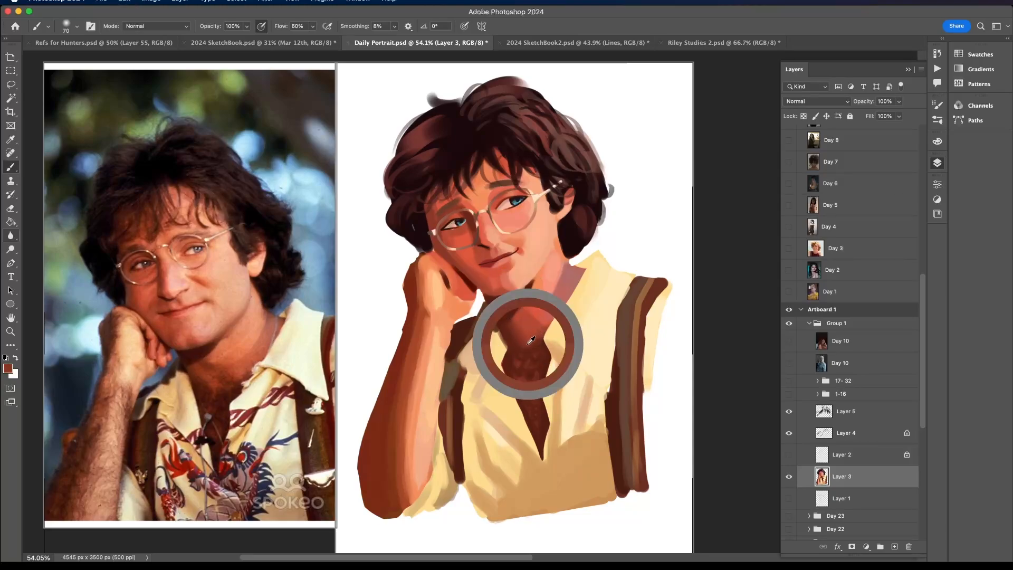
- Sample a warm orange-red and softly blend it into the shadow edge at the middle of the neck
alt+click(538, 339)
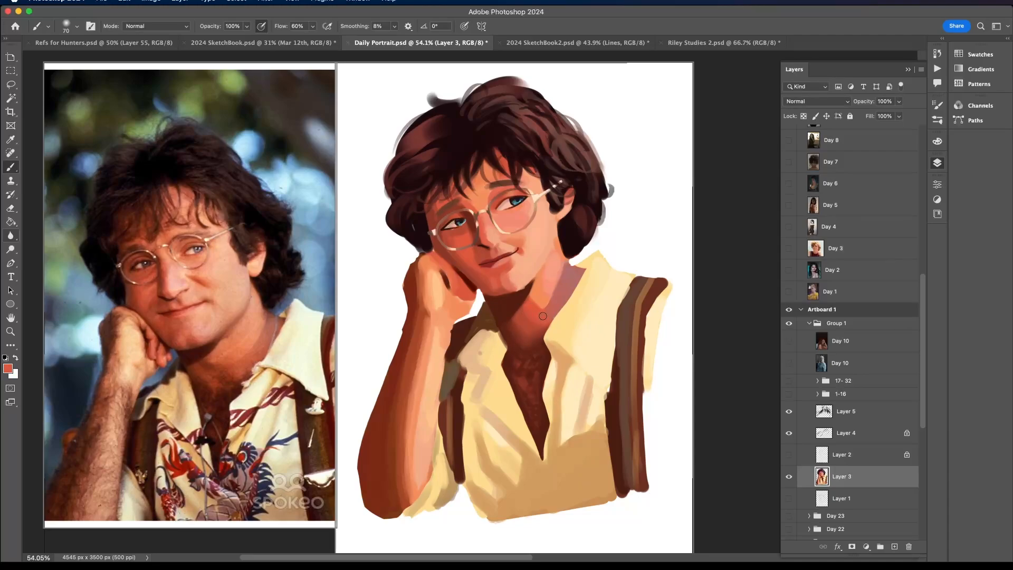
alt+click(523, 319)
alt+click(549, 305)
- Enlarge the airbrush to 134 px and blend pinkish skin tones into the purple shadow beside the collar
click(77, 27)
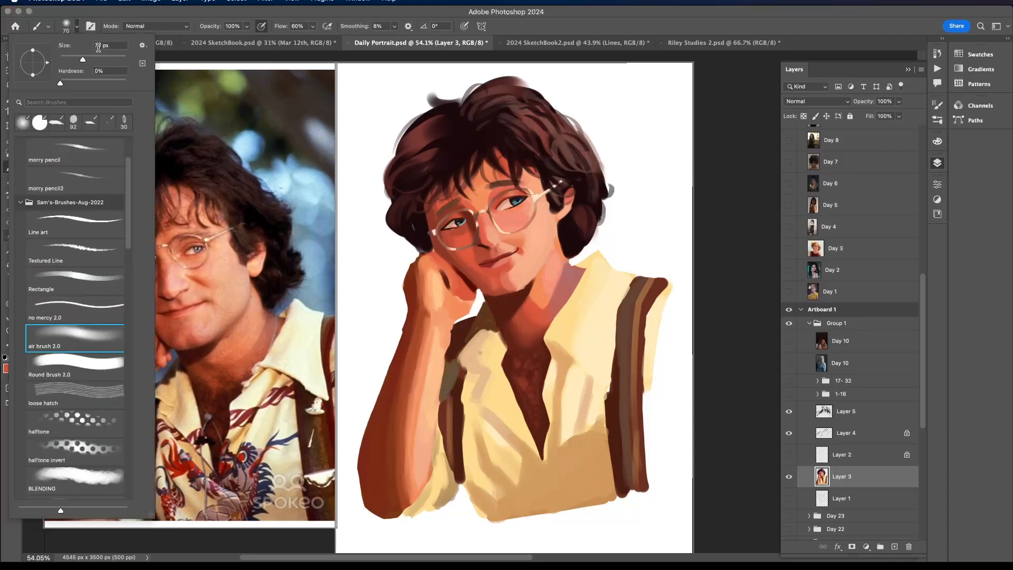
drag(96, 58, 99, 57)
alt+click(546, 318)
alt+click(567, 289)
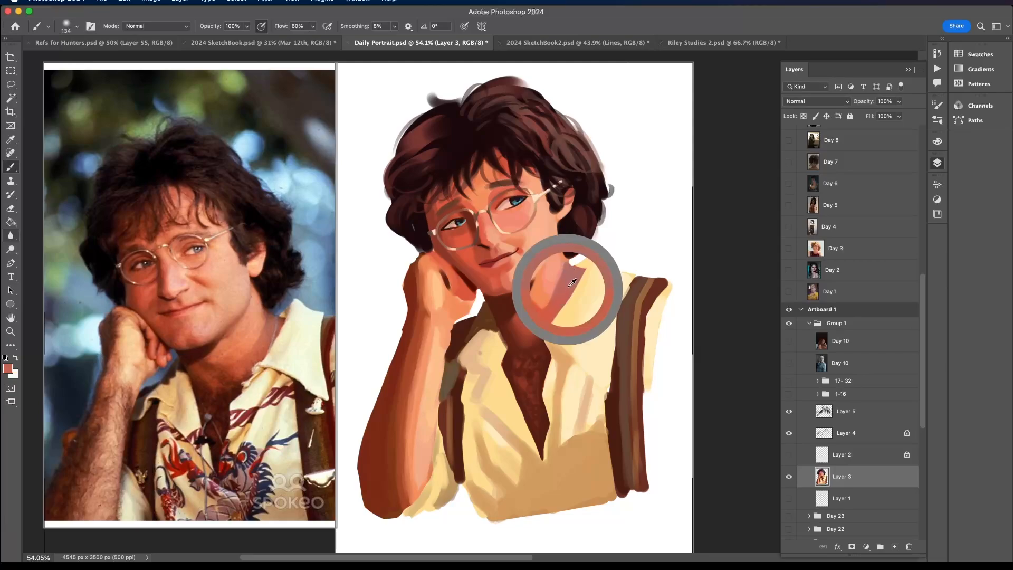
drag(554, 309, 546, 321)
alt+click(576, 277)
drag(581, 265, 561, 293)
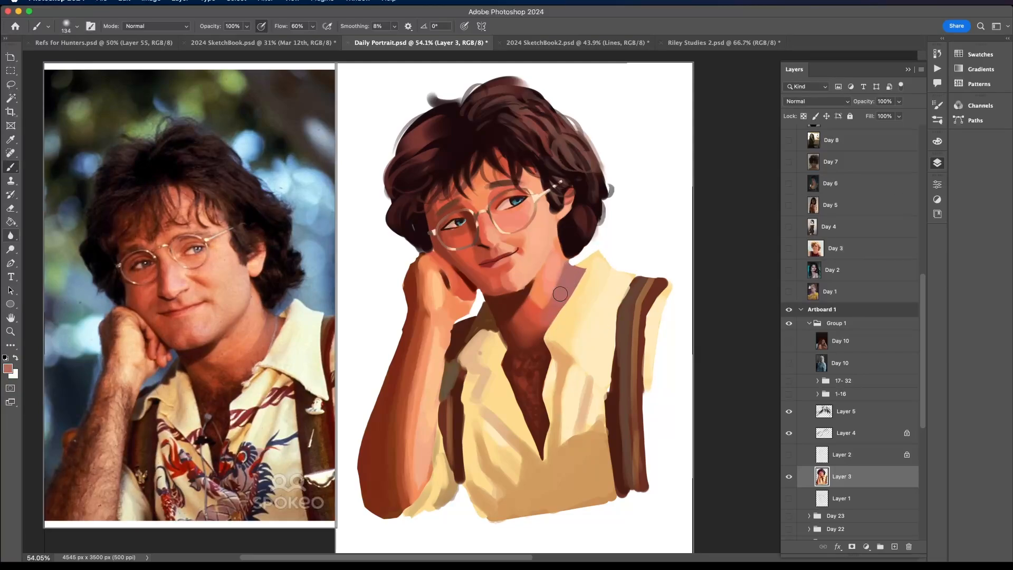
- Sample orange and peach skin tones and softly blend the lit side of the neck below the jaw
alt+click(554, 261)
alt+click(544, 311)
scroll(543, 260, down, 8)
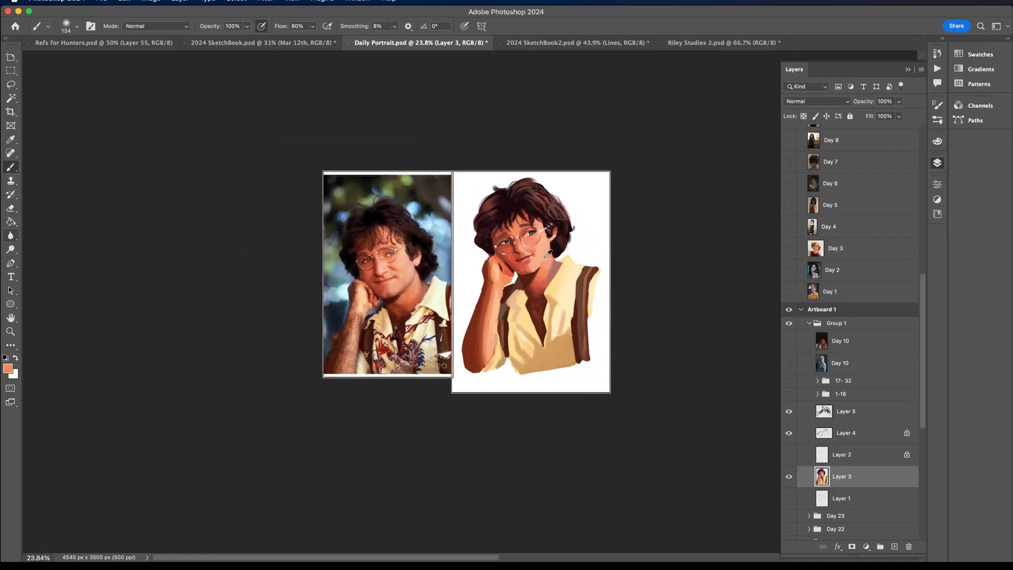
scroll(548, 261, up, 2)
alt+click(551, 259)
scroll(549, 258, up, 4)
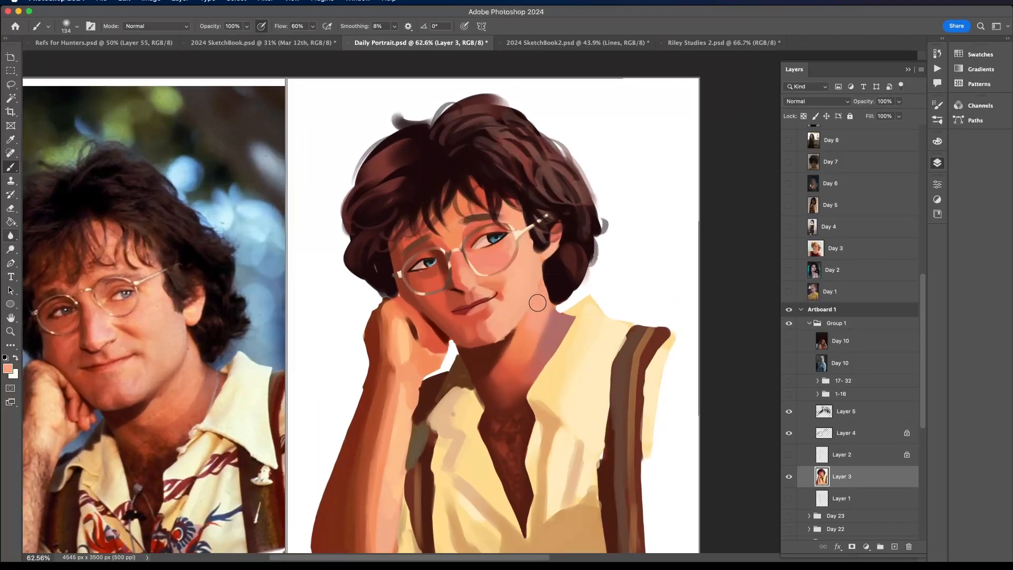
drag(537, 303, 544, 307)
alt+click(500, 283)
scroll(558, 294, down, 4)
scroll(557, 252, up, 4)
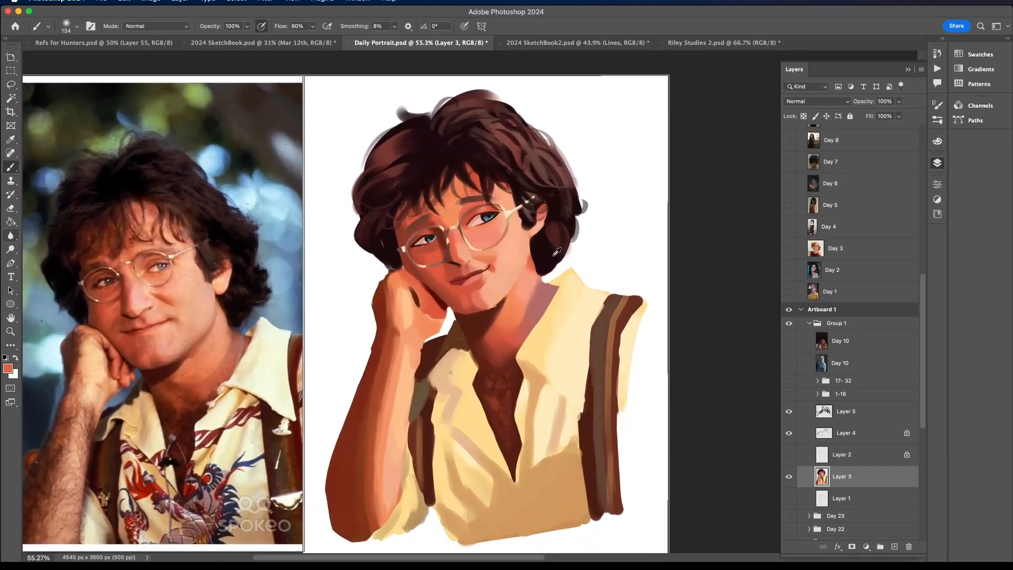
- Undo the last airbrush stroke on the neck and reduce the brush size to 60 px
key(super+z)
click(77, 26)
drag(84, 59, 80, 59)
click(535, 260)
scroll(440, 261, left, 3)
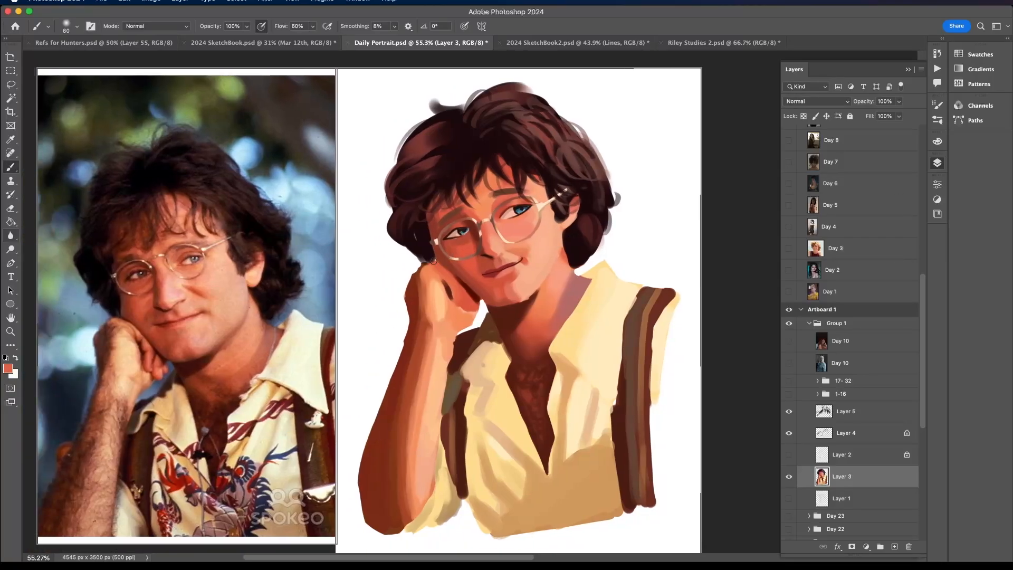
- Show Layer 2 and select the raised arm, fist and neck areas on it with the Magic Wand
click(237, 1)
click(248, 38)
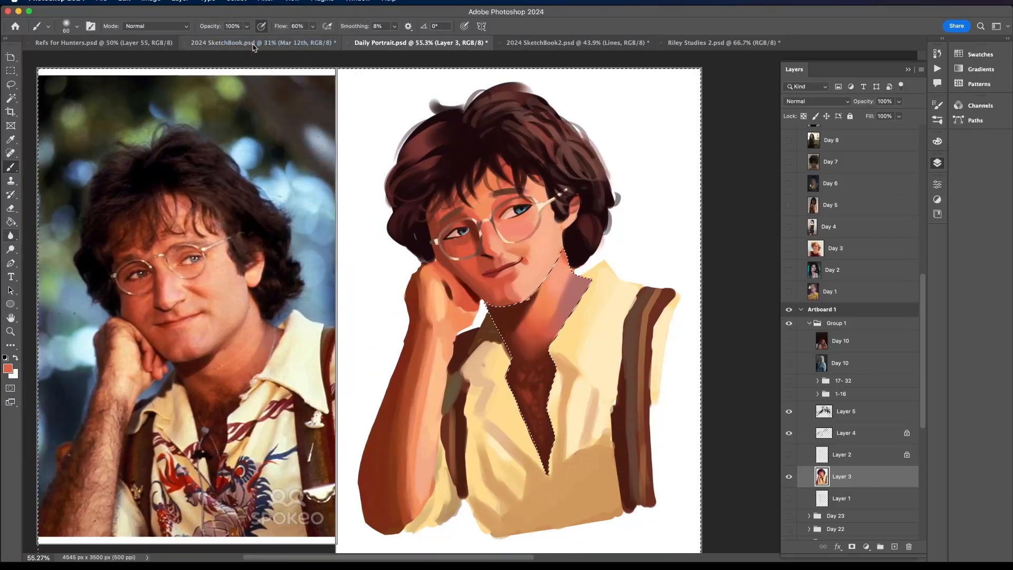
key(w)
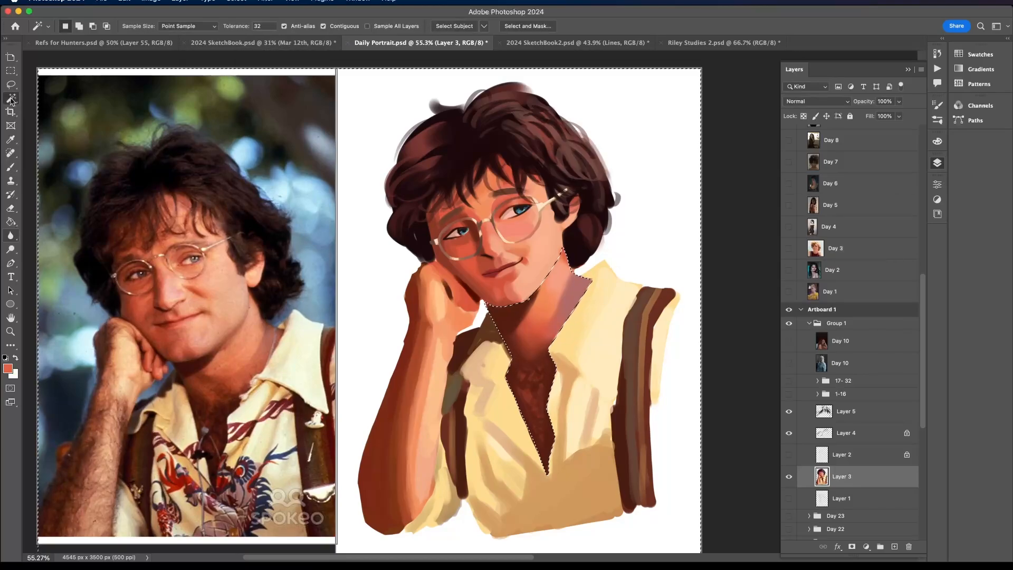
click(789, 454)
click(813, 457)
click(434, 357)
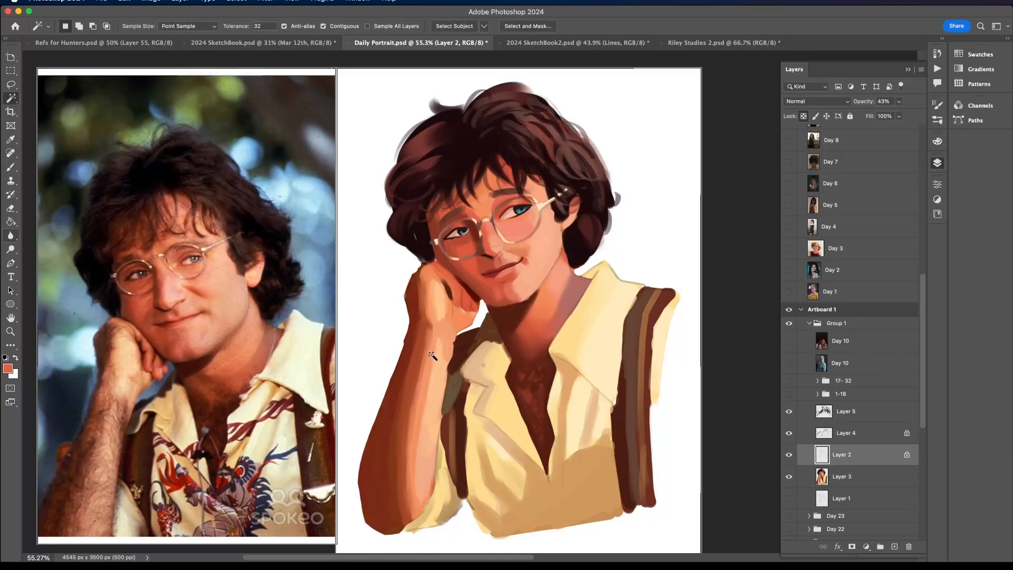
shift+click(535, 303)
- Contract the arm and neck selection, lasso the missed part beneath the fingers into it, and clear the outline from view
click(236, 1)
mouse_move(248, 154)
click(369, 177)
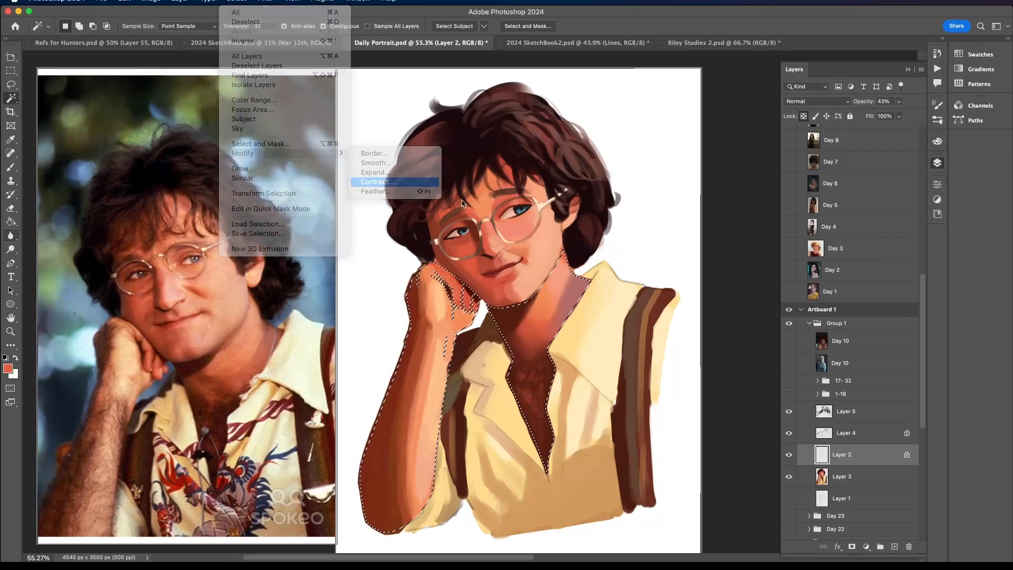
click(381, 258)
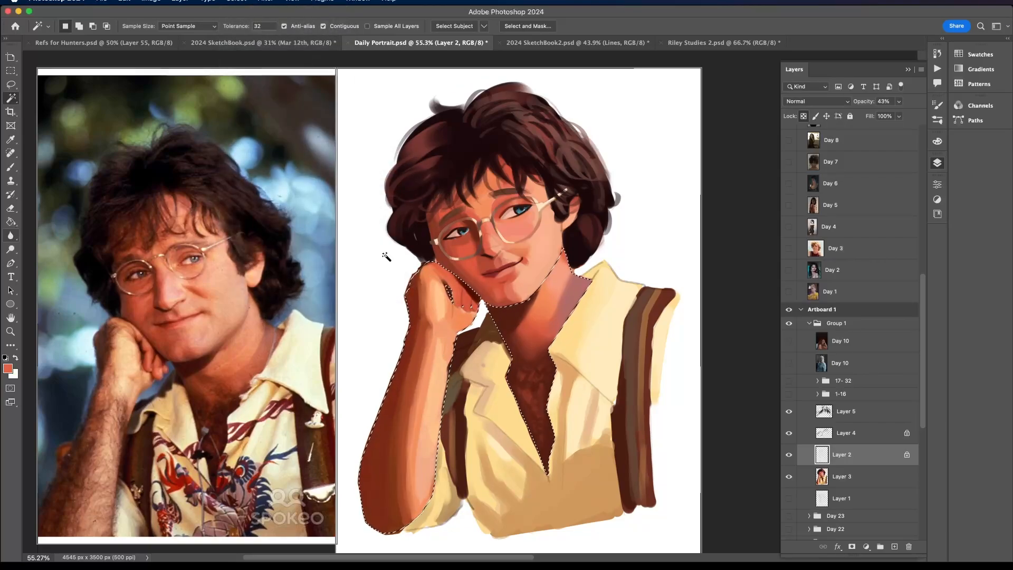
click(11, 85)
mouse_move(478, 306)
shift+mouse_down()
mouse_move(449, 280)
mouse_move(455, 318)
shift+mouse_up()
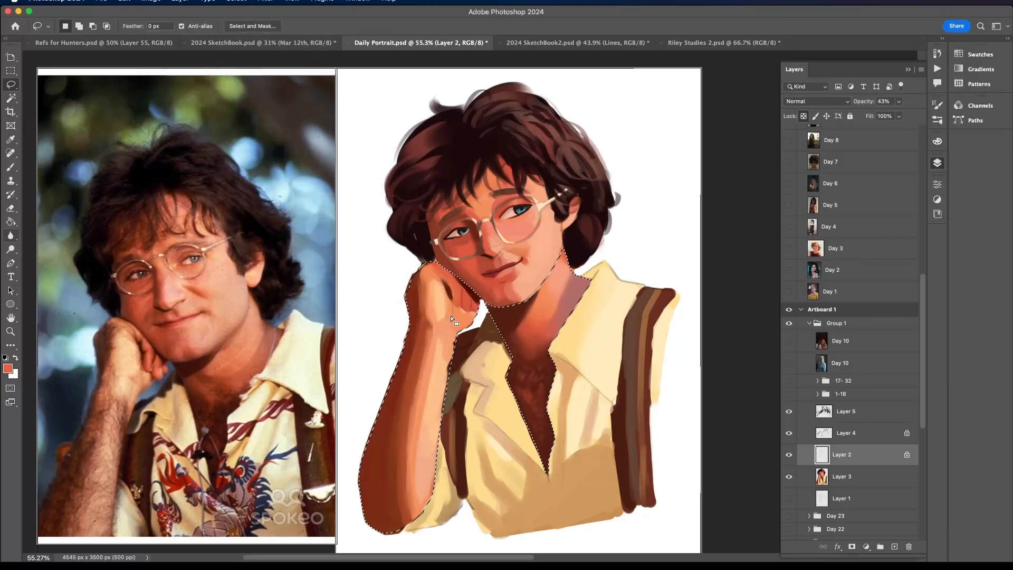
scroll(452, 318, down, 2)
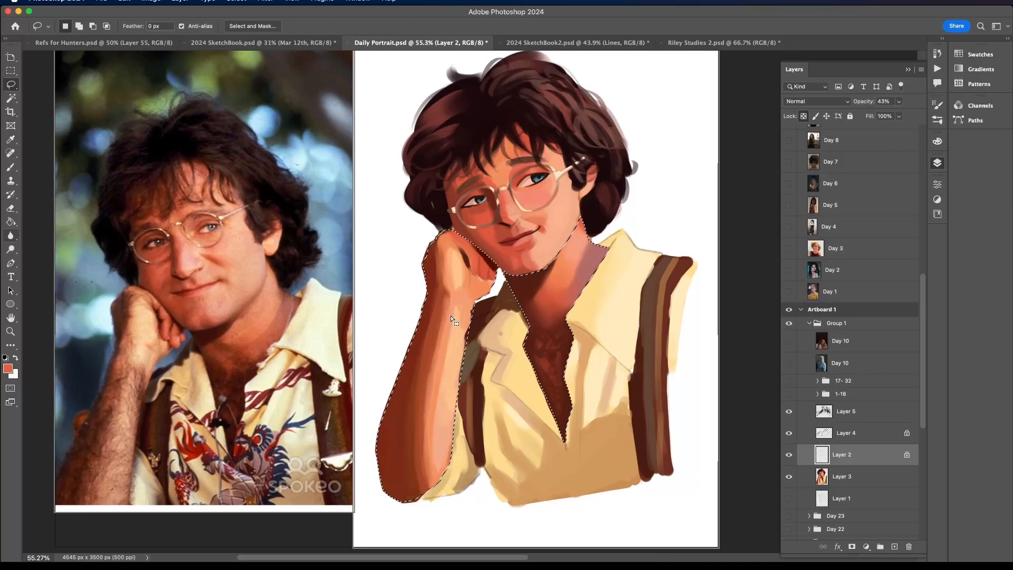
key(super+d)
- On Layer 3, enlarge the airbrush to 118 px and softly blend sampled peach skin tones along the wrist and upper forearm
click(832, 471)
click(11, 169)
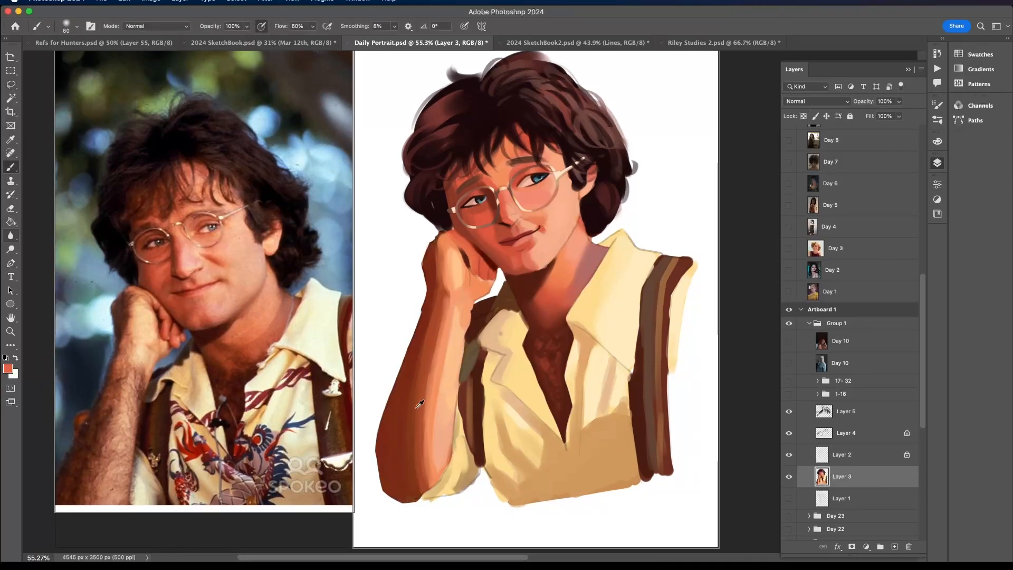
alt+click(420, 428)
click(76, 27)
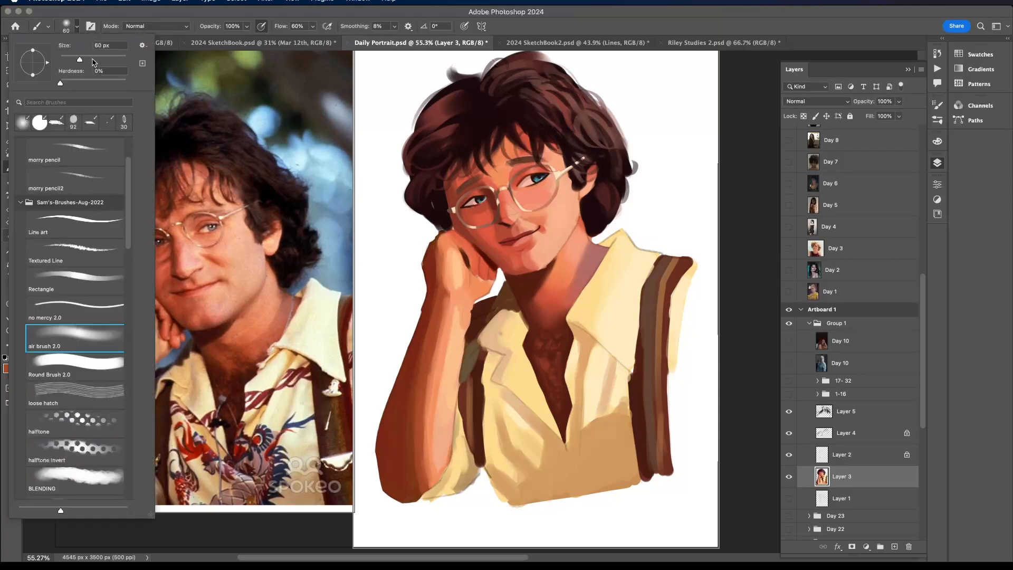
drag(91, 56, 97, 56)
click(451, 314)
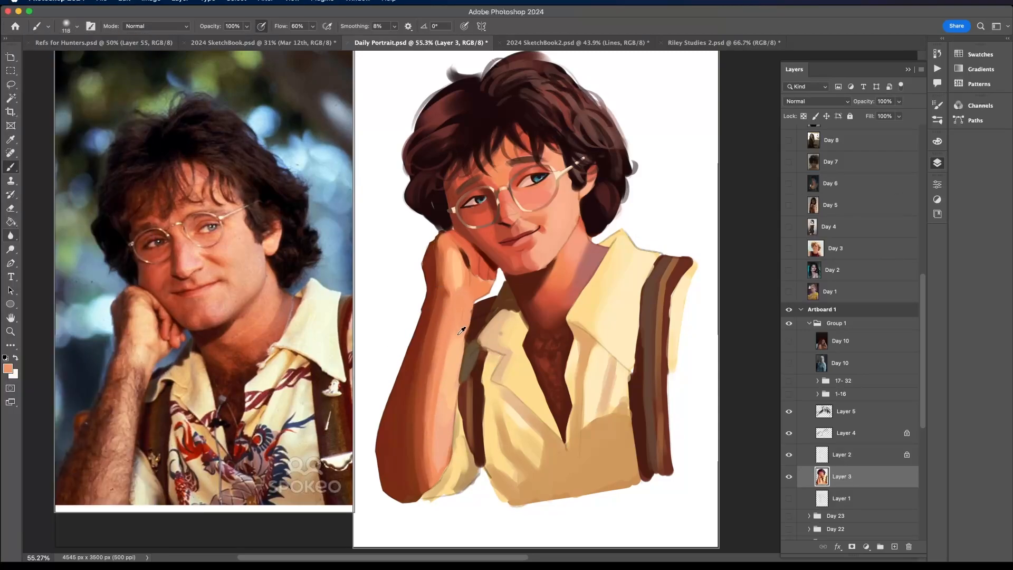
alt+click(465, 303)
alt+click(452, 284)
alt+click(436, 385)
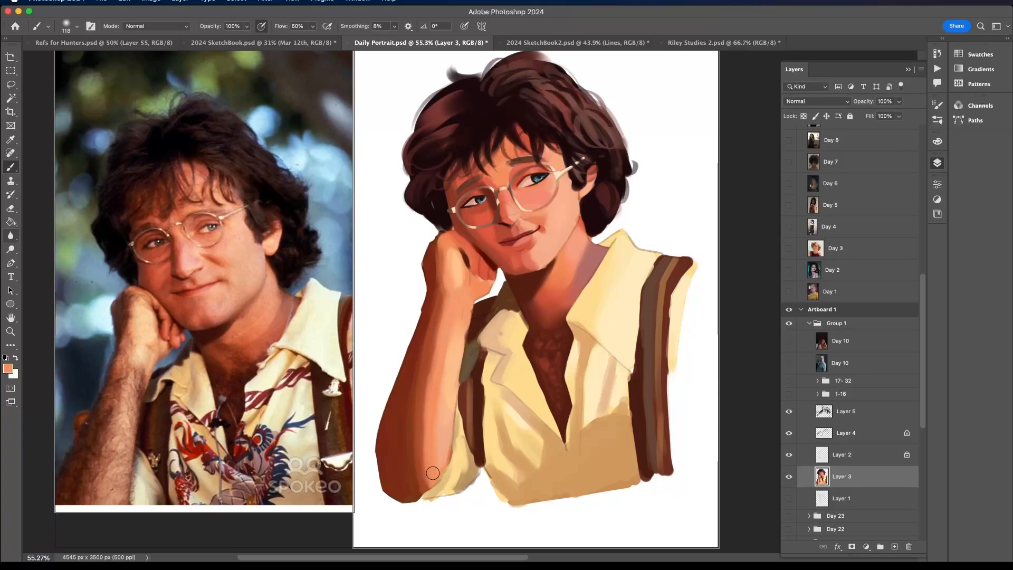
- Sample orange and orange-brown skin tones and blend the transition from light to shadow on the lower forearm
alt+click(442, 433)
drag(436, 454, 428, 351)
alt+click(434, 420)
drag(448, 434, 426, 491)
alt+click(424, 412)
drag(414, 478, 420, 402)
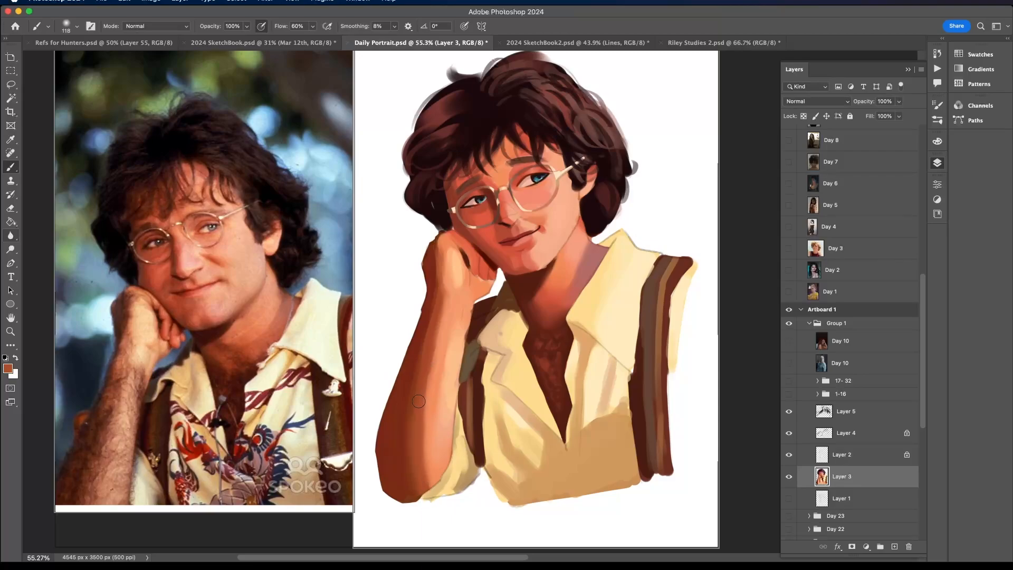
- Sample darker red-brown tones and smooth the shadow side of the forearm from the elbow up to the wrist
mouse_move(414, 452)
mouse_down()
mouse_move(412, 351)
mouse_move(437, 521)
mouse_move(401, 485)
mouse_move(391, 431)
mouse_move(422, 482)
mouse_move(409, 438)
mouse_move(430, 306)
mouse_move(413, 486)
mouse_up()
alt+click(413, 351)
alt+click(415, 458)
alt+click(422, 331)
alt+click(411, 421)
mouse_move(410, 421)
mouse_down()
mouse_move(422, 500)
mouse_move(409, 403)
mouse_move(435, 308)
mouse_up()
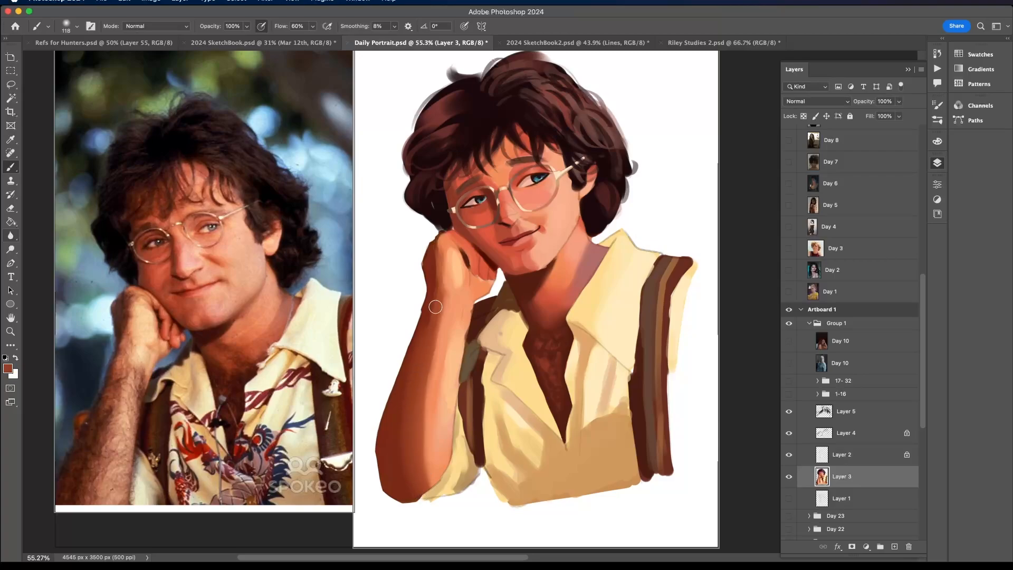
scroll(404, 357, down, 5)
scroll(406, 356, up, 4)
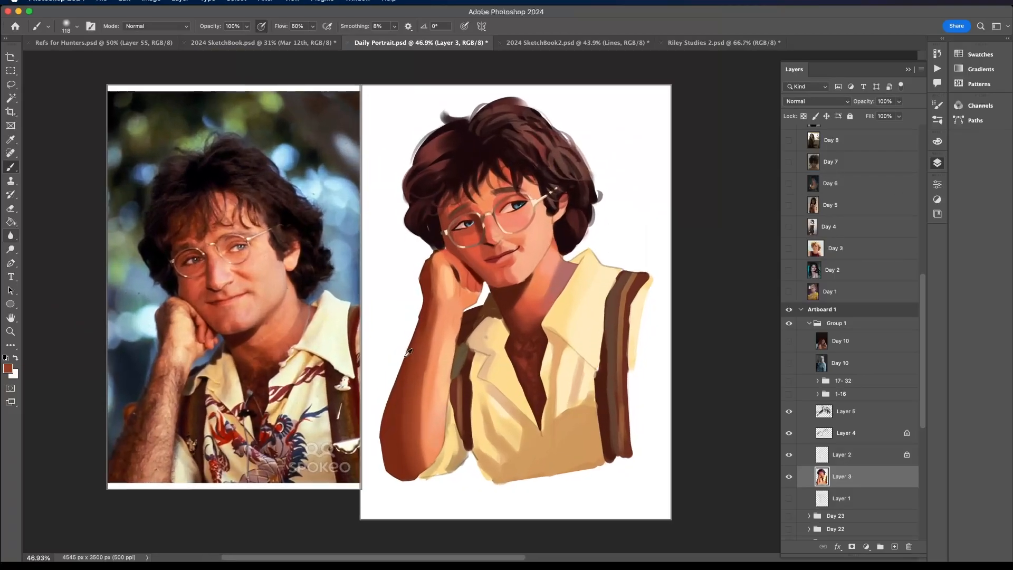
- Sample a dark red-brown, reduce the airbrush to 70 px and blend the shadow on the outer edge of the fist
alt+click(428, 269)
drag(426, 282, 431, 306)
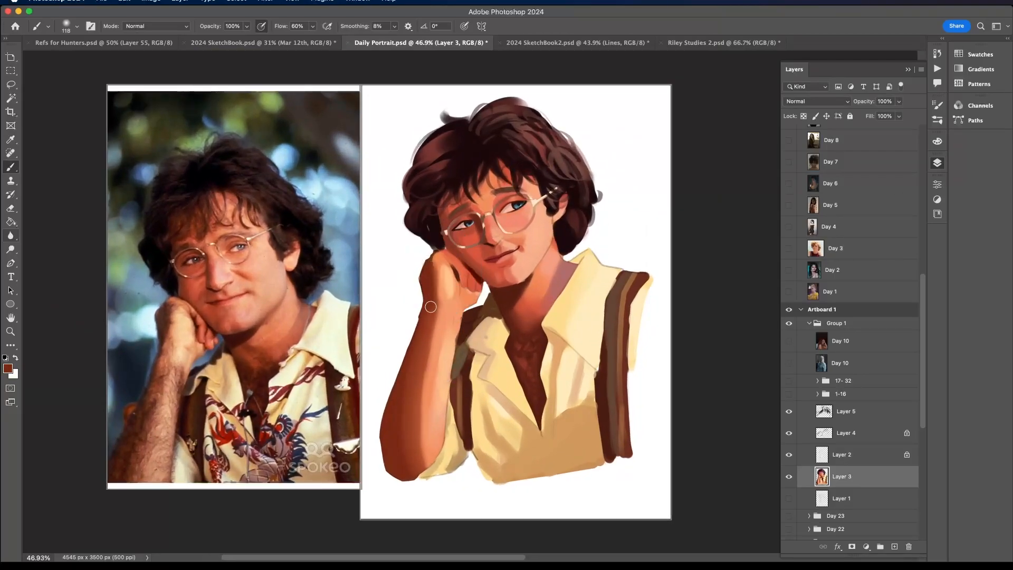
click(76, 26)
drag(88, 60, 86, 61)
alt+click(446, 281)
drag(437, 263, 432, 300)
alt+click(429, 280)
- Choose a saturated orange and softly glaze it along the shadow edge in the middle of the forearm
alt+click(432, 377)
click(942, 141)
click(883, 150)
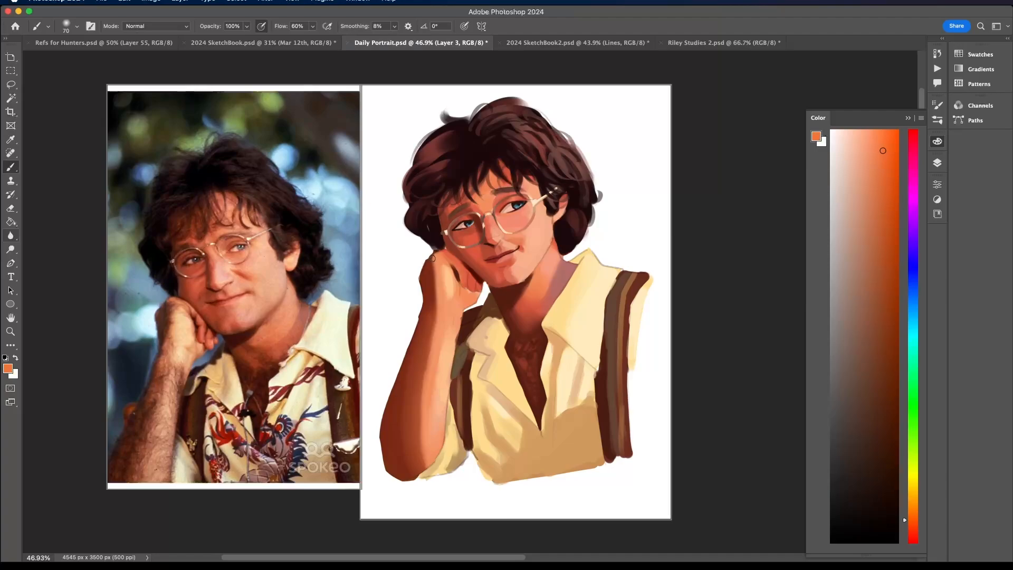
alt+click(434, 366)
- Blend sampled peach and orange-red tones over the knuckles and fingers of the fist, undoing the last stroke
alt+click(452, 268)
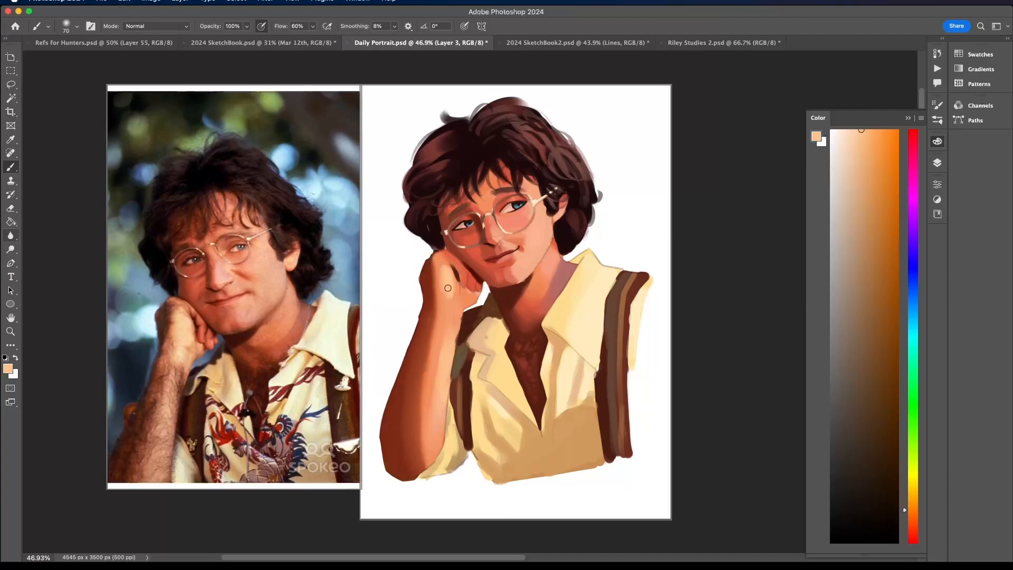
alt+click(440, 257)
alt+click(445, 271)
alt+click(438, 255)
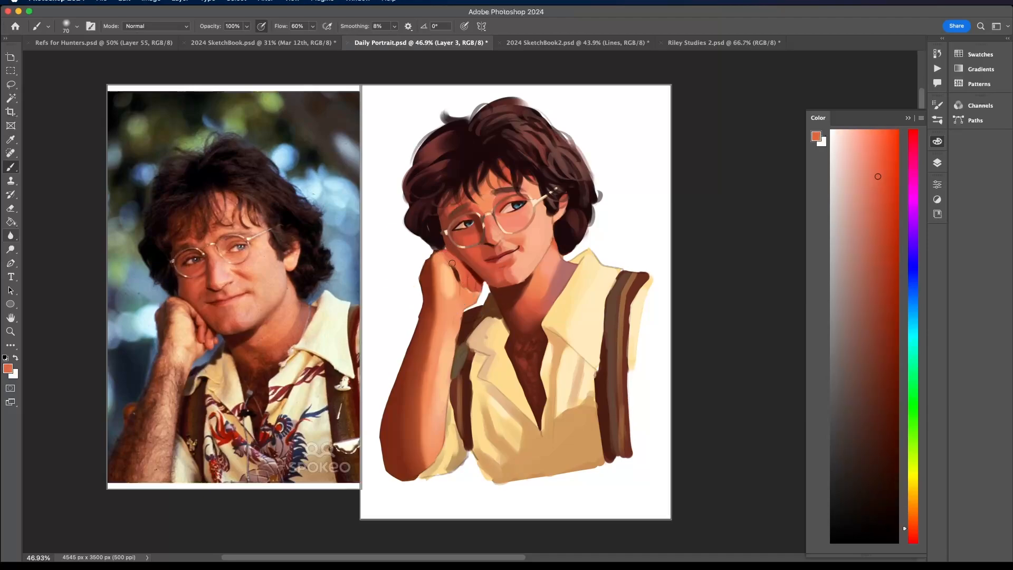
alt+click(464, 289)
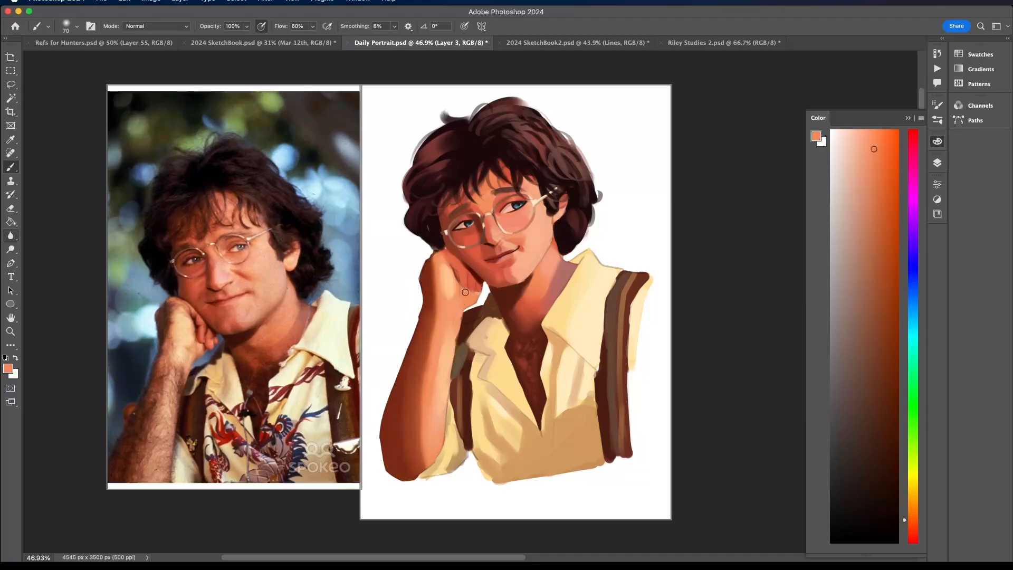
alt+click(465, 283)
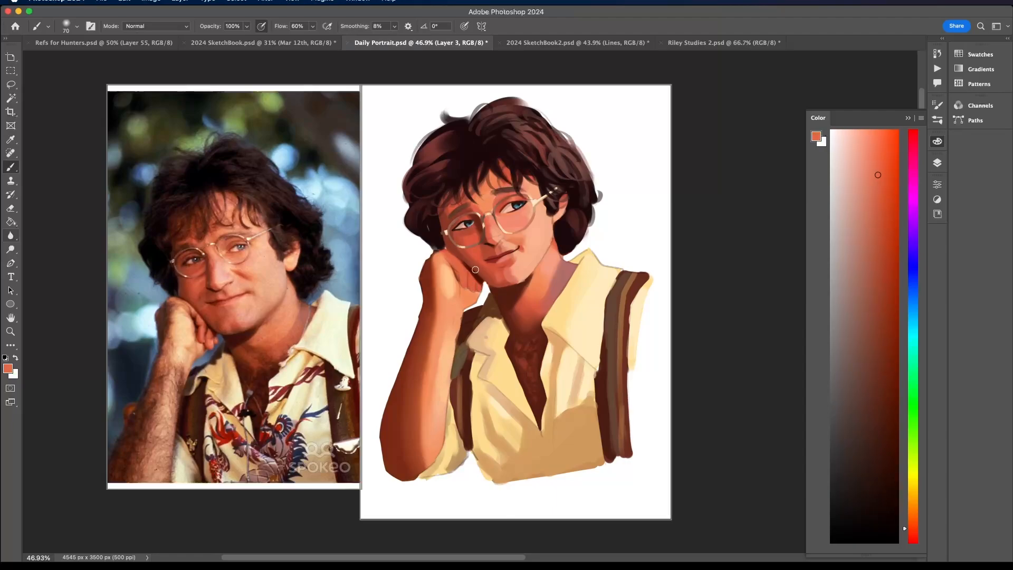
key(super+z)
- Sample light peach and orange tones and softly blend the lit inner edge of the forearm up to the wrist
scroll(464, 256, up, 3)
alt+click(459, 336)
alt+click(454, 356)
drag(447, 420, 452, 382)
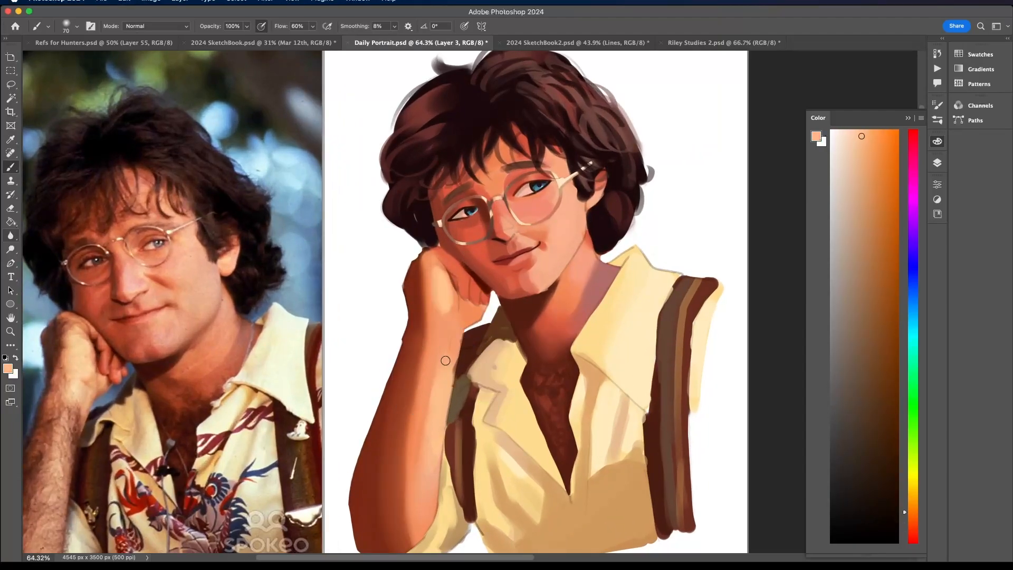
alt+click(439, 473)
drag(444, 448, 463, 354)
alt+click(460, 338)
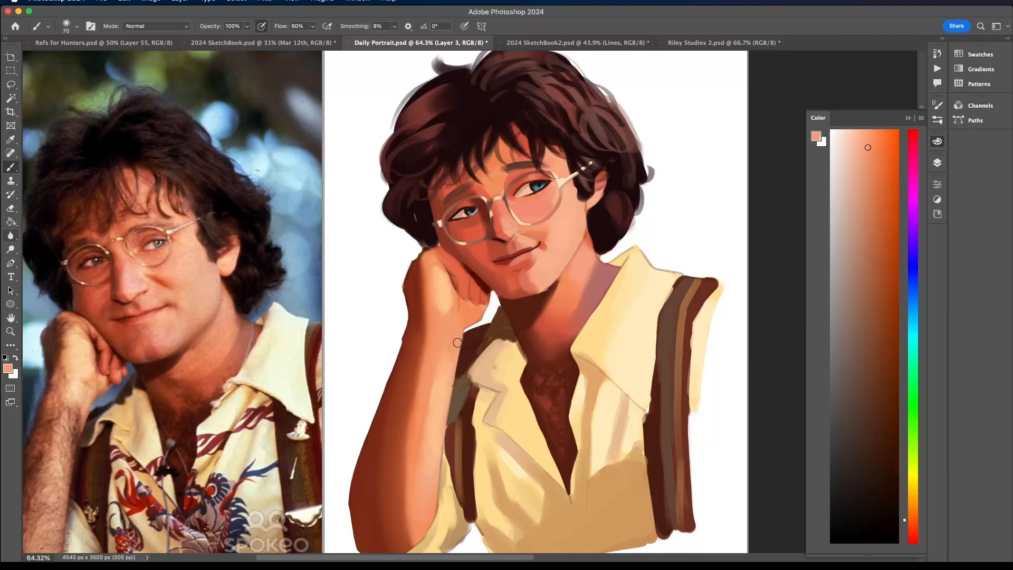
alt+click(473, 320)
scroll(484, 290, down, 3)
scroll(485, 290, down, 2)
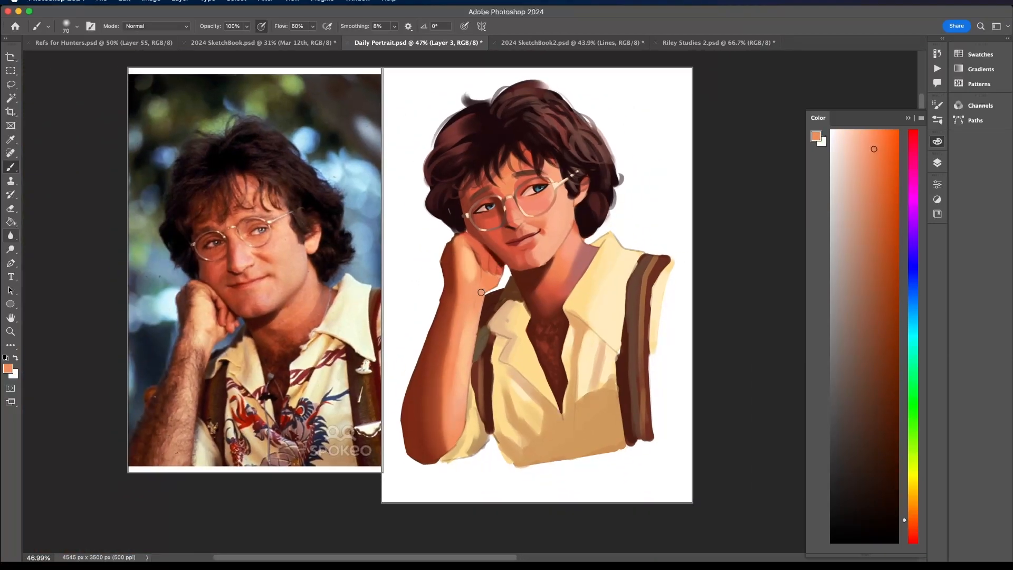
alt+click(454, 362)
drag(472, 380, 485, 293)
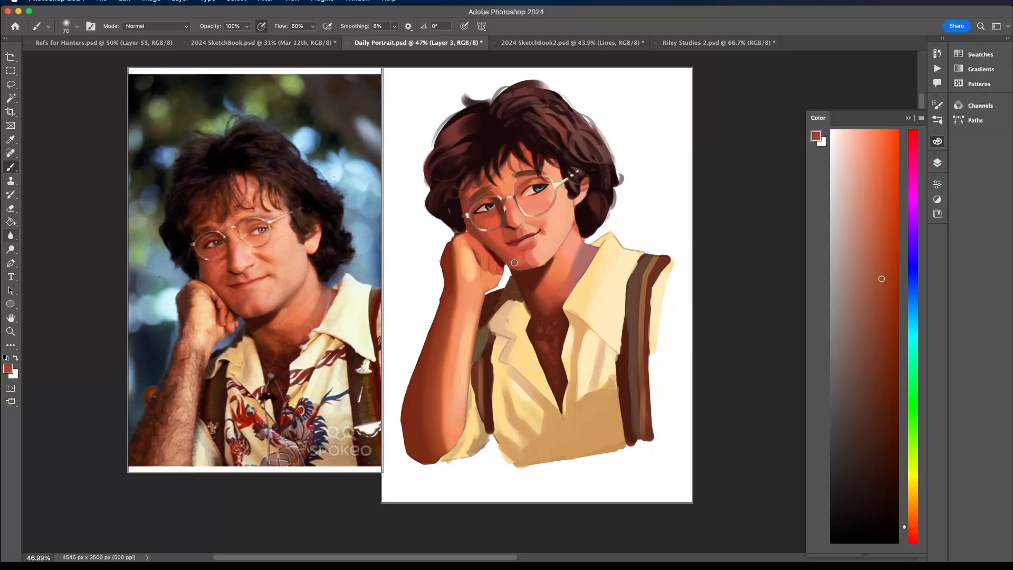
- Switch to a 22 px round brush and touch a salmon-red tone onto the fingers against the cheek
scroll(500, 243, up, 3)
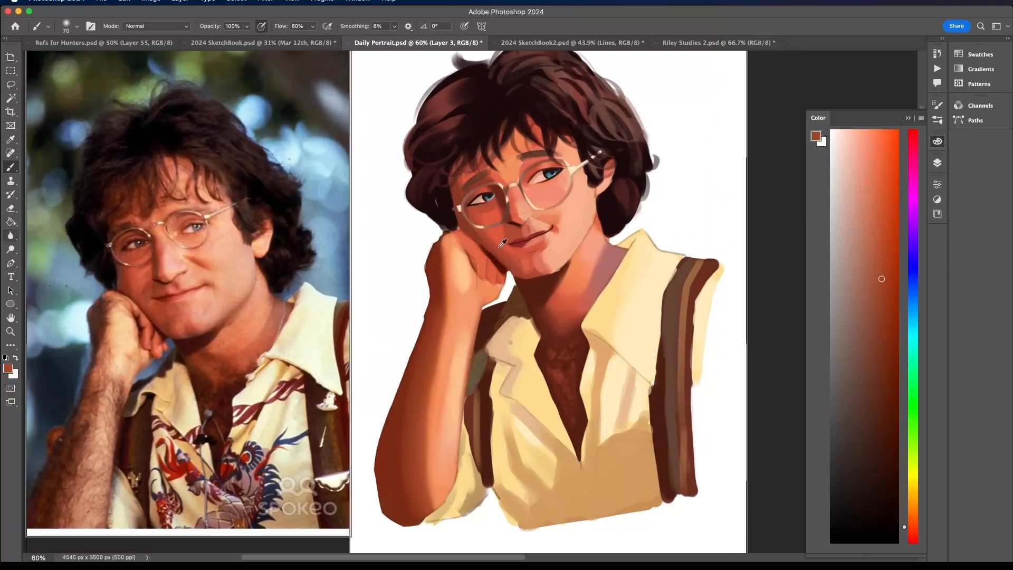
click(76, 26)
click(39, 122)
drag(83, 59, 67, 59)
click(466, 238)
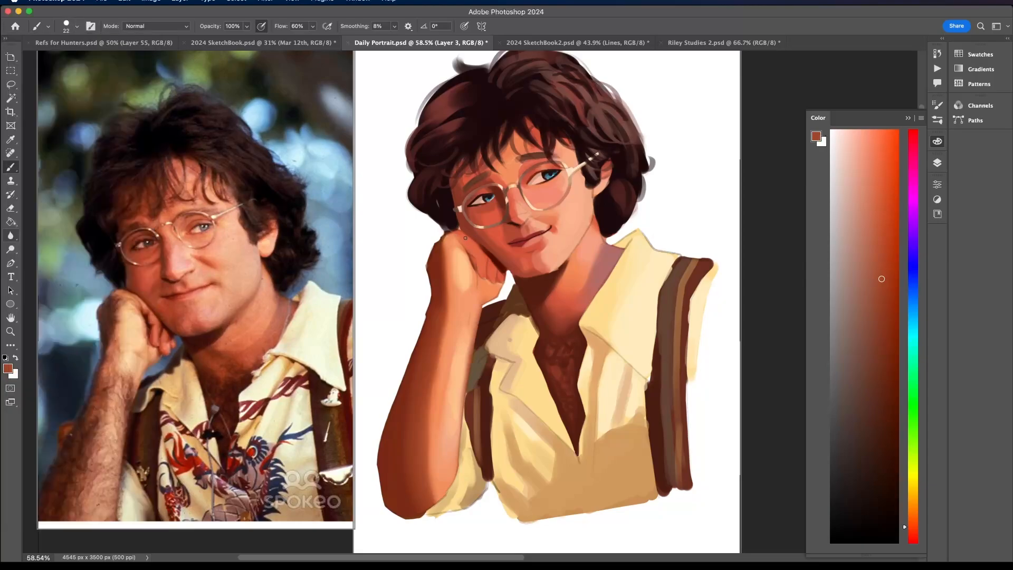
alt+click(531, 249)
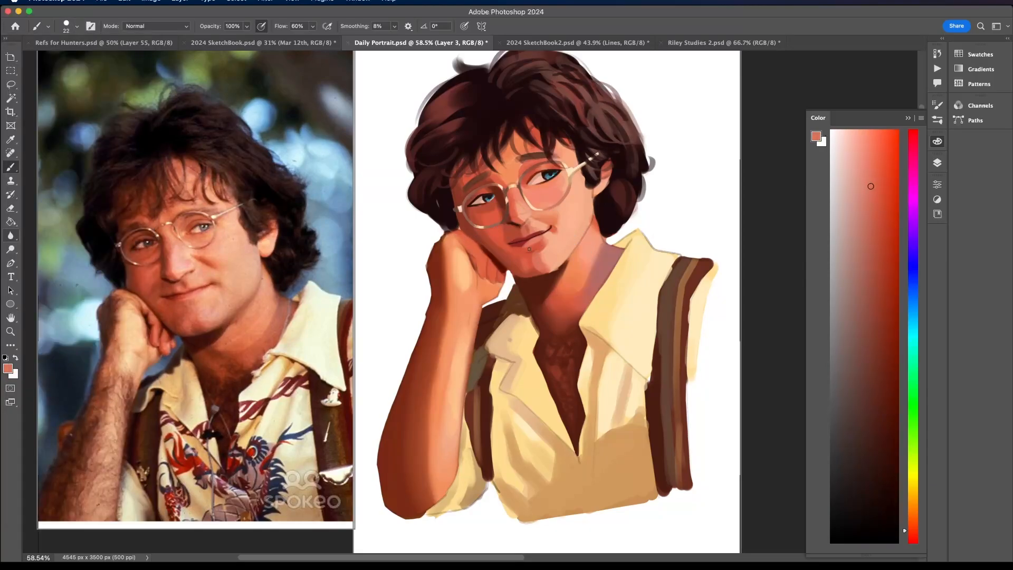
click(877, 185)
scroll(479, 257, down, 1)
alt+click(485, 253)
- Choose a brighter coral orange and paint light accents on the fingers and knuckles resting against the cheek
scroll(478, 255, up, 5)
click(877, 145)
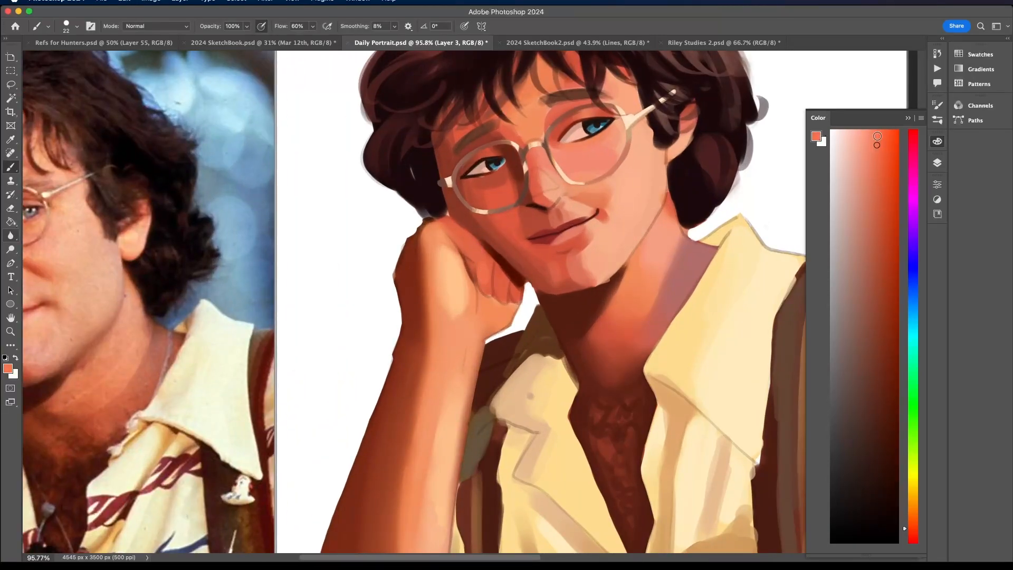
click(877, 136)
alt+click(486, 285)
alt+click(482, 253)
drag(448, 222, 467, 233)
mouse_move(507, 276)
mouse_down()
mouse_move(508, 302)
mouse_move(439, 202)
mouse_up()
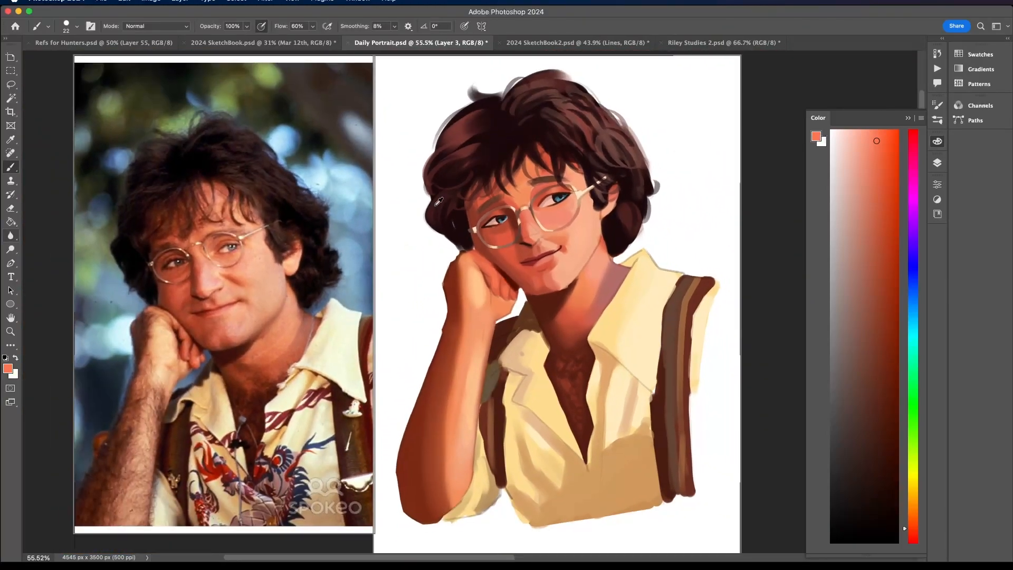
- Sample dark red-brown skin tones and refine the shadowed knuckle and outer contour of the fist
alt+click(476, 256)
mouse_move(480, 251)
mouse_down()
mouse_move(468, 251)
mouse_move(521, 244)
mouse_move(456, 263)
mouse_move(447, 282)
mouse_up()
alt+click(453, 289)
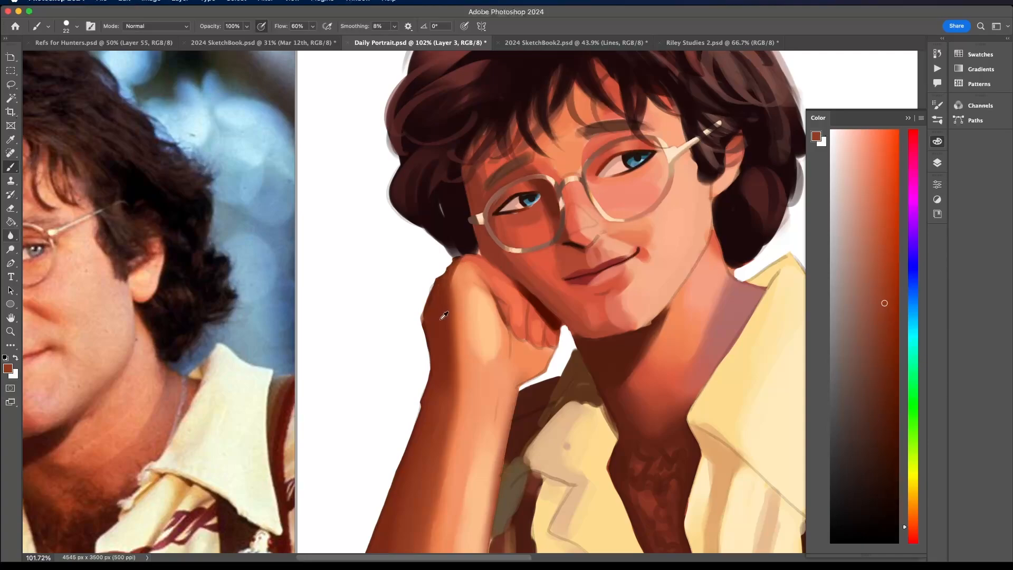
alt+click(442, 285)
scroll(464, 248, down, 6)
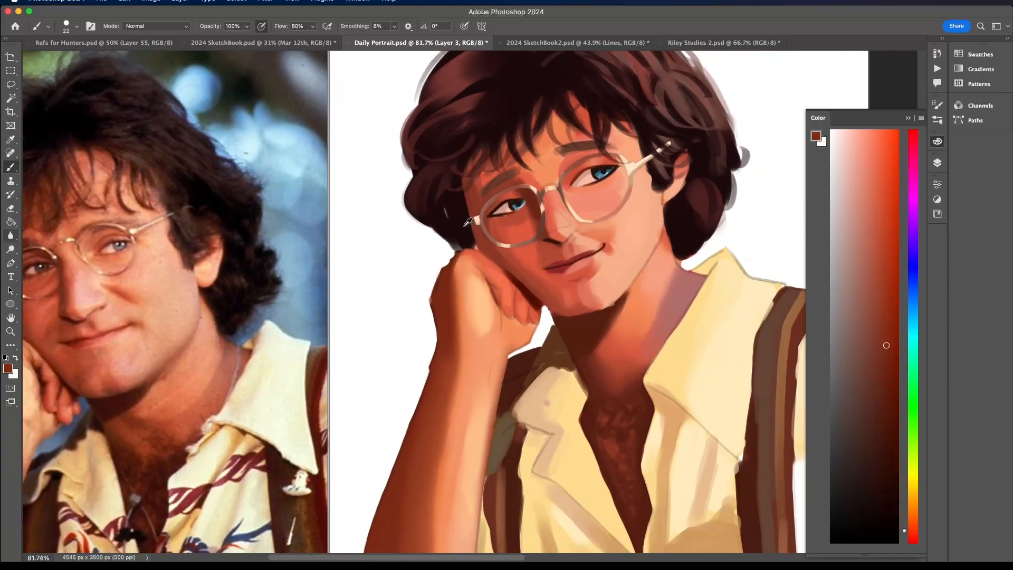
scroll(592, 338, up, 2)
scroll(594, 335, up, 4)
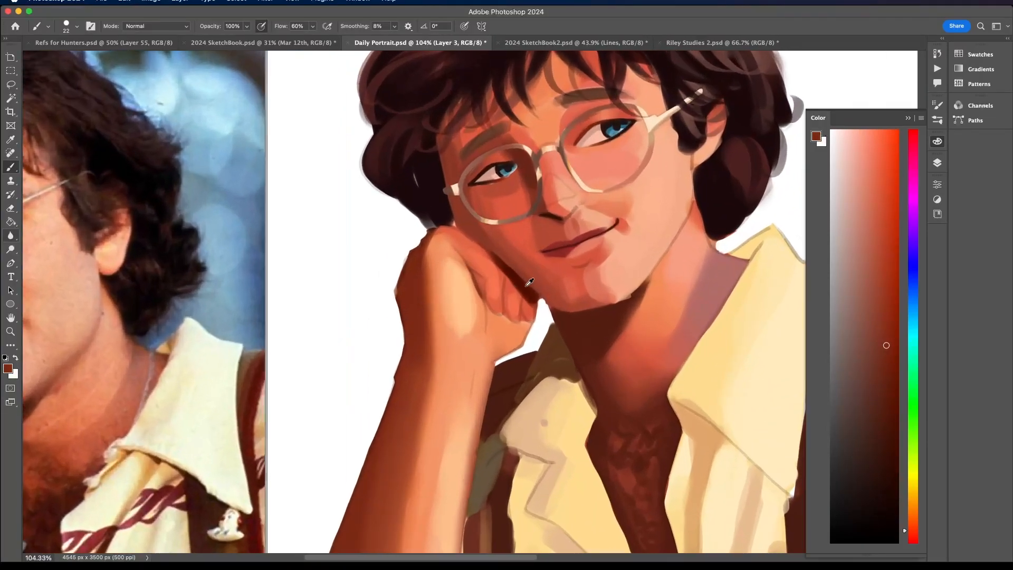
- Sample coral-red tones and soften the curled fingers with the air brush, setting its size to 15 px
alt+click(504, 281)
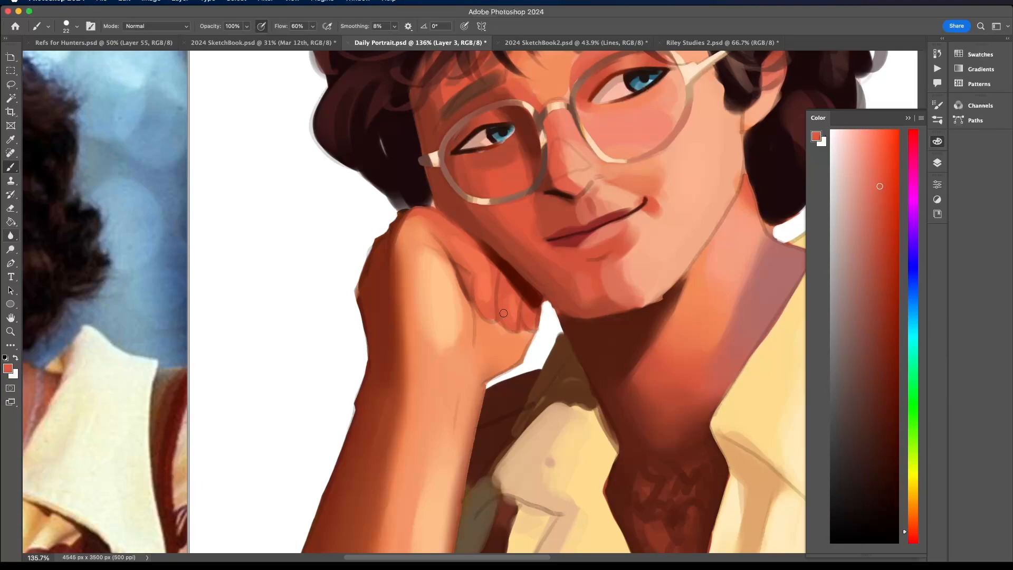
drag(491, 291, 483, 305)
click(68, 28)
click(41, 123)
drag(68, 58, 56, 59)
drag(485, 264, 487, 292)
click(73, 27)
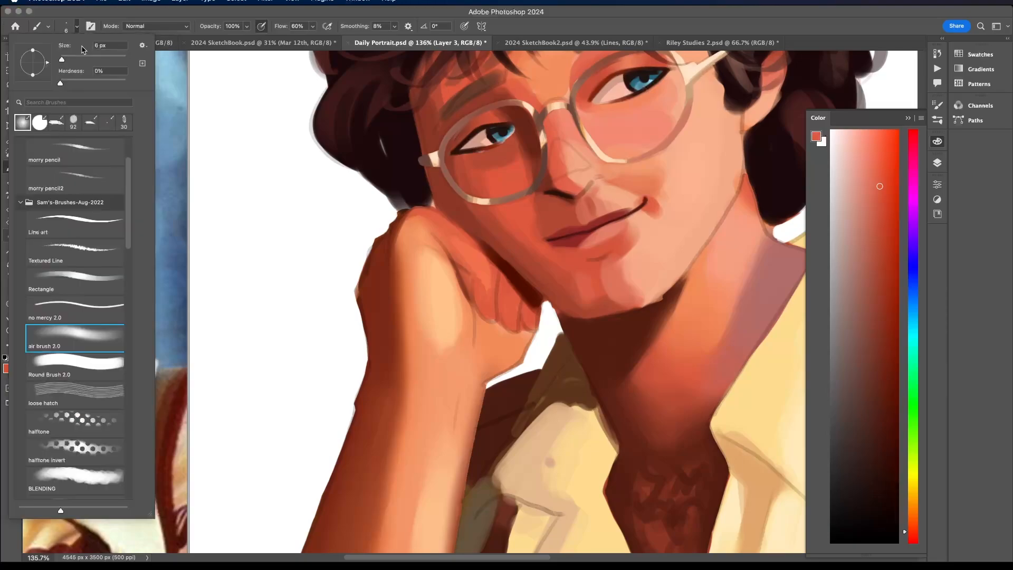
drag(68, 56, 64, 59)
alt+click(479, 256)
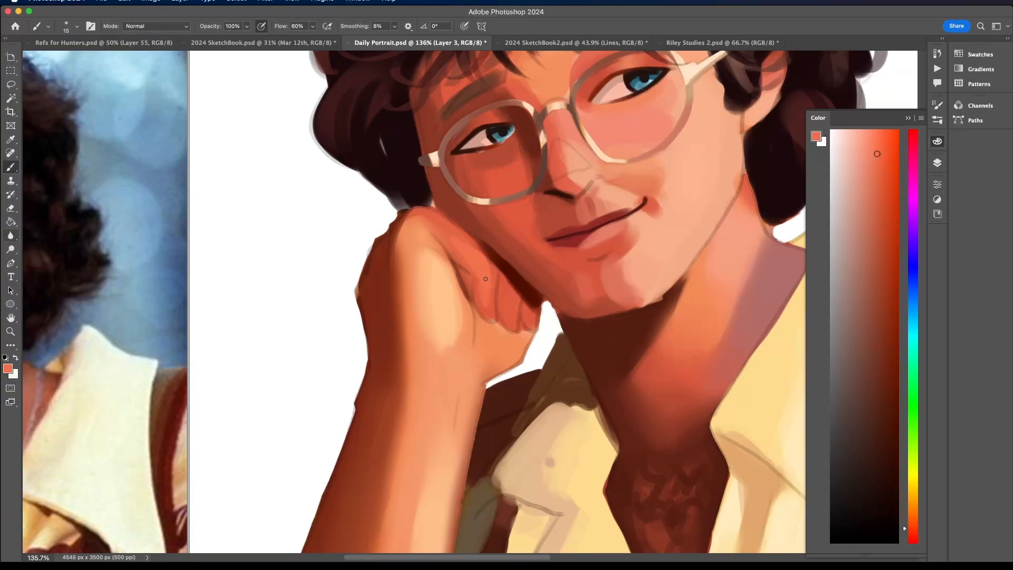
- Set the air brush to 39 px and blend sampled coral tones across the fingers and the knuckles beside the cheek
click(64, 28)
click(74, 56)
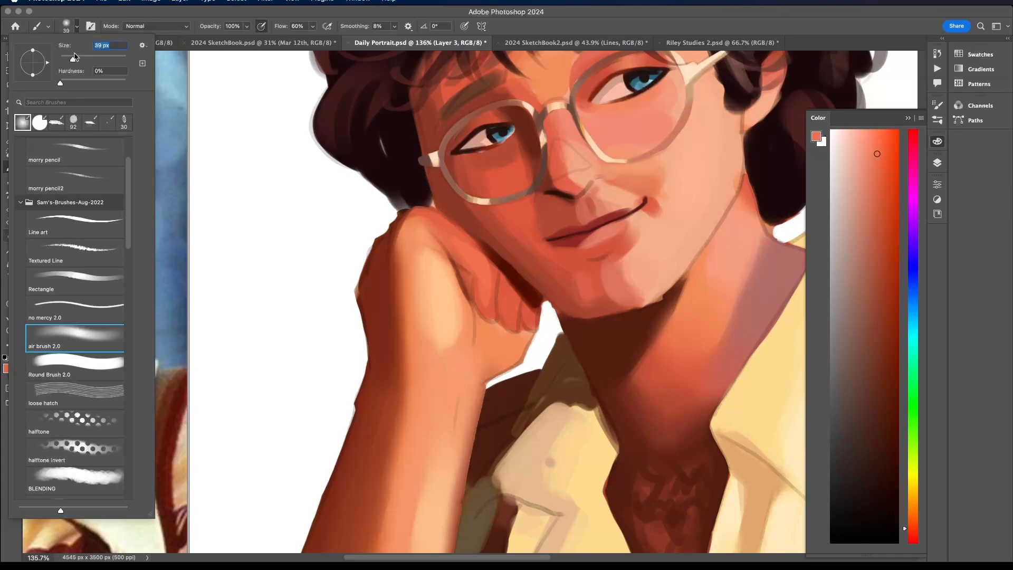
drag(481, 260, 453, 241)
alt+click(438, 221)
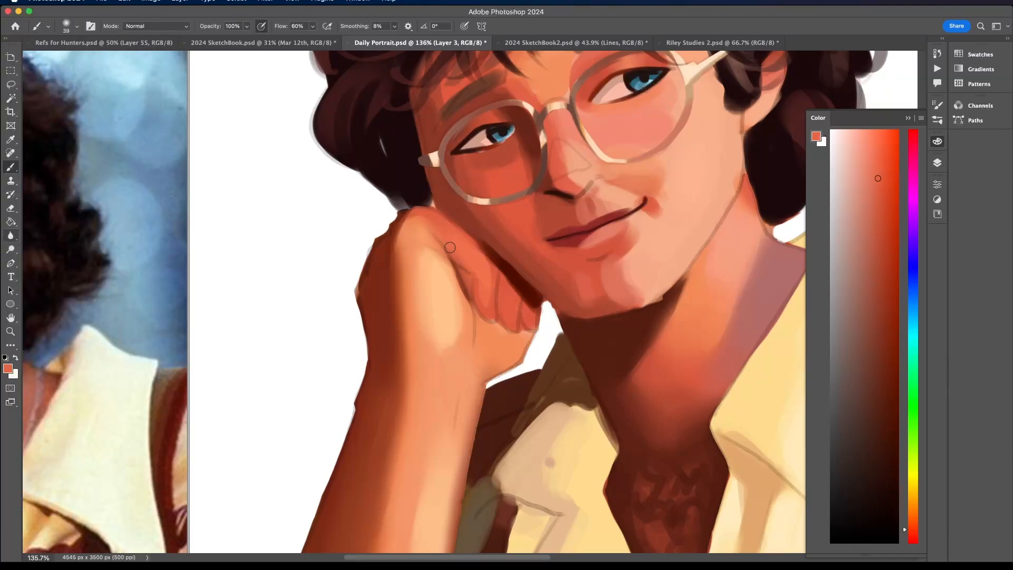
alt+click(487, 270)
alt+click(492, 312)
drag(511, 298, 509, 315)
alt+click(487, 280)
scroll(504, 277, down, 10)
scroll(503, 277, up, 8)
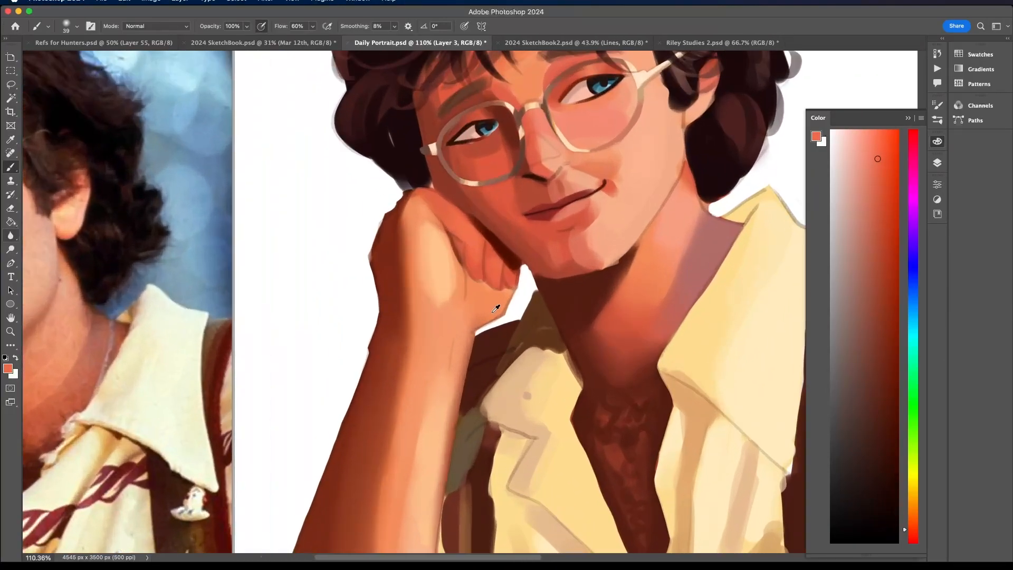
- Sample light orange and refine the palm area along the curled fingertips with a 14 px hard round brush
alt+click(493, 306)
click(77, 26)
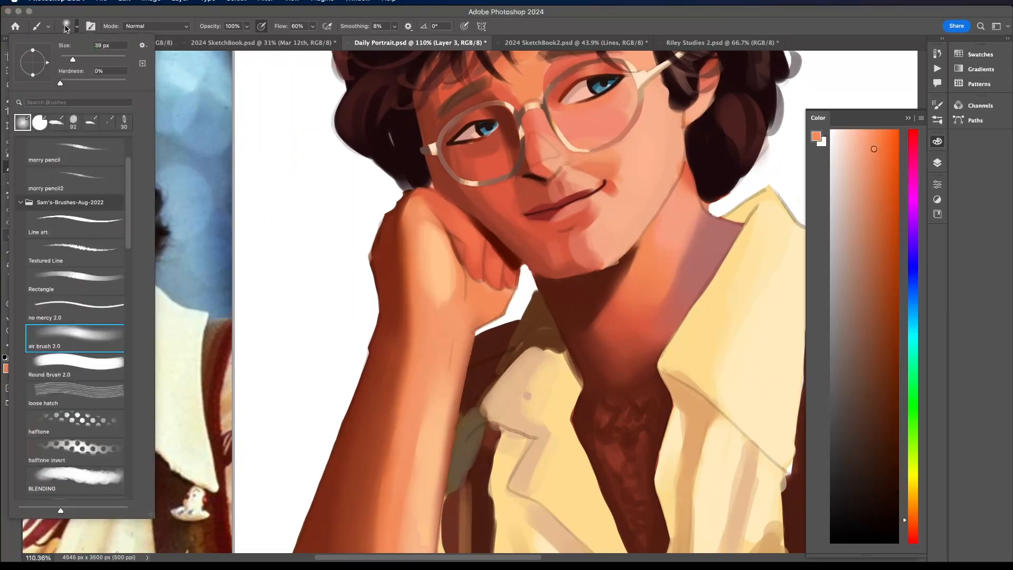
click(43, 121)
drag(73, 59, 64, 61)
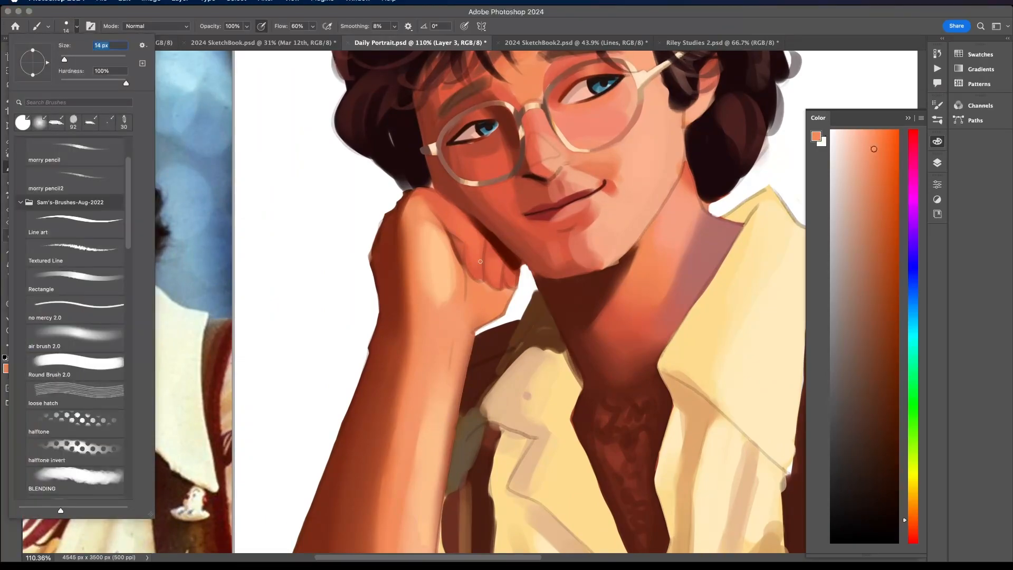
click(485, 310)
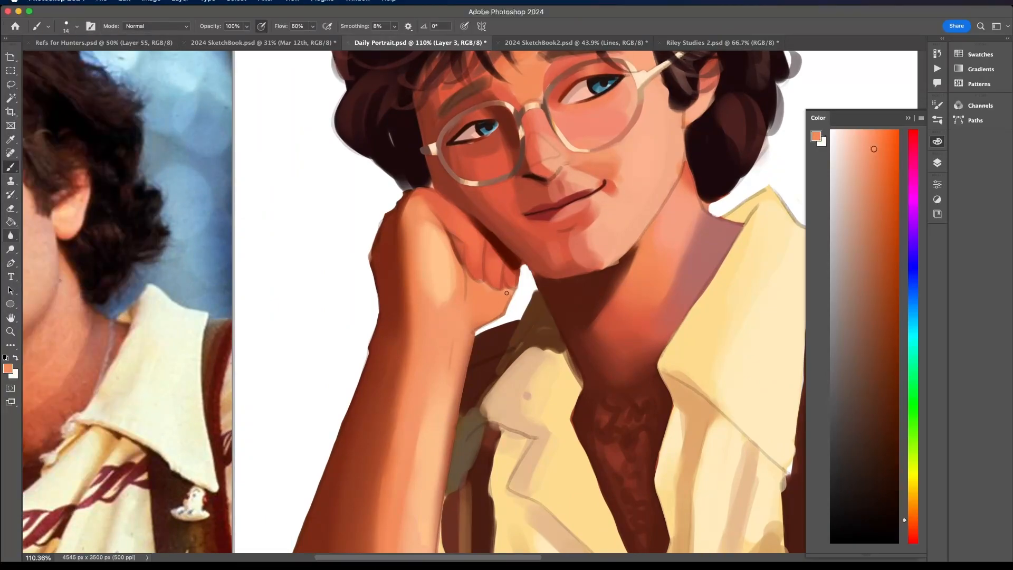
scroll(506, 293, up, 4)
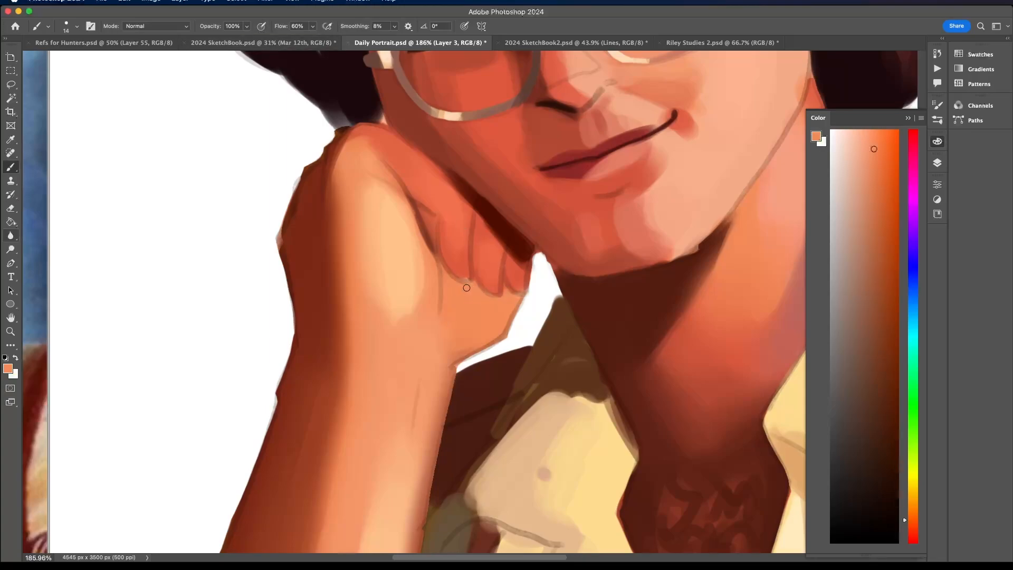
scroll(460, 273, down, 6)
scroll(460, 273, up, 3)
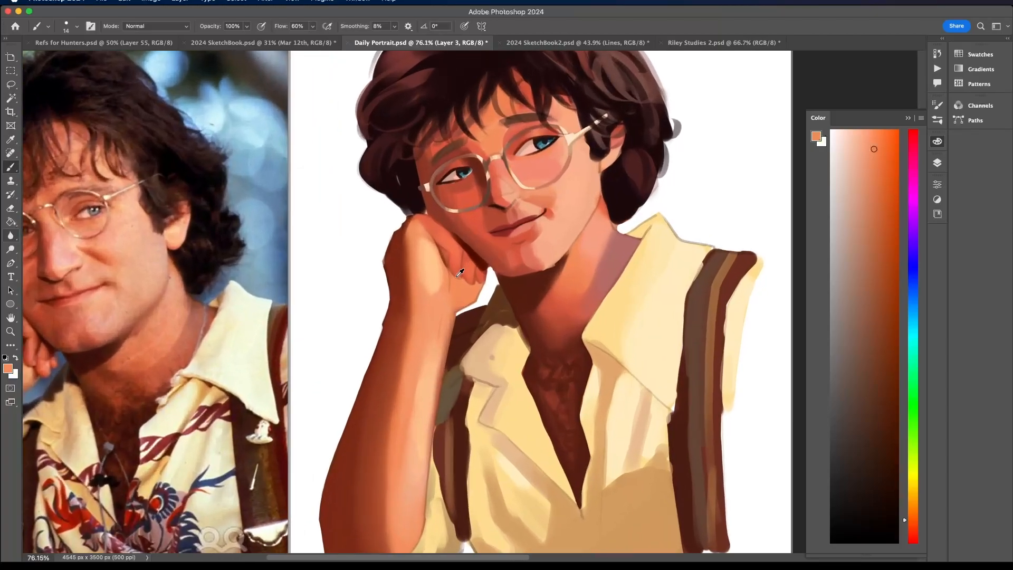
- Hide and reshow Layer 3 to check its content, and turn on the Layer 2 line work
click(938, 163)
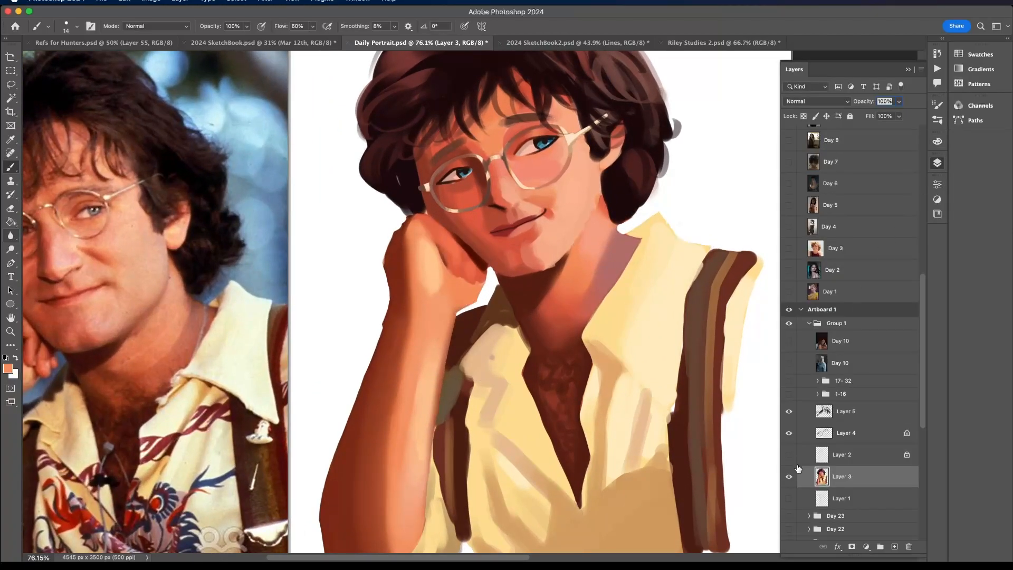
click(789, 477)
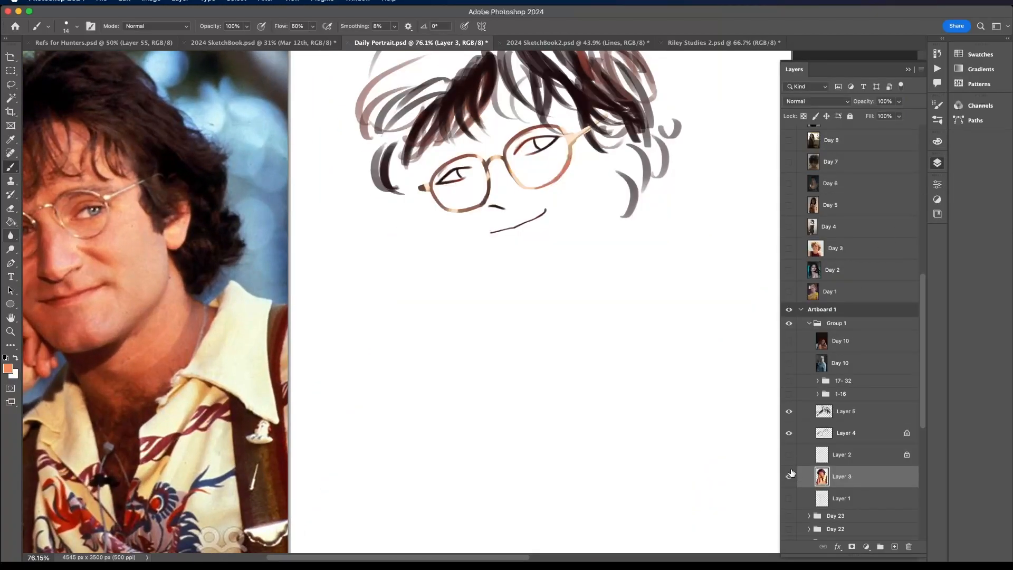
click(789, 476)
click(791, 455)
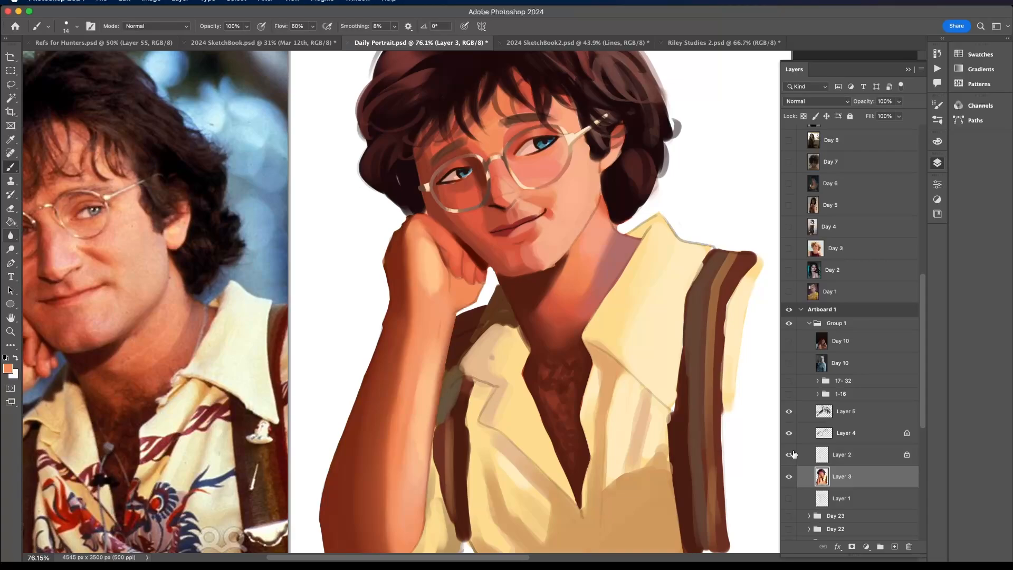
- Sample a dark red-brown and paint the shadow between the fingers and the cheek on Layer 3
alt+click(453, 264)
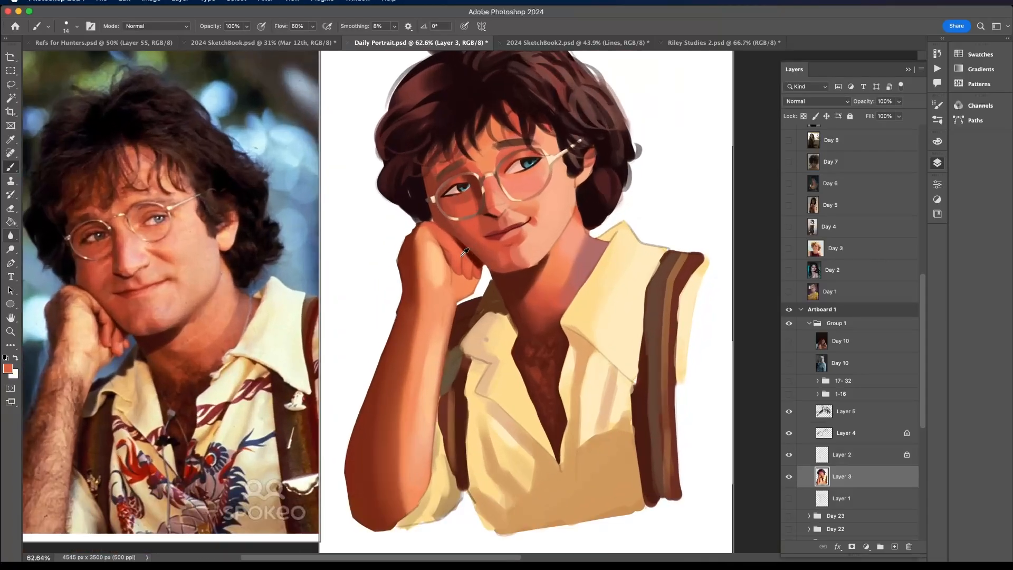
scroll(464, 257, up, 4)
alt+click(489, 257)
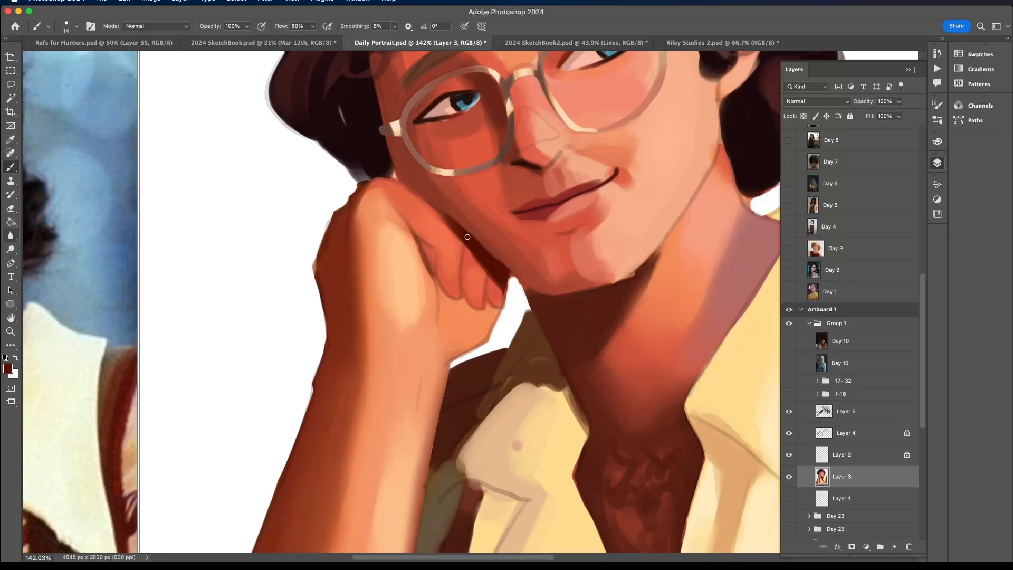
drag(468, 237, 433, 206)
scroll(408, 166, down, 8)
scroll(432, 169, up, 3)
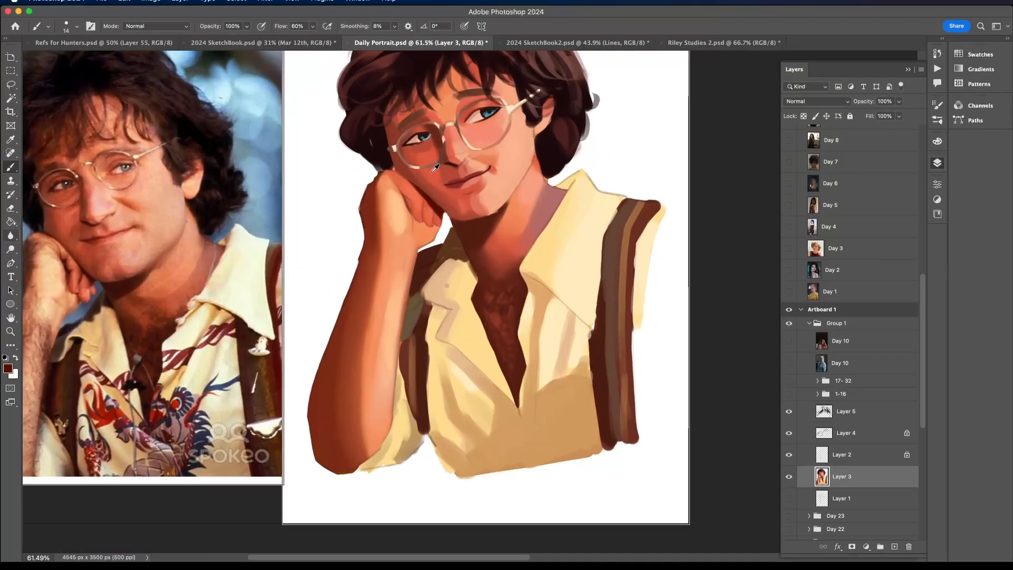
scroll(435, 180, up, 5)
mouse_move(432, 204)
mouse_down()
mouse_move(424, 243)
mouse_move(428, 229)
mouse_up()
scroll(441, 175, down, 8)
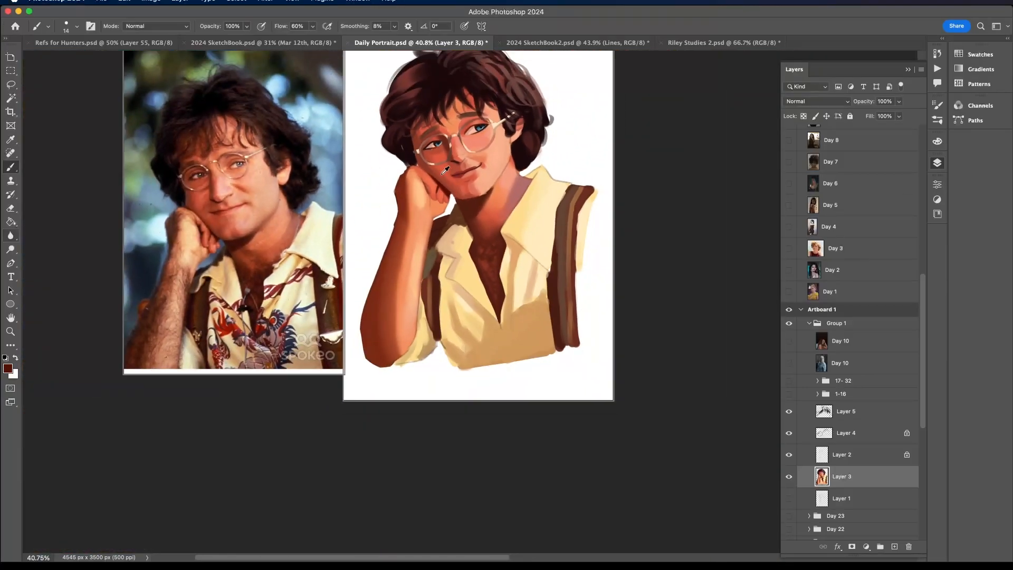
- Deepen the gaps between the curled fingers with dark red-brown and clean up the finger edges with sampled coral
scroll(453, 233, up, 9)
drag(455, 234, 444, 242)
alt+click(410, 227)
mouse_move(411, 211)
mouse_down()
mouse_move(403, 222)
mouse_move(394, 214)
mouse_move(397, 189)
mouse_up()
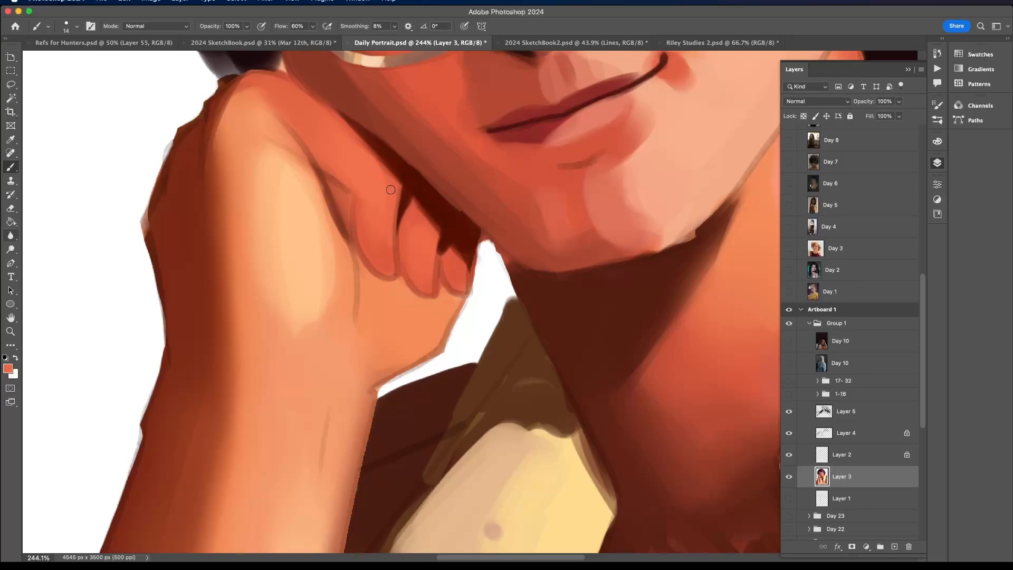
scroll(391, 189, up, 1)
scroll(348, 136, down, 10)
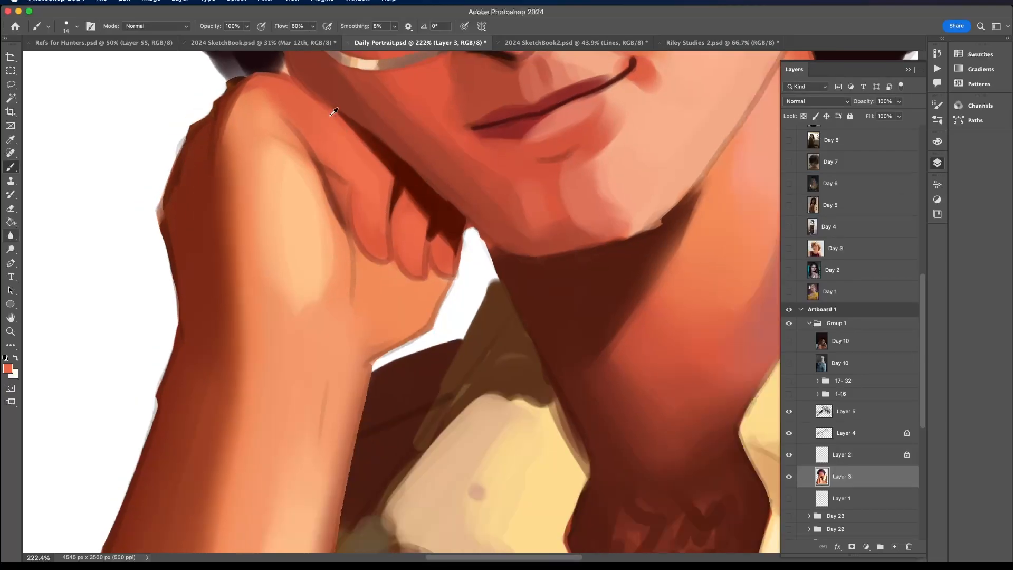
scroll(329, 115, left, 3)
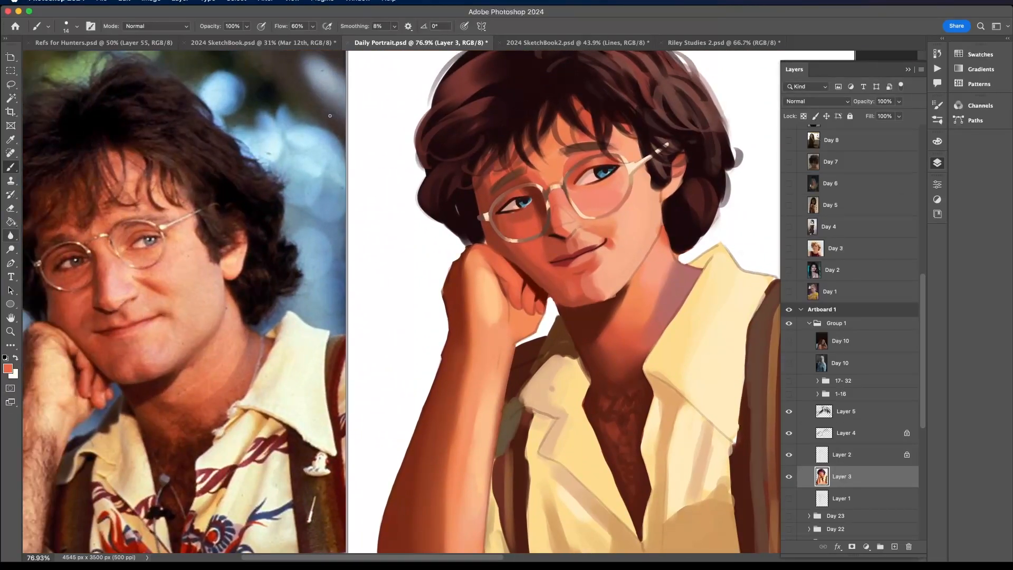
- Sample light peach and orange tones and add lighter accents along the top of the index finger
alt+click(500, 297)
scroll(497, 262, up, 2)
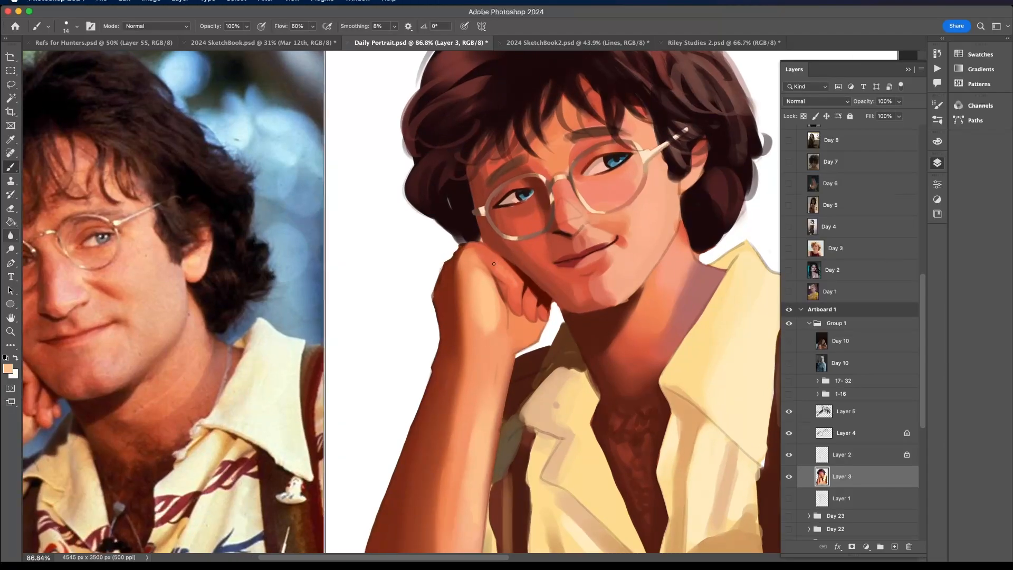
alt+click(501, 270)
scroll(497, 263, down, 4)
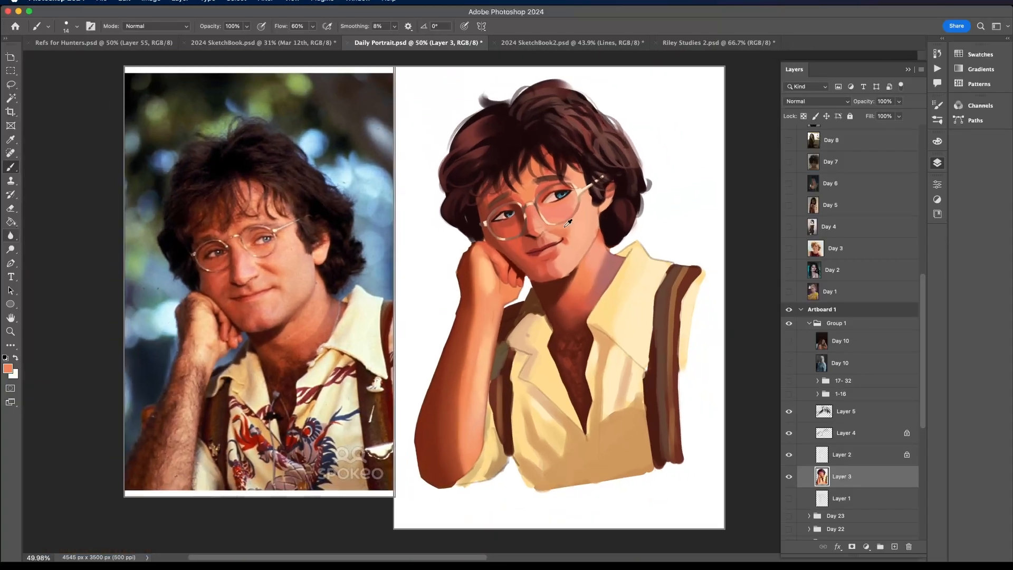
scroll(466, 285, up, 5)
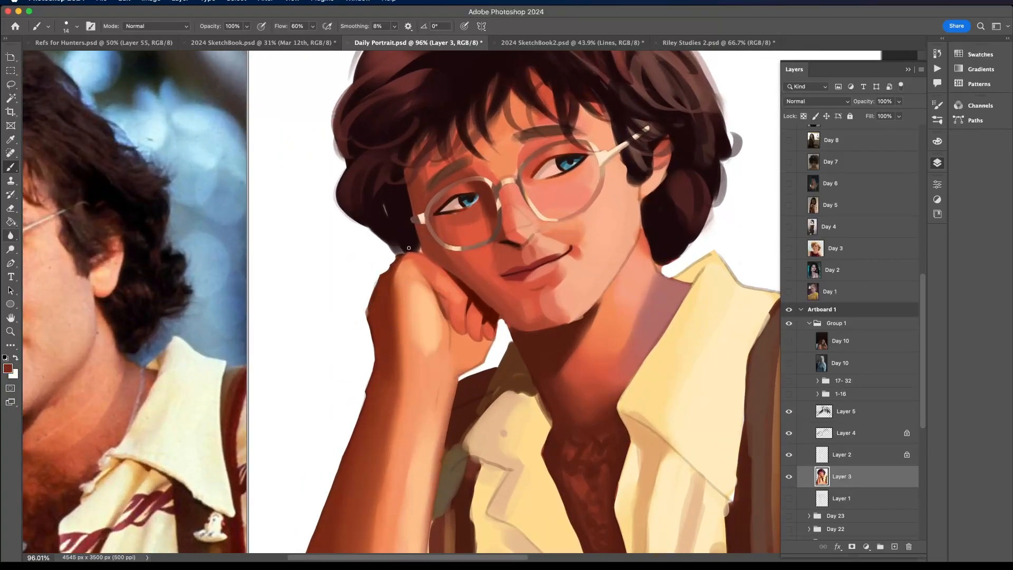
scroll(436, 263, down, 4)
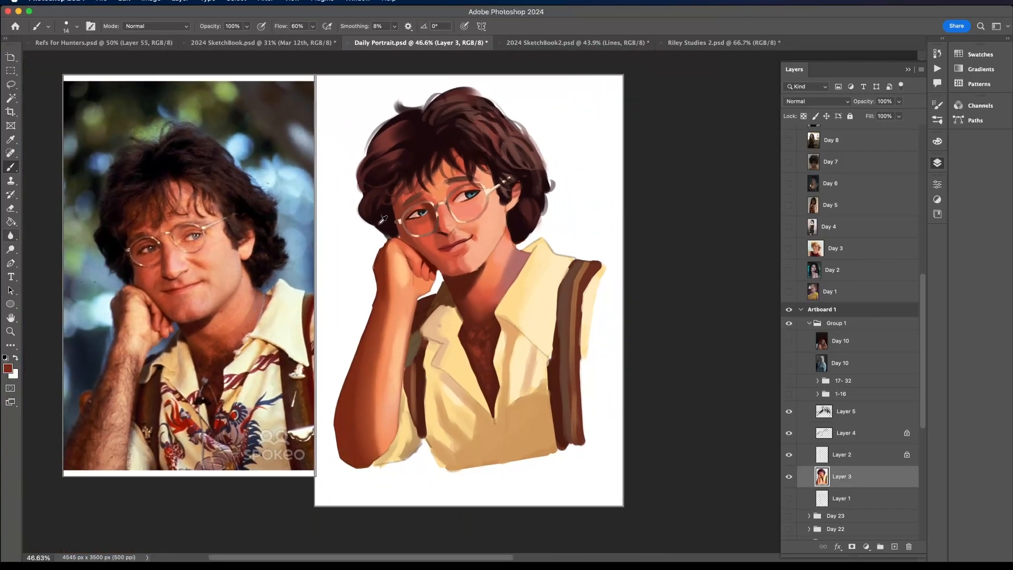
- Sample a dark red-brown and paint the shadow beneath the index finger where it meets the palm
scroll(465, 285, up, 6)
alt+click(478, 297)
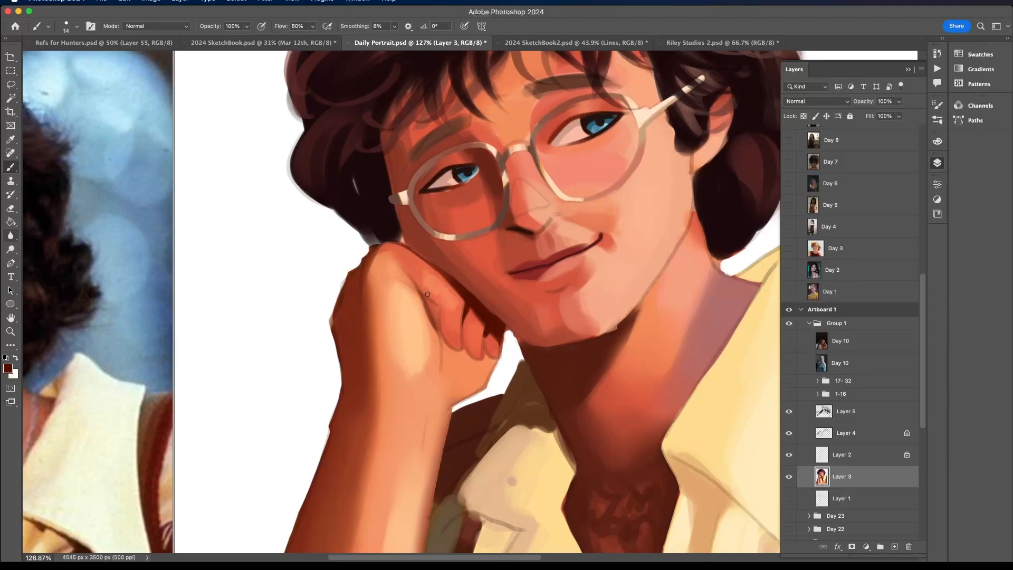
mouse_move(430, 302)
mouse_down()
mouse_move(438, 329)
mouse_move(433, 321)
mouse_up()
scroll(450, 349, down, 4)
scroll(438, 296, up, 5)
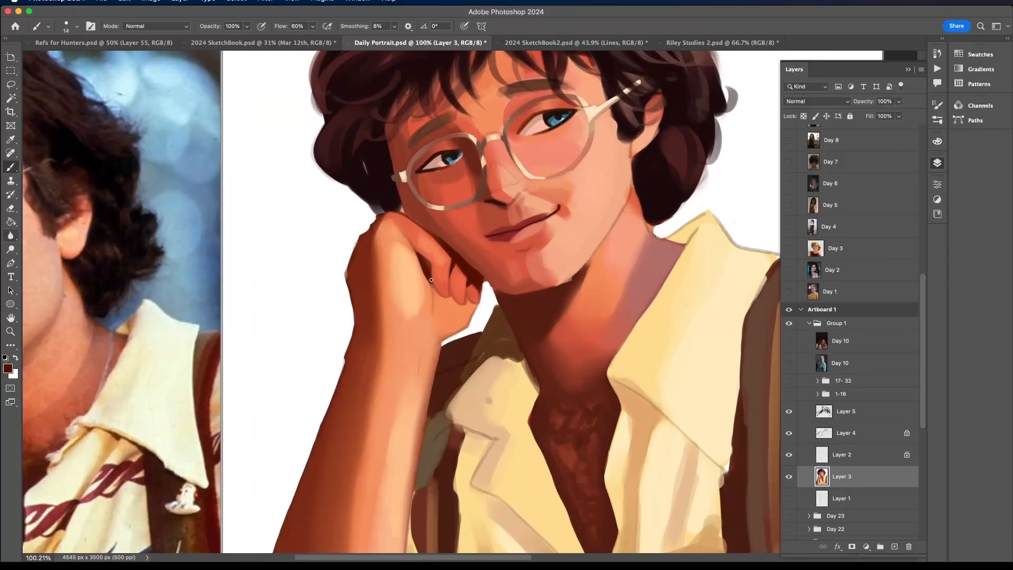
scroll(434, 302, down, 4)
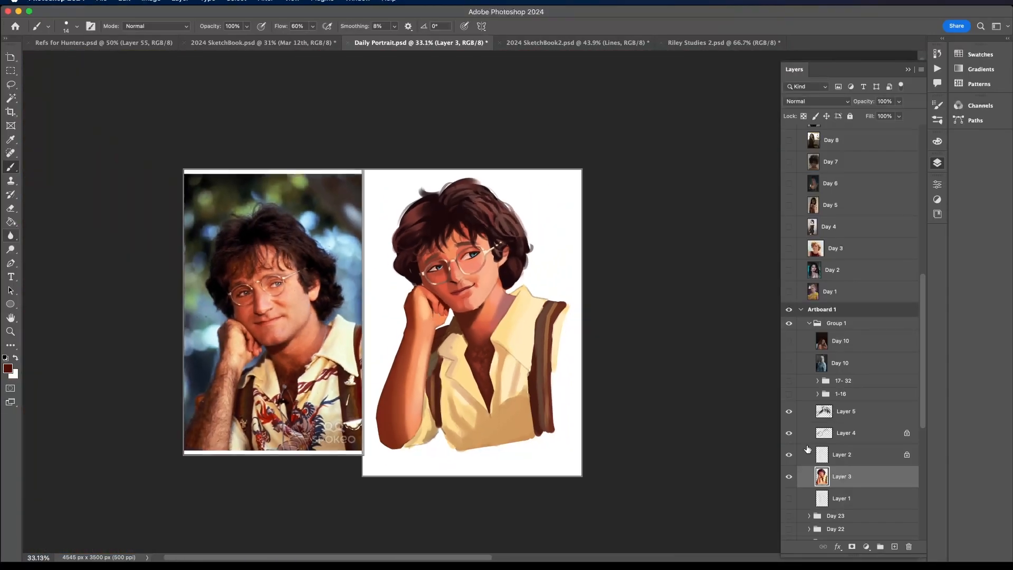
- Check the hand without the Layer 2 line work and paint a reddish-brown shadow on Layer 3 across the palm below the fingertips
click(790, 455)
click(800, 458)
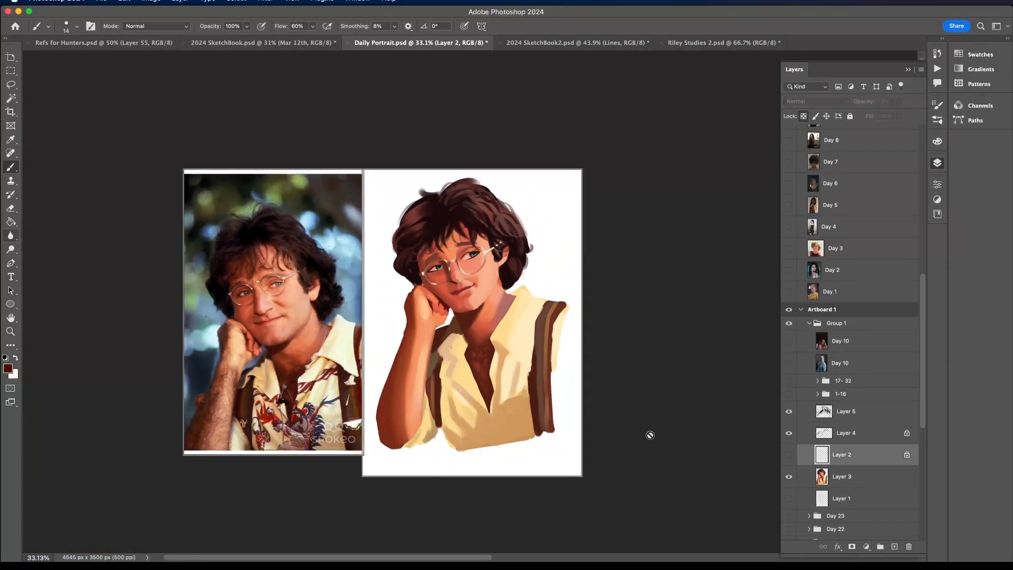
alt+click(407, 367)
scroll(446, 314, up, 7)
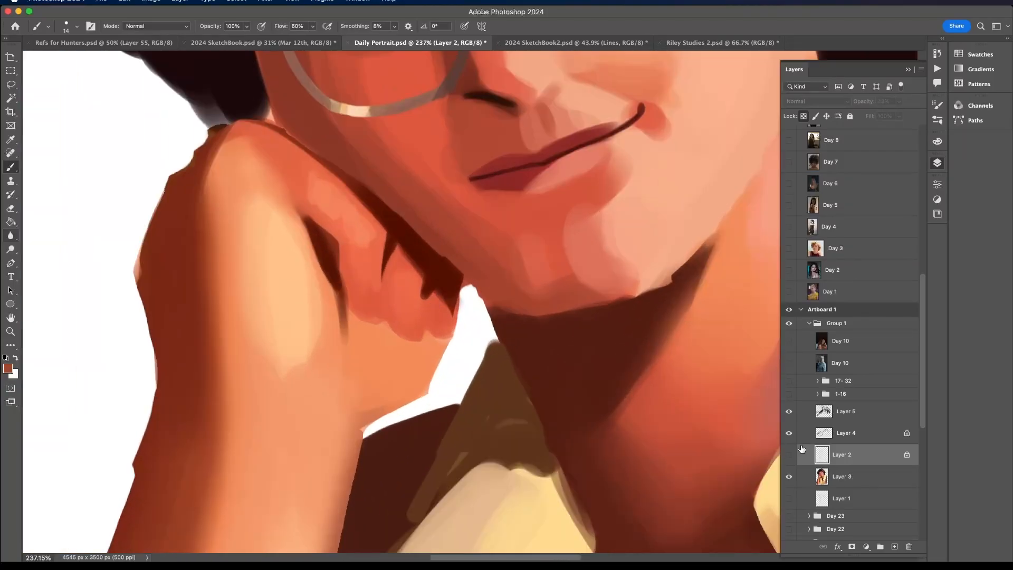
click(789, 455)
click(831, 478)
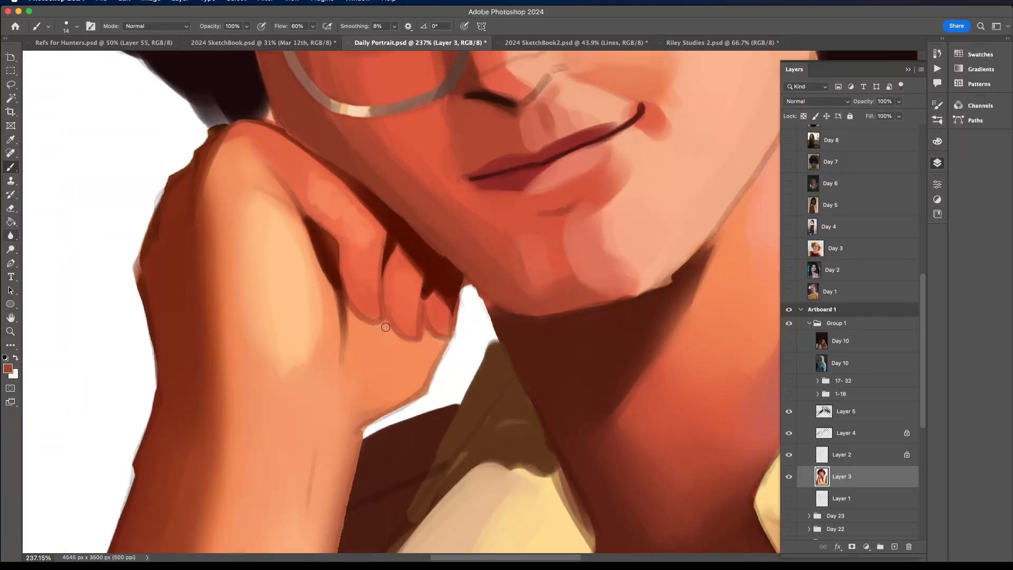
mouse_move(389, 325)
mouse_down()
mouse_move(416, 388)
mouse_move(388, 329)
mouse_move(428, 347)
mouse_move(423, 323)
mouse_move(456, 343)
mouse_move(428, 334)
mouse_move(423, 368)
mouse_move(412, 368)
mouse_move(426, 372)
mouse_move(440, 347)
mouse_move(418, 356)
mouse_move(388, 332)
mouse_move(429, 348)
mouse_up()
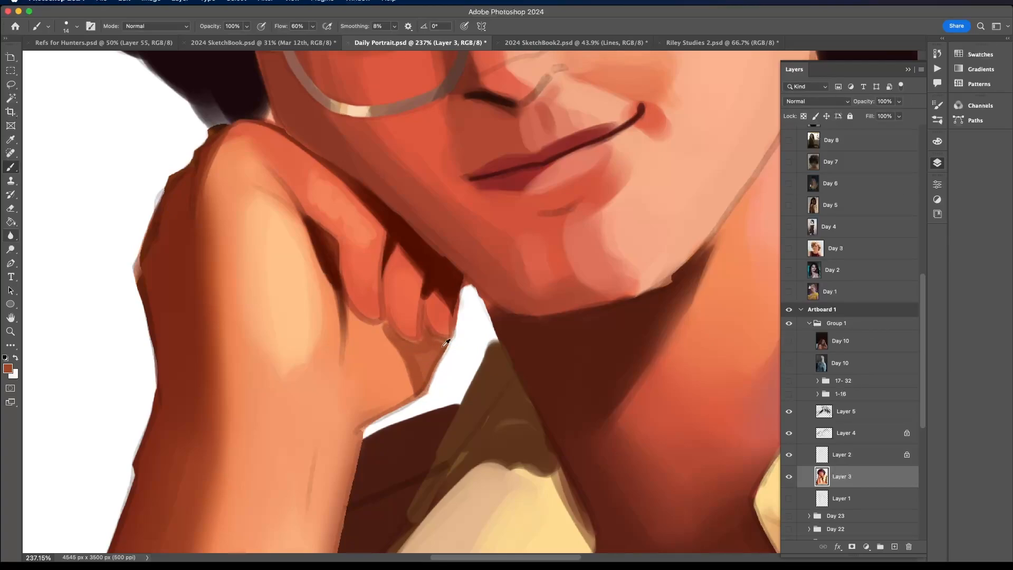
scroll(446, 343, down, 5)
- Hide the Layer 2 line work and return to Layer 3 for painting
click(804, 457)
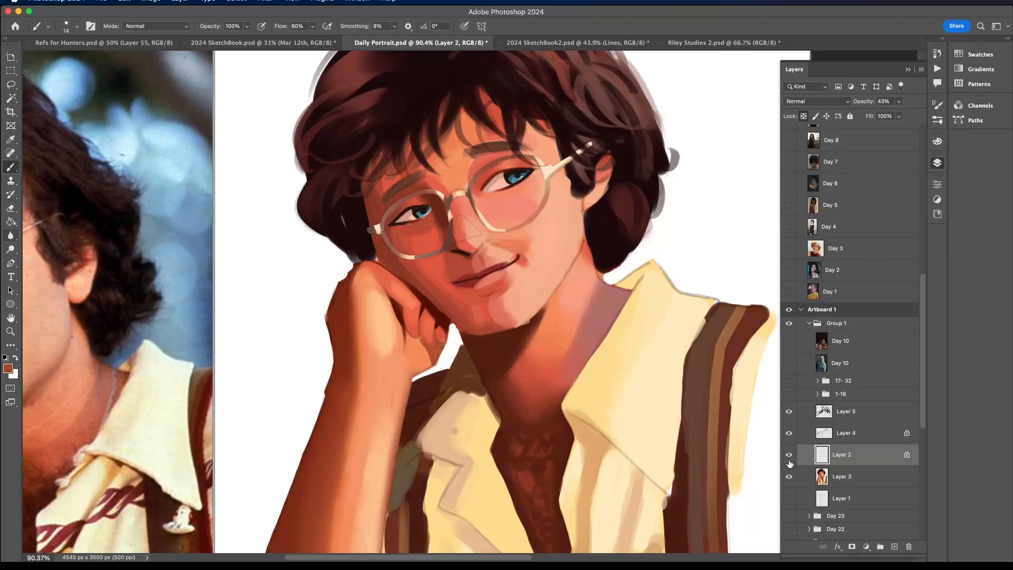
click(789, 454)
click(820, 477)
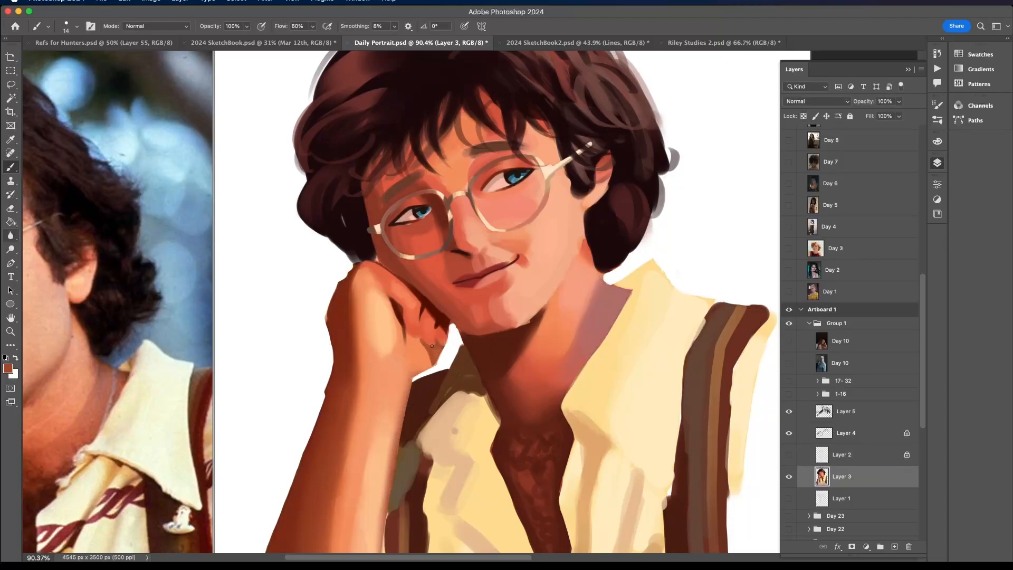
- Paint over the edges of the curled fingers and rework the palm shadow beneath them with sampled reddish-brown
scroll(426, 346, up, 4)
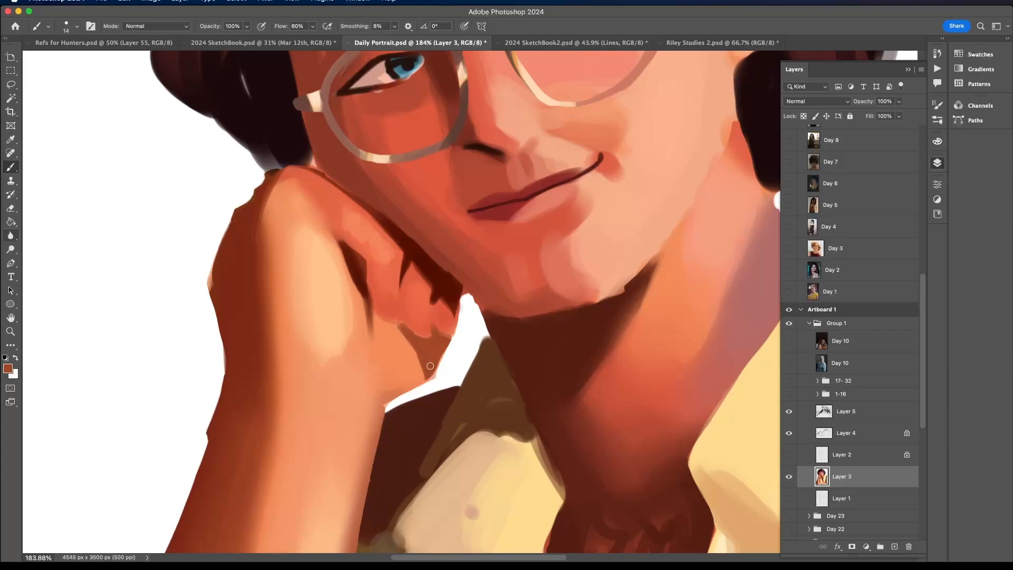
alt+click(394, 311)
drag(408, 304, 415, 331)
alt+click(442, 338)
alt+click(429, 360)
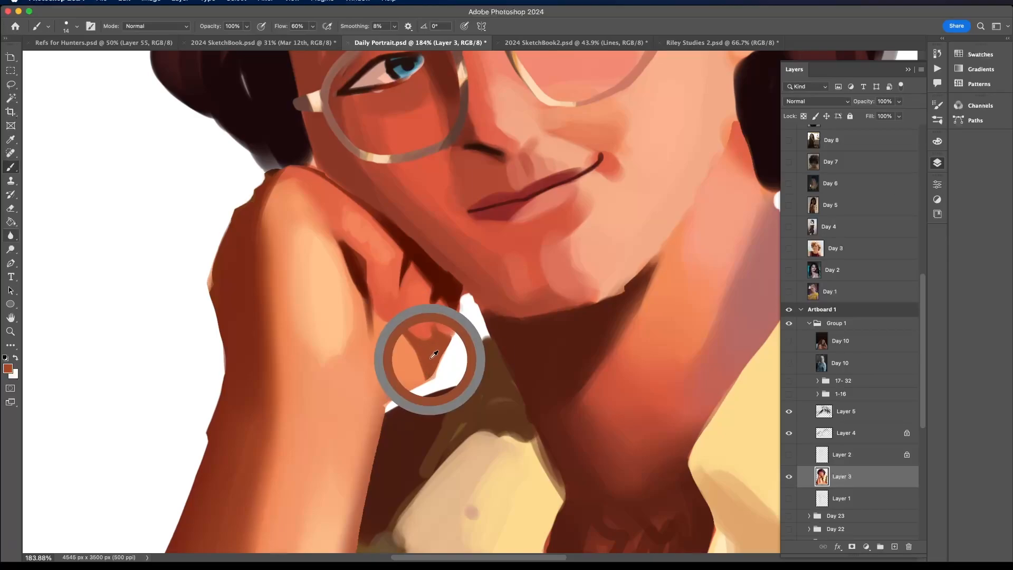
scroll(431, 360, down, 10)
scroll(434, 360, up, 6)
scroll(434, 359, up, 4)
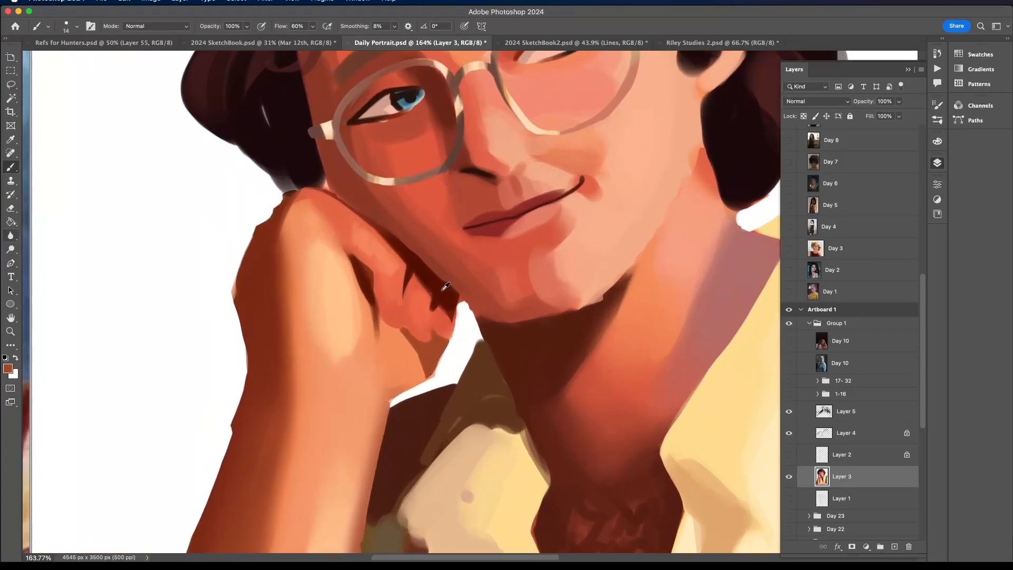
- Sample a dark red-brown and deepen the shadow directly below the curled fingertips, blending it into the palm
alt+click(435, 341)
drag(427, 348, 434, 368)
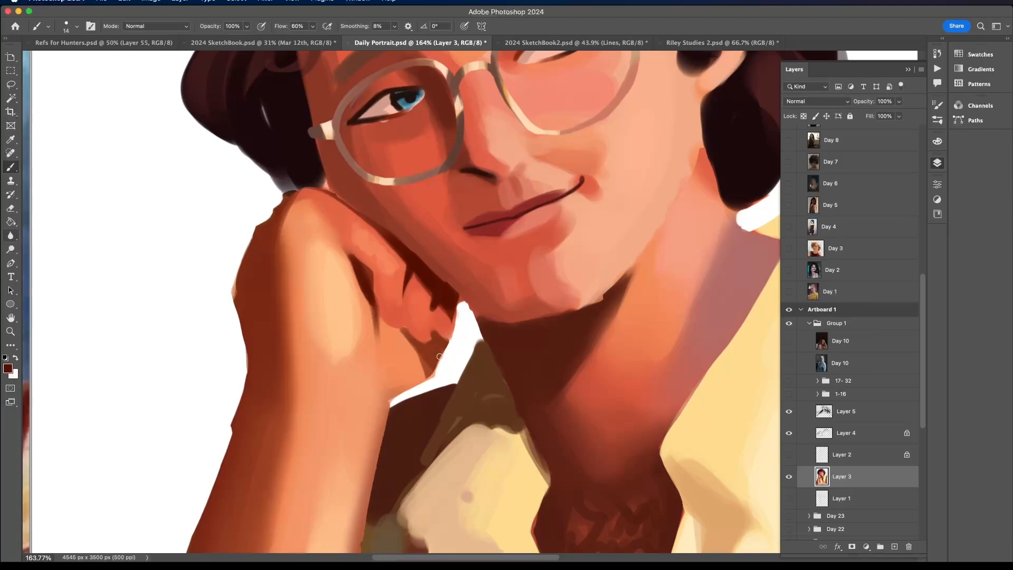
scroll(429, 350, down, 9)
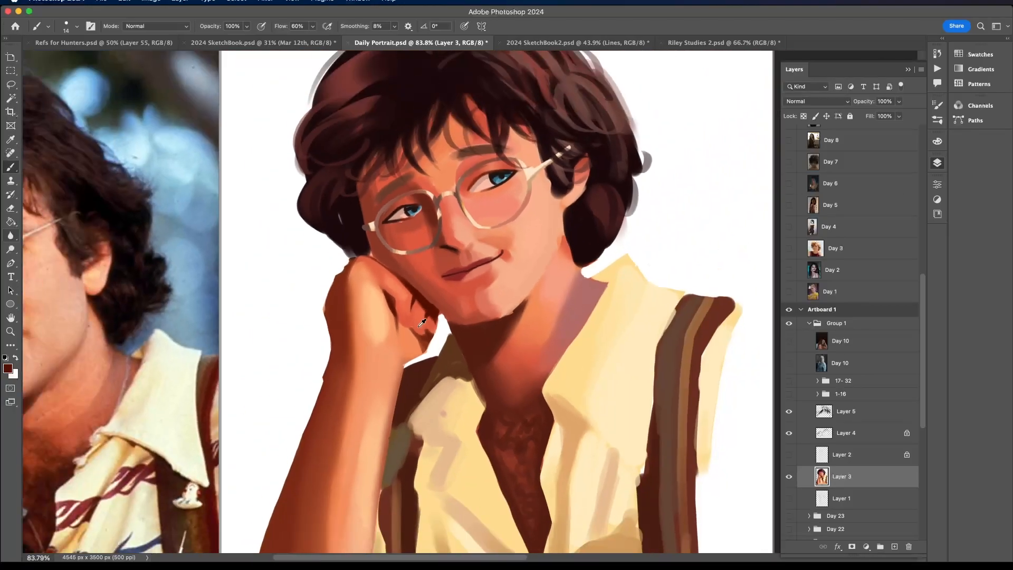
scroll(425, 353, up, 11)
alt+click(422, 355)
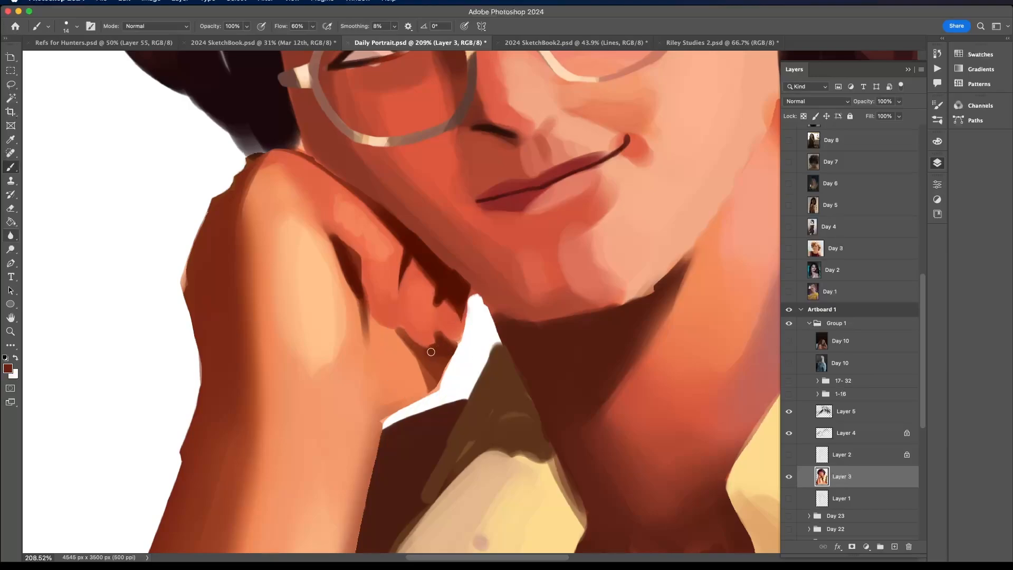
alt+click(430, 355)
scroll(435, 373, down, 8)
scroll(465, 353, up, 6)
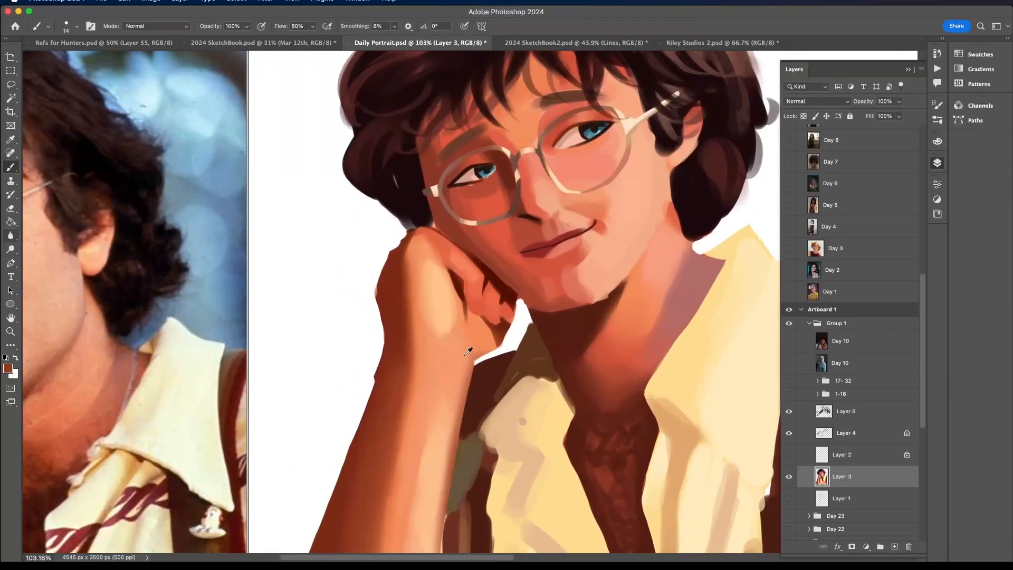
- Show the colour picker and touch up the palm edge and top knuckle with sampled orange and light peach
click(937, 141)
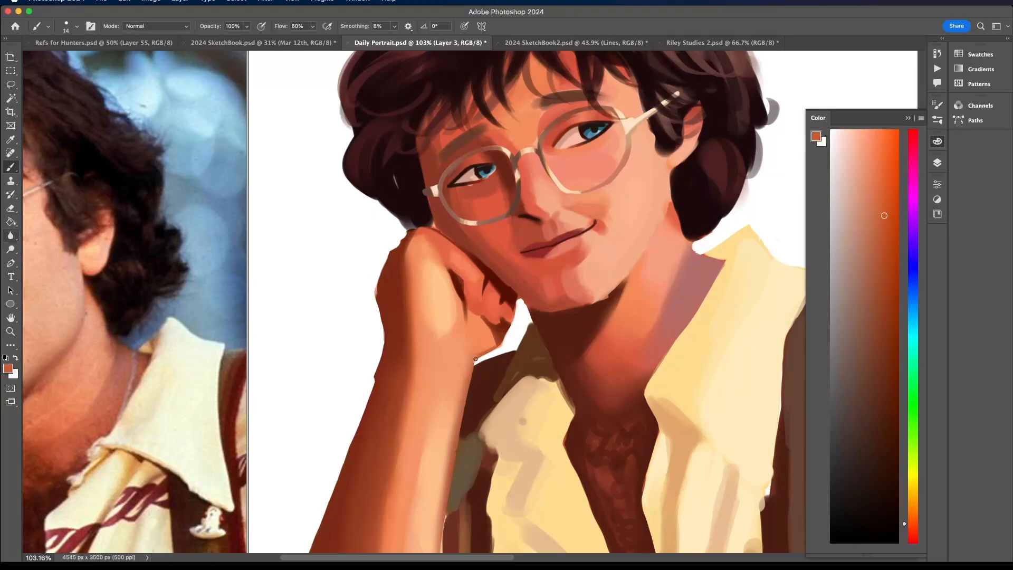
scroll(460, 432, down, 6)
scroll(460, 432, up, 4)
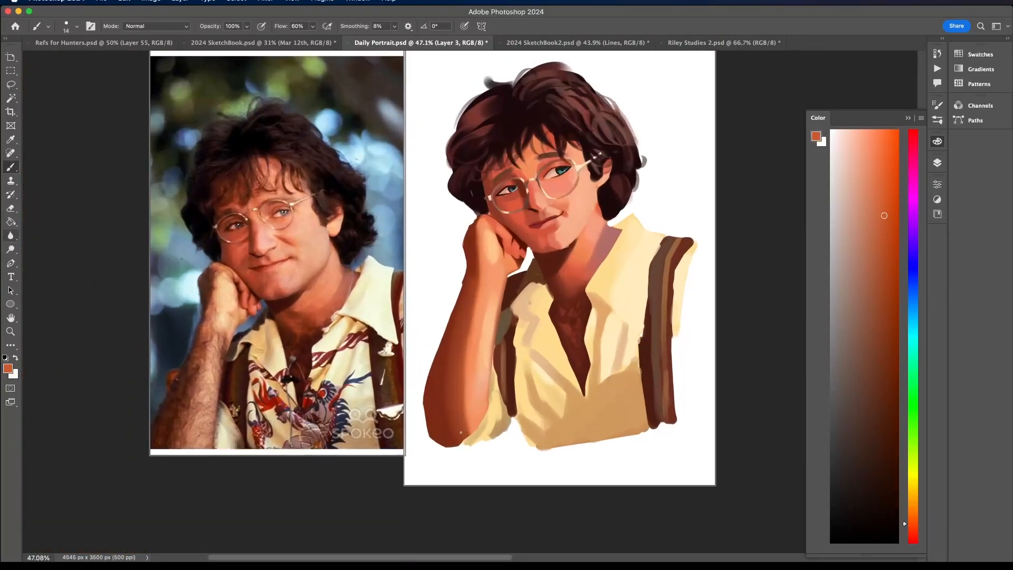
scroll(481, 235, up, 4)
alt+click(482, 232)
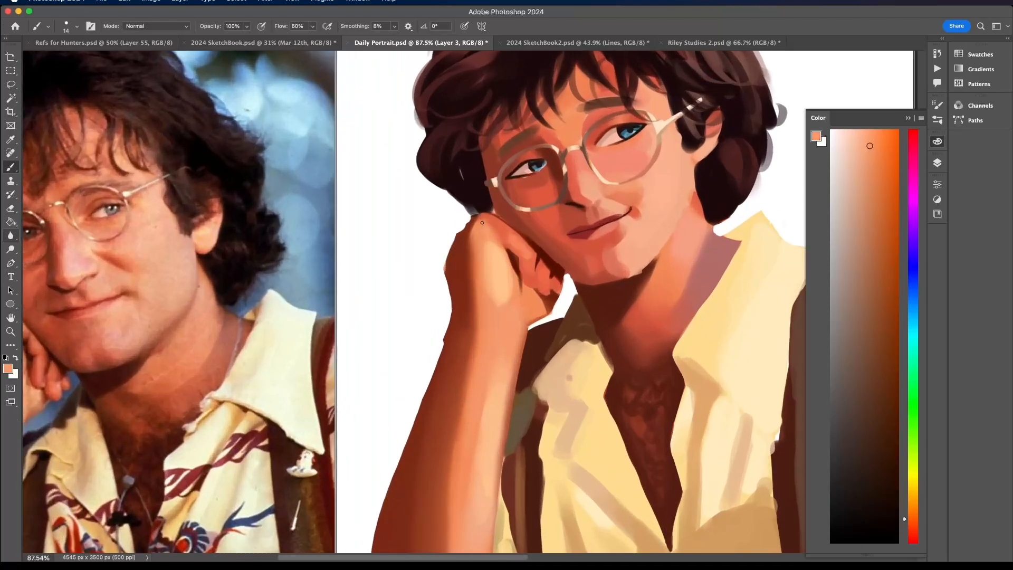
scroll(484, 224, down, 2)
scroll(486, 219, up, 2)
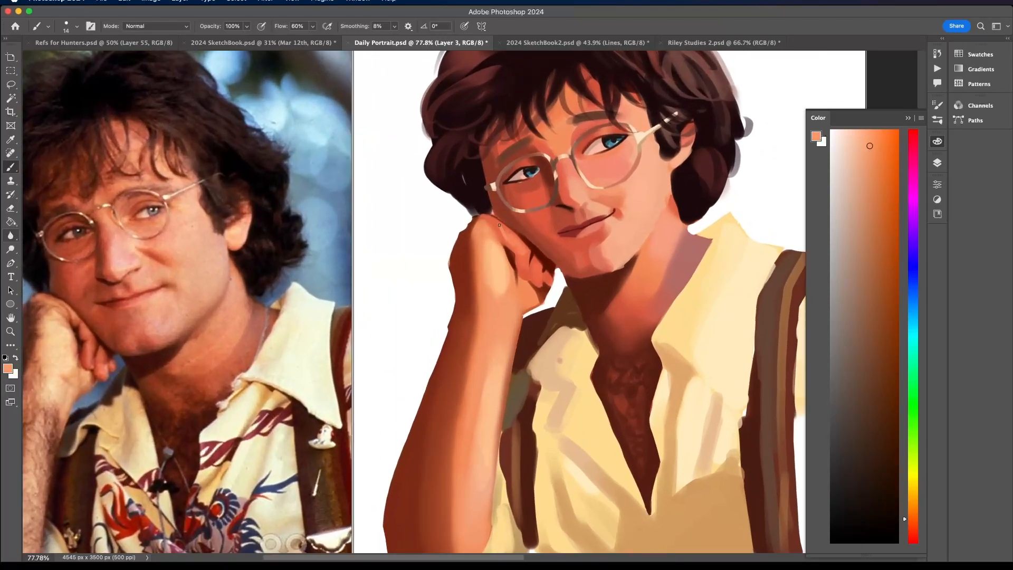
- Sample coral from the fingers and refine the lower part of the index finger where it meets the palm
scroll(510, 228, down, 5)
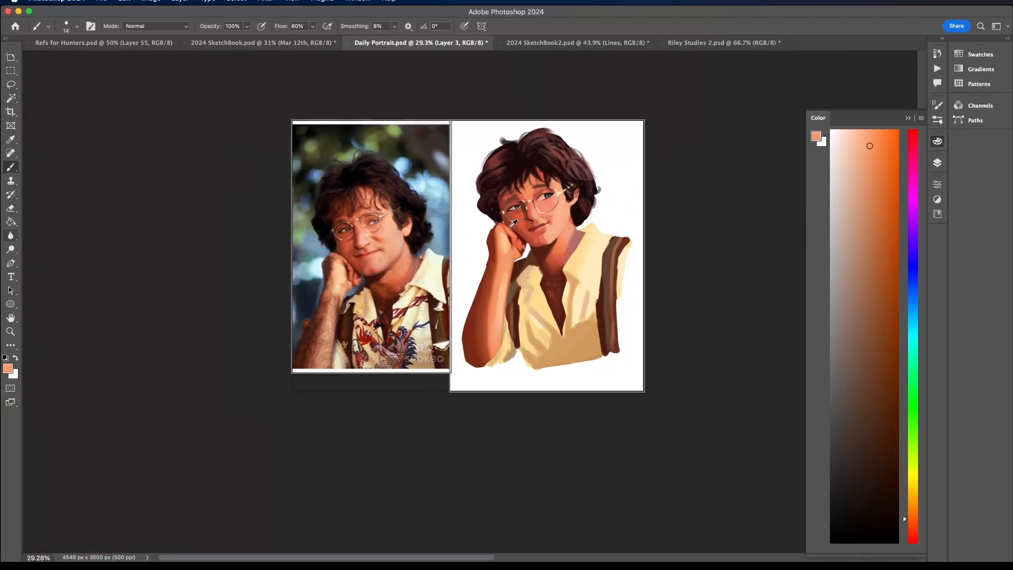
scroll(529, 278, up, 6)
alt+click(526, 281)
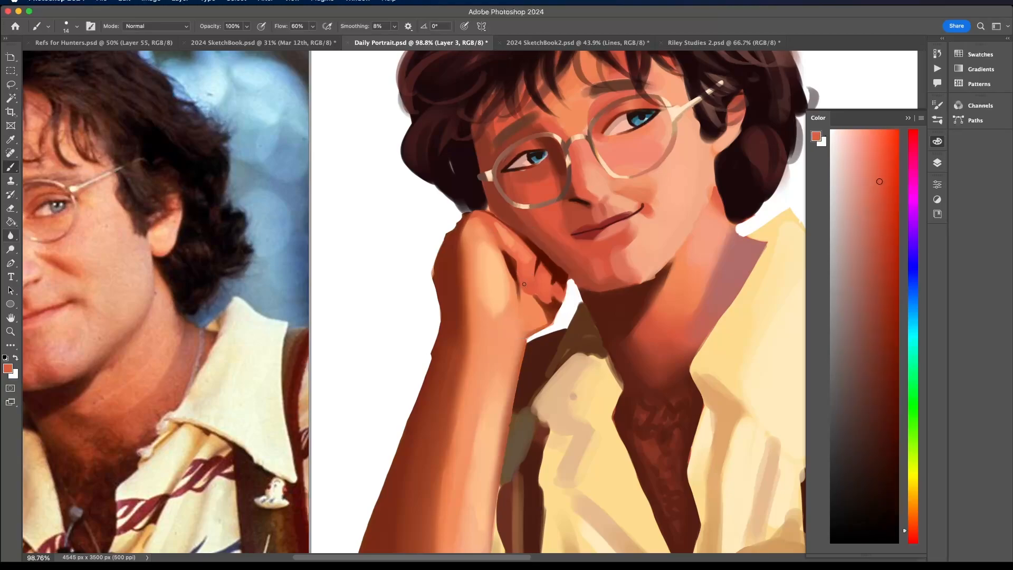
scroll(519, 243, down, 3)
scroll(521, 263, up, 3)
alt+click(523, 280)
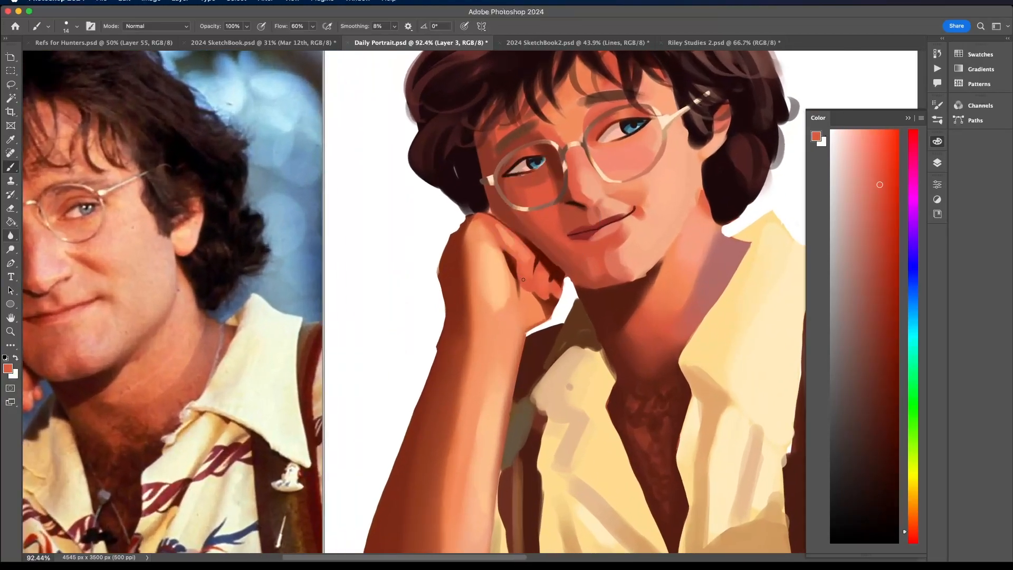
alt+click(539, 238)
- Switch to the air brush 2.0 preset at 14 px and softly shade the index finger with sampled coral and darker red
scroll(527, 288, down, 4)
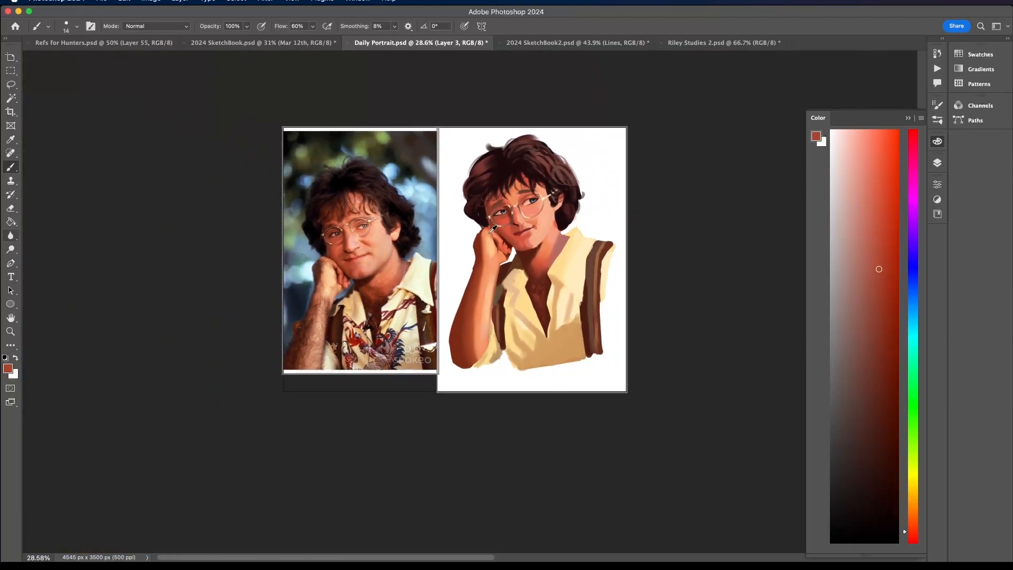
scroll(471, 314, up, 5)
alt+click(464, 326)
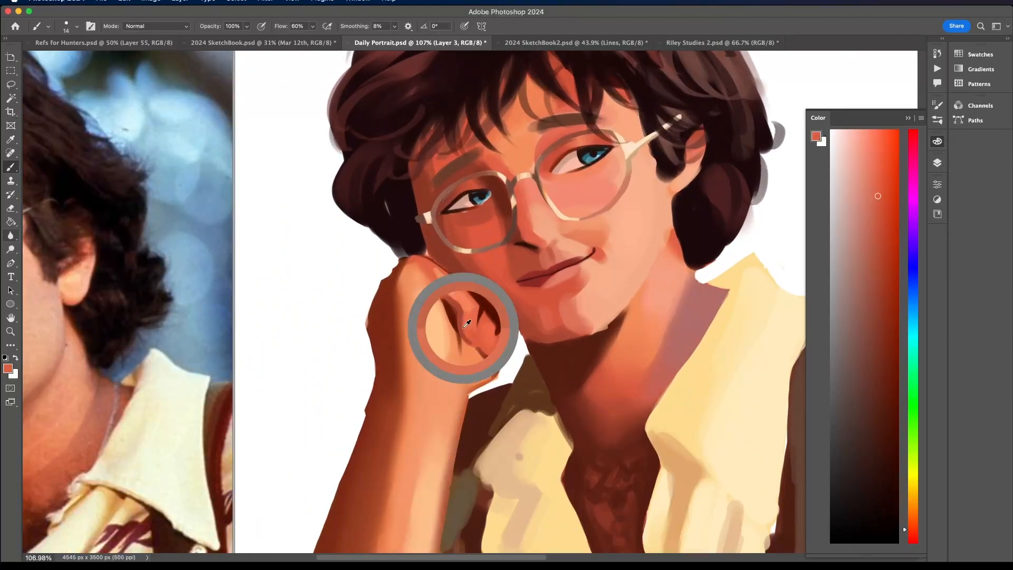
click(77, 26)
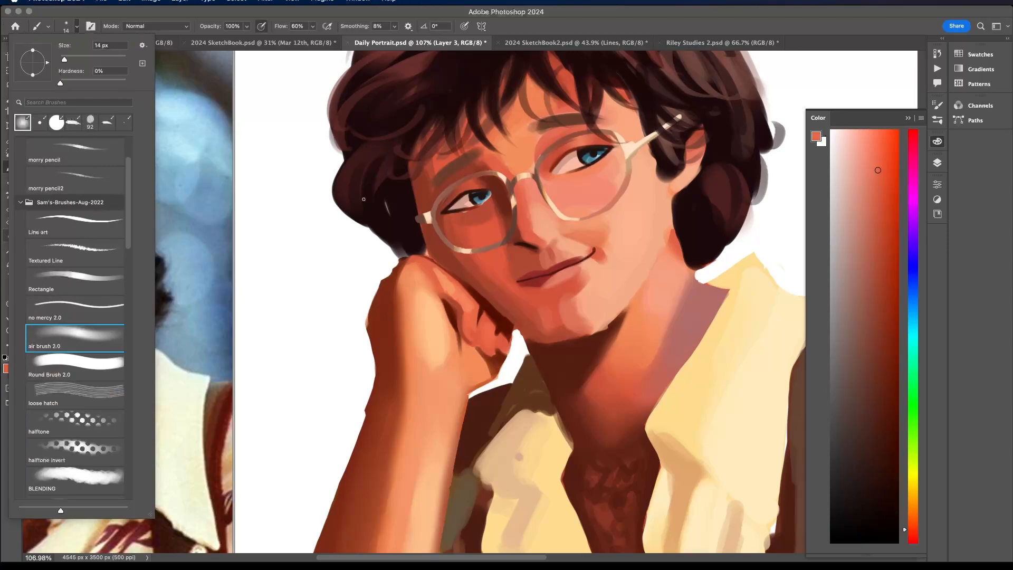
alt+click(463, 317)
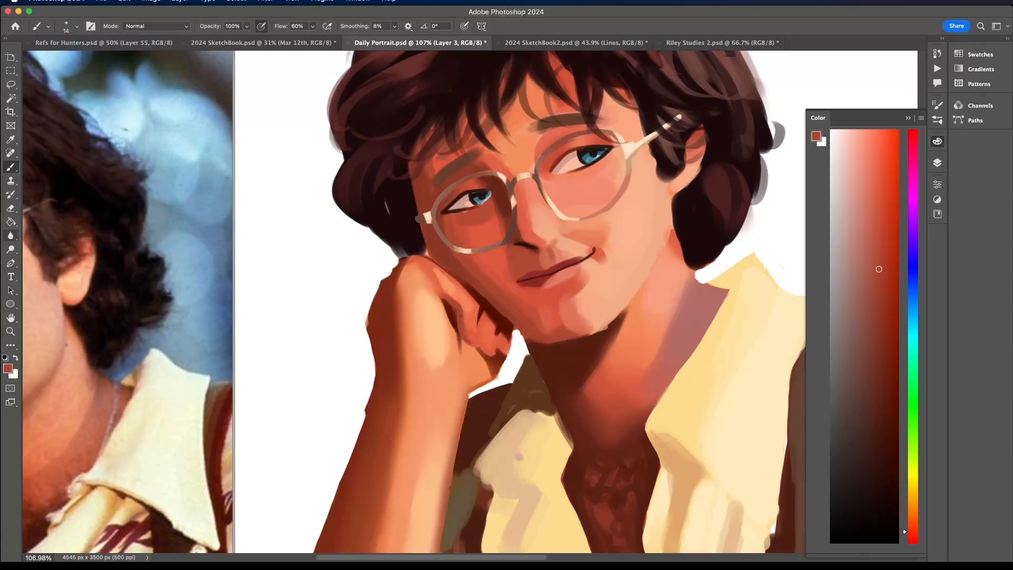
scroll(443, 288, down, 10)
scroll(443, 286, up, 10)
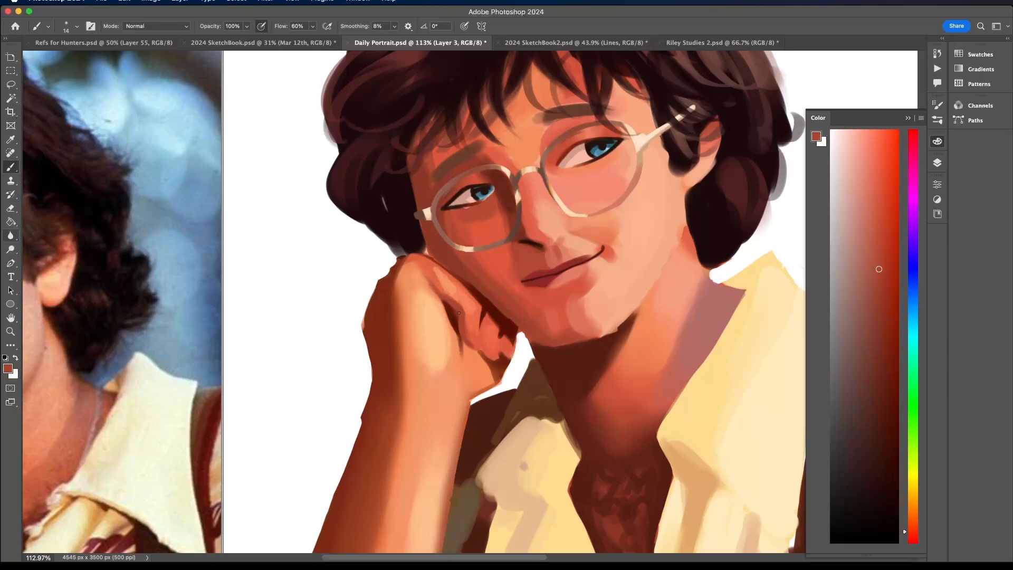
scroll(457, 305, down, 10)
scroll(444, 285, up, 10)
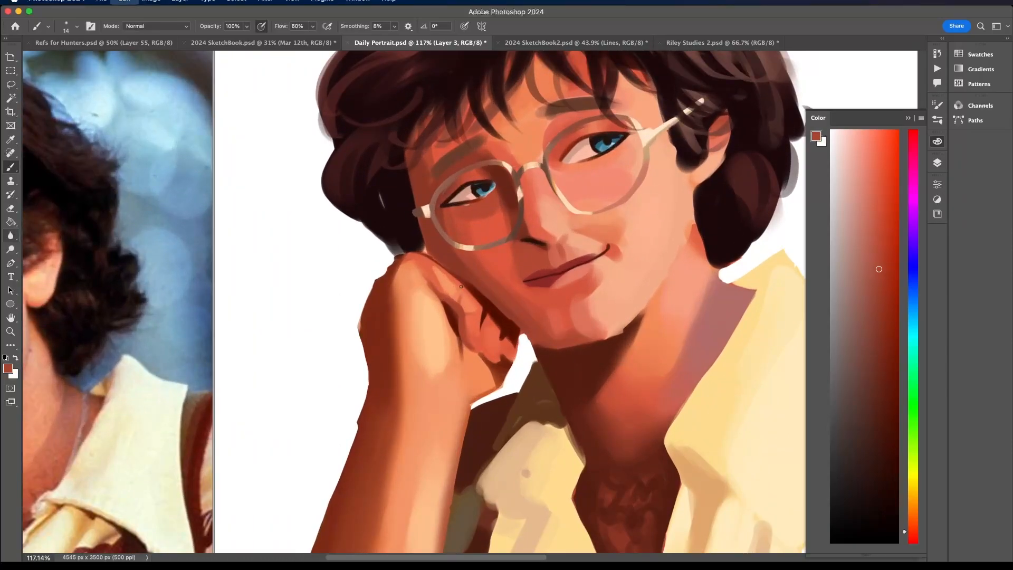
- Sample a dark red-brown and sharpen the shadow between the index finger and the palm
scroll(445, 303, down, 1)
alt+click(445, 303)
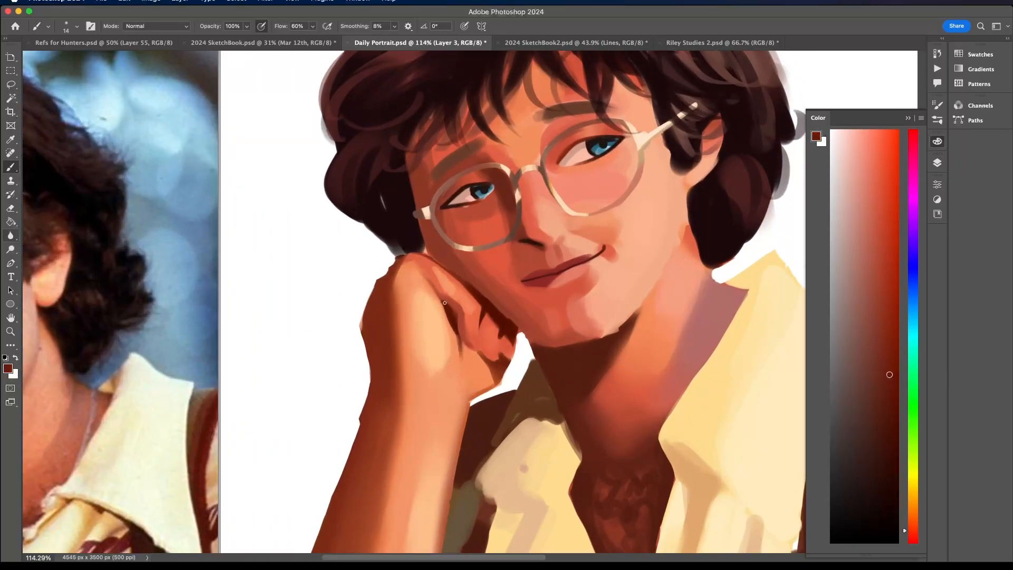
alt+click(451, 306)
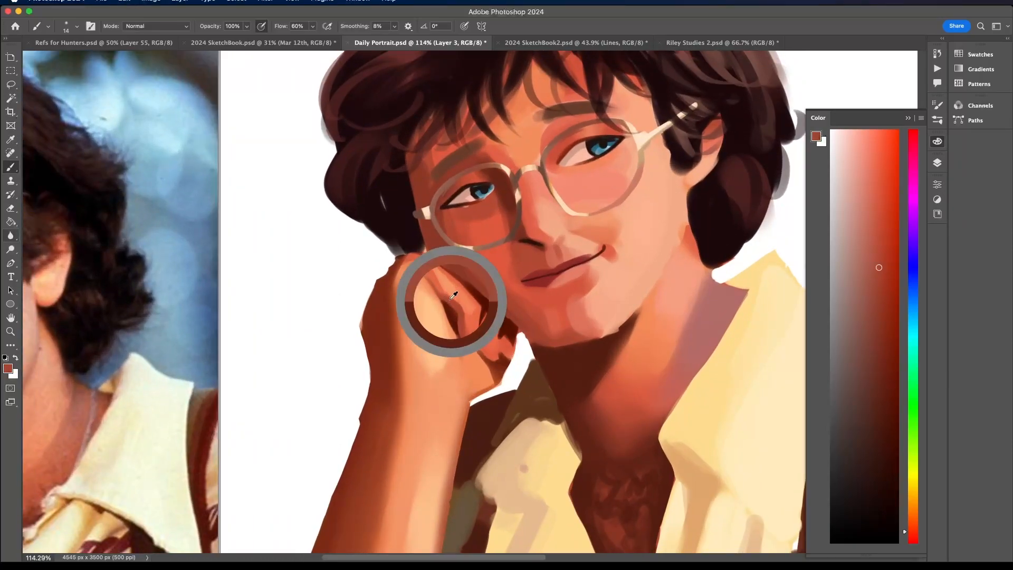
alt+click(478, 344)
scroll(463, 306, down, 8)
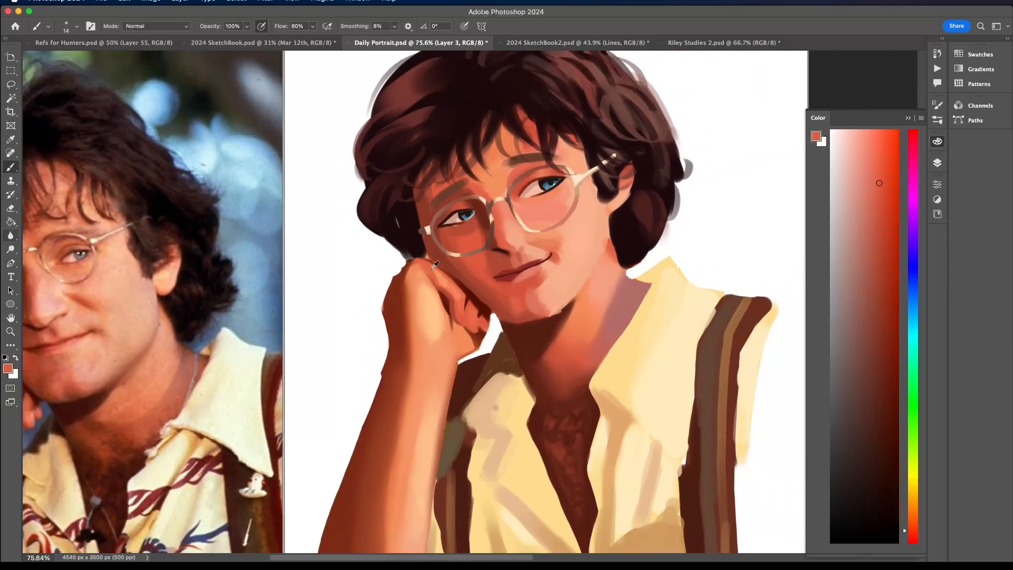
- Enlarge the airbrush to 38 px and smooth the index finger's shading with sampled coral tones
scroll(460, 300, up, 8)
click(65, 26)
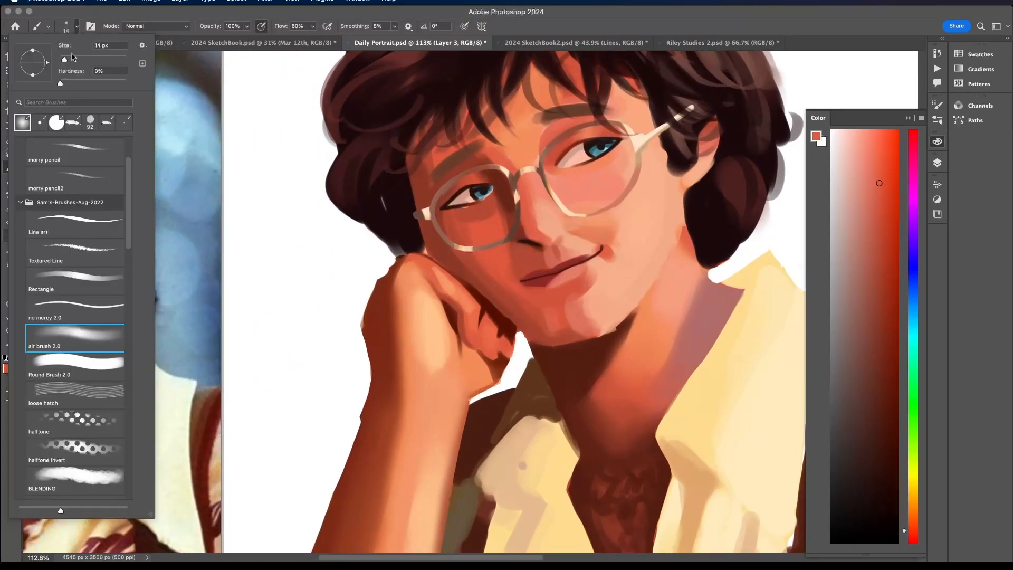
drag(70, 57, 73, 58)
alt+click(471, 319)
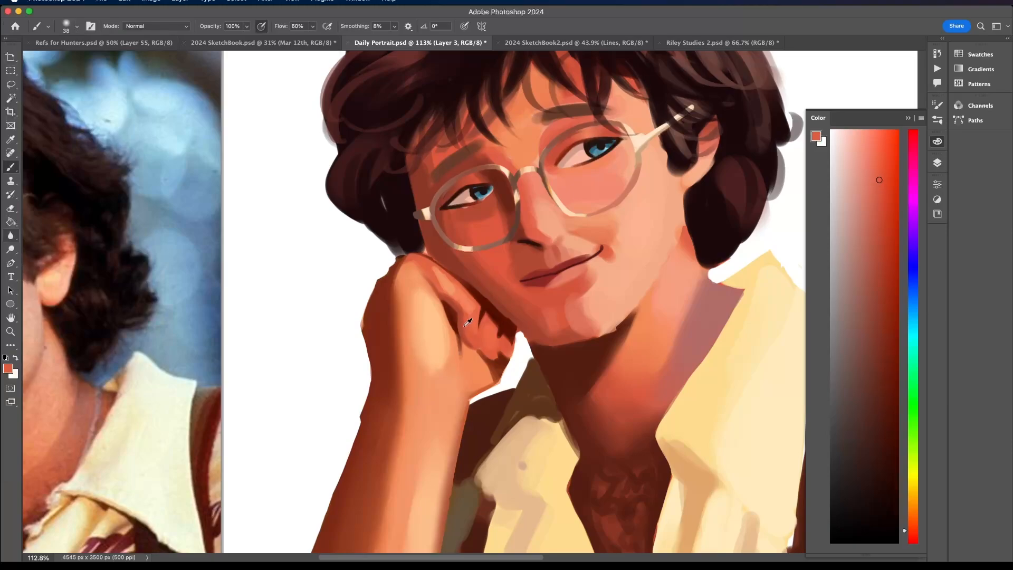
alt+click(467, 321)
drag(463, 306, 440, 284)
alt+click(473, 339)
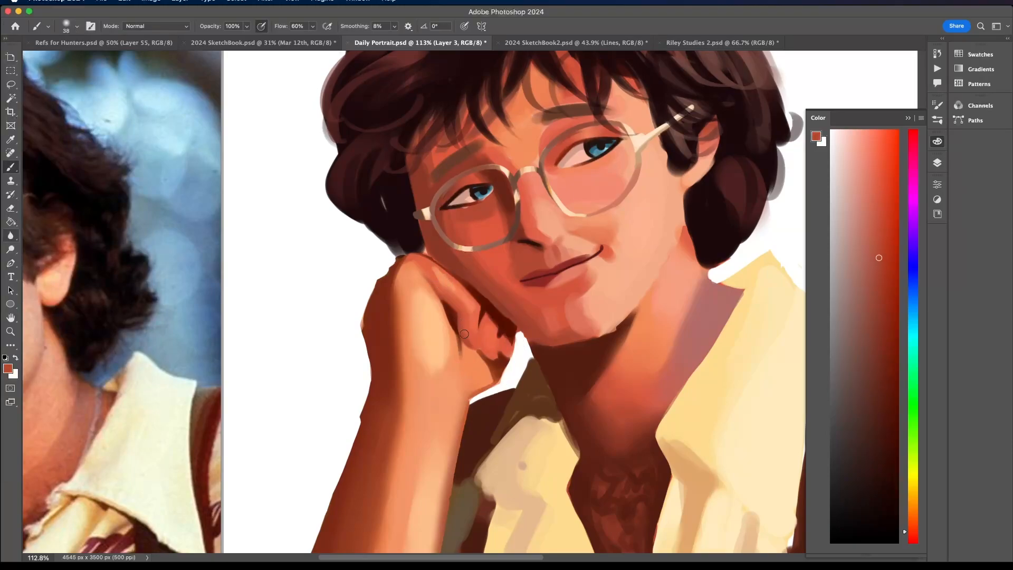
- Blend coral over the index finger near the top knuckle and sample a deeper red from its underside
scroll(443, 296, down, 8)
scroll(430, 259, up, 7)
scroll(430, 259, up, 1)
alt+click(437, 271)
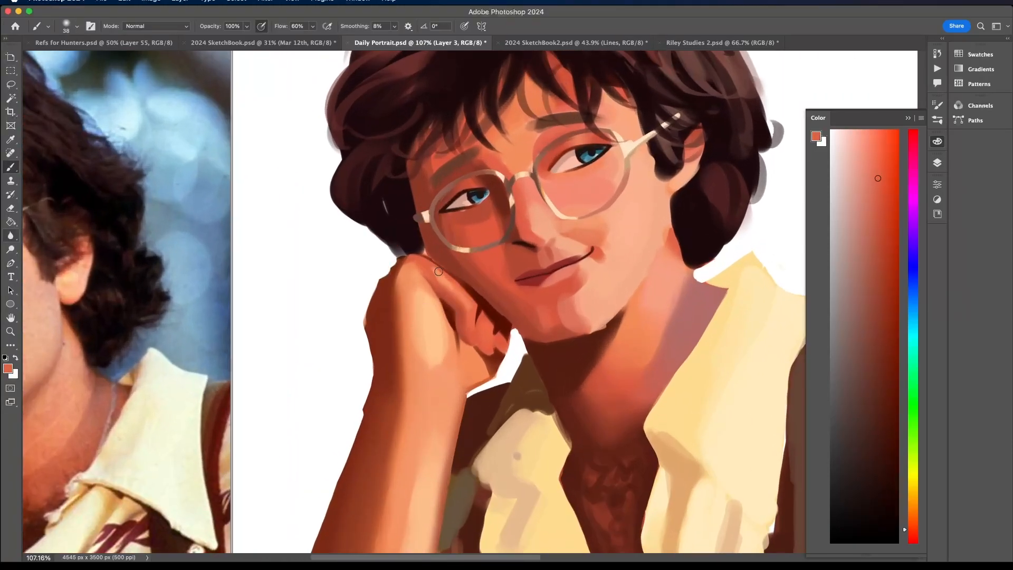
mouse_move(438, 276)
mouse_down()
mouse_move(469, 315)
mouse_move(434, 272)
mouse_up()
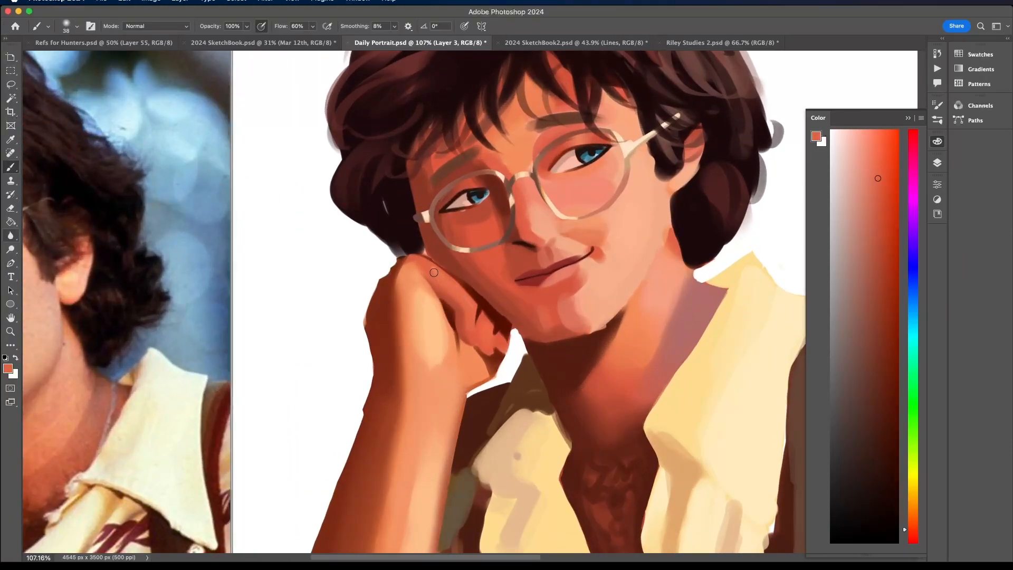
alt+click(457, 307)
- Reduce the airbrush to 22 px and shade the boundary between the index and middle fingers with deeper red
scroll(457, 305, up, 3)
click(70, 27)
drag(74, 59, 66, 59)
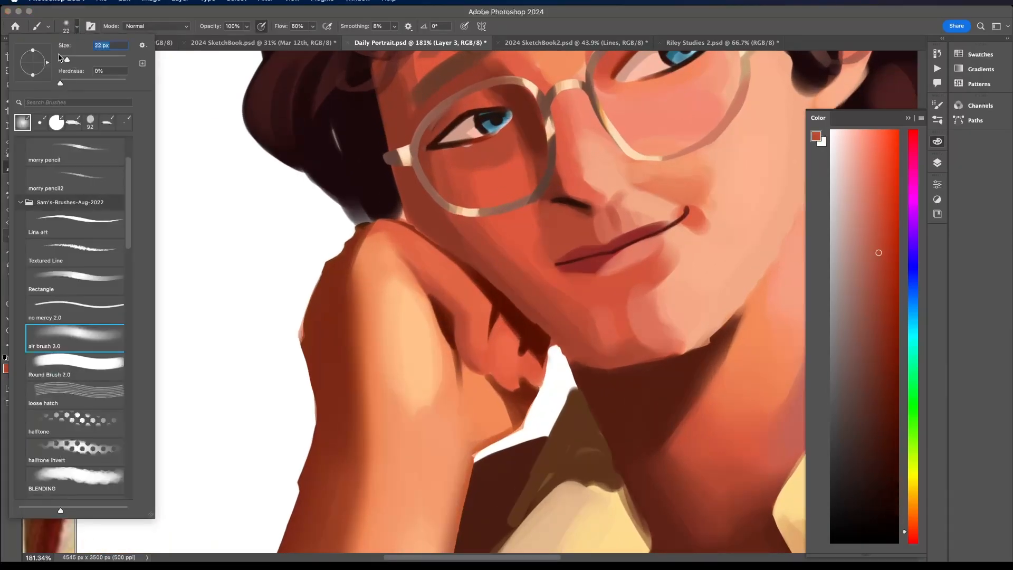
click(500, 374)
drag(500, 373, 499, 325)
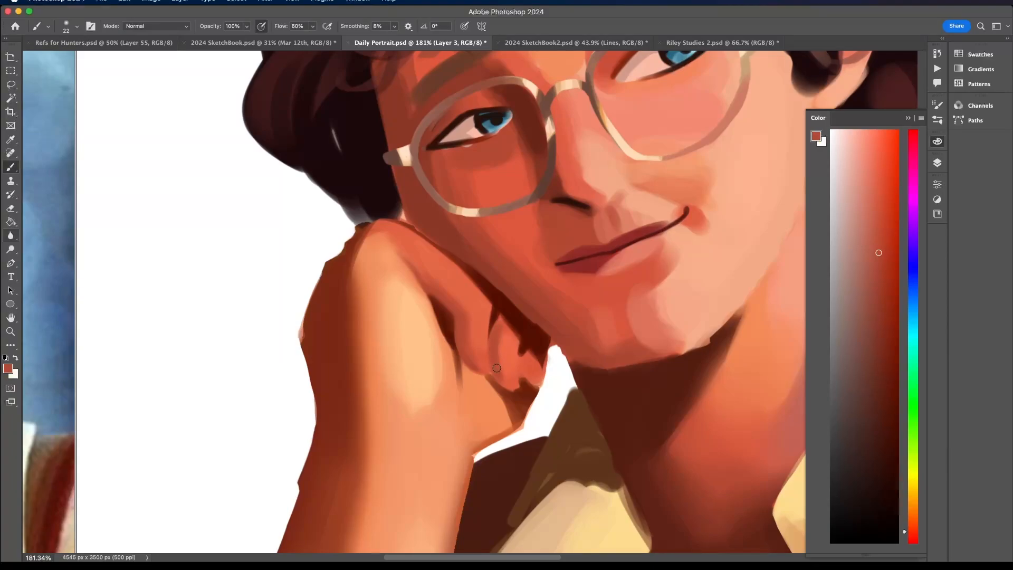
- Sample light peach from the knuckle and add a soft highlight along the top of the index finger
scroll(493, 330, down, 5)
scroll(501, 328, up, 4)
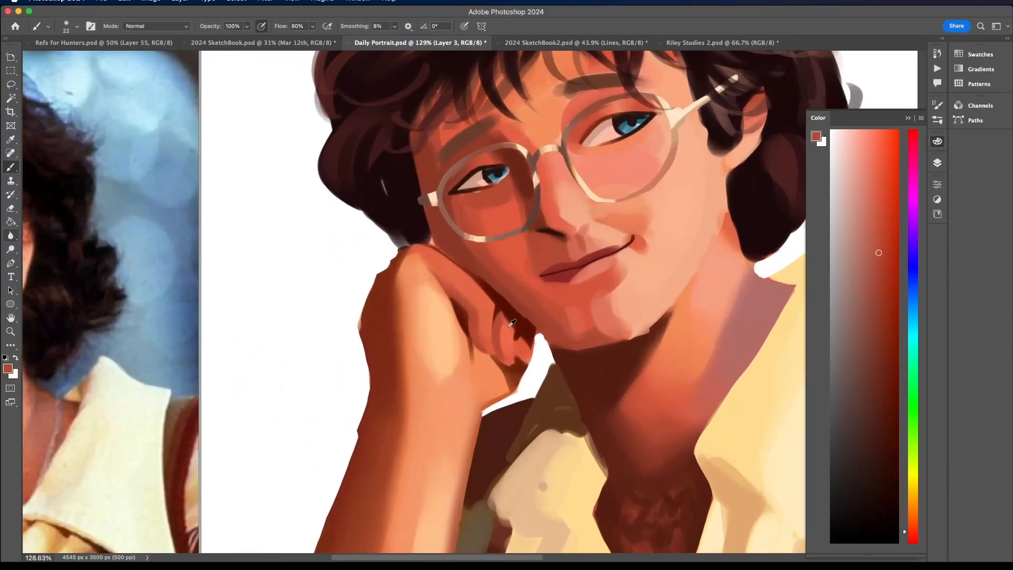
alt+click(506, 327)
alt+click(485, 325)
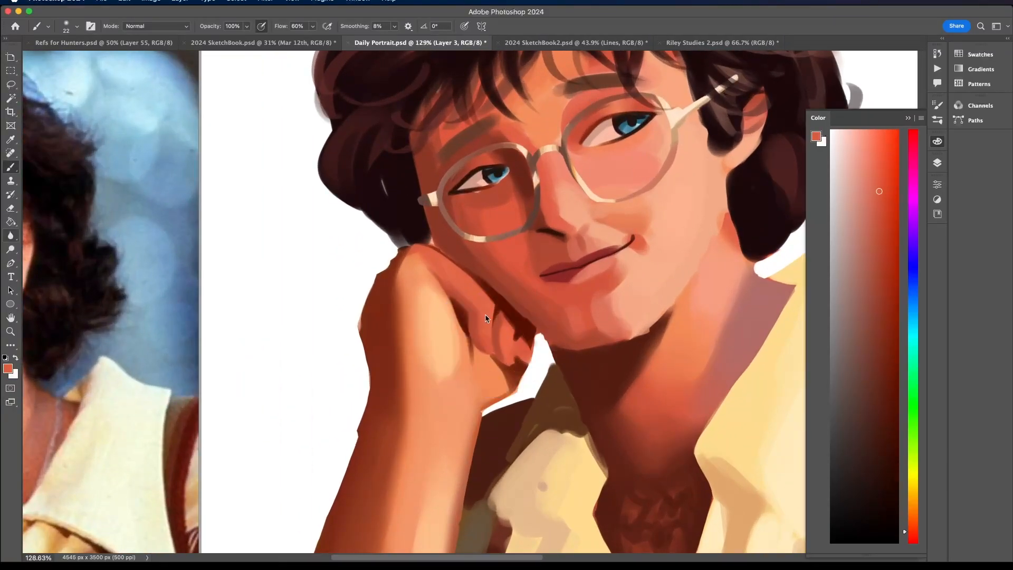
alt+click(425, 263)
drag(441, 261, 478, 296)
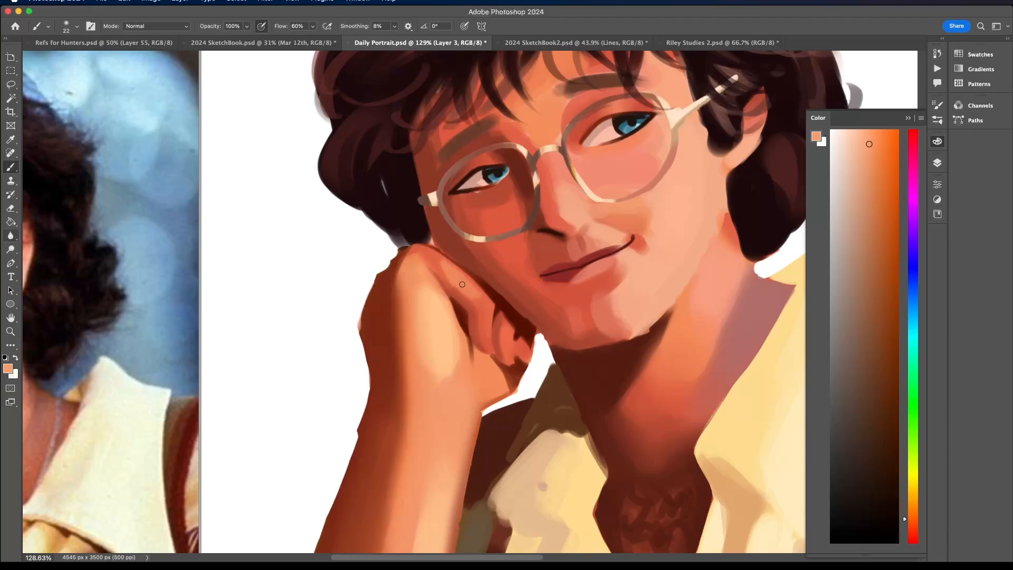
scroll(479, 285, down, 5)
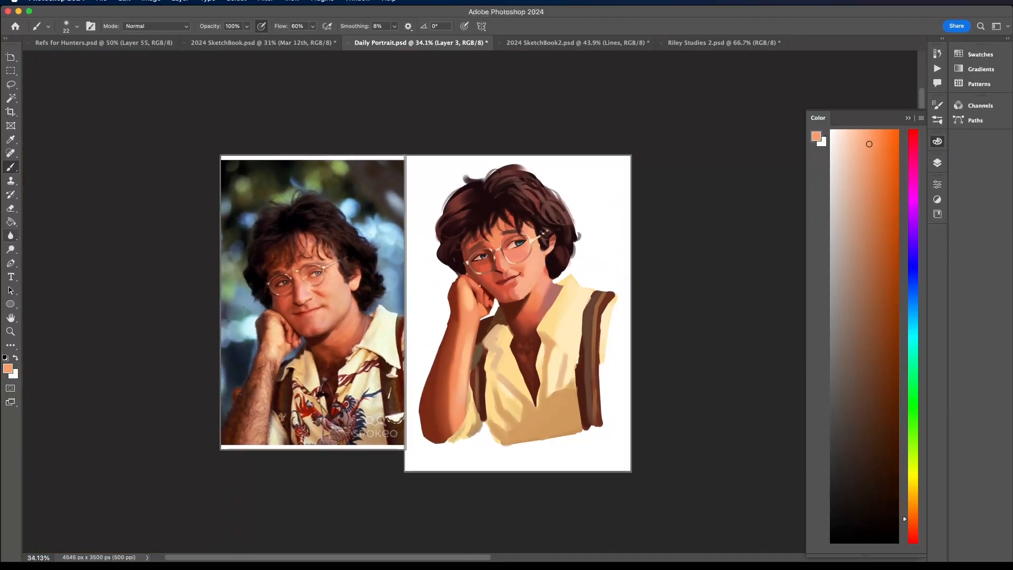
scroll(483, 282, up, 2)
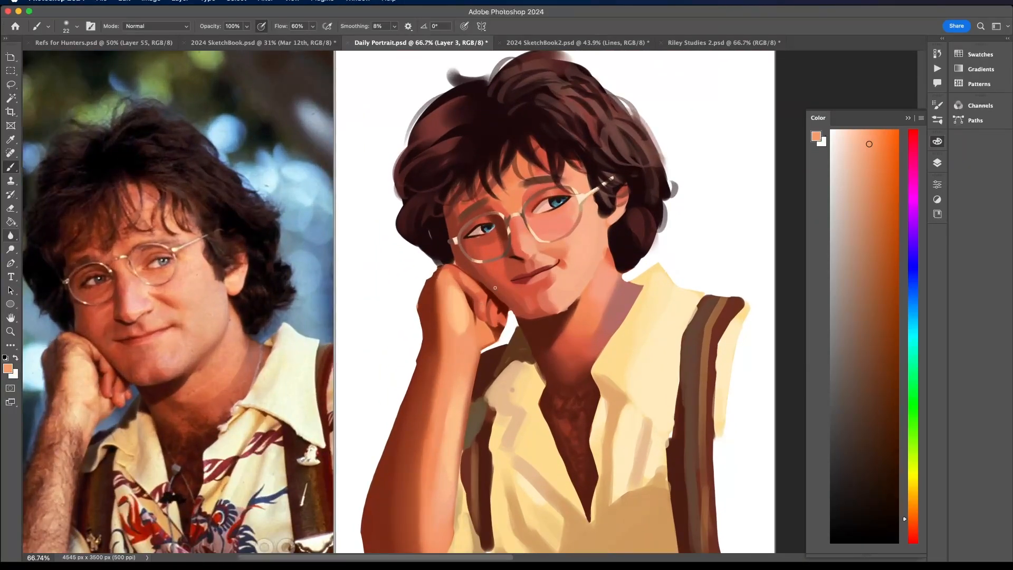
- Sample a deeper coral from the index finger and touch up its shading near the top knuckle
scroll(495, 288, up, 1)
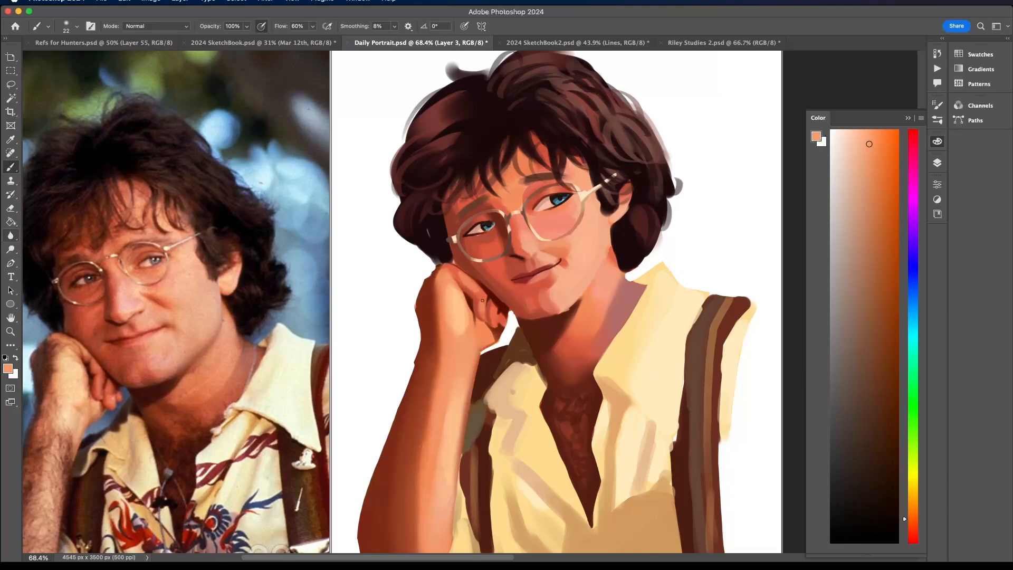
scroll(482, 300, down, 5)
scroll(453, 256, up, 6)
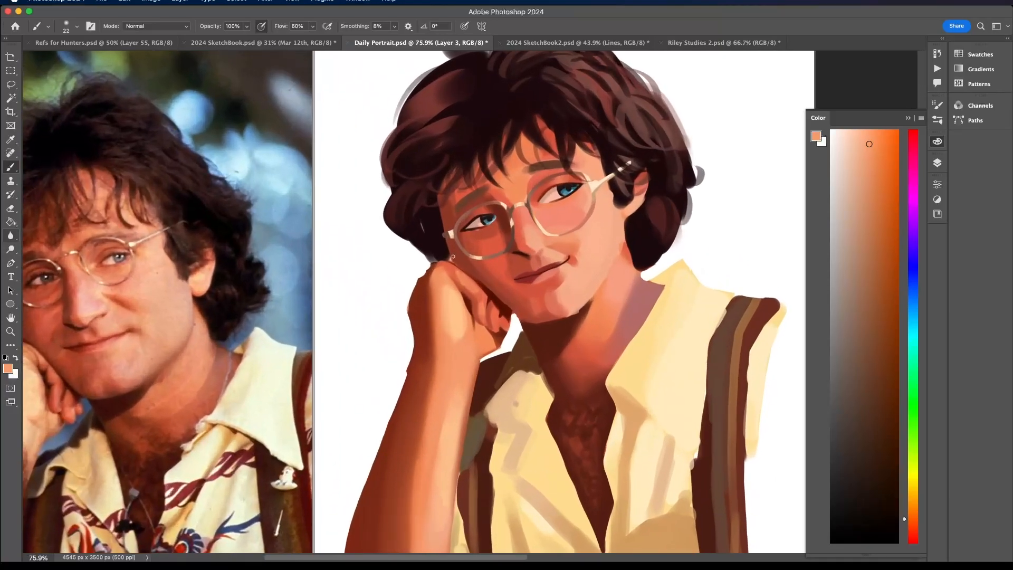
alt+click(463, 280)
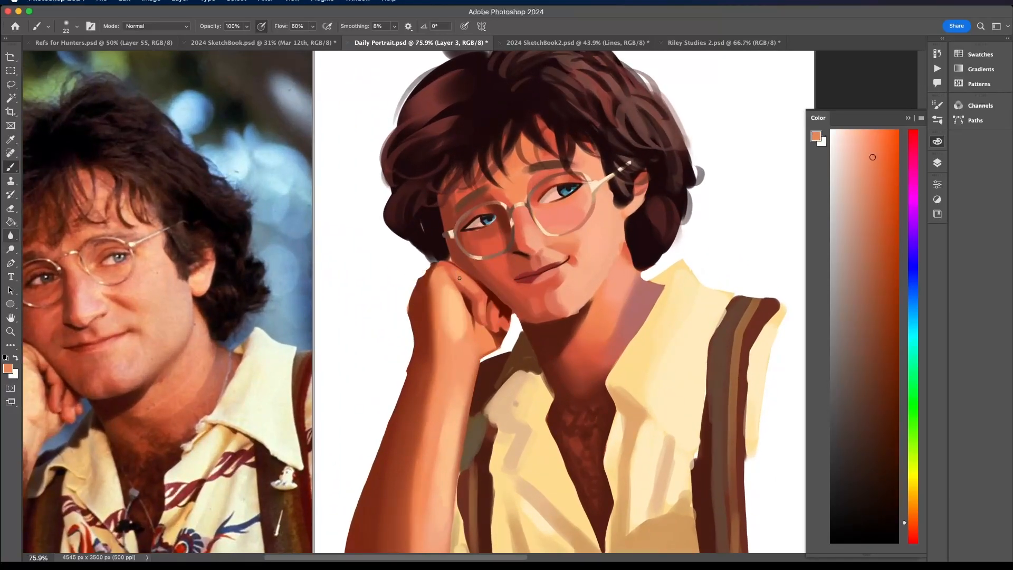
scroll(472, 289, down, 5)
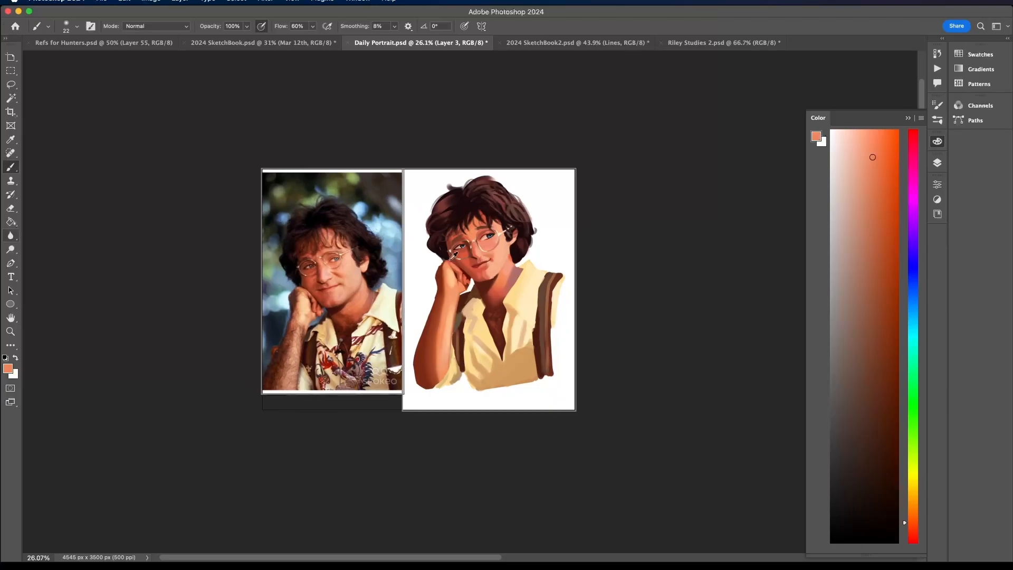
scroll(453, 256, up, 5)
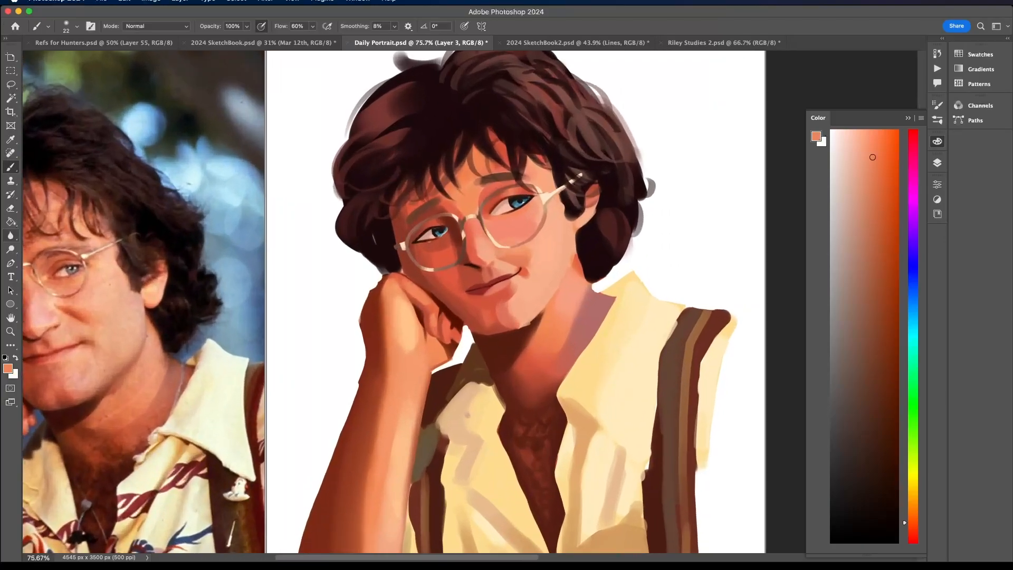
- Invert the hidden selection around the hand and neck and deselect everything
key(super+Tab)
click(825, 340)
scroll(470, 222, up, 2)
scroll(490, 186, down, 3)
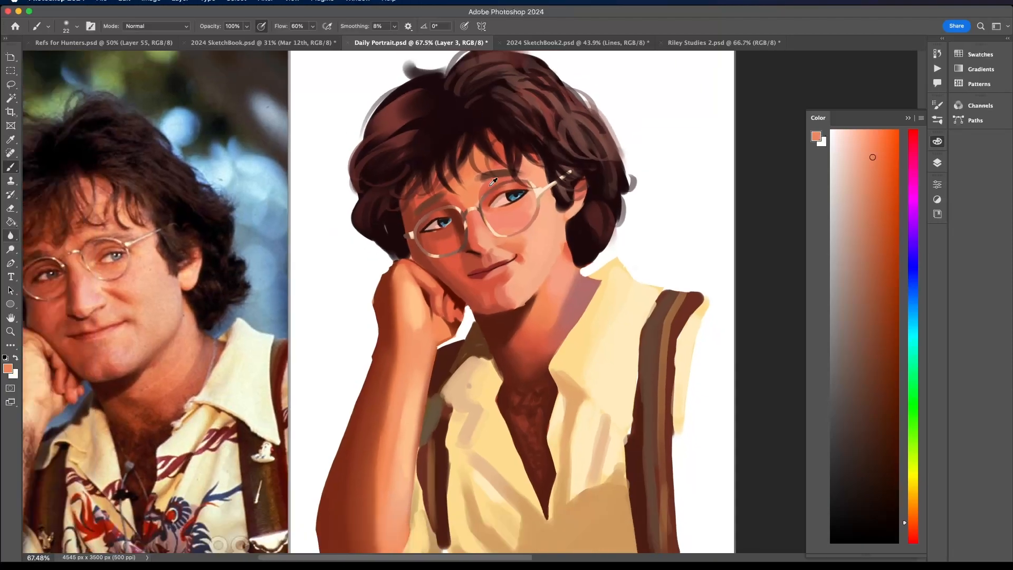
click(265, 1)
mouse_move(236, 1)
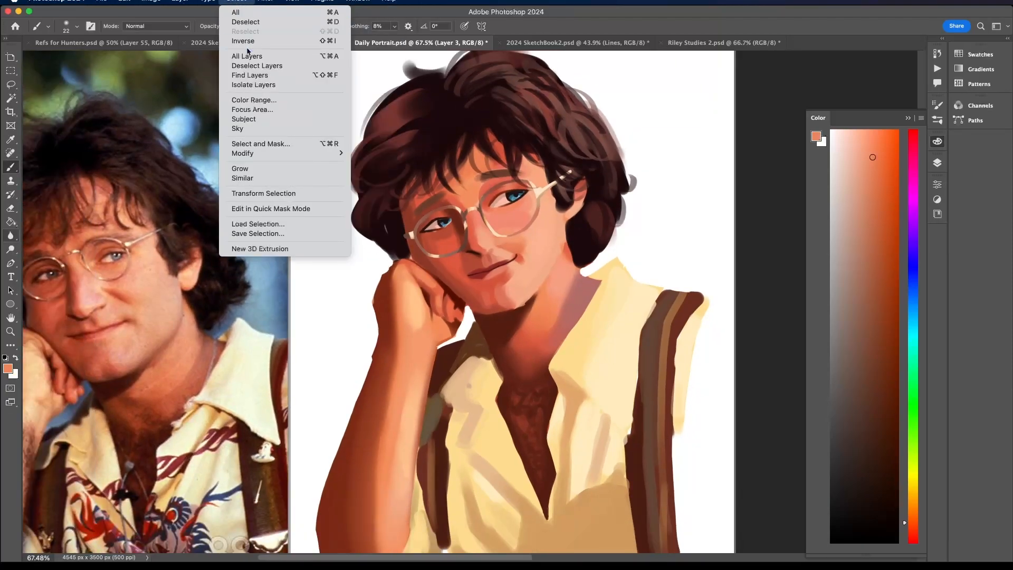
click(246, 38)
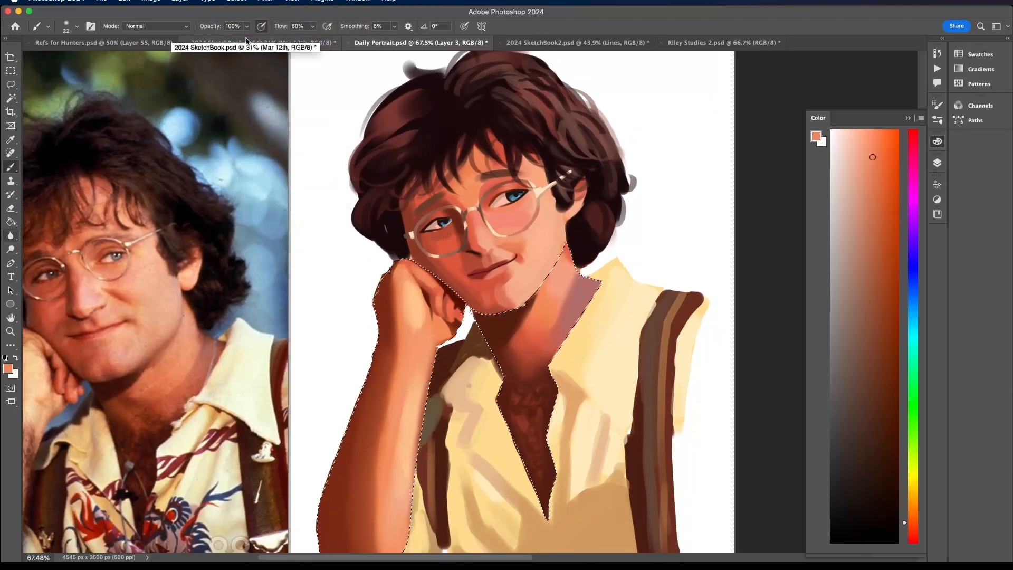
key(super+d)
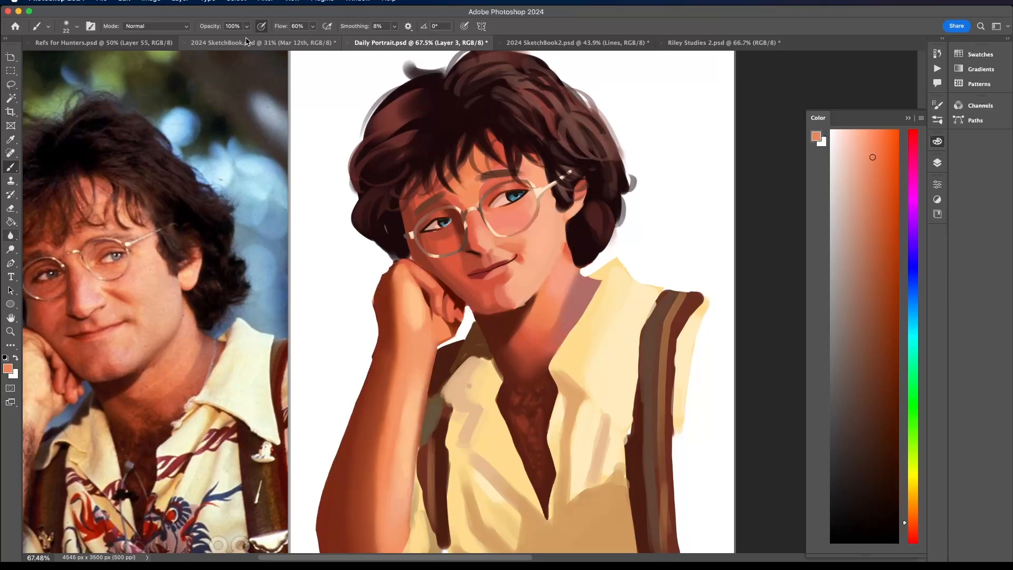
- Sample reds from the face and smooth the shadowed cheek and jaw along the resting hand
scroll(480, 298, up, 5)
alt+click(481, 306)
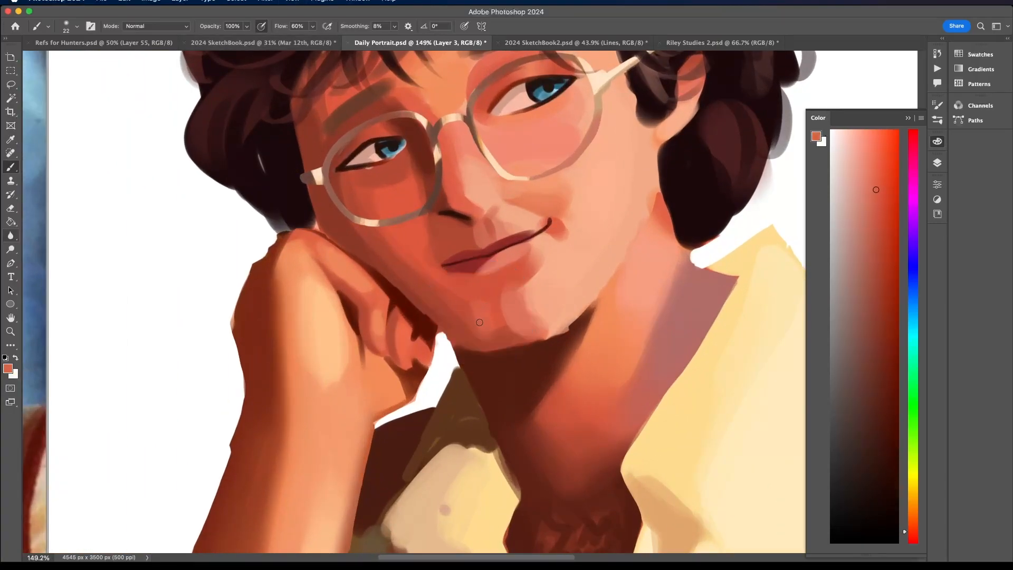
alt+click(386, 259)
alt+click(381, 245)
alt+click(356, 234)
alt+click(451, 331)
scroll(384, 249, down, 3)
scroll(384, 249, up, 1)
alt+click(337, 221)
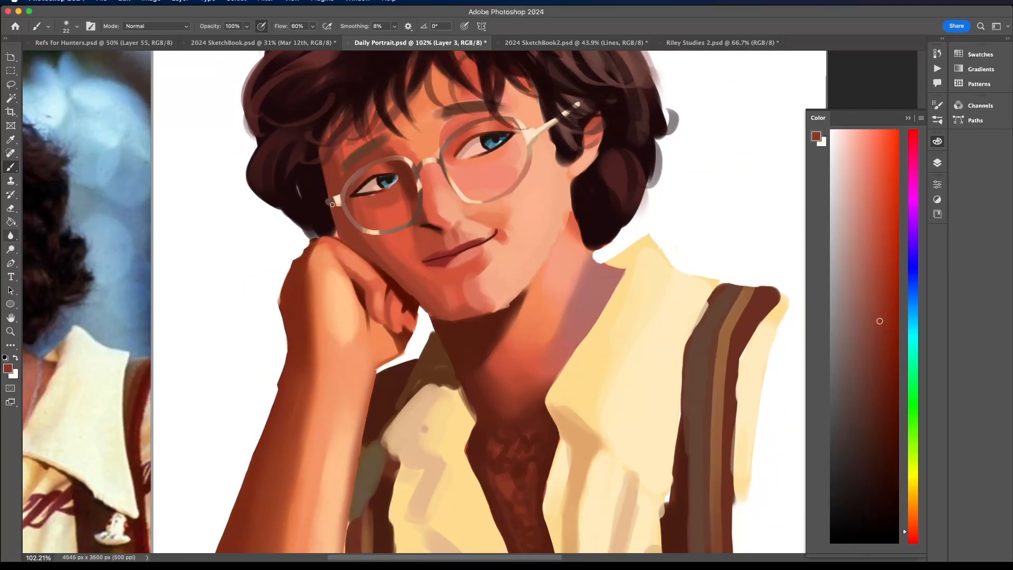
- Sample the near-black lash colour and darken the upper lash line of the shaded eye towards its outer corner
scroll(326, 137, down, 5)
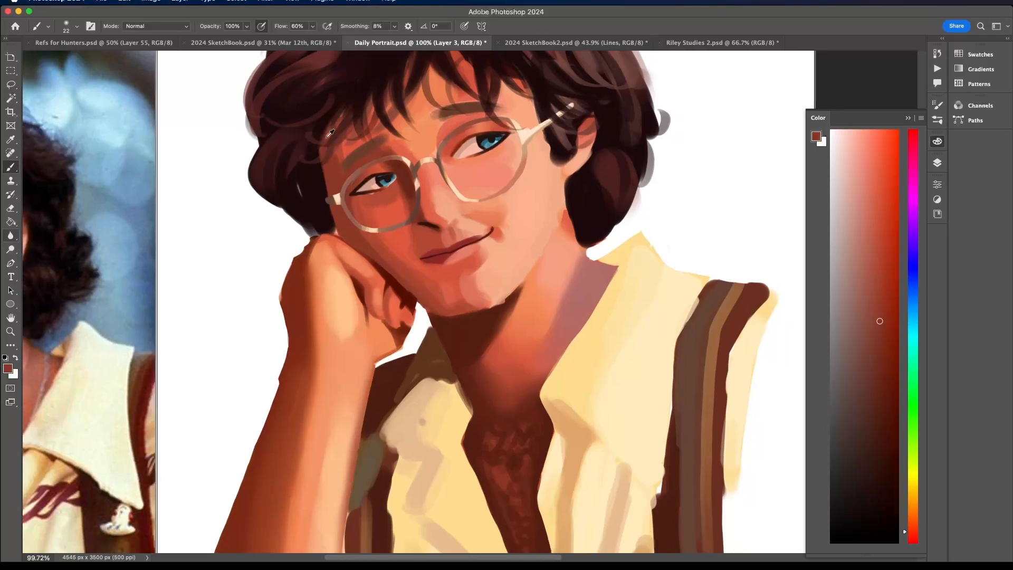
scroll(186, 87, left, 1)
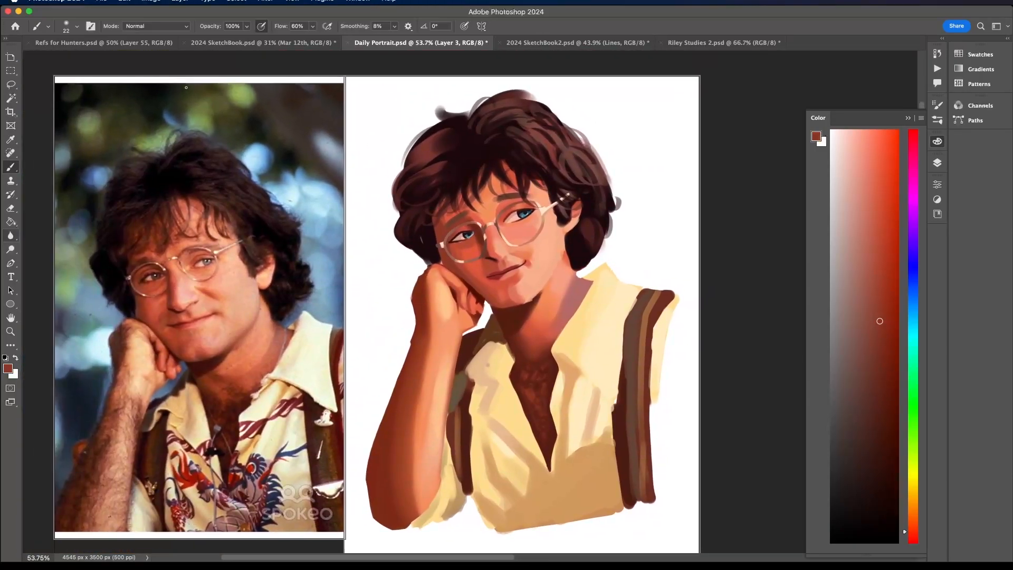
scroll(476, 209, up, 5)
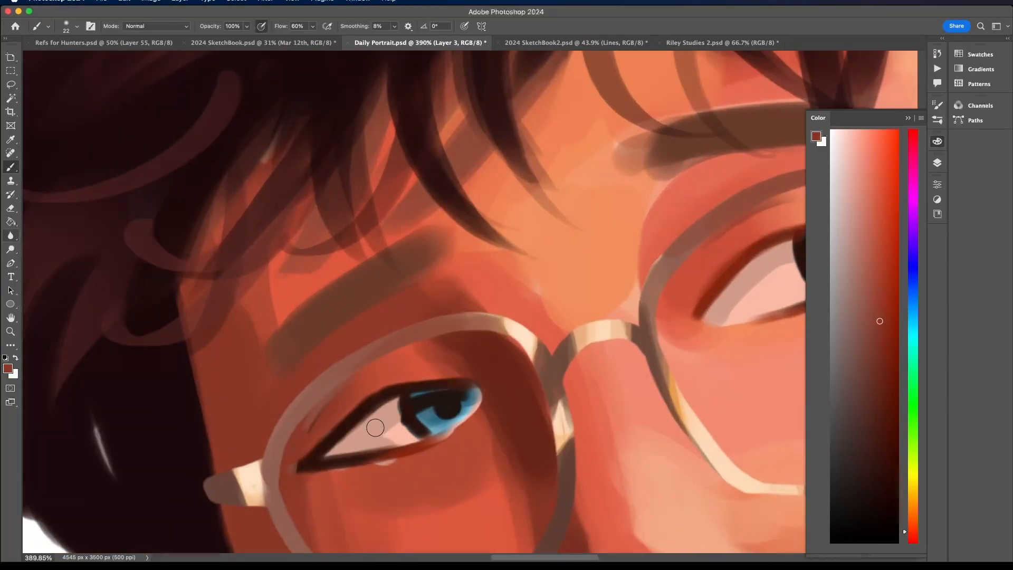
scroll(388, 435, down, 2)
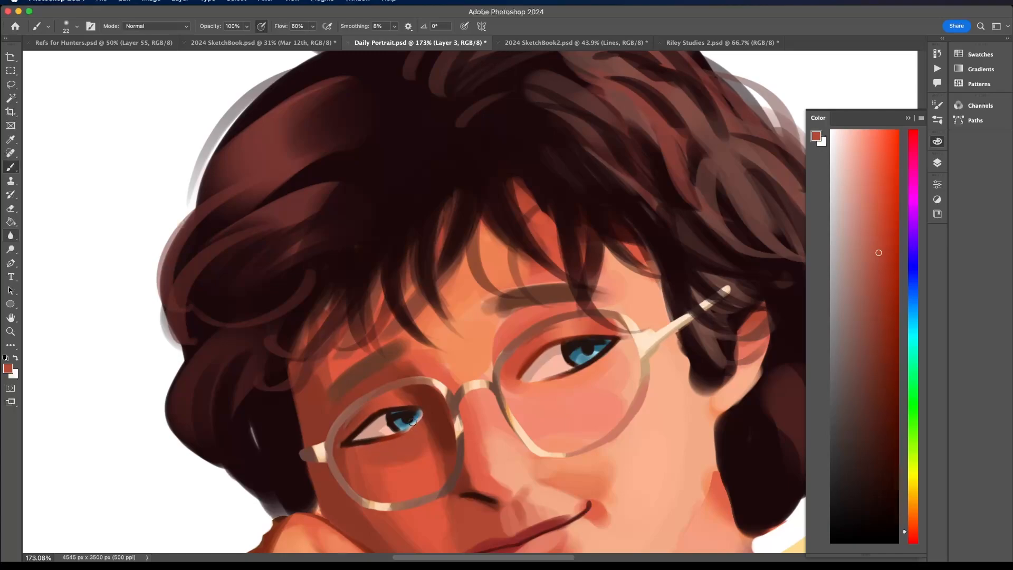
scroll(413, 422, down, 3)
scroll(413, 422, left, 3)
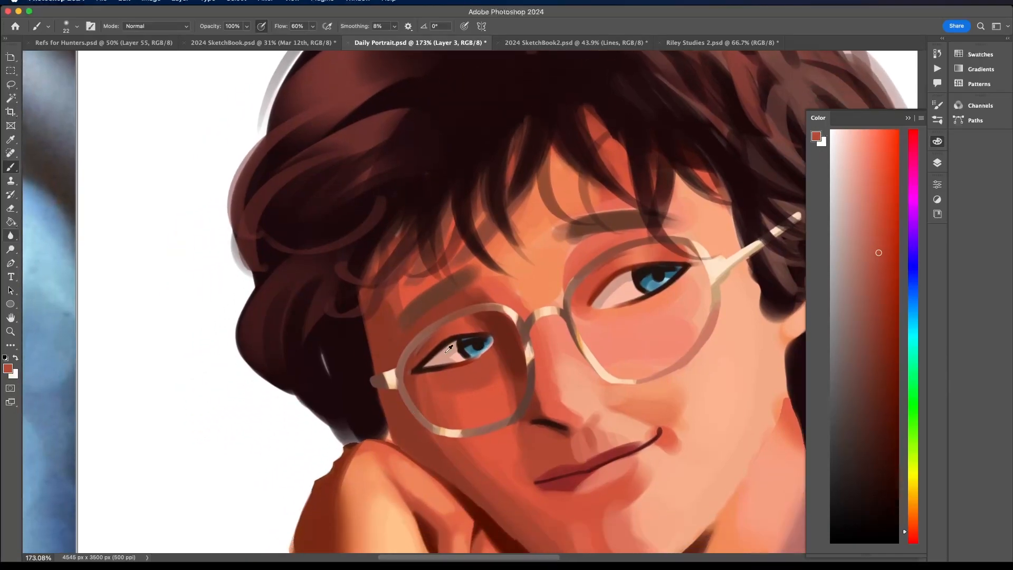
alt+click(427, 360)
drag(455, 341, 418, 363)
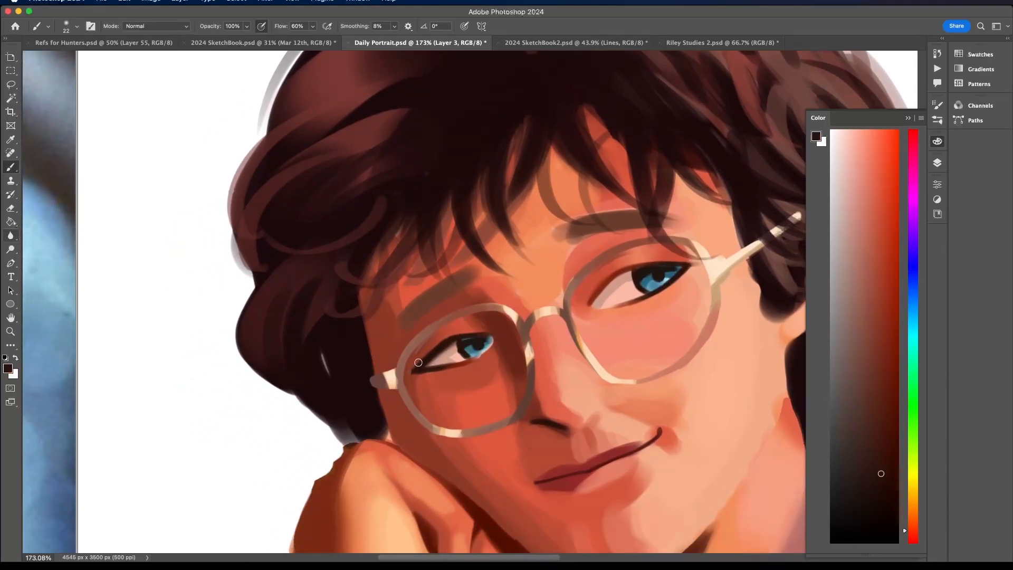
- Sample reds from the skin below the shaded eye and touch up the area around its outer corner
scroll(497, 320, down, 5)
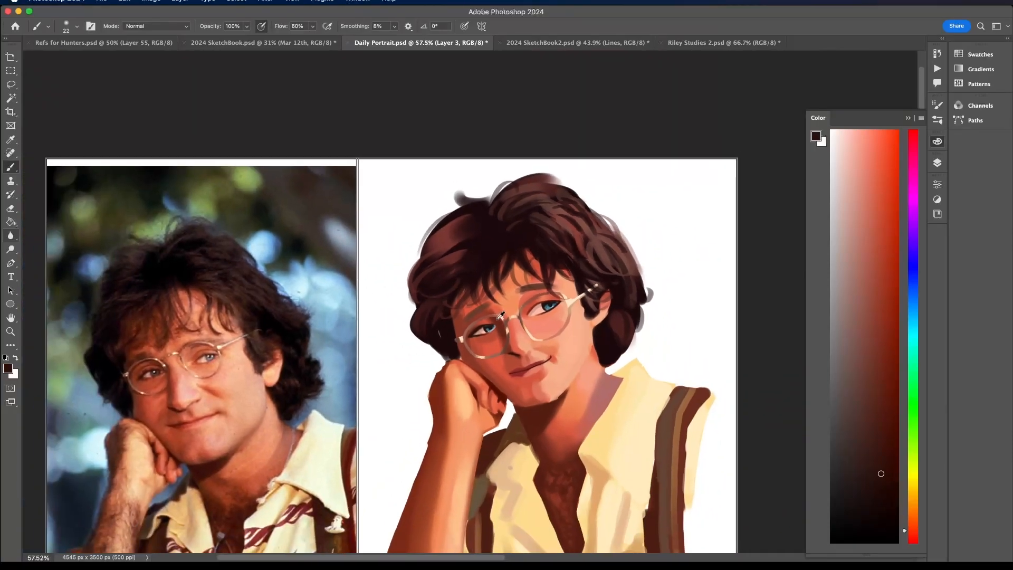
scroll(501, 315, up, 5)
alt+click(391, 478)
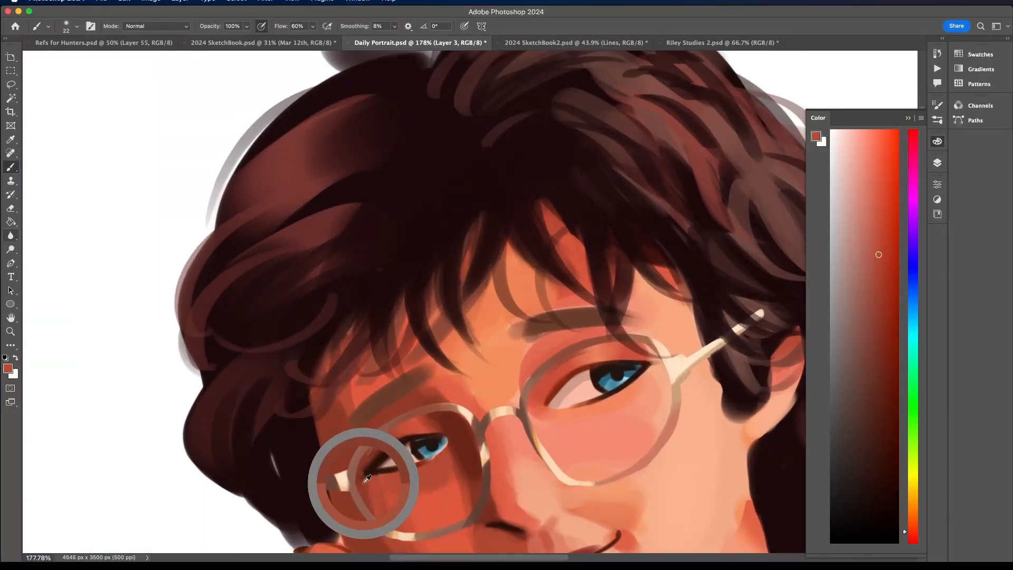
alt+click(369, 482)
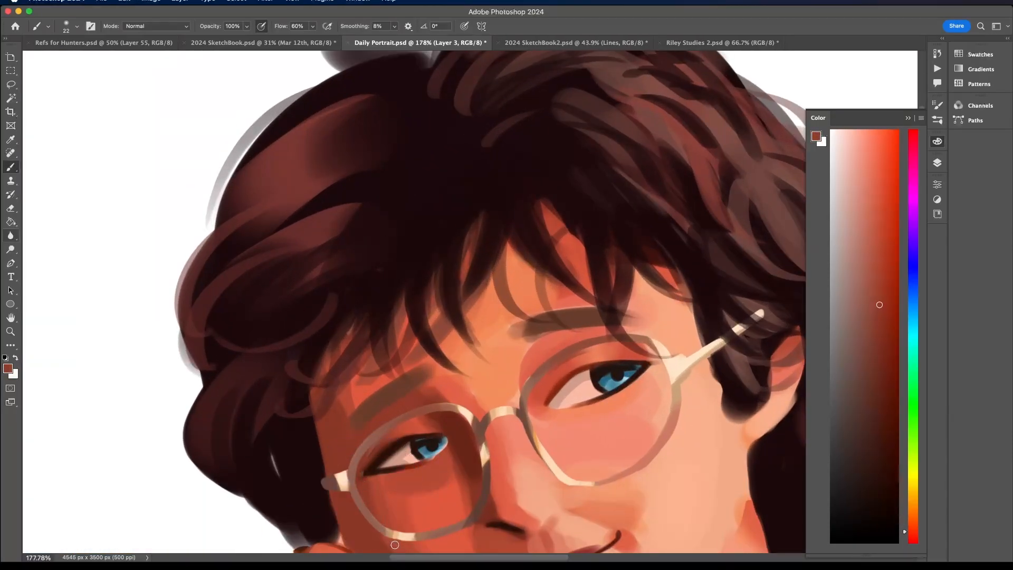
scroll(395, 544, down, 5)
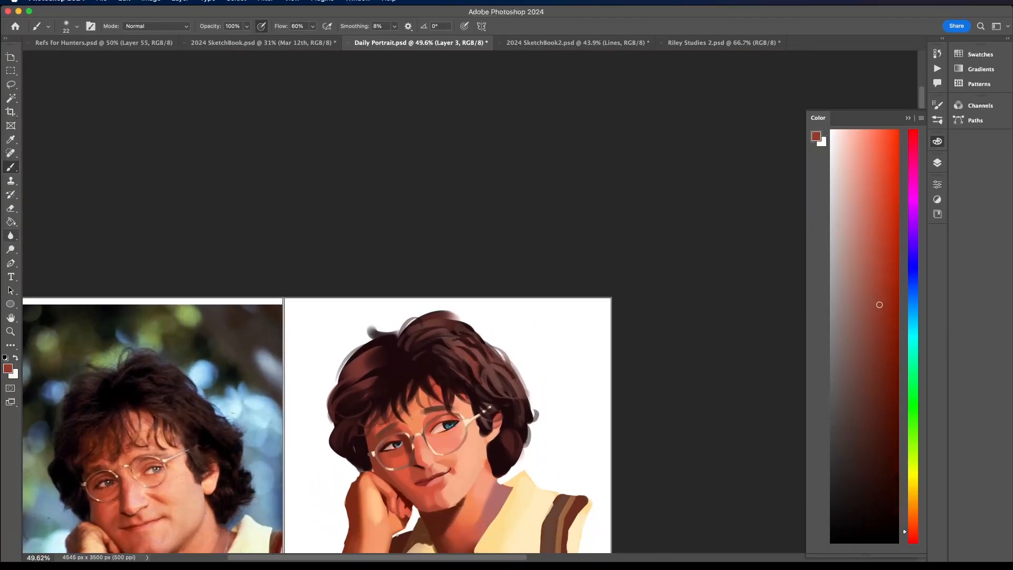
scroll(402, 331, up, 4)
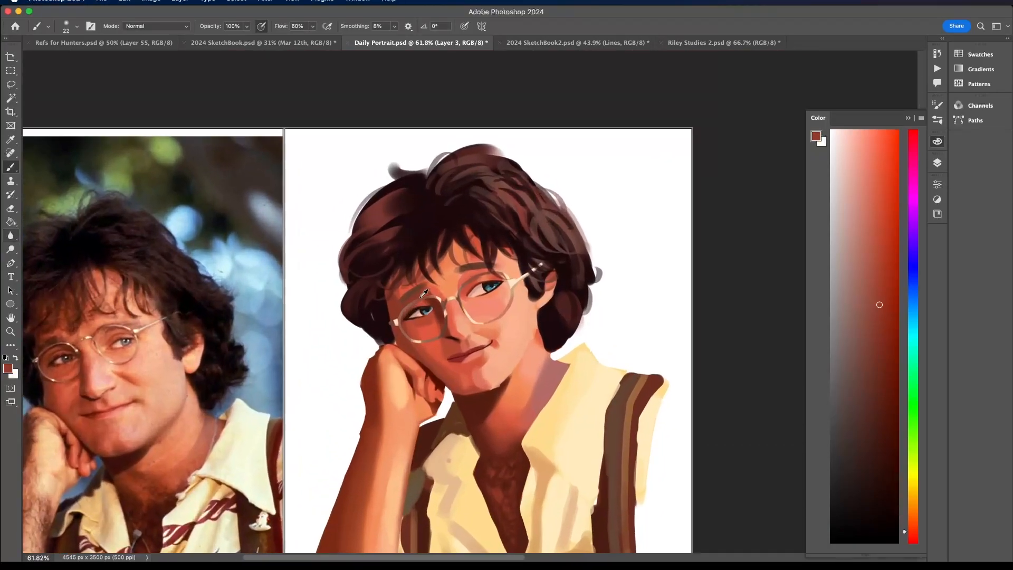
- Sample dark red from the shaded eye's inner corner, switch to a 22 px round brush and refine the outer corner
alt+click(439, 315)
scroll(391, 337, up, 1)
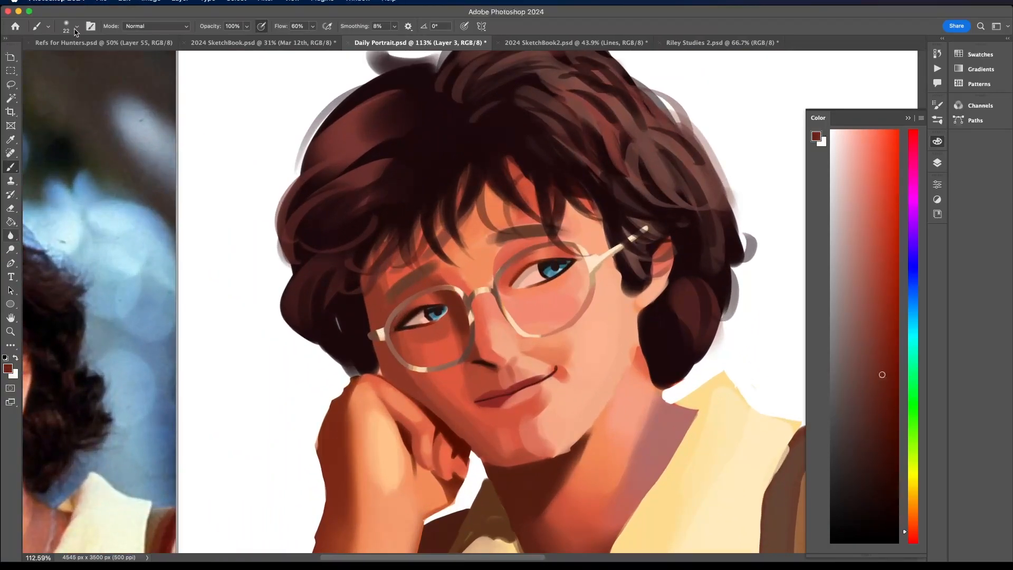
click(76, 28)
click(75, 122)
click(391, 322)
scroll(391, 337, down, 6)
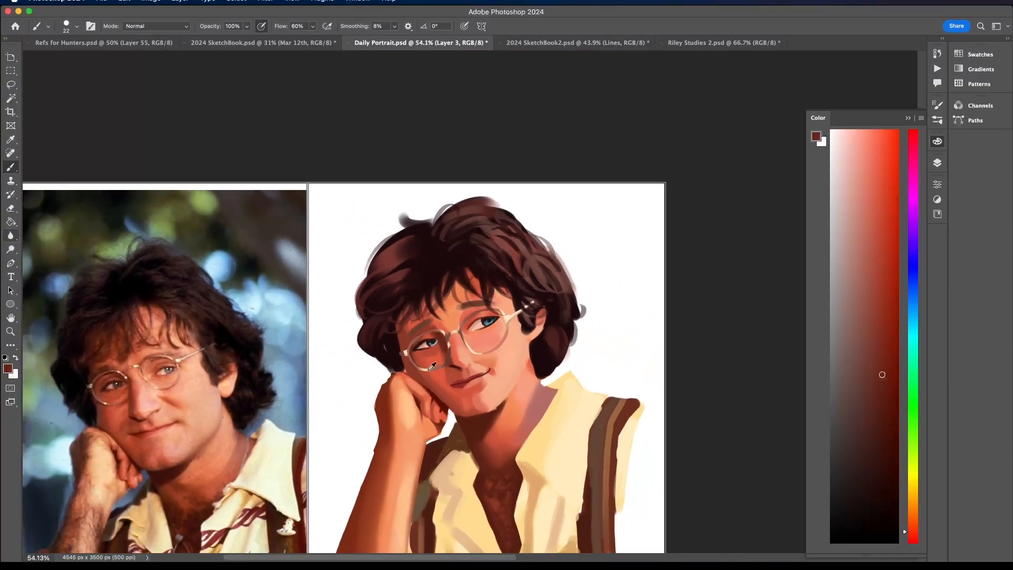
- Sample dark red between the shaded eye and the nose and shade the skin under the lower lid
scroll(465, 275, up, 8)
alt+click(471, 254)
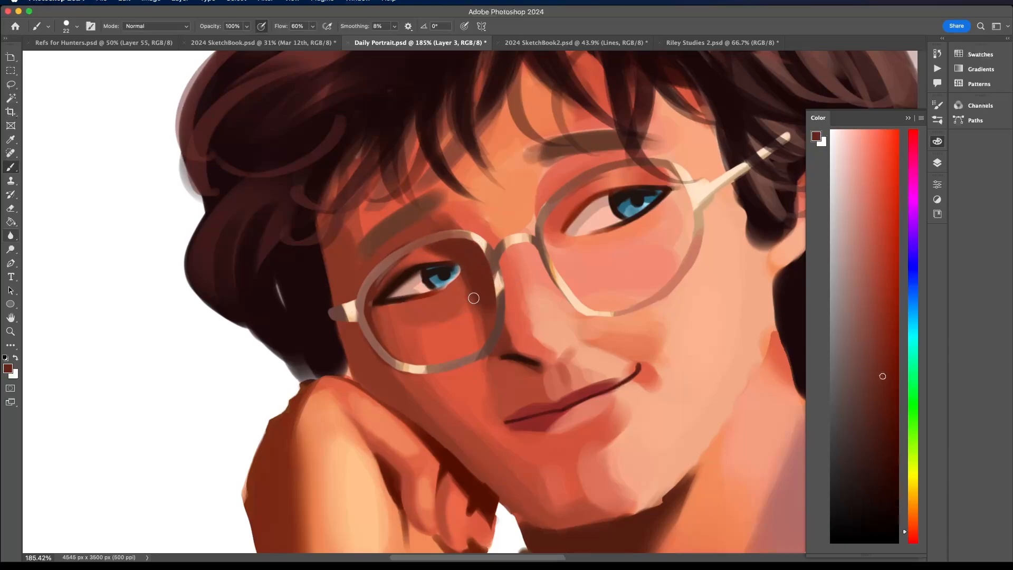
scroll(474, 294, down, 5)
scroll(478, 293, up, 3)
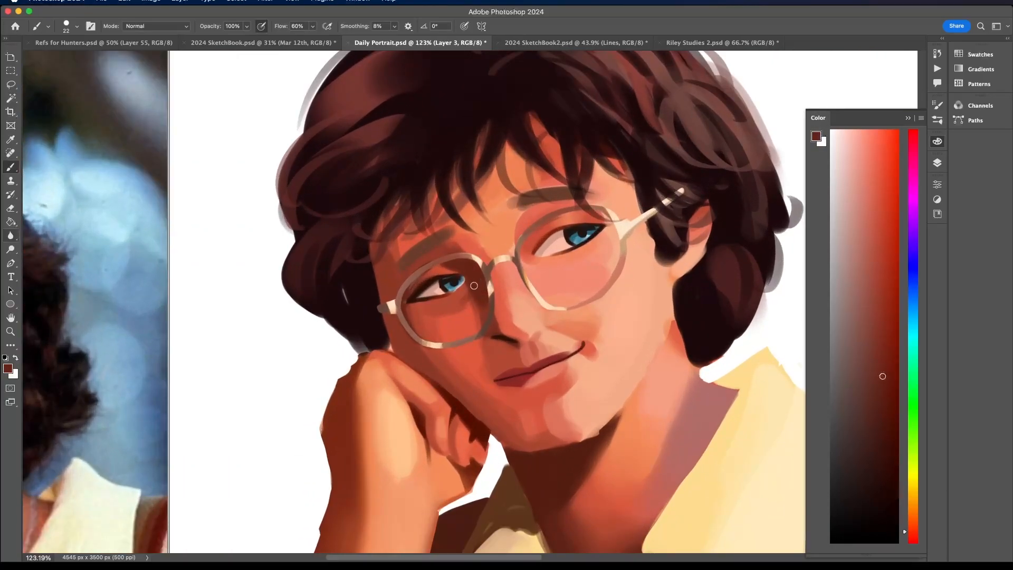
alt+click(427, 303)
alt+click(425, 304)
- Switch to the air brush 2.0 preset at 36 px and blend sampled reds beneath the shaded eye
click(74, 26)
click(75, 338)
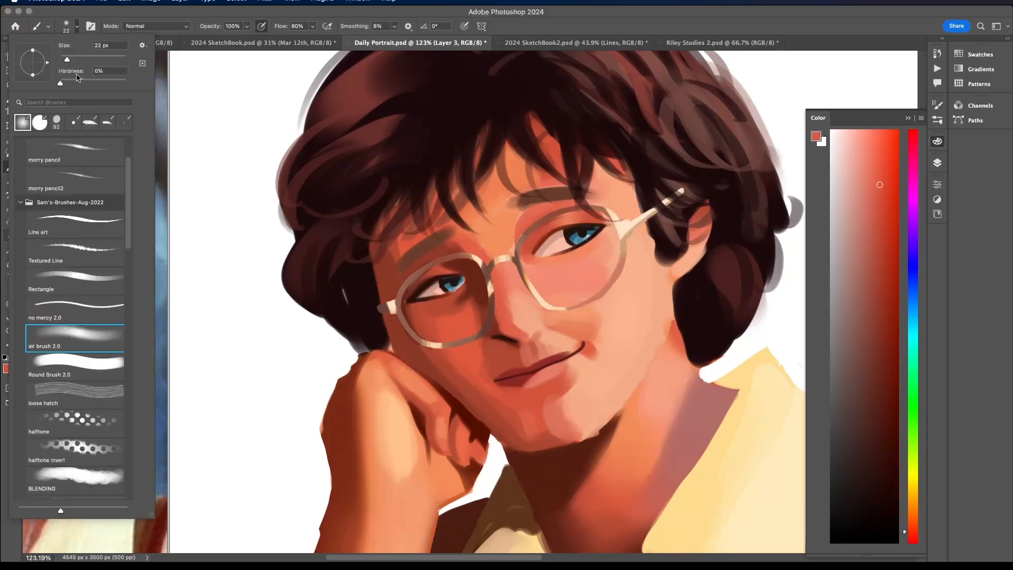
alt+click(450, 324)
alt+click(430, 308)
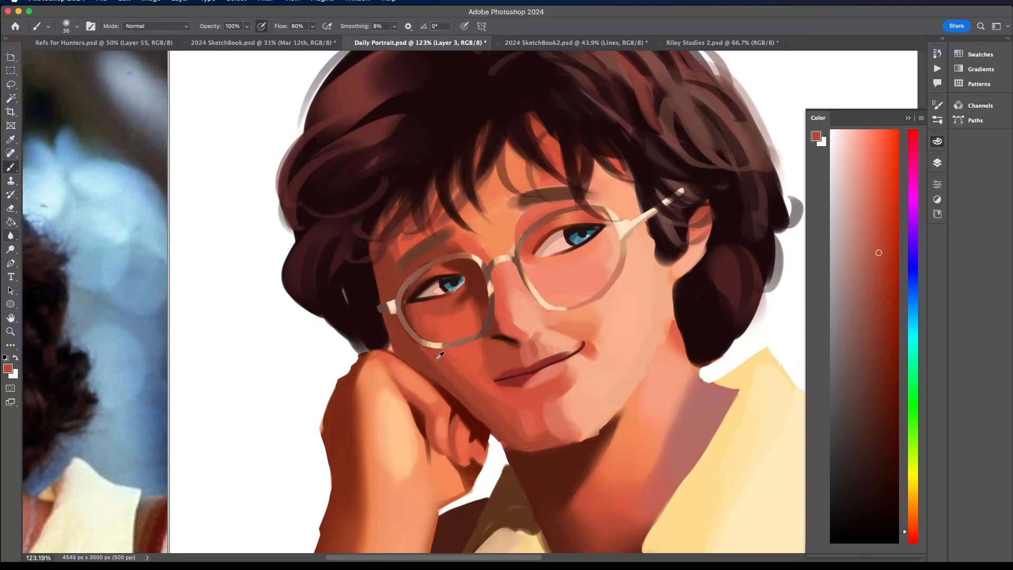
- Blend sampled reds over the shaded cheek from below the glasses down towards the jaw
alt+click(459, 360)
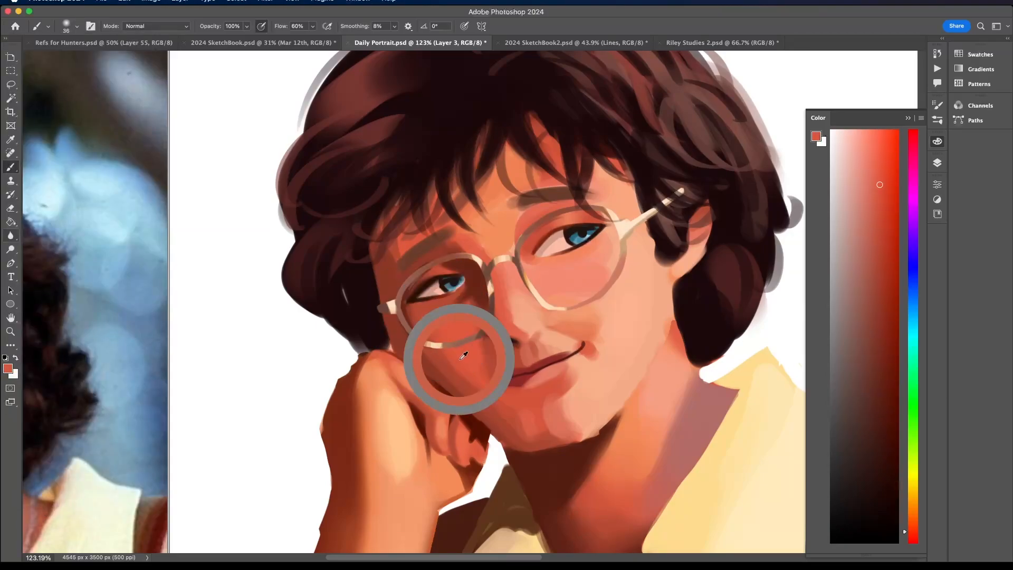
alt+click(476, 389)
alt+click(466, 379)
alt+click(433, 365)
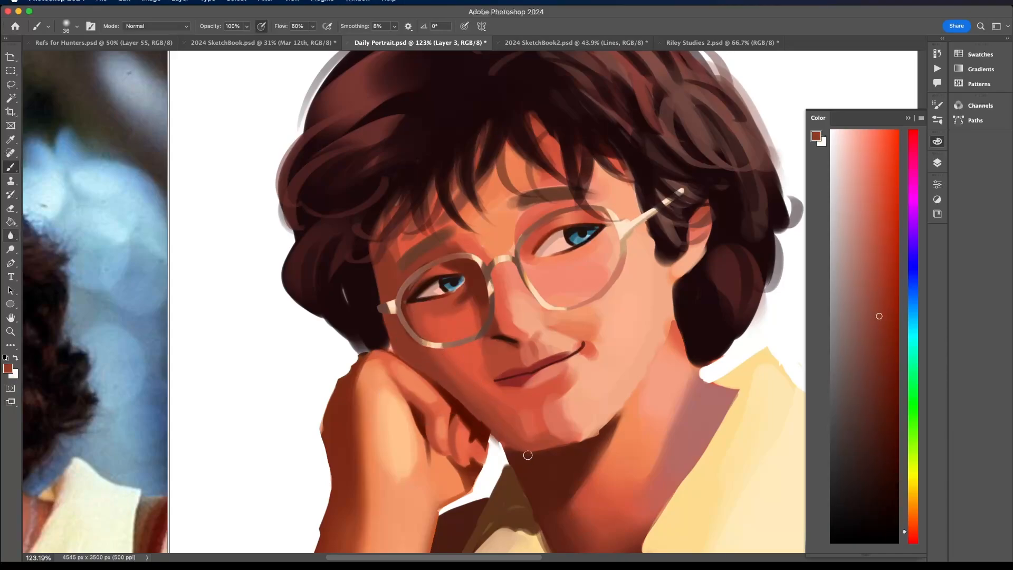
scroll(528, 454, down, 2)
alt+click(476, 375)
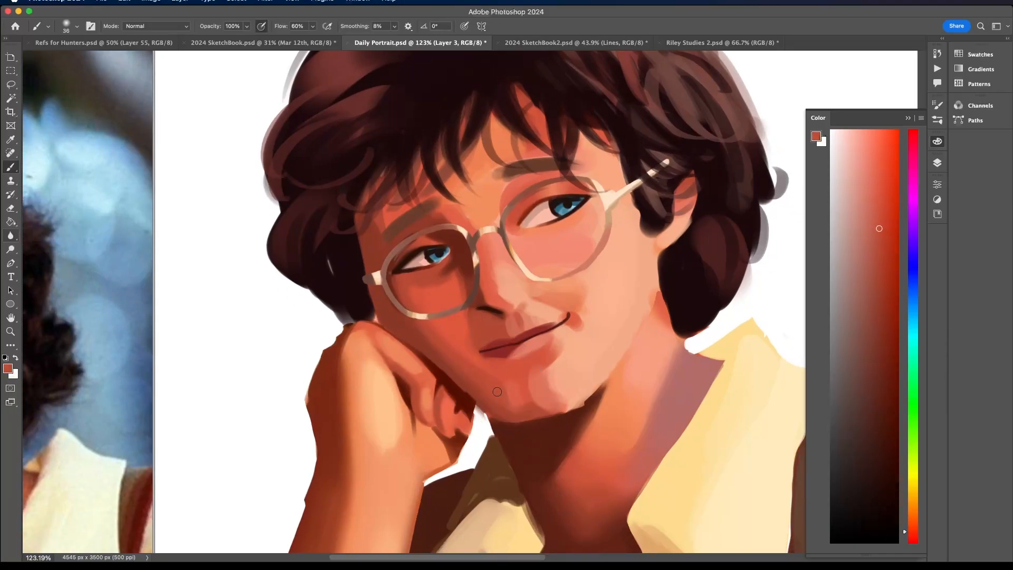
- Soften the red shading on the chin and jaw and sample a brighter red from the cheek
alt+click(512, 408)
alt+click(519, 381)
alt+click(523, 412)
alt+click(444, 324)
scroll(415, 280, down, 10)
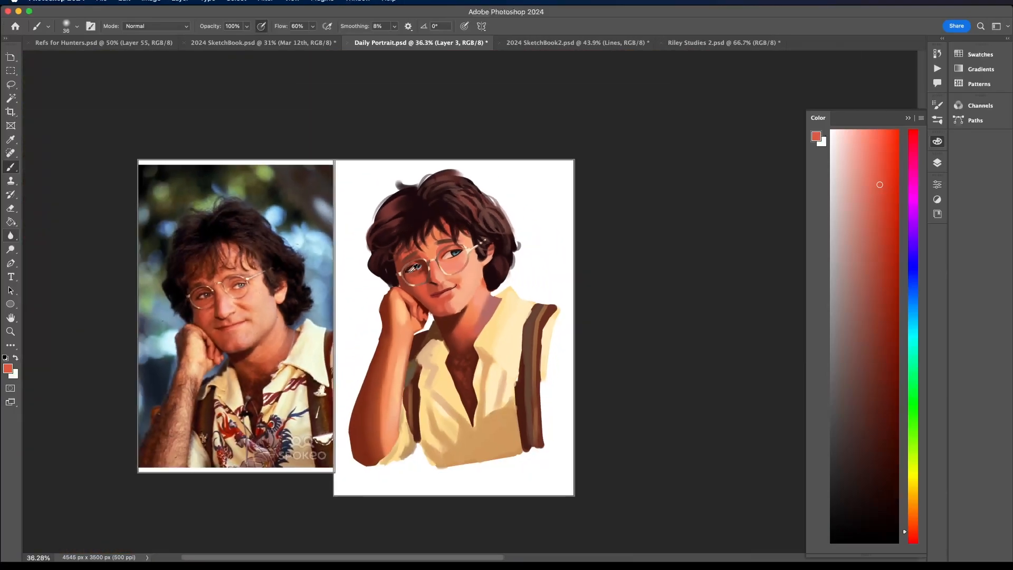
- Sample a deeper red near the nose and blend it into the cheek beside the mouth
scroll(415, 277, up, 8)
alt+click(463, 312)
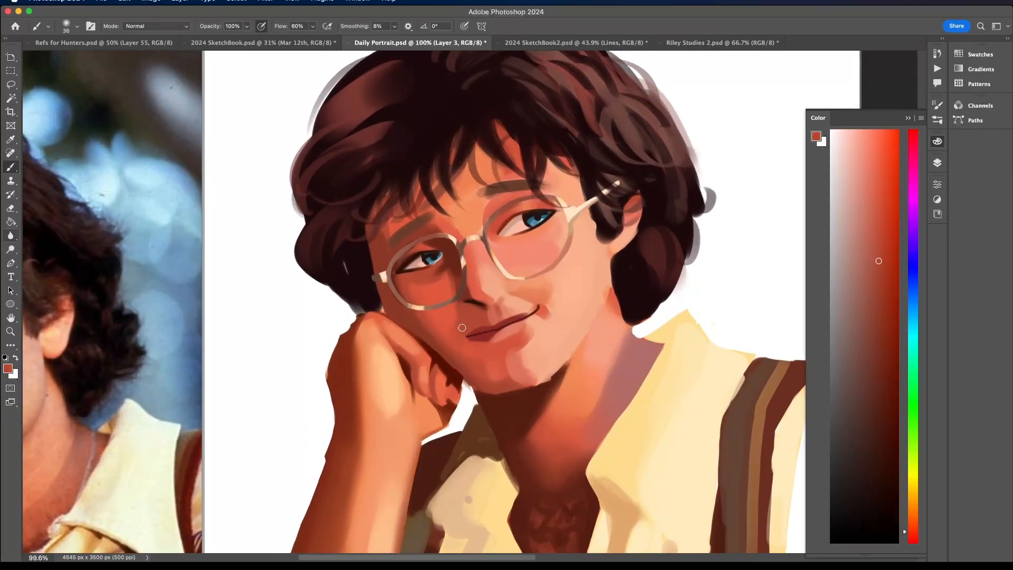
scroll(464, 339, down, 8)
scroll(463, 325, up, 6)
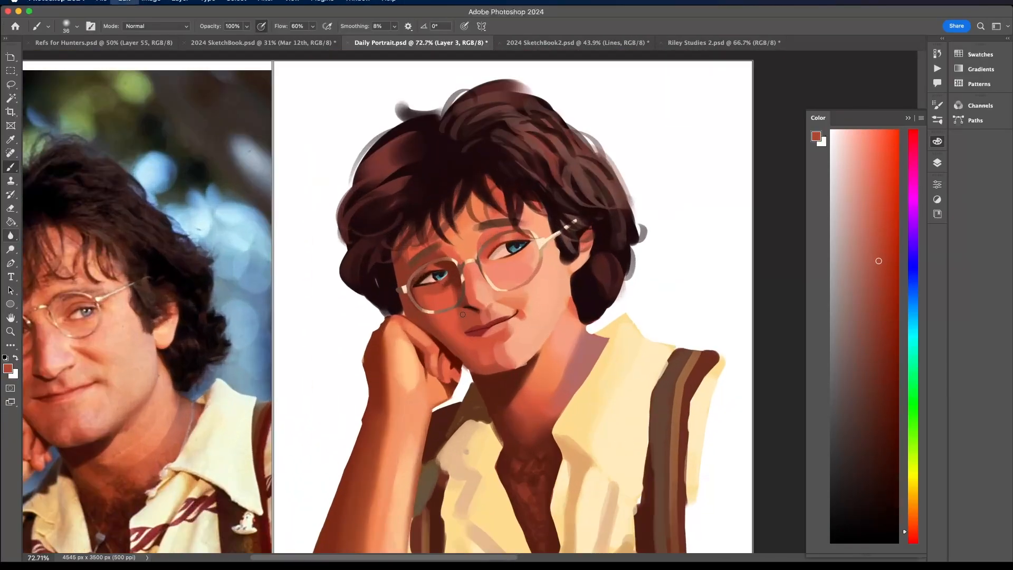
- Sample deeper red-browns and blend the shadow between the shaded eye and the nose inside the lens
scroll(460, 311, up, 5)
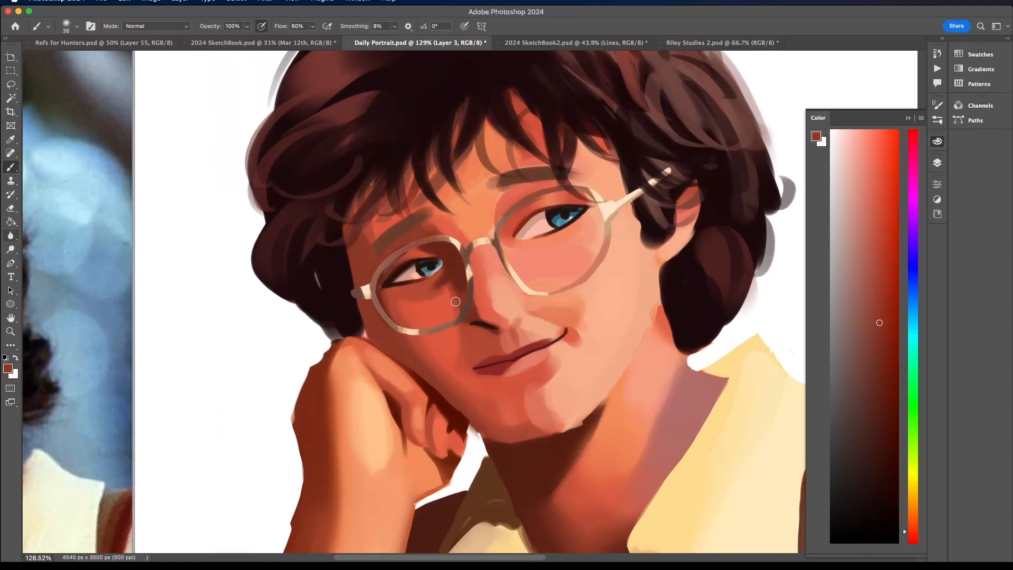
alt+click(461, 302)
alt+click(458, 260)
alt+click(459, 299)
alt+click(448, 295)
alt+click(463, 268)
scroll(449, 251, down, 10)
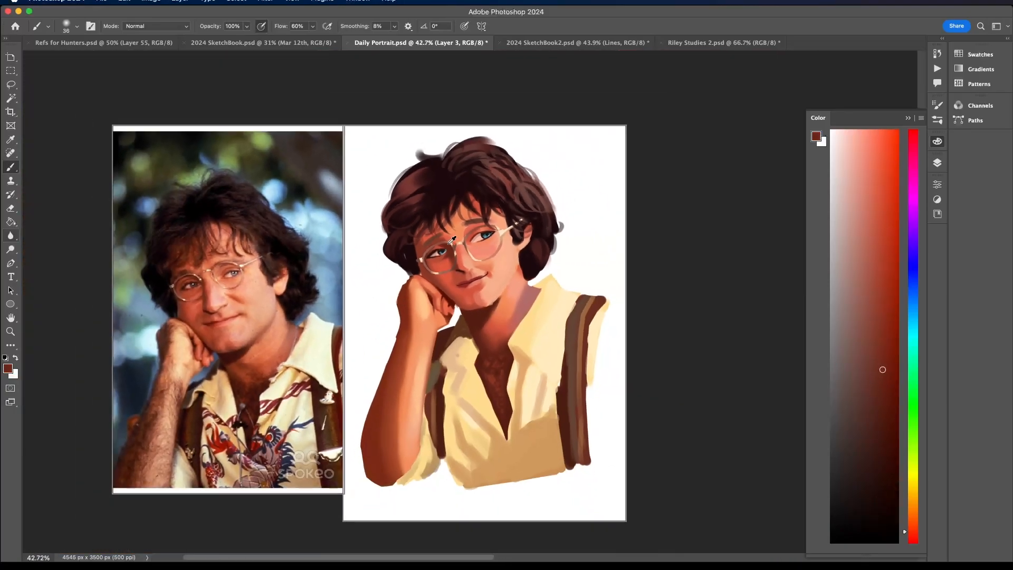
scroll(449, 245, up, 6)
scroll(453, 240, down, 6)
scroll(453, 240, up, 1)
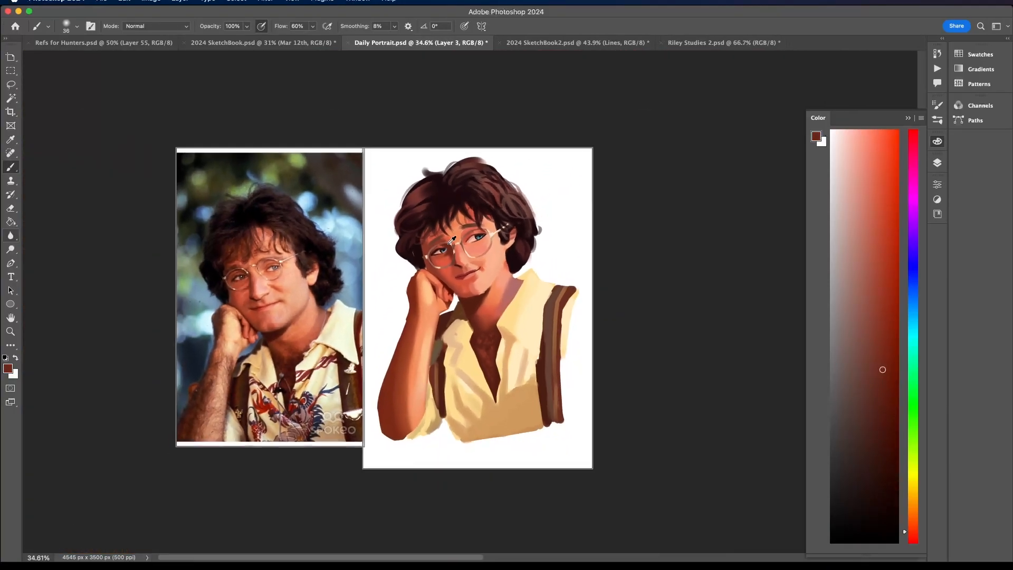
- Sample a very dark brown and touch up the shadow around the shaded eye inside the lens
scroll(452, 240, down, 1)
scroll(452, 240, up, 8)
scroll(452, 240, up, 4)
alt+click(428, 254)
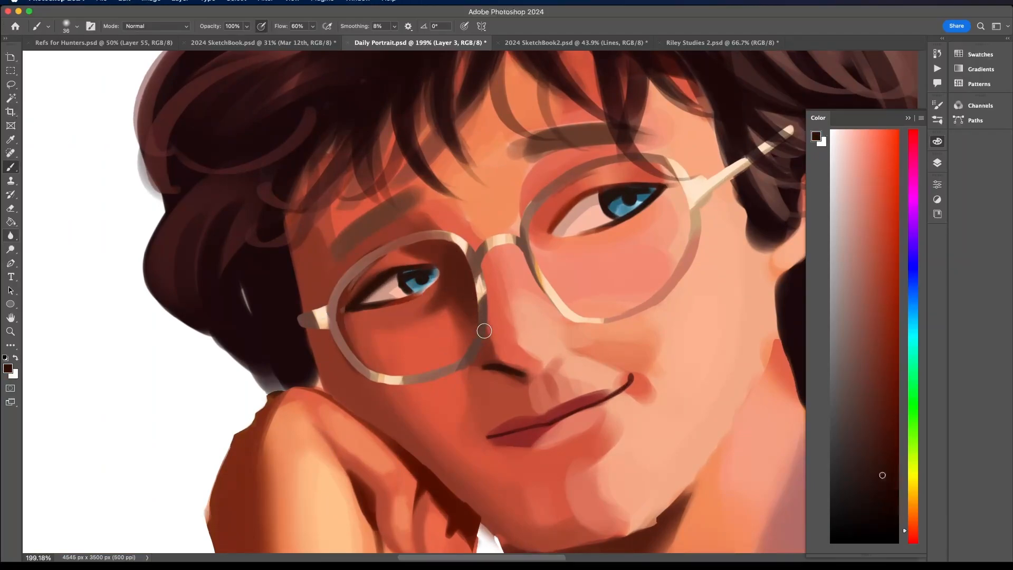
scroll(402, 231, down, 10)
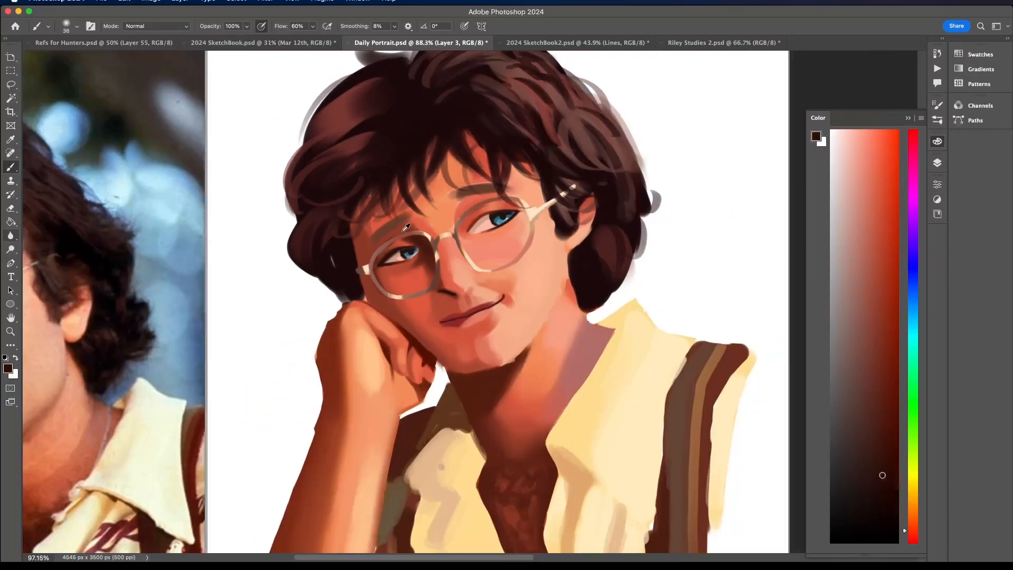
- Sample orange and red skin tones and blend them over the lit eyelid and the skin below the inner eyebrow
scroll(403, 230, up, 4)
scroll(406, 226, up, 4)
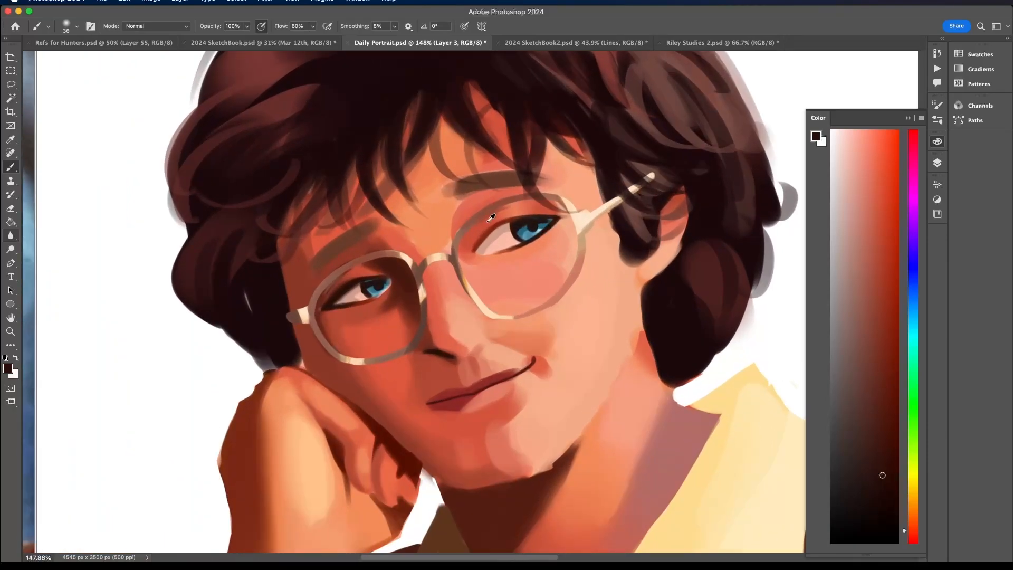
alt+click(465, 241)
alt+click(517, 208)
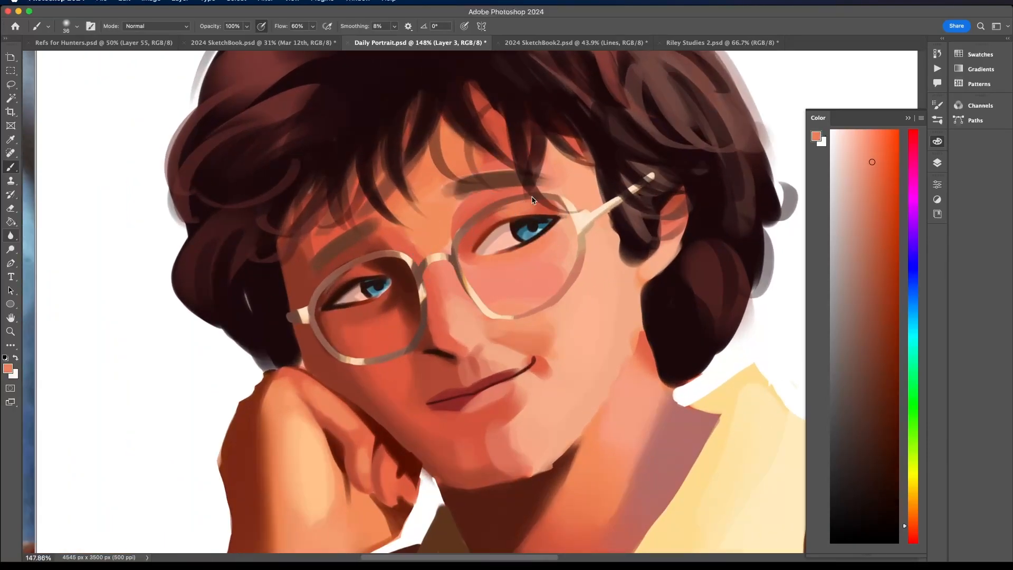
scroll(534, 196, down, 3)
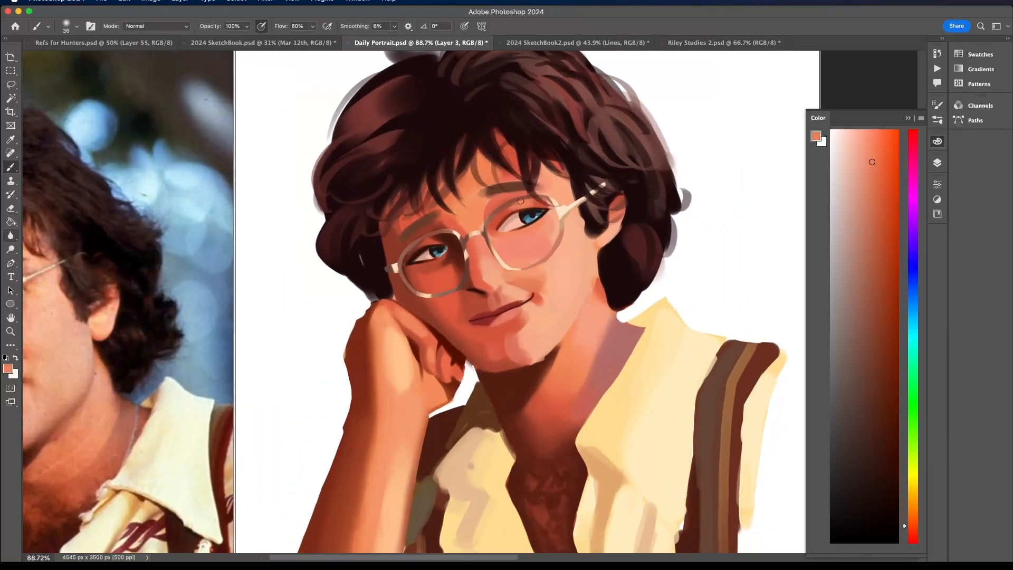
alt+click(499, 214)
alt+click(496, 202)
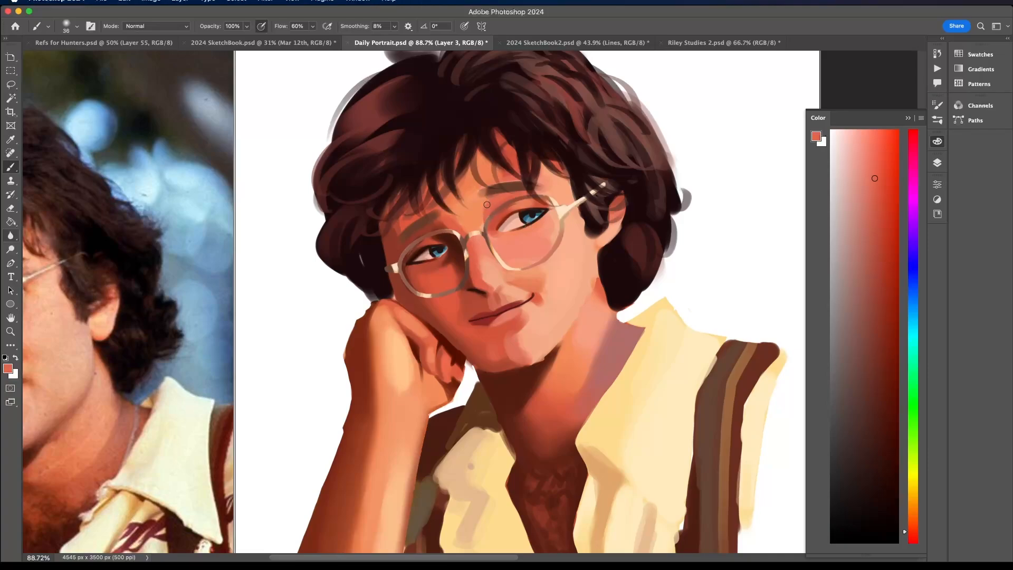
alt+click(486, 205)
scroll(469, 226, down, 3)
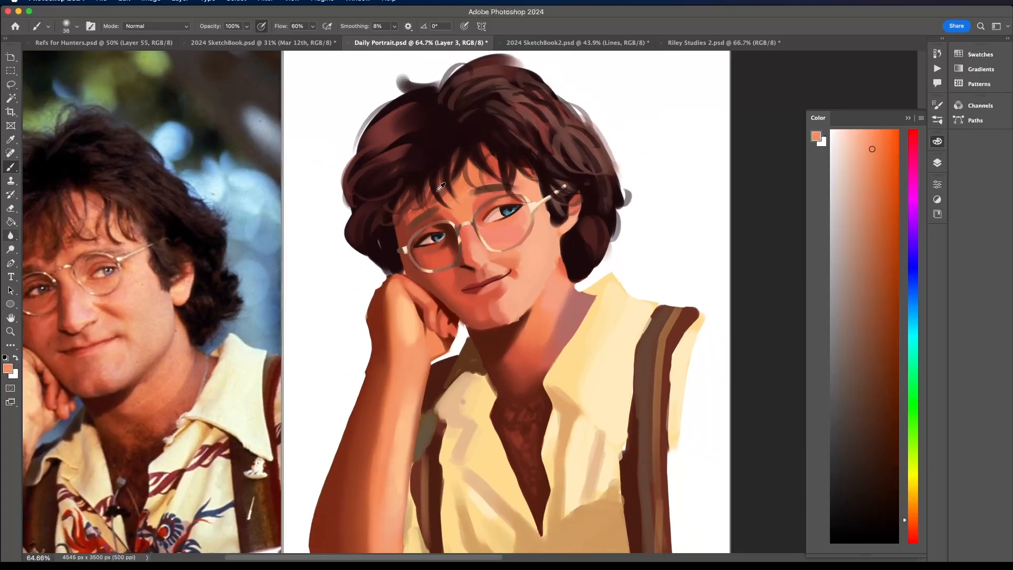
- Sample a warm coral and soften the skin between the eyebrows at the bridge of the glasses
scroll(459, 226, up, 5)
alt+click(456, 226)
alt+click(474, 242)
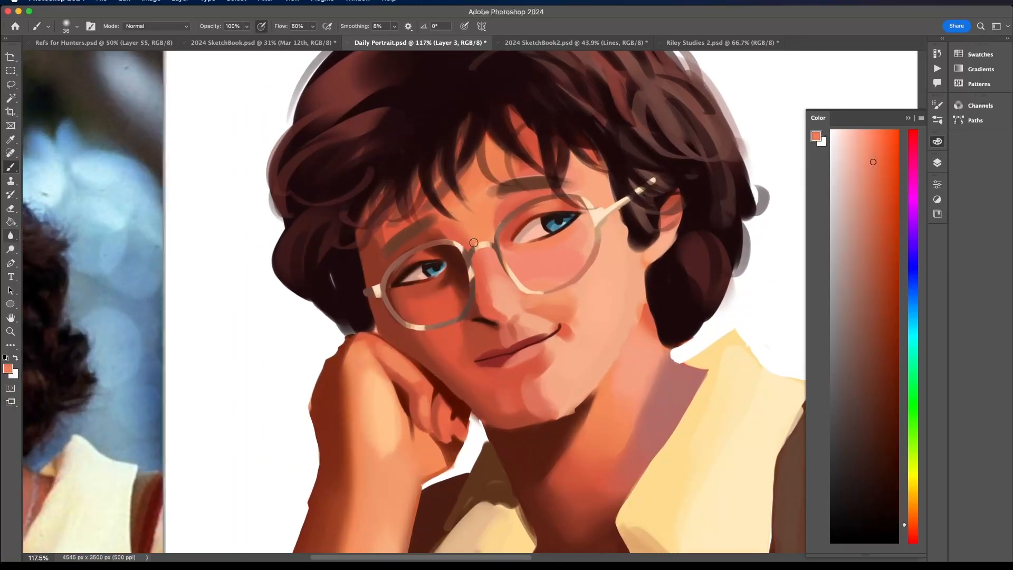
- Sample deeper reds and blend the shadow on the temple beside the shaded eye, along the hairline
alt+click(408, 201)
alt+click(376, 223)
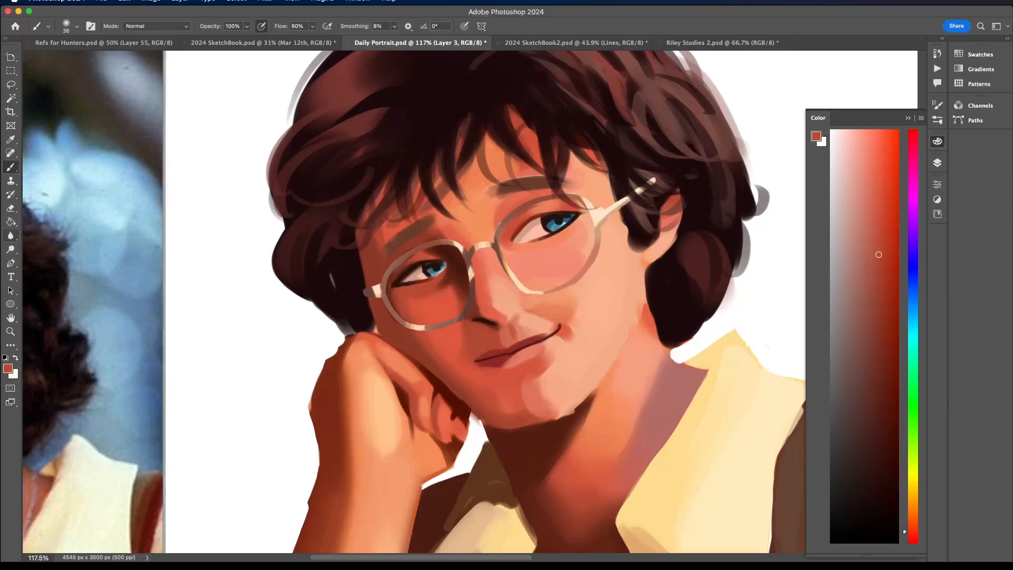
alt+click(382, 258)
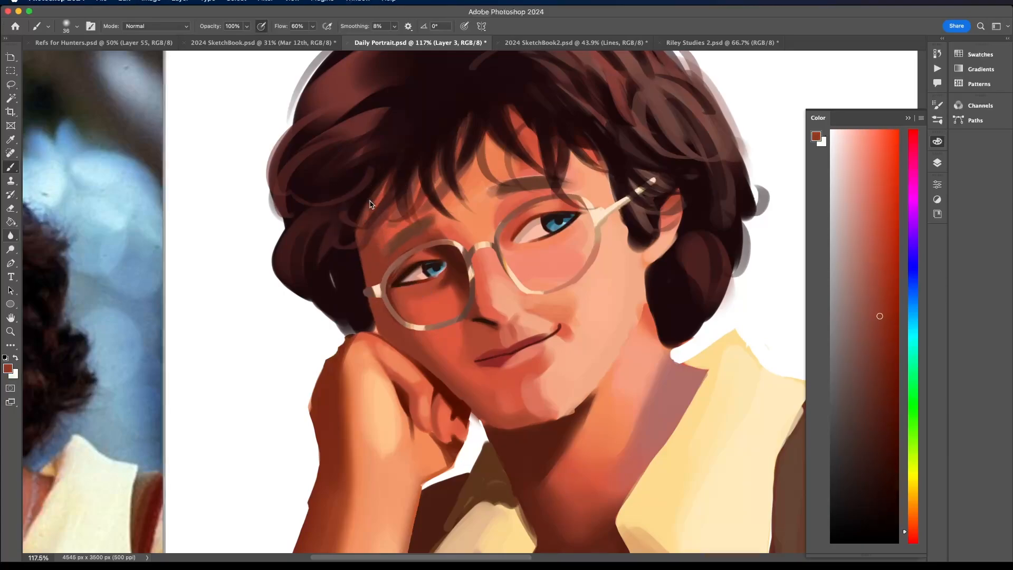
alt+click(375, 240)
scroll(367, 201, down, 5)
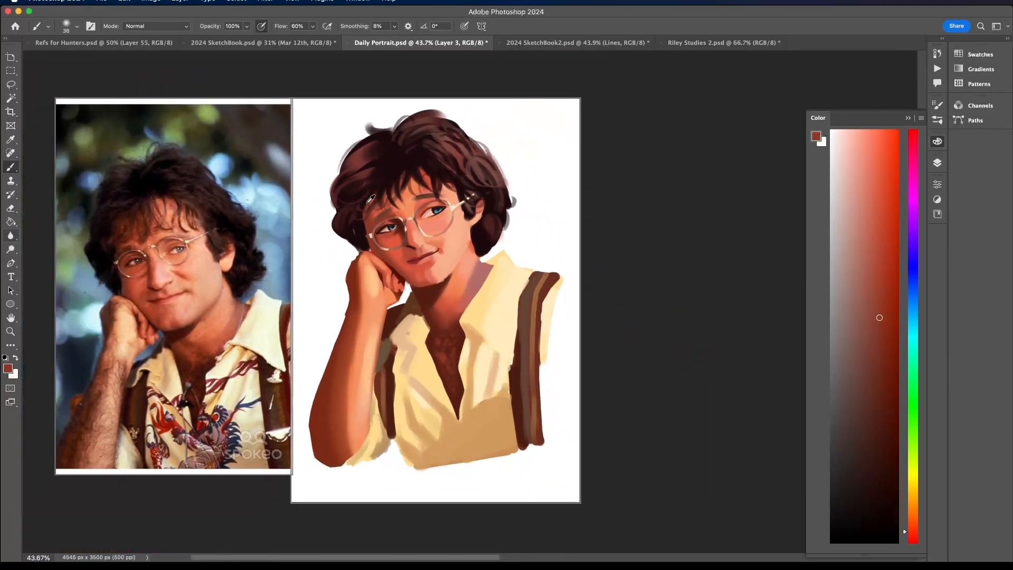
- Pick a medium blue, mix it into a muted red at the shaded temple, and try that tone along the face's edge
scroll(370, 199, up, 3)
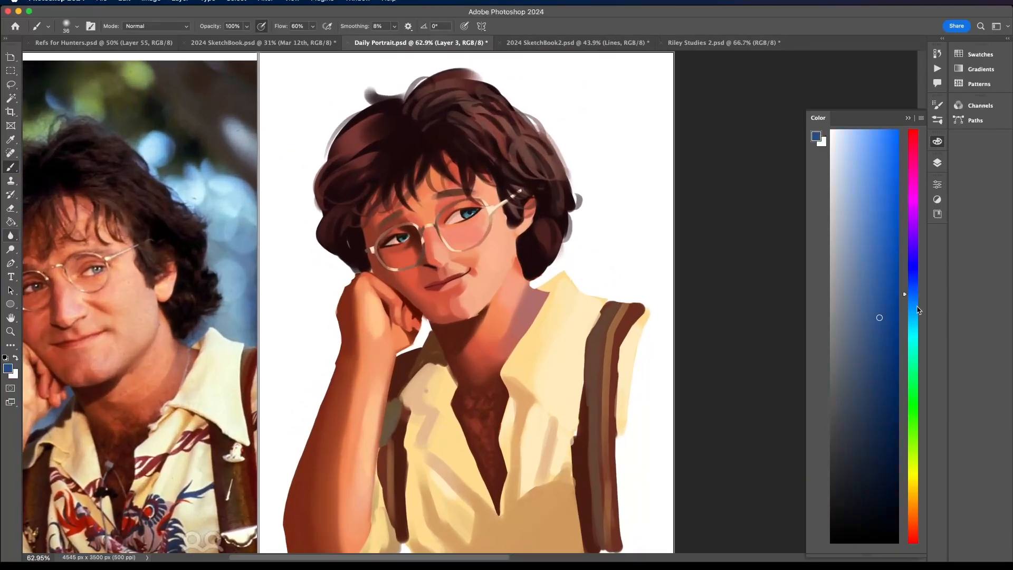
click(873, 216)
scroll(369, 243, up, 3)
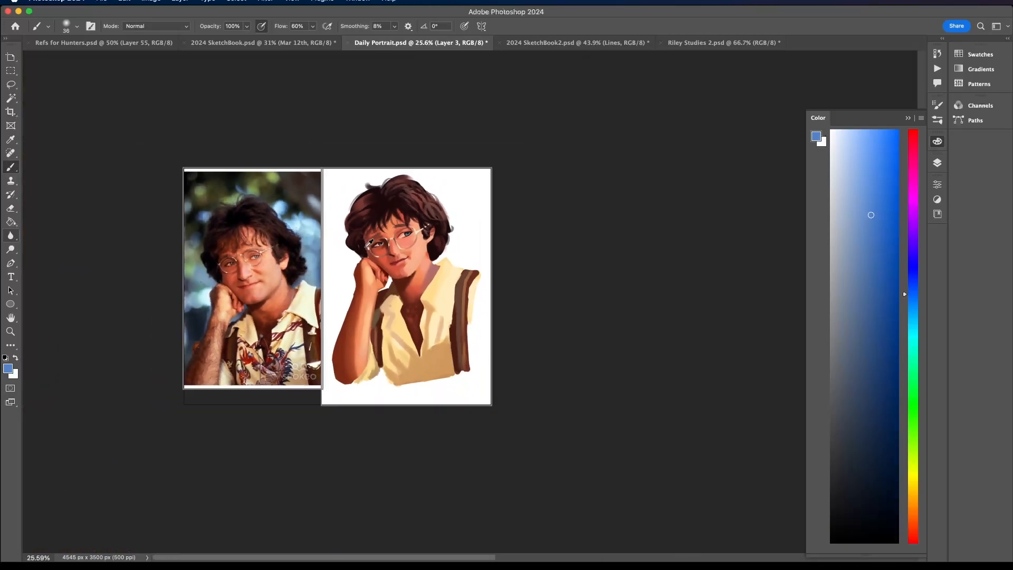
alt+click(369, 239)
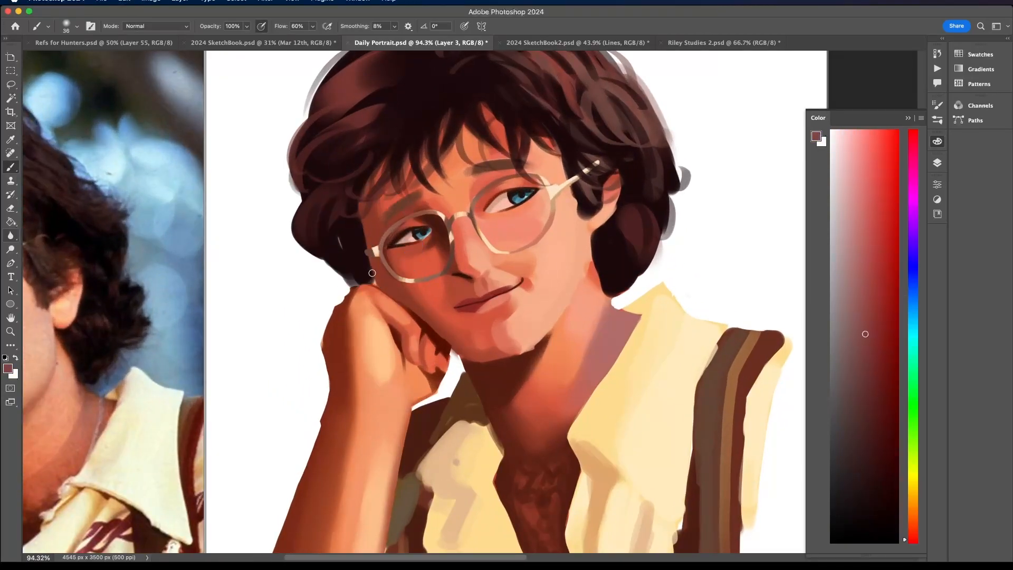
drag(375, 280, 358, 200)
key(super+z)
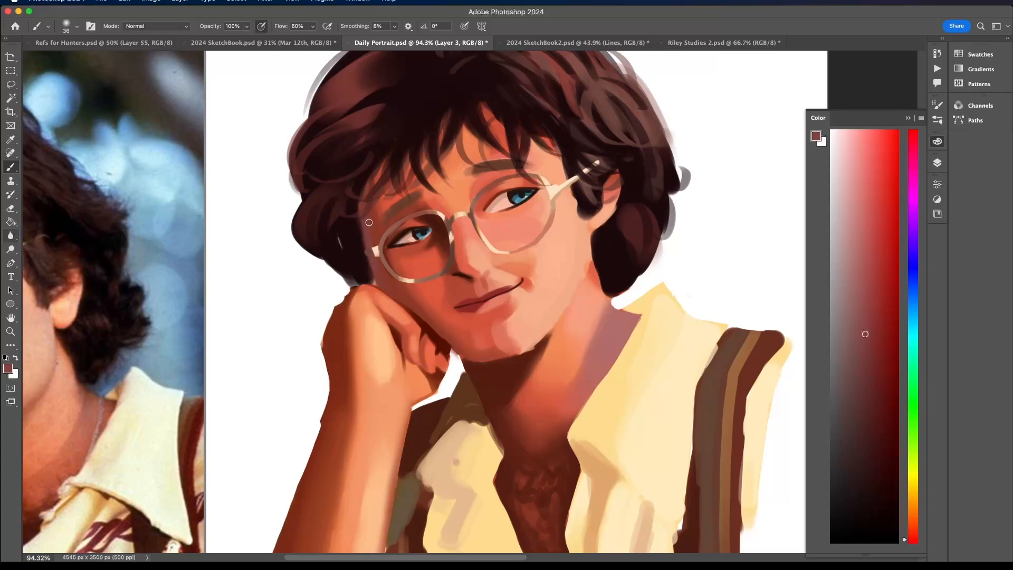
- Touch up the muted red along the face's edge at the shaded temple
alt+click(372, 230)
scroll(359, 151, down, 8)
scroll(412, 164, up, 4)
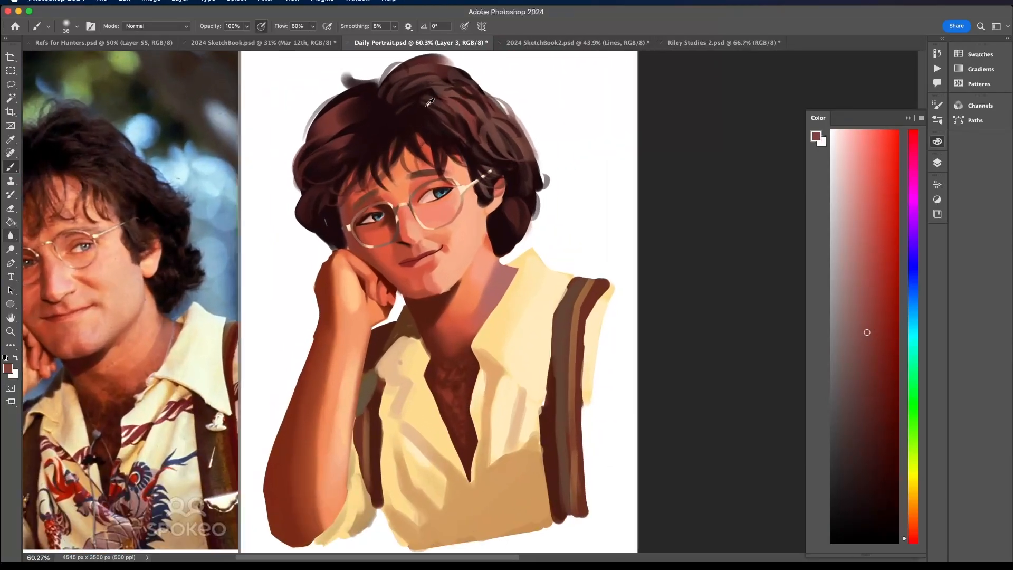
- Sample peach and coral skin tones and soften the lit cheek beneath the glasses and the side of the nose
scroll(429, 101, up, 5)
alt+click(470, 266)
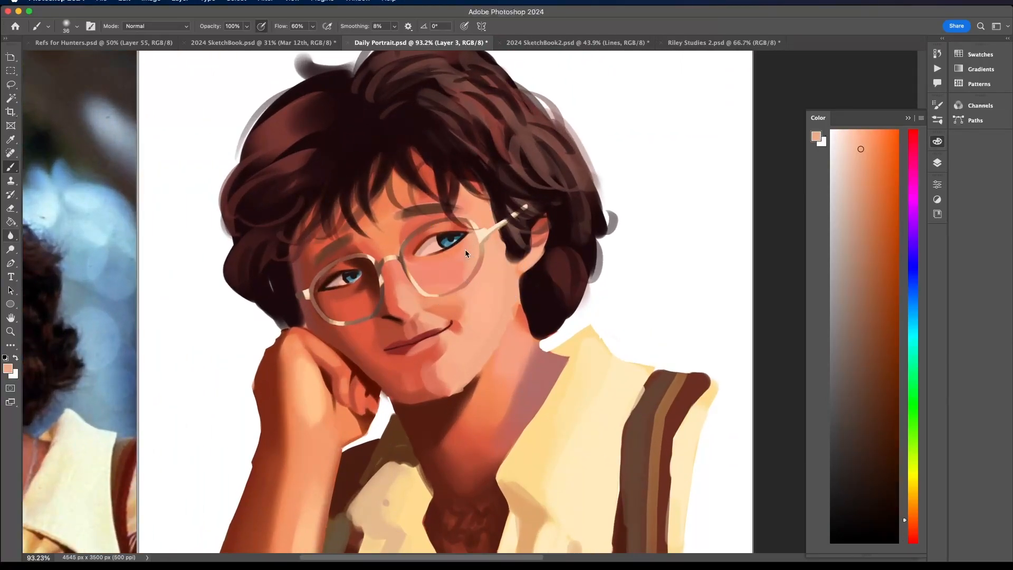
alt+click(450, 268)
alt+click(404, 295)
alt+click(390, 299)
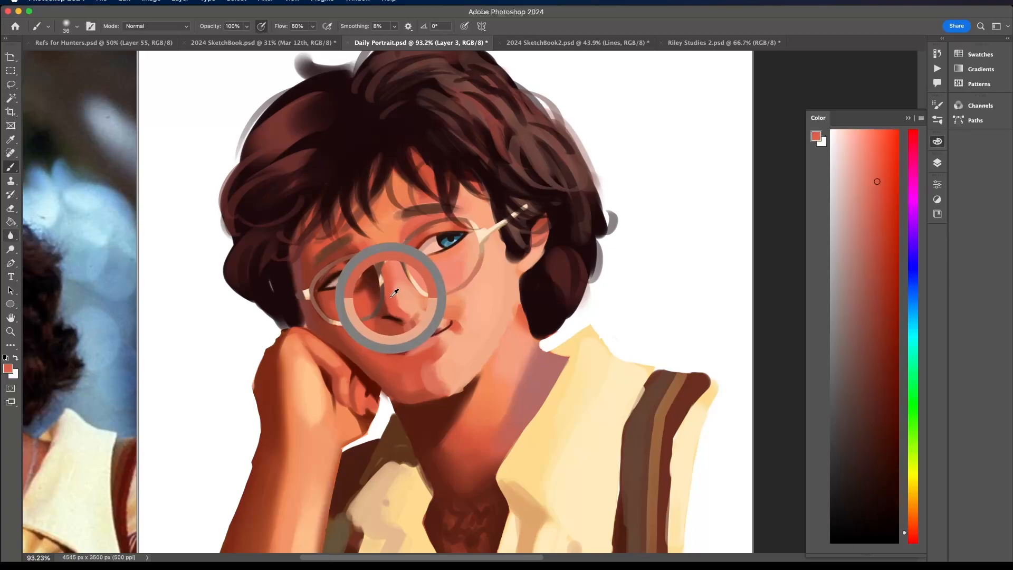
scroll(386, 261, down, 2)
scroll(386, 261, down, 3)
scroll(385, 275, up, 5)
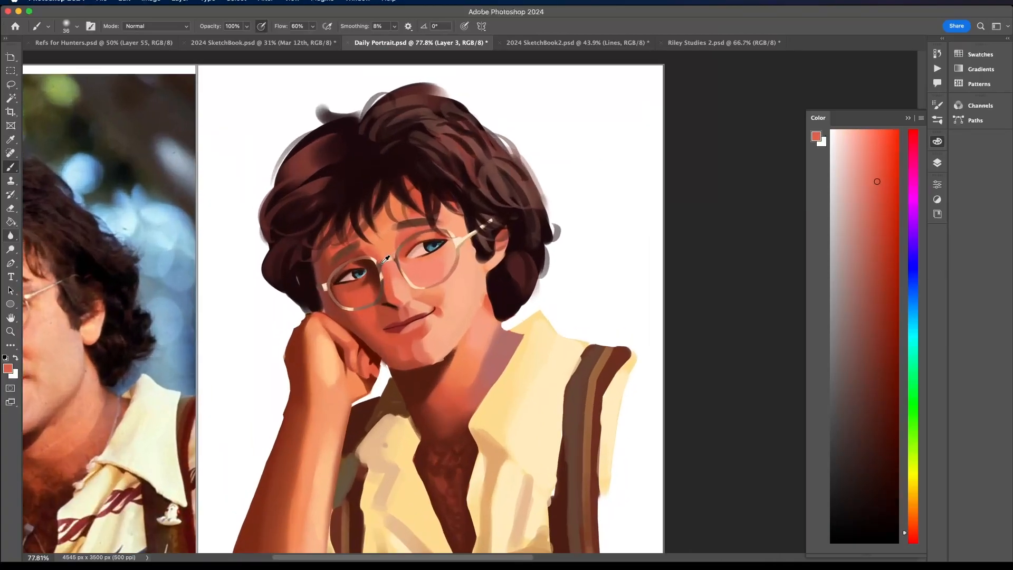
- Sample a reddish brown and a light peach and blend the shadow edge running down the side of the nose
alt+click(387, 315)
alt+click(386, 304)
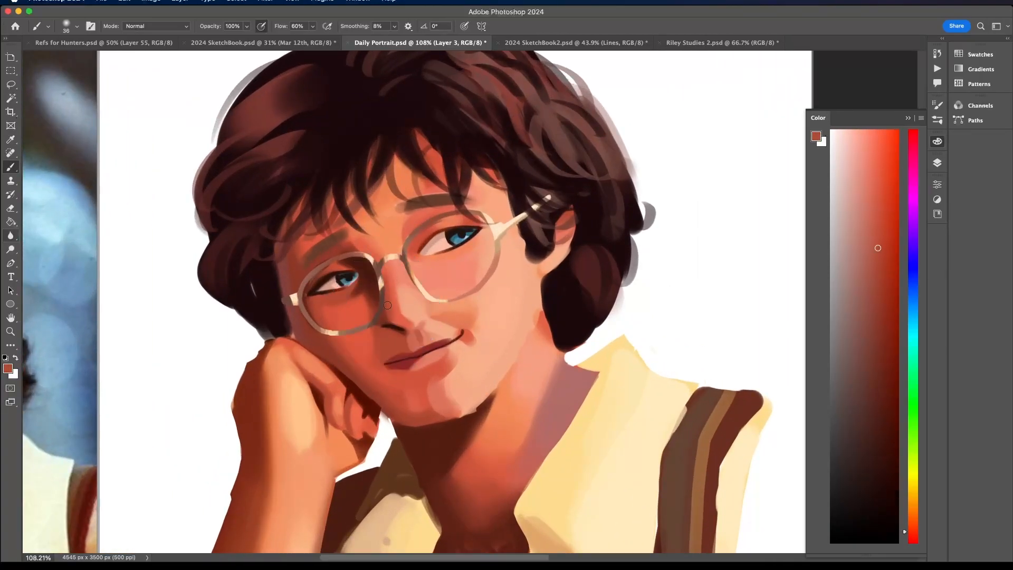
alt+click(393, 294)
alt+click(409, 297)
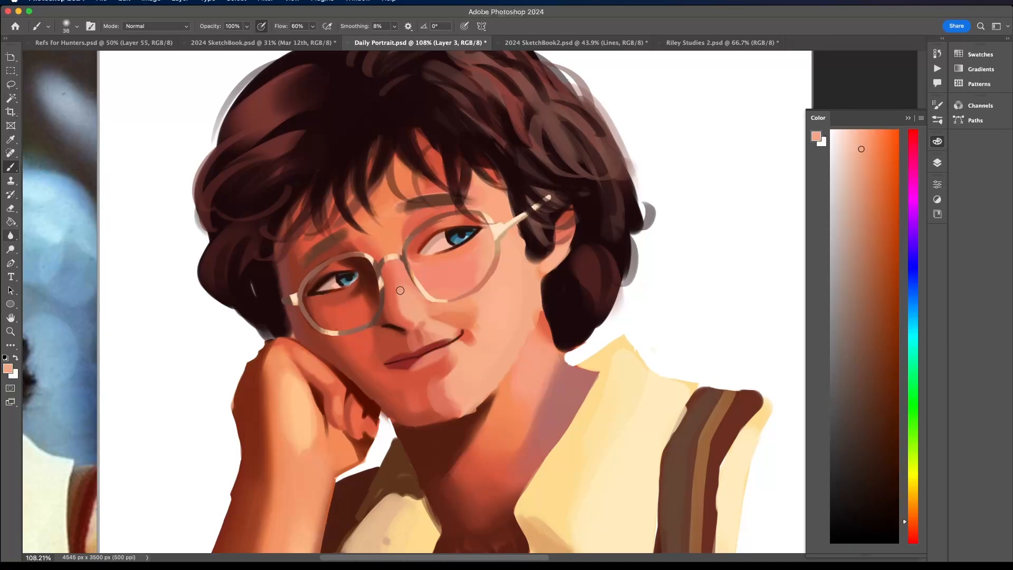
scroll(396, 261, down, 10)
scroll(397, 260, up, 8)
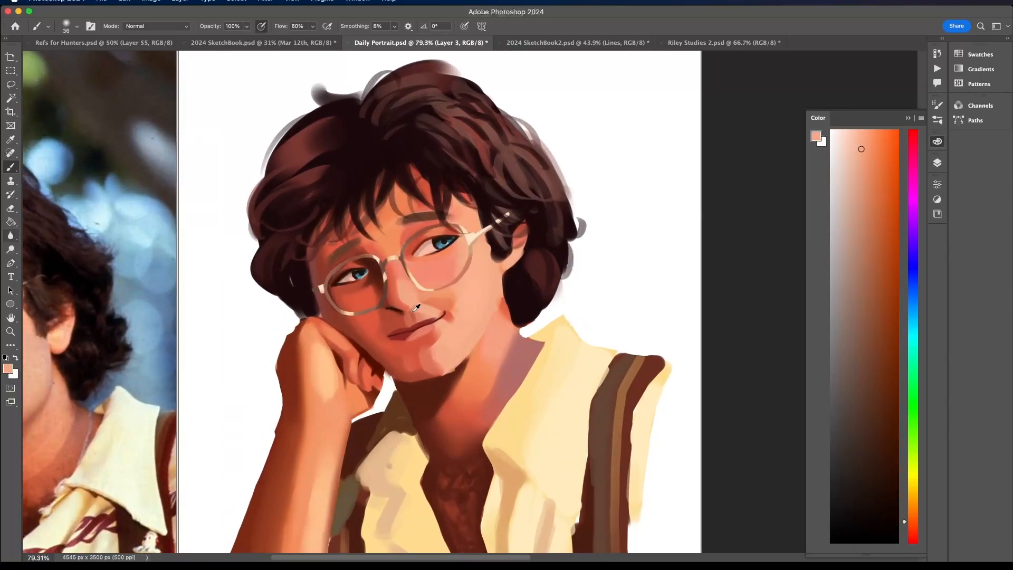
- Pick a deep red, reduce the brush to 14 px, and paint the curved edge of the lit-side nostril
alt+click(417, 308)
scroll(417, 308, up, 5)
click(887, 256)
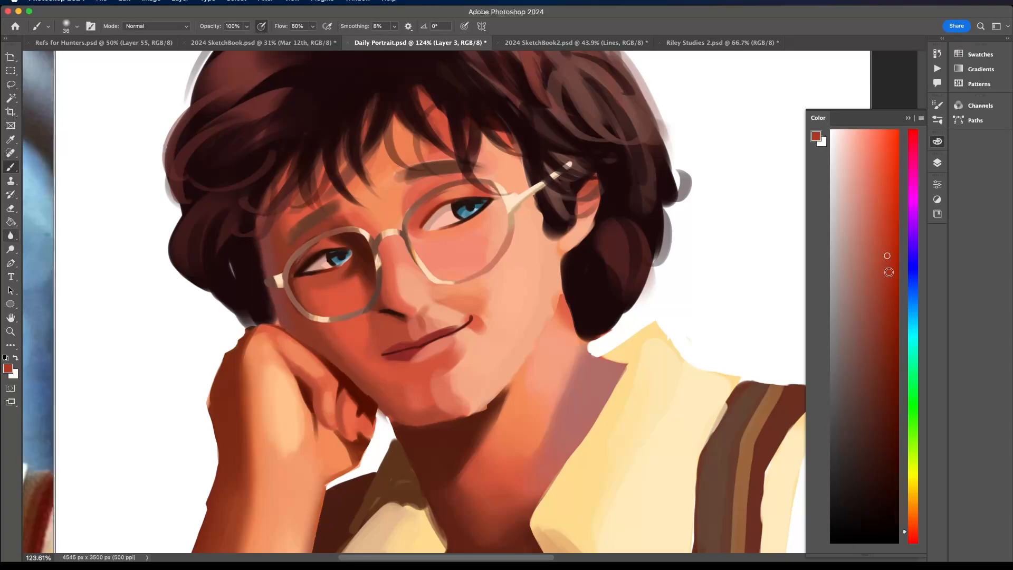
click(69, 29)
drag(70, 58, 63, 58)
drag(419, 314, 431, 303)
scroll(420, 295, down, 10)
scroll(420, 295, up, 9)
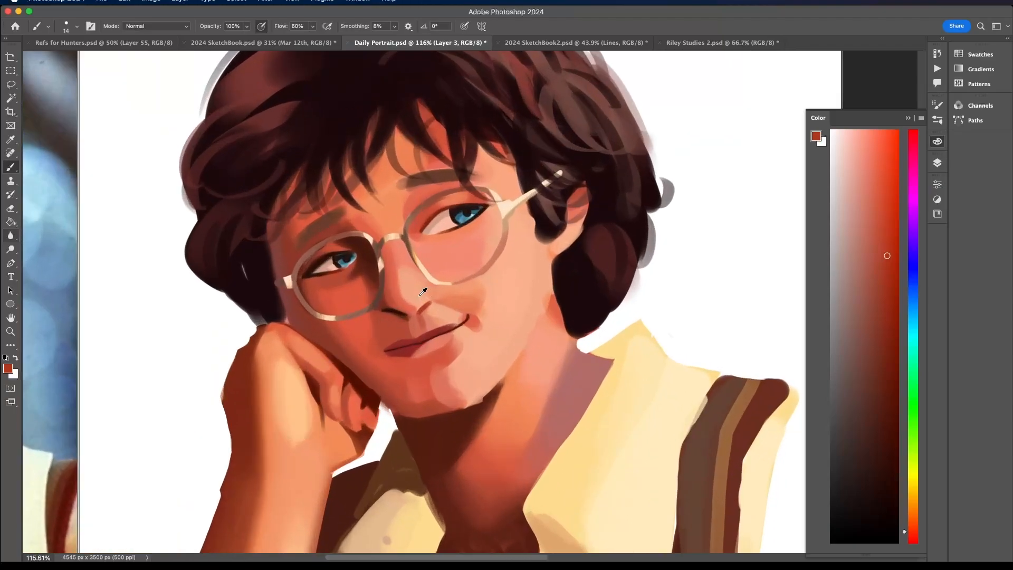
- Sample peach and red tones and refine the skin just beneath the lit-side nostril
alt+click(428, 305)
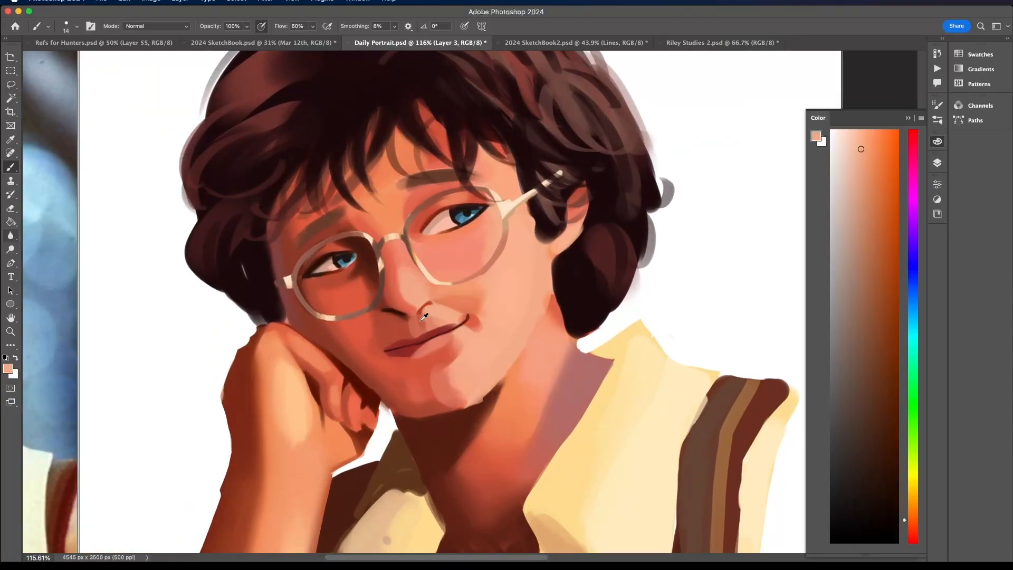
alt+click(422, 319)
alt+click(423, 318)
scroll(425, 317, down, 4)
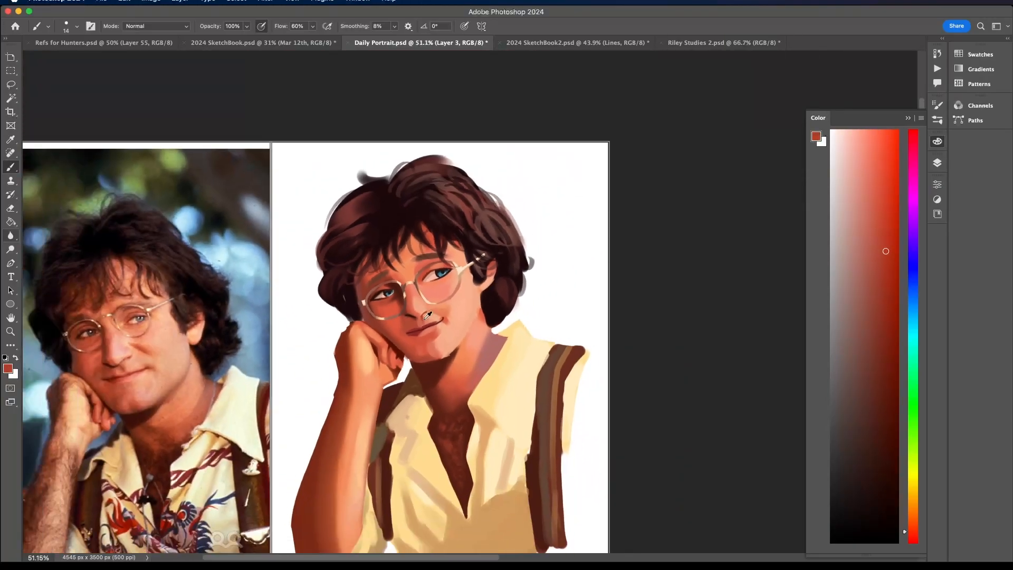
scroll(428, 315, up, 4)
- Sample peach, dark red and coral tones and blend the skin between the nose and the upper lip
alt+click(416, 327)
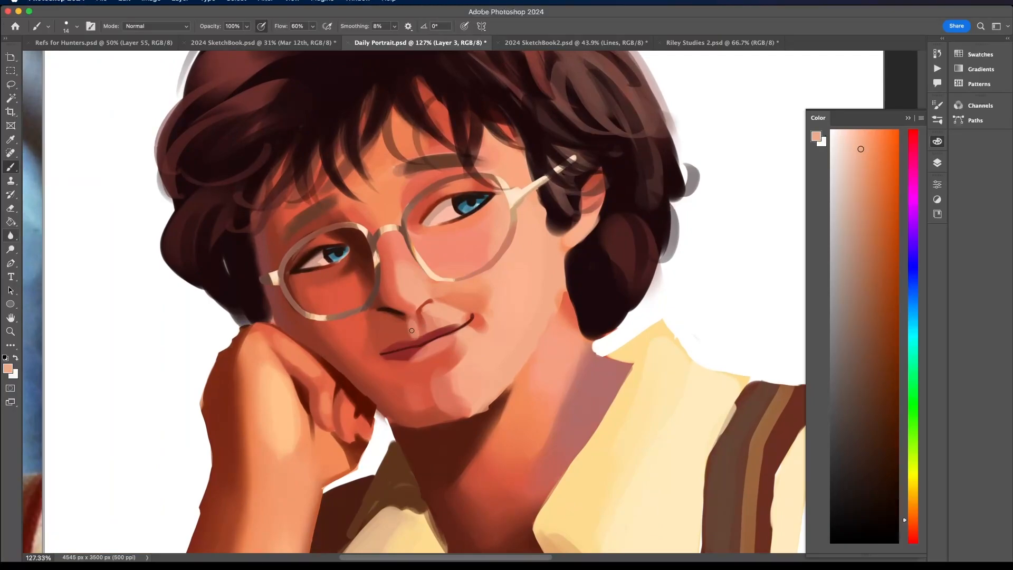
scroll(412, 330, down, 4)
scroll(430, 375, up, 4)
alt+click(430, 376)
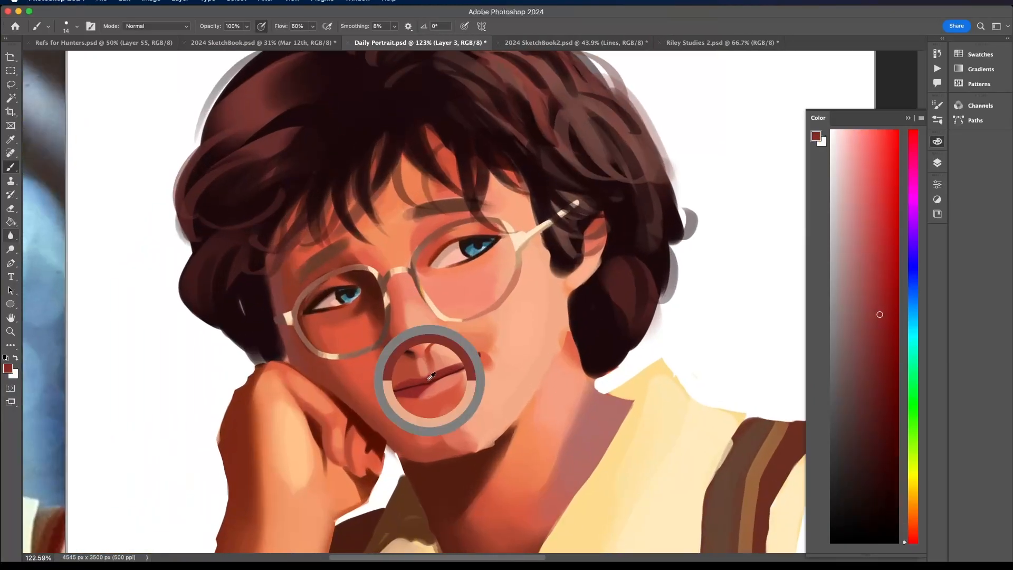
alt+click(446, 356)
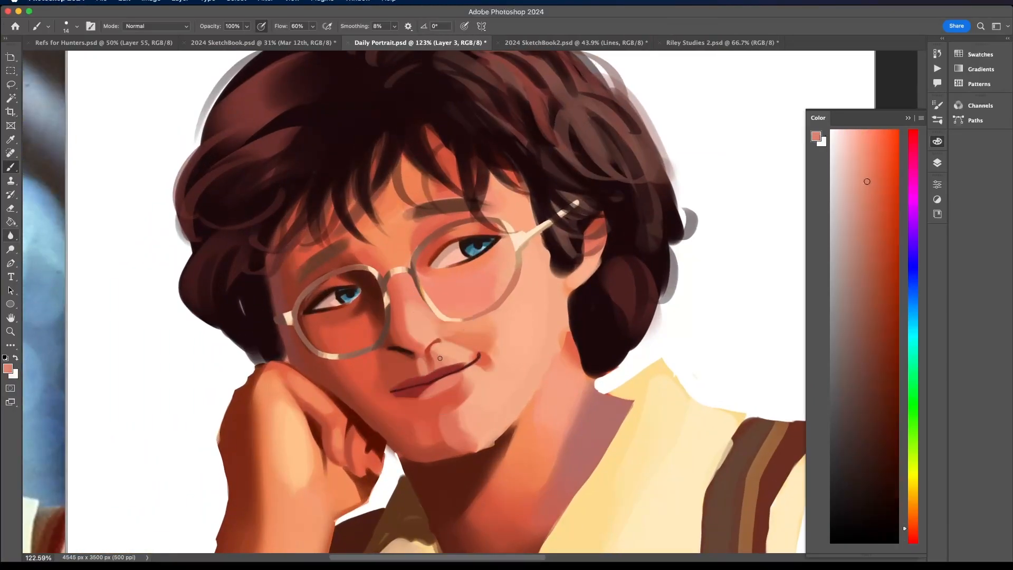
scroll(447, 356, down, 4)
scroll(526, 401, up, 2)
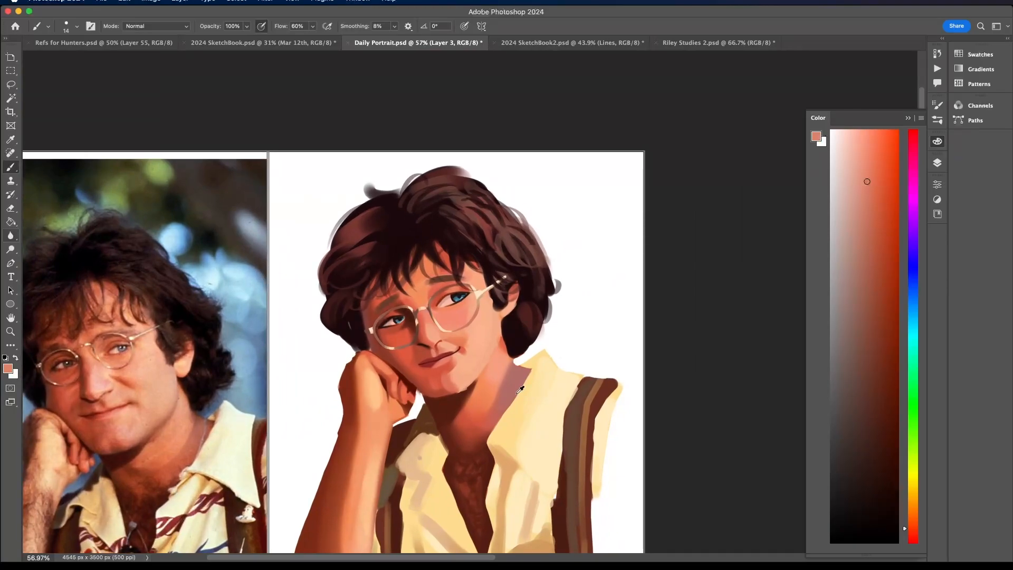
- Sample a dark reddish brown and touch up the inner corner of the lit eye
alt+click(428, 283)
scroll(428, 283, up, 5)
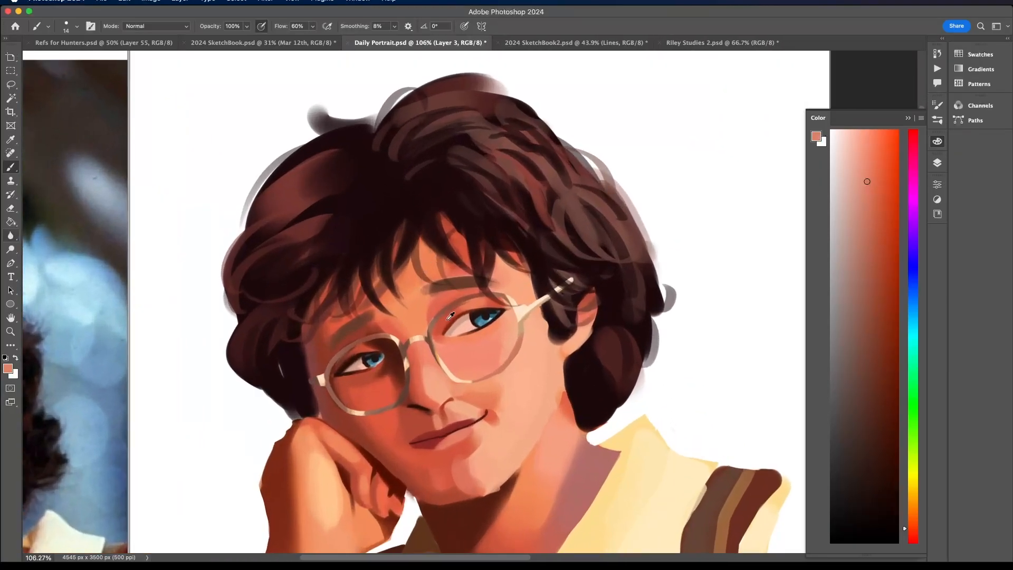
alt+click(448, 324)
scroll(495, 320, down, 6)
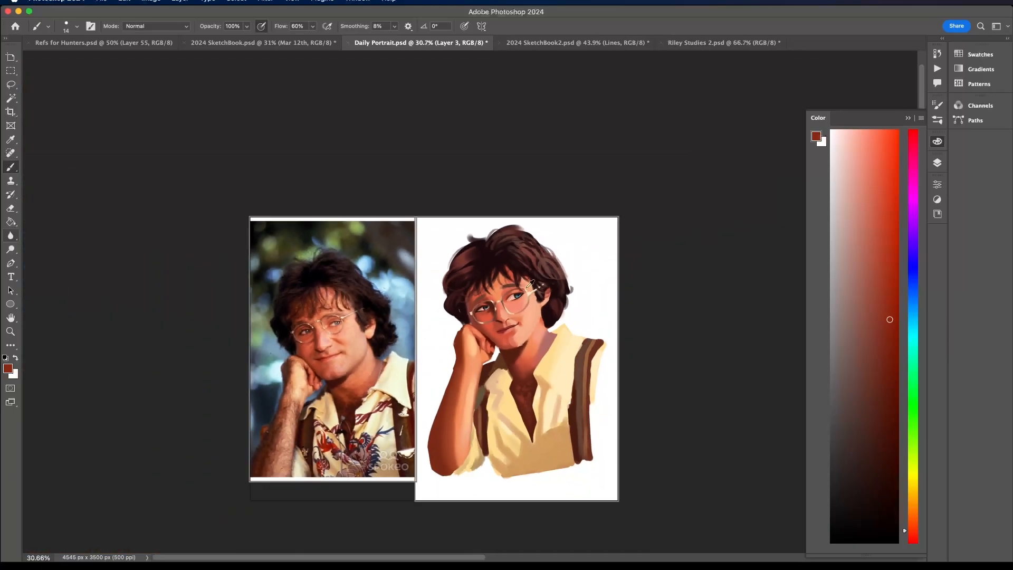
scroll(481, 307, up, 5)
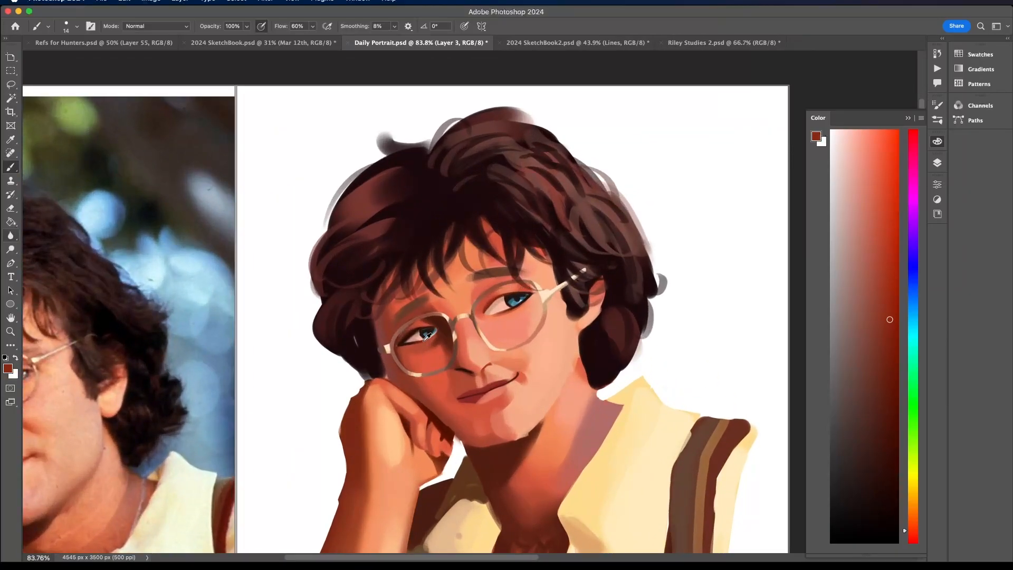
- Sample a dark brown beside the shaded eye and an orange below the lit eyebrow, and touch up both areas
alt+click(441, 327)
scroll(413, 338, down, 2)
scroll(506, 296, up, 1)
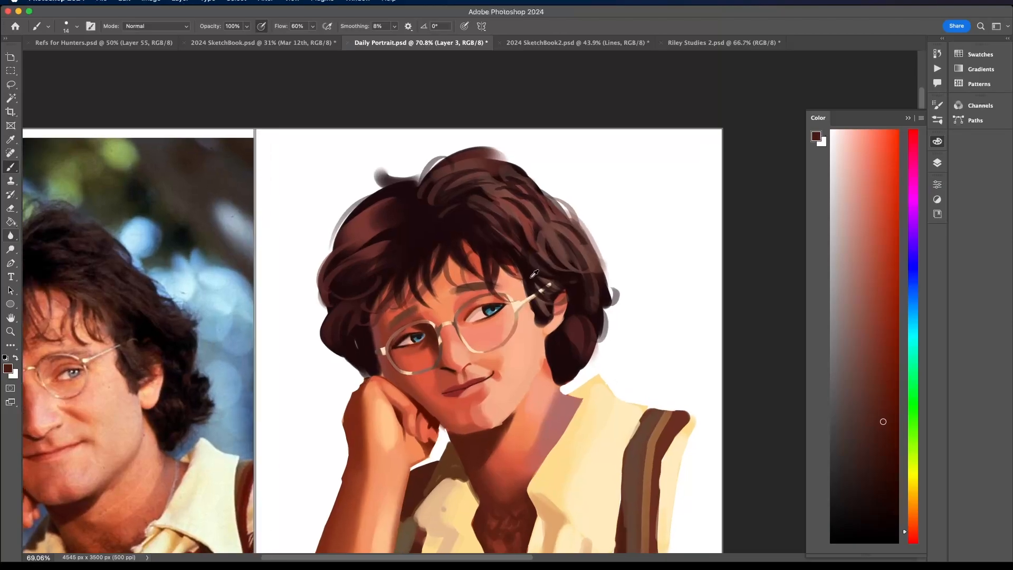
scroll(491, 304, down, 1)
scroll(475, 311, up, 2)
alt+click(467, 315)
scroll(502, 369, down, 3)
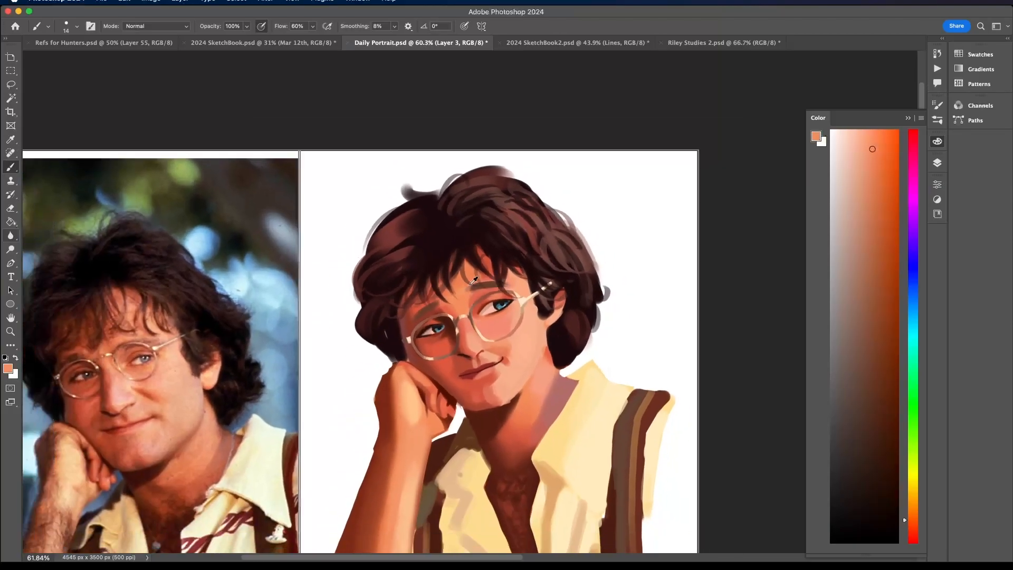
scroll(538, 421, up, 4)
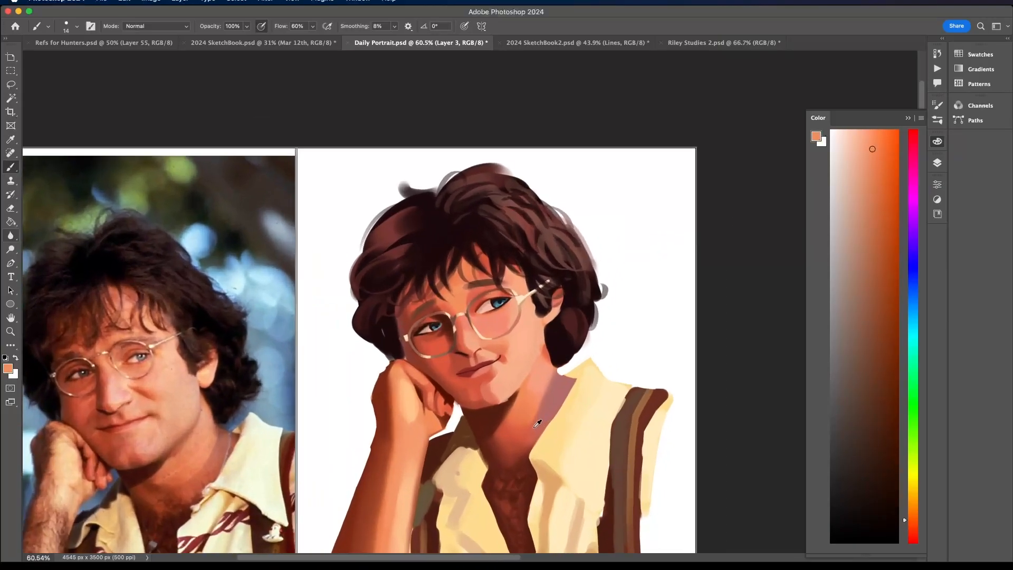
- Sample a muted red and a dark brown and refine the chin and the shadow edge under the jaw
alt+click(462, 377)
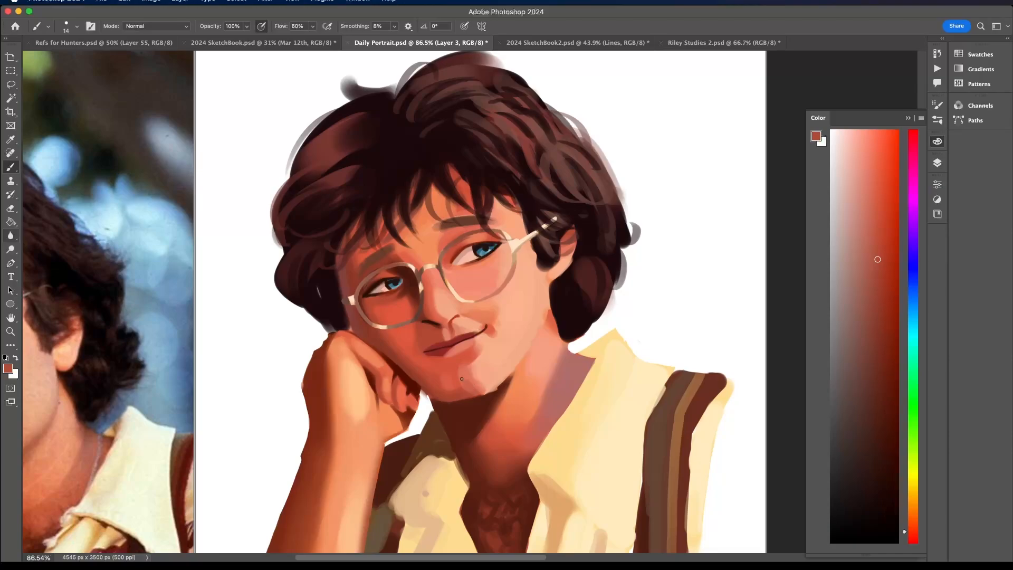
scroll(470, 387, down, 2)
scroll(475, 387, up, 1)
alt+click(497, 390)
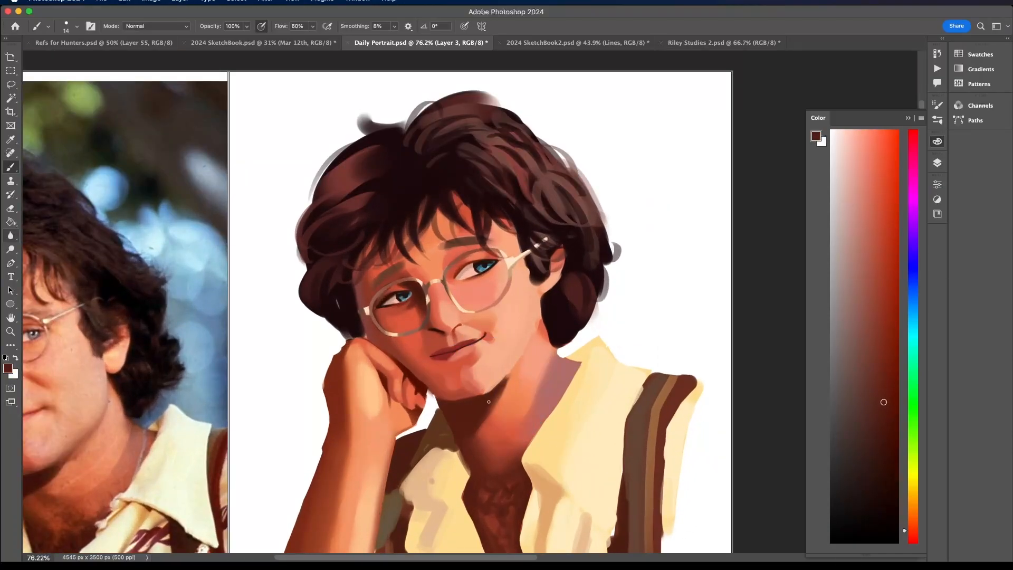
- Sample a light peach and clean up the jaw's edge against the hair below the ear
alt+click(534, 317)
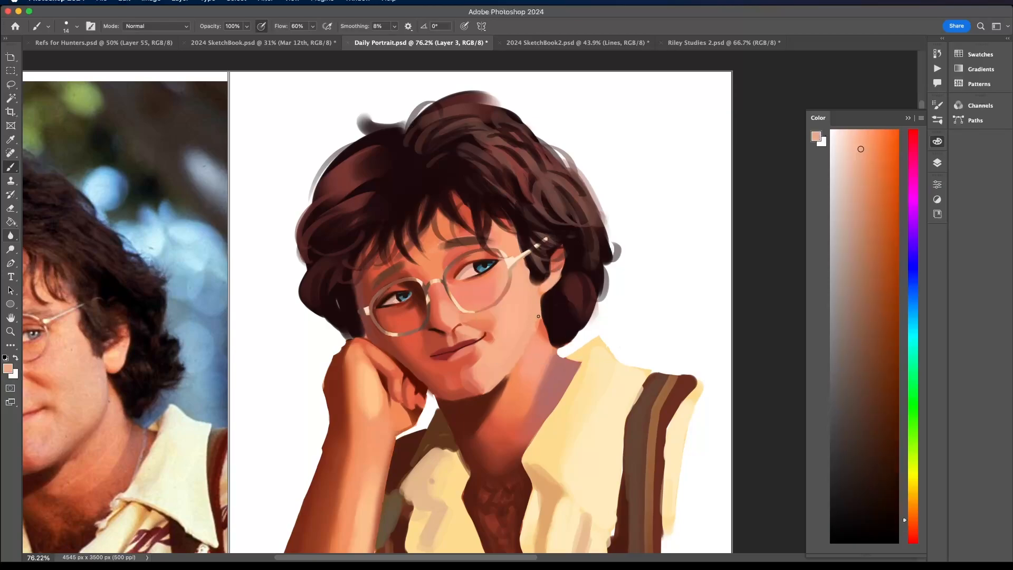
alt+click(545, 290)
alt+click(543, 288)
alt+click(539, 316)
scroll(501, 360, down, 6)
scroll(501, 360, up, 5)
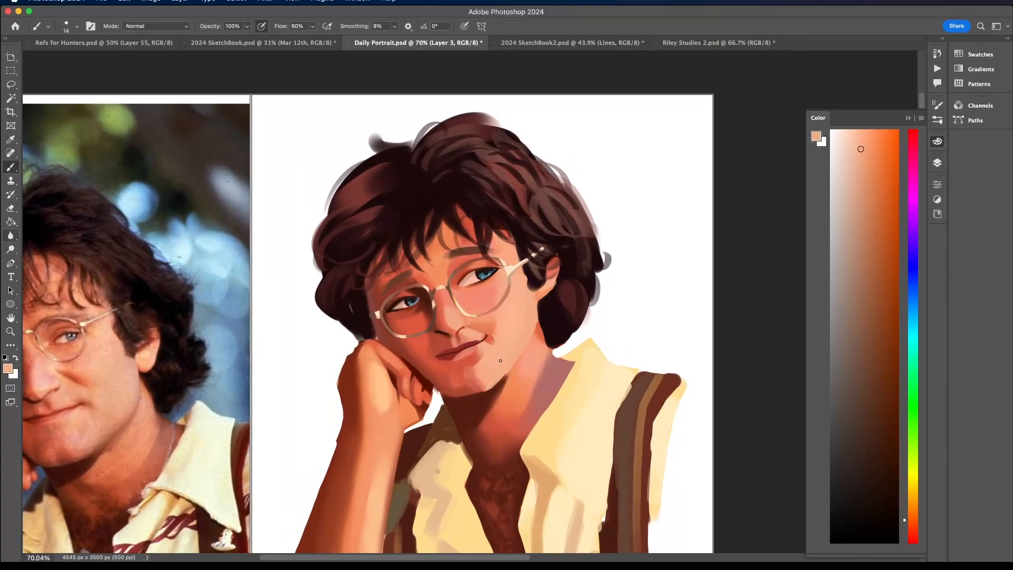
- Sample a muted rose from the neck, switch to air brush 2.0 at 86 px, and soften the jaw with a lighter pink
alt+click(554, 373)
click(67, 23)
click(74, 338)
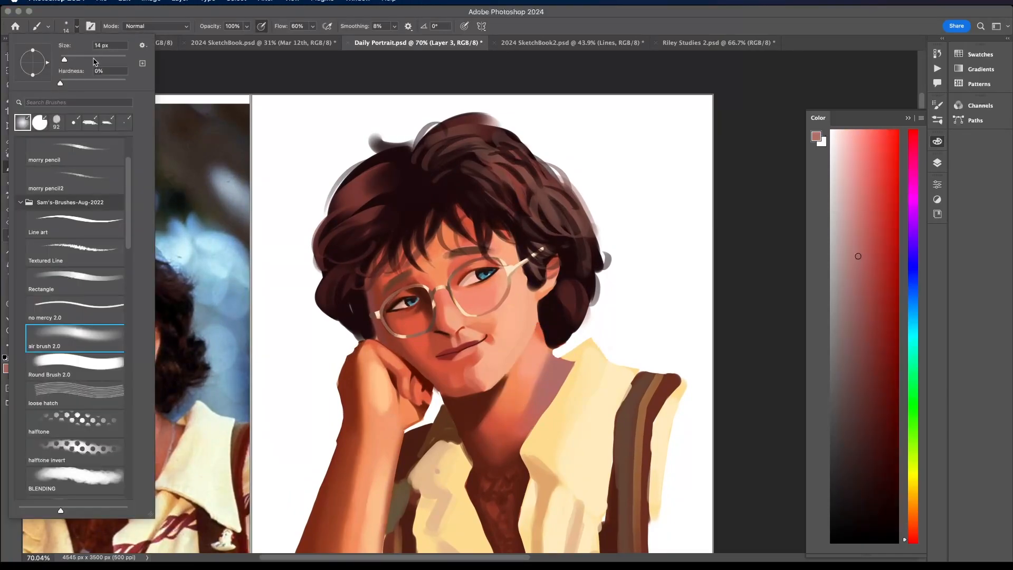
click(516, 366)
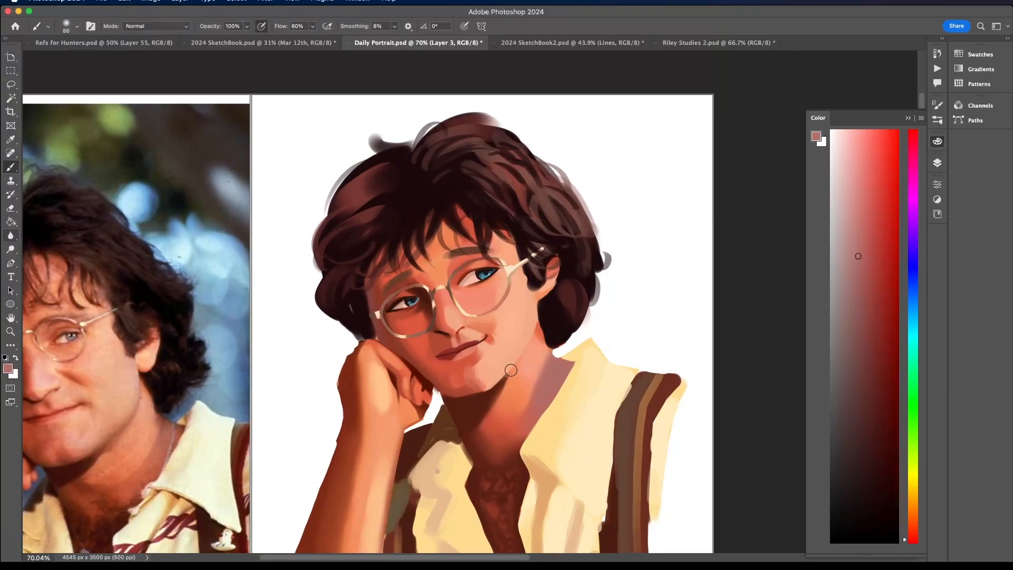
click(860, 185)
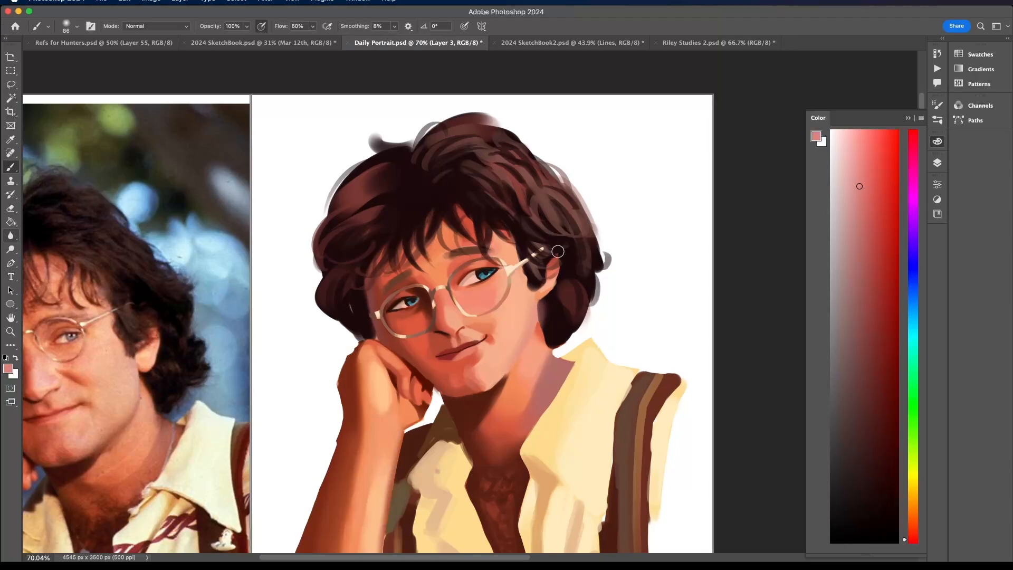
scroll(562, 248, down, 5)
scroll(561, 248, up, 5)
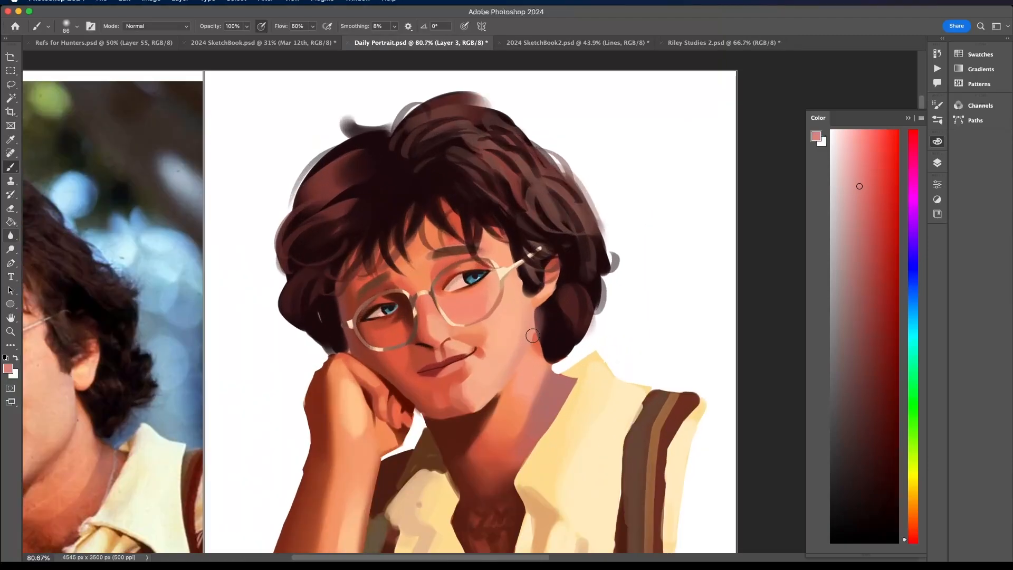
- Sample a light peach near the ear and blend it over the upper jaw
alt+click(528, 303)
scroll(518, 331, down, 5)
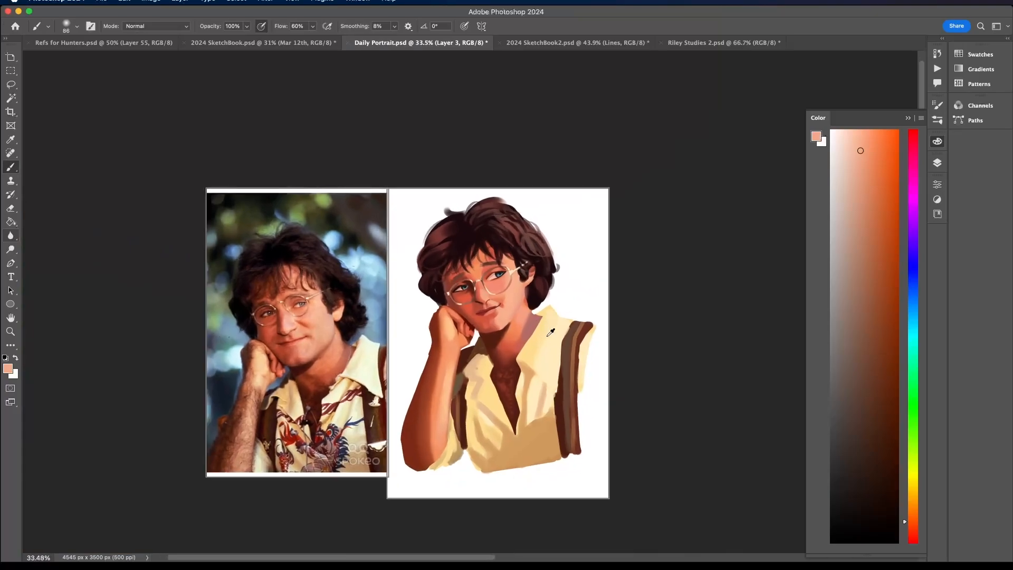
scroll(547, 272, up, 3)
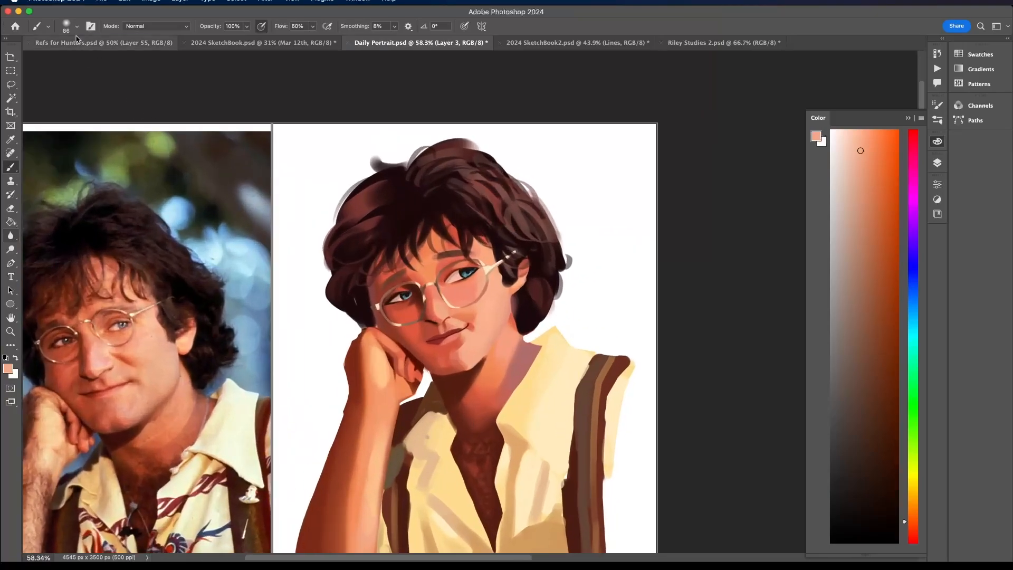
- Set a 46 px round brush with 100% hardness and repaint the hair's edge below the ear in sampled dark brown
click(77, 26)
drag(84, 56, 76, 57)
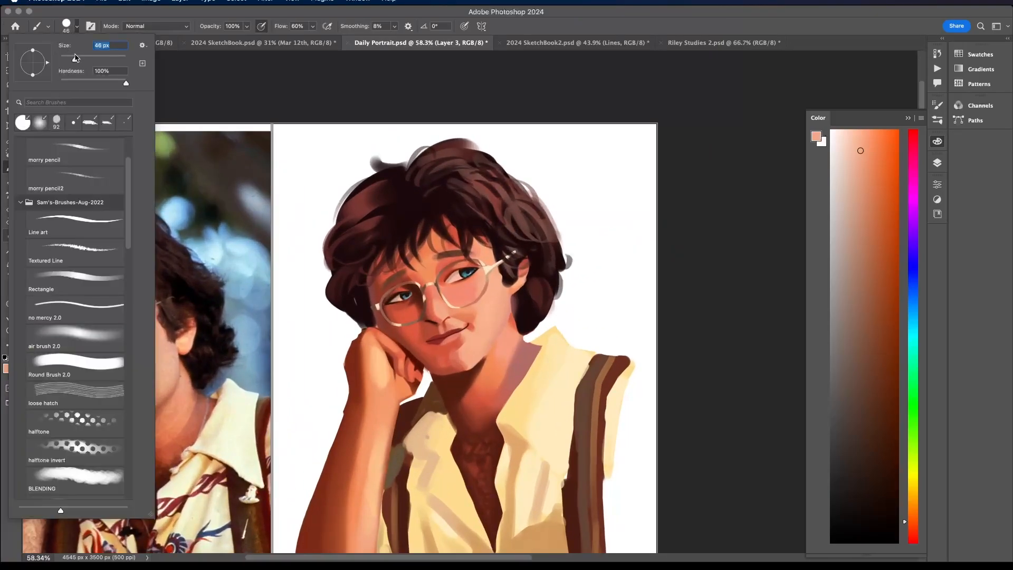
click(526, 301)
alt+click(515, 307)
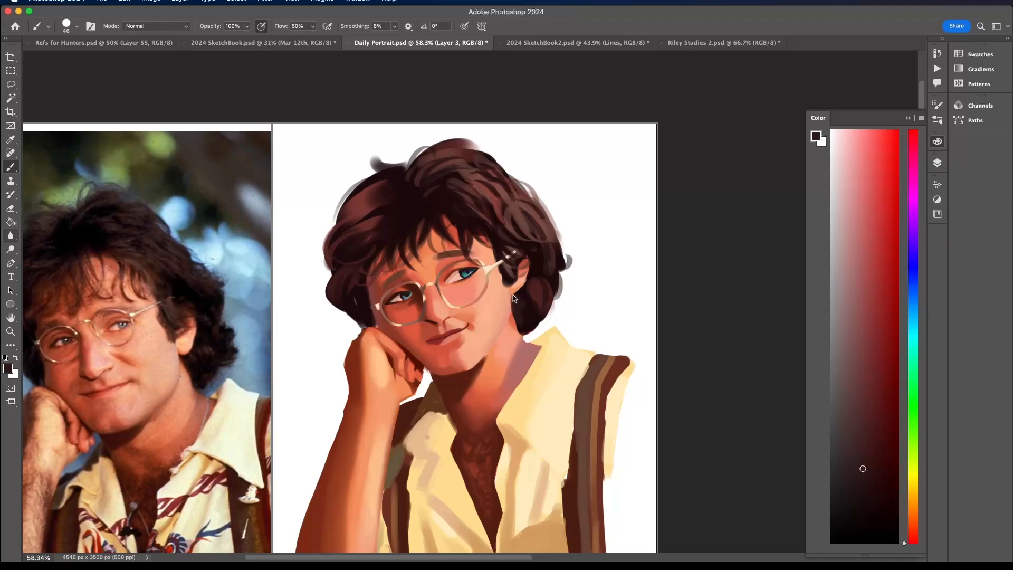
scroll(514, 299, up, 3)
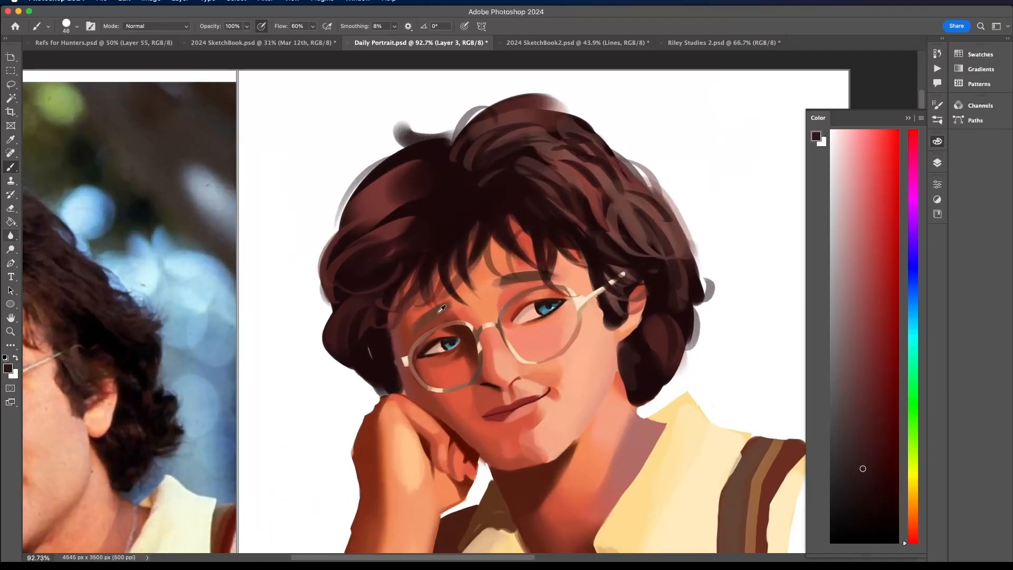
- Sample a dark reddish brown from the hair and darken the eyebrow above the shaded eye
alt+click(438, 313)
alt+click(367, 318)
drag(416, 328, 450, 305)
scroll(459, 298, down, 5)
scroll(463, 306, up, 5)
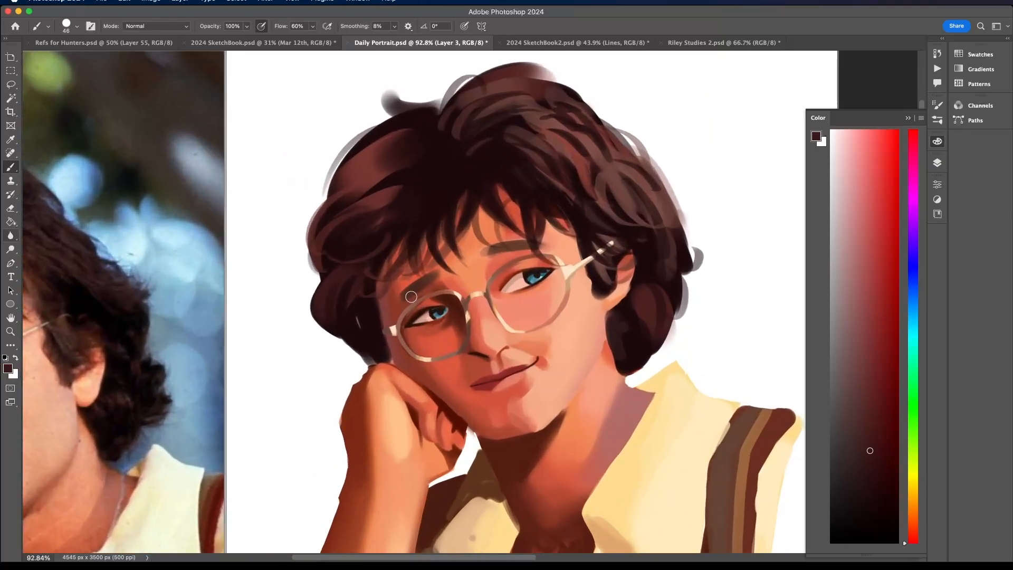
- Sample the coral red skin tone beside the shaded eye's eyebrow and clean up that eyebrow's edges with it
alt+click(410, 281)
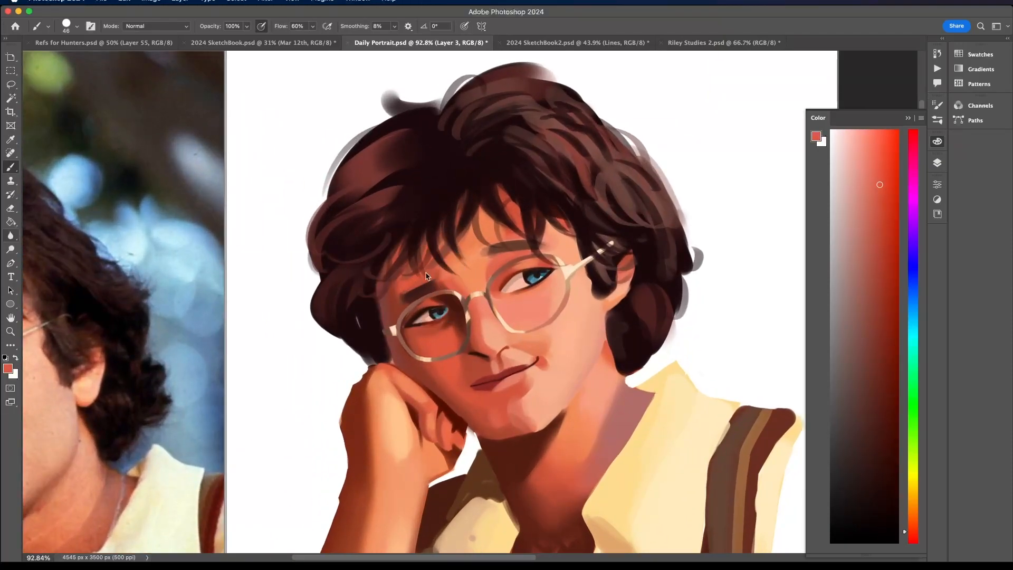
scroll(448, 252, down, 5)
scroll(449, 250, up, 4)
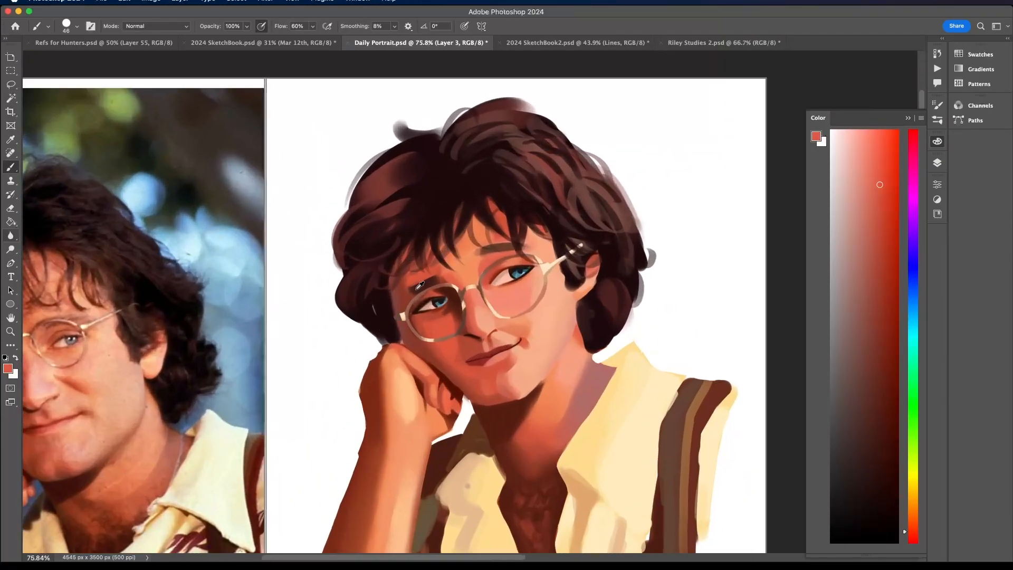
alt+click(421, 287)
alt+click(406, 289)
- Refine the inner end of the eyebrow above the lit eye using sampled brow brown, forehead peach and reddish skin tones
alt+click(505, 241)
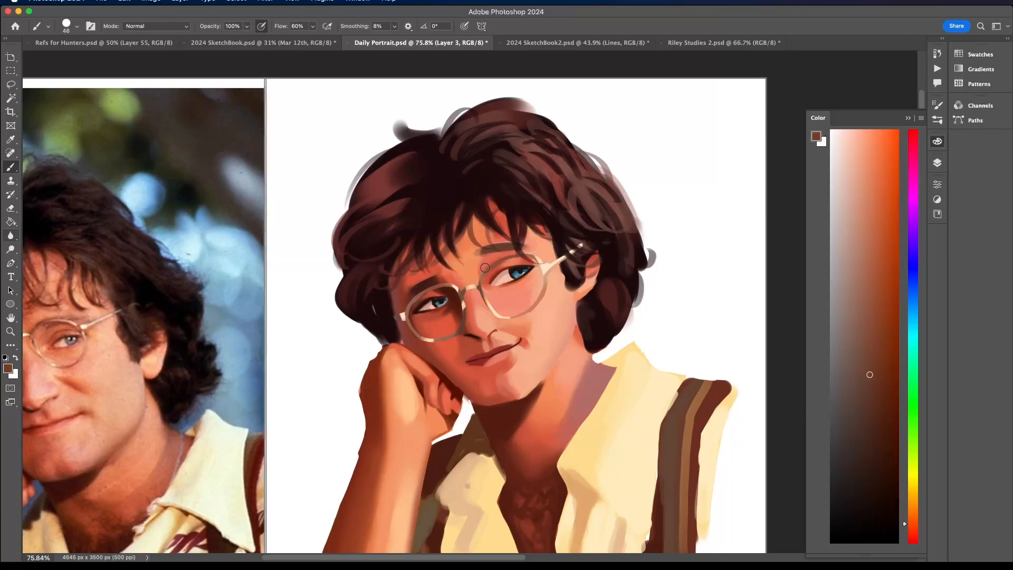
scroll(523, 253, down, 5)
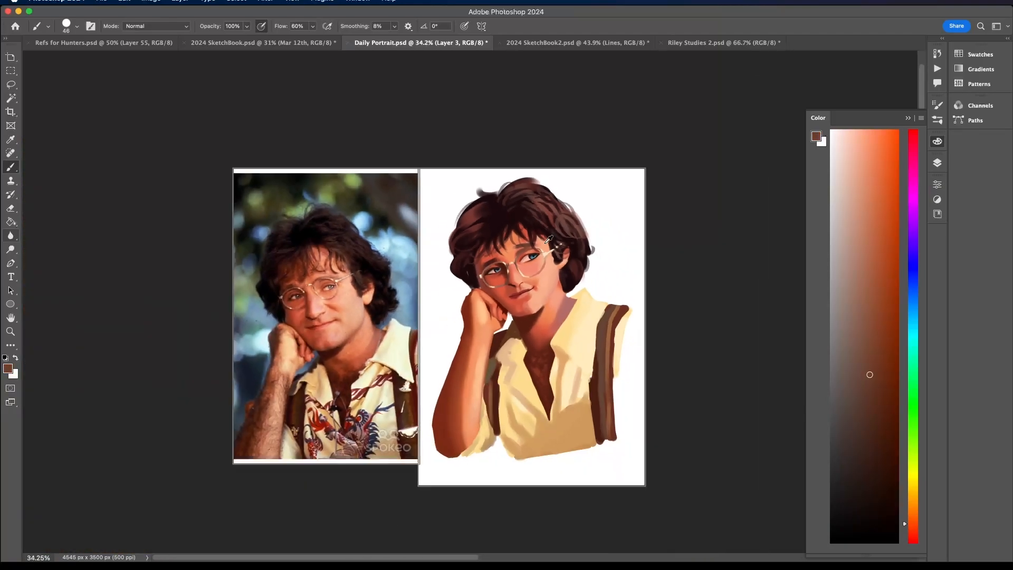
scroll(466, 261, up, 7)
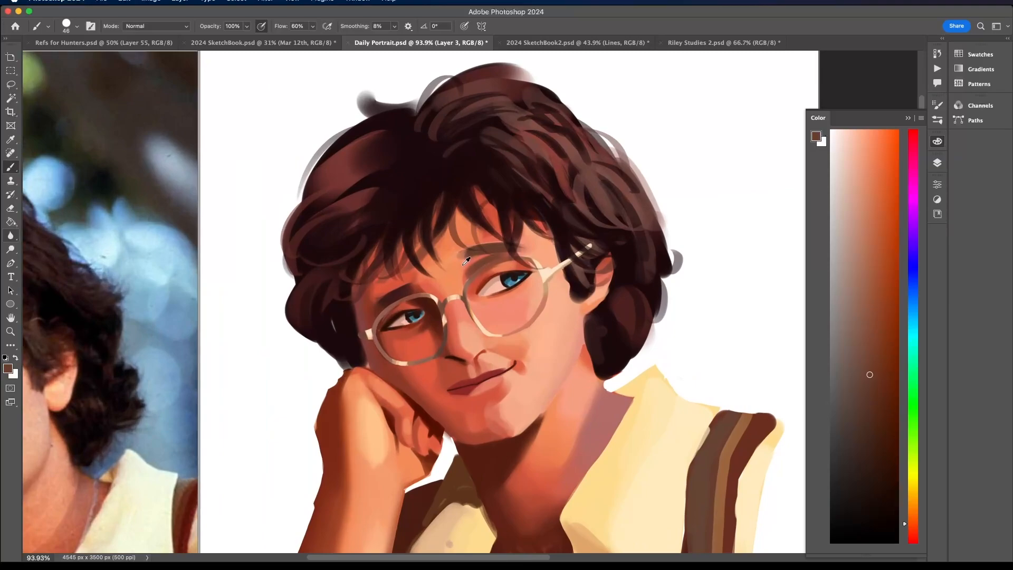
alt+click(466, 260)
drag(465, 261, 492, 244)
alt+click(486, 235)
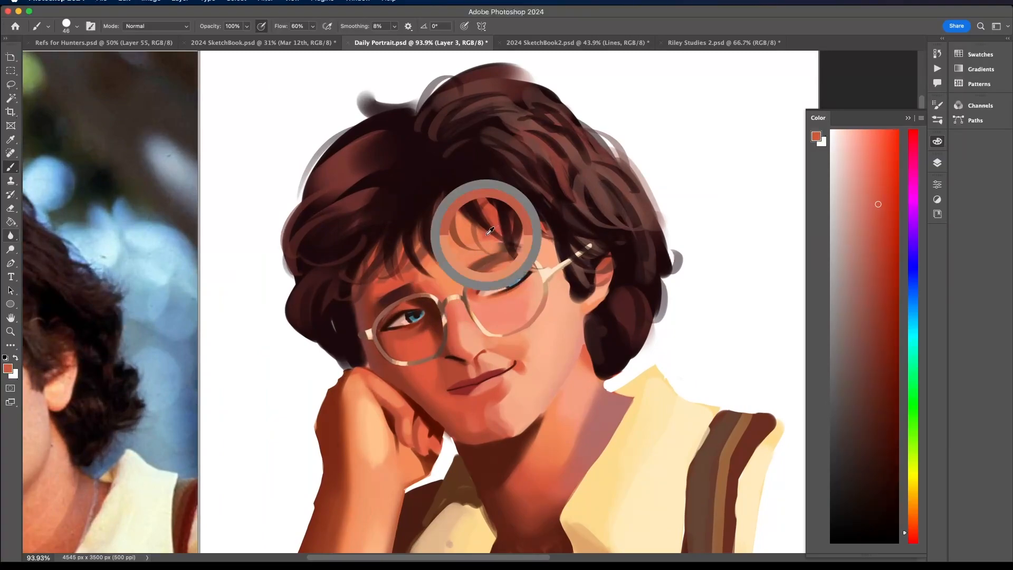
alt+click(455, 265)
alt+click(480, 211)
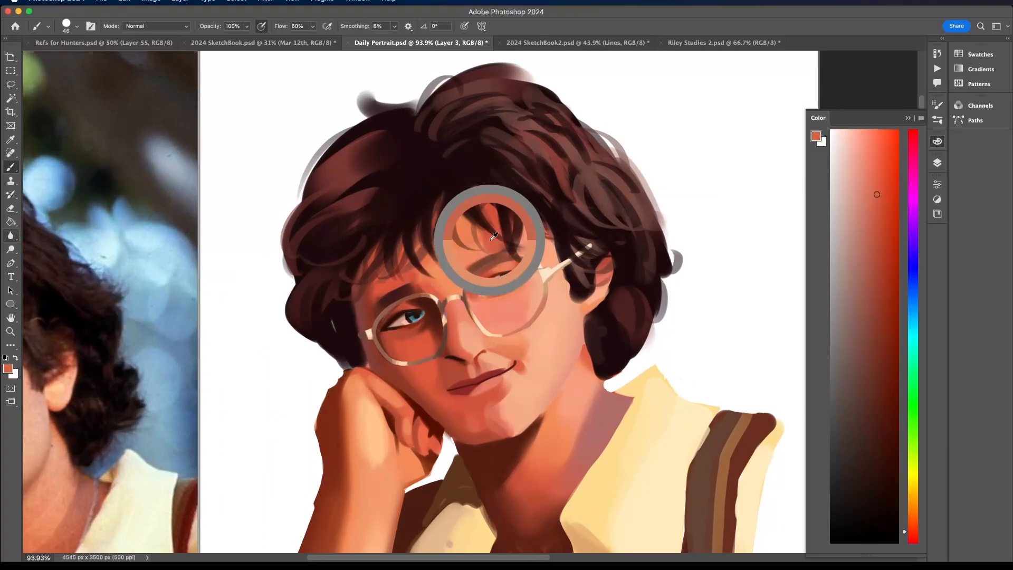
- Sample reddish brown from the lit eye's eyebrow and light orange from the forehead, blending where the eyebrow meets the skin
scroll(517, 216, down, 5)
scroll(518, 217, up, 3)
scroll(517, 217, up, 2)
alt+click(490, 260)
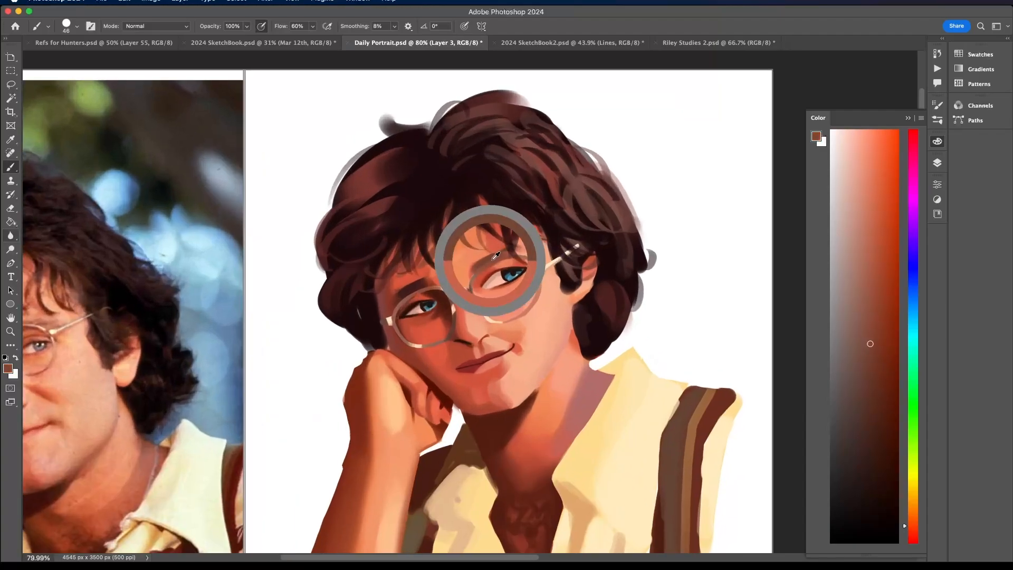
alt+click(471, 254)
scroll(486, 243, down, 6)
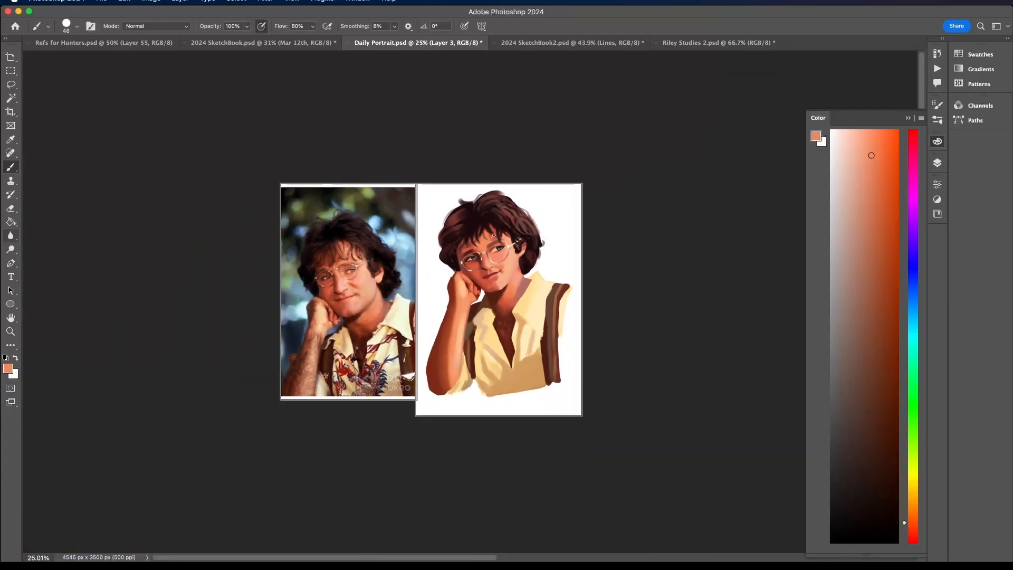
scroll(495, 322, up, 3)
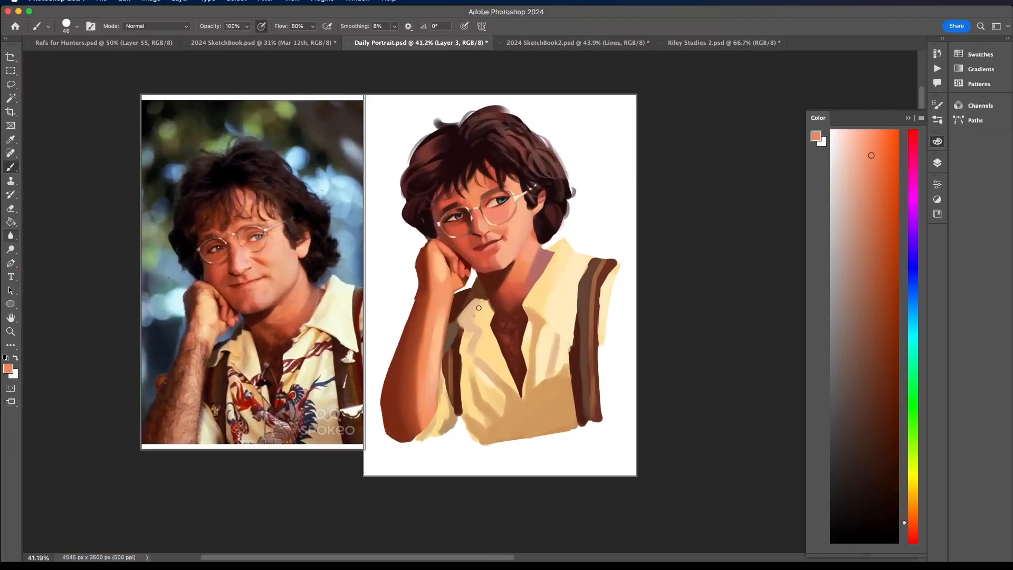
- Touch up the forearm highlight with sampled light peach and the hair in front of the ear with sampled near-black brown
alt+click(444, 307)
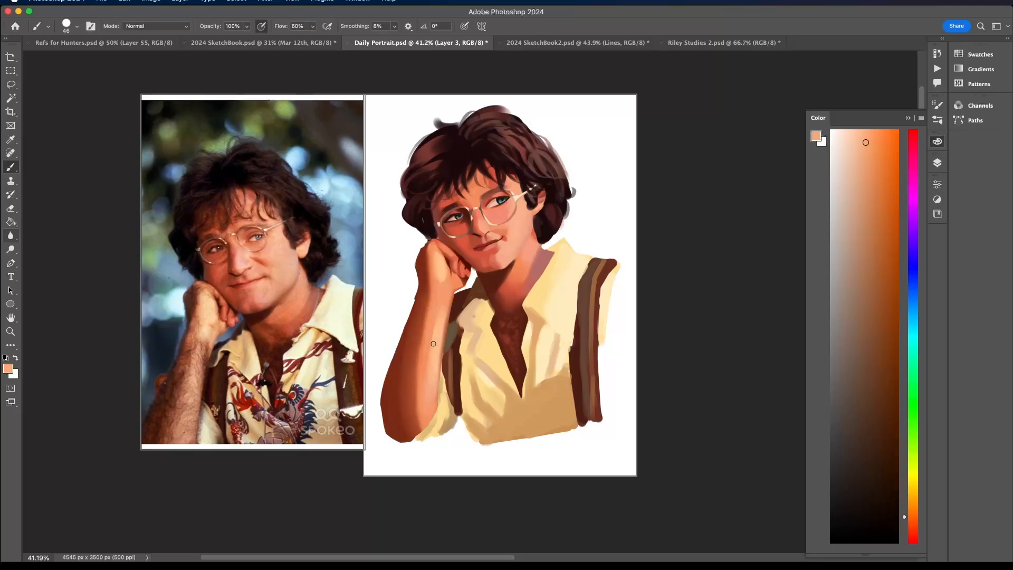
scroll(519, 154, up, 3)
alt+click(530, 227)
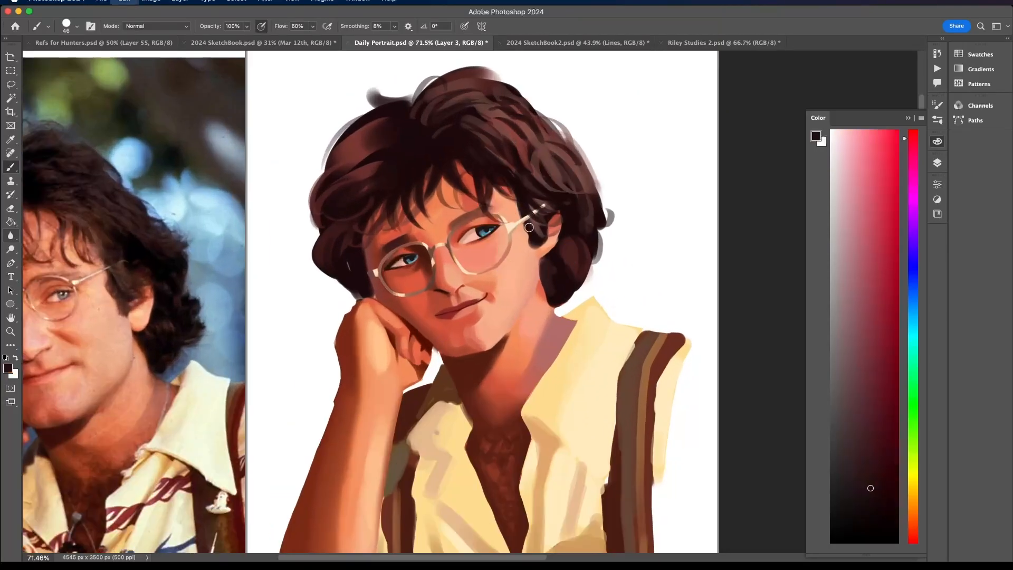
scroll(500, 156, down, 5)
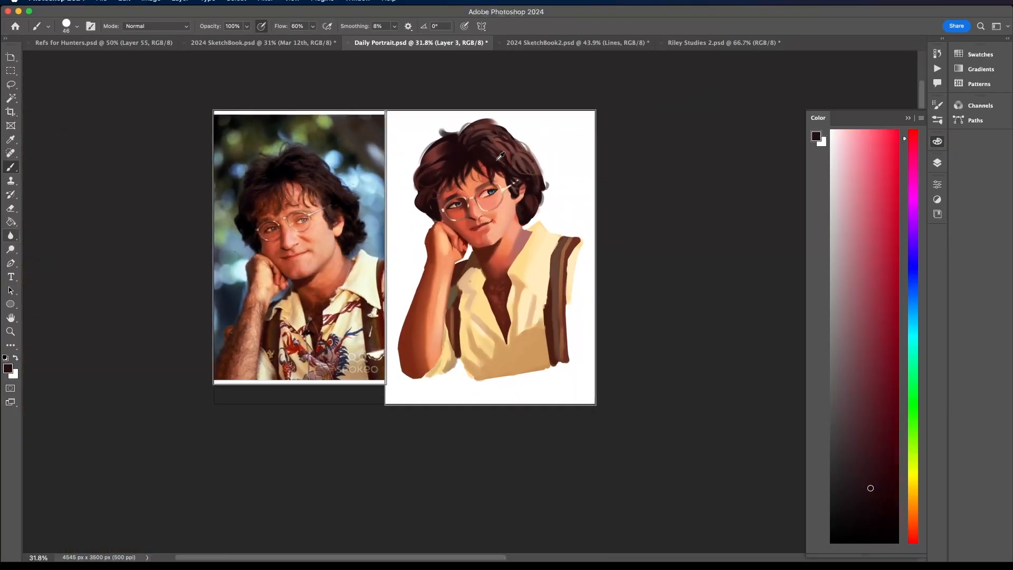
scroll(501, 156, up, 3)
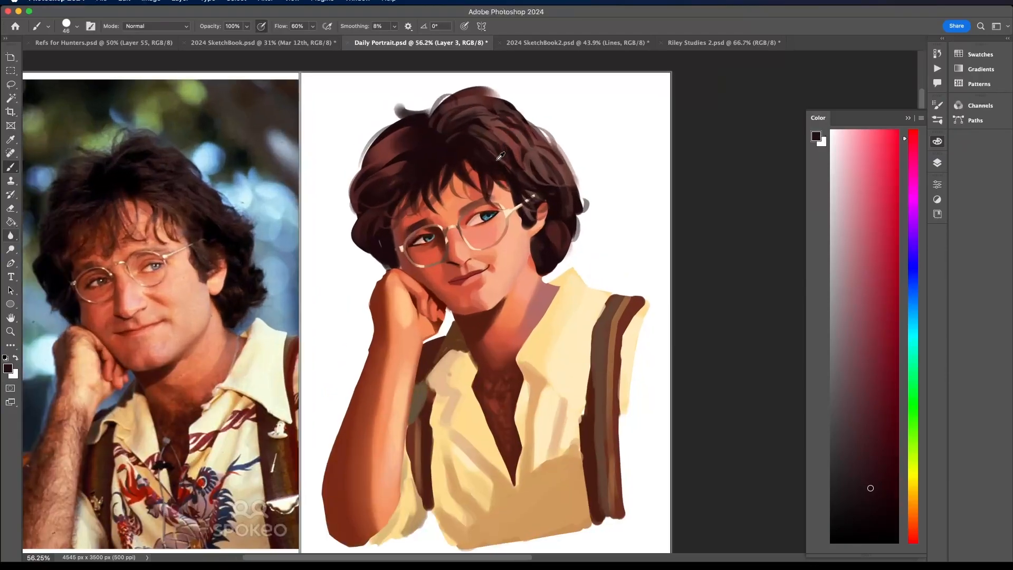
scroll(455, 275, up, 2)
- Shift the sampled lip colour to a deep saturated red, set the brush to 17 px, and darken the shaded side of the lips
alt+click(452, 283)
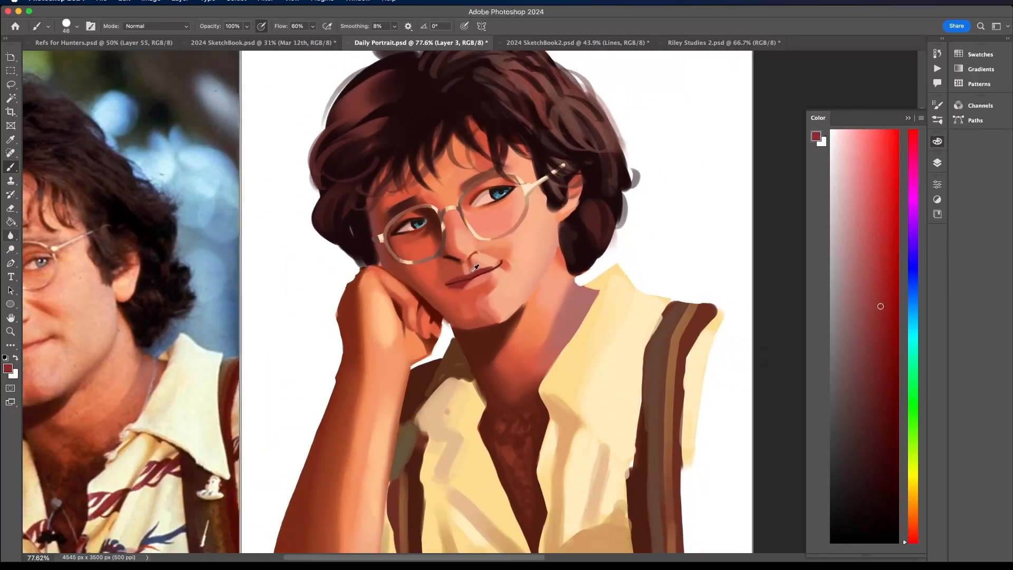
scroll(472, 273, down, 2)
scroll(472, 273, up, 6)
alt+click(468, 288)
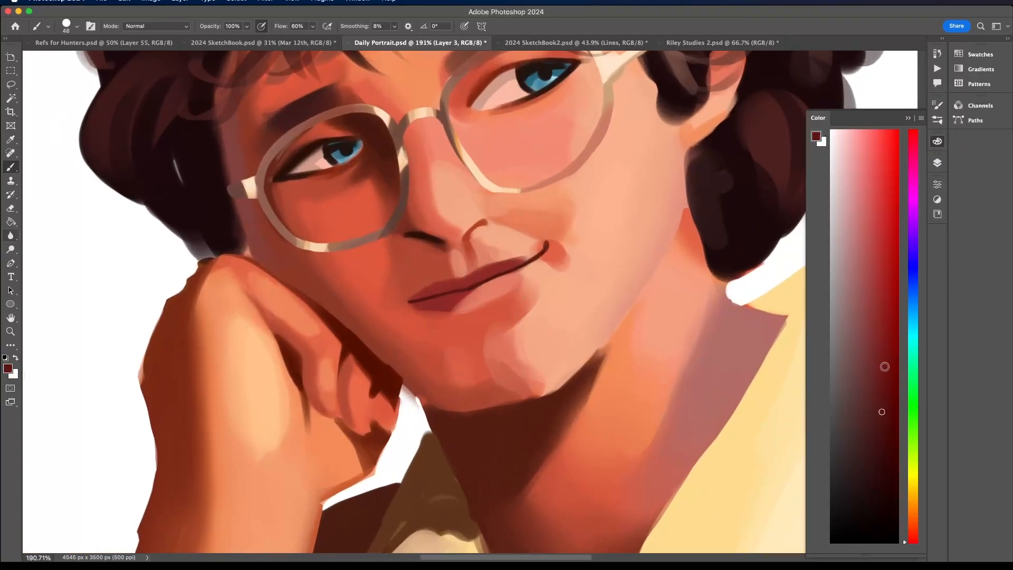
click(898, 371)
click(77, 24)
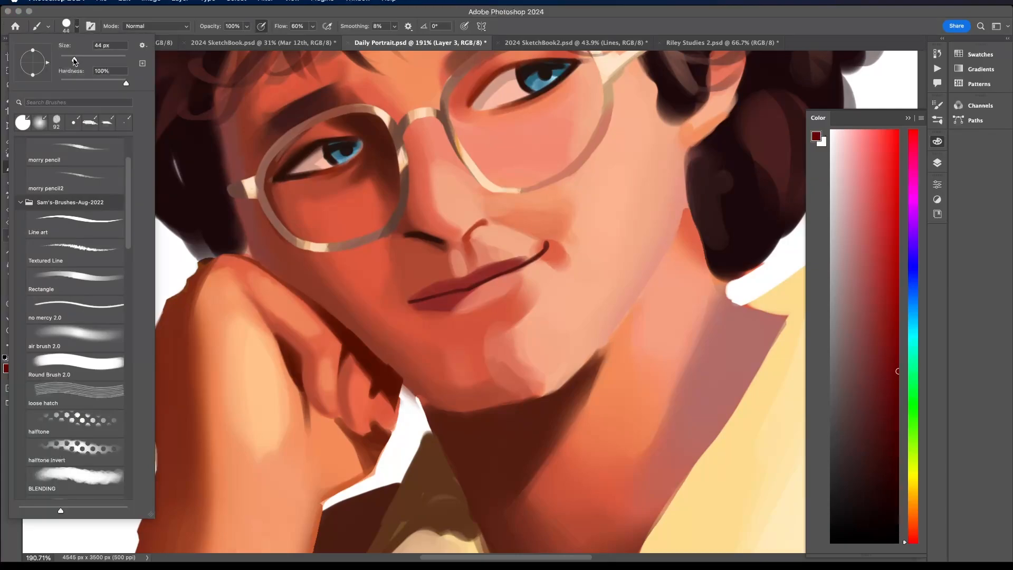
drag(73, 60, 62, 59)
click(425, 295)
click(76, 26)
mouse_move(413, 305)
mouse_down()
mouse_move(458, 295)
mouse_move(438, 298)
mouse_move(450, 304)
mouse_move(415, 304)
mouse_move(466, 287)
mouse_up()
- Sample a coral pink from the skin near the mouth and lighten the lower lip's underside with it
alt+scroll(466, 288, down, 6)
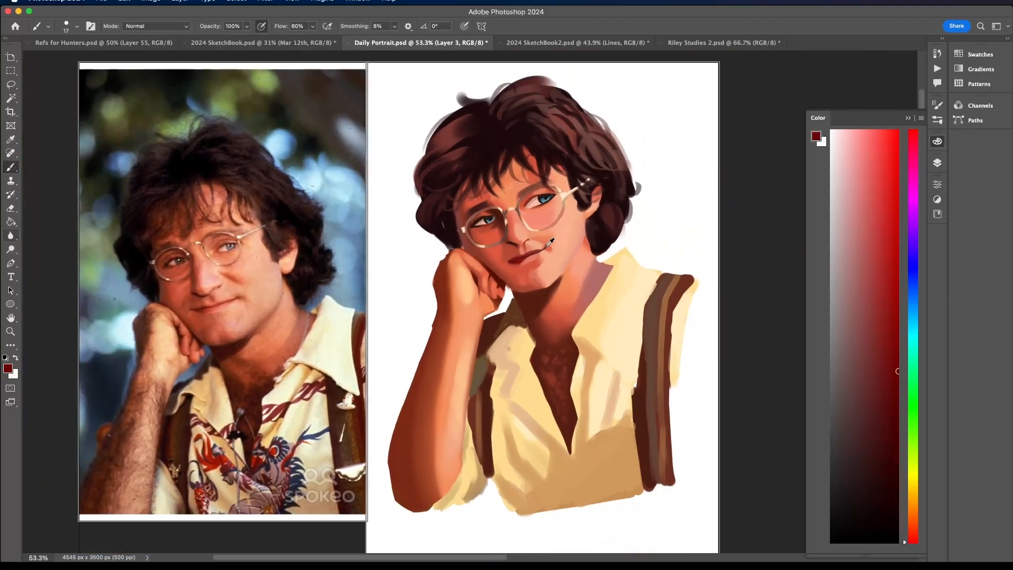
alt+scroll(549, 242, up, 4)
alt+scroll(550, 242, up, 1)
alt+click(549, 243)
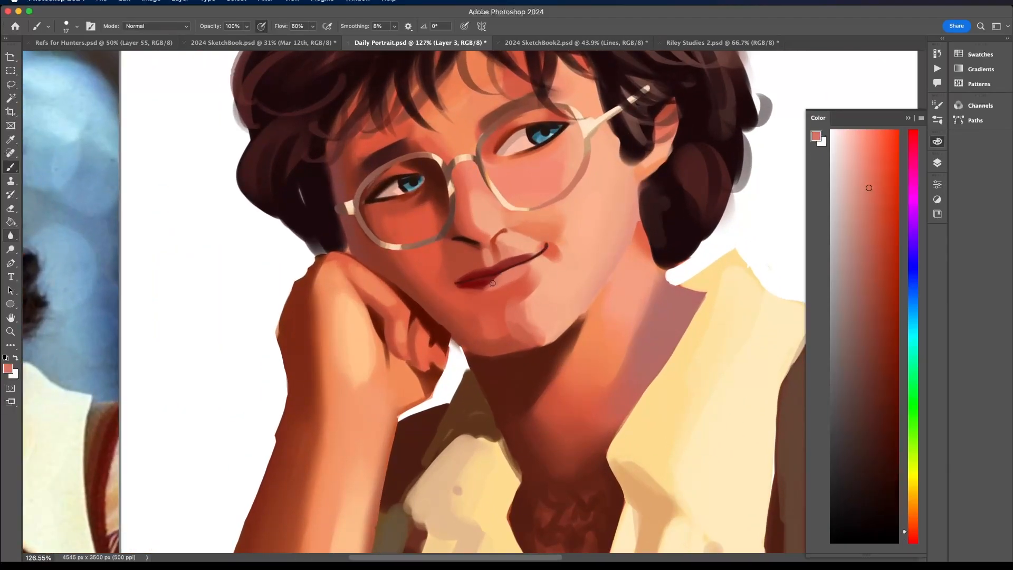
drag(477, 286, 505, 274)
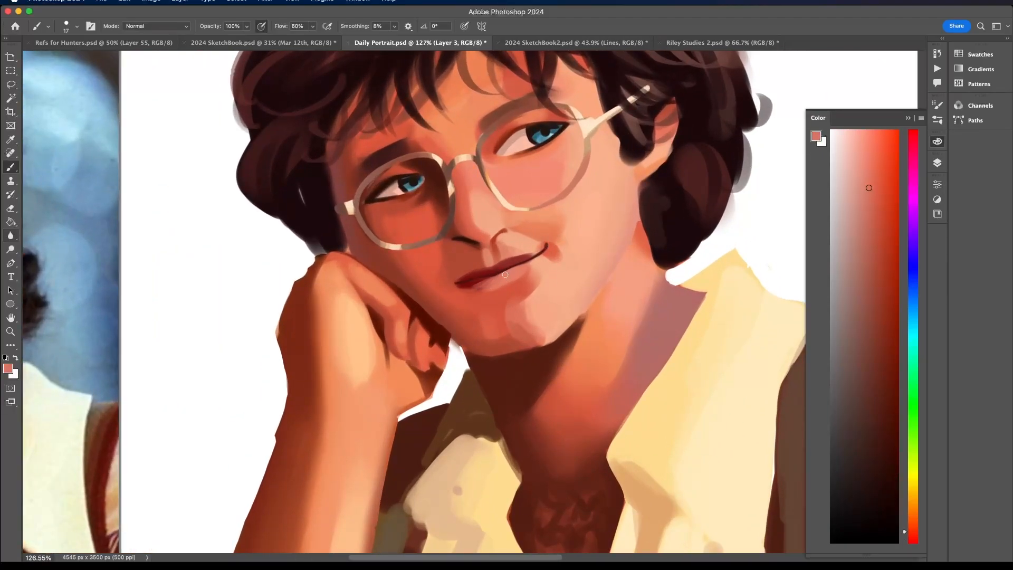
alt+click(479, 287)
alt+click(493, 283)
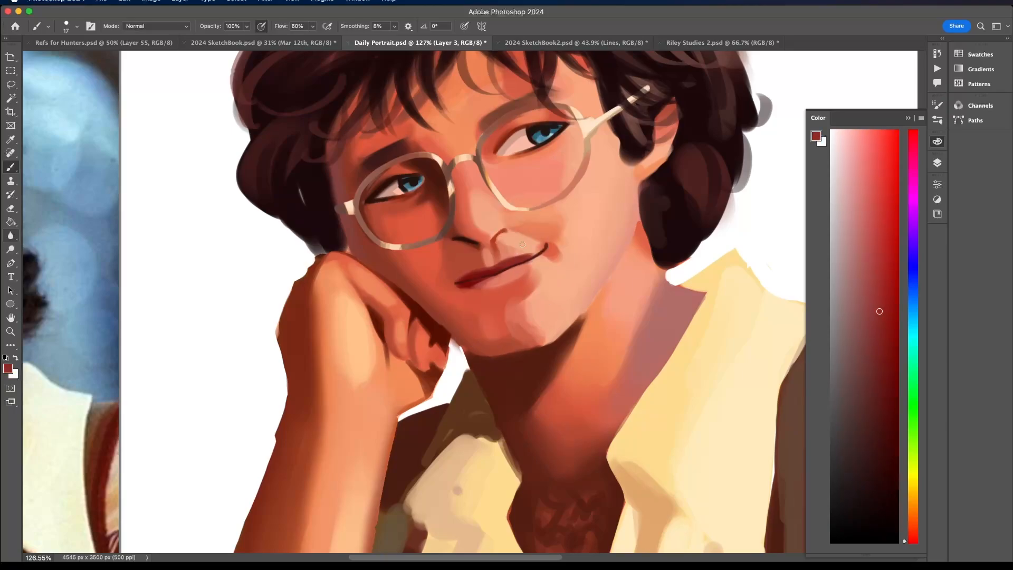
- Sample a salmon pink from above the mouth and tidy the upper lip's top edge
alt+scroll(528, 237, down, 6)
alt+scroll(529, 238, up, 5)
alt+click(515, 259)
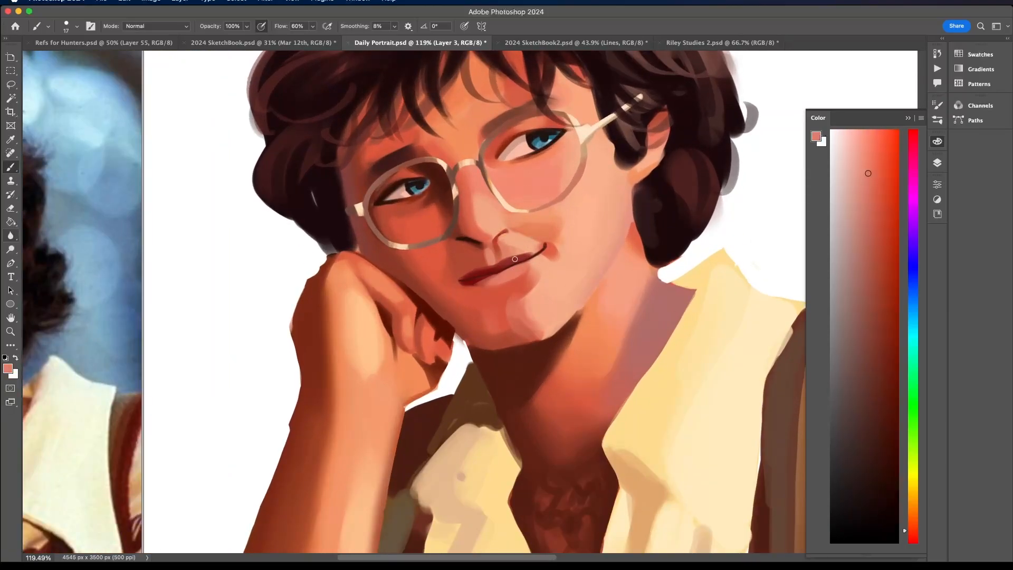
alt+click(503, 261)
alt+scroll(550, 234, down, 4)
alt+scroll(553, 234, down, 5)
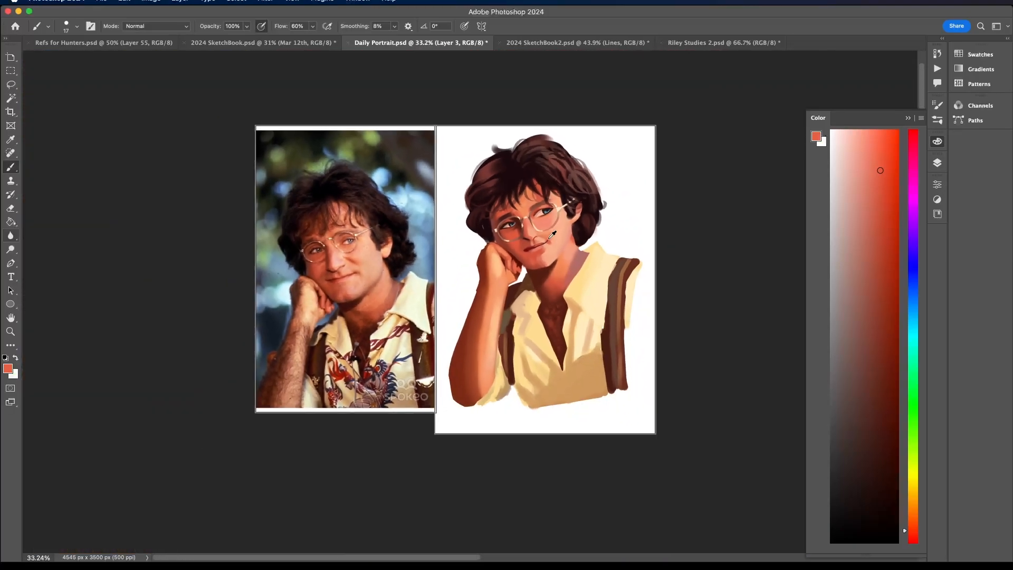
- Try to lighten the lit half of the upper lip with pale salmon pink
alt+scroll(553, 233, up, 12)
alt+click(549, 239)
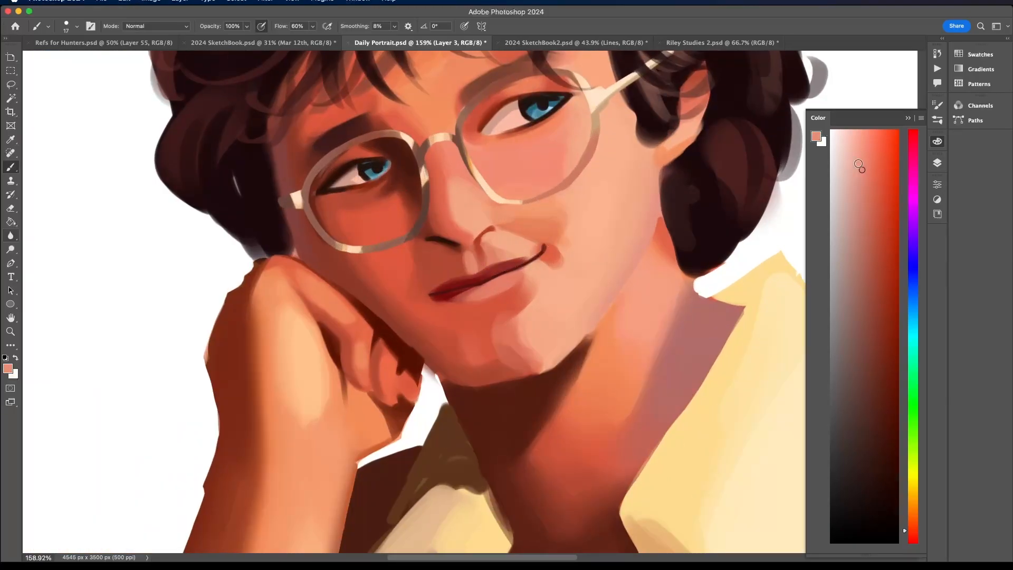
mouse_move(484, 274)
mouse_down()
mouse_move(517, 263)
mouse_move(496, 270)
mouse_up()
alt+scroll(551, 233, down, 12)
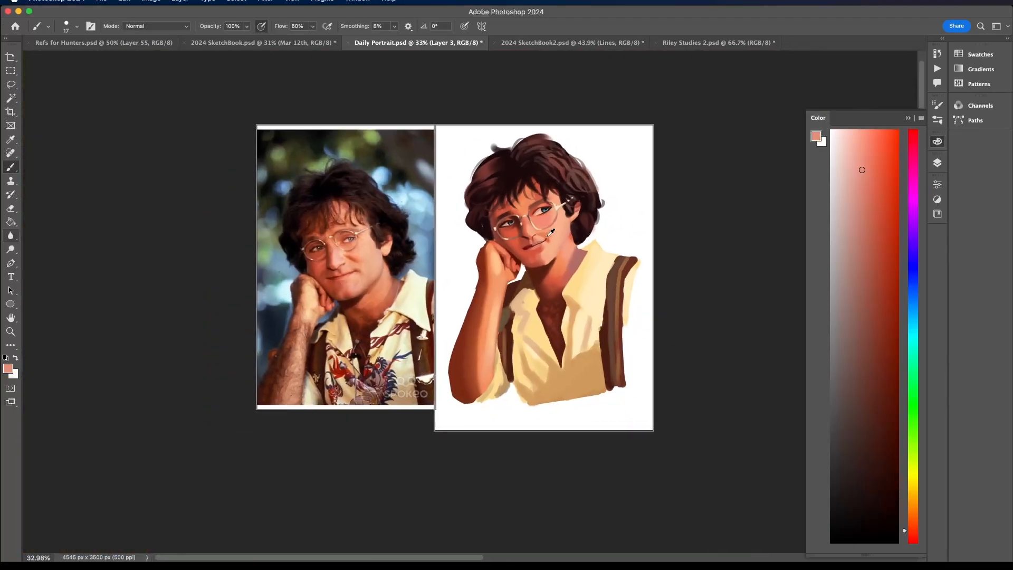
alt+scroll(551, 232, up, 13)
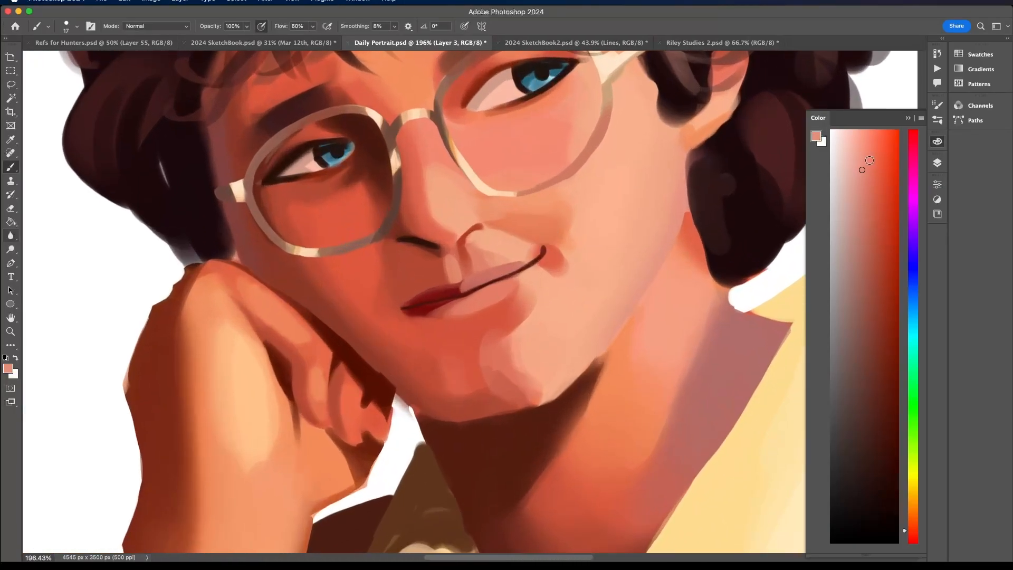
drag(870, 160, 851, 135)
mouse_move(468, 280)
mouse_down()
mouse_move(490, 272)
mouse_move(472, 284)
mouse_up()
scroll(495, 276, down, 10)
scroll(531, 253, up, 7)
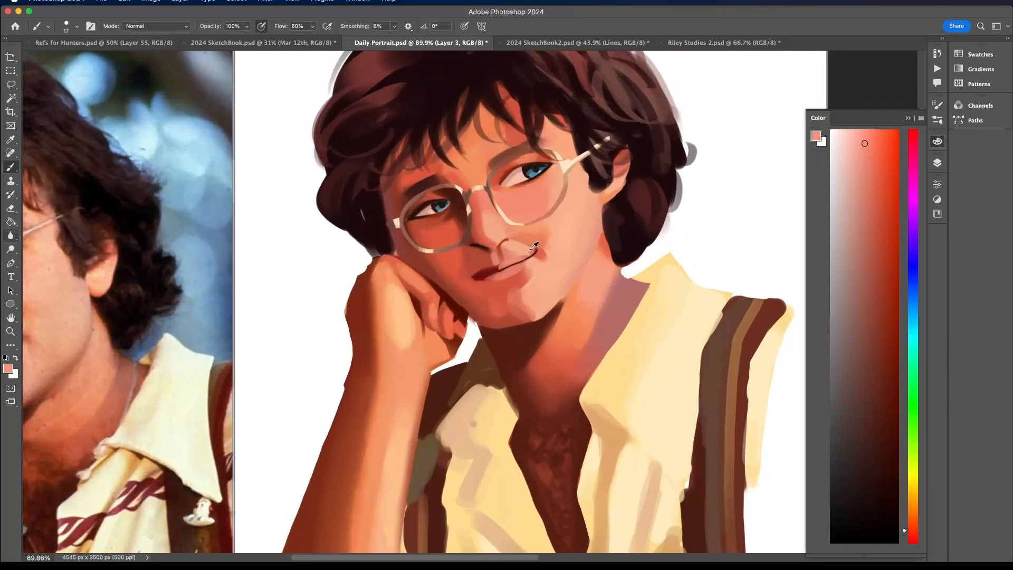
key(super+z)
scroll(534, 246, down, 1)
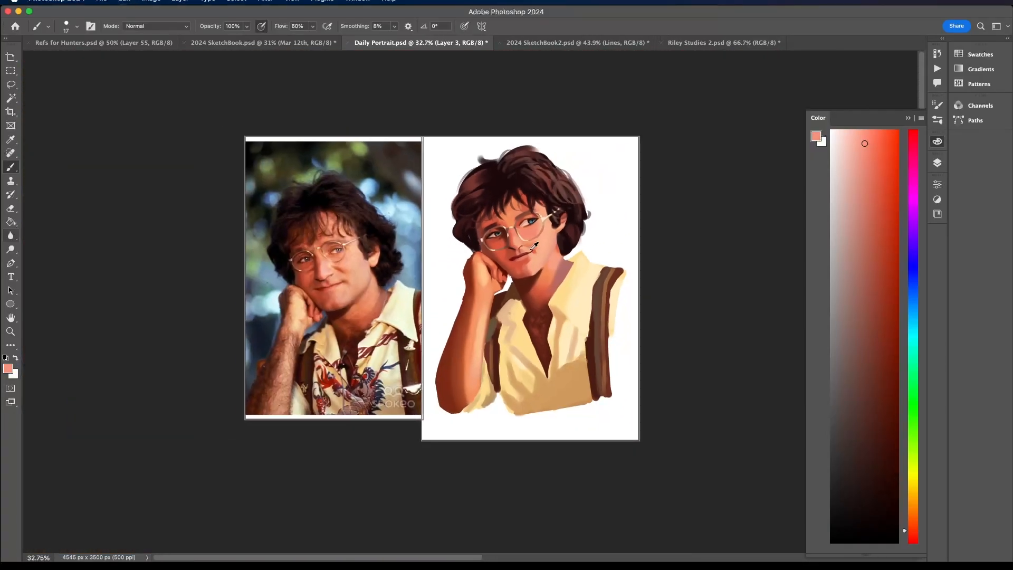
- Refine the lips' contour near the shaded corner and lower edge using sampled coral red, dark red and salmon pink
scroll(534, 247, up, 10)
alt+click(480, 302)
alt+click(495, 320)
drag(504, 304, 514, 292)
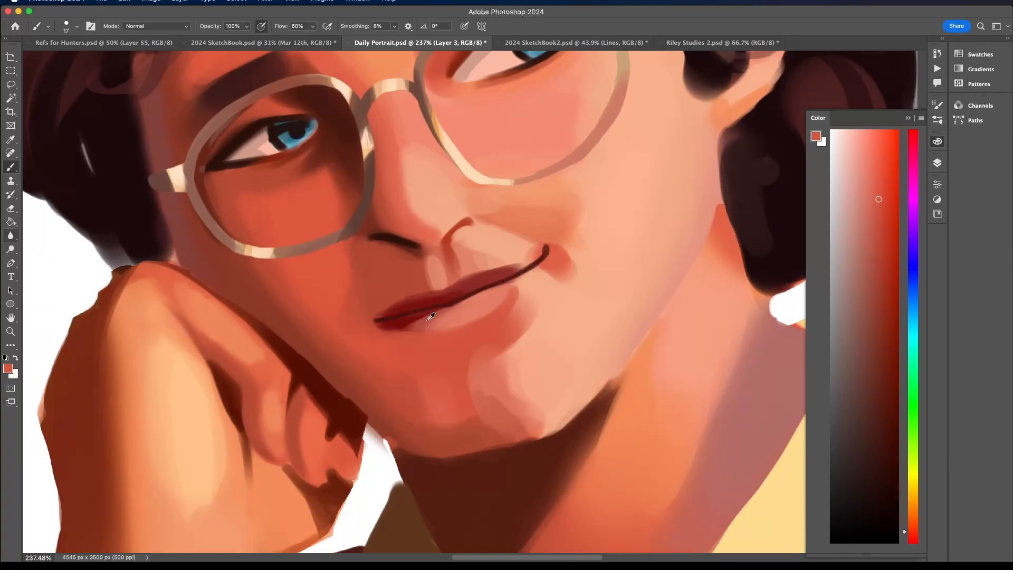
alt+click(413, 328)
alt+click(423, 312)
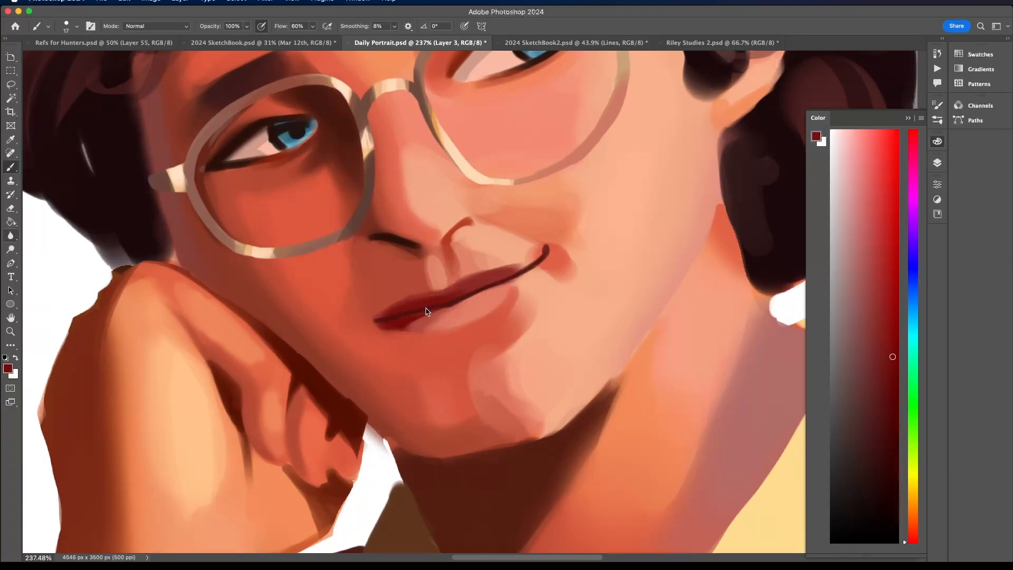
alt+click(392, 311)
alt+click(483, 291)
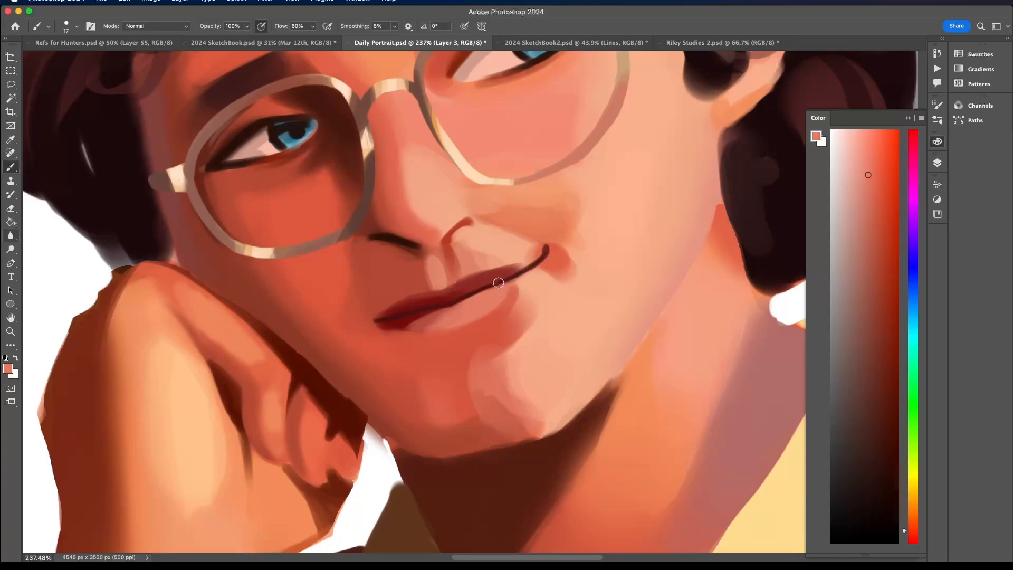
- Sample a light peach from the lit skin near the mouth, set the brush to 51 px, and lighten the chin below the lower lip
scroll(499, 282, down, 10)
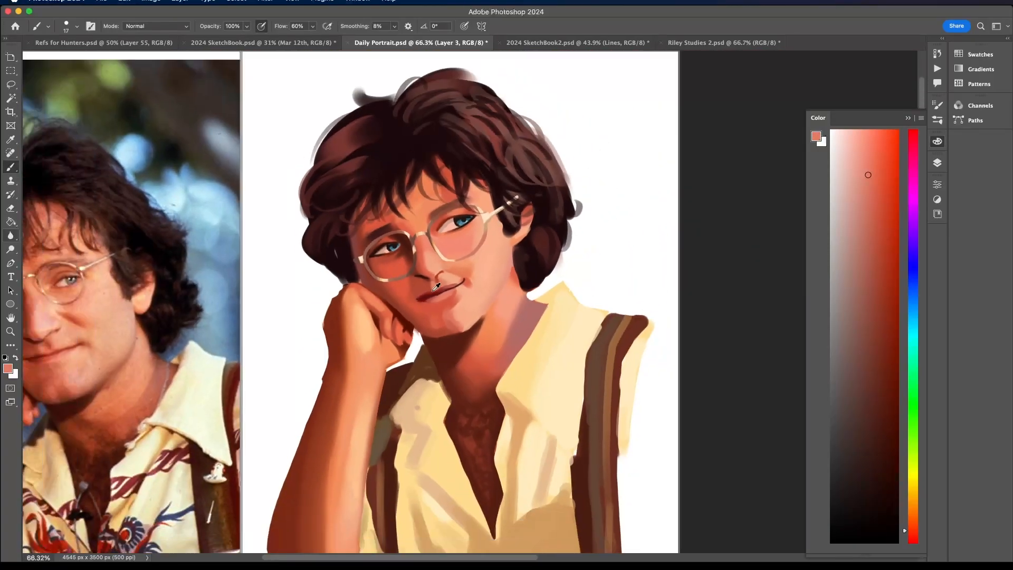
scroll(436, 287, down, 3)
scroll(435, 288, up, 3)
scroll(465, 280, down, 2)
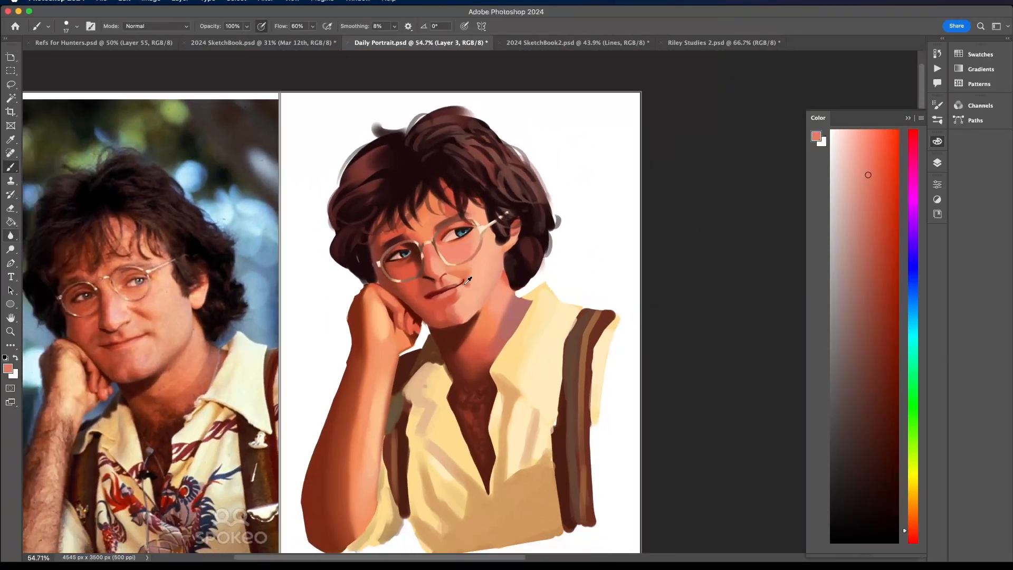
scroll(466, 280, up, 3)
alt+click(473, 294)
scroll(461, 274, up, 4)
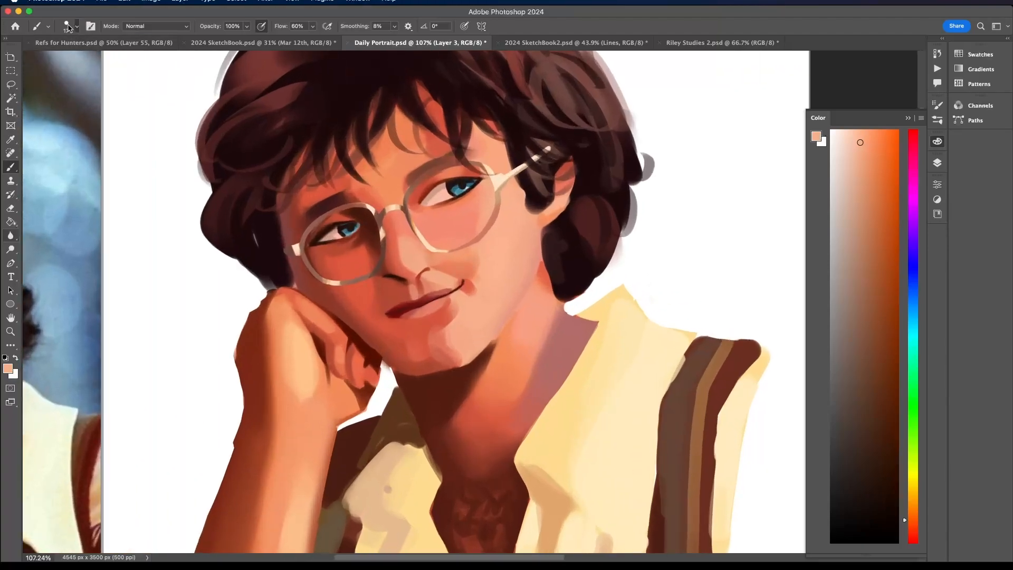
click(76, 26)
drag(74, 57, 79, 57)
mouse_move(450, 319)
mouse_down()
mouse_move(460, 307)
mouse_move(443, 317)
mouse_move(453, 295)
mouse_move(447, 319)
mouse_up()
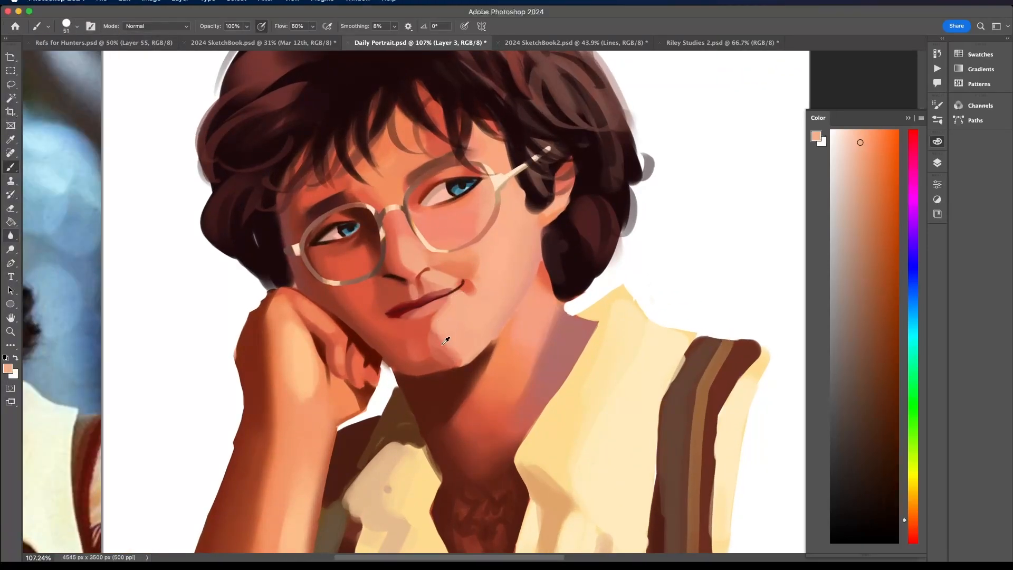
alt+click(443, 334)
scroll(446, 328, down, 5)
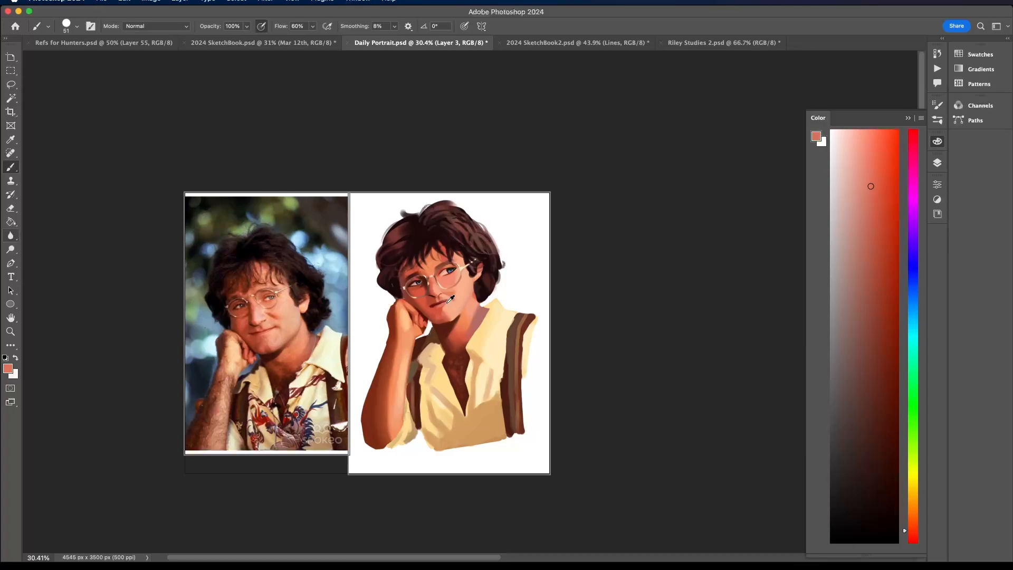
- Undo the last three brush strokes on the portrait
scroll(519, 249, down, 1)
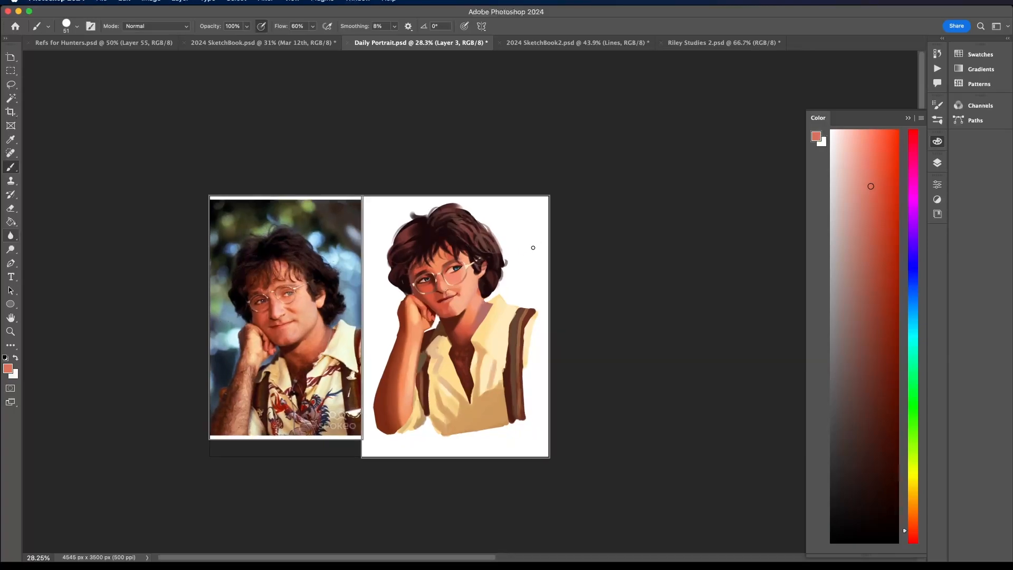
key(super+z)
key(super+z)
key(super+z)
scroll(468, 285, up, 5)
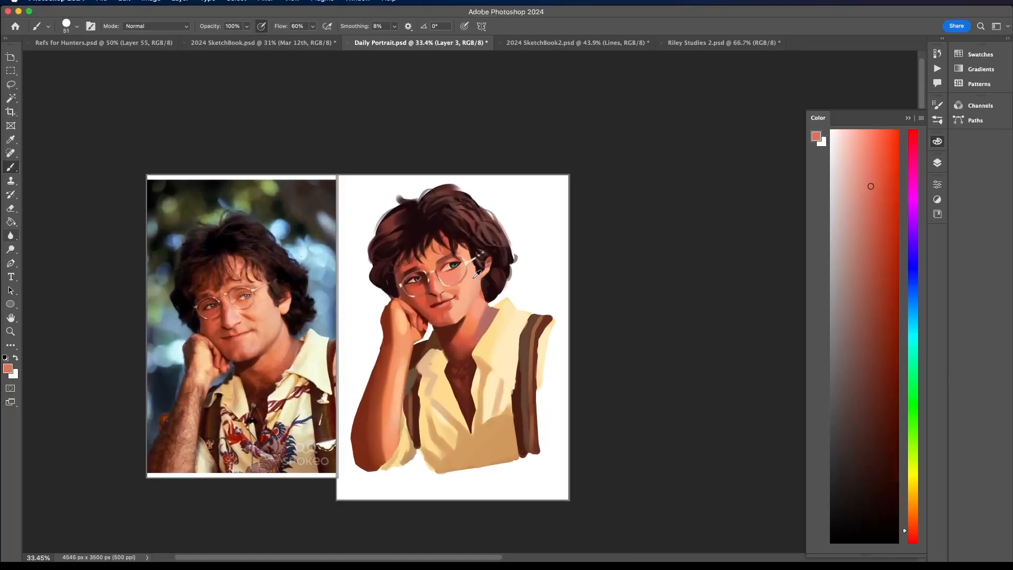
- Sample coral red from the chin and deepen the shaded area below the lower lip
alt+click(416, 365)
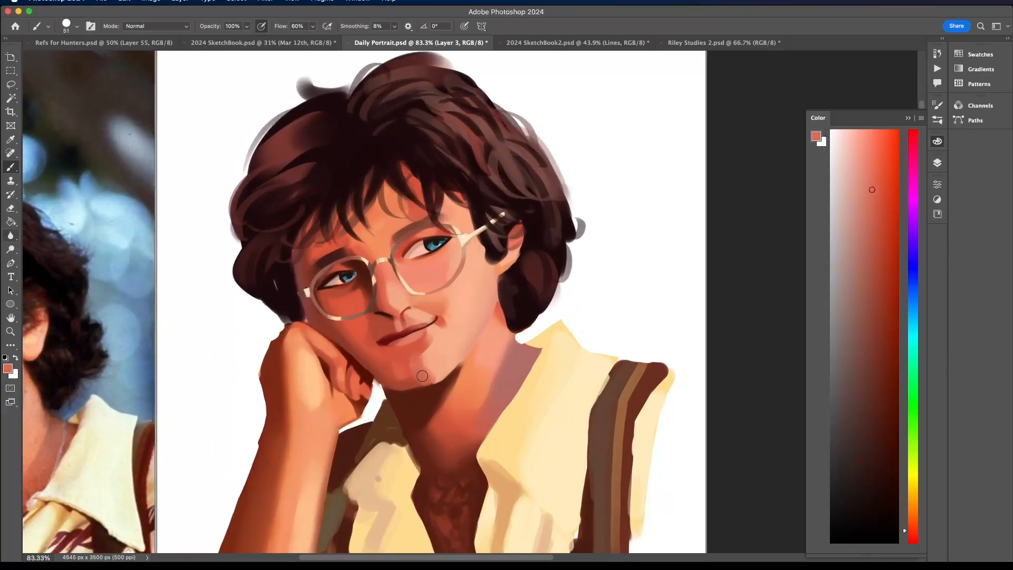
alt+click(404, 366)
scroll(413, 356, down, 5)
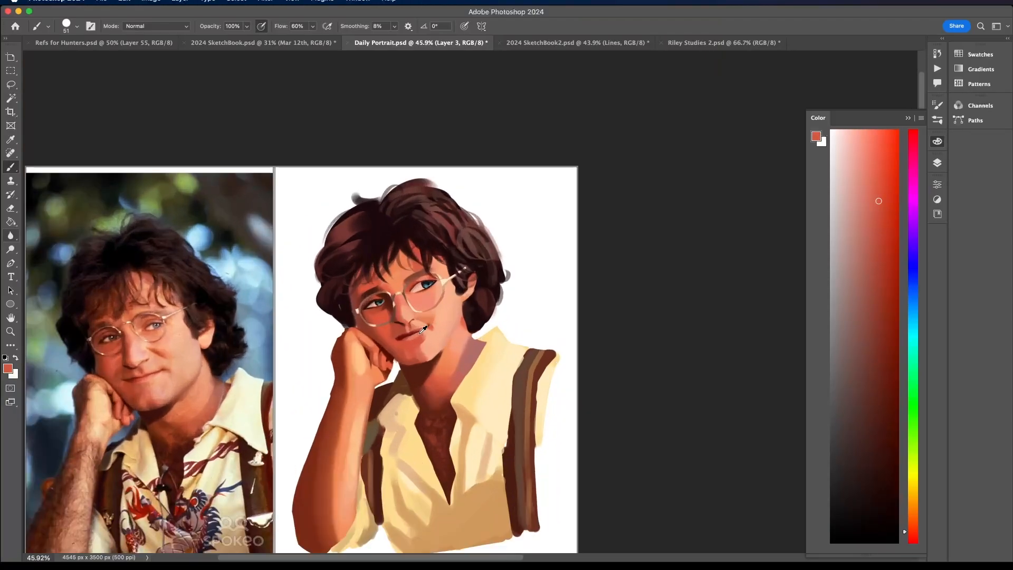
- Sample the near-black brown of the hair and touch up the hair edge beside the shaded temple
scroll(300, 269, up, 5)
alt+click(295, 261)
alt+click(291, 274)
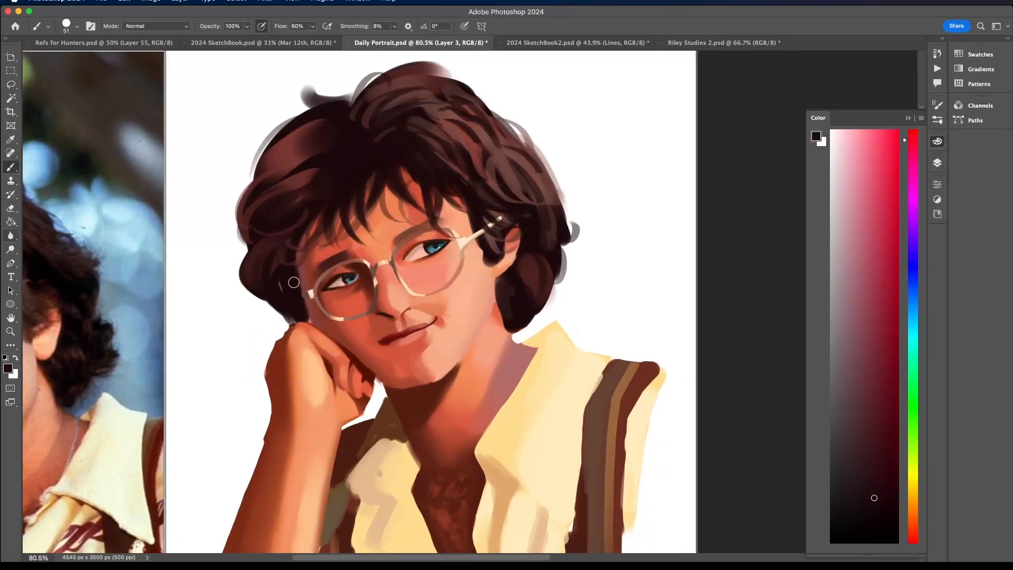
scroll(289, 267, down, 5)
scroll(288, 267, left, 5)
scroll(289, 266, down, 2)
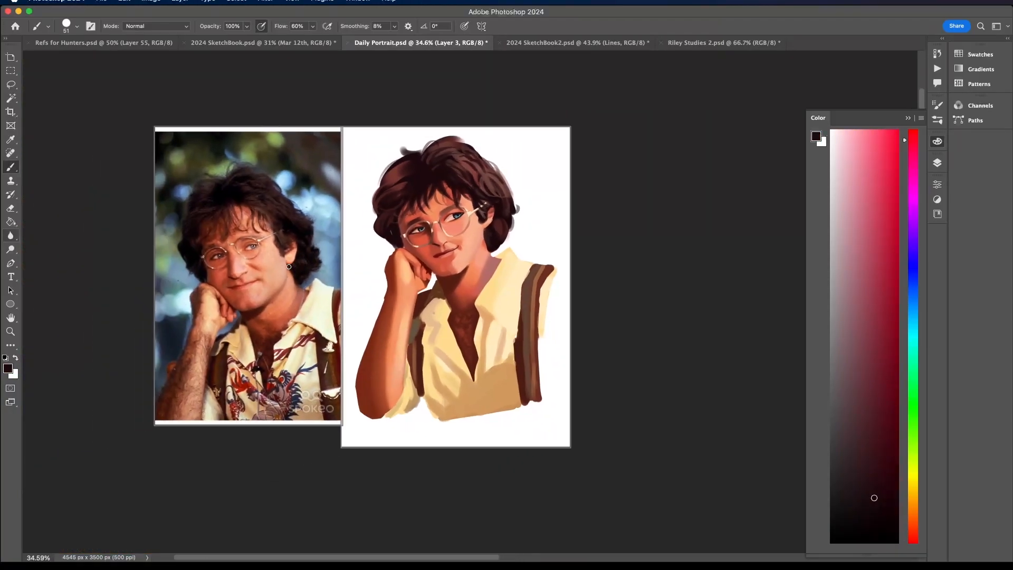
scroll(467, 277, up, 2)
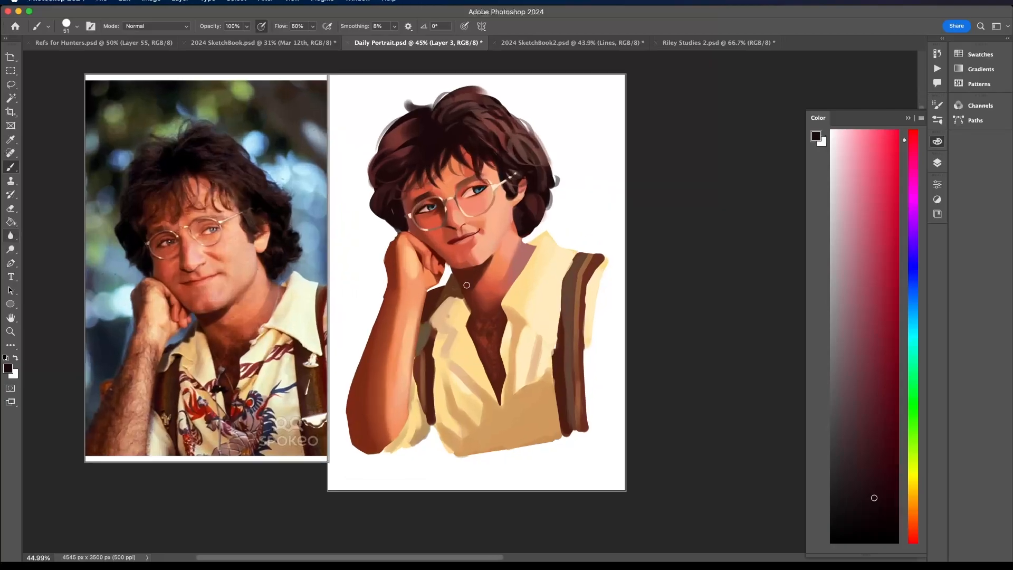
- Select Layer 2 and make it visible
click(937, 162)
click(797, 458)
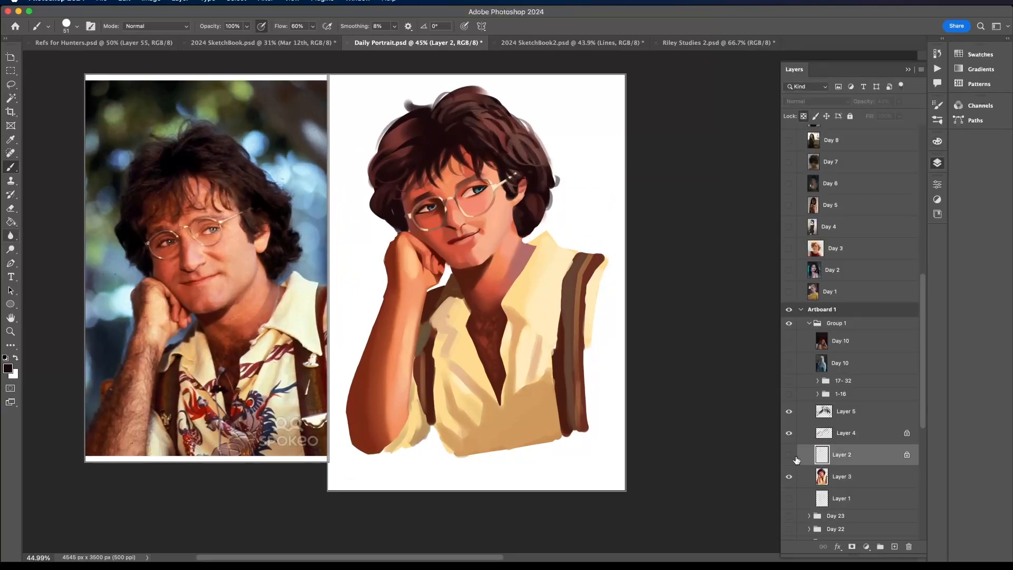
click(797, 461)
scroll(459, 296, up, 10)
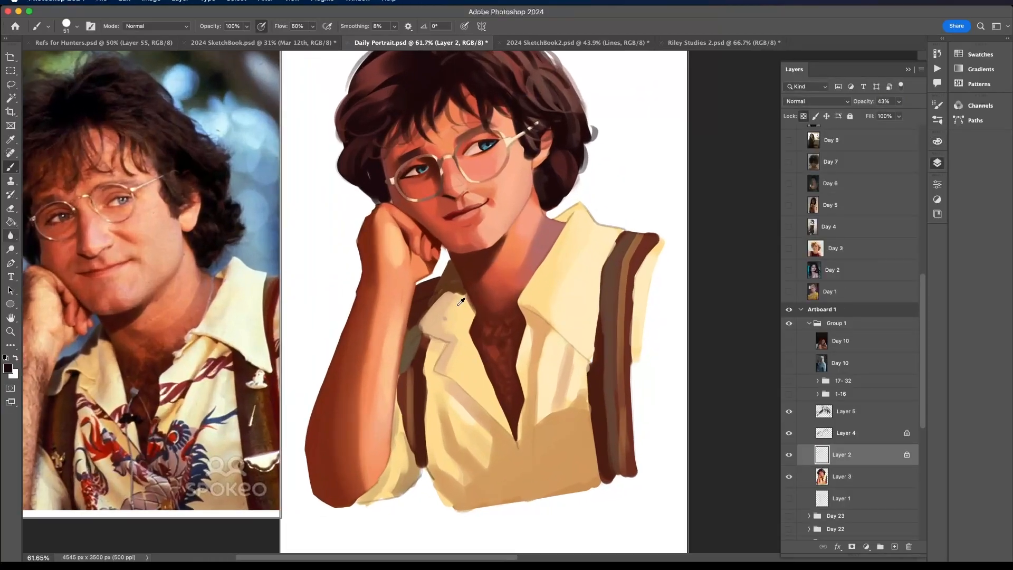
- Set the brush to 17 px without pressure-controlled opacity, and touch up the shaded back collar in sampled brown on Layer 3
click(76, 26)
drag(73, 58, 64, 60)
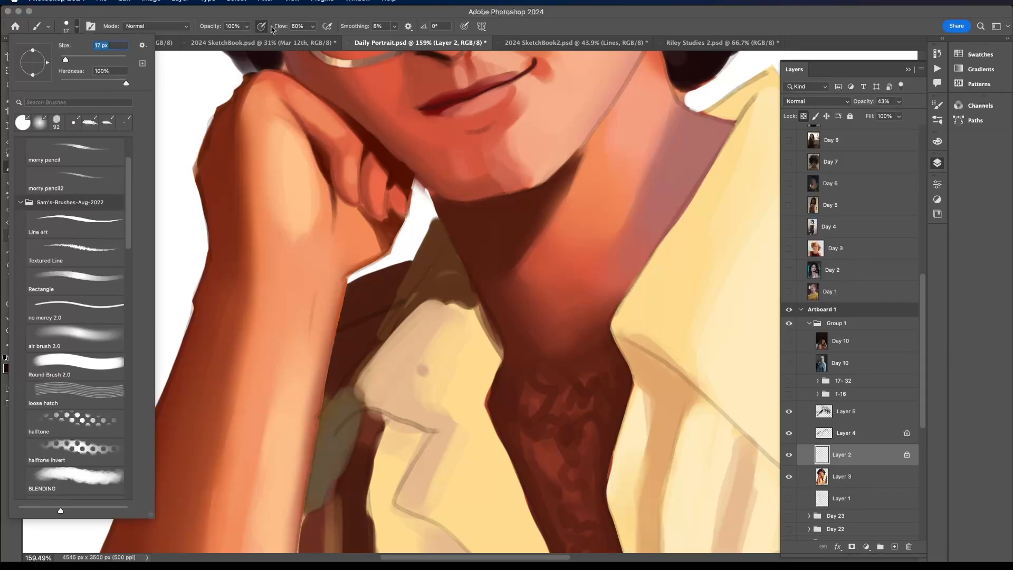
key(Return)
click(859, 477)
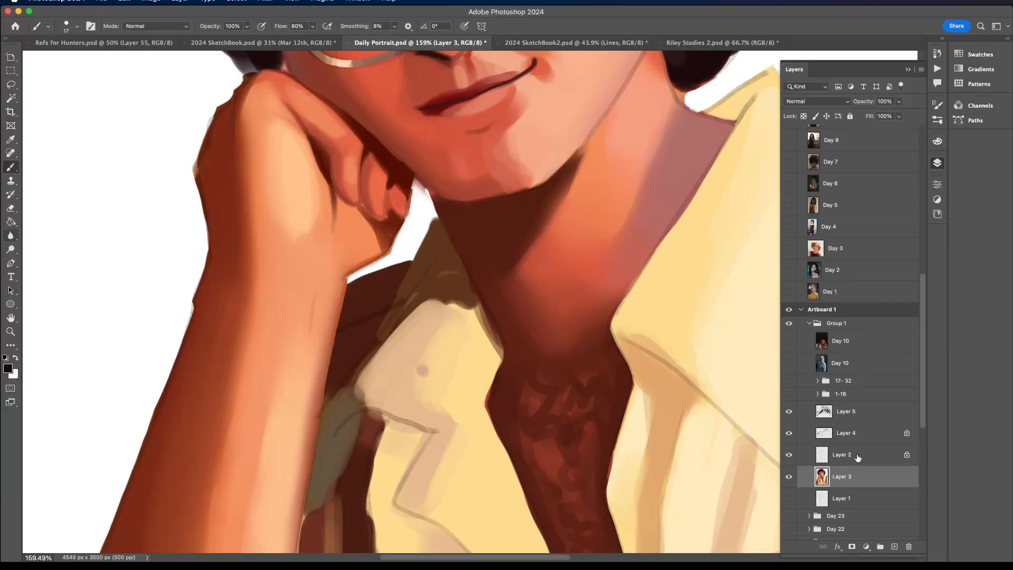
alt+click(428, 252)
scroll(418, 268, down, 10)
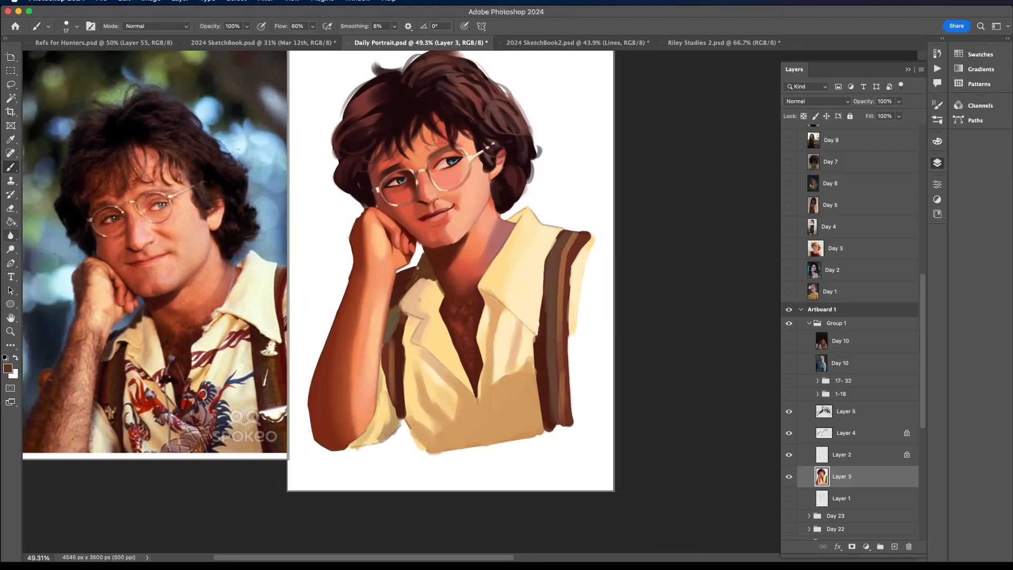
- Hide Layer 2, keep it above the painting layers, and merge Layers 3, 4 and 5 into one layer
click(789, 454)
drag(846, 411, 849, 442)
shift+click(850, 482)
right_click(850, 482)
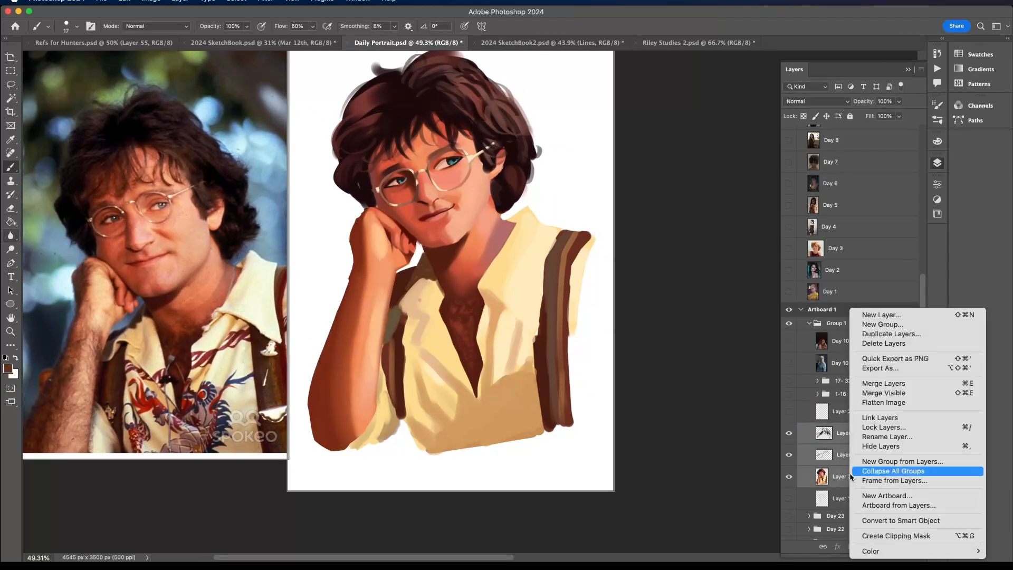
click(876, 388)
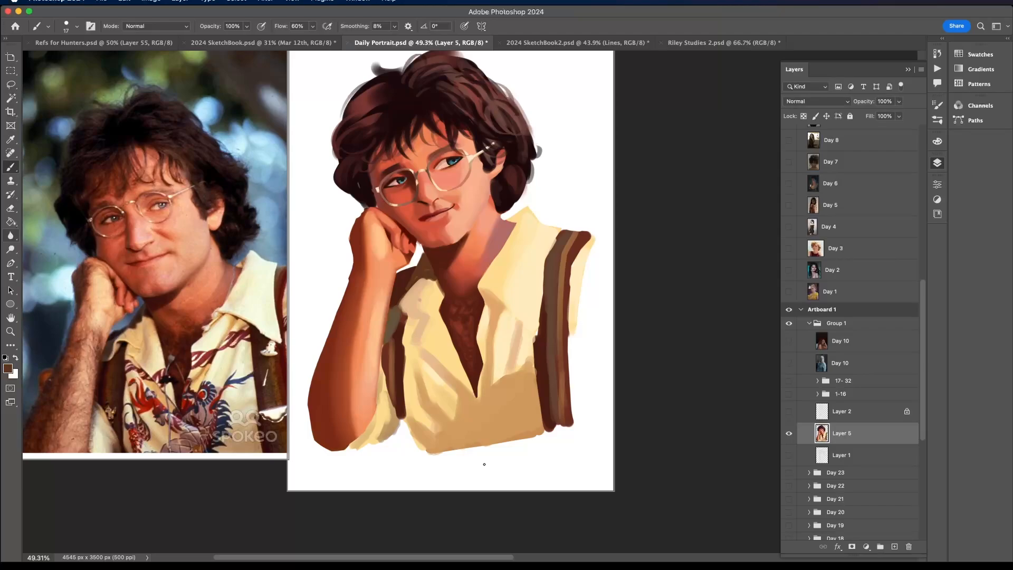
- Show Layer 2 and refine the shirt's edge beside the narrow suspender with sampled light yellow on Layer 5
scroll(485, 421, up, 3)
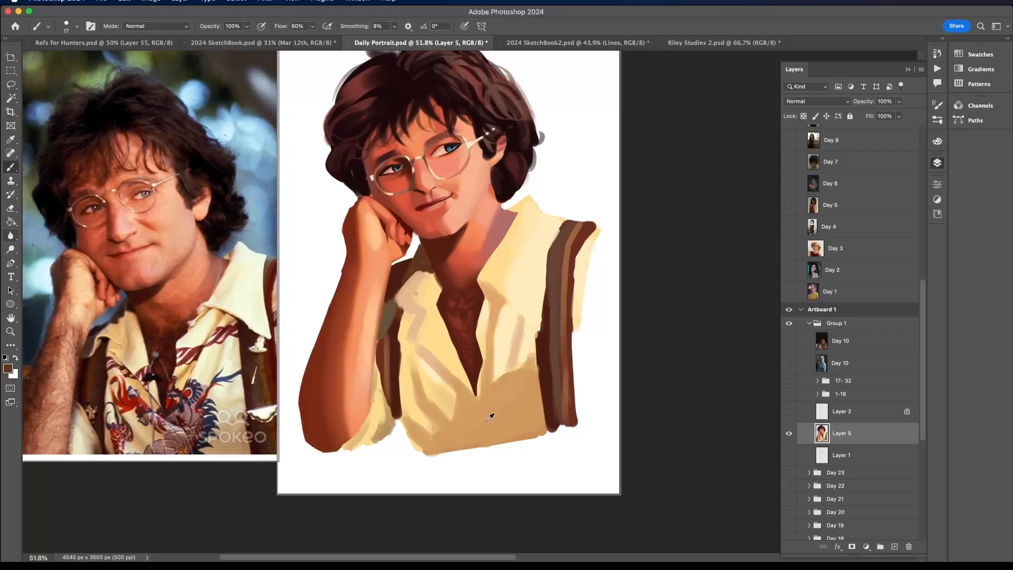
scroll(385, 248, up, 3)
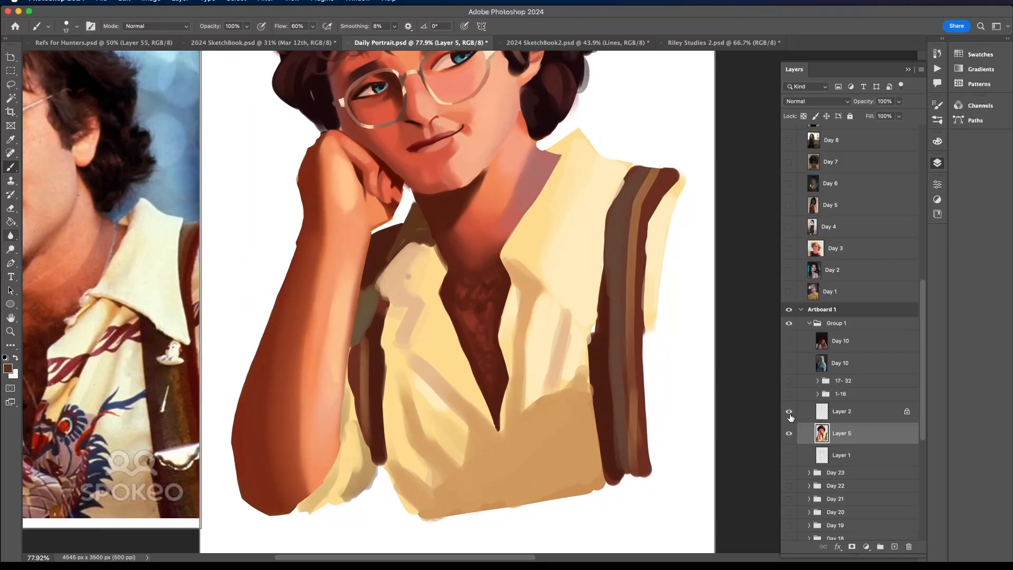
click(789, 412)
scroll(407, 277, up, 4)
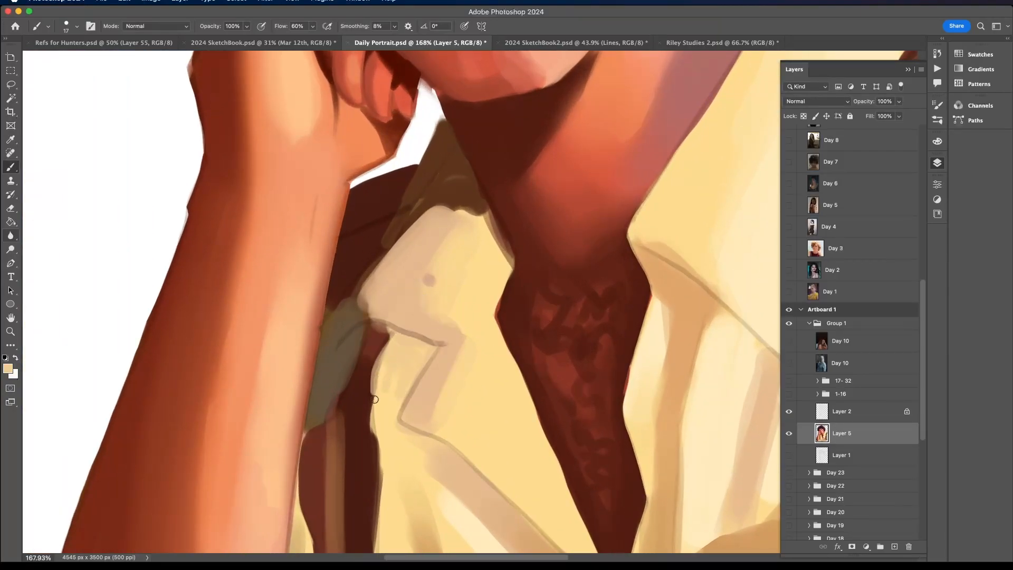
scroll(373, 454, down, 2)
scroll(373, 453, down, 4)
scroll(373, 454, left, 1)
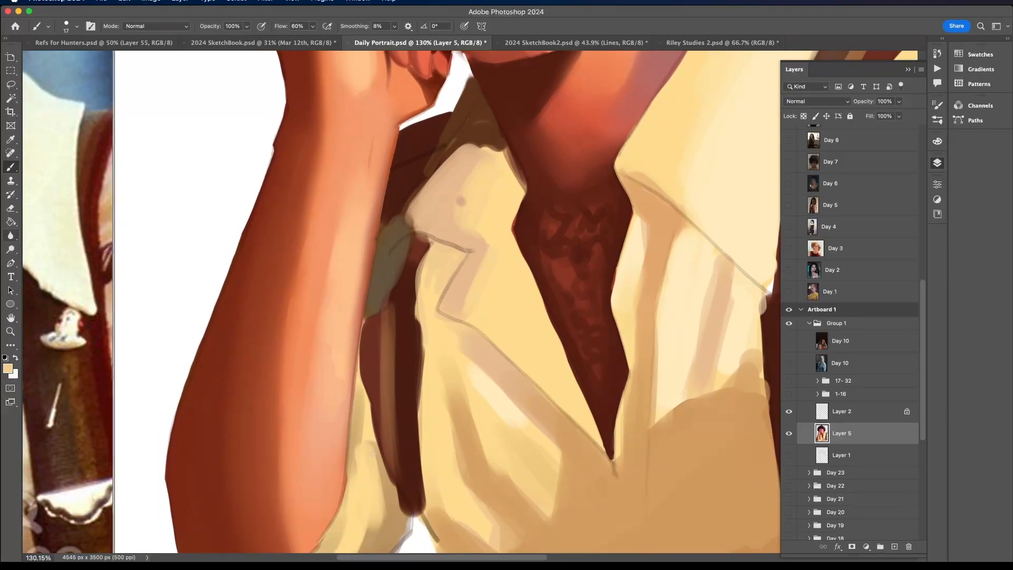
click(76, 25)
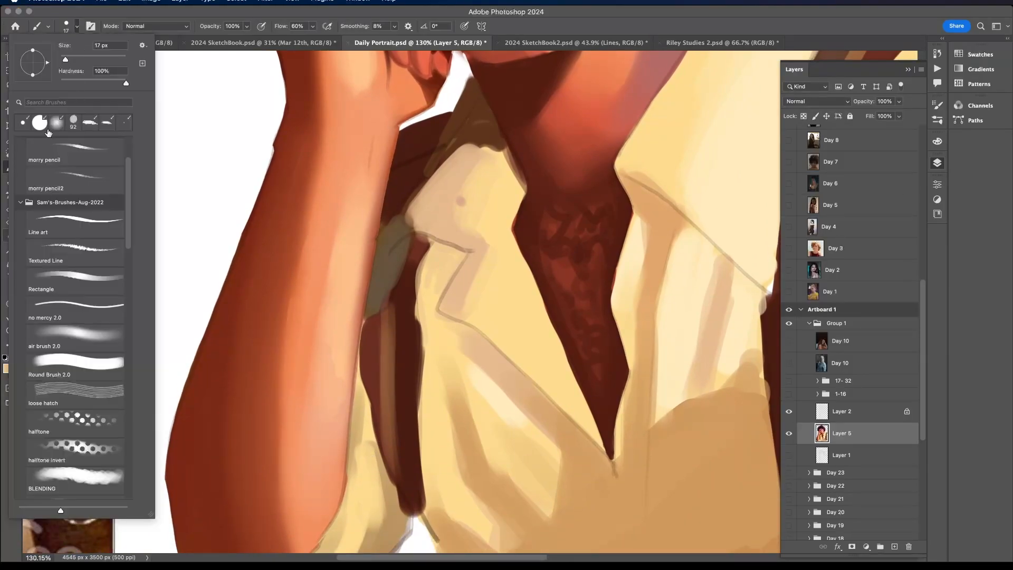
drag(401, 336, 405, 412)
key(super+z)
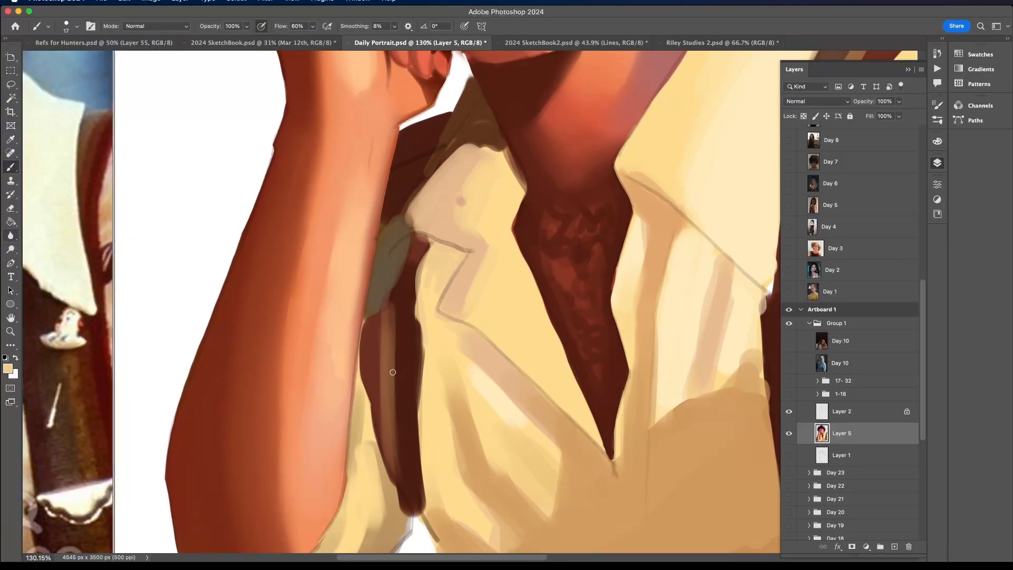
- Choose the Ink/Color brush at 57 px and turn off pressure-controlled opacity
click(67, 28)
drag(124, 226, 132, 480)
click(116, 470)
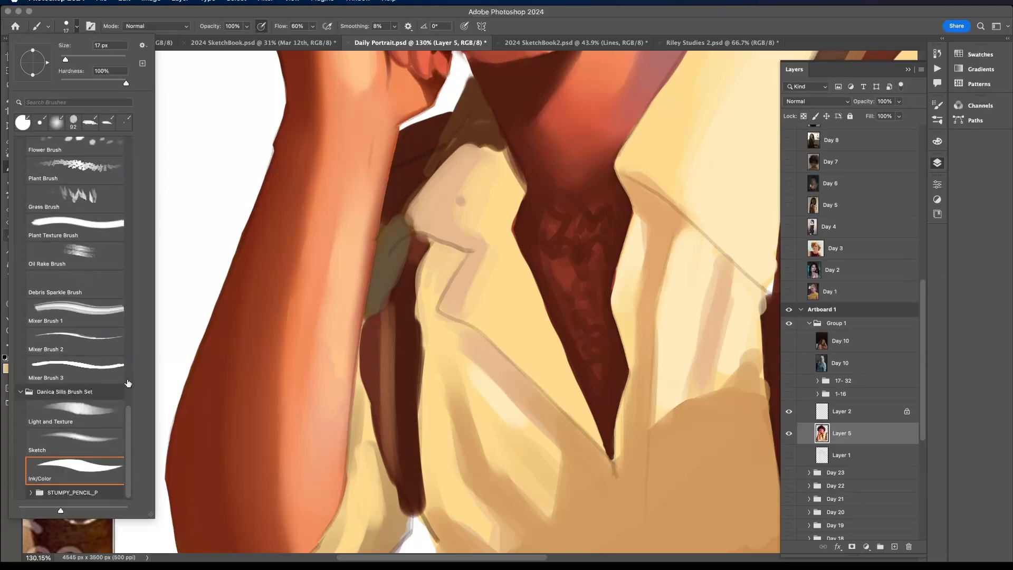
click(263, 30)
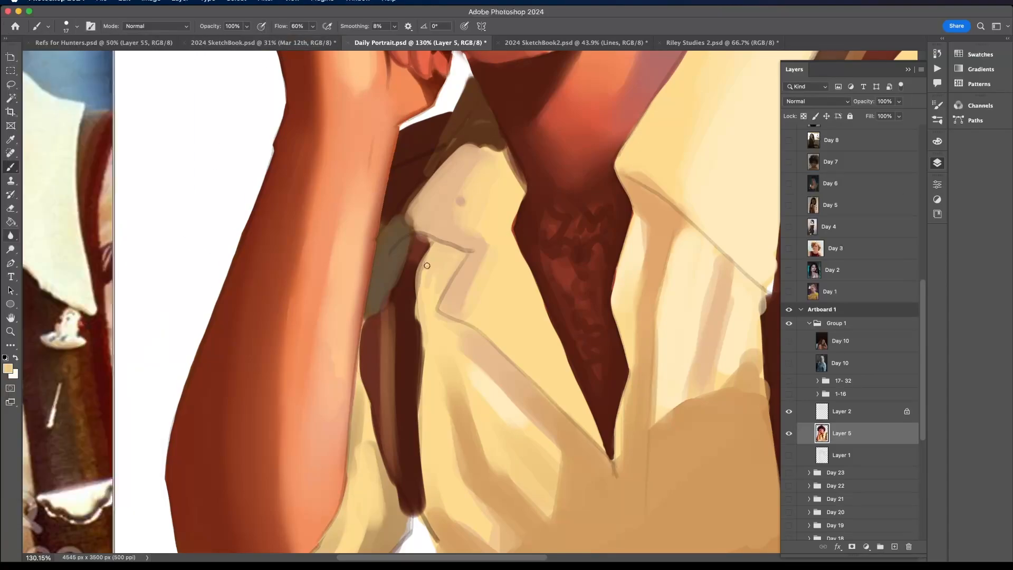
click(77, 27)
click(79, 59)
- Sharpen the boundary between the yellow shirt front and the narrow suspender using sampled light yellow and dark brown
alt+click(432, 295)
mouse_move(446, 267)
mouse_down()
mouse_move(431, 314)
mouse_move(455, 253)
mouse_move(439, 248)
mouse_move(424, 278)
mouse_move(427, 268)
mouse_move(426, 302)
mouse_move(411, 286)
mouse_move(407, 415)
mouse_up()
alt+click(433, 307)
alt+click(408, 310)
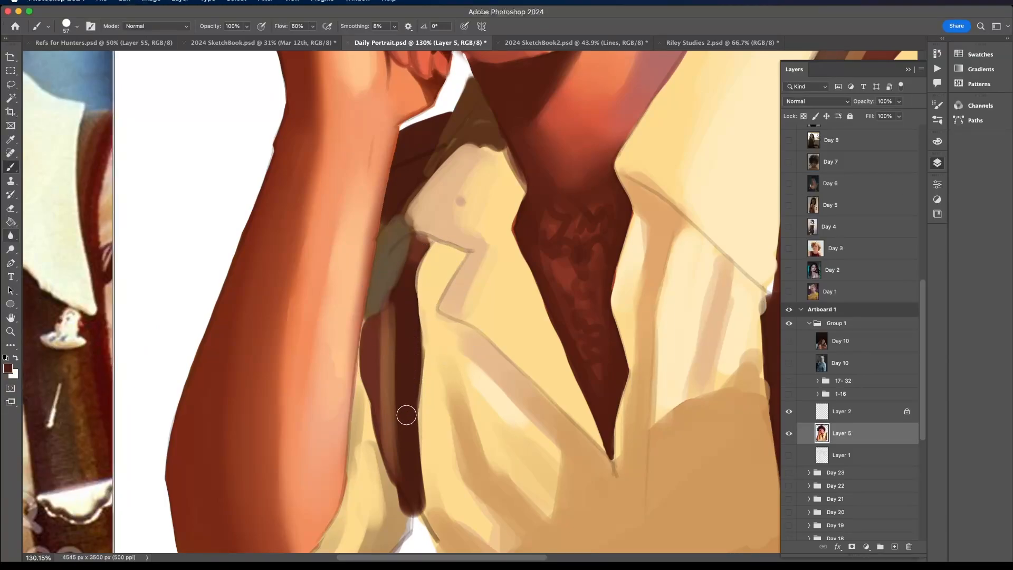
alt+click(430, 361)
drag(428, 328, 414, 459)
alt+click(410, 296)
- Clean up the suspender's upper end and the shaded fabric under the collar tip with sampled browns
alt+click(413, 218)
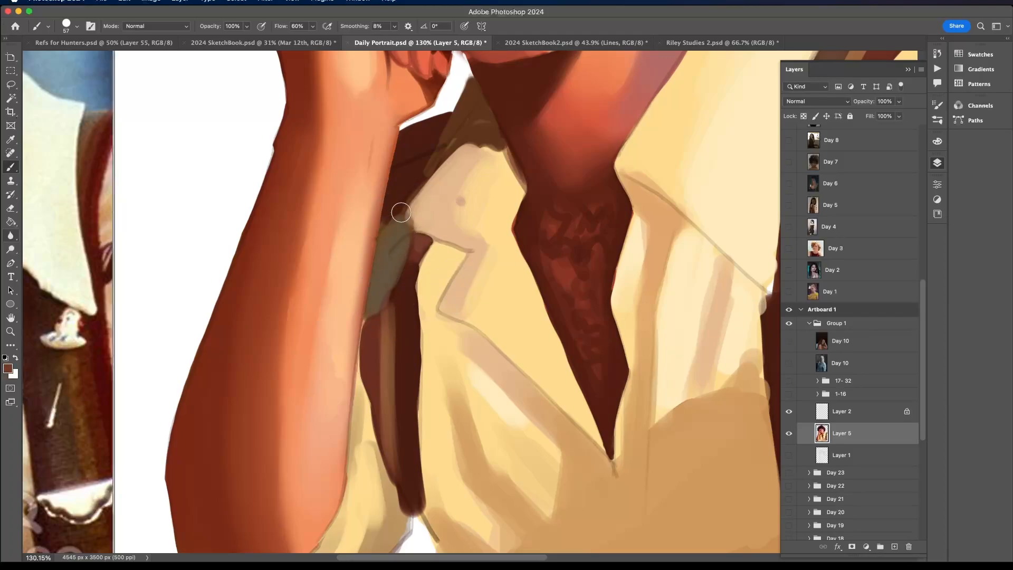
drag(419, 247, 421, 241)
alt+click(416, 255)
alt+click(404, 243)
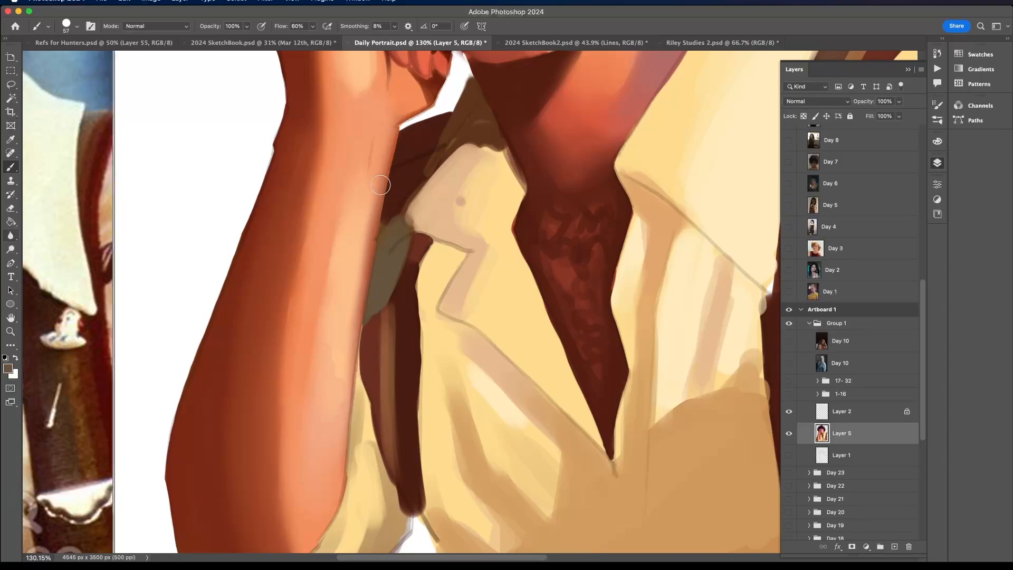
alt+click(379, 225)
- Smooth the shaded back collar and its border with the beige front collar using sampled brown
alt+click(417, 166)
mouse_move(398, 213)
mouse_down()
mouse_move(464, 106)
mouse_move(428, 171)
mouse_move(476, 122)
mouse_move(476, 106)
mouse_move(459, 134)
mouse_move(499, 147)
mouse_move(478, 95)
mouse_move(470, 123)
mouse_move(465, 82)
mouse_up()
alt+click(468, 99)
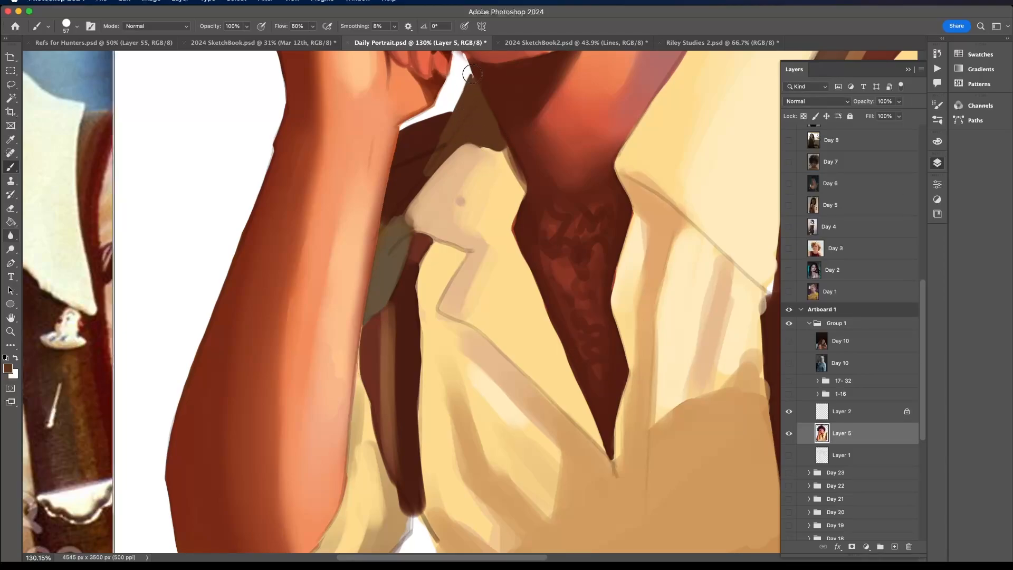
alt+click(464, 151)
mouse_move(467, 152)
mouse_down()
mouse_move(412, 215)
mouse_move(460, 246)
mouse_move(427, 209)
mouse_move(433, 220)
mouse_move(441, 202)
mouse_move(461, 235)
mouse_move(451, 230)
mouse_move(473, 151)
mouse_move(427, 204)
mouse_move(419, 198)
mouse_move(475, 190)
mouse_move(465, 205)
mouse_move(491, 243)
mouse_move(469, 225)
mouse_move(480, 172)
mouse_move(492, 155)
mouse_move(513, 181)
mouse_move(502, 152)
mouse_move(520, 192)
mouse_move(521, 179)
mouse_move(505, 149)
mouse_move(495, 162)
mouse_move(494, 138)
mouse_move(453, 141)
mouse_move(495, 149)
mouse_up()
alt+click(474, 191)
alt+click(493, 138)
scroll(469, 143, down, 5)
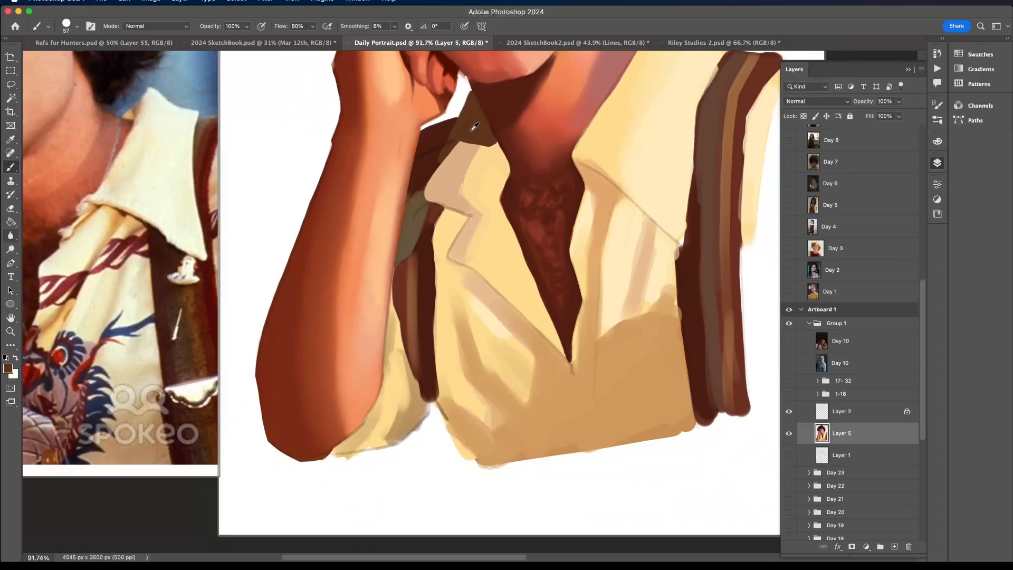
- Refine the wide suspender's edge along the large collar, from the shoulder to the collar tip, with sampled browns
scroll(586, 127, up, 1)
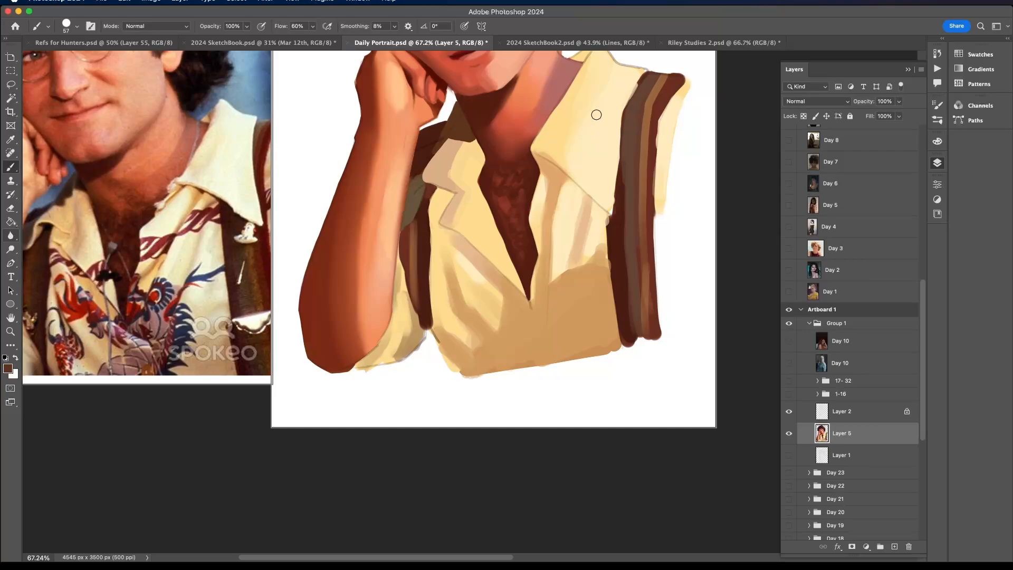
scroll(597, 114, up, 3)
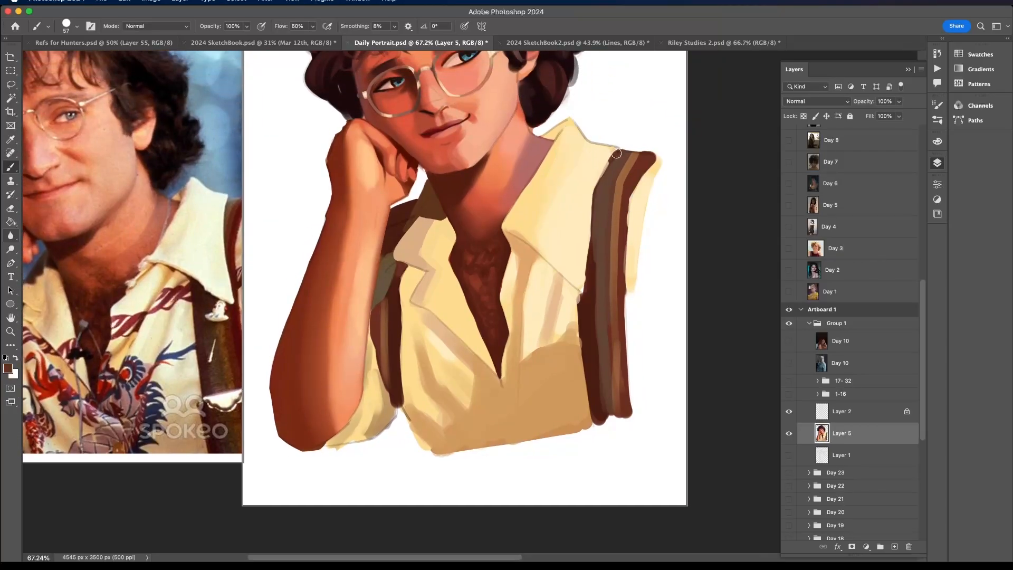
alt+click(608, 154)
alt+click(610, 170)
mouse_move(595, 250)
mouse_down()
mouse_move(597, 330)
mouse_move(578, 295)
mouse_up()
alt+click(593, 312)
alt+click(583, 275)
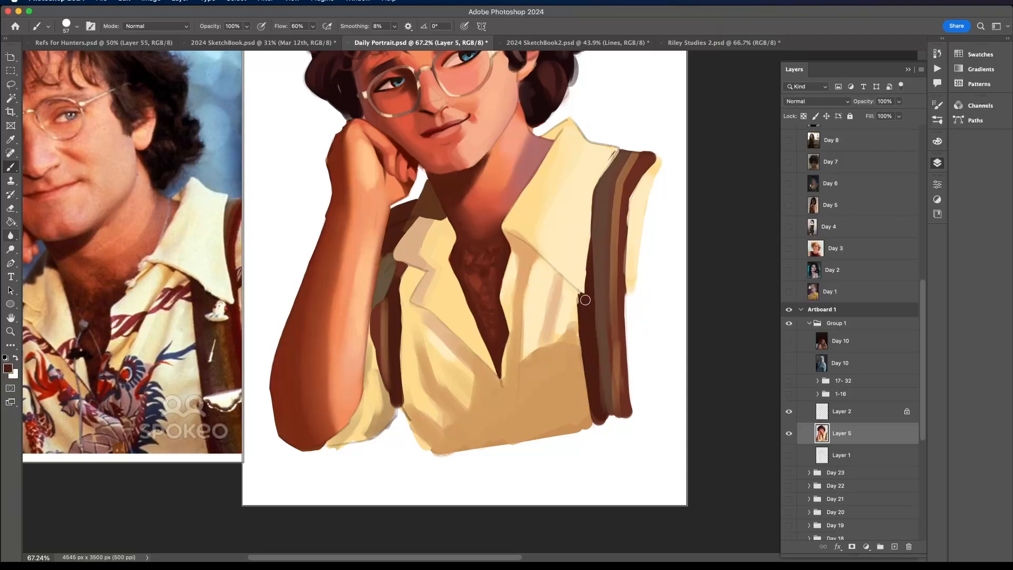
- Tidy the sleeve's lower edge and its border with the narrow suspender using sampled colours
alt+click(382, 420)
drag(330, 444, 373, 428)
drag(383, 384, 373, 349)
alt+click(374, 313)
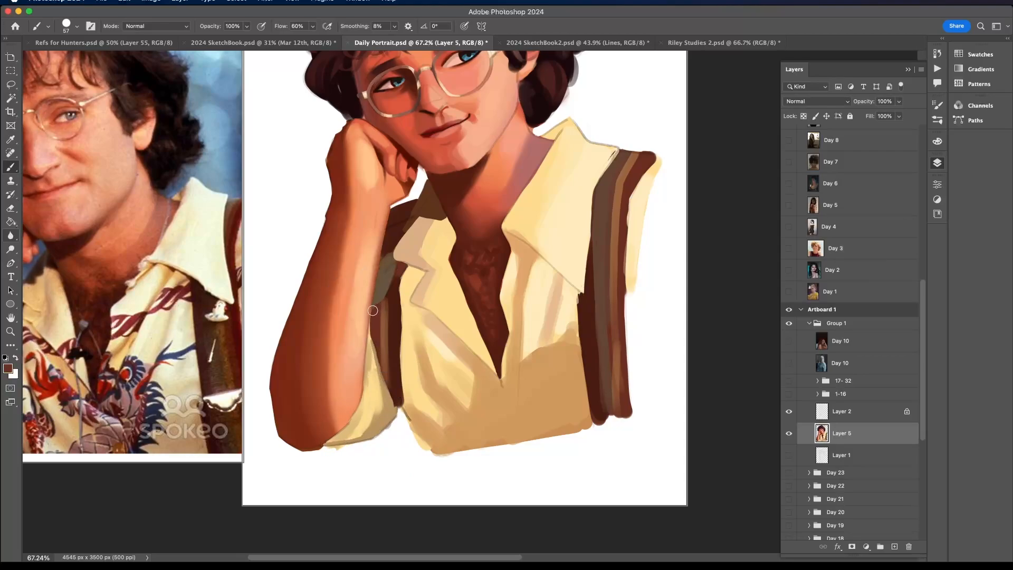
- Sample dark maroon and smooth the shoulder's upper edge between the wrist and the collar
scroll(414, 187, up, 5)
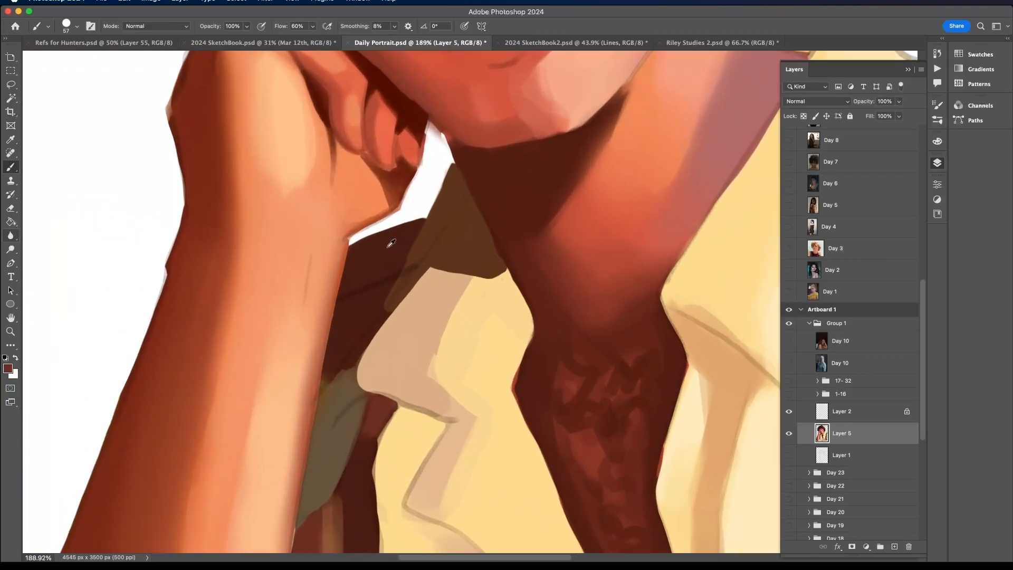
alt+click(388, 245)
drag(348, 241, 420, 215)
scroll(443, 191, down, 8)
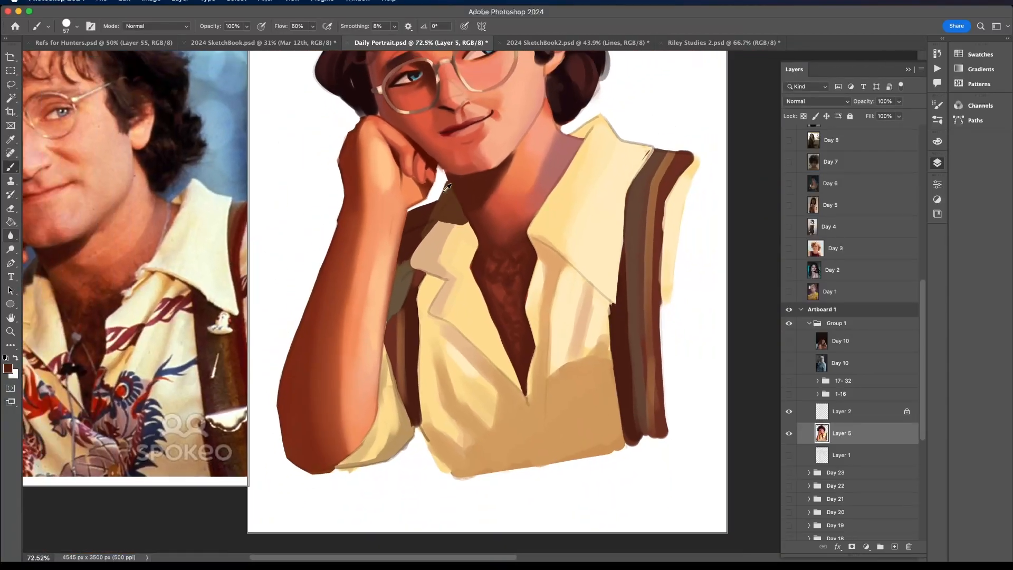
- Hide Layer 2 to view the painting without it
scroll(427, 158, up, 3)
scroll(427, 158, left, 1)
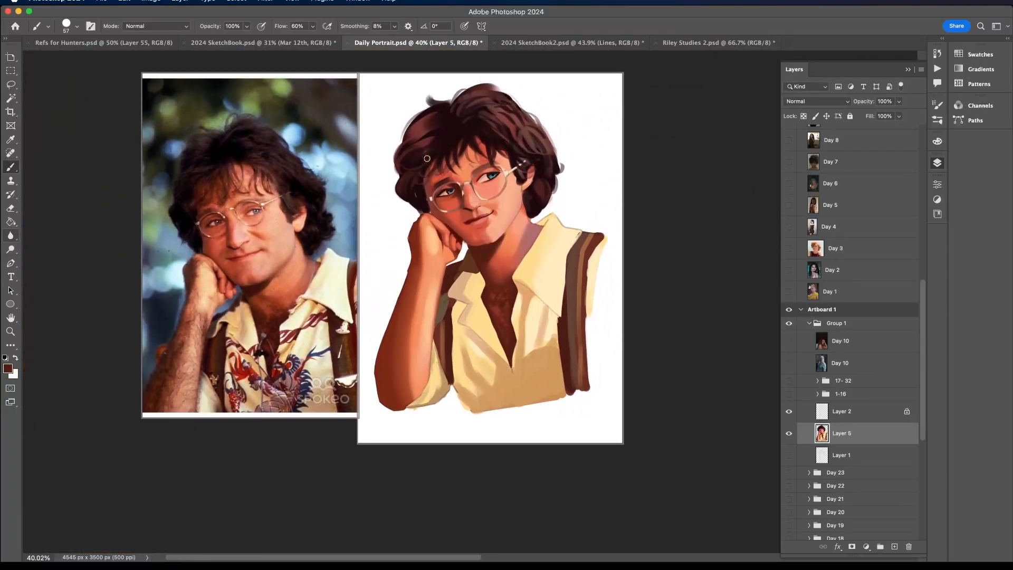
click(793, 416)
scroll(541, 309, up, 2)
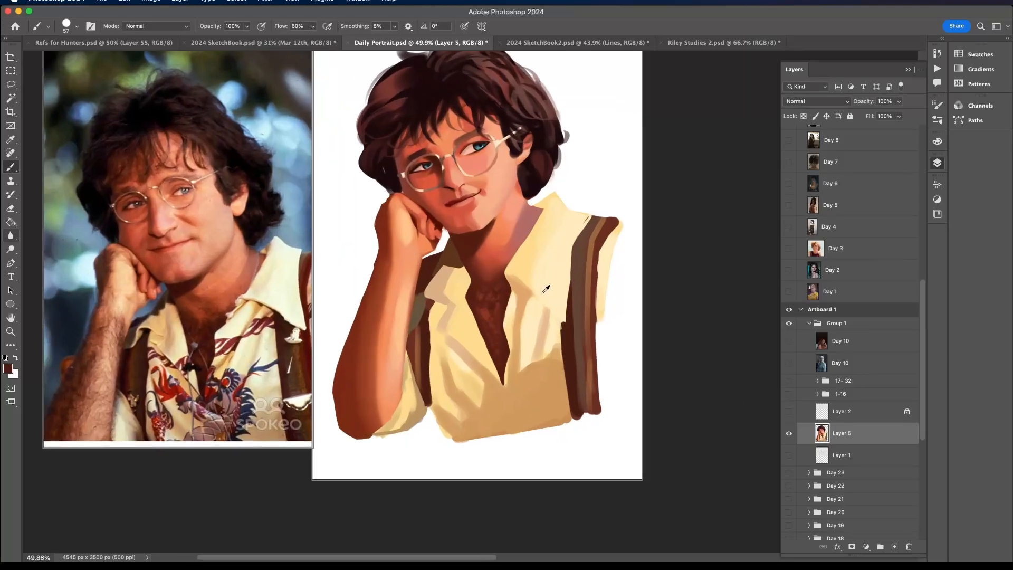
- Touch up the collar edge, the neck opening's tip and the wide suspender's inner edge with sampled tan and dark maroon
alt+click(521, 280)
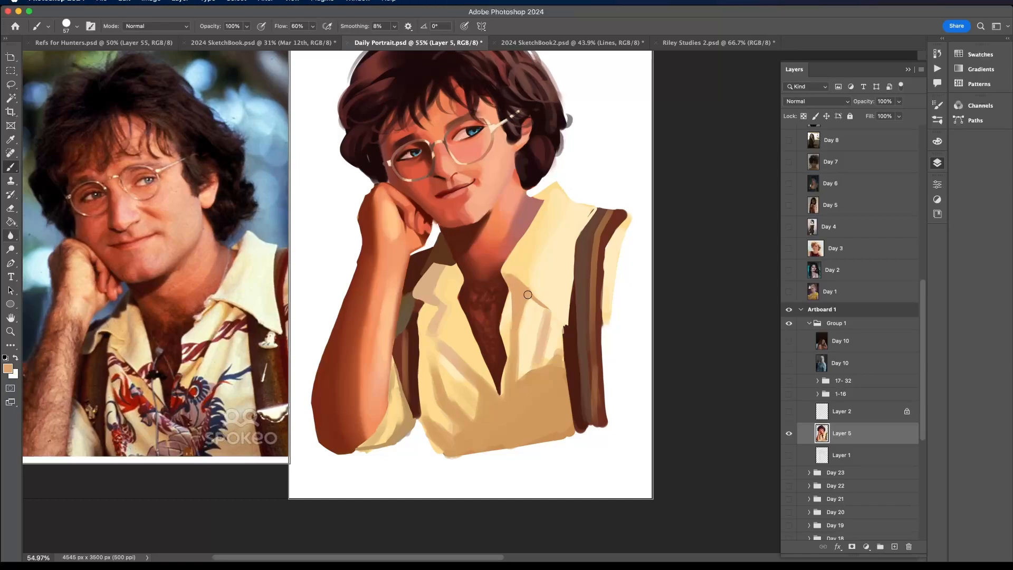
scroll(506, 376, down, 3)
scroll(506, 376, up, 2)
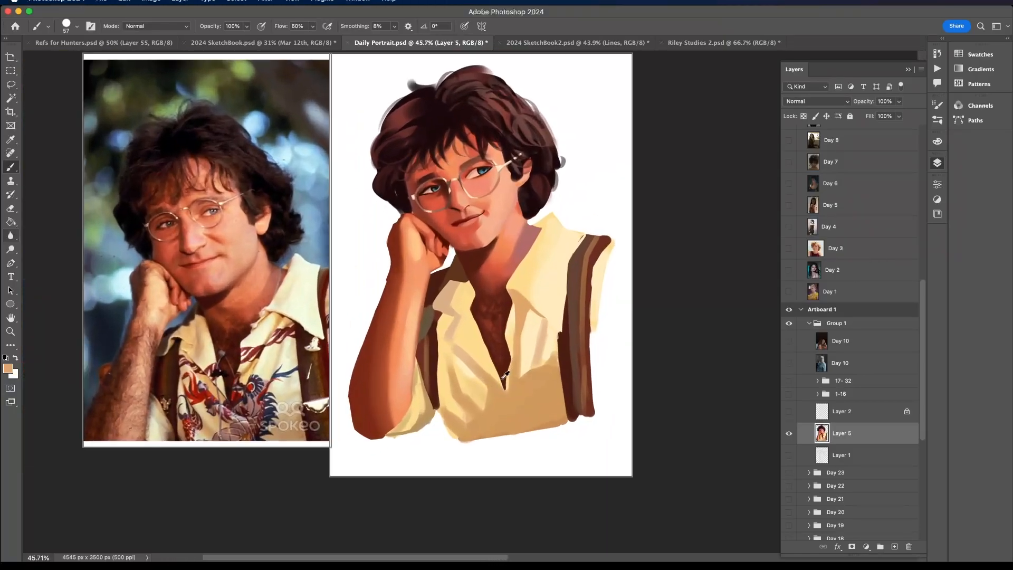
alt+click(561, 339)
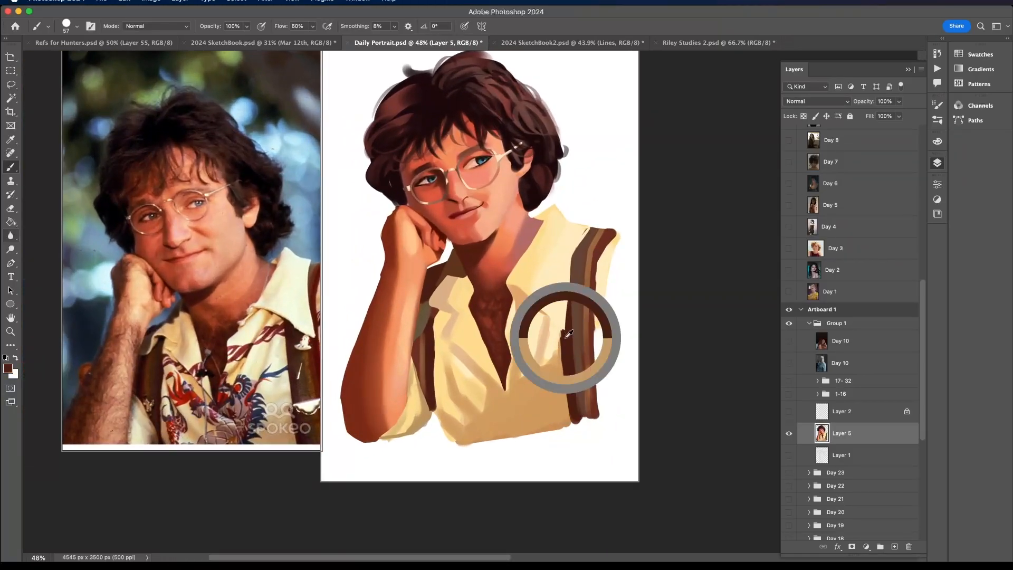
scroll(568, 276, down, 2)
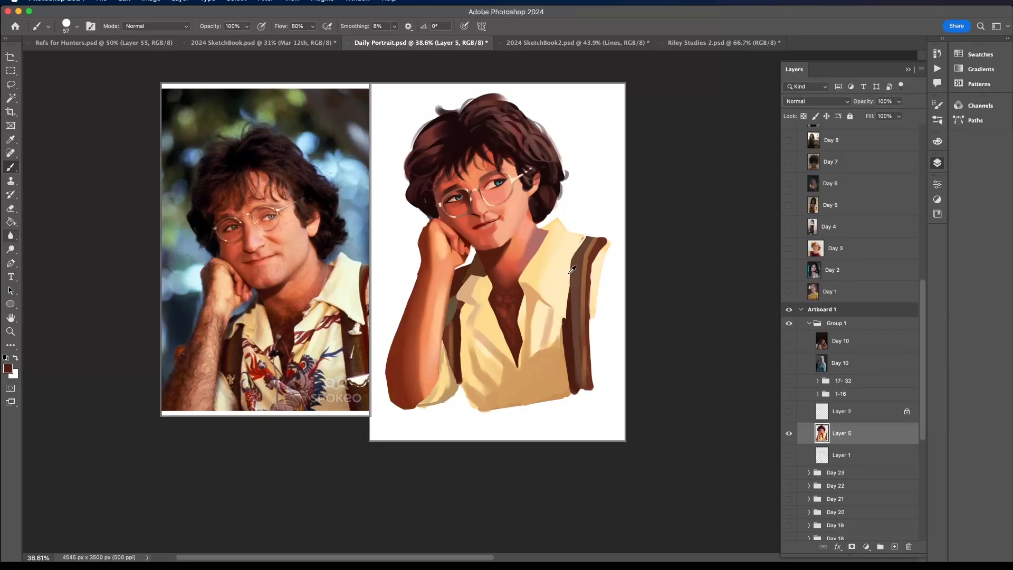
scroll(564, 255, up, 1)
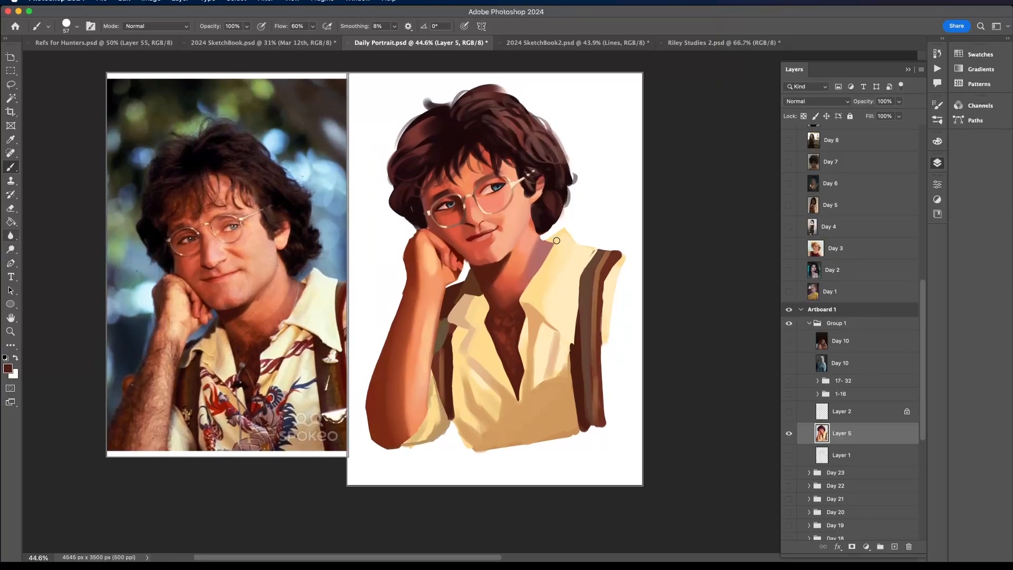
- Add a new layer above Layer 5 and block in the dragon print's body on the lower shirt in dusty reddish brown
click(896, 547)
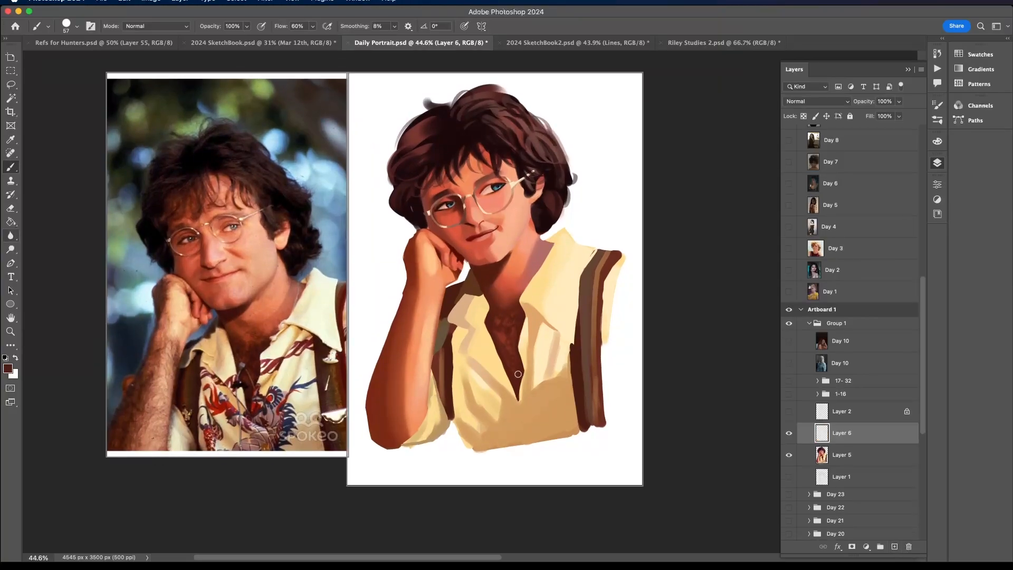
alt+click(464, 309)
click(937, 142)
click(861, 253)
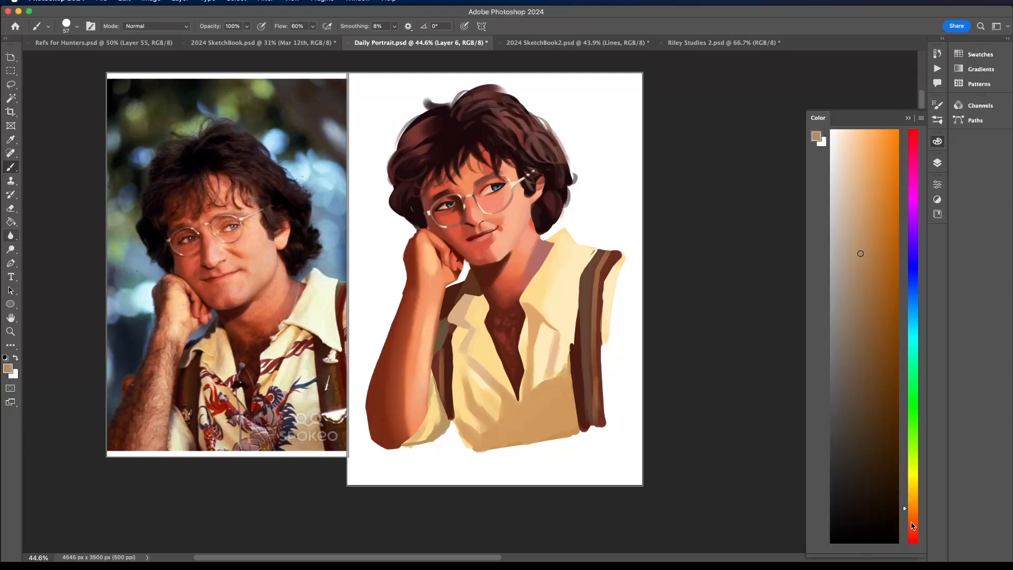
click(912, 522)
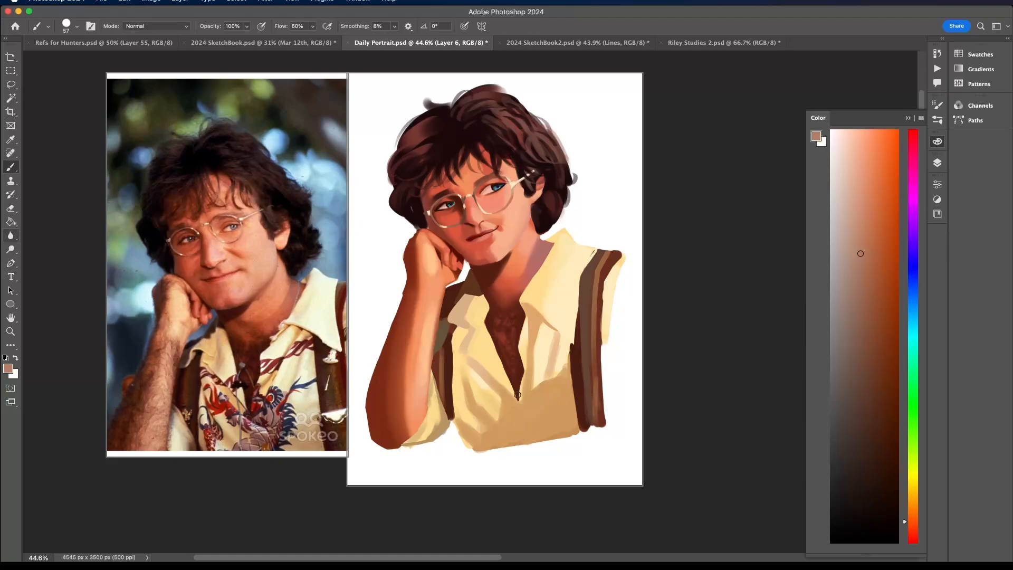
drag(523, 421, 507, 399)
mouse_move(532, 386)
mouse_down()
mouse_move(556, 416)
mouse_move(547, 430)
mouse_move(491, 445)
mouse_move(539, 440)
mouse_move(502, 443)
mouse_move(540, 421)
mouse_move(540, 437)
mouse_move(530, 421)
mouse_move(534, 386)
mouse_move(546, 386)
mouse_move(531, 391)
mouse_move(529, 409)
mouse_move(530, 391)
mouse_move(548, 415)
mouse_up()
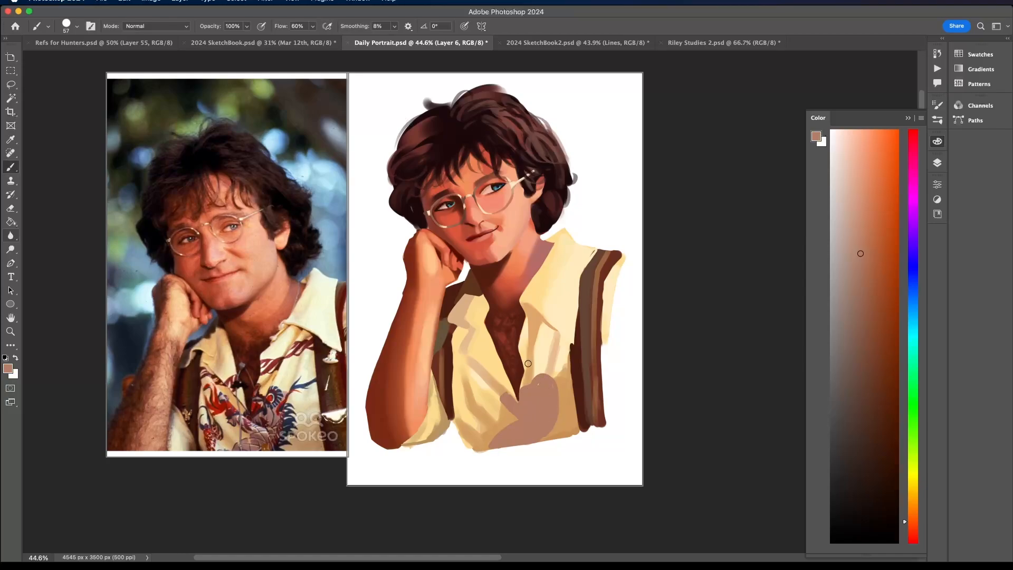
- Set the brush size to 95 px and extend the brown dragon shape past the neck opening toward the propped arm
click(77, 26)
click(91, 57)
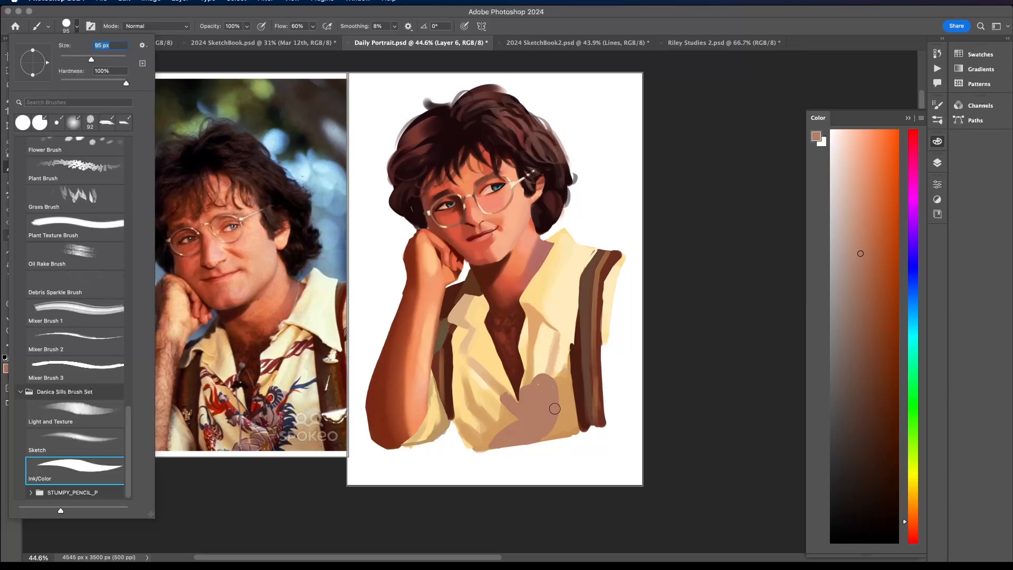
key(Return)
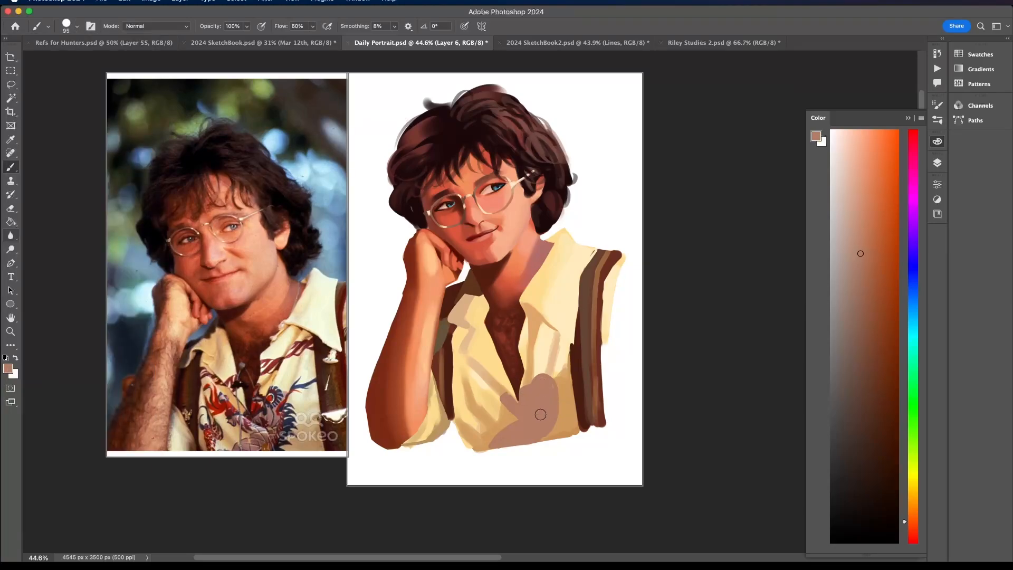
drag(504, 397, 492, 399)
- Mix a dark blue and paint the dragon's spiky mane along the body edge beside the wide suspender
click(917, 277)
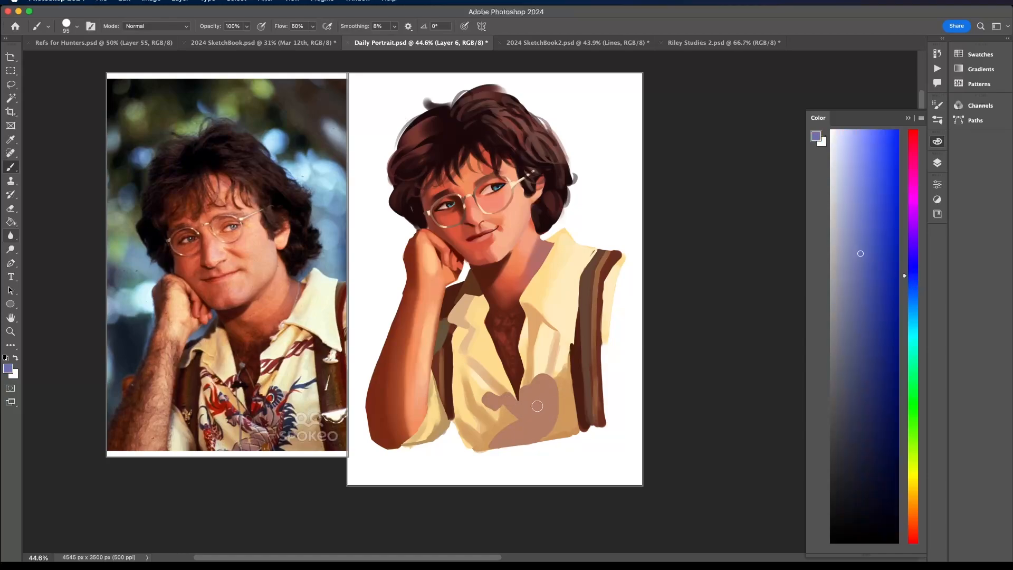
drag(535, 415, 547, 405)
click(876, 325)
click(870, 327)
mouse_move(554, 380)
mouse_down()
mouse_move(567, 393)
mouse_move(562, 423)
mouse_up()
mouse_move(557, 430)
mouse_down()
mouse_move(564, 384)
mouse_move(561, 398)
mouse_move(549, 387)
mouse_move(563, 422)
mouse_move(557, 413)
mouse_move(551, 431)
mouse_move(568, 404)
mouse_up()
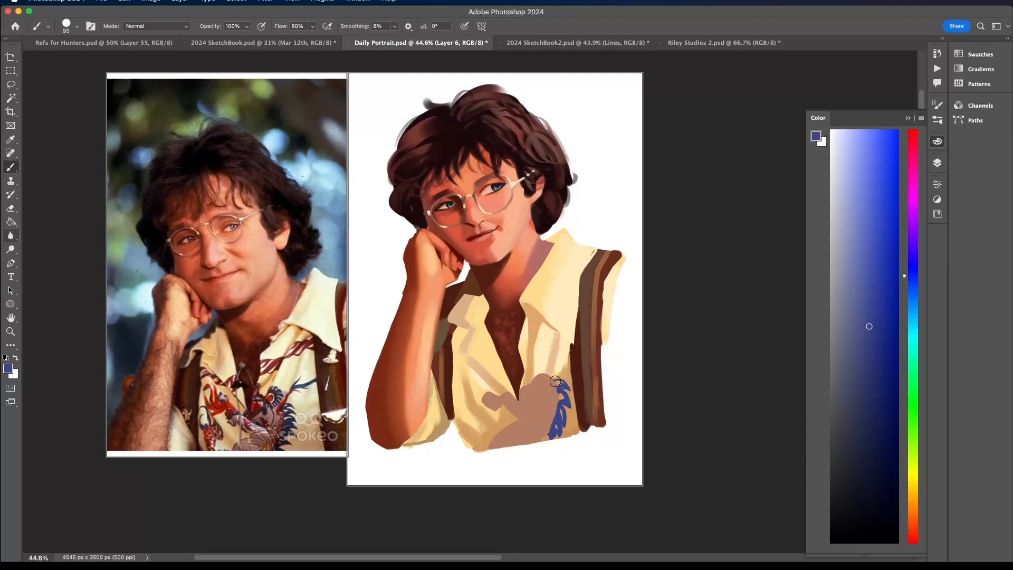
- Refine the dragon's body with sampled brown and draw blue contour lines across its head and belly
alt+click(554, 392)
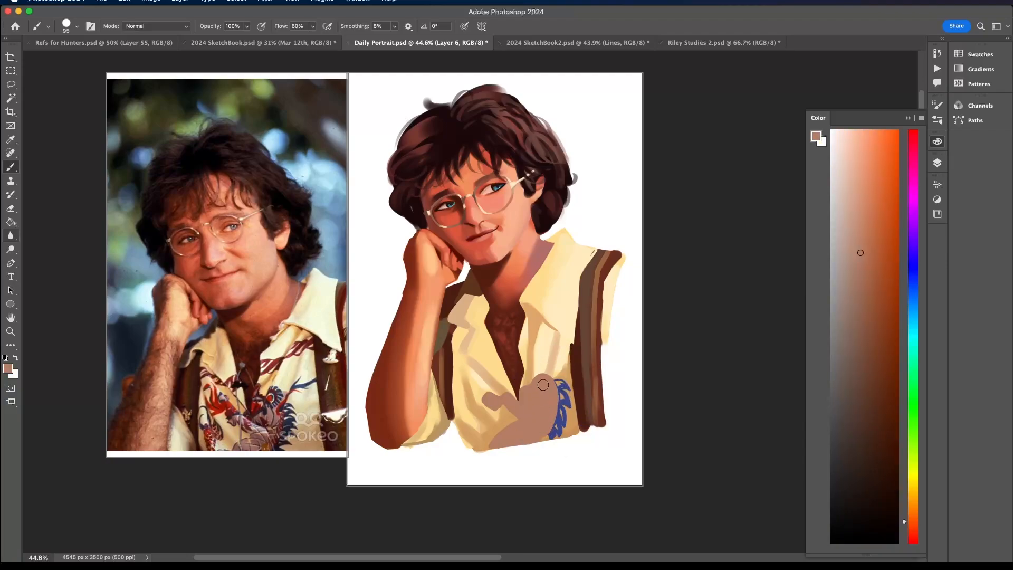
alt+click(563, 417)
mouse_move(505, 430)
mouse_down()
mouse_move(539, 433)
mouse_move(535, 442)
mouse_move(544, 370)
mouse_move(551, 374)
mouse_move(529, 386)
mouse_up()
key(super+z)
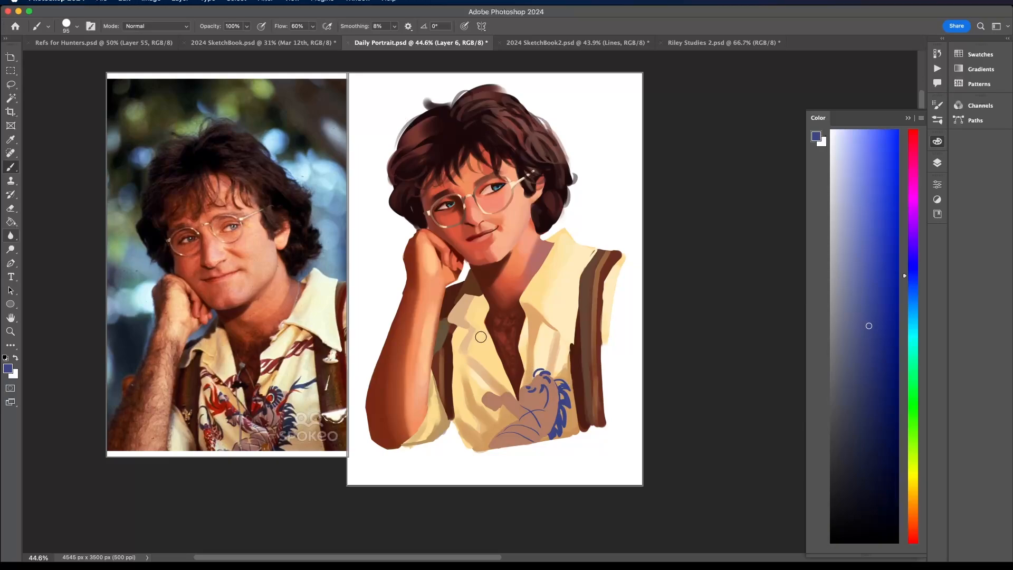
- Paint blue curls on the arm side of the shirt and a small blue flourish above the dragon's mane
mouse_move(501, 397)
mouse_down()
mouse_move(483, 399)
mouse_move(488, 393)
mouse_move(470, 414)
mouse_move(454, 394)
mouse_move(483, 422)
mouse_up()
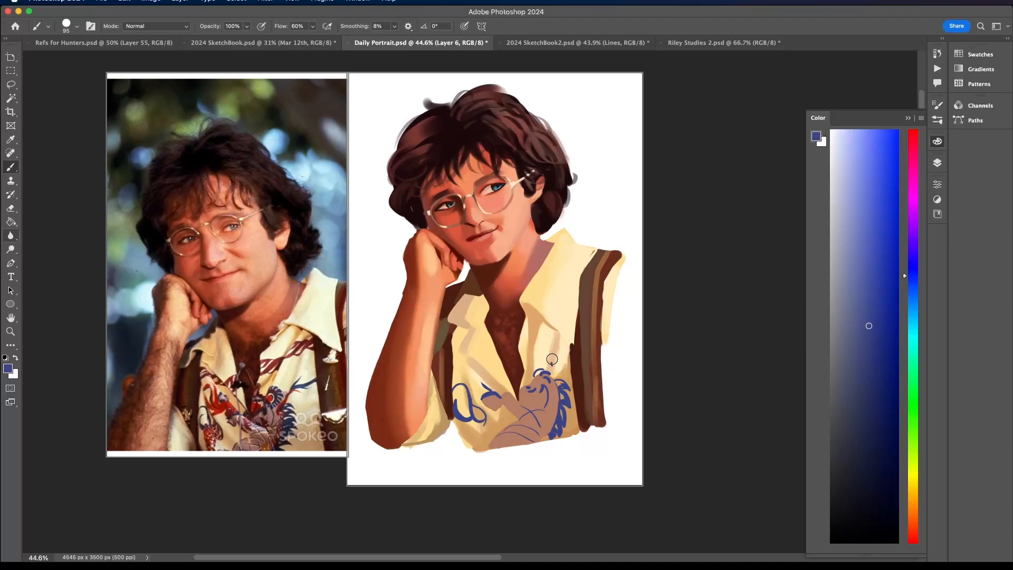
mouse_move(553, 365)
mouse_down()
mouse_move(566, 347)
mouse_move(554, 364)
mouse_move(564, 358)
mouse_up()
drag(474, 371, 477, 359)
drag(500, 398, 507, 392)
- Paint a muted red band inside the dragon's mane, and add a bright red eye and flame shape in the print
click(913, 542)
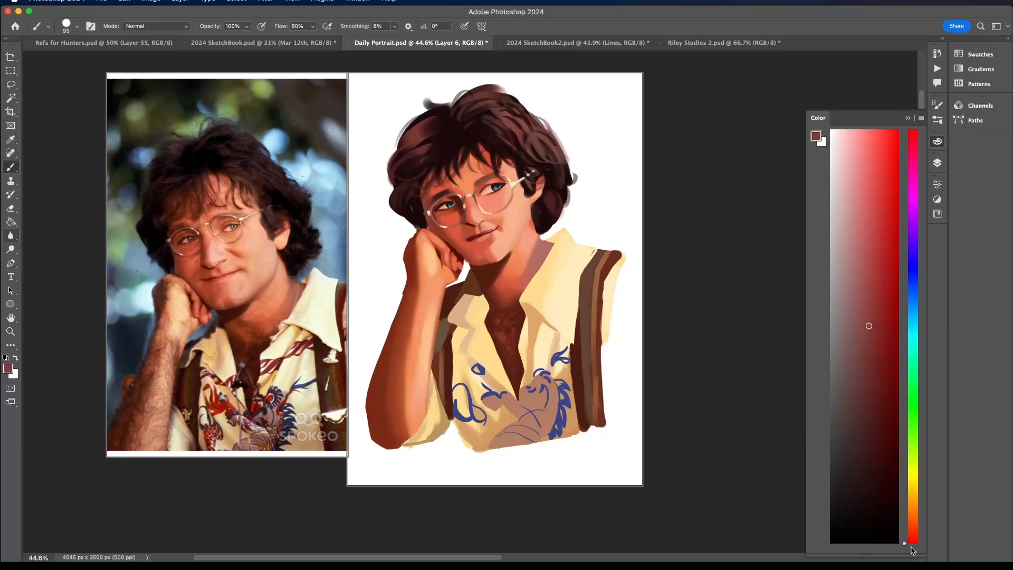
mouse_move(554, 399)
mouse_down()
mouse_move(543, 435)
mouse_move(560, 372)
mouse_up()
key(super+z)
click(898, 163)
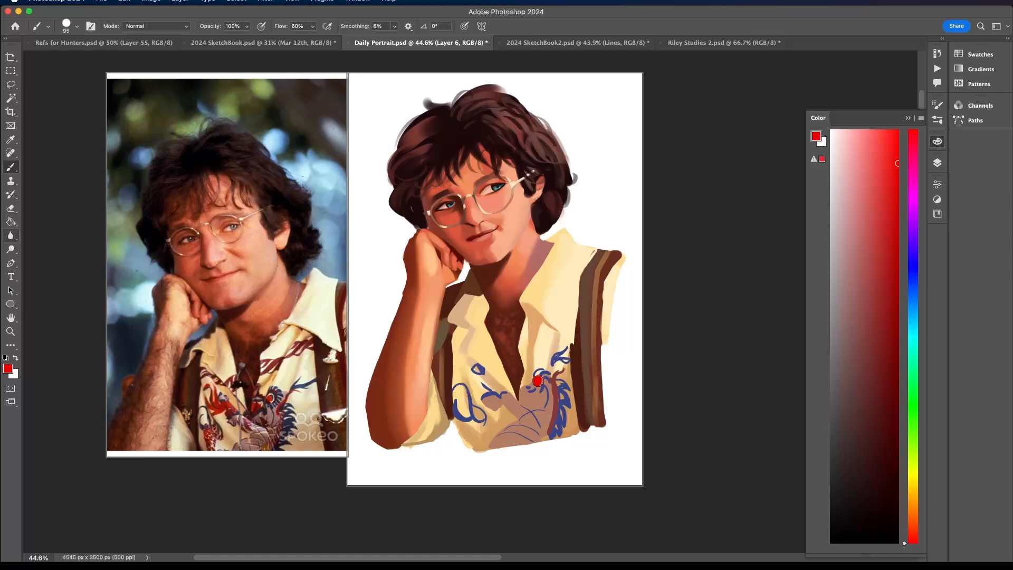
mouse_move(482, 400)
mouse_down()
mouse_move(455, 363)
mouse_move(483, 396)
mouse_move(466, 372)
mouse_move(478, 359)
mouse_move(467, 361)
mouse_move(485, 391)
mouse_move(478, 377)
mouse_move(458, 376)
mouse_move(484, 399)
mouse_up()
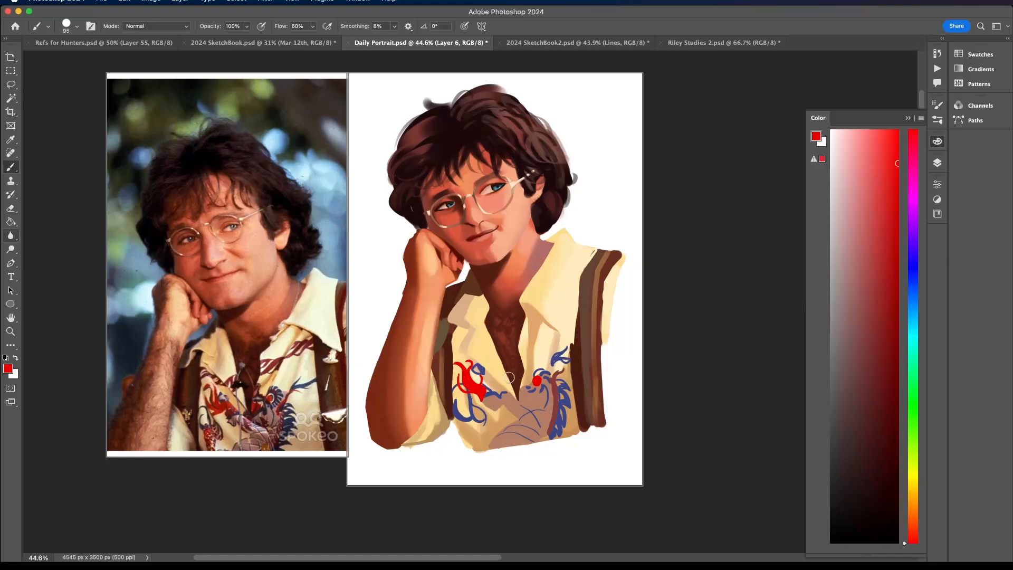
- Paint a muted red stem below the flame shape, with bright red and darker maroon accents
alt+click(557, 398)
mouse_move(483, 394)
mouse_down()
mouse_move(487, 405)
mouse_move(475, 389)
mouse_move(483, 393)
mouse_move(464, 393)
mouse_move(476, 449)
mouse_move(472, 420)
mouse_move(471, 440)
mouse_up()
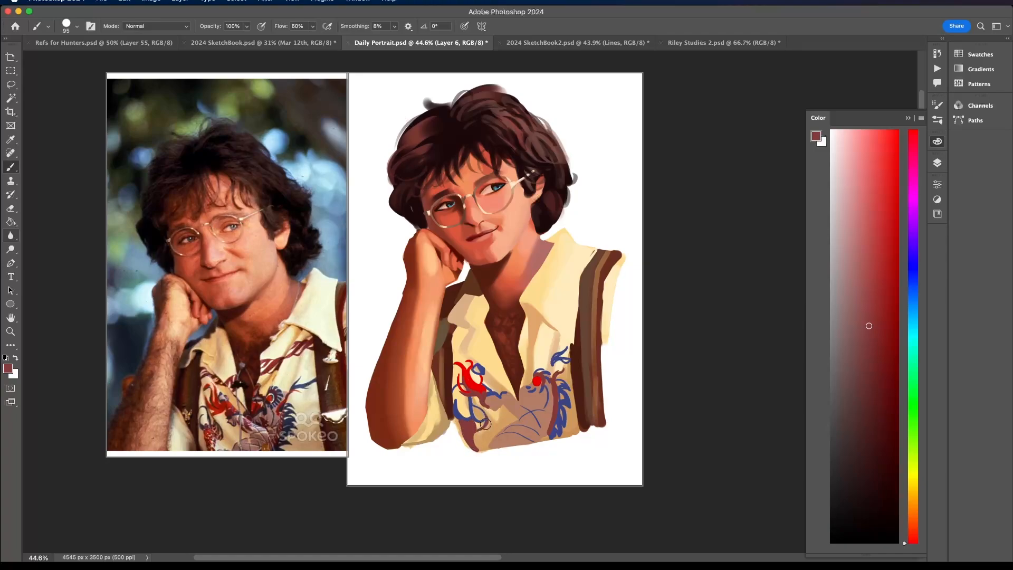
alt+click(537, 380)
drag(472, 413, 472, 422)
alt+click(473, 423)
click(867, 387)
- Mix a dark navy from the sampled blue and shade the curls around the flame and the lower mane
alt+click(559, 411)
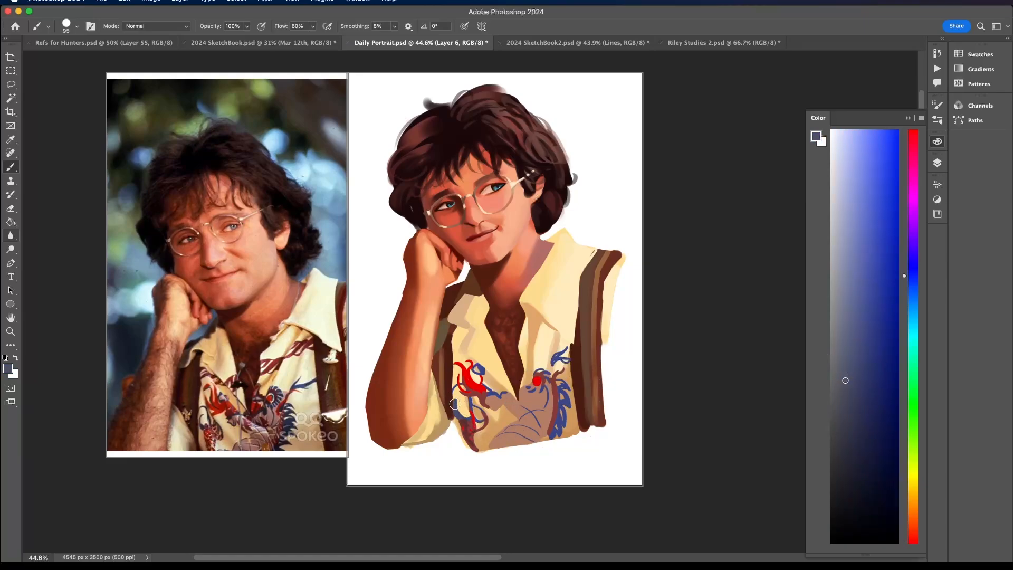
click(852, 433)
mouse_move(457, 400)
mouse_down()
mouse_move(468, 421)
mouse_move(477, 402)
mouse_move(480, 425)
mouse_up()
mouse_move(458, 385)
mouse_down()
mouse_move(455, 394)
mouse_move(484, 372)
mouse_up()
key(super+z)
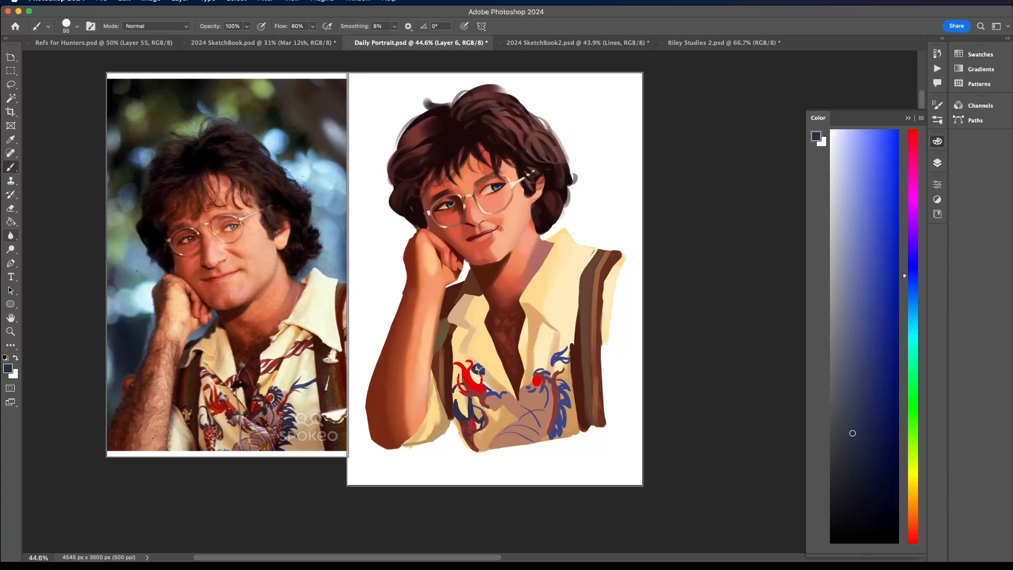
alt+click(548, 434)
alt+click(552, 429)
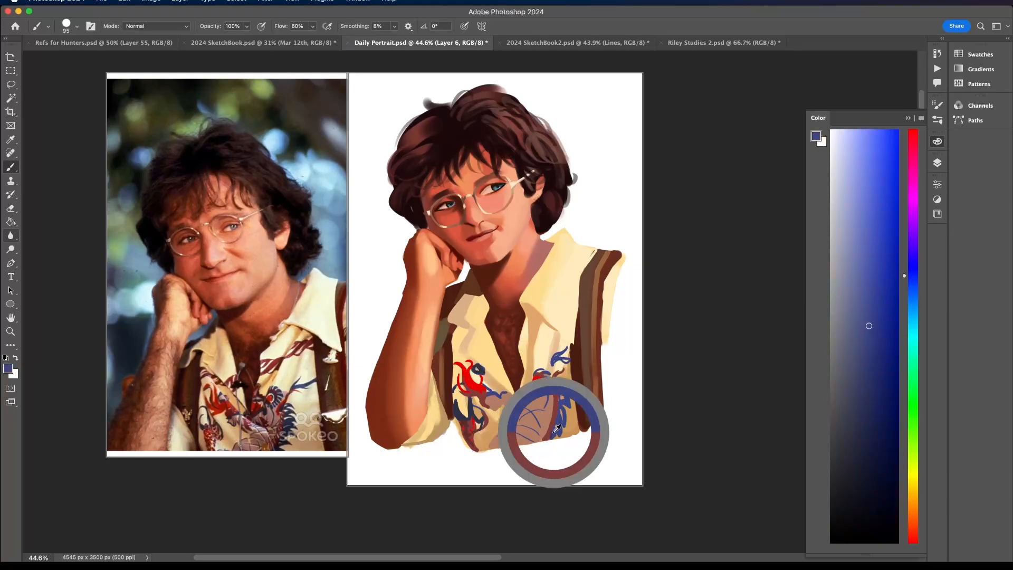
- Sample the muted red and add strokes to the upper mane, the dragon's snout and the area below the neck opening
alt+click(561, 380)
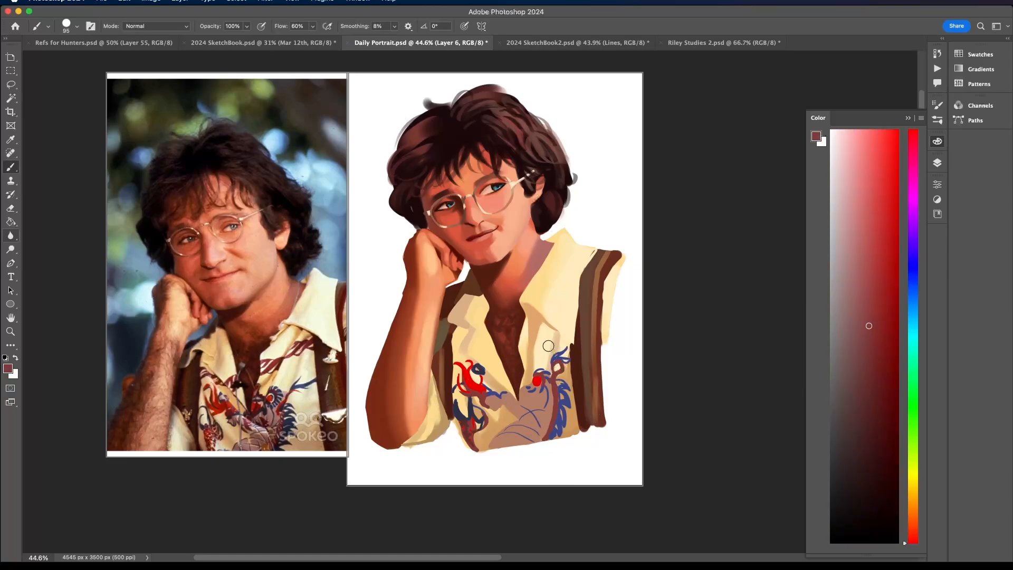
alt+click(552, 381)
drag(534, 389, 525, 405)
key(super+z)
drag(510, 404, 510, 418)
- Paint a bright red mark at the neck opening's tip and surround it with sampled maroon strokes
alt+click(494, 391)
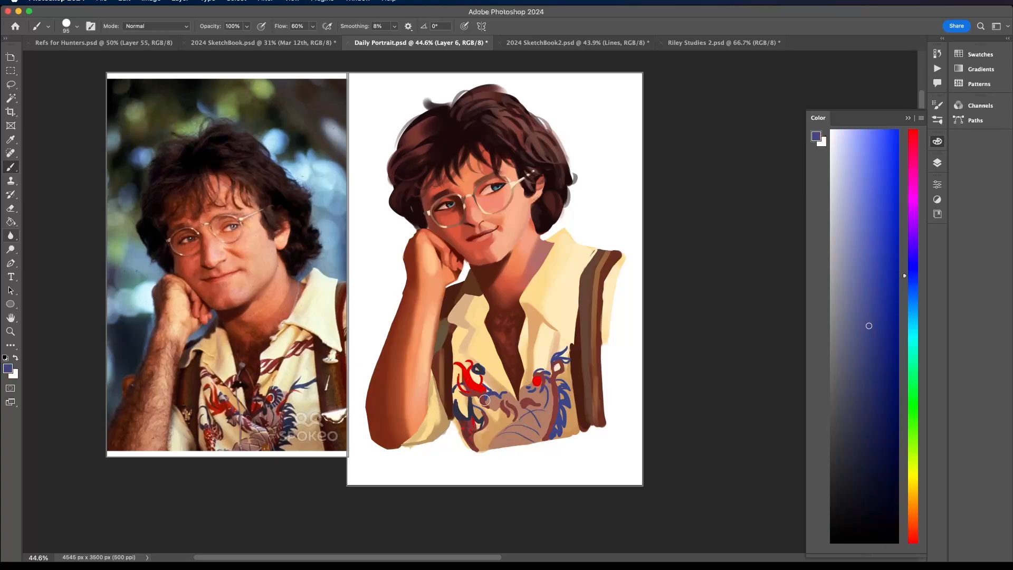
alt+click(530, 382)
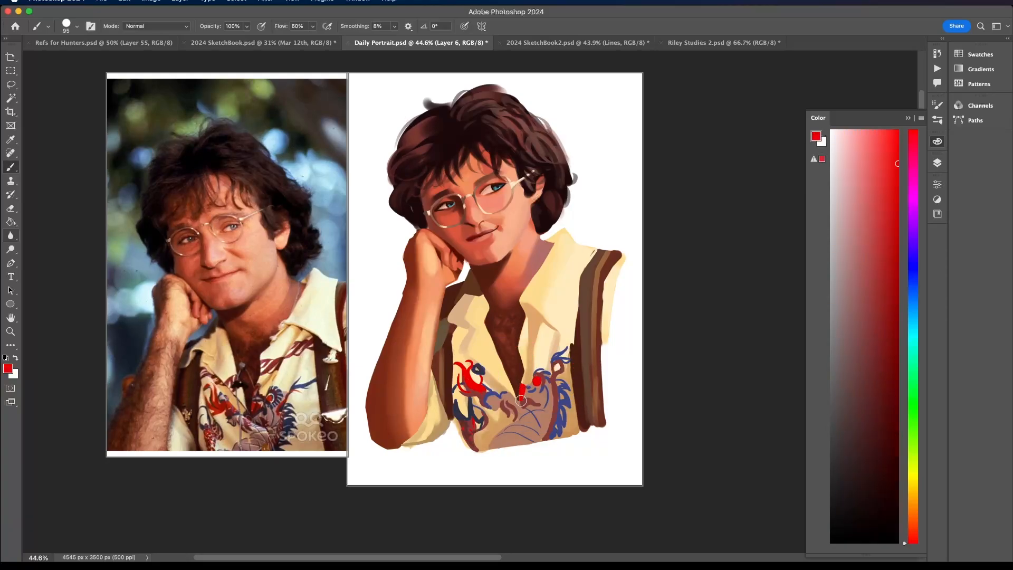
alt+click(538, 375)
drag(526, 372, 524, 360)
alt+click(470, 427)
mouse_move(523, 400)
mouse_down()
mouse_move(526, 374)
mouse_move(522, 404)
mouse_move(508, 379)
mouse_move(513, 405)
mouse_up()
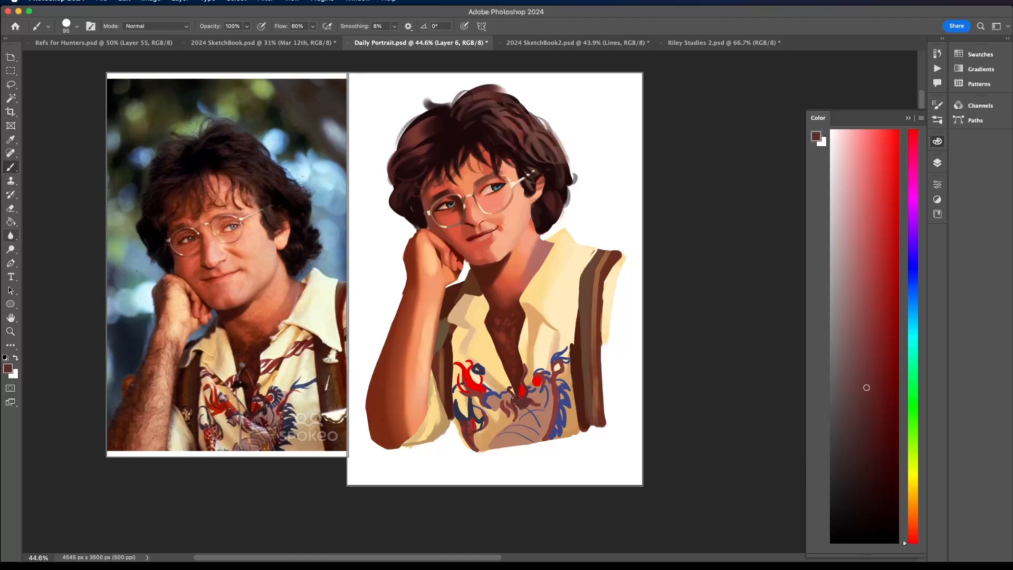
- Shade the dragon's belly with a darker brown, and accent its head with sampled navy and maroon
alt+click(533, 419)
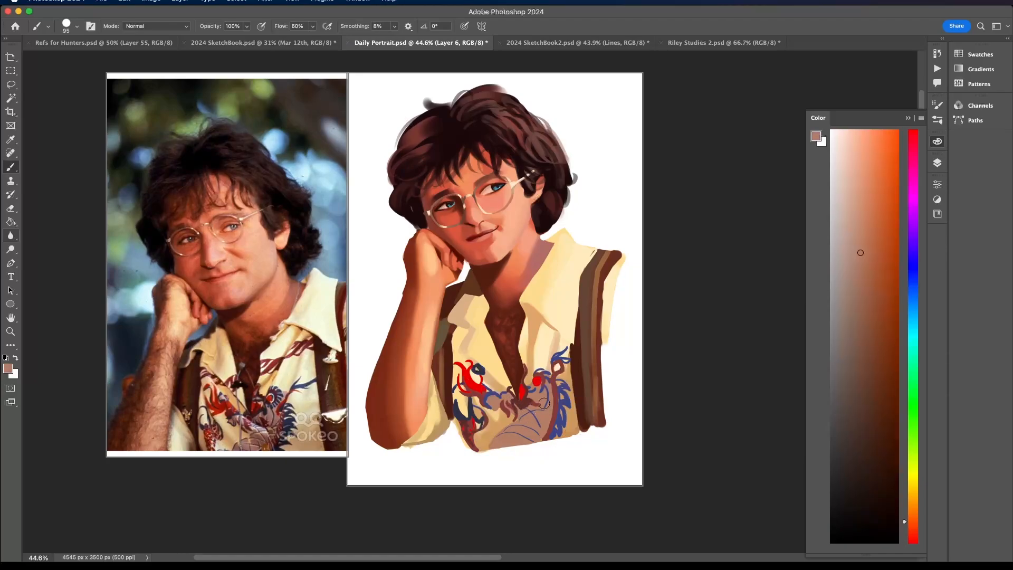
click(858, 319)
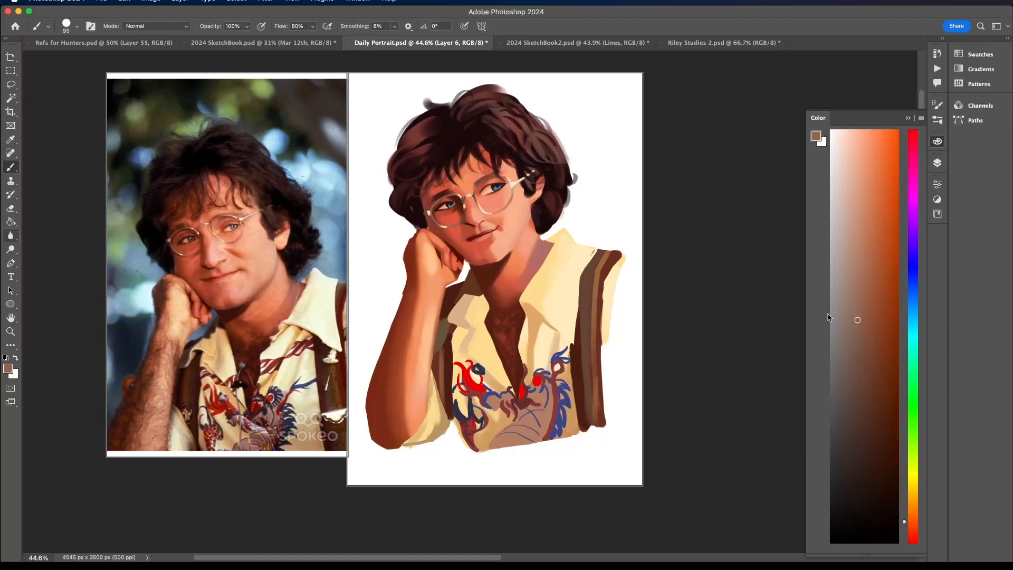
click(521, 430)
click(530, 433)
click(513, 429)
alt+click(489, 365)
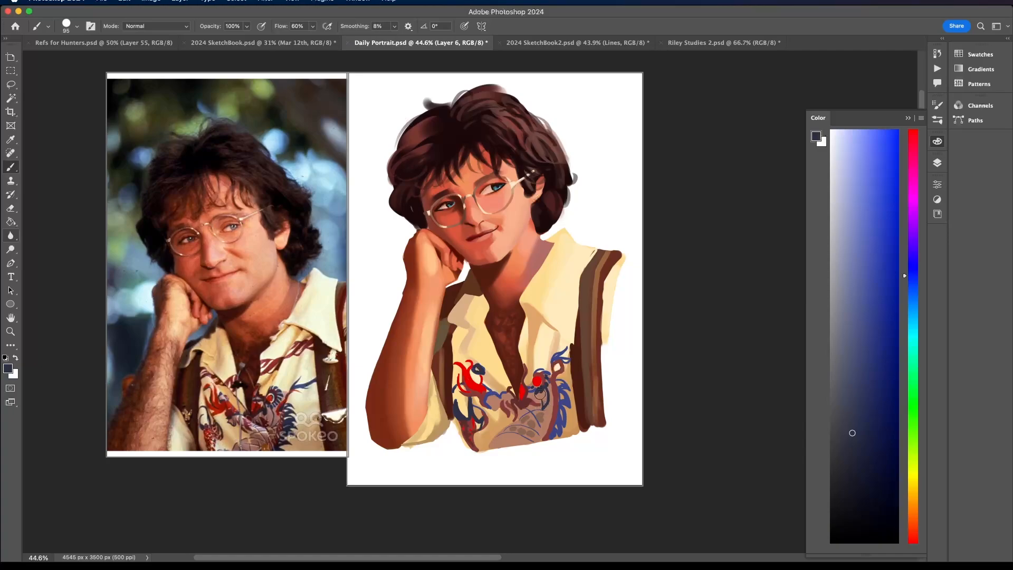
alt+click(534, 399)
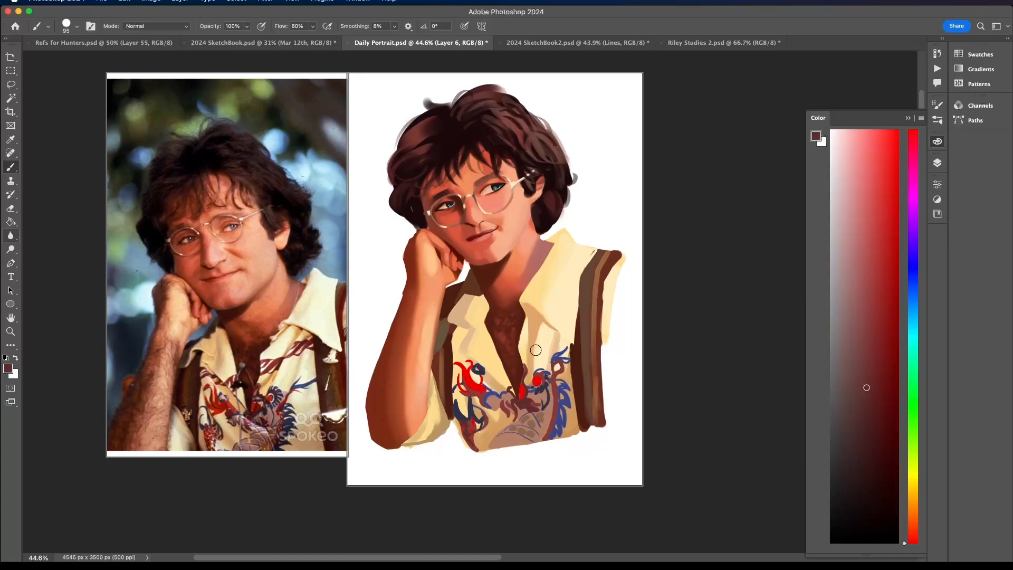
- Paint wavy muted red ribbons on the shirt below the collar on both sides of the neck opening
alt+click(553, 382)
mouse_move(522, 353)
mouse_down()
mouse_move(553, 330)
mouse_move(491, 347)
mouse_move(490, 372)
mouse_move(491, 363)
mouse_up()
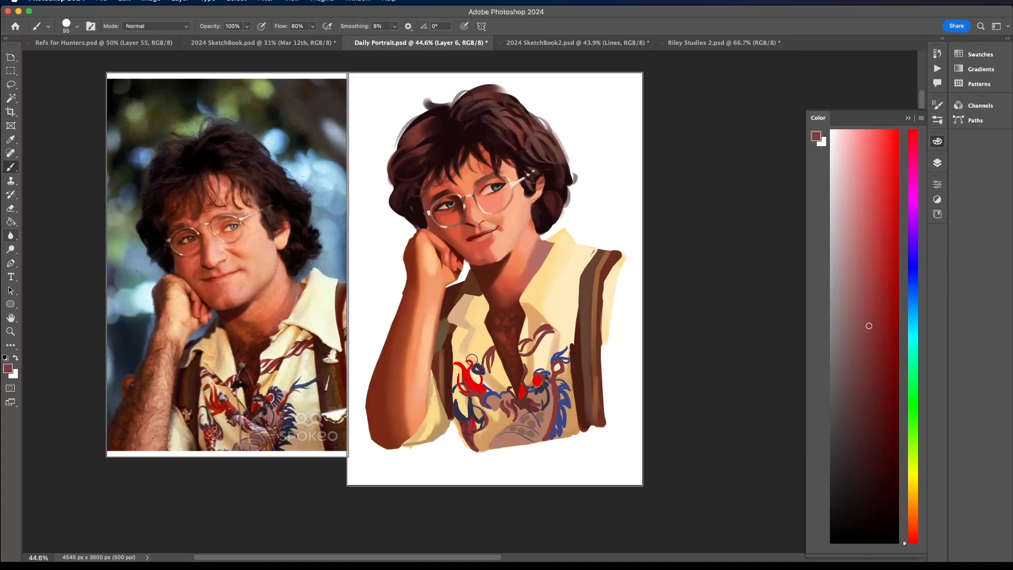
mouse_move(462, 351)
mouse_down()
mouse_move(454, 345)
mouse_move(470, 345)
mouse_up()
- Trim the red mark at the neck opening's tip with dark maroon and add softer red highlights near the dragon's head
alt+click(524, 400)
alt+click(525, 399)
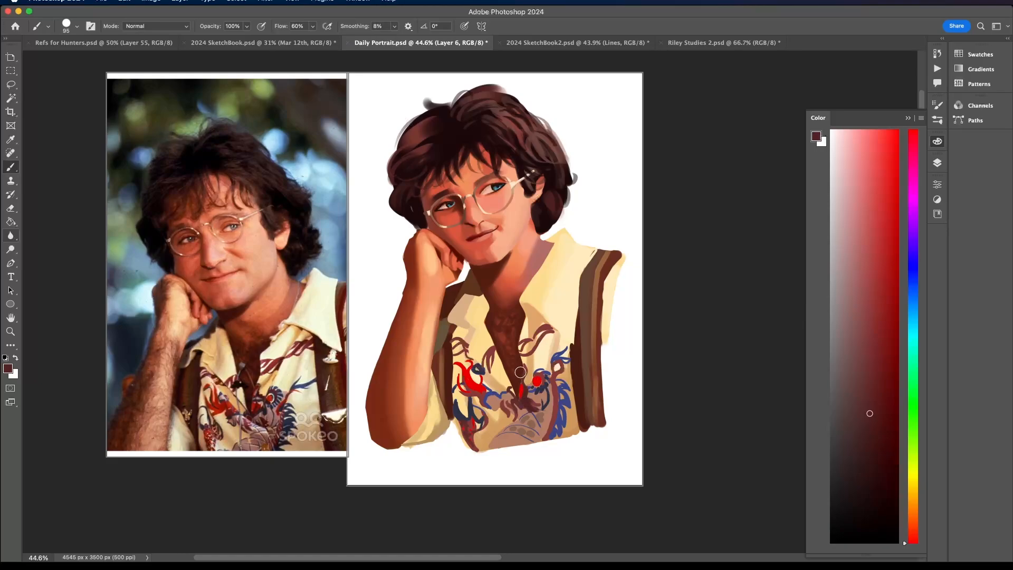
alt+click(542, 377)
click(871, 239)
drag(524, 388, 538, 386)
- Add navy accents around the dragon's eye and blue contour lines along its lower body with sampled colours
alt+click(554, 379)
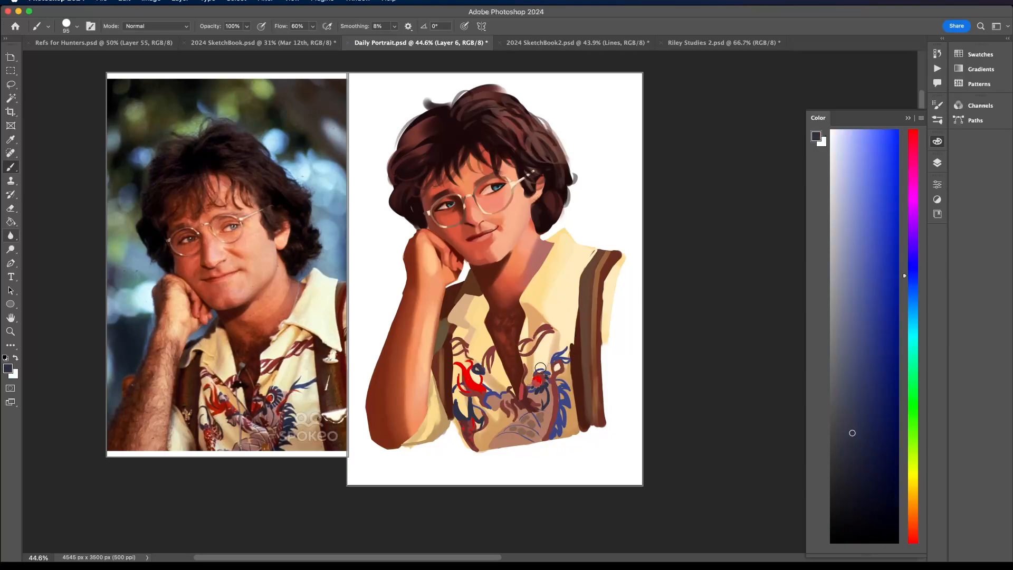
alt+click(551, 378)
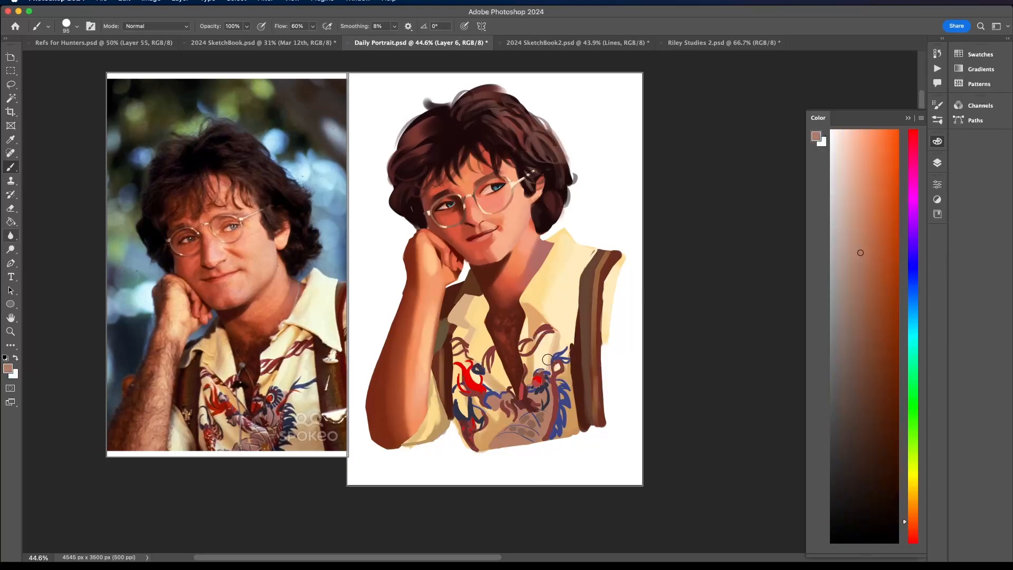
alt+click(502, 435)
alt+click(560, 417)
drag(494, 440, 517, 437)
- Touch up the dragon print with sampled muted red and navy, and darken the ribbon below the right collar with maroon
alt+click(473, 423)
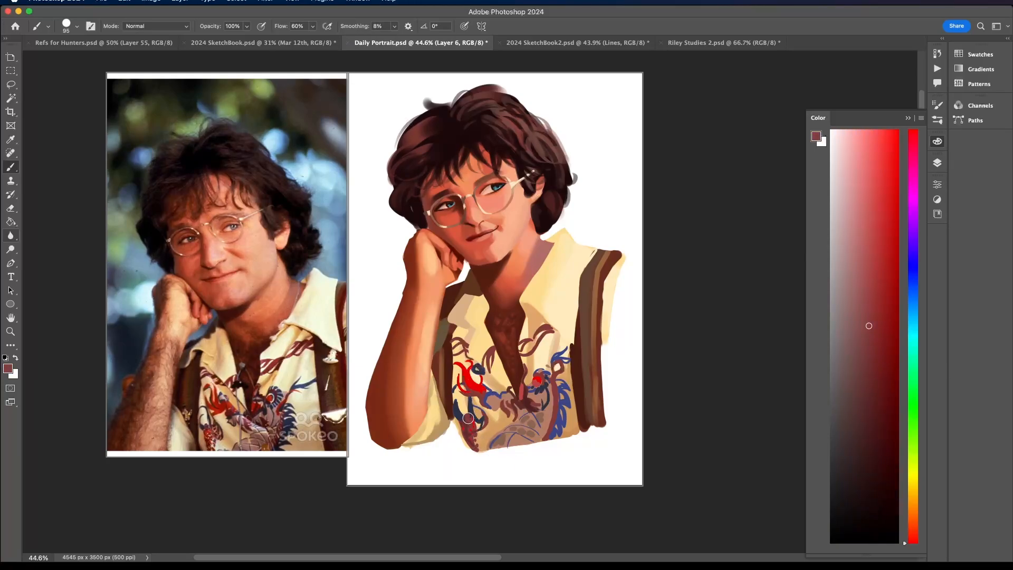
alt+click(459, 398)
drag(459, 398, 463, 405)
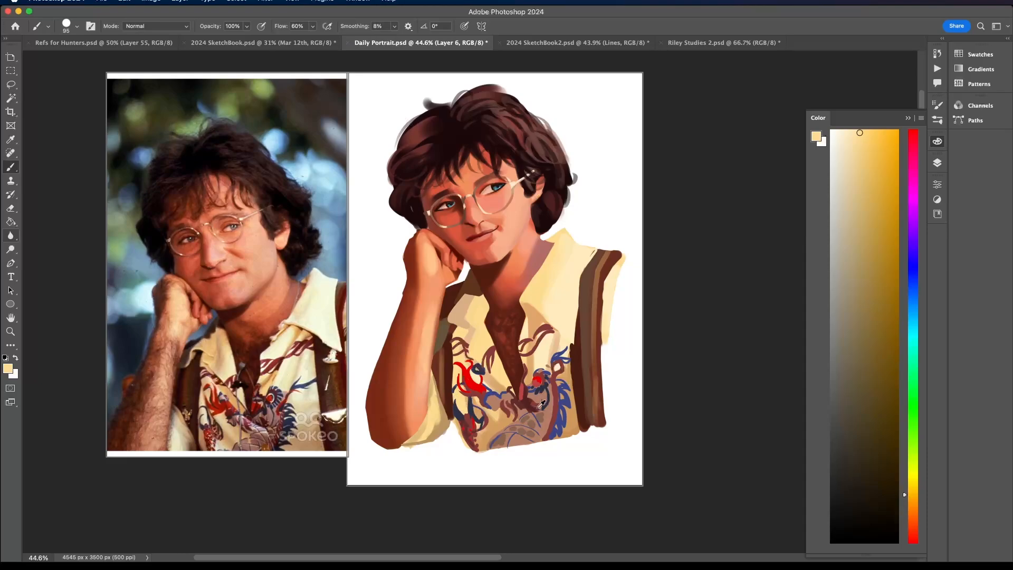
alt+click(554, 429)
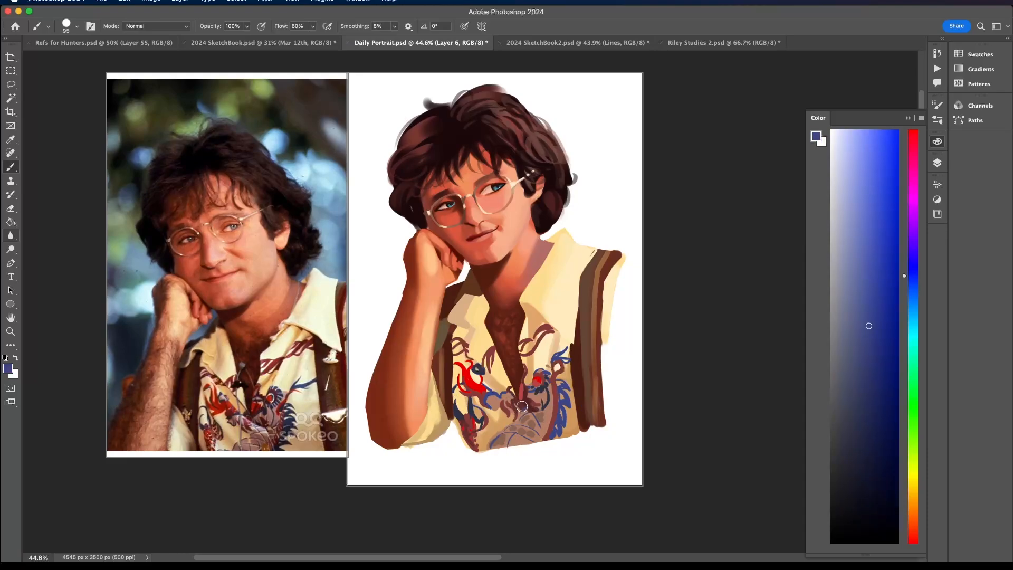
drag(522, 406, 516, 423)
alt+click(532, 351)
drag(534, 339, 537, 327)
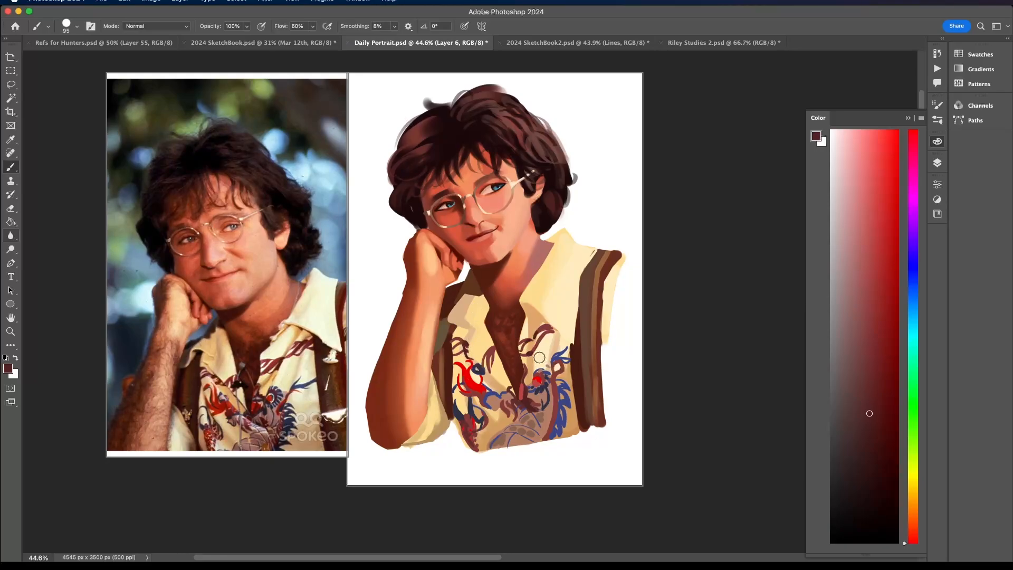
- Add a new layer above the dragon print layer and choose the Ink/Color brush
click(938, 162)
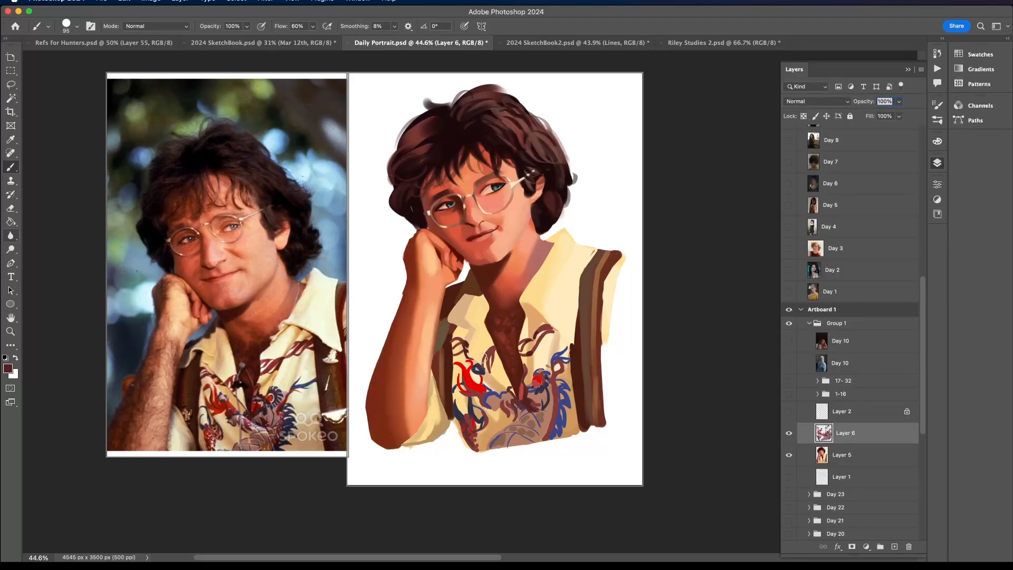
click(789, 433)
click(789, 433)
click(894, 547)
click(66, 26)
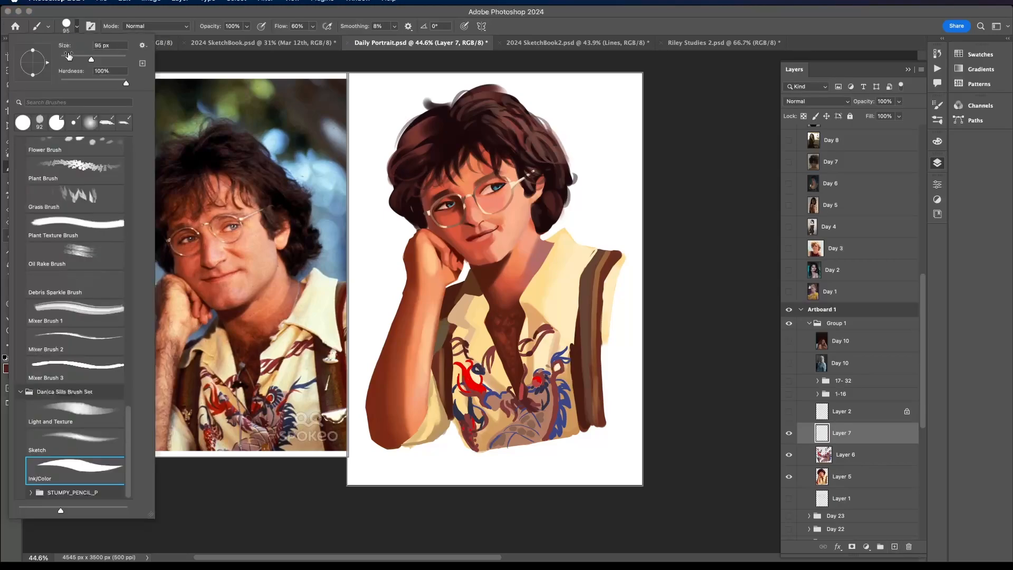
click(76, 467)
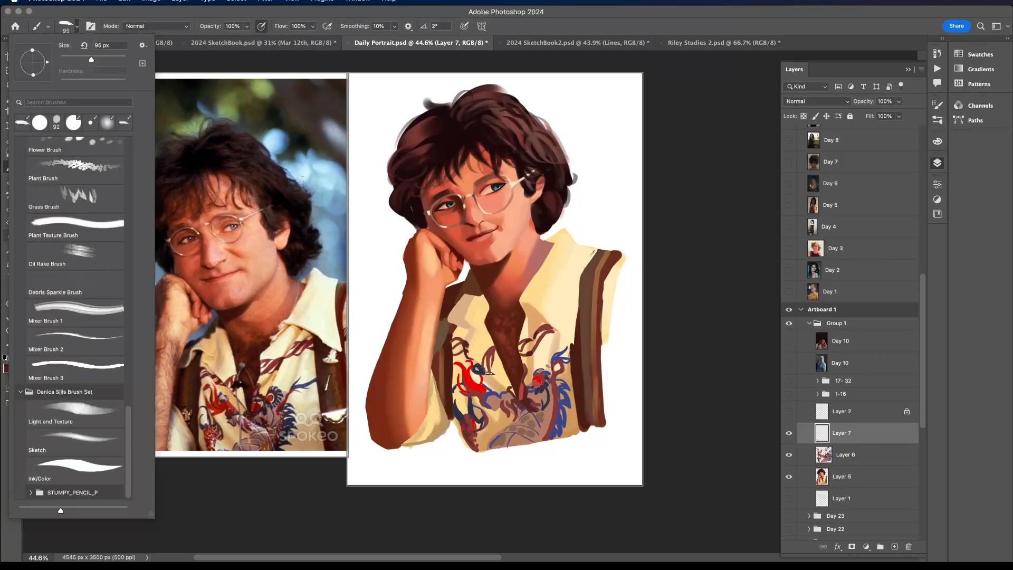
- Paint a shadow line along the shirt's front opening and a dark brown edge beneath the larger collar flap
drag(472, 356, 511, 395)
key(super+z)
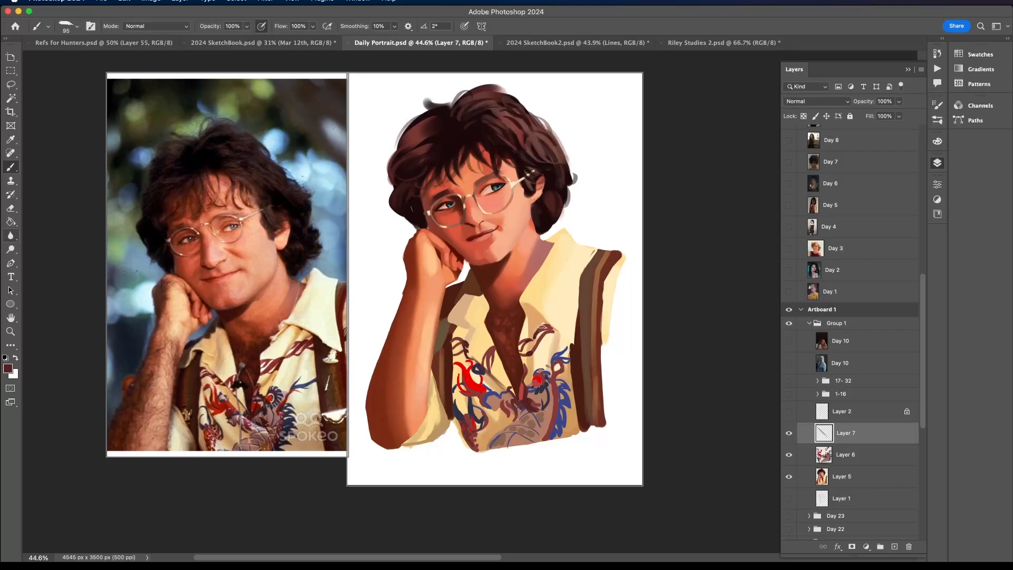
alt+click(541, 307)
click(937, 141)
click(864, 247)
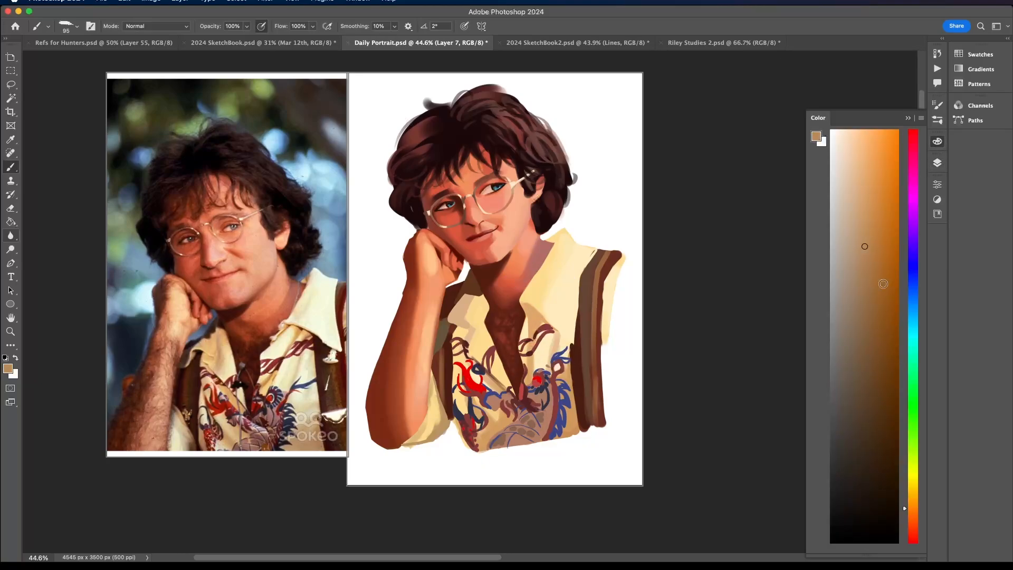
click(876, 413)
drag(531, 306, 557, 331)
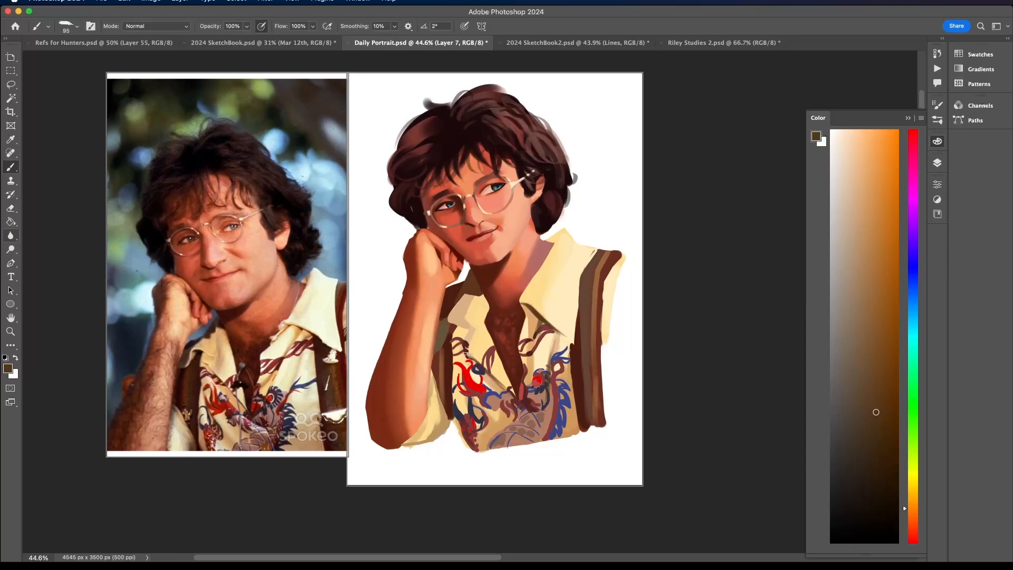
- Touch up the smaller collar flap and the lower shirt with sampled cream and tan tones
alt+click(471, 322)
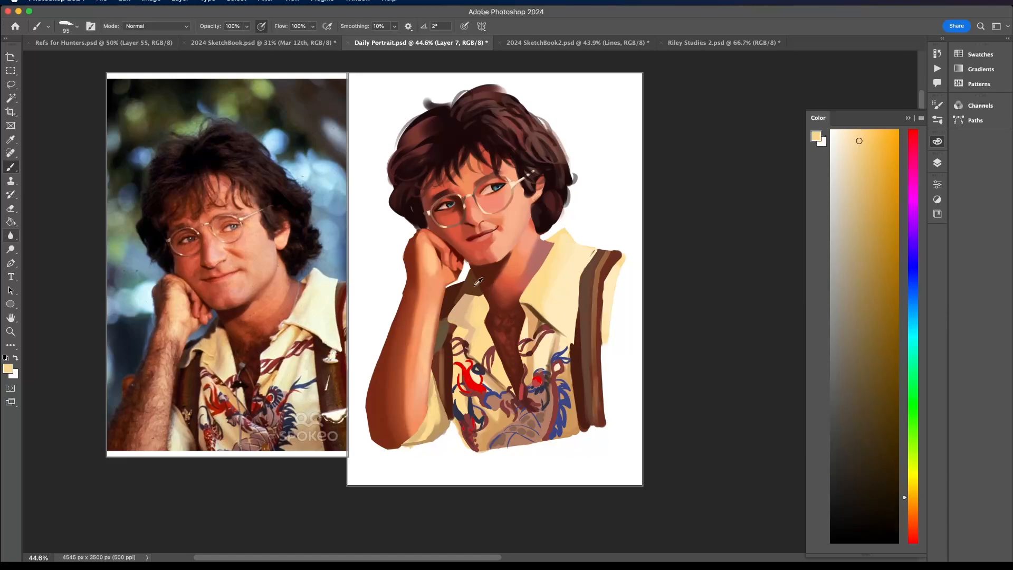
alt+click(462, 306)
alt+click(460, 311)
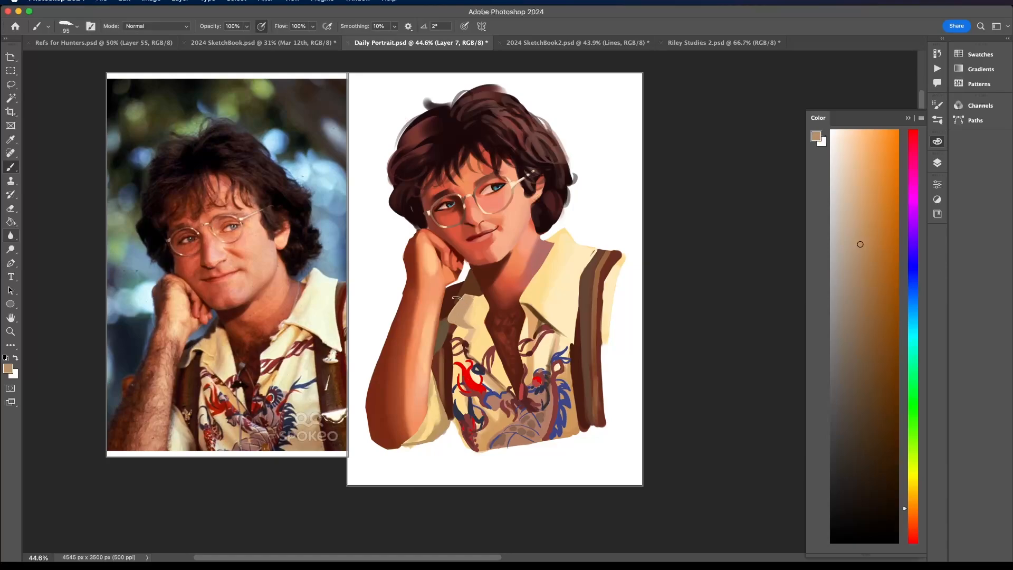
alt+click(488, 431)
alt+click(537, 315)
alt+click(571, 425)
- Lock the transparent pixels of Layer 6 and darken the dragon's blue scales with dark navy
click(937, 163)
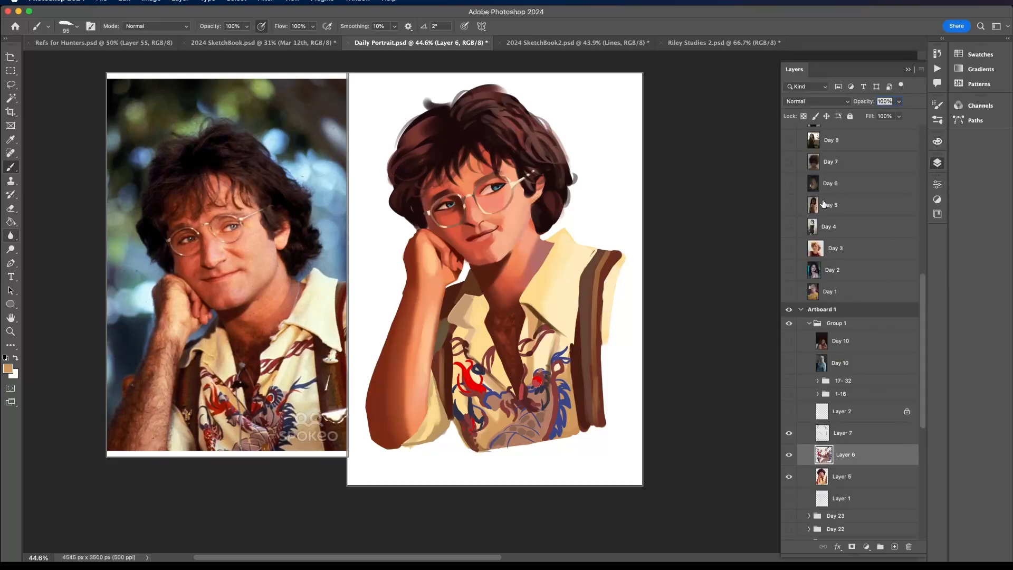
click(837, 453)
alt+click(478, 402)
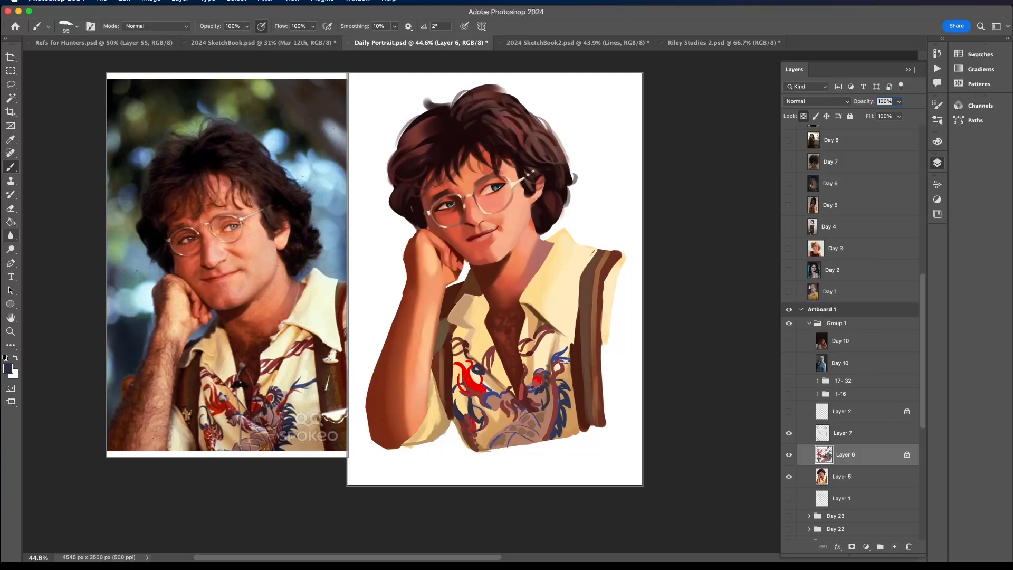
- Extend the larger collar's point over the suspender on Layer 7 with light cream strokes
scroll(565, 291, up, 3)
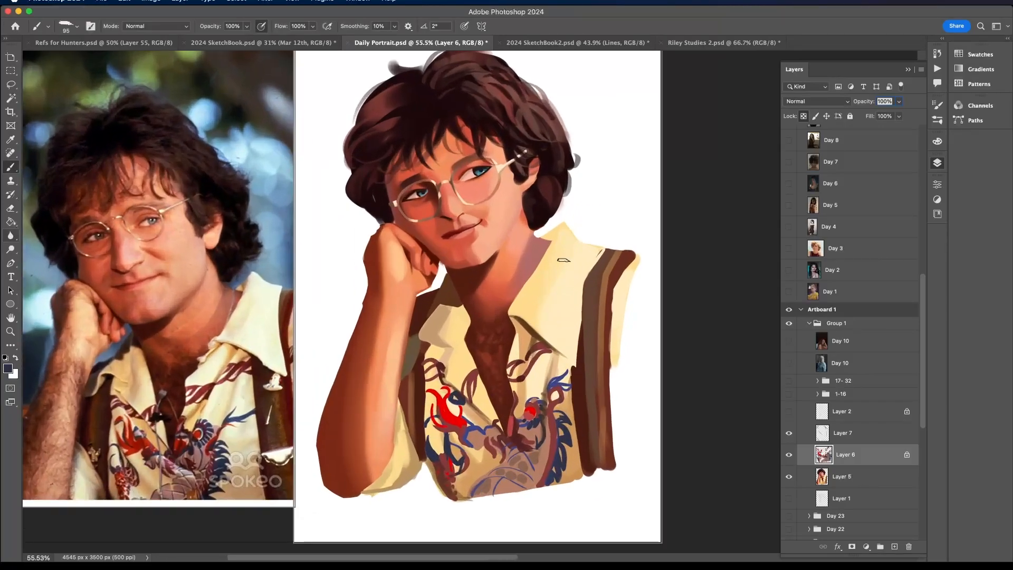
click(853, 437)
alt+click(561, 332)
drag(556, 338, 585, 372)
mouse_move(582, 334)
mouse_down()
mouse_move(581, 362)
mouse_move(576, 311)
mouse_move(581, 364)
mouse_up()
drag(576, 316, 581, 369)
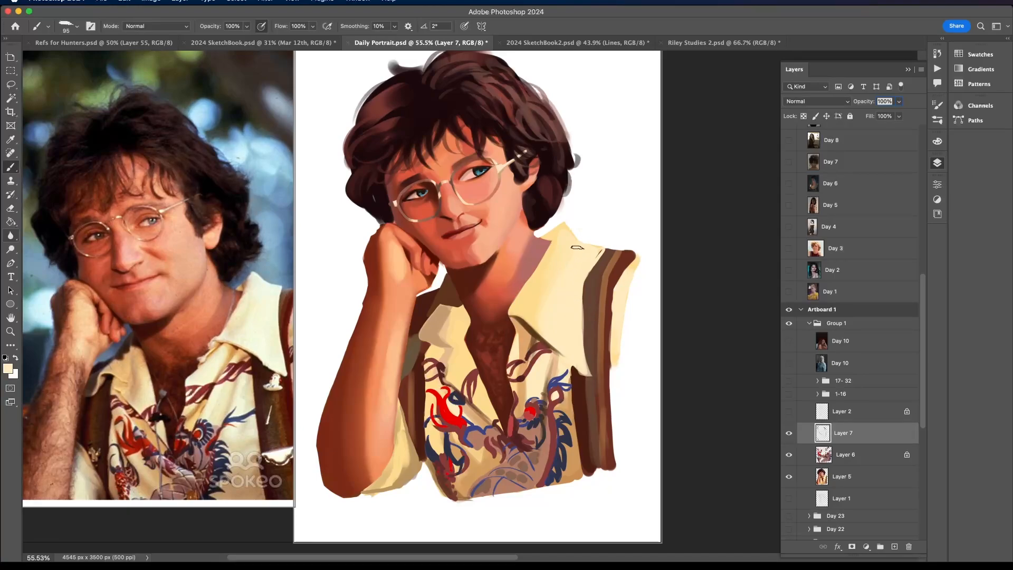
alt+click(534, 338)
alt+click(446, 293)
- Merge the portrait, dragon print and detail layers into a single layer
scroll(462, 279, down, 5)
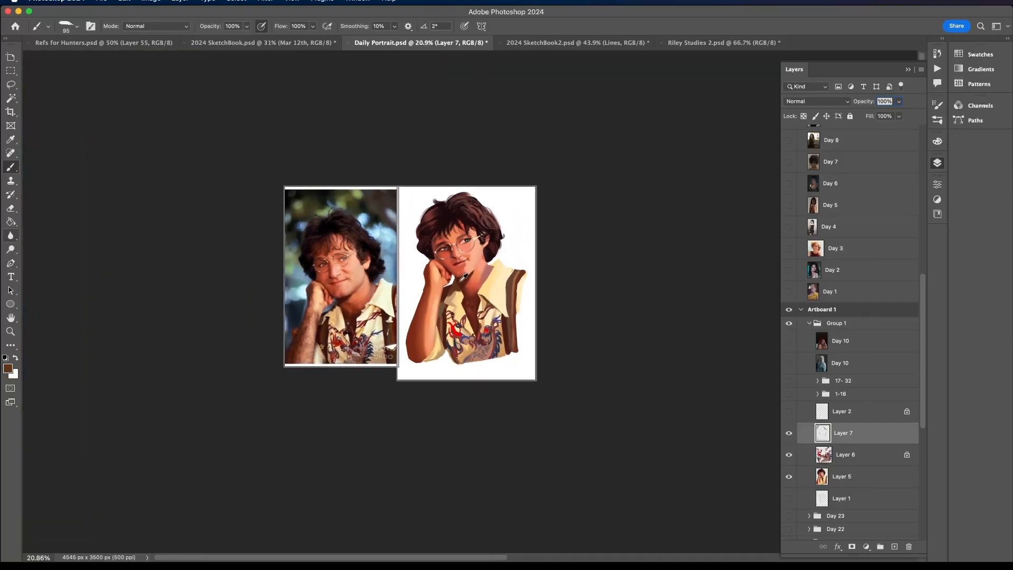
scroll(463, 277, up, 4)
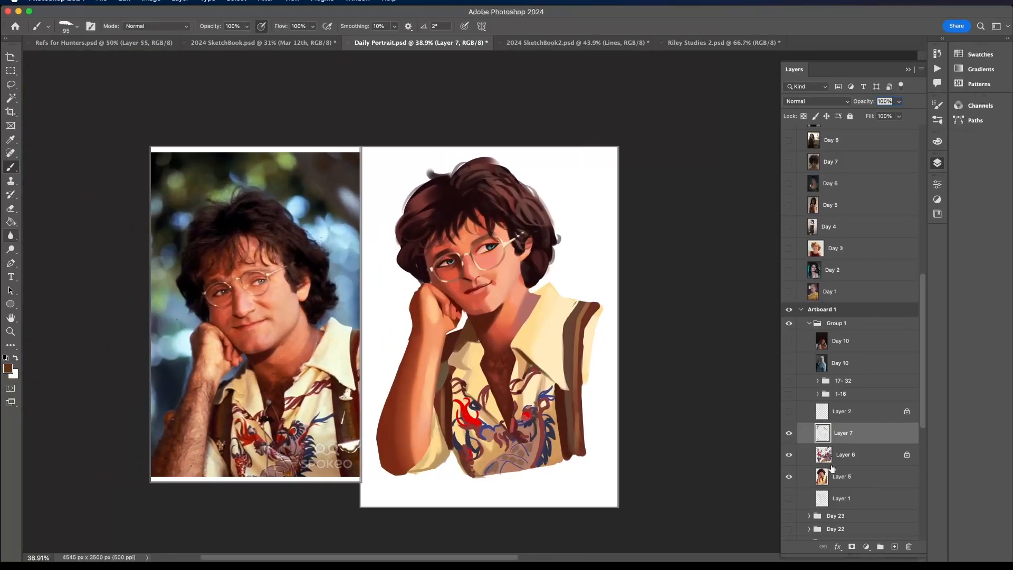
right_click(832, 469)
click(892, 389)
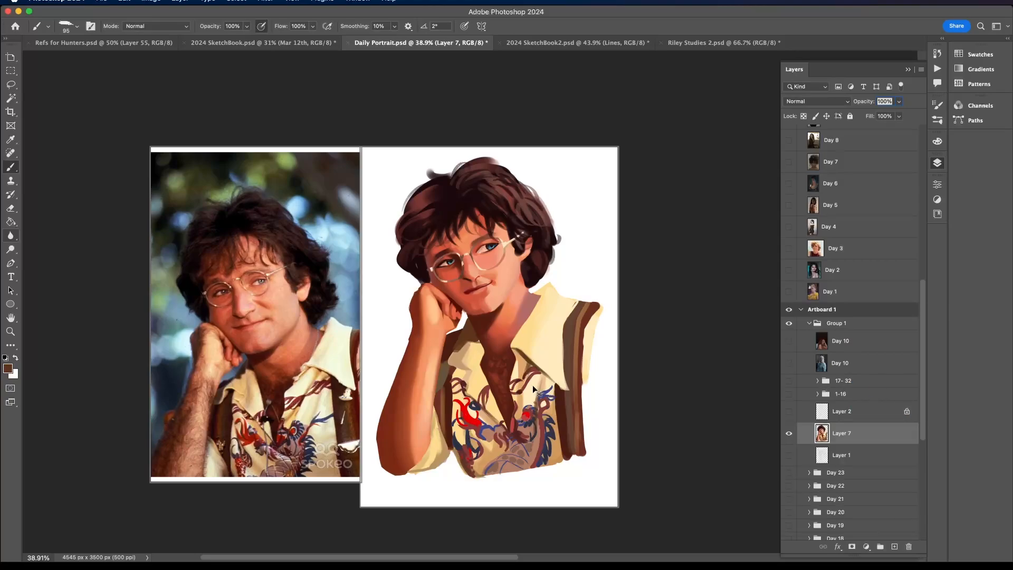
key(ctrl+t)
right_click(534, 390)
click(570, 521)
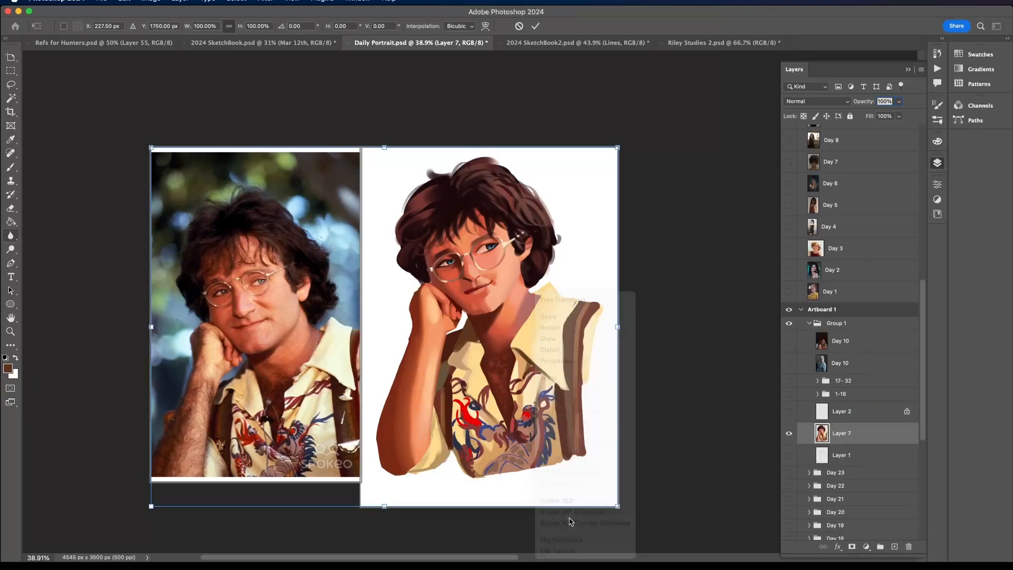
click(535, 27)
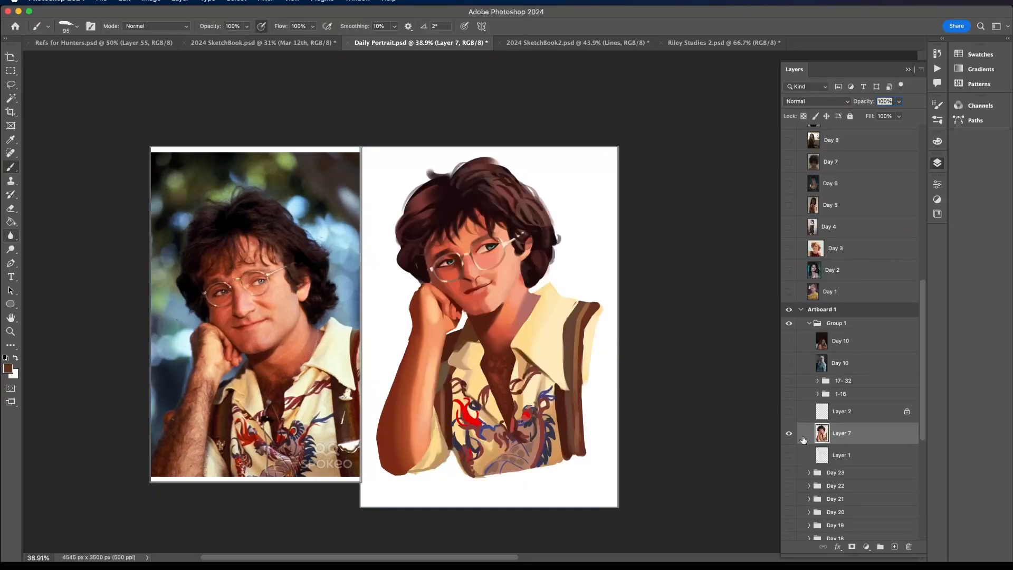
click(790, 434)
click(789, 433)
key(ctrl+t)
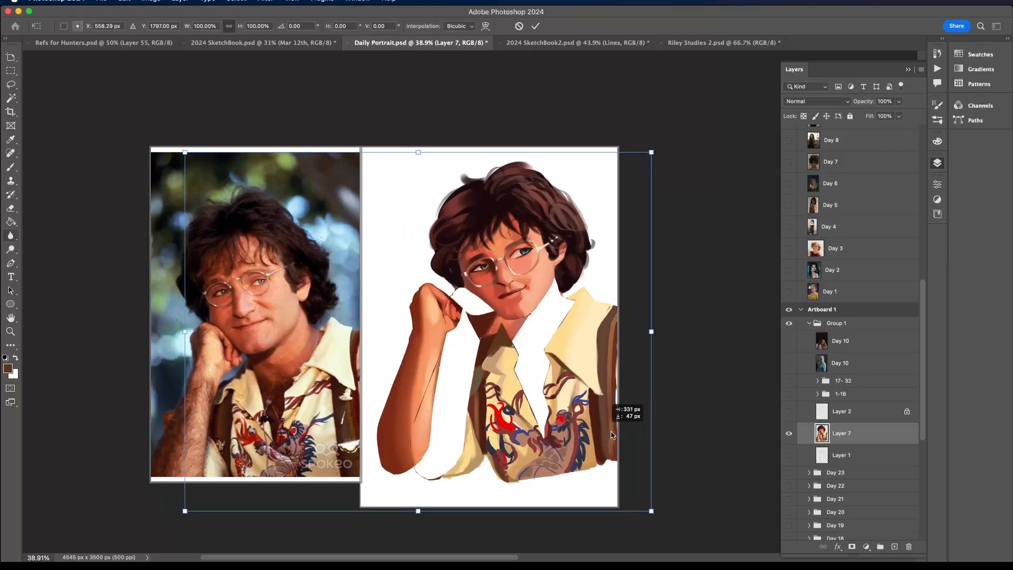
click(519, 28)
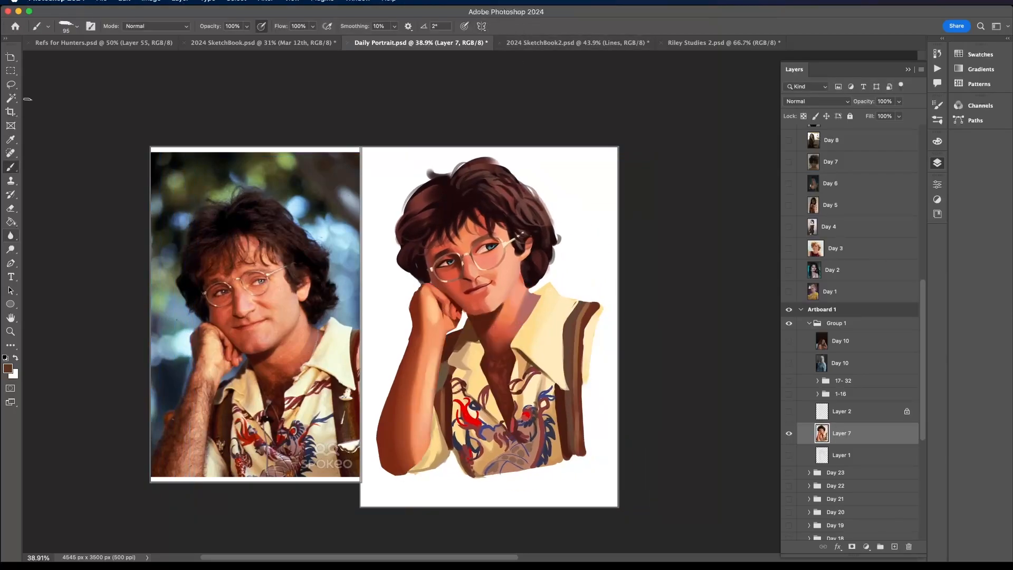
- Try flipping the merged portrait horizontally, and cancel the transform
key(l)
key(ctrl+d)
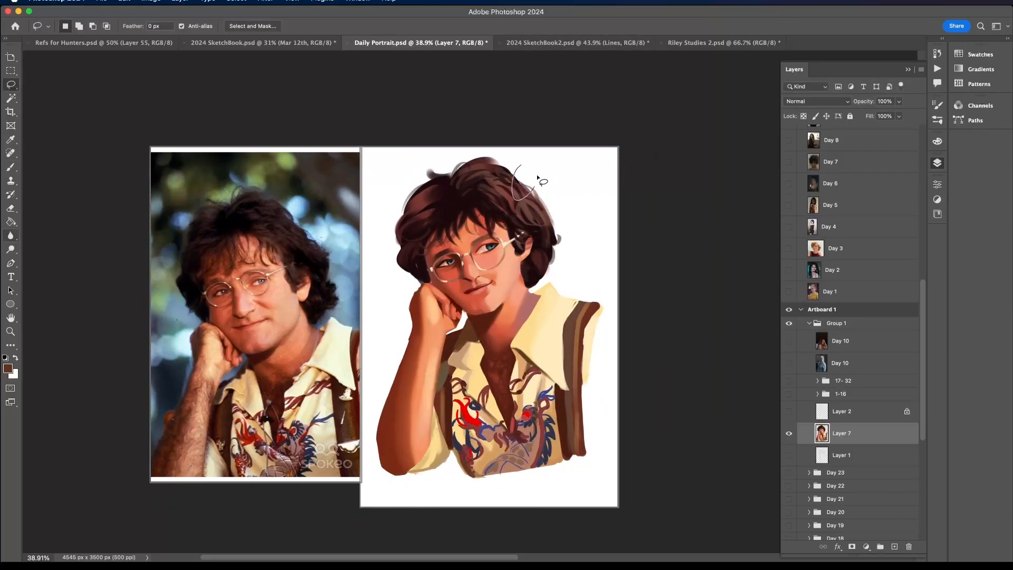
key(ctrl+t)
right_click(526, 313)
click(568, 536)
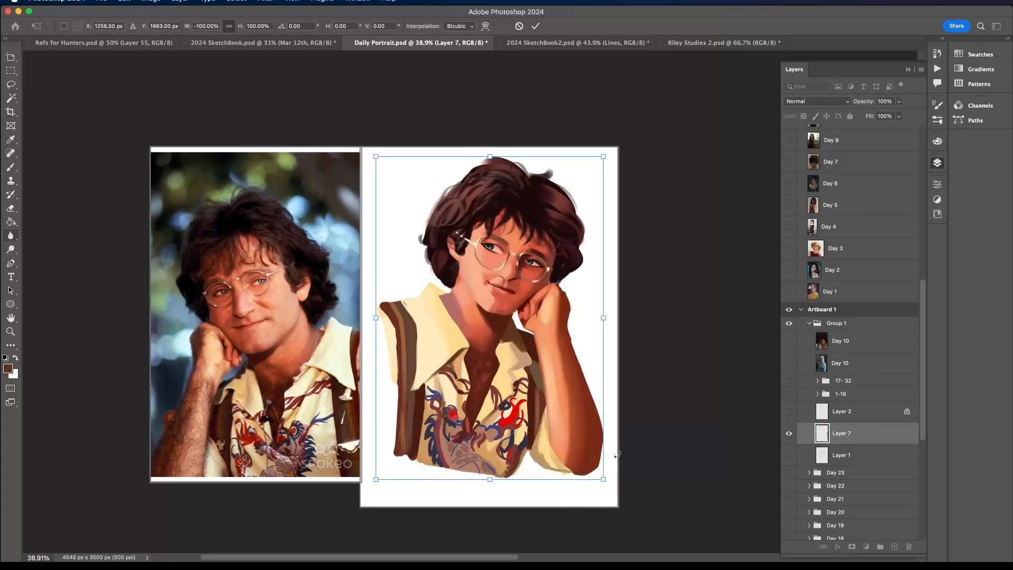
key(ctrl+z)
click(519, 27)
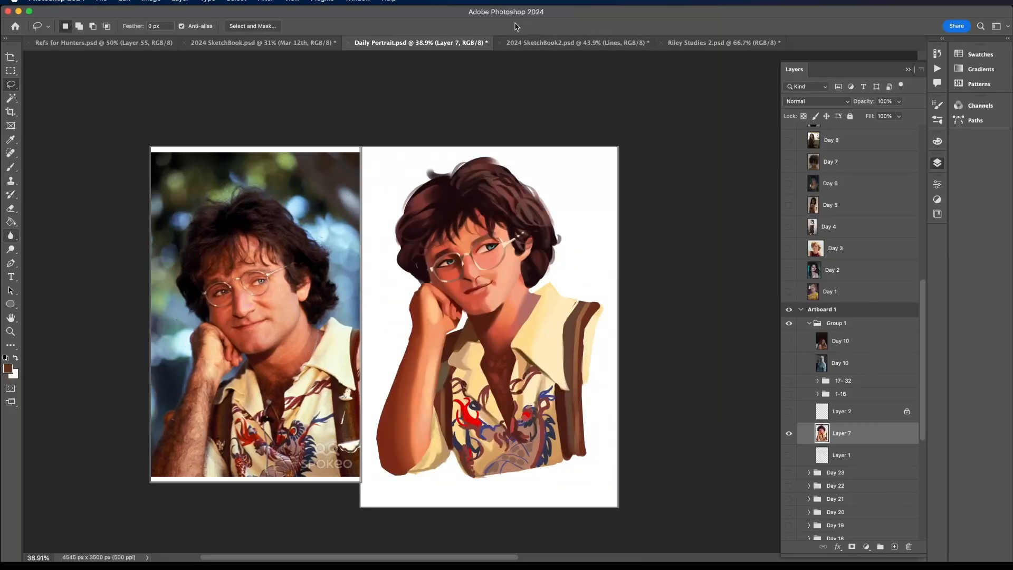
- Set the brush size to 38 px and refine the neck and lower hair edges beside the collar with sampled colours
click(11, 166)
click(77, 26)
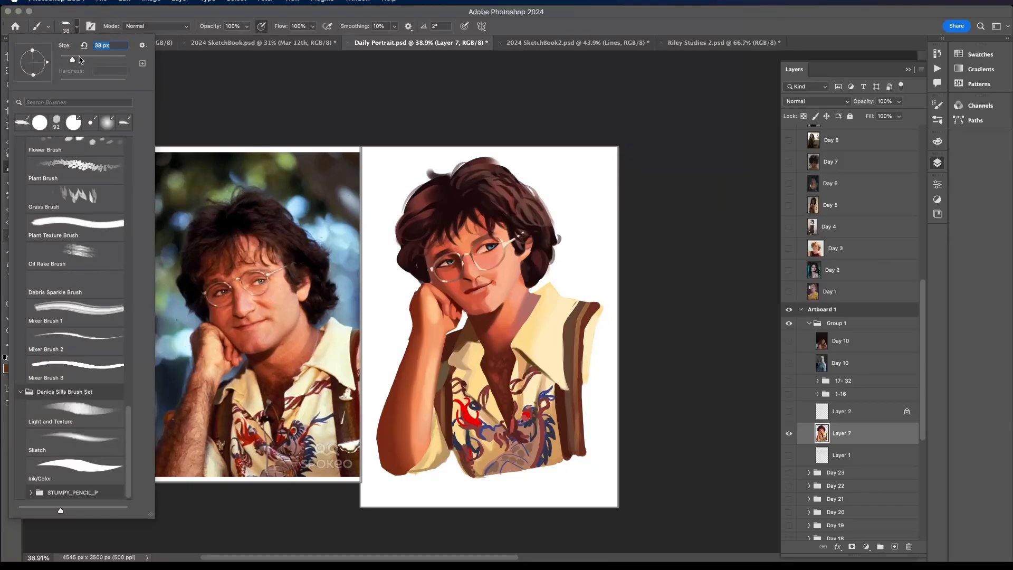
alt+click(531, 294)
scroll(529, 293, up, 10)
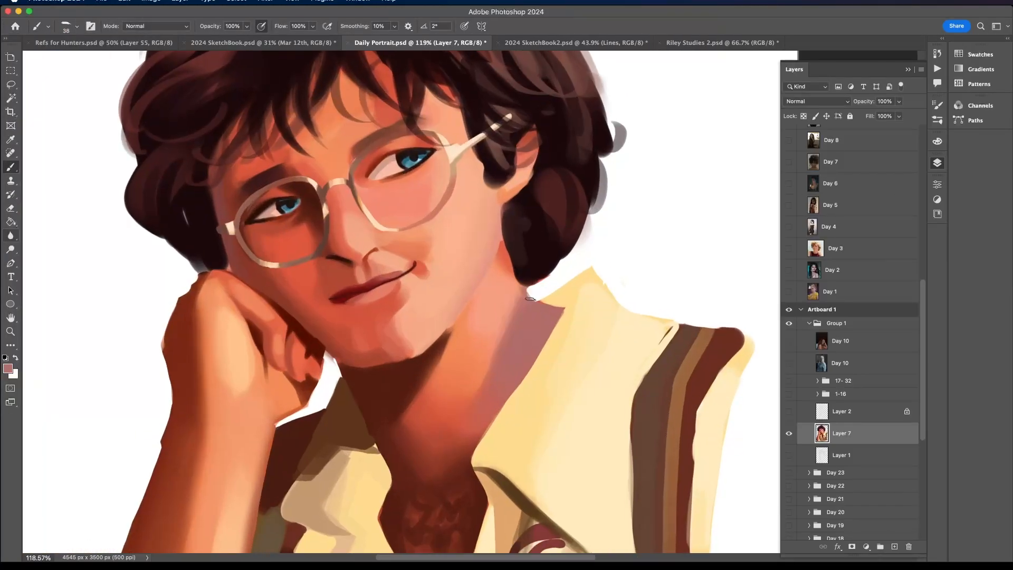
alt+click(527, 267)
drag(530, 284, 555, 261)
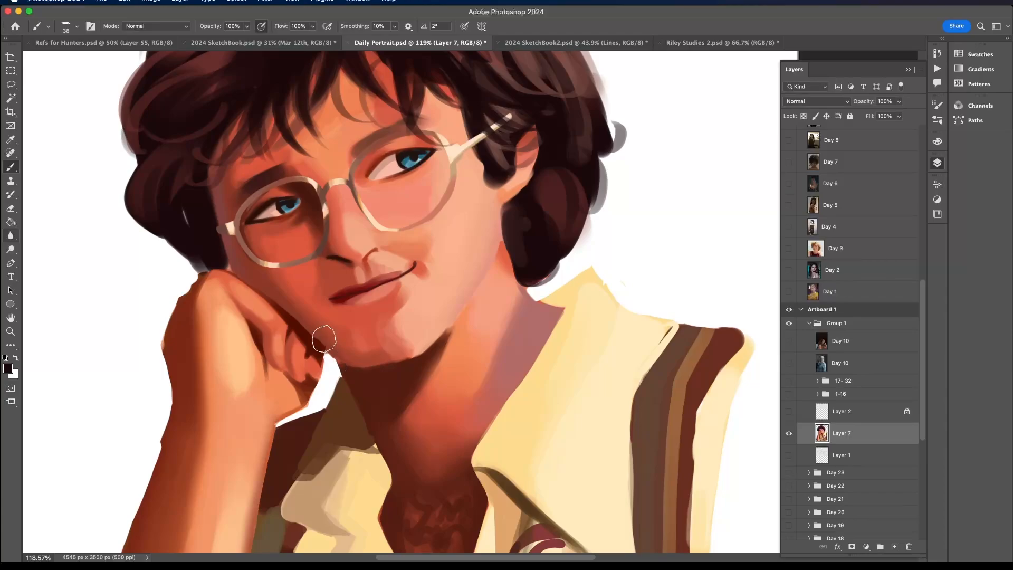
- Smooth the jawline beside the fist with sampled skin tones, and clean its edge with a 12 px Ink Brush eraser
scroll(324, 340, up, 5)
alt+click(342, 357)
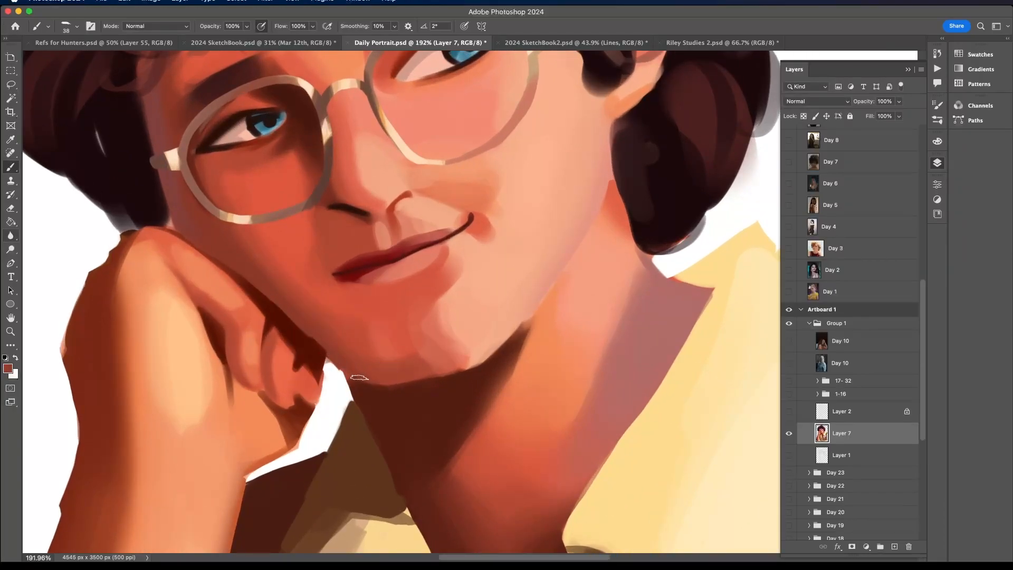
alt+click(381, 389)
key(e)
right_click(324, 346)
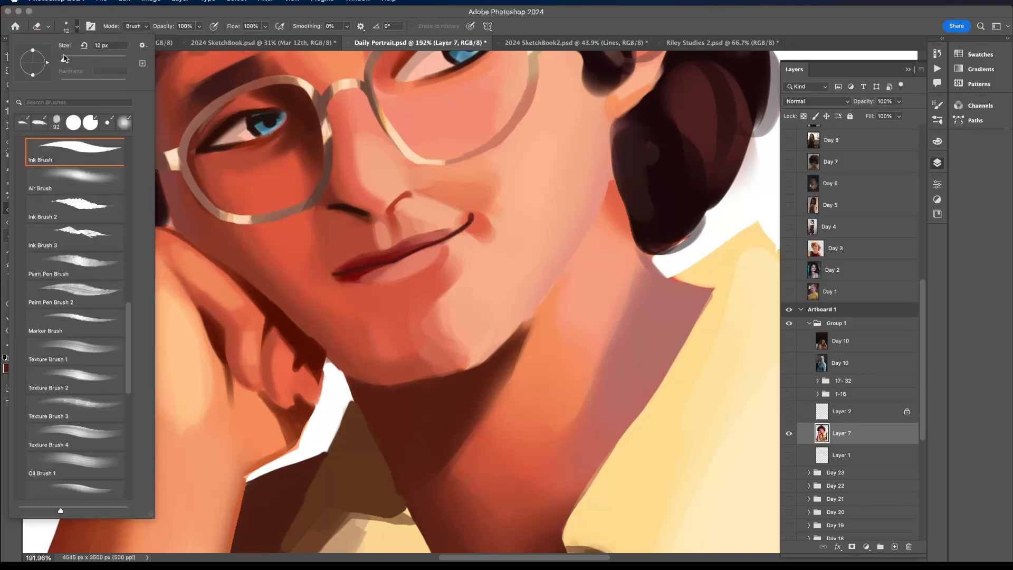
click(337, 370)
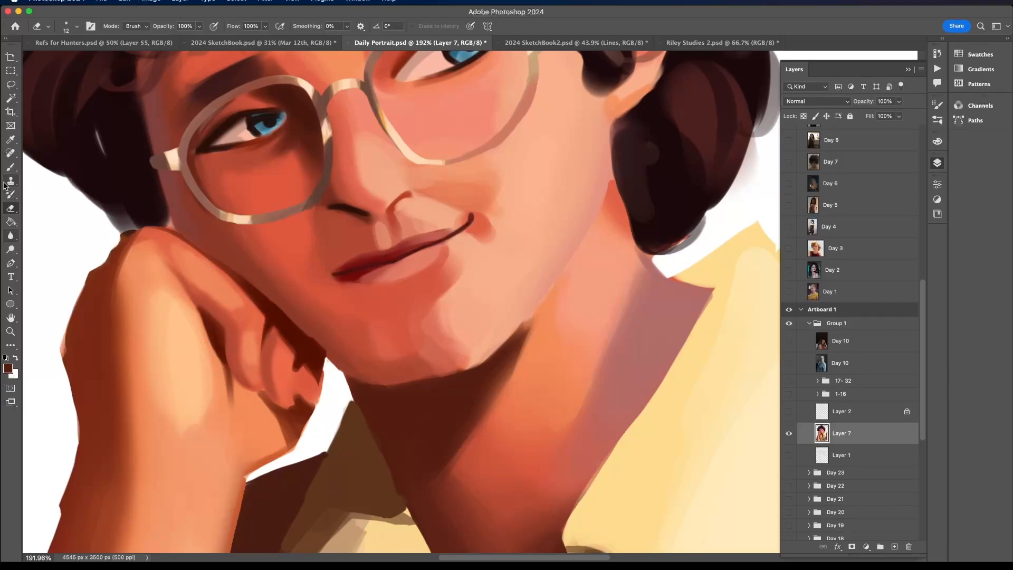
- Erase the uneven bump along the forearm's outer edge below the wrist, and return to the Brush tool
scroll(55, 352, left, 6)
scroll(55, 352, down, 4)
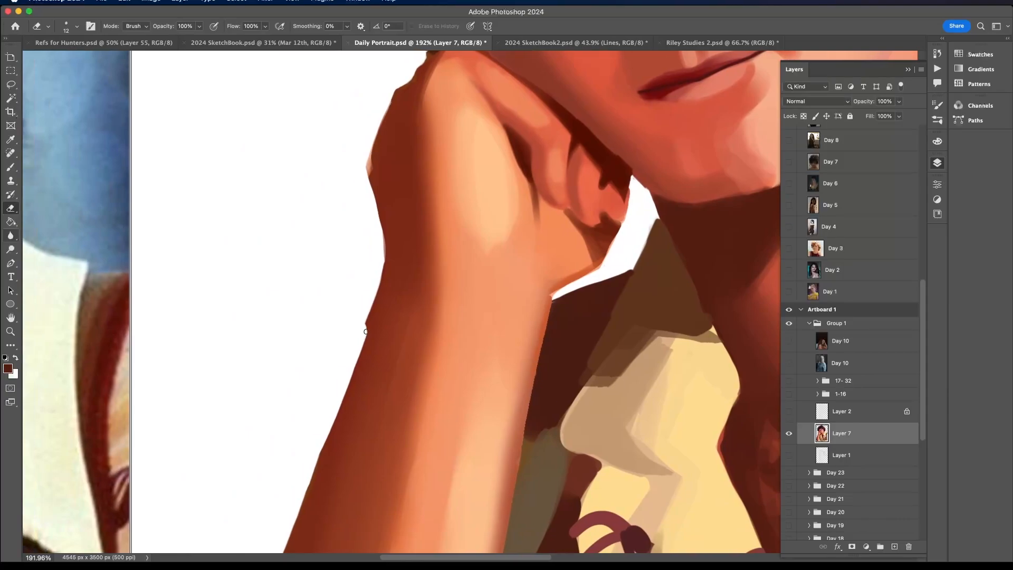
drag(365, 329, 371, 301)
scroll(371, 300, down, 5)
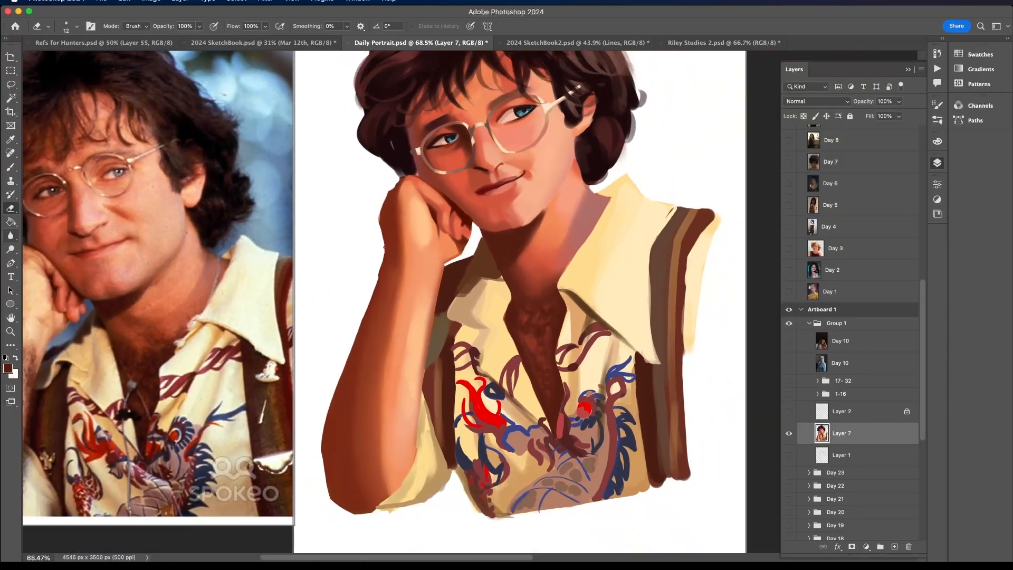
scroll(383, 246, up, 1)
key(b)
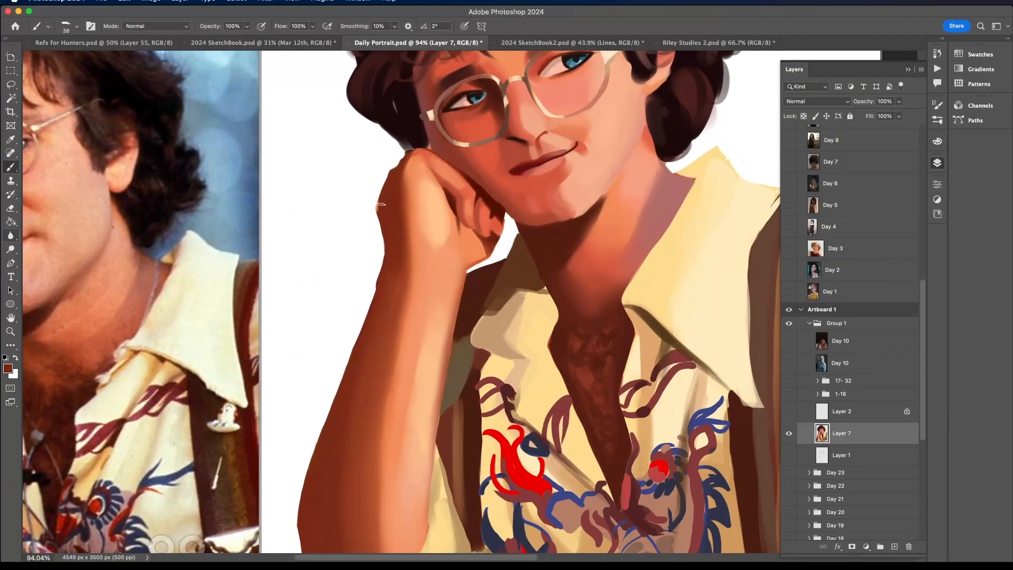
- Add a new layer above the merged portrait layer and clip it to the portrait
scroll(380, 195, down, 3)
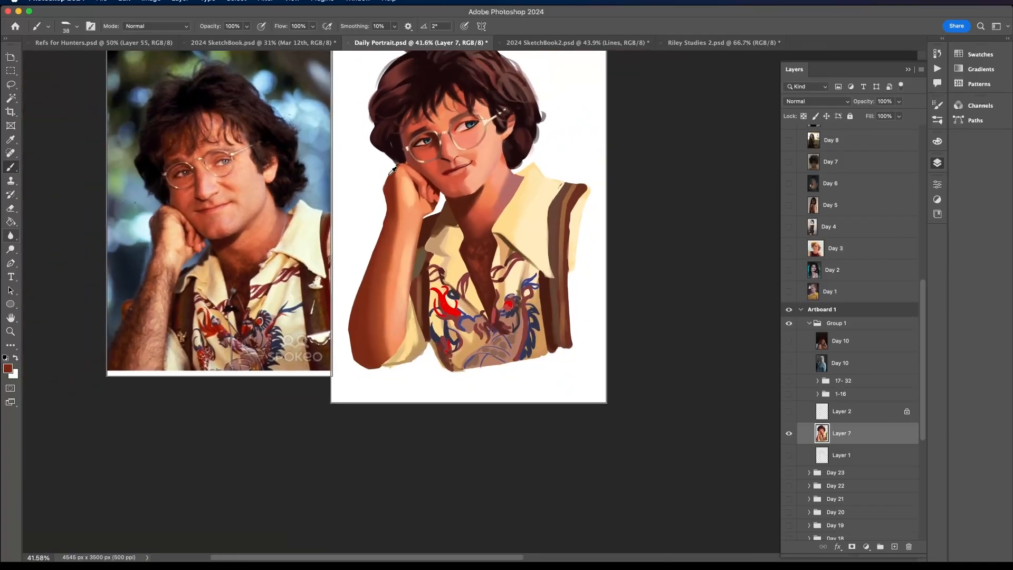
scroll(388, 174, up, 2)
scroll(388, 174, left, 2)
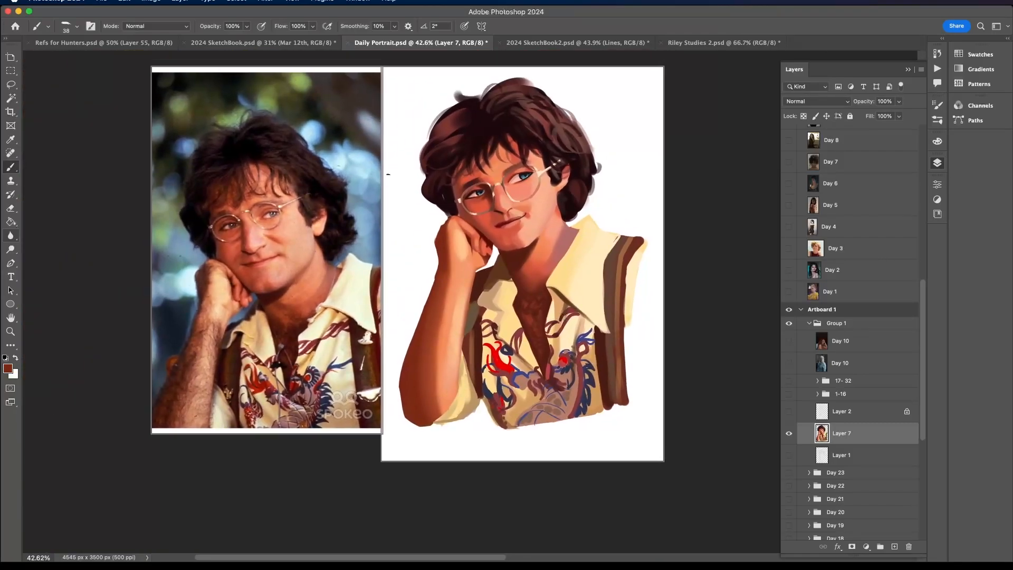
click(895, 546)
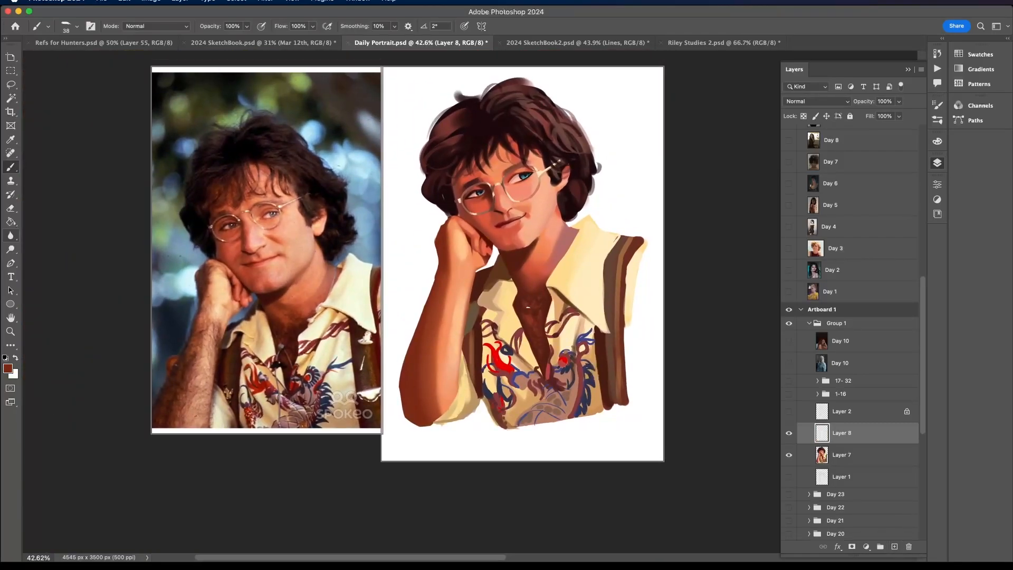
alt+click(546, 359)
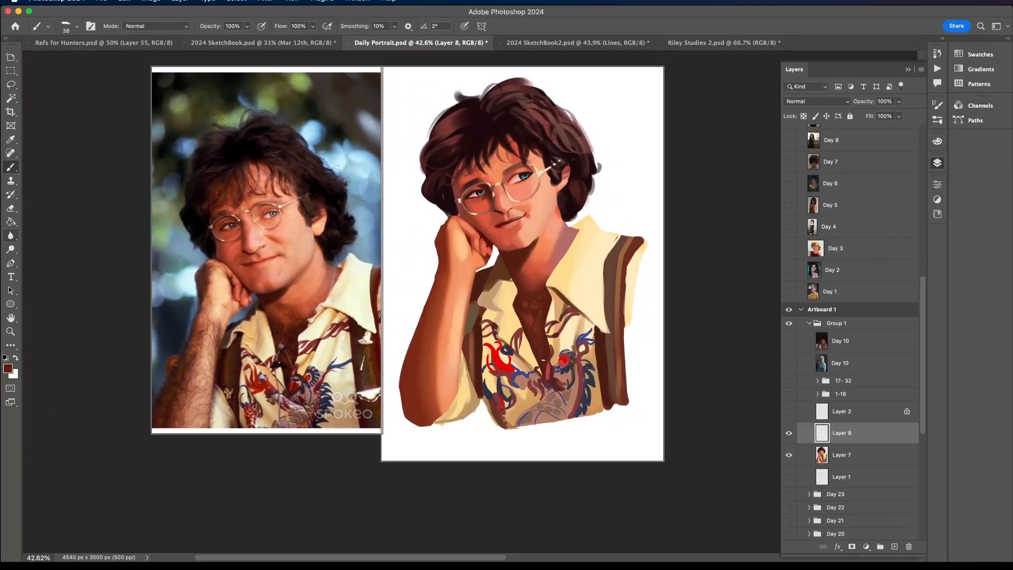
right_click(855, 437)
click(911, 513)
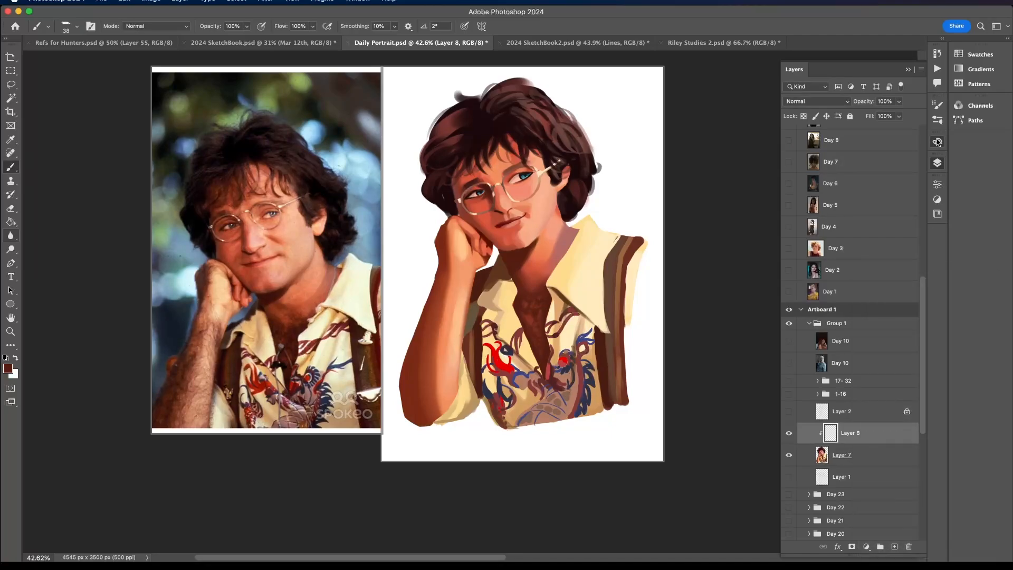
- Choose a very dark brown and paint darker hair strokes in the open chest area of the shirt
click(938, 141)
click(880, 466)
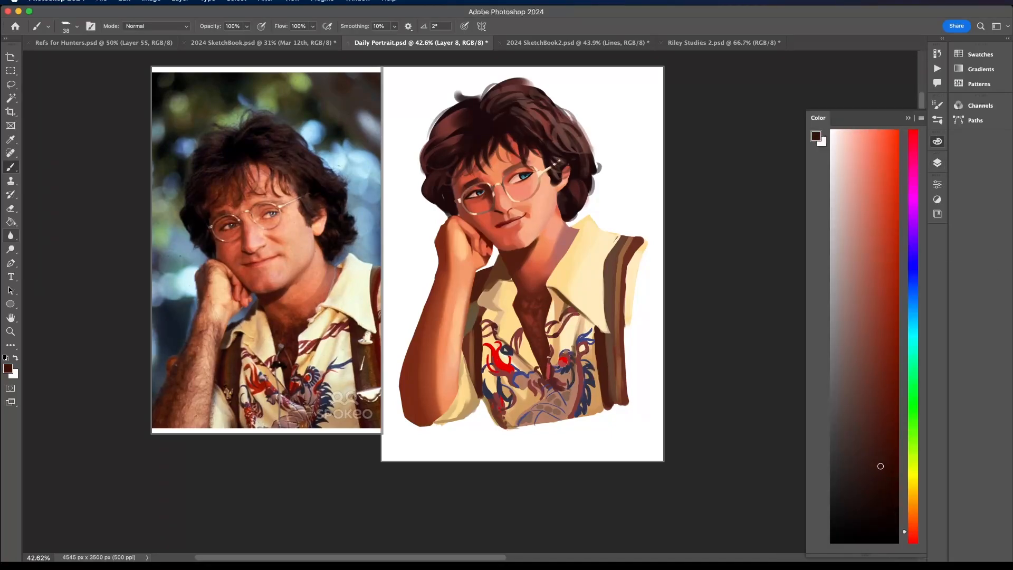
drag(530, 347, 539, 369)
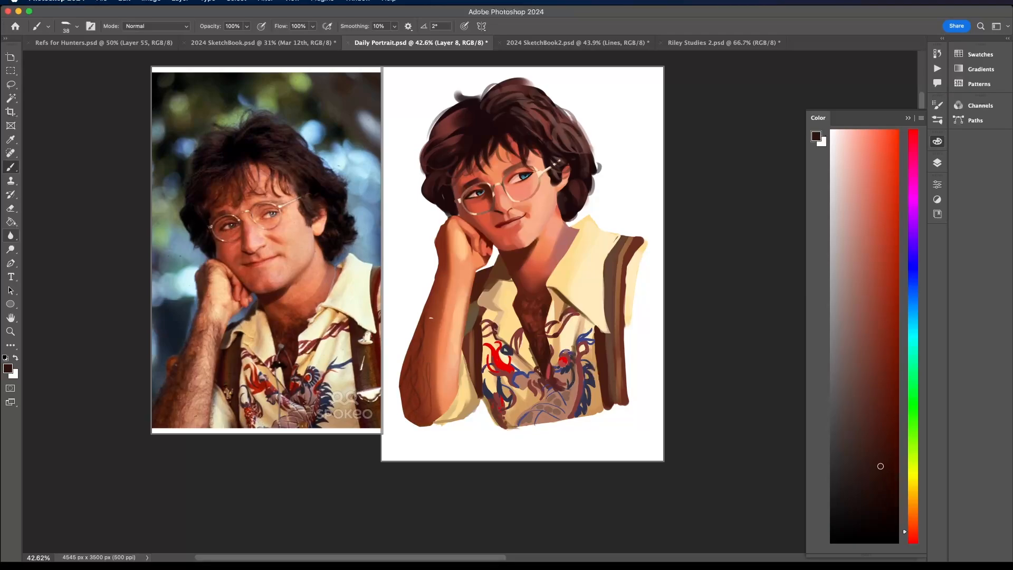
- Draw thin dark hair strokes along the forearm from wrist to elbow, undoing a stray stroke
drag(450, 380, 442, 340)
key(super+z)
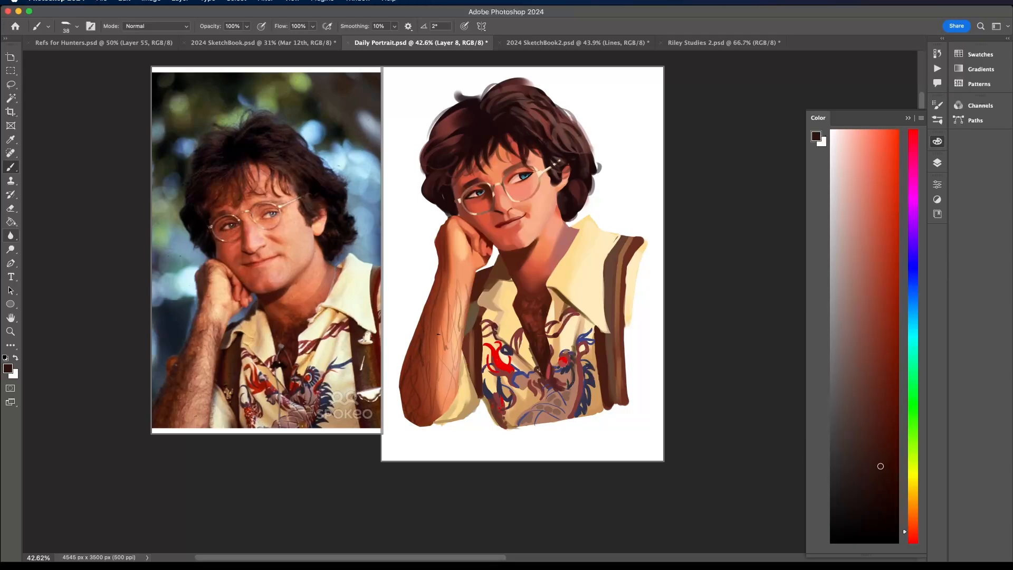
mouse_move(457, 275)
mouse_down()
mouse_move(465, 316)
mouse_move(465, 302)
mouse_move(449, 365)
mouse_up()
scroll(490, 241, down, 5)
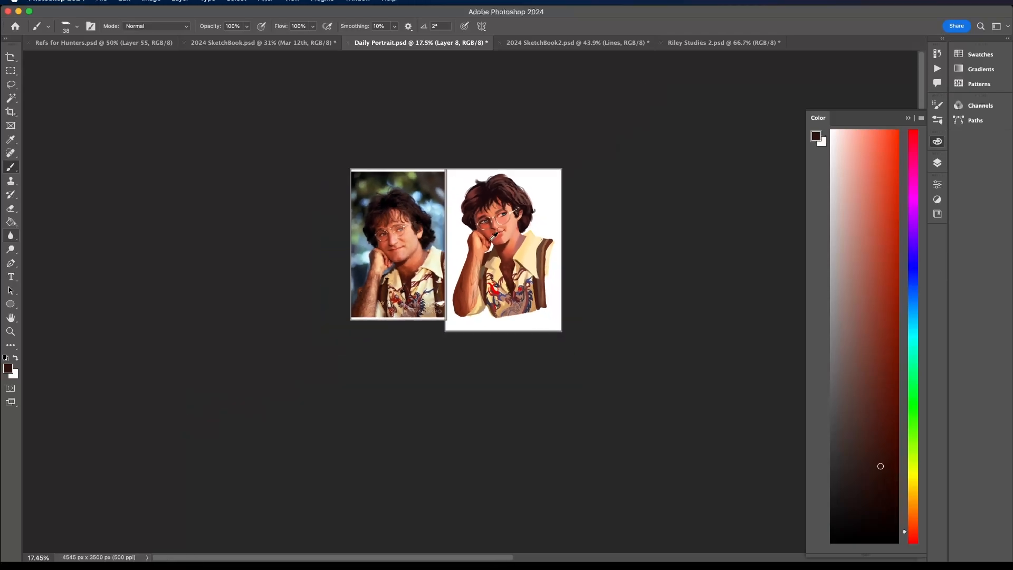
scroll(489, 241, up, 5)
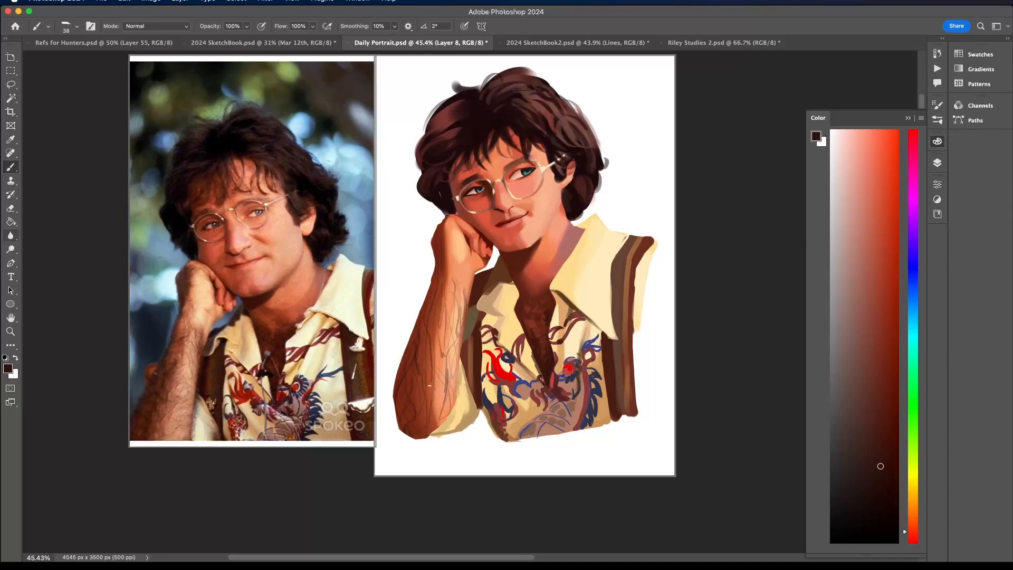
scroll(452, 293, down, 4)
scroll(448, 279, up, 5)
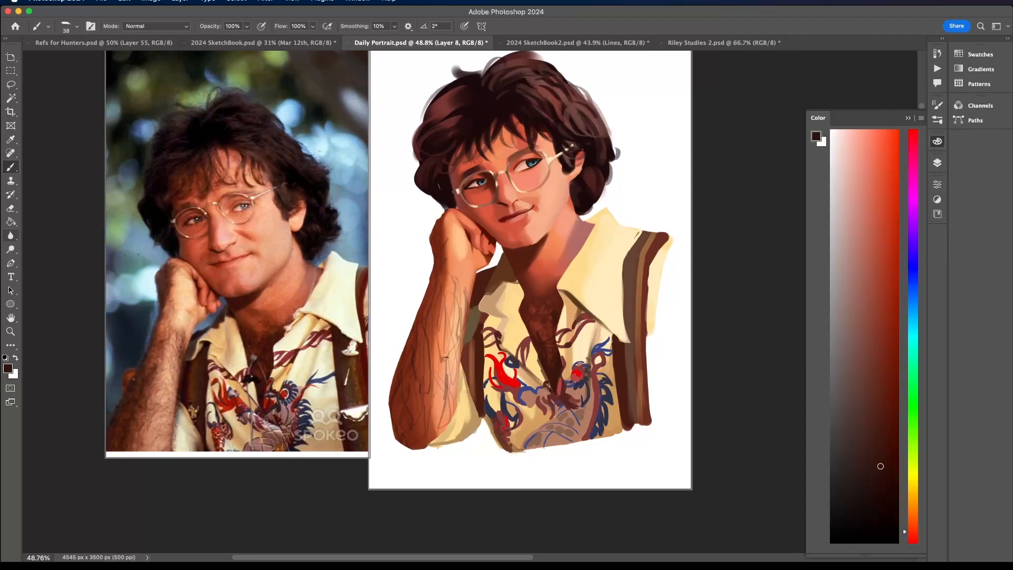
- Soften the forearm hair strokes with the Eraser, using the Air Brush at 500 px
key(e)
click(72, 26)
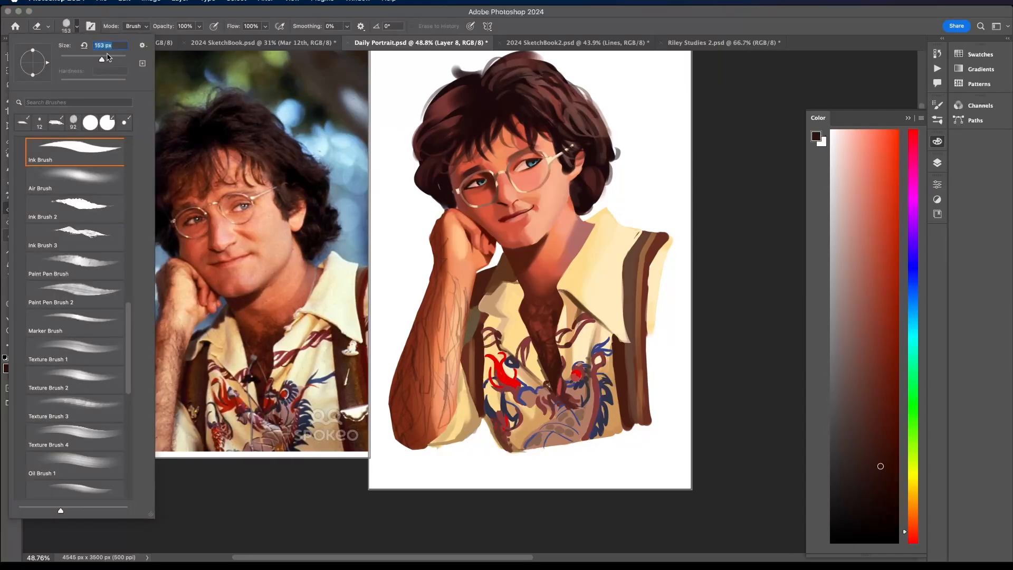
click(464, 268)
click(66, 25)
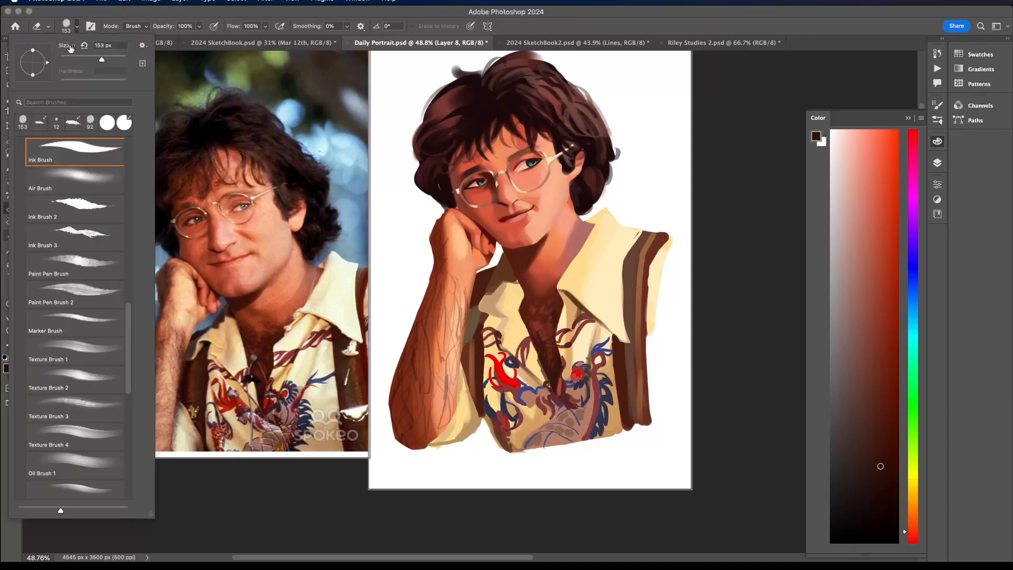
mouse_move(130, 362)
mouse_down()
mouse_move(136, 486)
mouse_move(136, 330)
mouse_up()
click(104, 267)
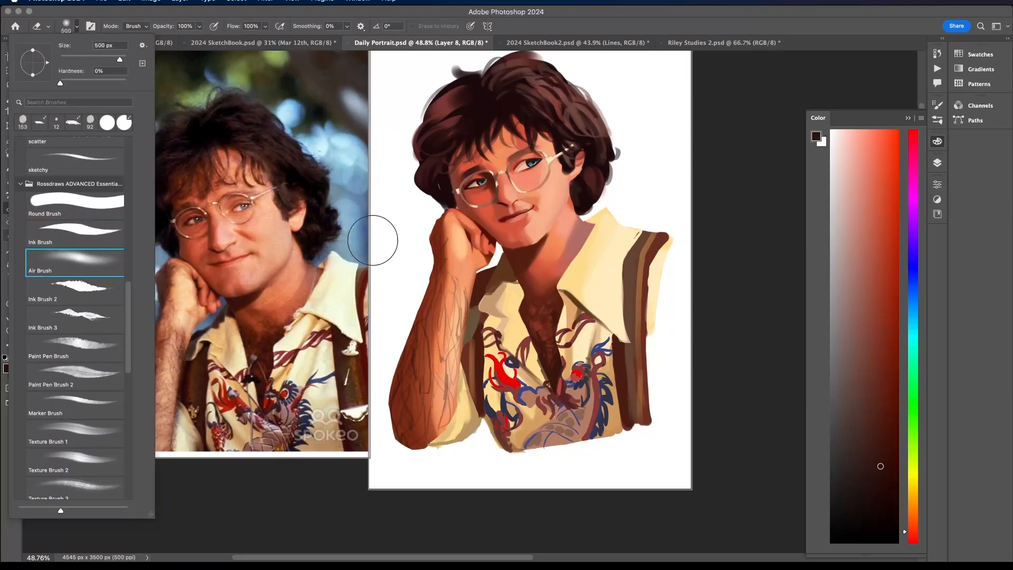
click(465, 280)
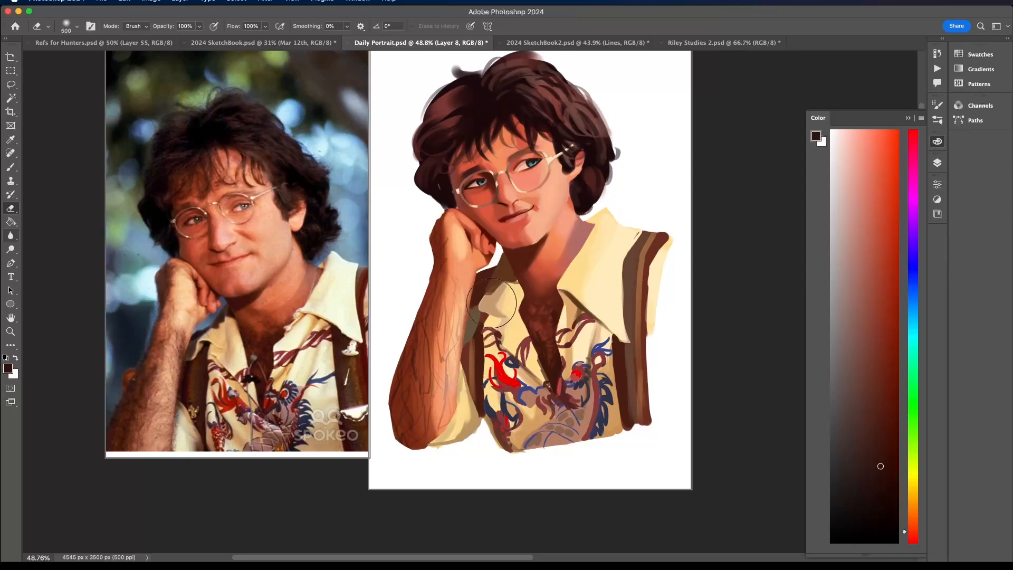
scroll(484, 245, down, 1)
scroll(483, 245, down, 3)
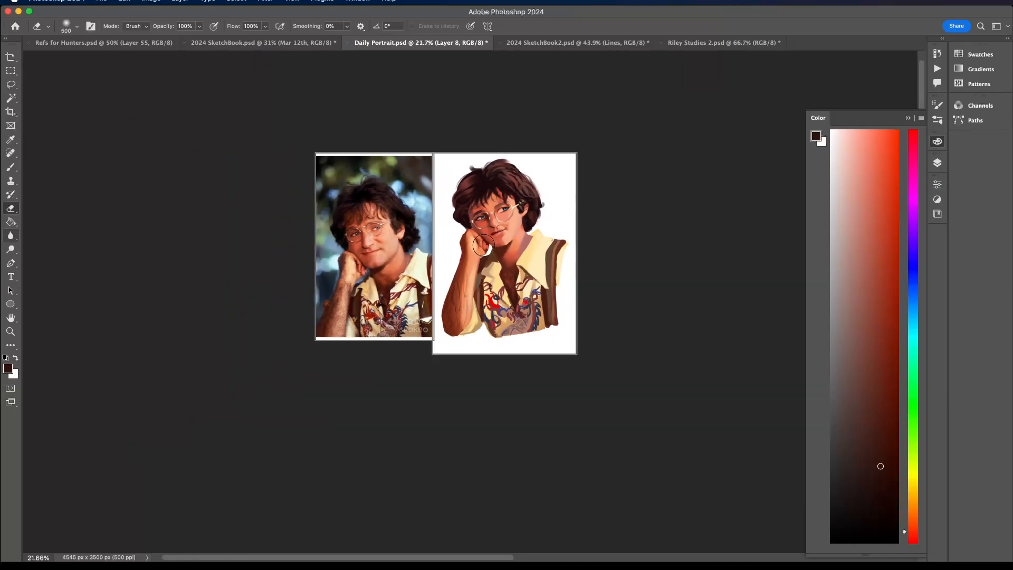
scroll(483, 245, up, 2)
scroll(484, 245, up, 1)
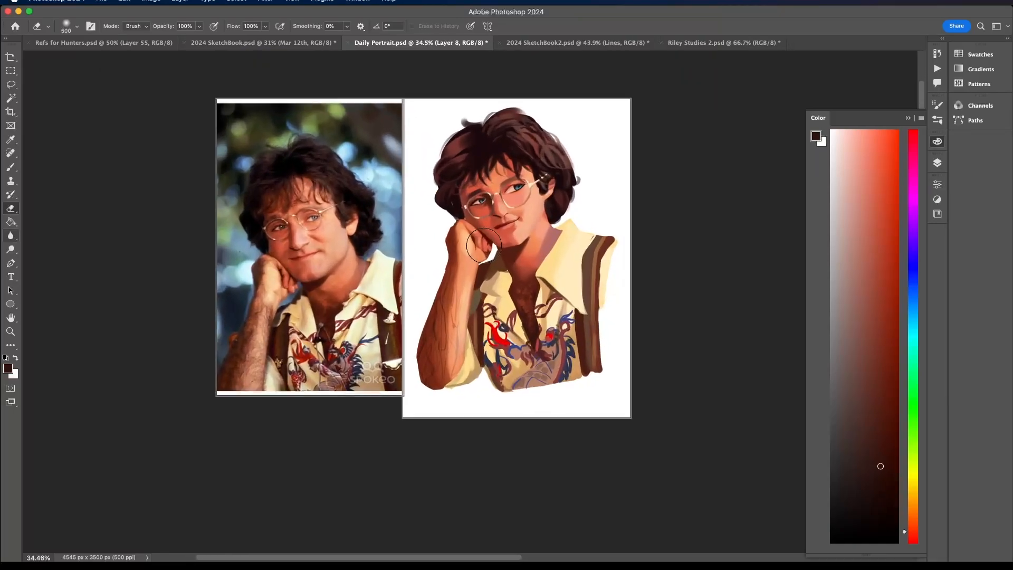
- Switch to the Rectangle brush at 39 px and paint broader dark hair strokes on the forearm and wrist
key(b)
click(69, 26)
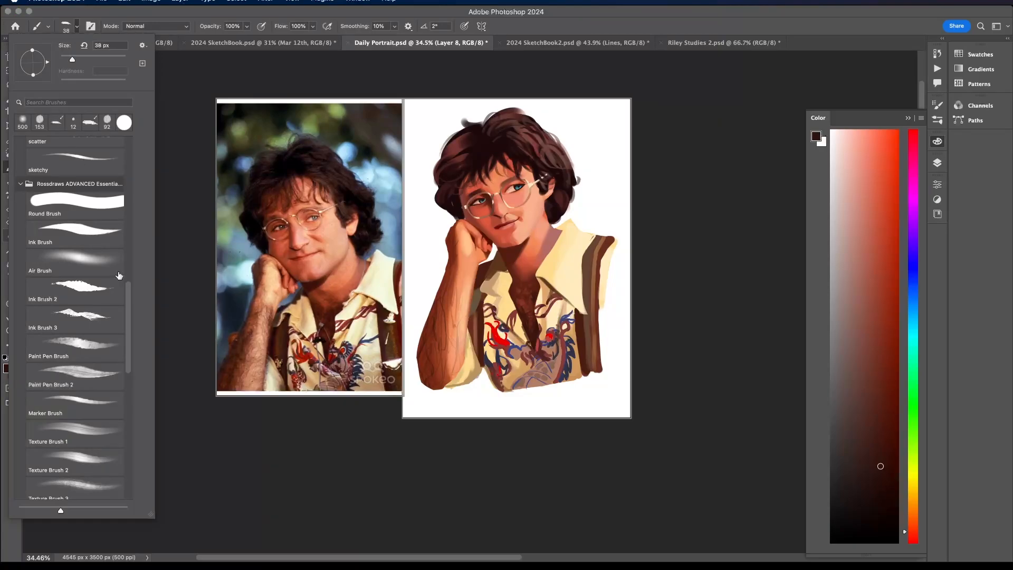
scroll(120, 275, up, 10)
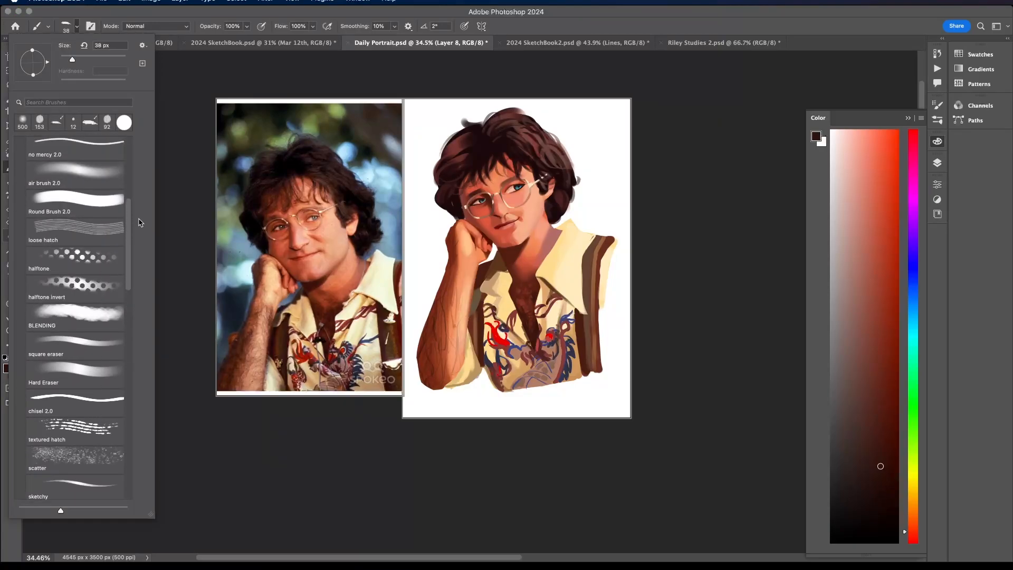
scroll(132, 216, up, 5)
click(120, 222)
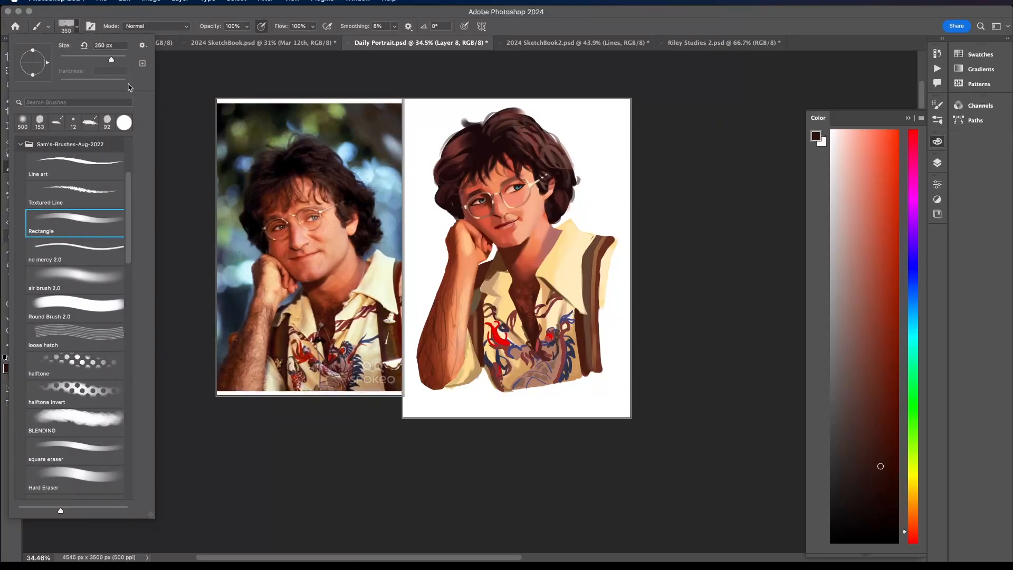
drag(111, 59, 74, 59)
key(Return)
click(77, 26)
click(441, 301)
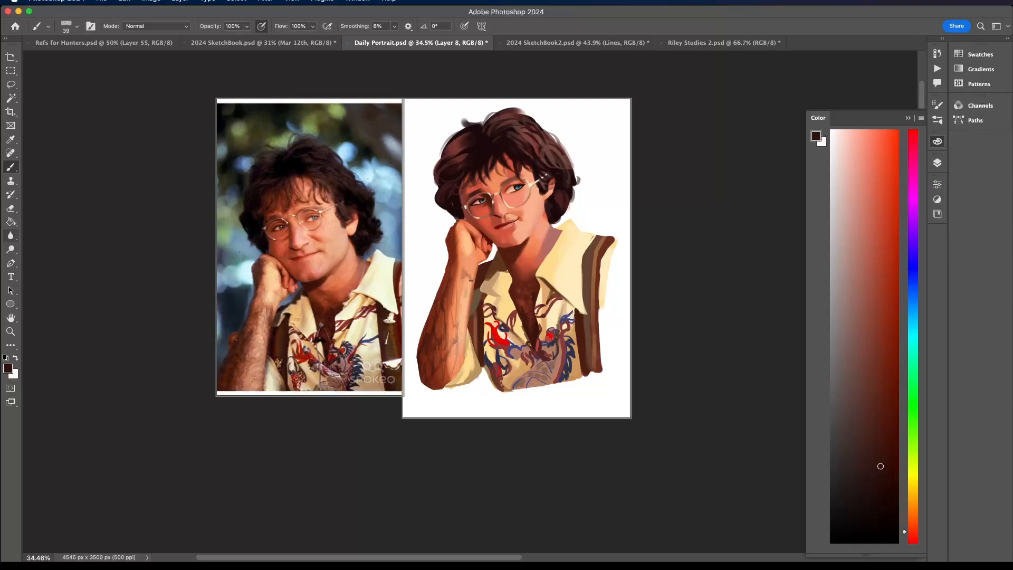
scroll(467, 211, down, 3)
scroll(466, 211, up, 5)
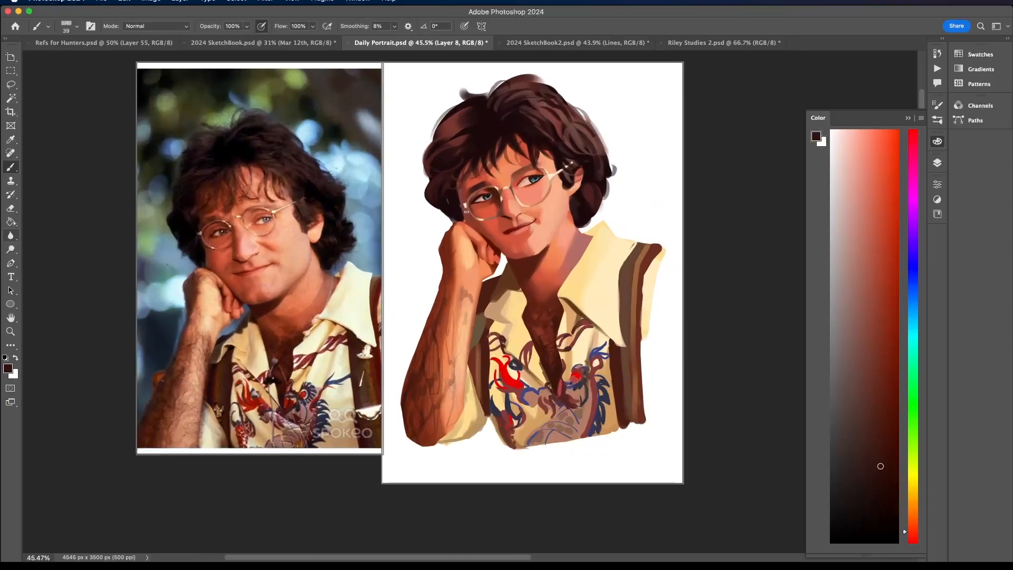
- Toggle the clipped hair layer's visibility to compare the portrait with and without the arm hair
click(937, 162)
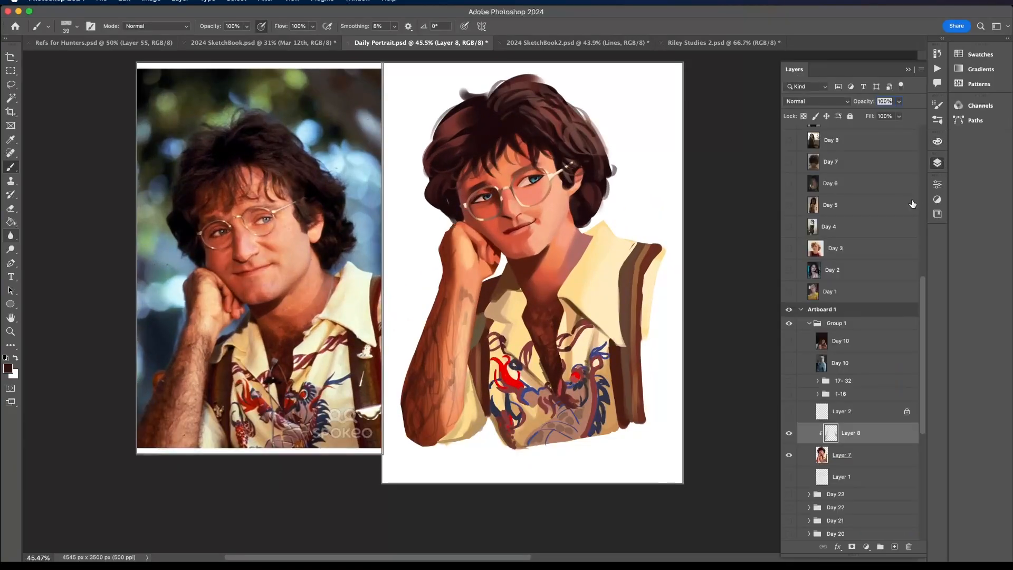
click(795, 434)
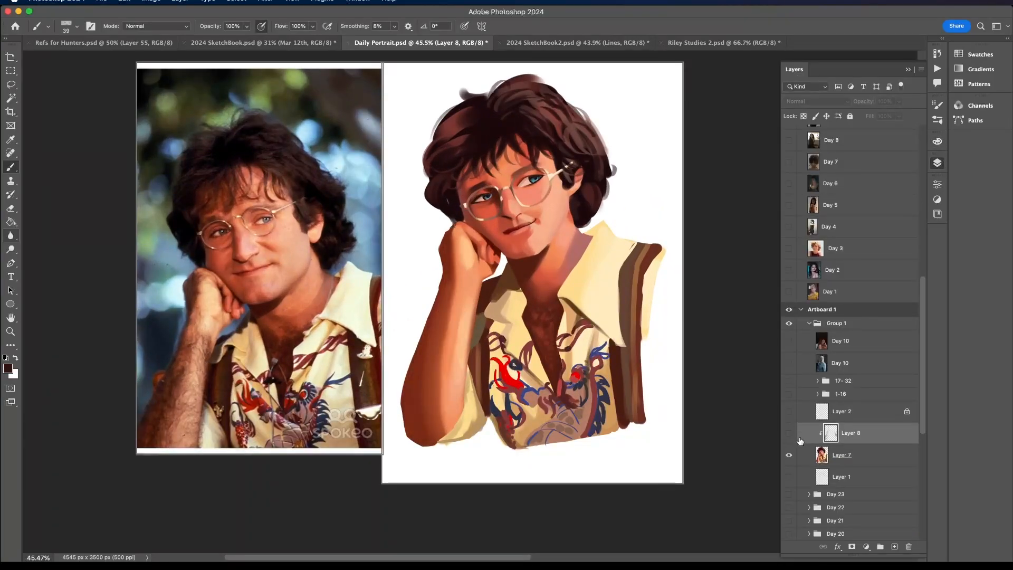
click(790, 433)
scroll(635, 464, down, 3)
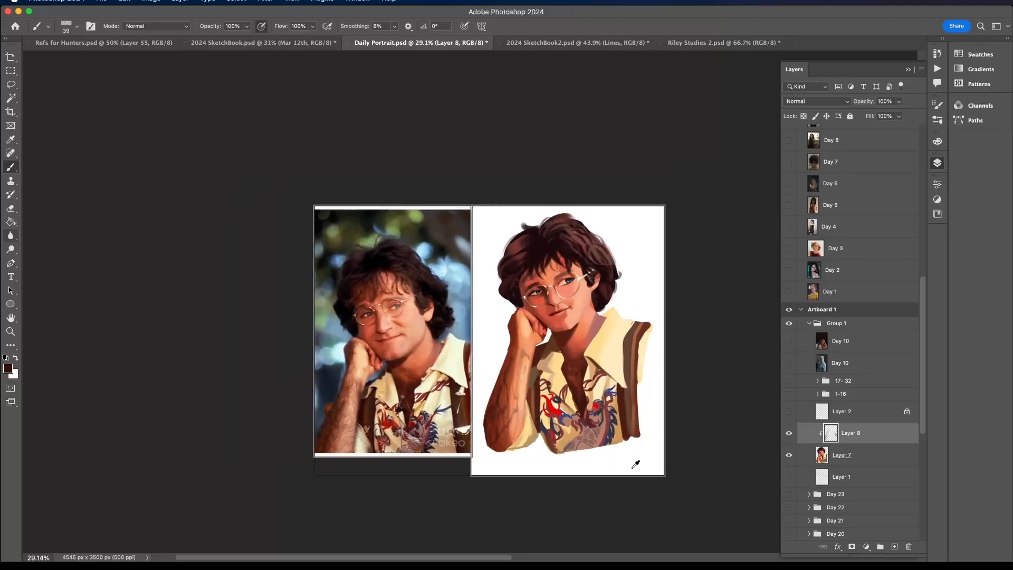
scroll(636, 465, up, 3)
- Try the Hard Light blend mode on the clipped hair layer, and return it to Normal
click(816, 102)
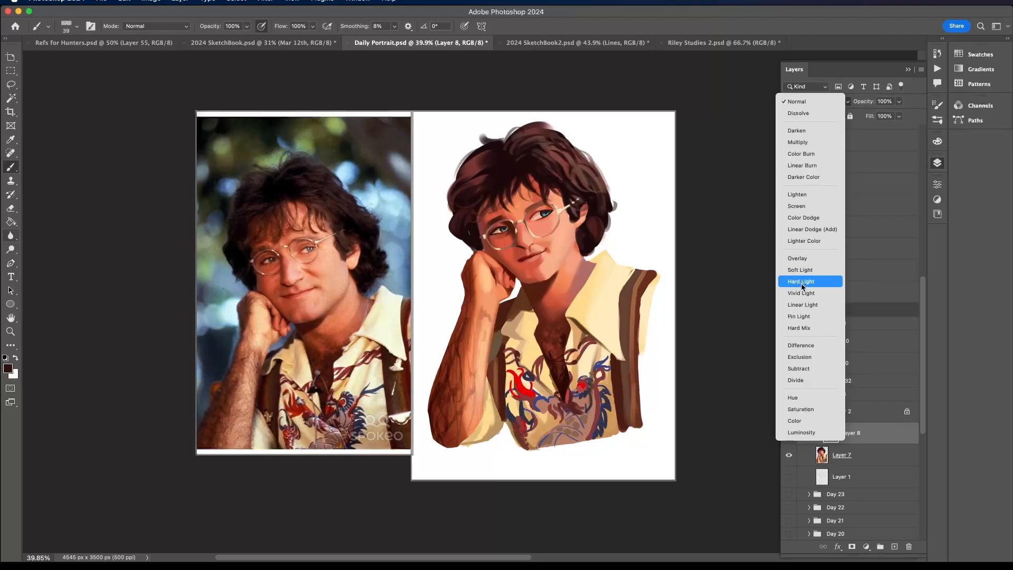
click(805, 281)
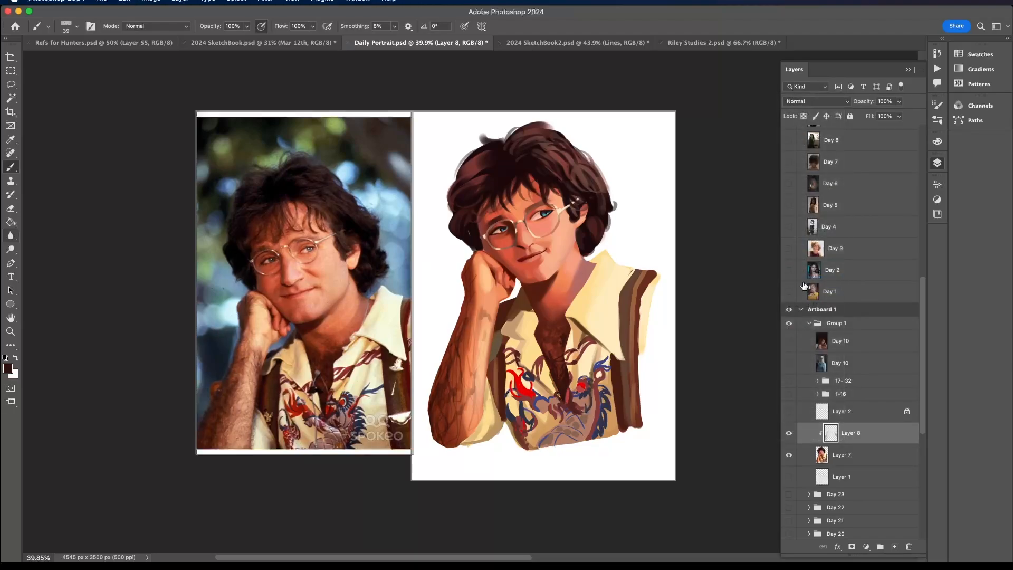
scroll(804, 286, down, 1)
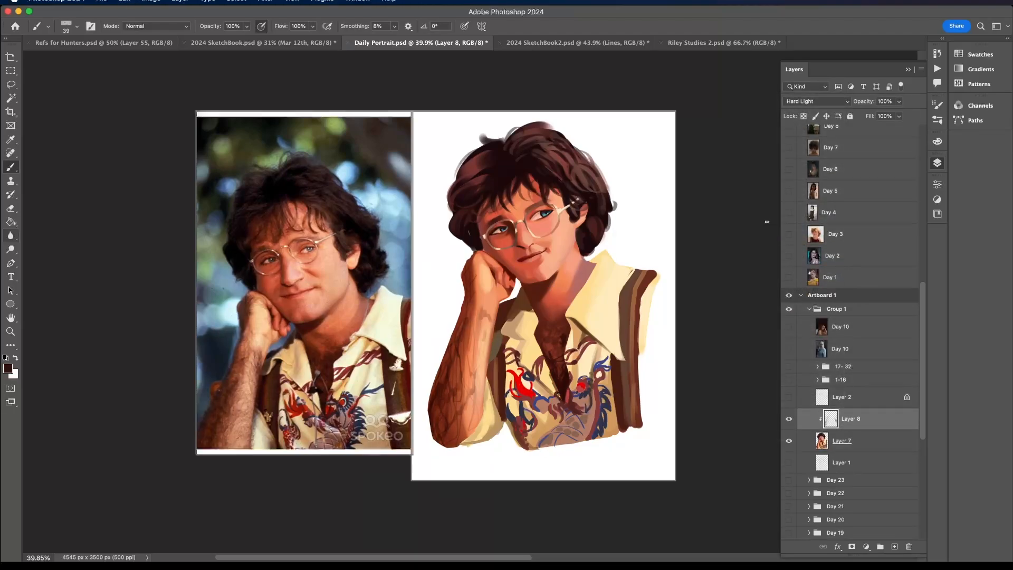
scroll(768, 220, down, 10)
scroll(768, 220, up, 10)
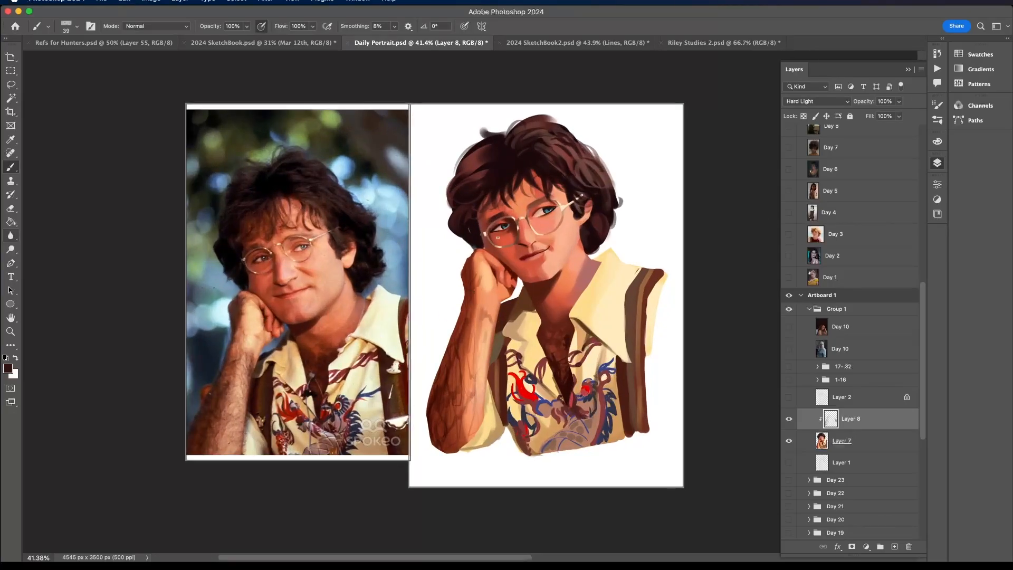
scroll(515, 215, down, 3)
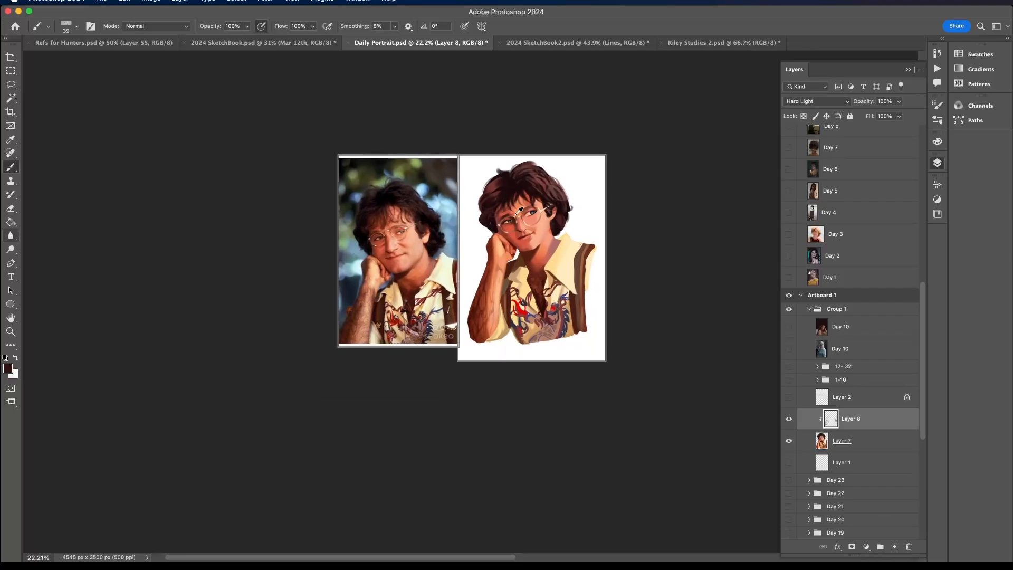
scroll(519, 211, up, 2)
click(842, 101)
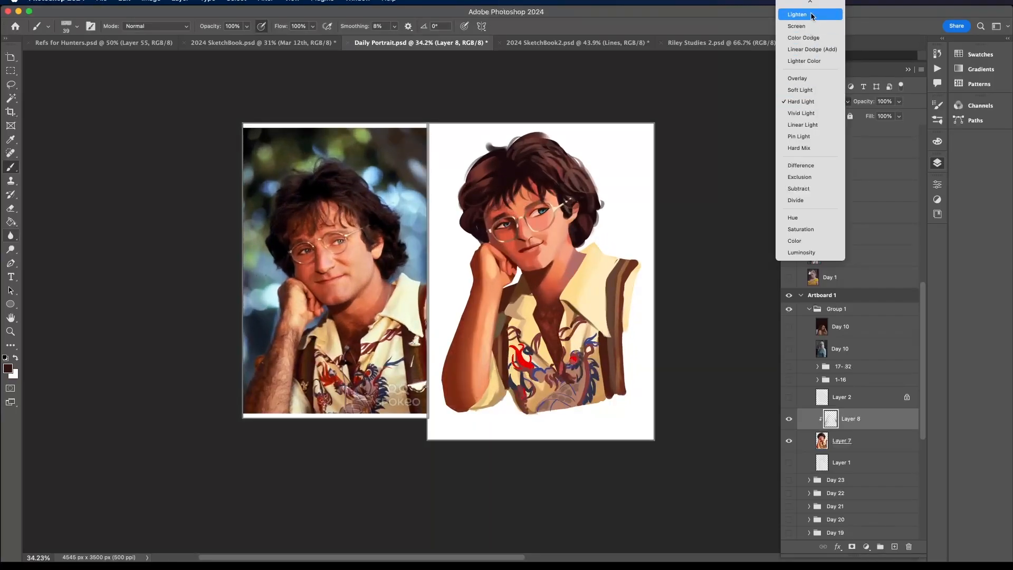
click(813, 8)
- Lasso the whole forearm on the clipped hair layer, delete its hair strokes, and deselect
key(l)
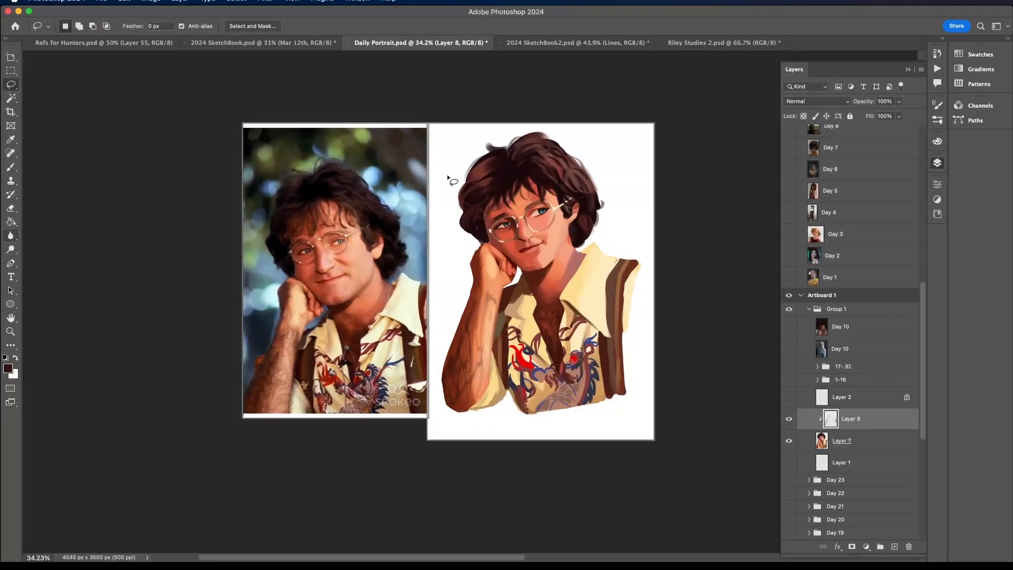
mouse_move(522, 254)
mouse_down()
mouse_move(459, 442)
mouse_move(444, 199)
mouse_move(515, 235)
mouse_up()
key(Delete)
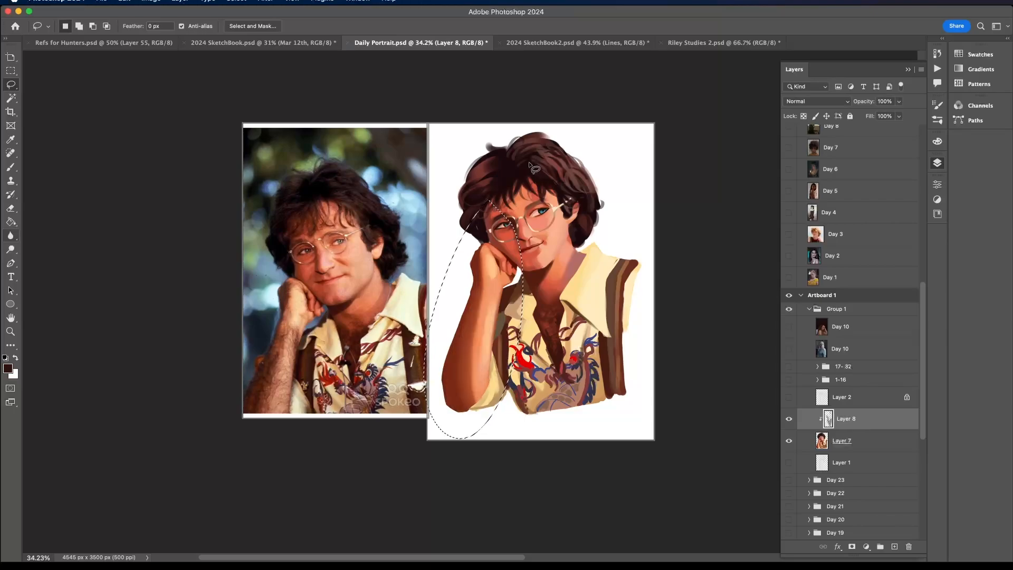
key(ctrl+d)
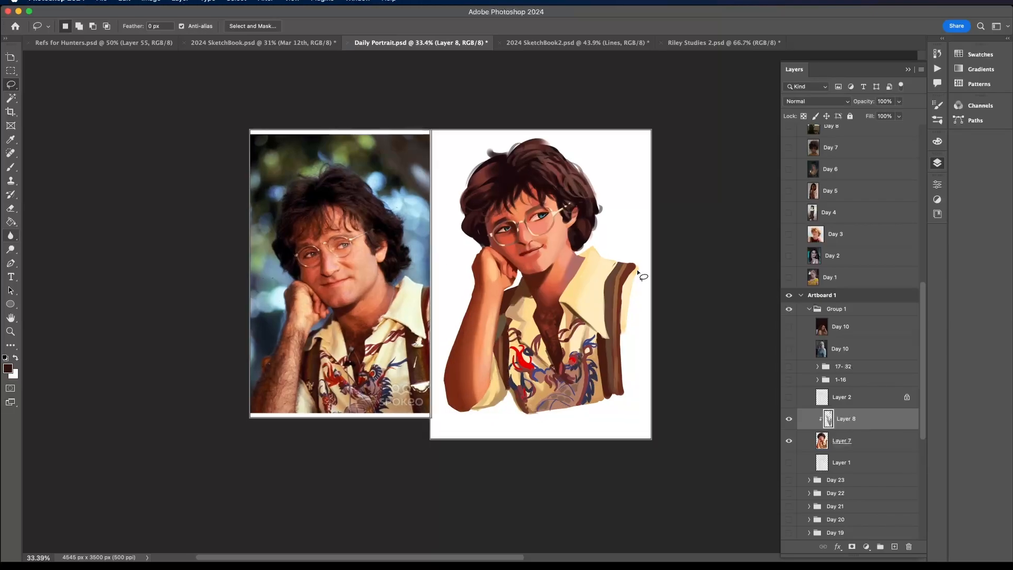
- Sample a reddish brown from the chest area and paint soft Rectangle-brush hair strokes along the forearm and elbow on the clipped layer
scroll(638, 267, up, 3)
key(b)
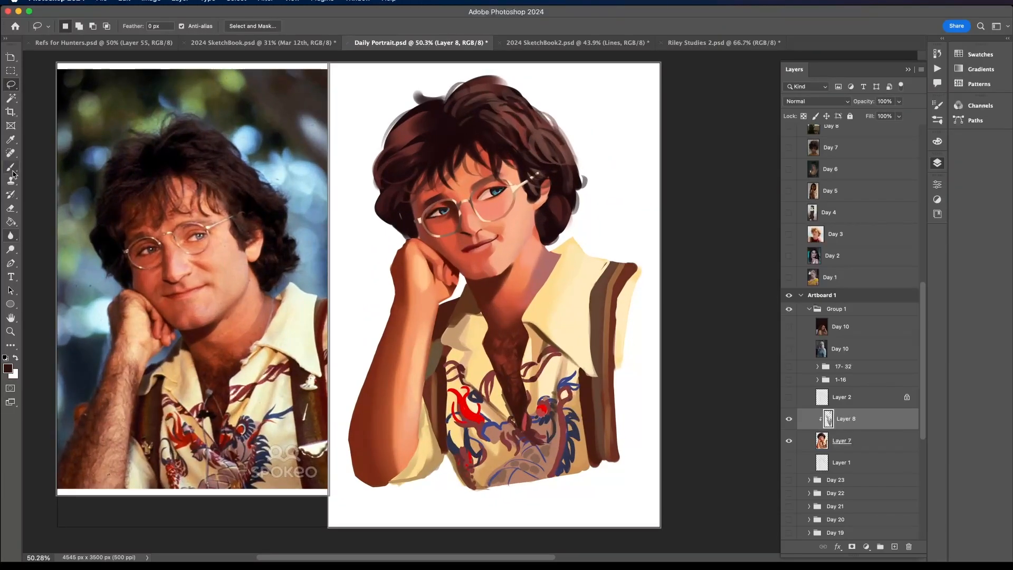
alt+click(491, 341)
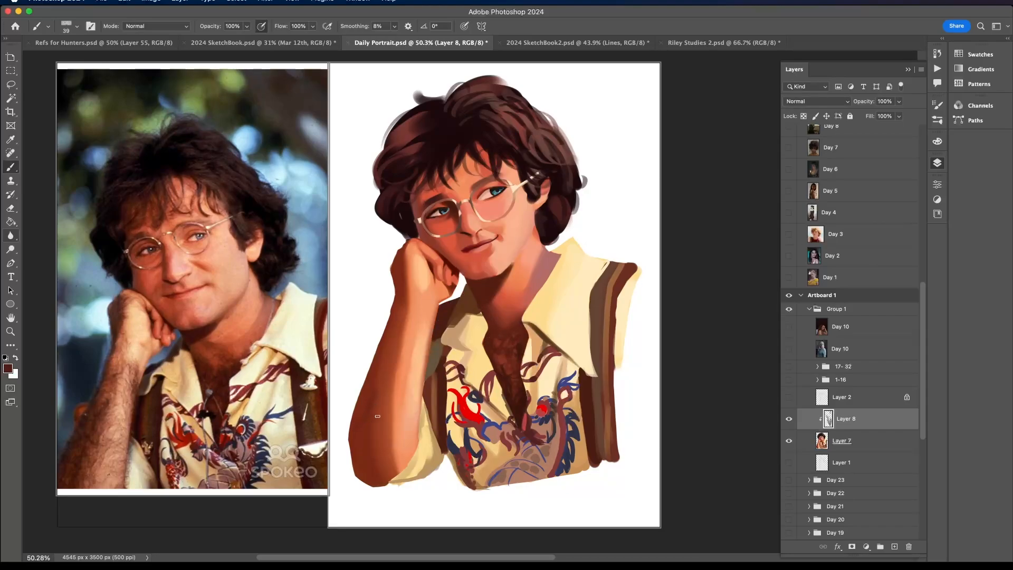
mouse_move(380, 429)
mouse_down()
mouse_move(364, 462)
mouse_move(384, 460)
mouse_up()
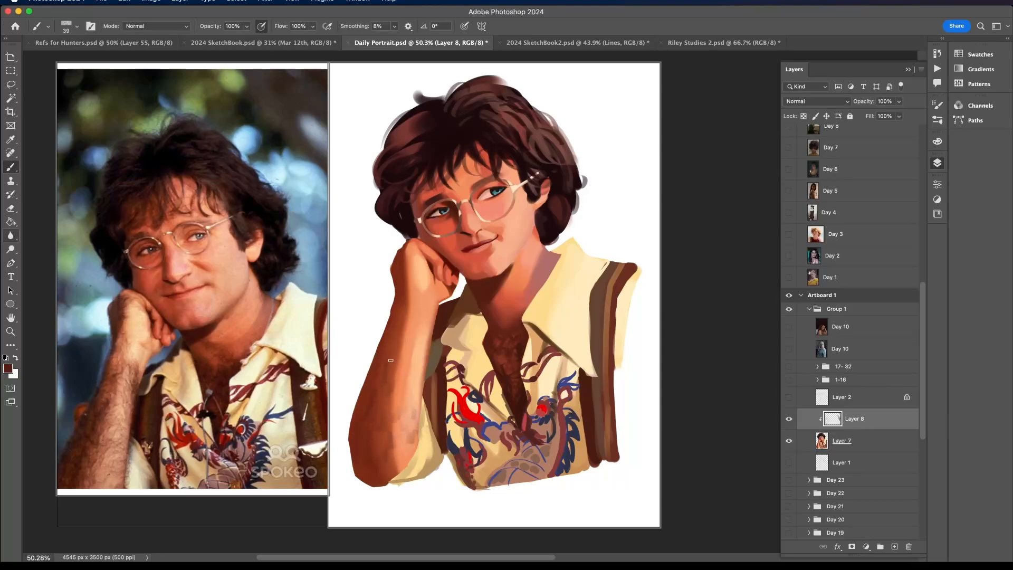
drag(408, 366, 411, 380)
drag(414, 343, 413, 354)
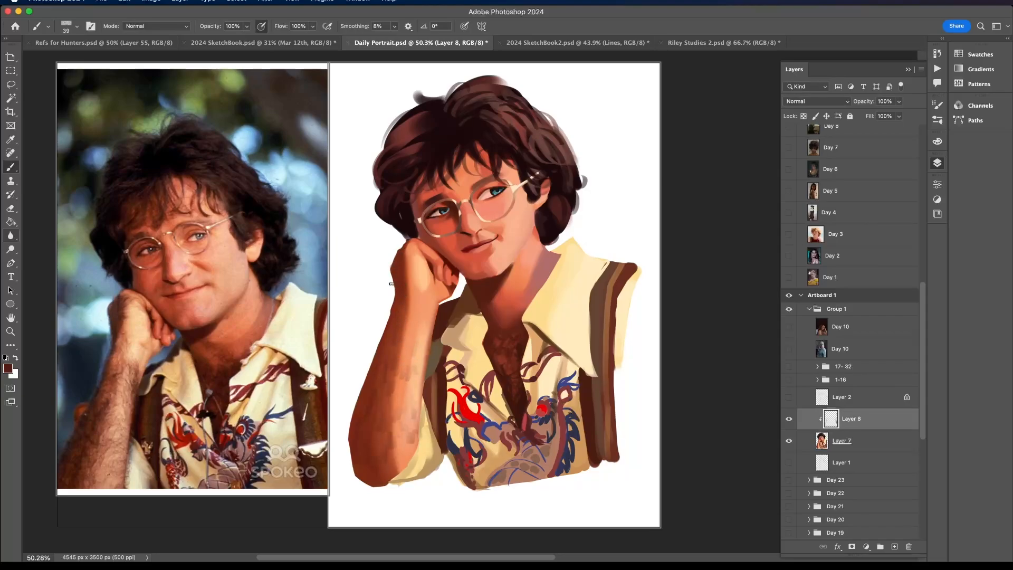
drag(401, 325, 397, 343)
drag(404, 458, 404, 476)
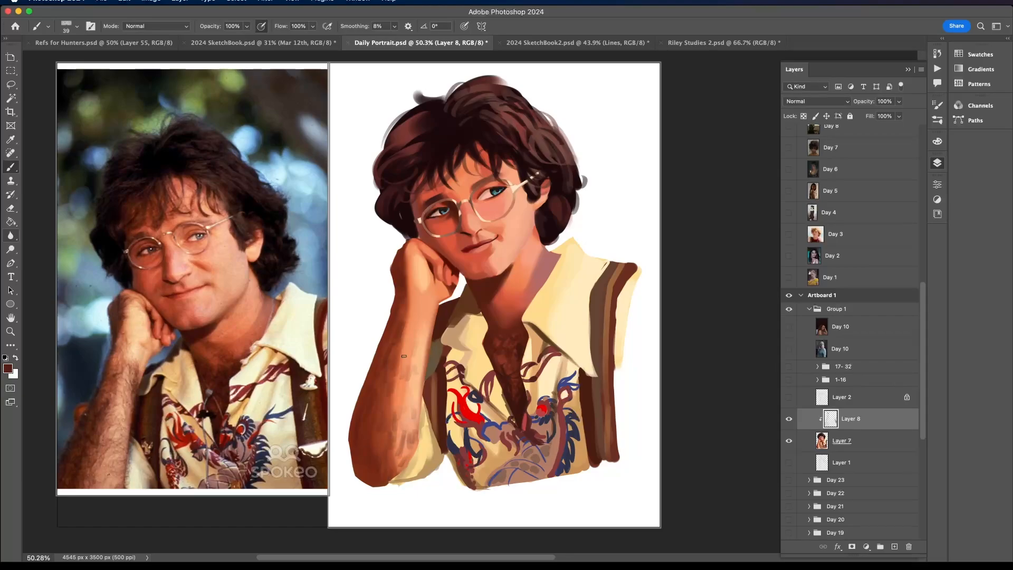
- Switch to another recently used brush, set its size to 97 px, and try it on the forearm
scroll(407, 353, down, 5)
scroll(408, 352, down, 3)
scroll(404, 356, up, 2)
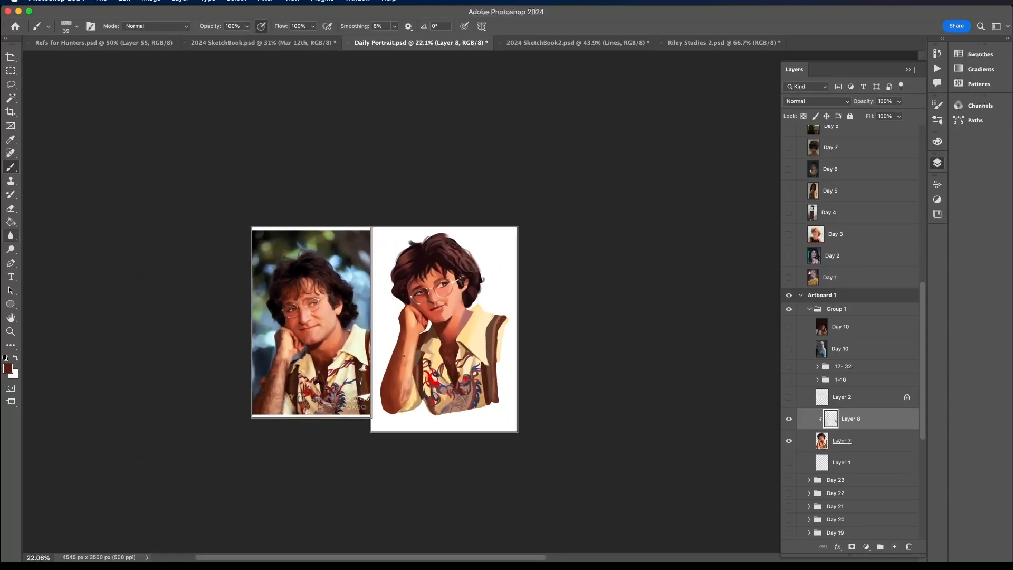
scroll(404, 356, up, 1)
click(65, 27)
click(100, 124)
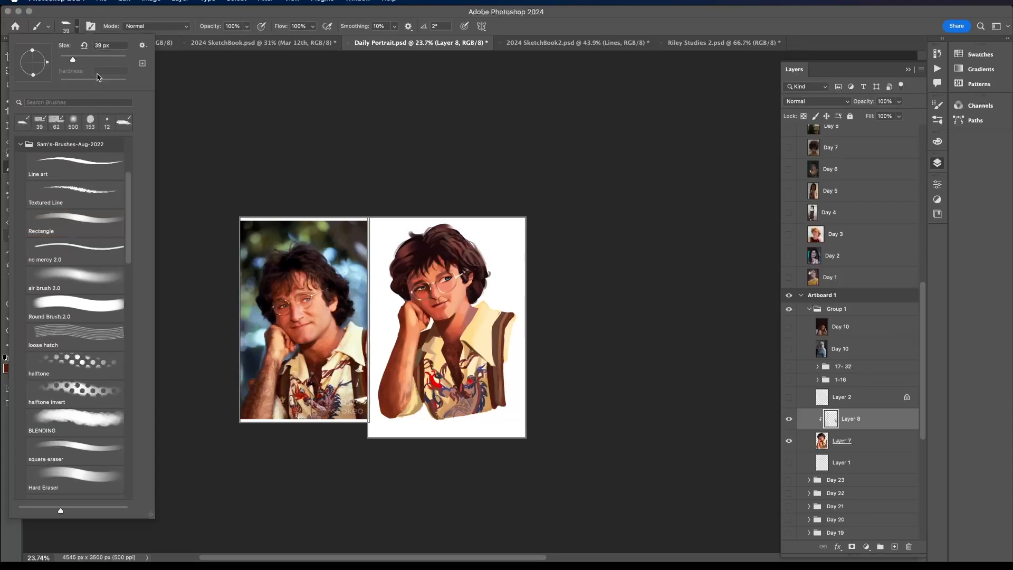
drag(93, 58, 95, 58)
click(390, 394)
scroll(393, 361, up, 2)
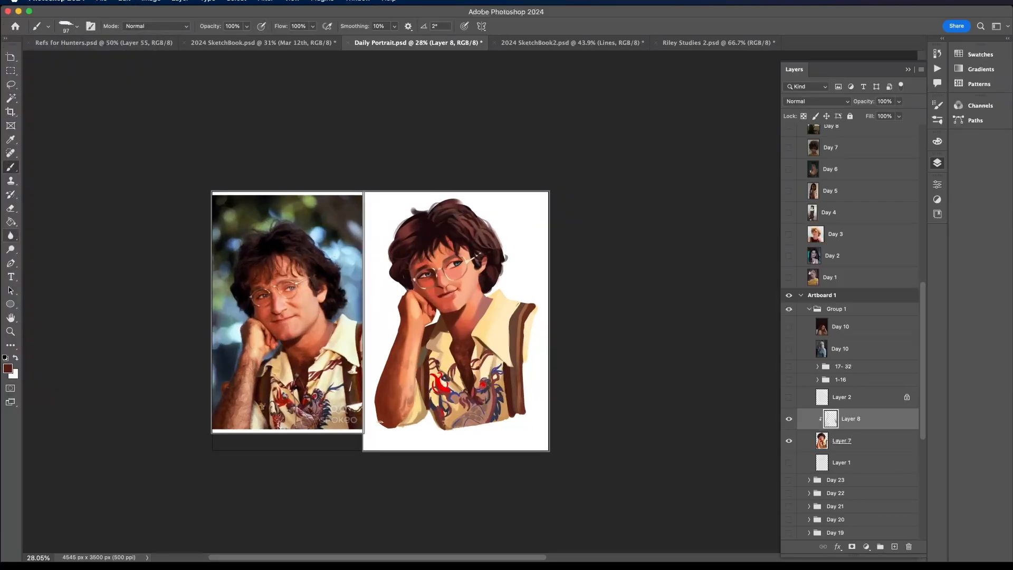
scroll(386, 368, up, 5)
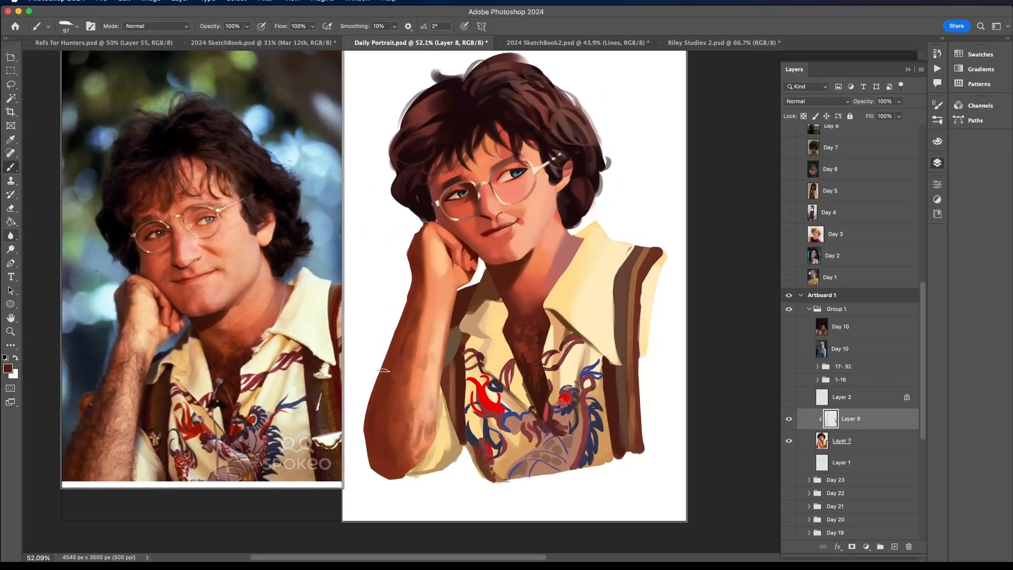
- Reduce the brush size to 44 px and start painting hair on the lower forearm near the elbow
click(67, 27)
click(75, 58)
click(382, 442)
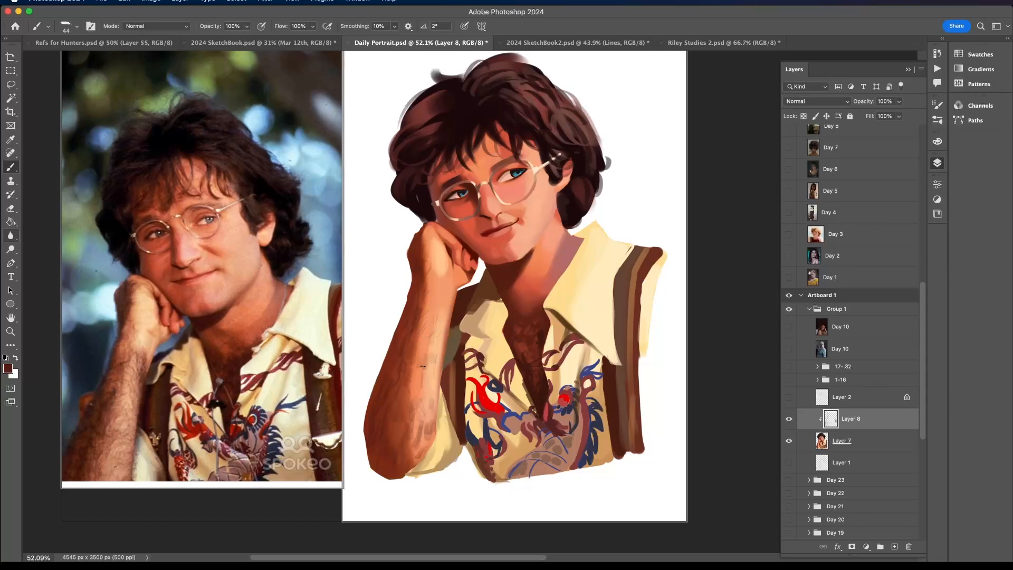
- Paint broad dark brown strokes over the crown of the hair on Layer 8 with the 99 px textured brush
scroll(428, 330, down, 3)
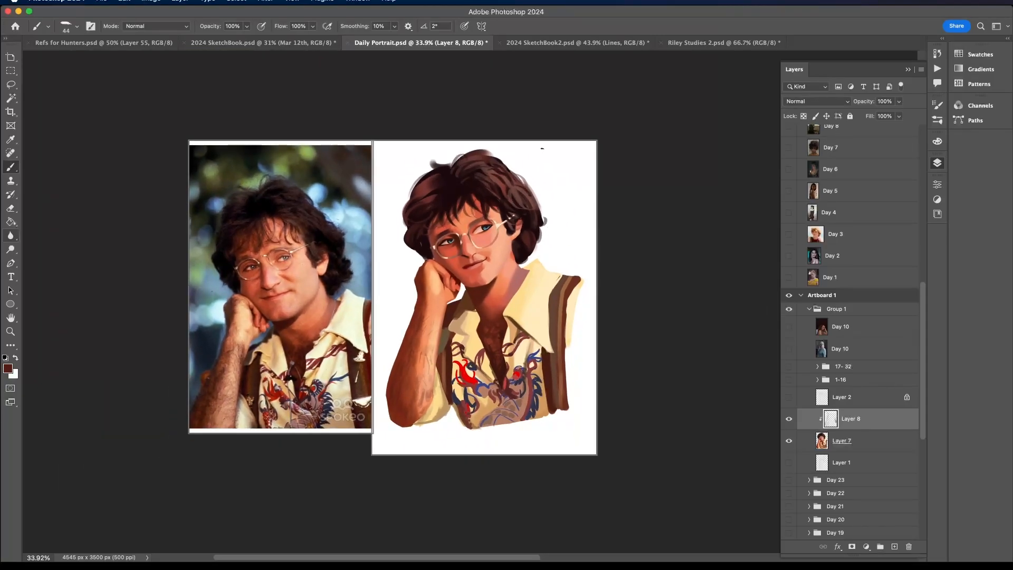
scroll(542, 148, left, 3)
scroll(542, 149, up, 1)
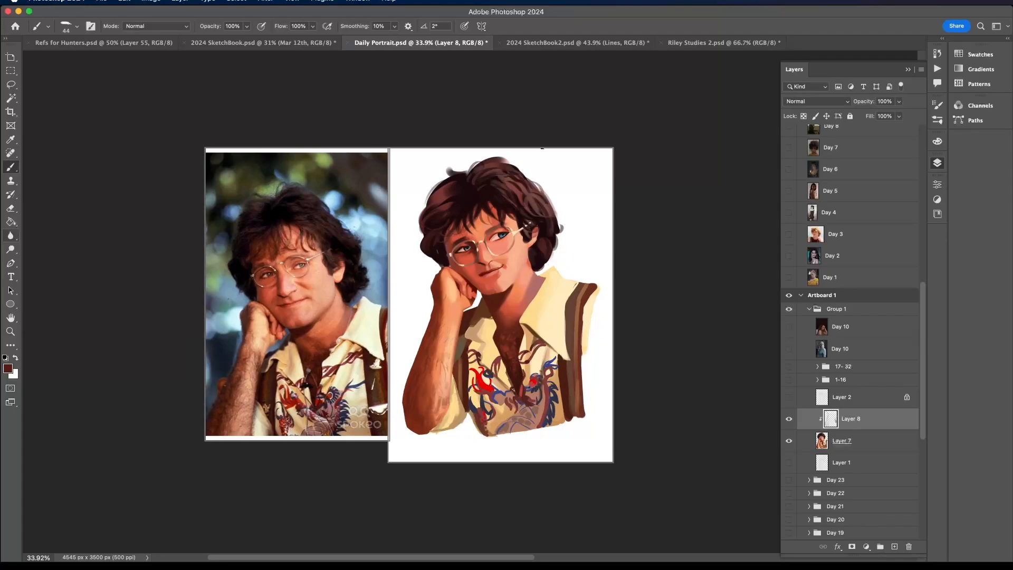
click(70, 25)
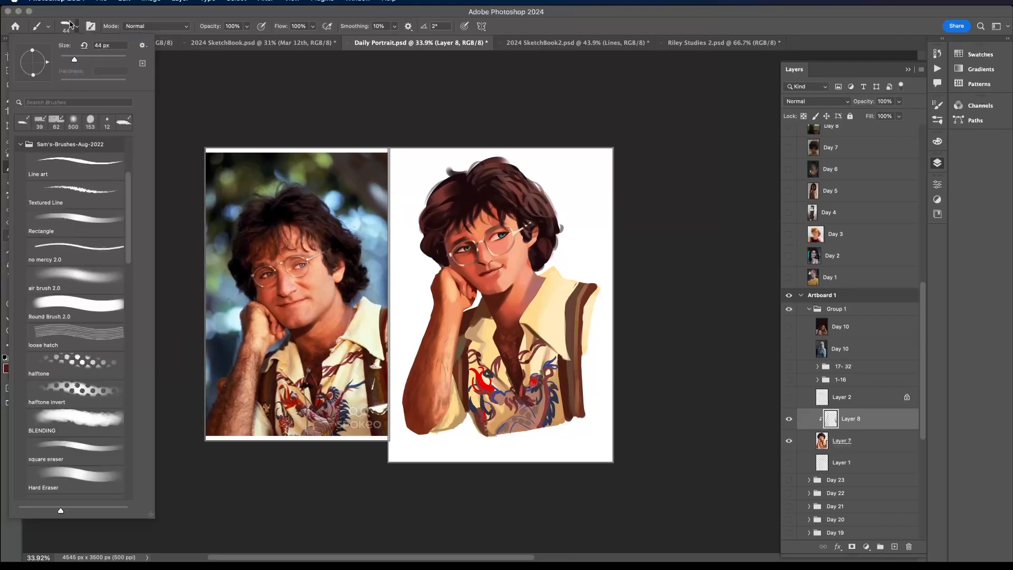
click(54, 126)
alt+click(469, 185)
scroll(452, 201, up, 2)
click(77, 26)
drag(91, 59, 93, 58)
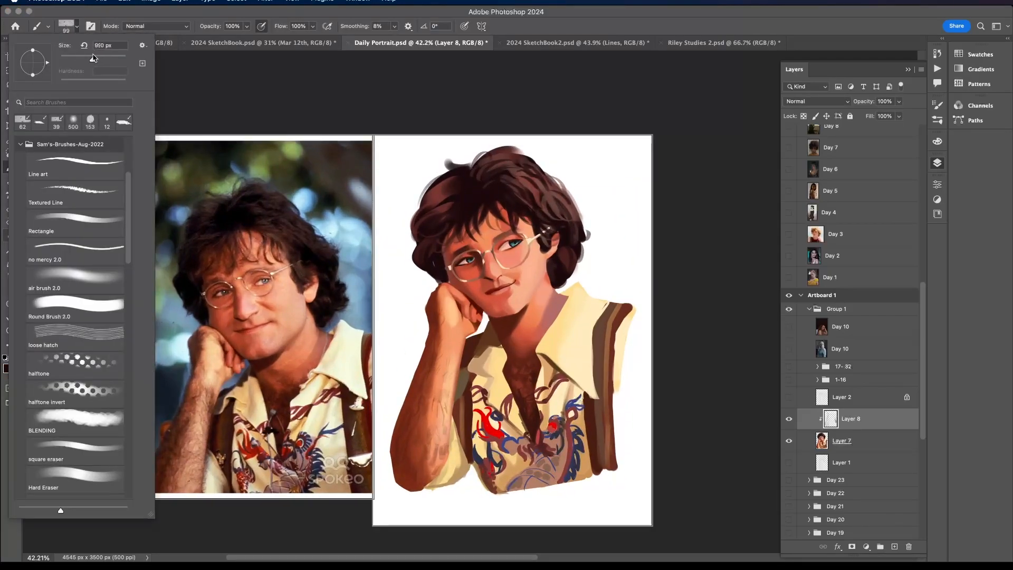
mouse_move(494, 175)
mouse_down()
mouse_move(487, 188)
mouse_move(471, 179)
mouse_up()
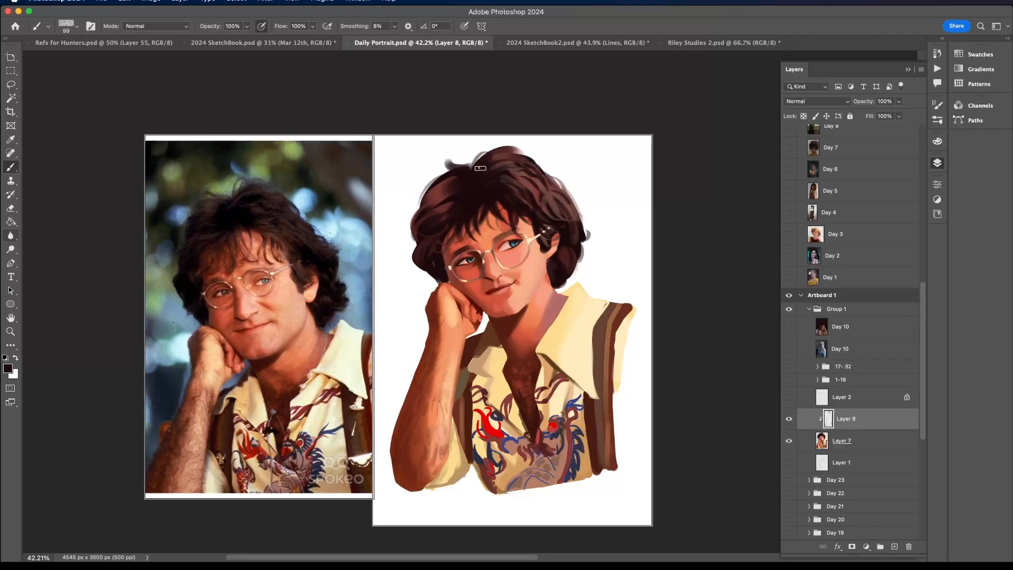
scroll(508, 160, down, 4)
scroll(509, 159, up, 1)
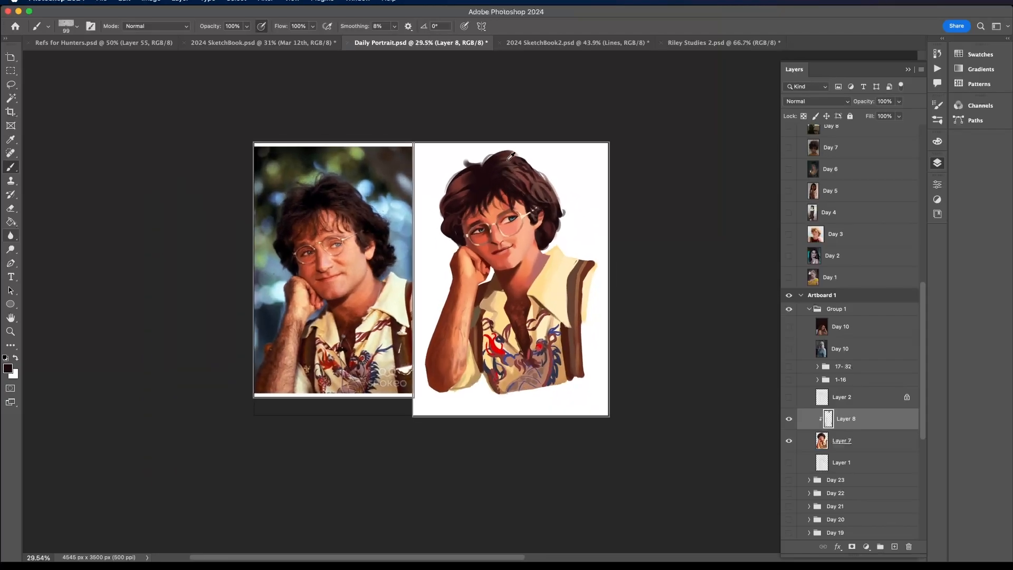
scroll(511, 156, up, 2)
- Merge Layer 8 down into Layer 7 and erase small gaps into the lower curls with the 153 px eraser
right_click(872, 416)
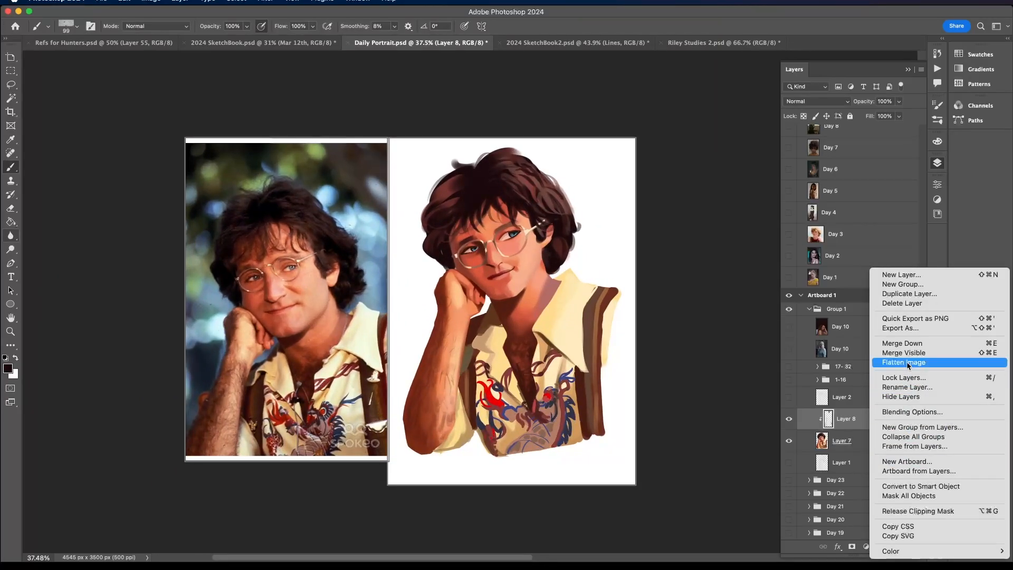
click(903, 344)
click(11, 208)
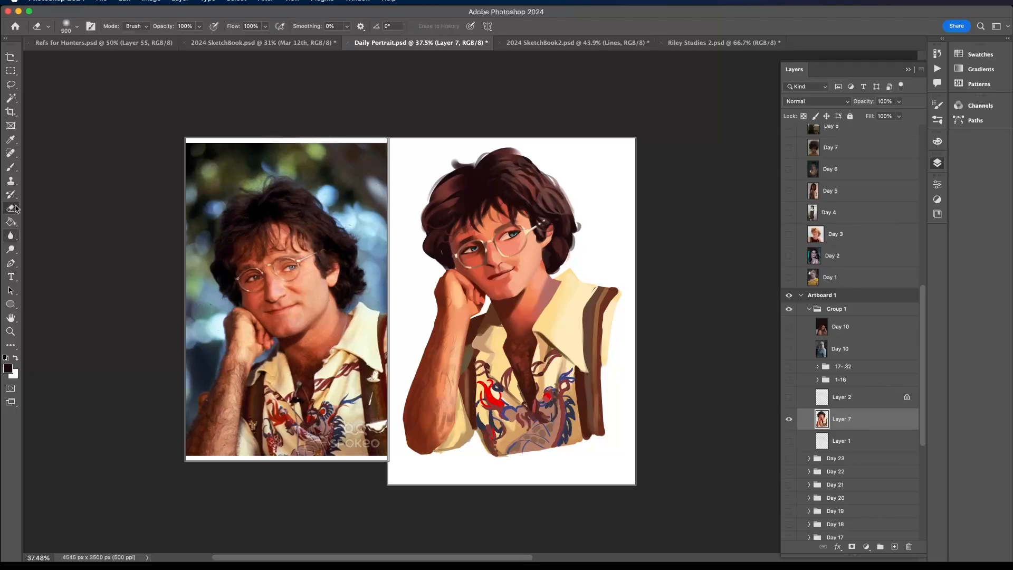
click(76, 26)
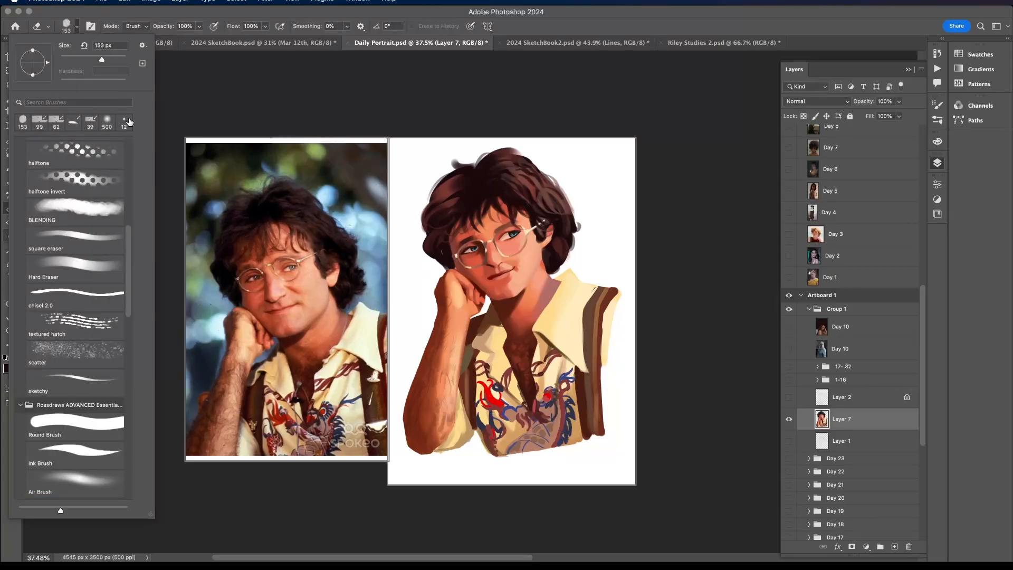
click(427, 223)
scroll(447, 198, up, 2)
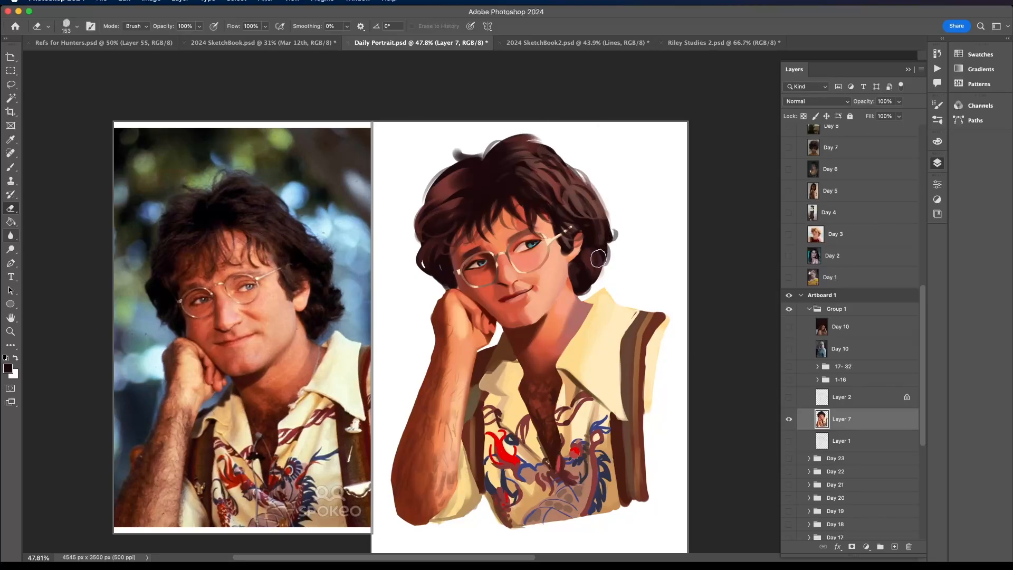
drag(597, 274, 599, 257)
scroll(570, 150, up, 1)
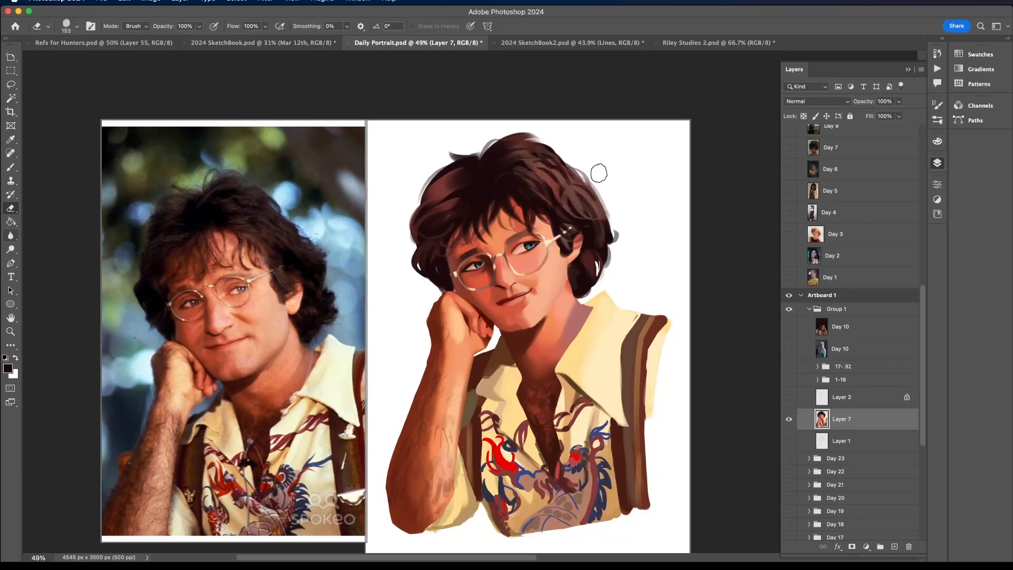
scroll(600, 173, down, 1)
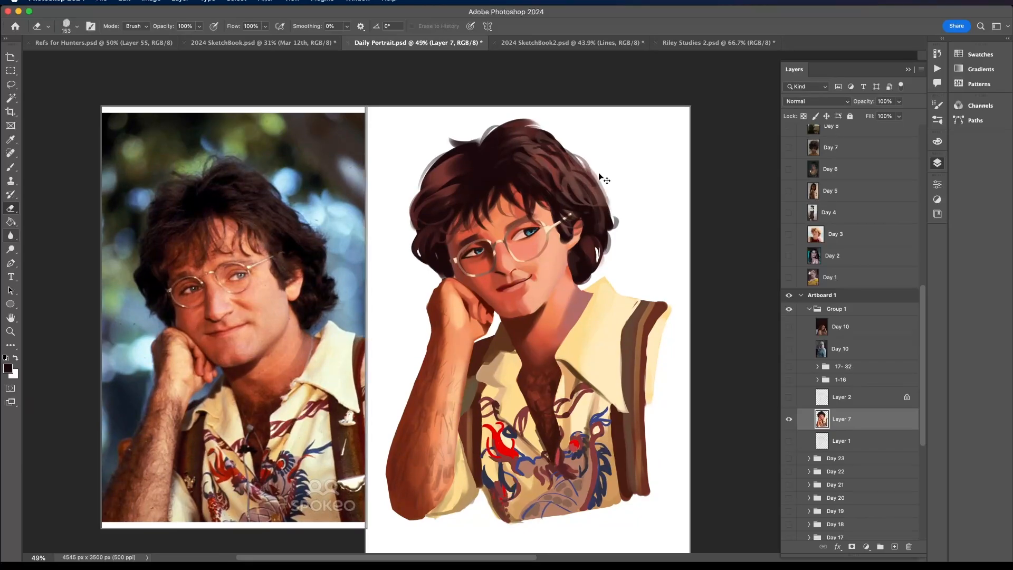
scroll(599, 173, up, 2)
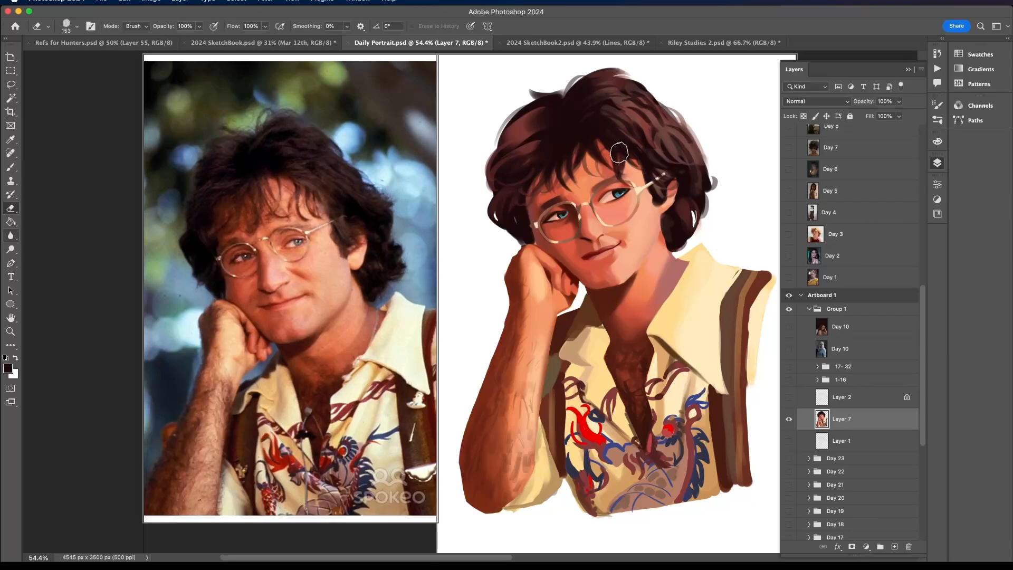
scroll(599, 173, up, 8)
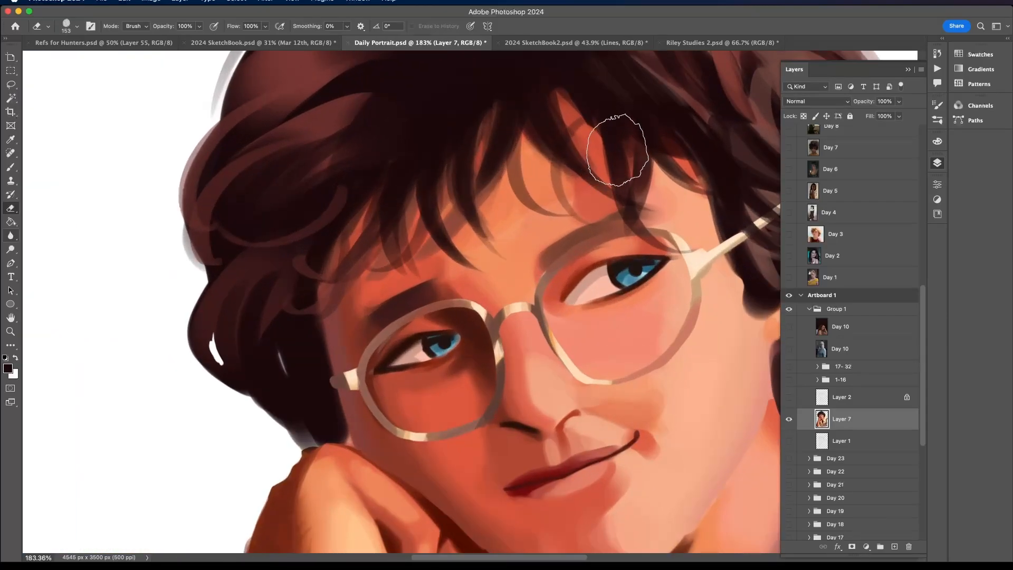
- Set up Round Brush 2.0 for painting at 19 px with pressure-controlled opacity
click(77, 26)
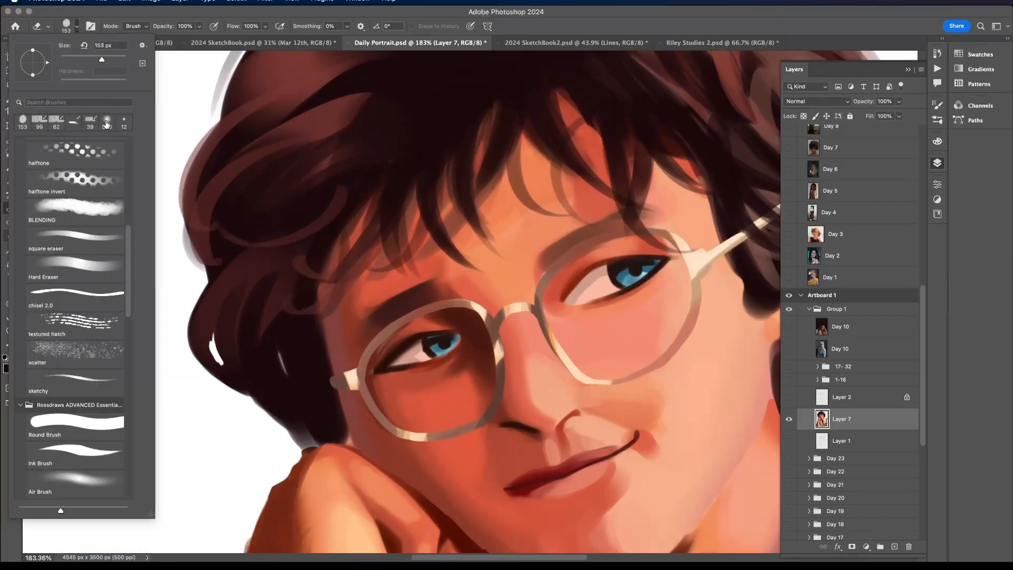
click(95, 430)
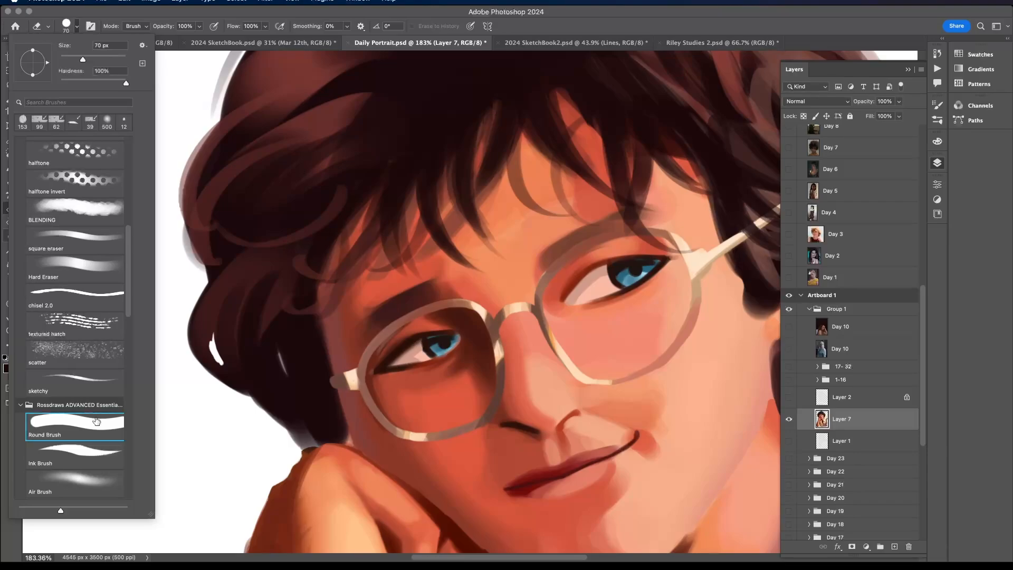
mouse_move(128, 244)
mouse_down()
mouse_move(130, 188)
mouse_move(121, 156)
mouse_move(117, 164)
mouse_up()
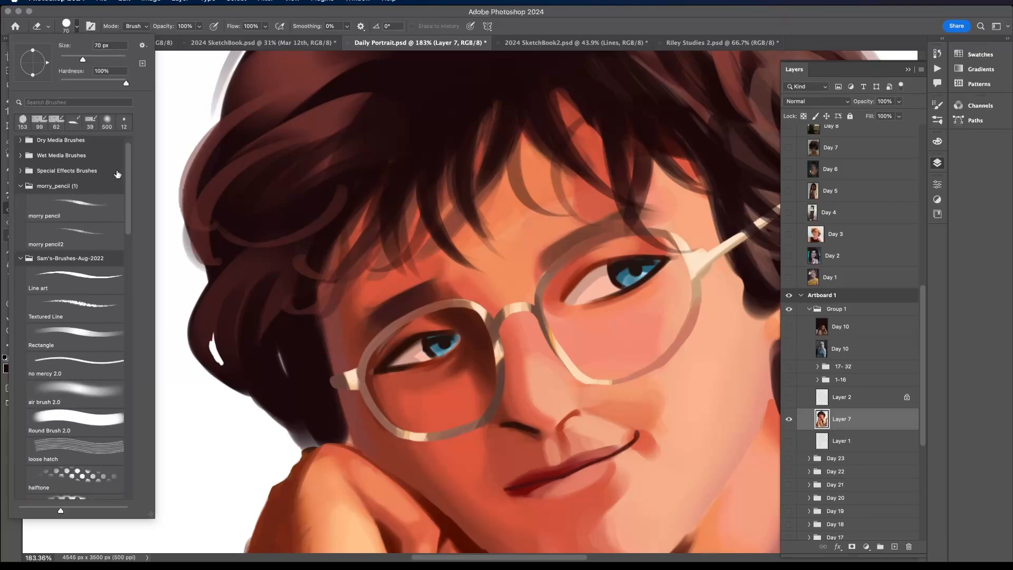
click(85, 414)
click(70, 57)
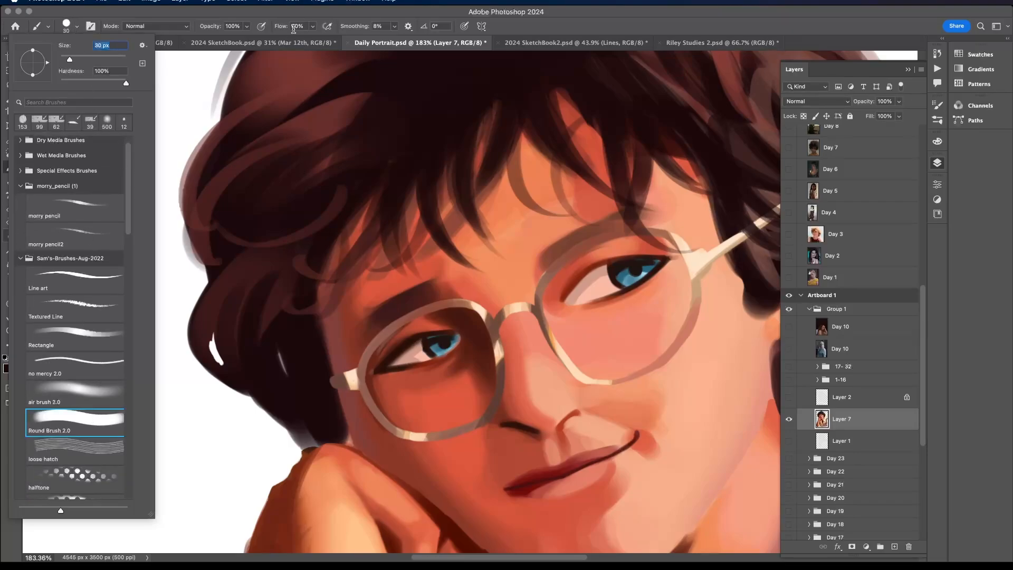
click(261, 26)
click(77, 26)
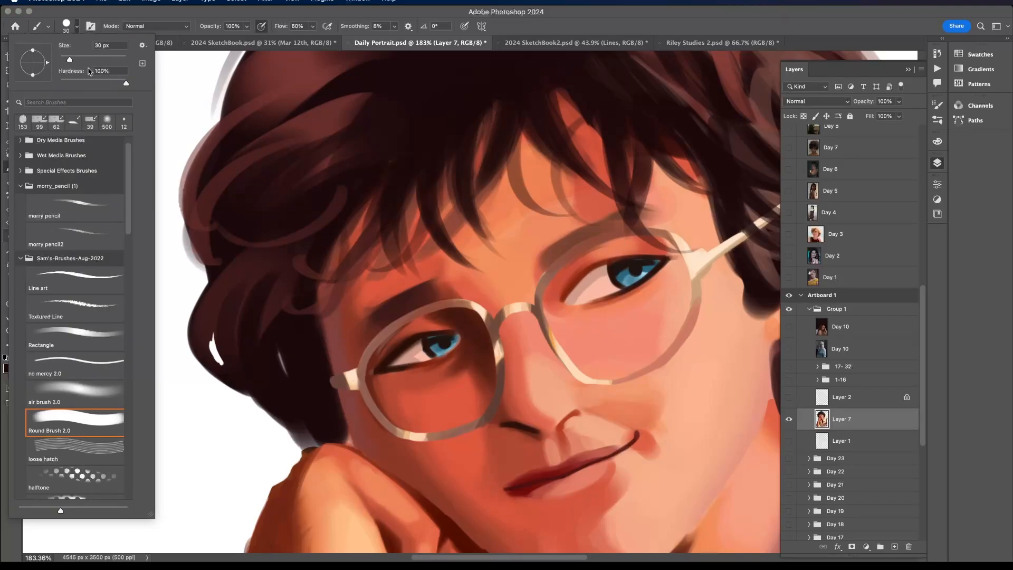
drag(69, 59, 66, 59)
- Shade the whites and lid edges of both painted eyes with dark reddish brown
click(585, 267)
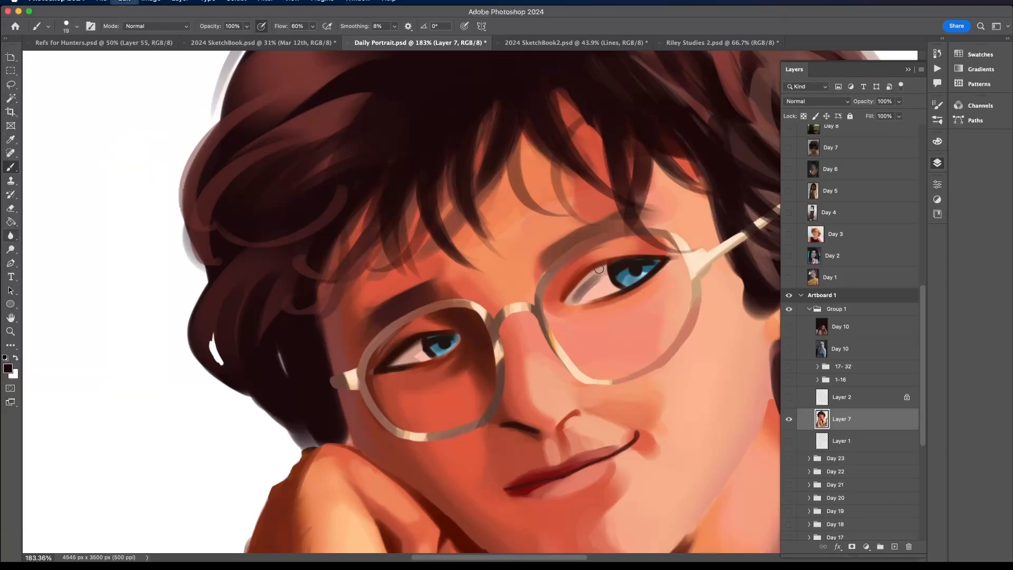
alt+click(593, 276)
alt+click(589, 270)
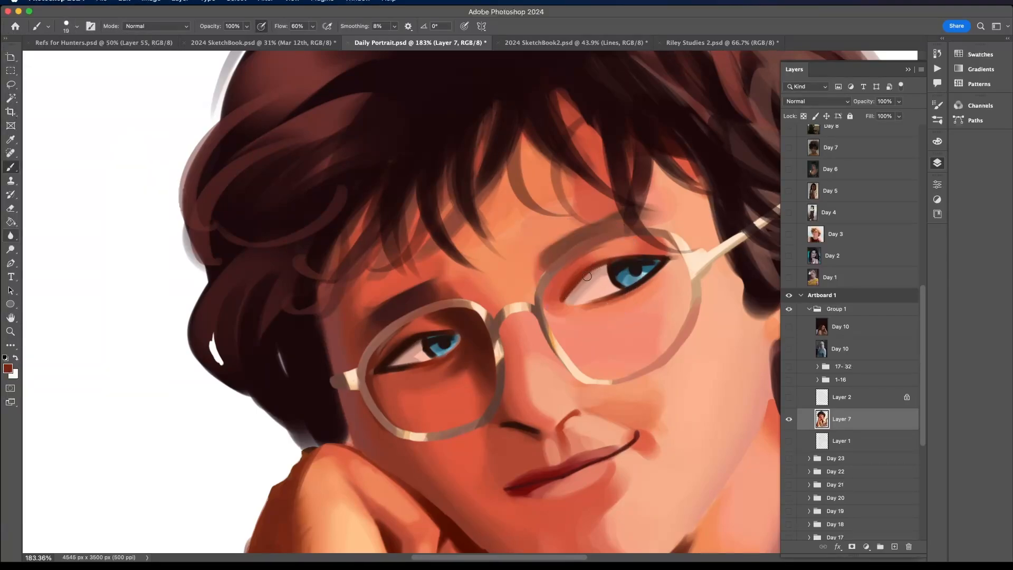
alt+click(402, 341)
drag(396, 363, 417, 344)
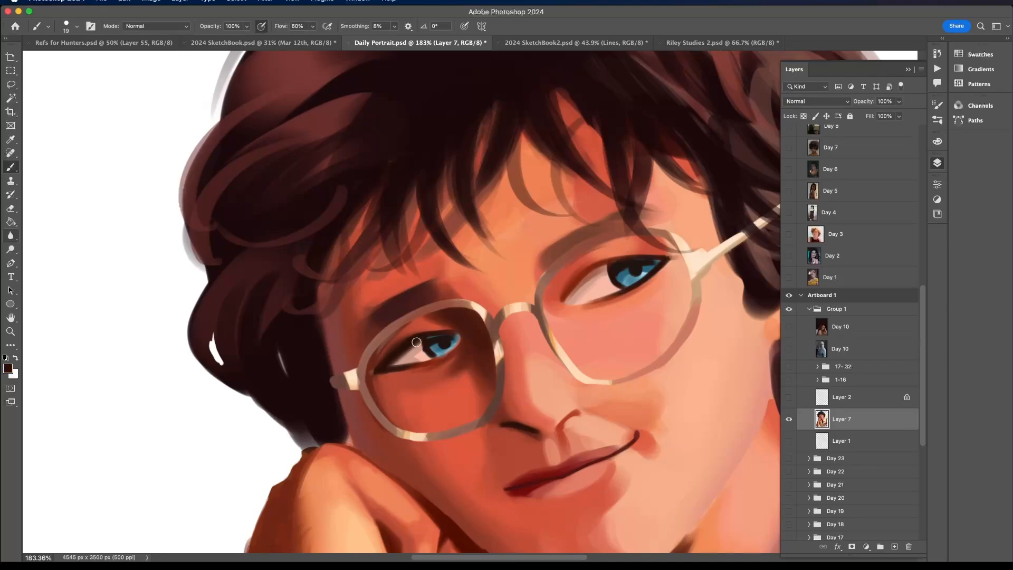
- Darken the blue irises of both eyes with near-black brown sampled from the painting
alt+click(646, 267)
alt+click(665, 258)
alt+click(614, 270)
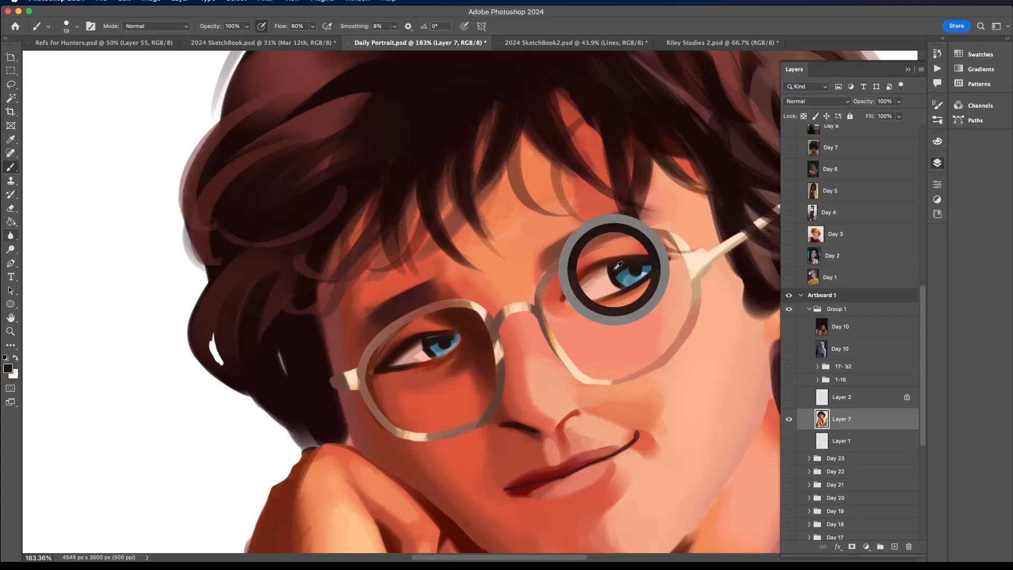
mouse_move(640, 264)
mouse_down()
mouse_move(653, 264)
mouse_move(643, 271)
mouse_up()
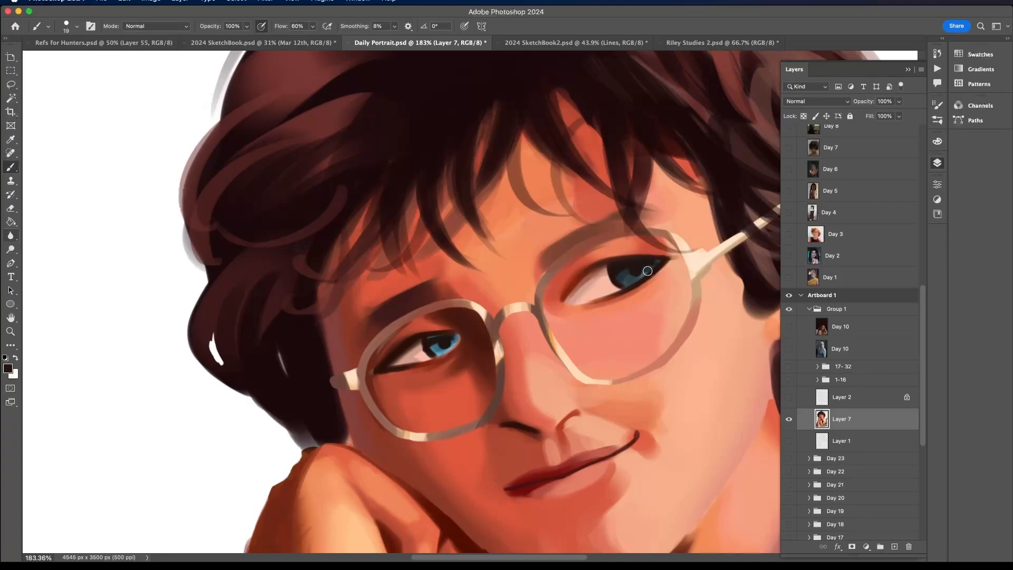
mouse_move(445, 341)
mouse_down()
mouse_move(437, 349)
mouse_move(447, 342)
mouse_up()
alt+click(438, 361)
alt+click(457, 344)
drag(457, 345, 430, 341)
- Touch up the edge between the white and iris of the subject's right eye in pale pink with a 4 px brush
click(74, 29)
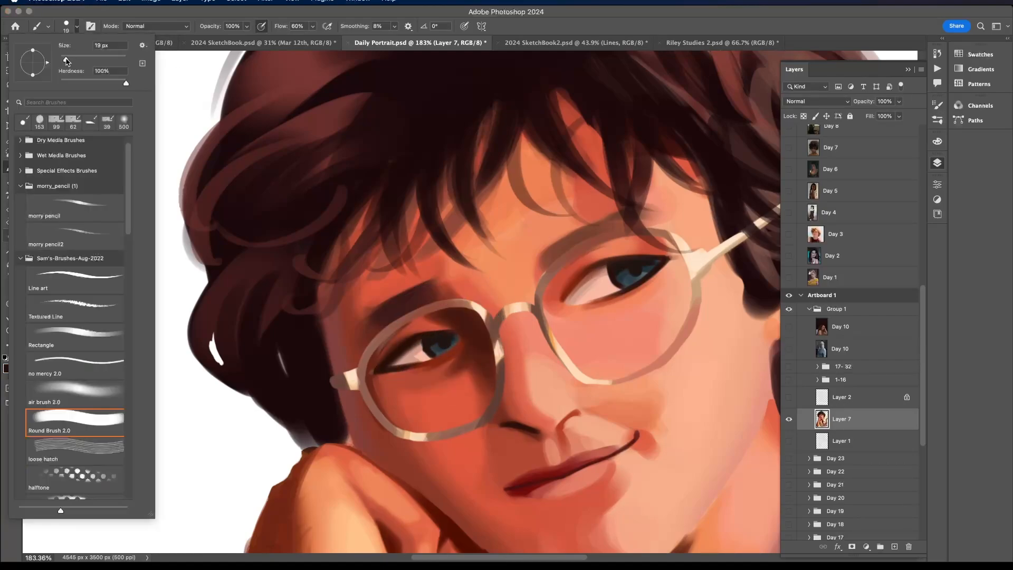
drag(67, 61, 59, 61)
alt+click(422, 348)
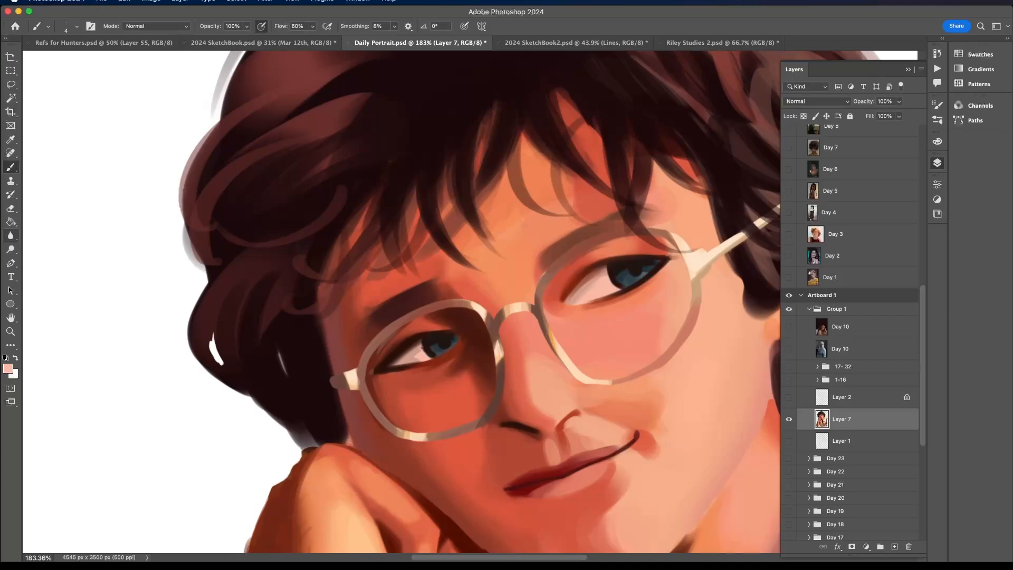
alt+click(425, 340)
- Paint a dark pupil in the subject's left eye with a 20 px brush, undoing and redoing the first stroke
click(73, 29)
drag(60, 60, 66, 59)
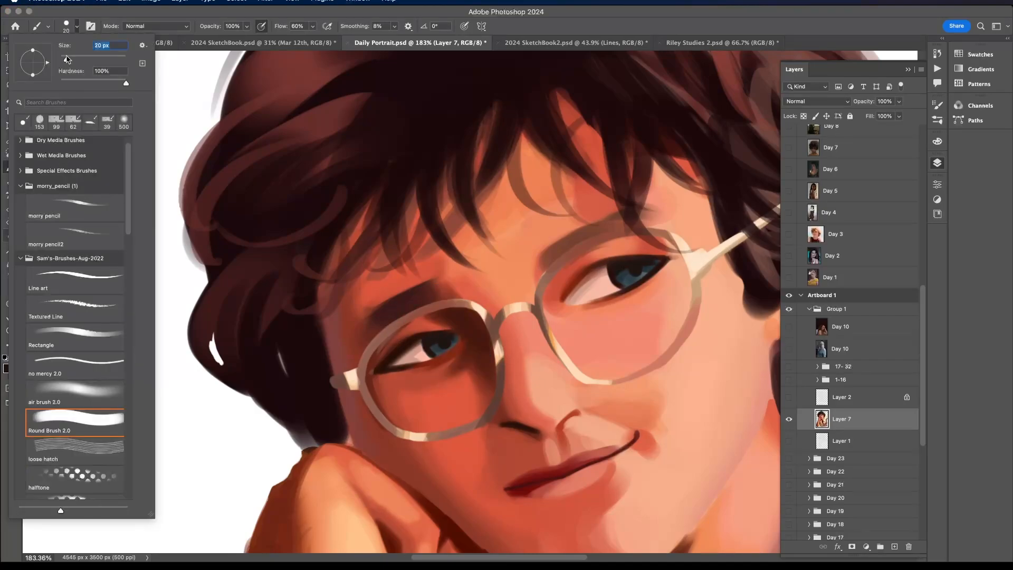
mouse_move(629, 272)
mouse_down()
mouse_move(636, 278)
mouse_move(647, 261)
mouse_move(638, 268)
mouse_up()
key(super+z)
alt+click(633, 269)
alt+click(640, 262)
- Paint light blue highlights on the lower part of both irises, using a brighter shade of the sampled iris colour
scroll(474, 318, down, 6)
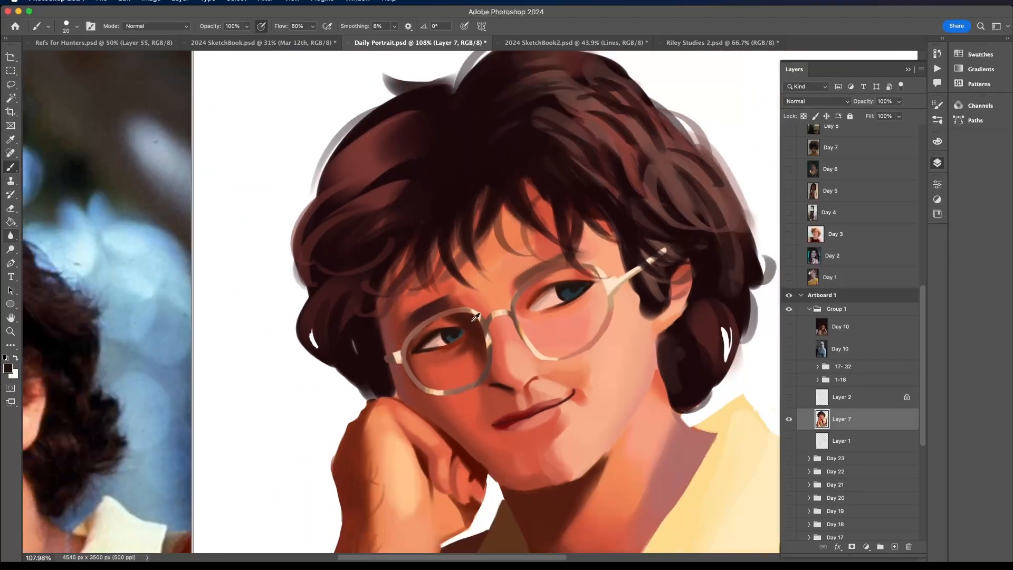
scroll(473, 318, down, 1)
scroll(473, 318, up, 5)
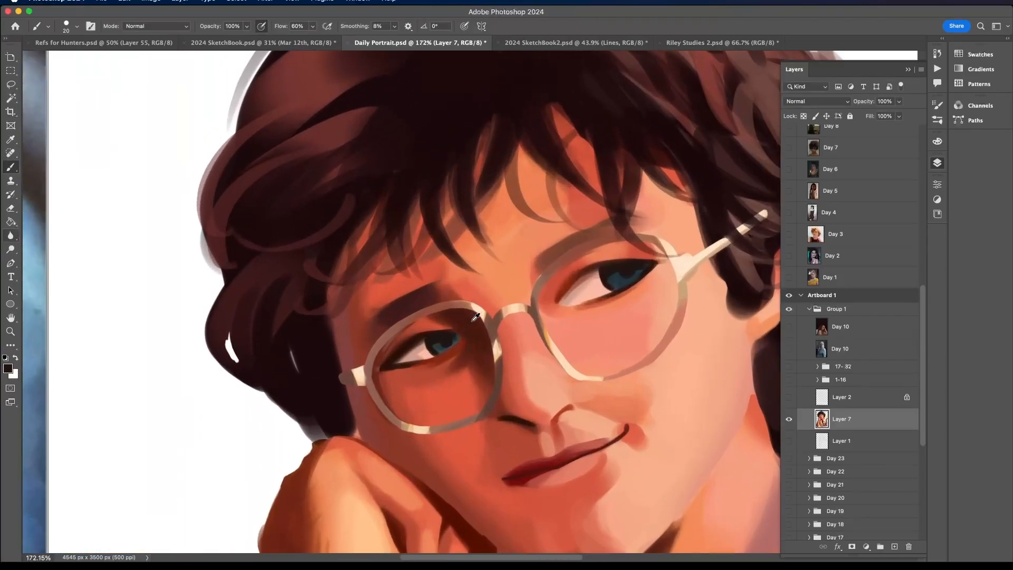
alt+click(623, 278)
click(937, 143)
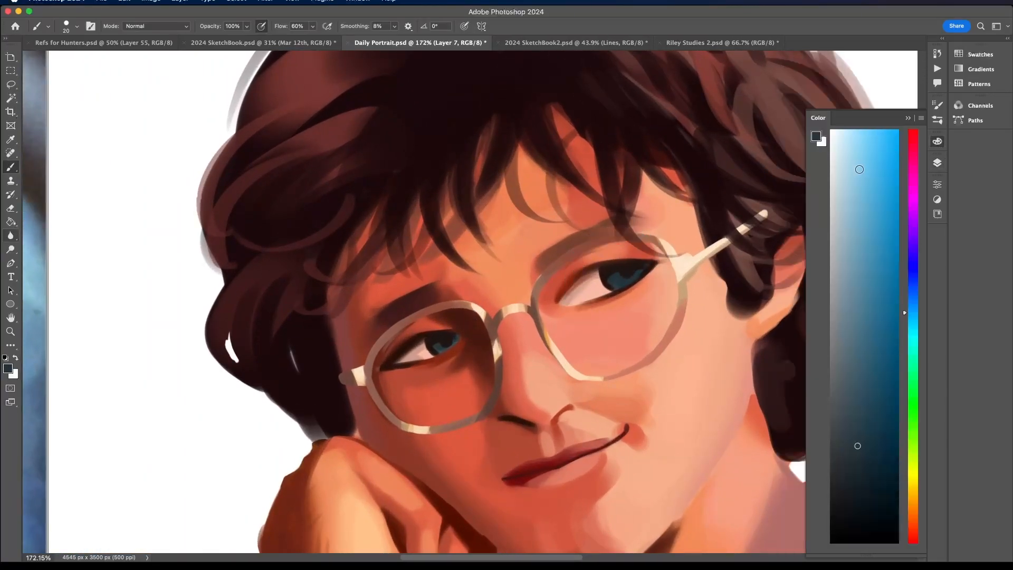
click(860, 207)
drag(615, 278, 622, 279)
drag(436, 341, 442, 346)
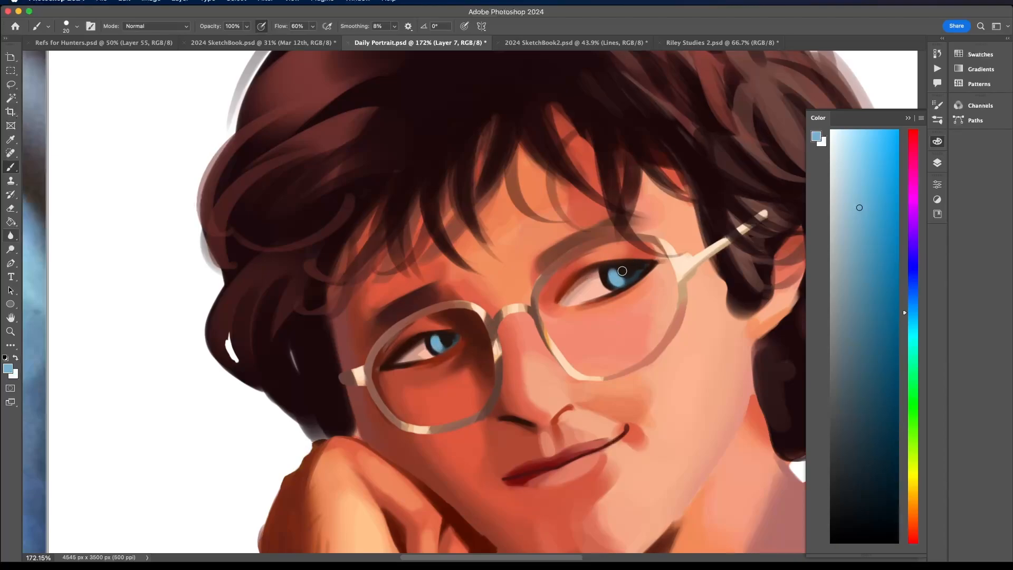
- Add a second light blue reflection to the irises and soften the highlights with a paler grey-blue
scroll(621, 278, down, 8)
scroll(621, 271, up, 8)
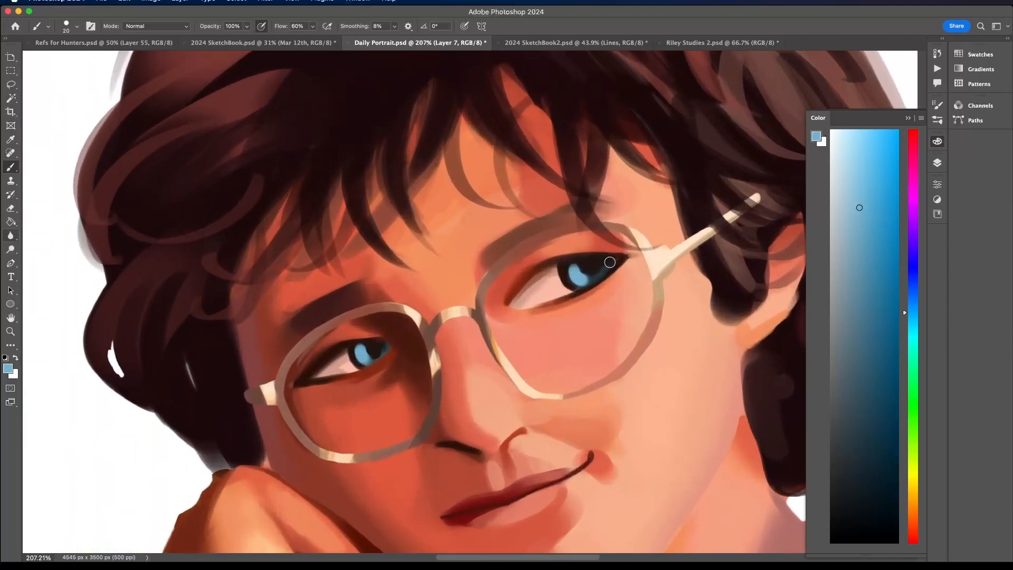
alt+click(609, 260)
alt+click(579, 274)
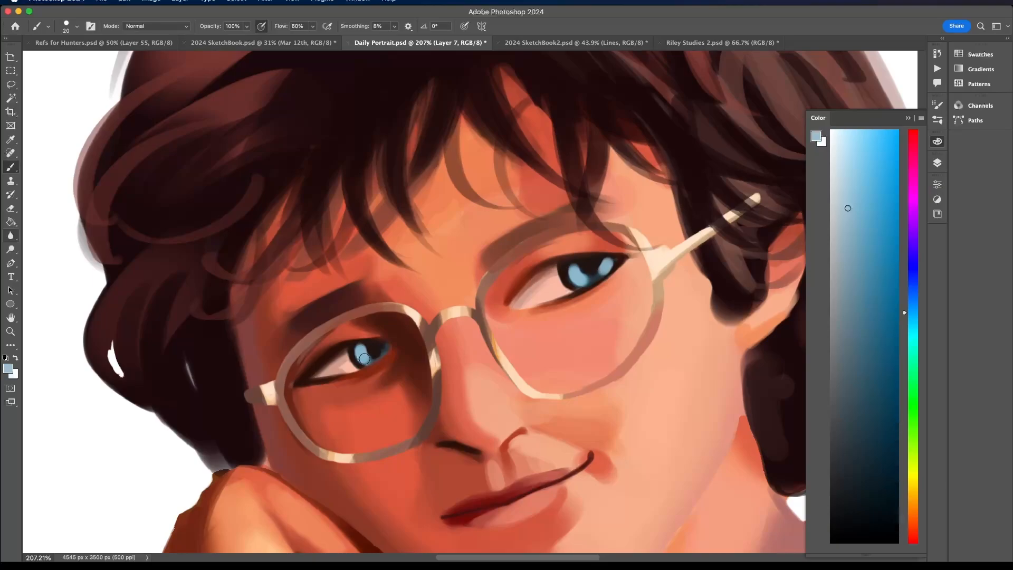
scroll(364, 355, down, 8)
drag(365, 355, 542, 330)
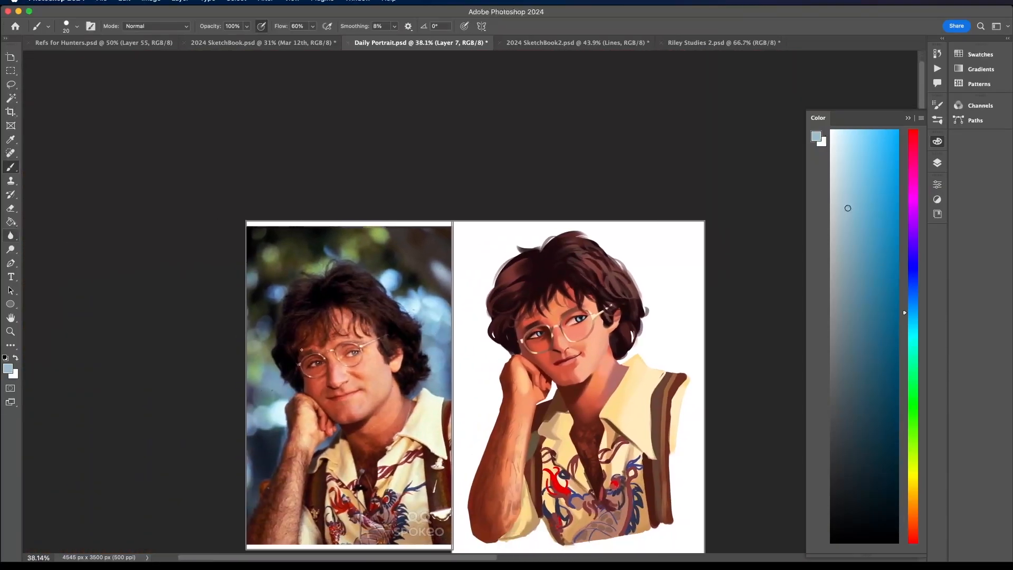
- Redefine the pupils over the blue highlights with near-black and compare the eyes with the reference photo
scroll(584, 319, up, 4)
scroll(585, 317, up, 6)
alt+click(561, 310)
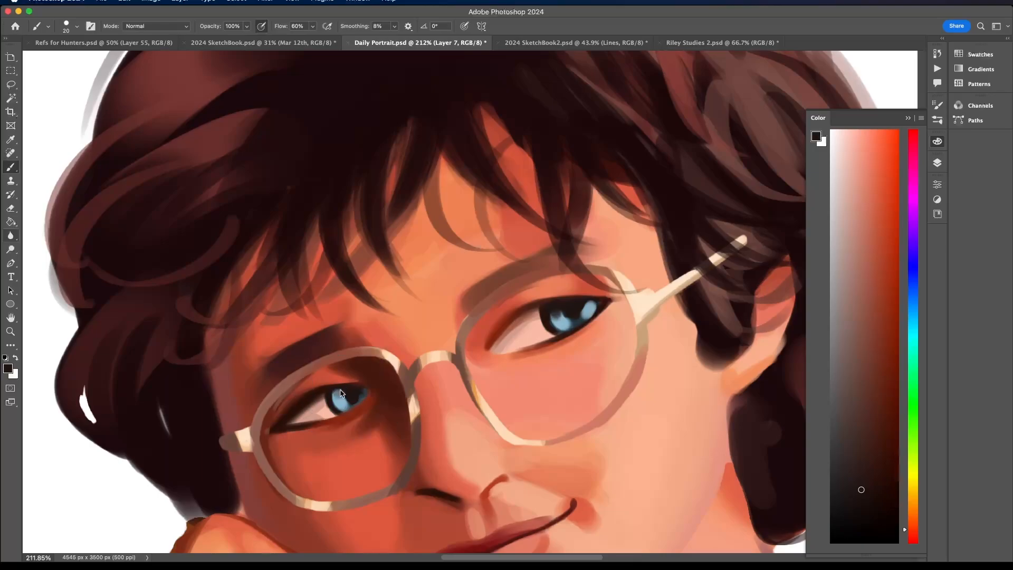
scroll(341, 391, down, 4)
scroll(645, 252, down, 5)
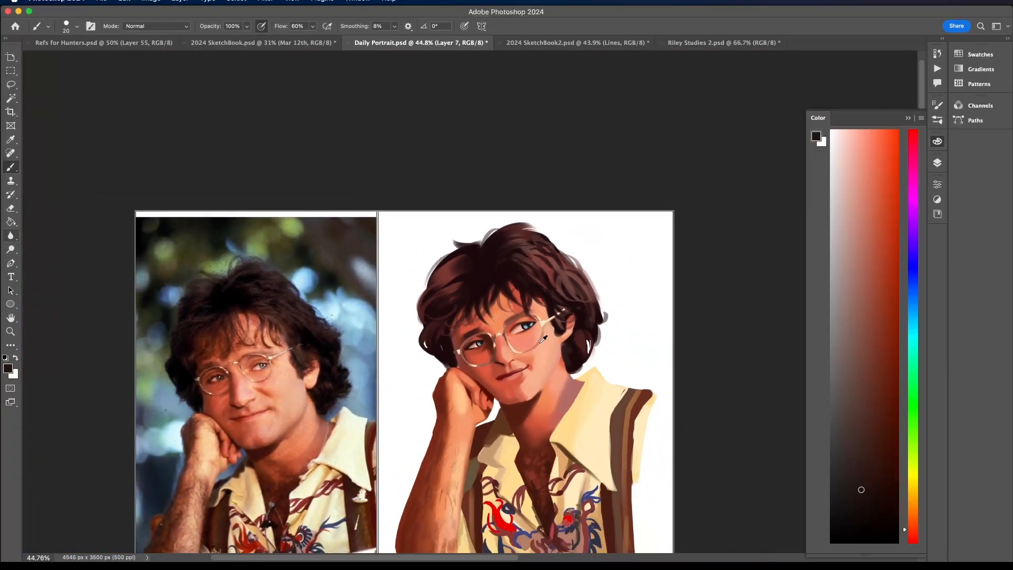
- Repaint the iris of the subject's left eye with sampled light blue and redefine its pupil with sampled near-black
scroll(546, 309, up, 4)
scroll(546, 309, up, 2)
alt+click(523, 322)
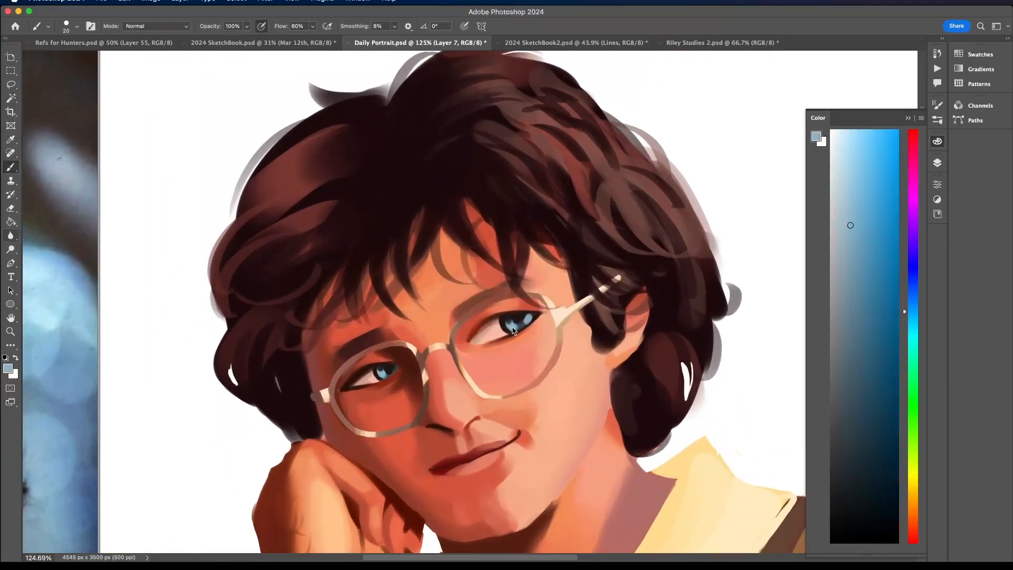
alt+click(521, 318)
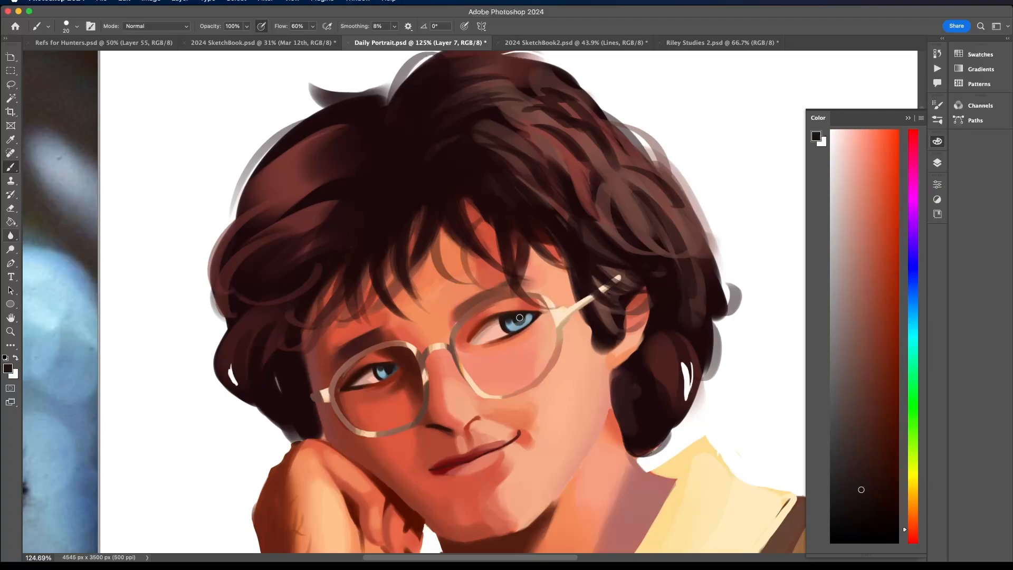
scroll(529, 297, down, 2)
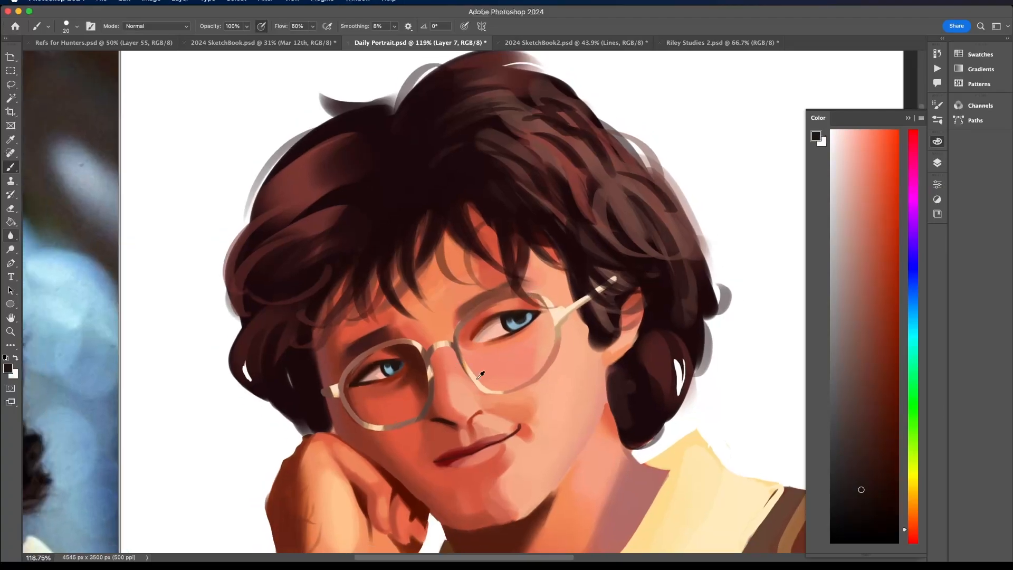
scroll(482, 373, down, 4)
scroll(490, 397, up, 5)
alt+click(531, 267)
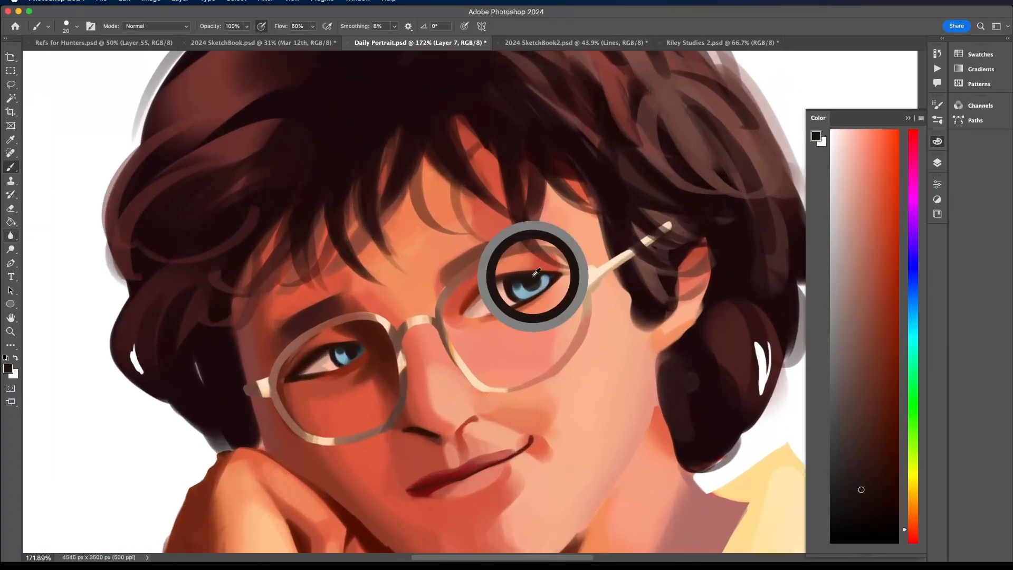
- Touch up the iris of the subject's right eye with sampled light blue and compare both eyes with the reference photo
alt+click(348, 350)
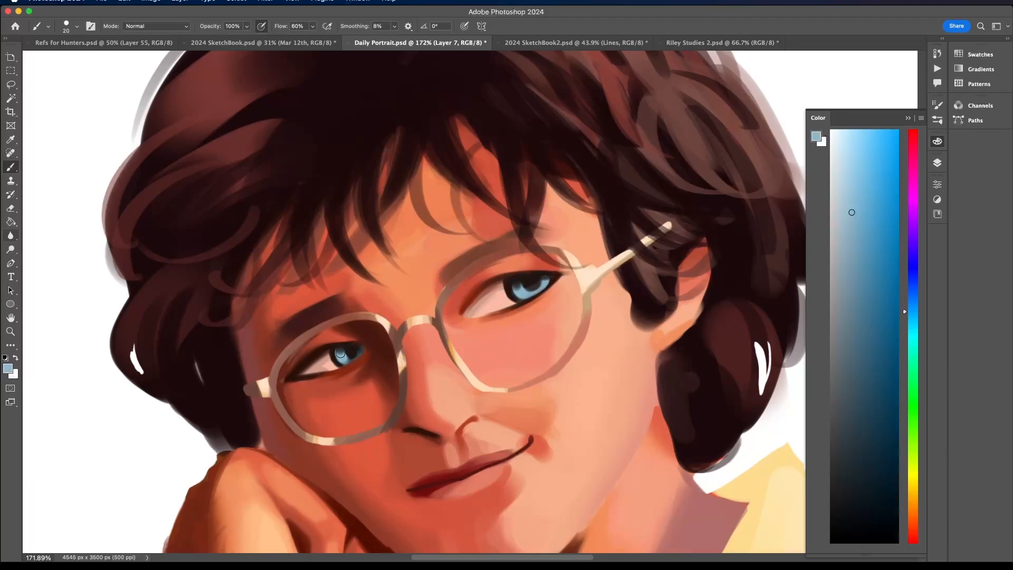
scroll(363, 312, down, 1)
scroll(363, 312, down, 5)
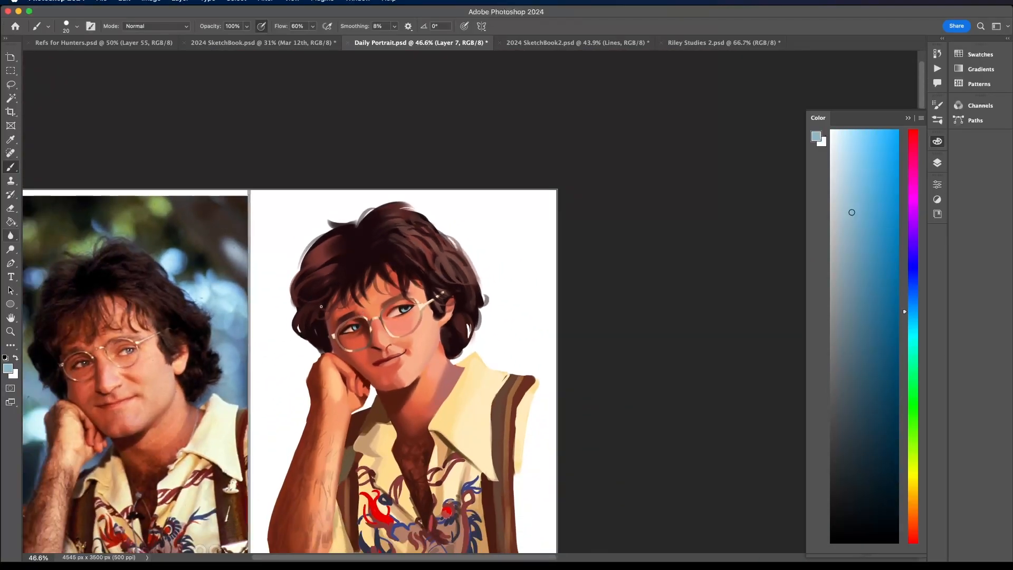
scroll(321, 306, left, 4)
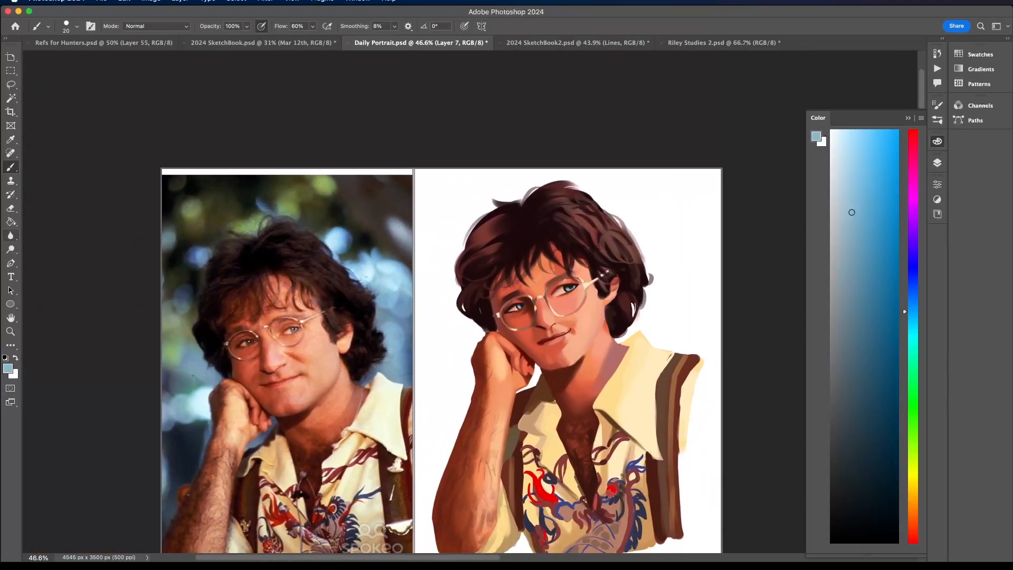
- Reduce the brush size to 11 px and paint fine light blue reflections inside the iris of the subject's left eye
scroll(579, 280, up, 8)
click(76, 26)
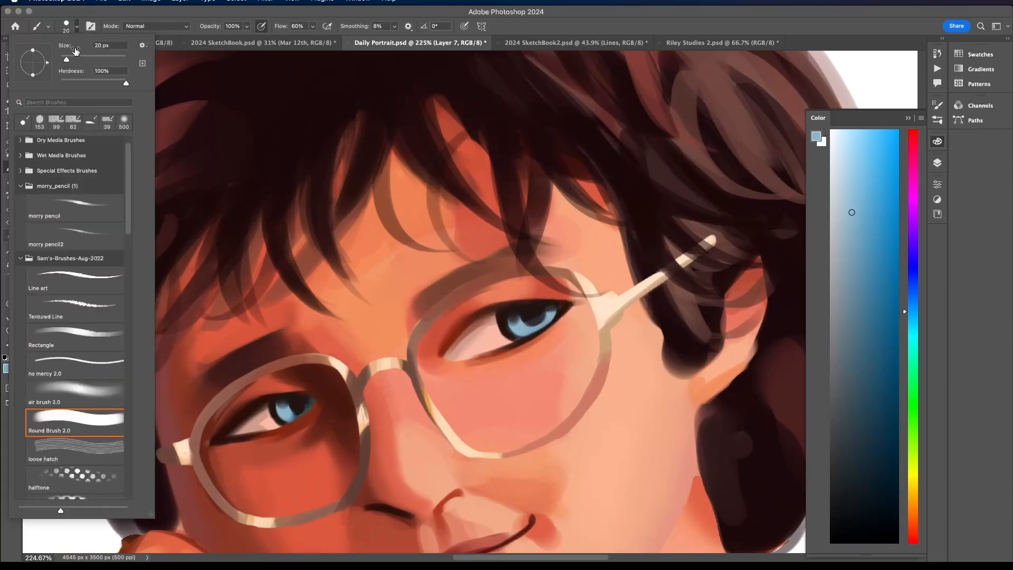
drag(68, 56, 63, 60)
click(536, 320)
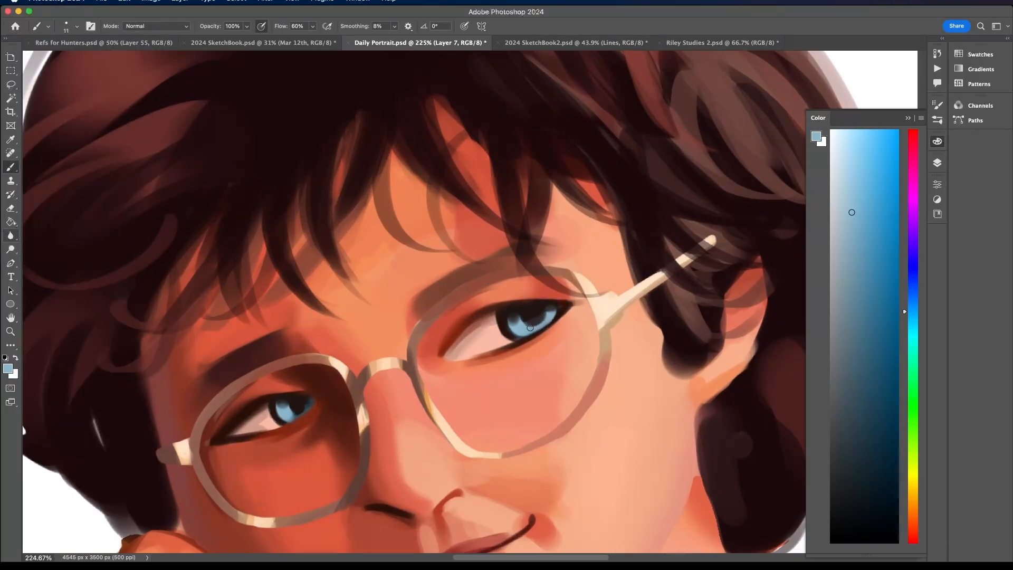
drag(543, 315, 535, 326)
- Sample near-black from the left eye and refine the dark pupil areas of both eyes with the 11 px brush
scroll(553, 300, down, 6)
scroll(607, 211, up, 5)
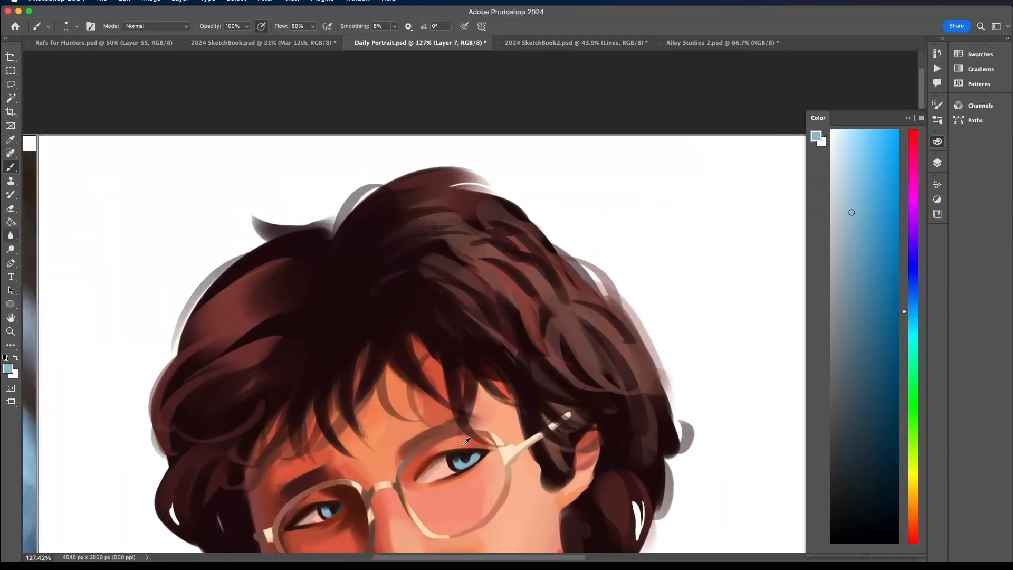
alt+click(478, 452)
scroll(477, 440, down, 3)
scroll(478, 440, left, 4)
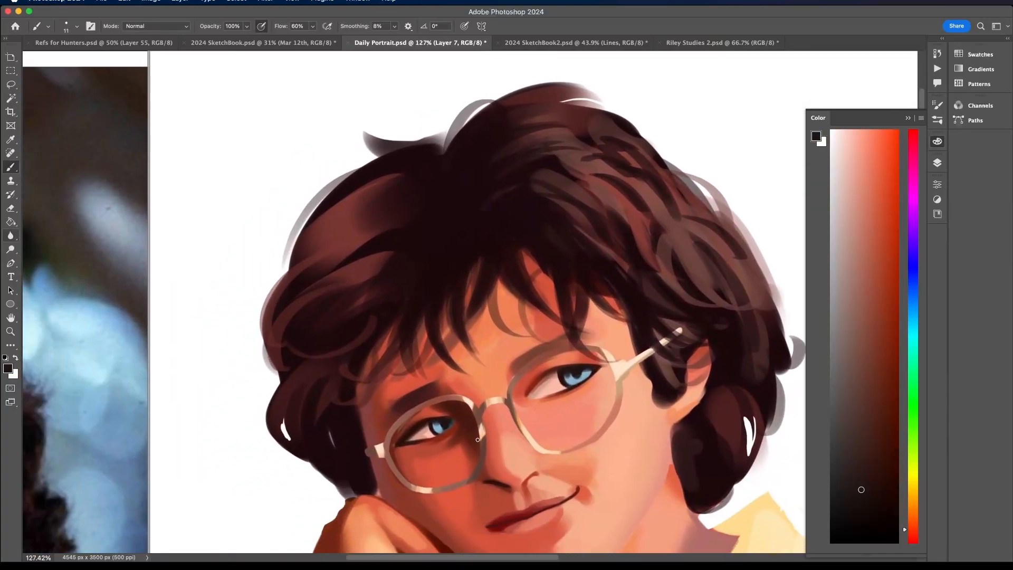
alt+click(576, 370)
alt+click(448, 421)
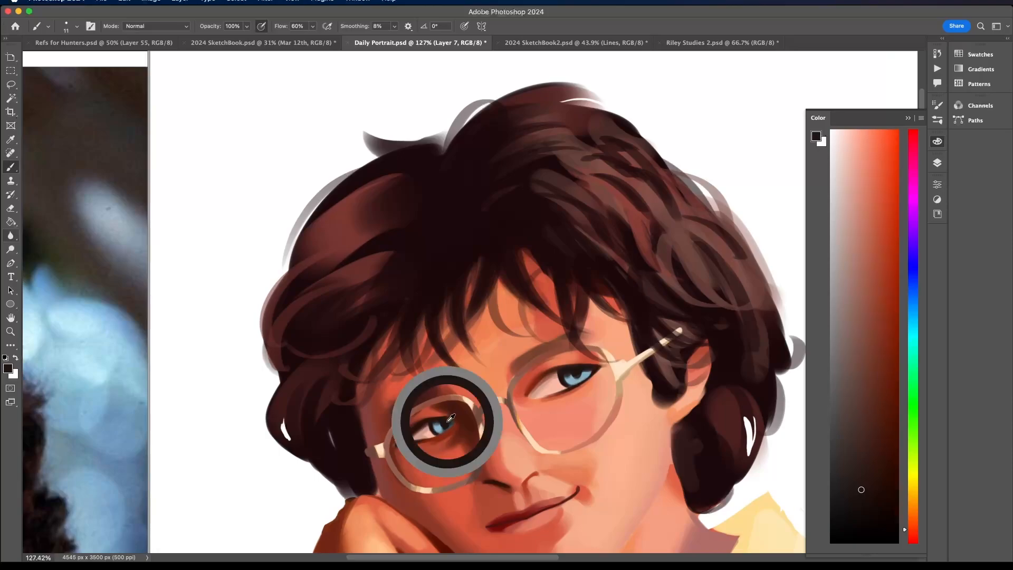
scroll(449, 417, down, 5)
scroll(443, 364, up, 6)
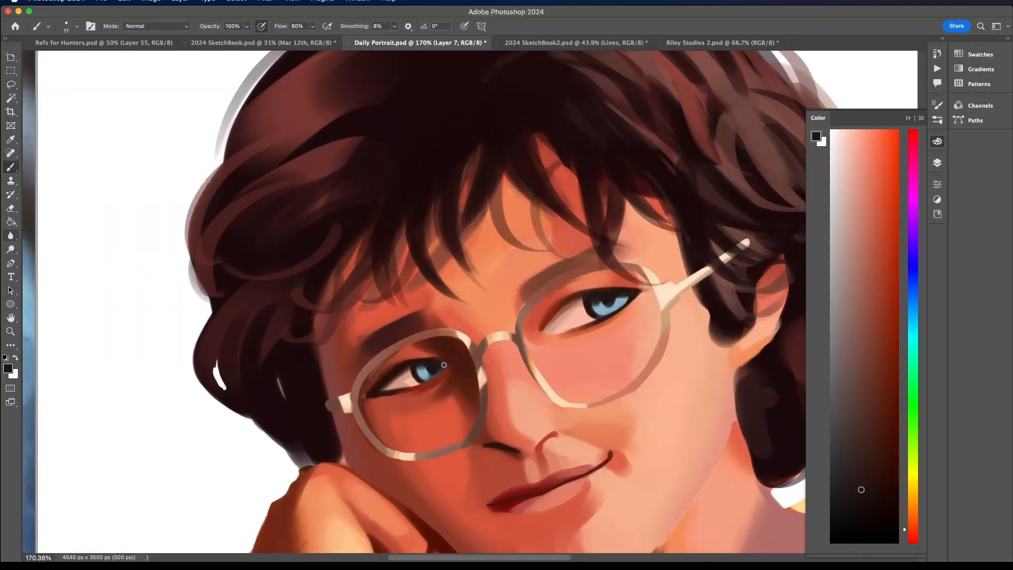
- Reduce the brush size to 4 px and sharpen the dark details around the iris of the subject's right eye
click(77, 26)
drag(67, 57, 61, 58)
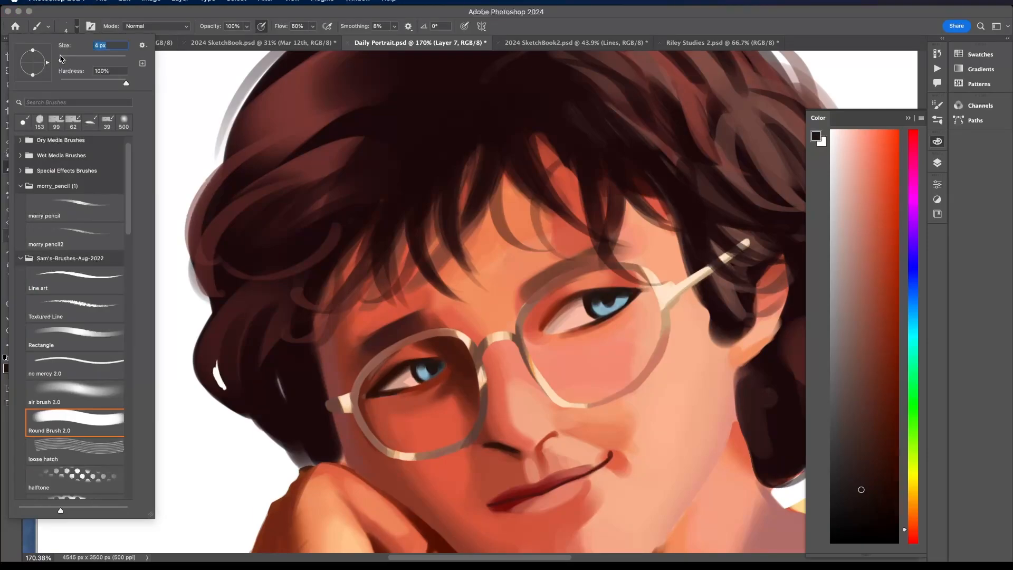
drag(438, 369, 429, 379)
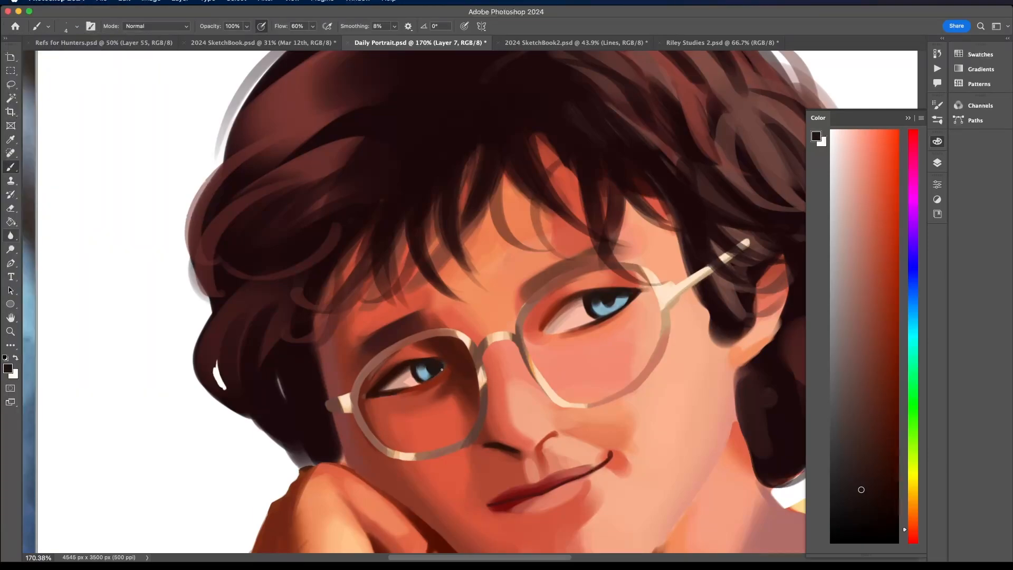
scroll(418, 385, down, 10)
scroll(485, 330, down, 1)
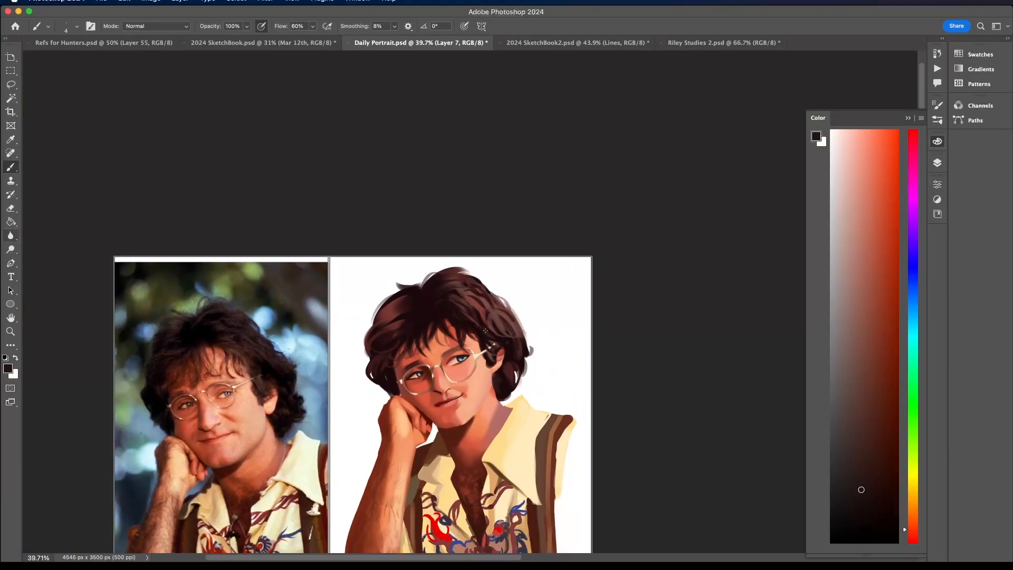
- Compare the repainted eyes with the reference photo, both close up and at full portrait size
scroll(460, 372, up, 10)
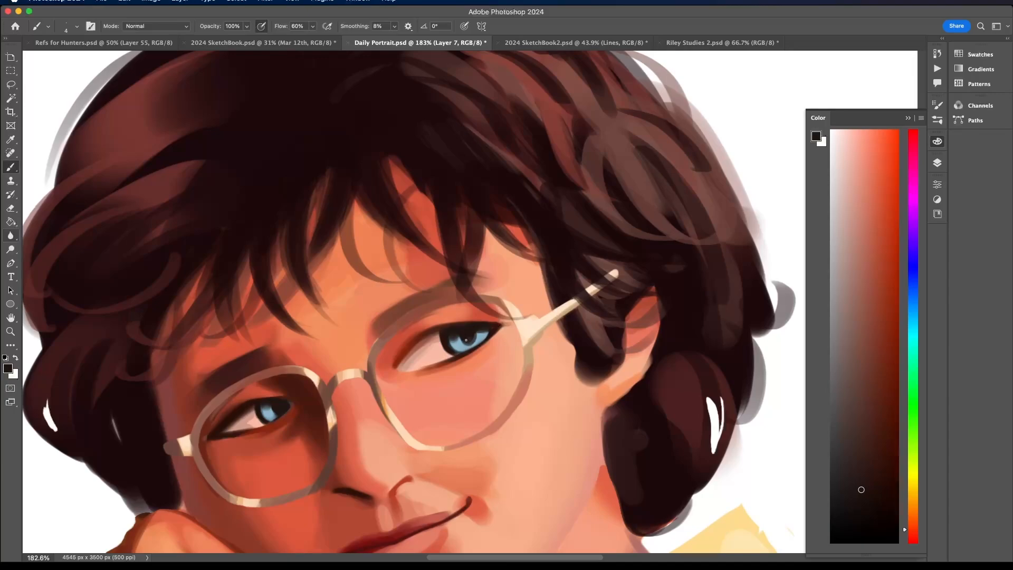
scroll(460, 323, down, 7)
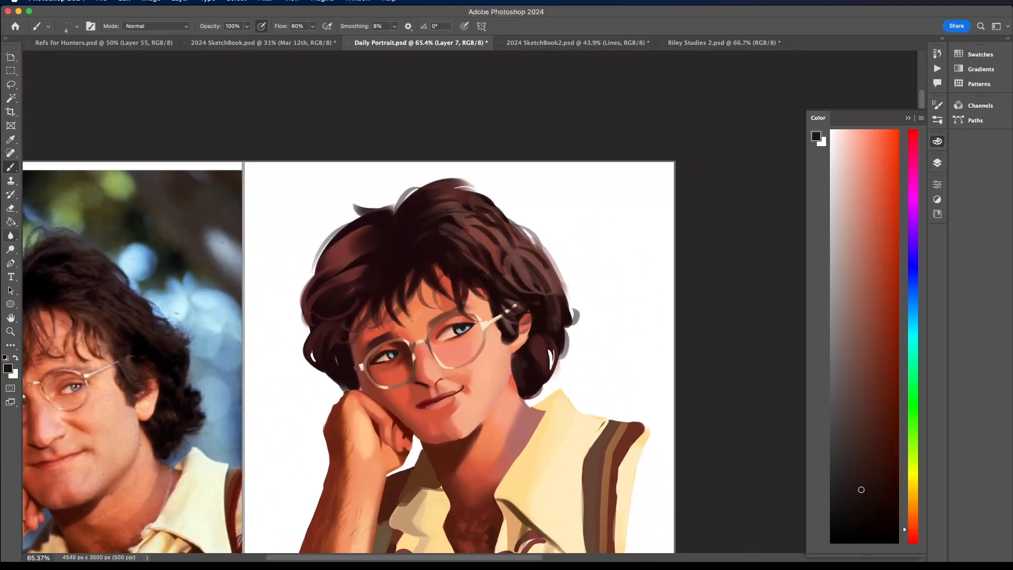
scroll(460, 322, left, 5)
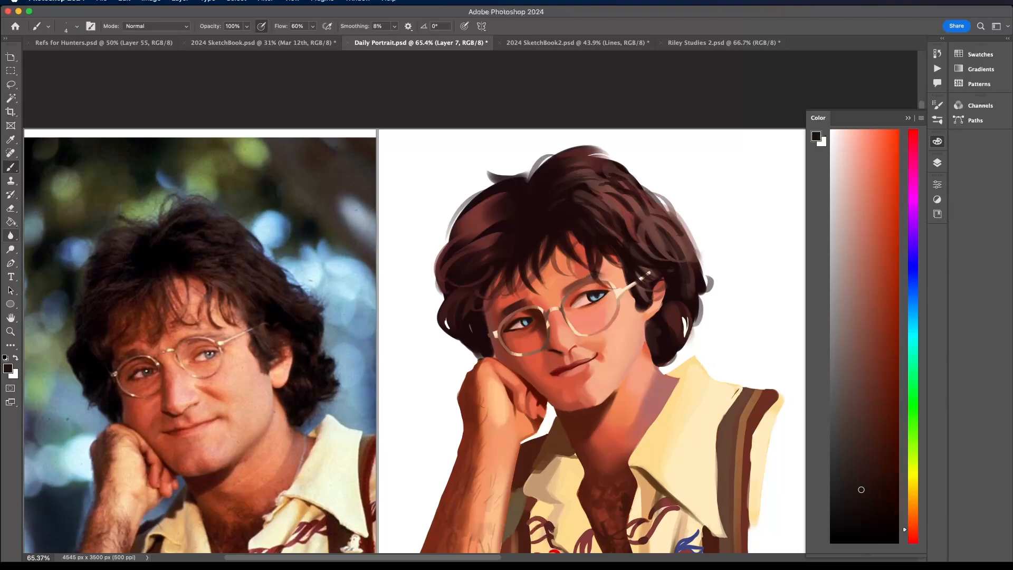
scroll(544, 298, up, 4)
scroll(544, 298, down, 8)
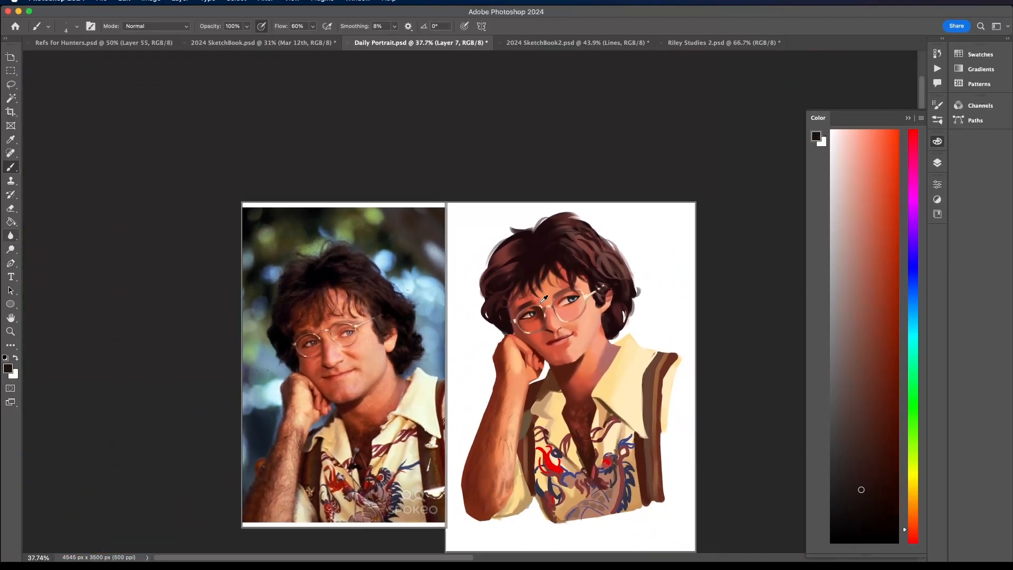
scroll(543, 298, down, 1)
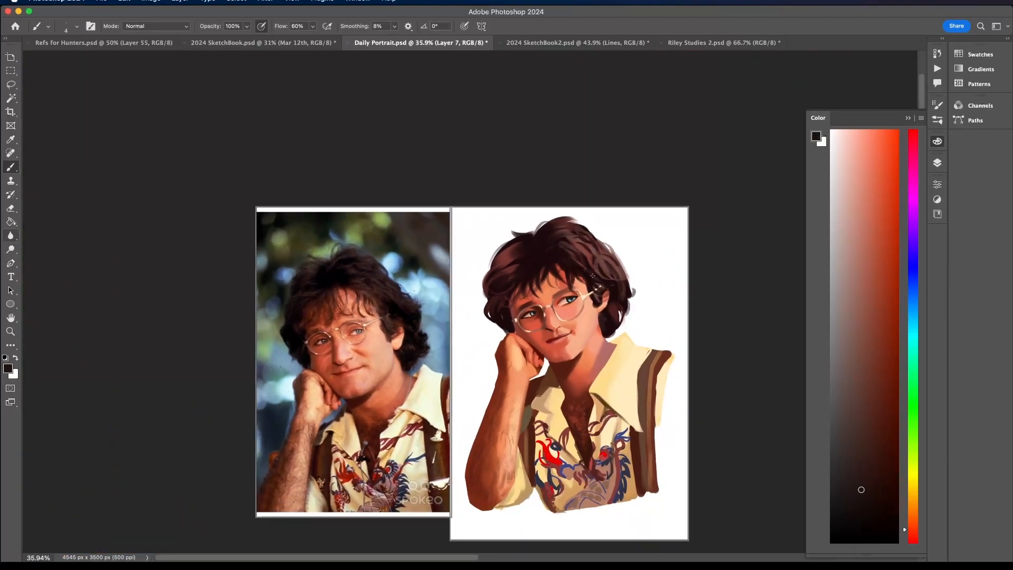
scroll(593, 276, up, 8)
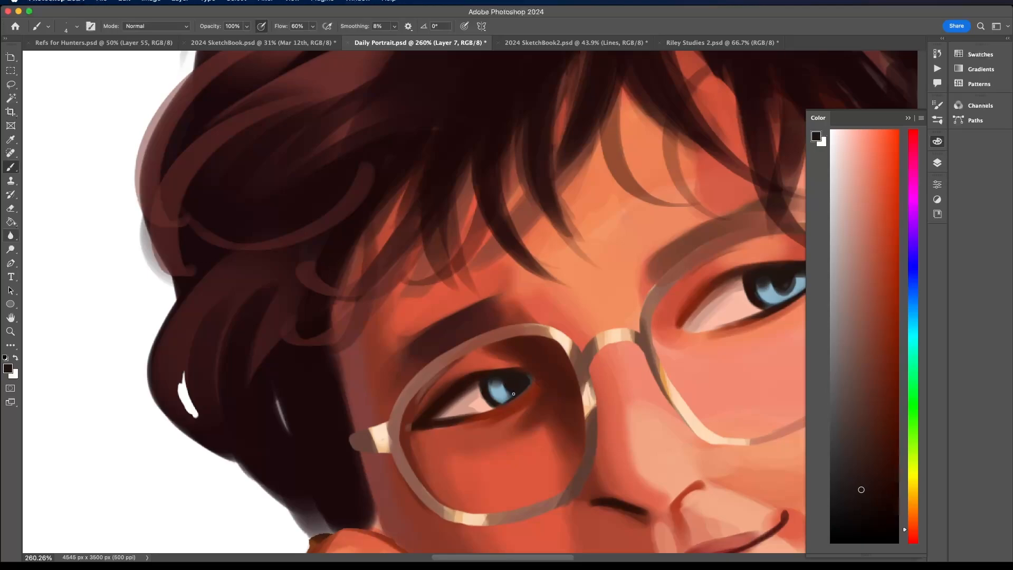
scroll(513, 374, down, 3)
- Lighten the sampled iris blue to a near-white tint and dot small catchlights onto both irises
alt+click(625, 335)
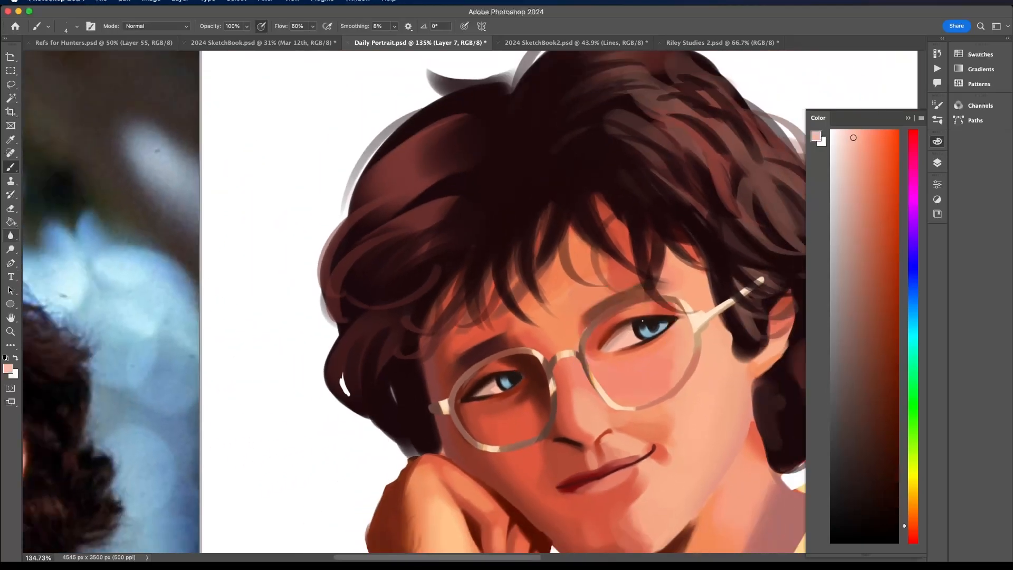
alt+click(654, 329)
click(847, 139)
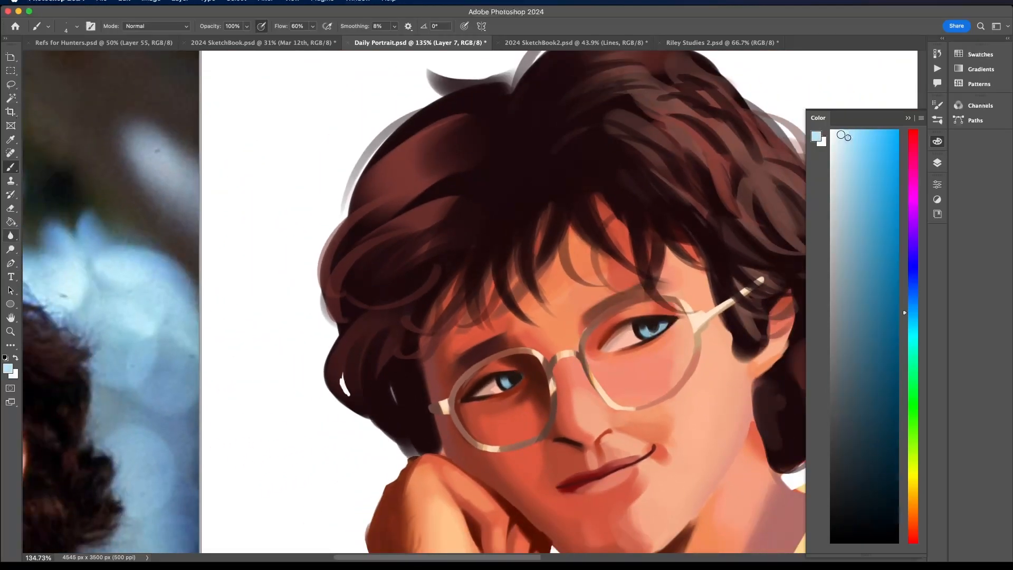
click(844, 134)
click(841, 131)
scroll(672, 330, up, 3)
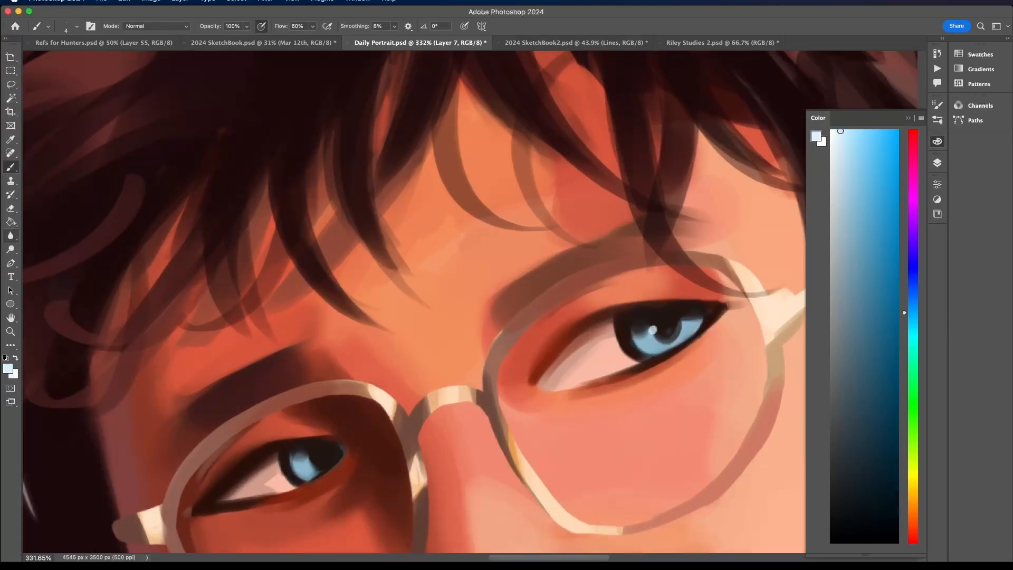
click(652, 328)
- Refine the skin shading and glasses rim around the outer corner of the subject's right eye with sampled reddish browns
alt+click(200, 481)
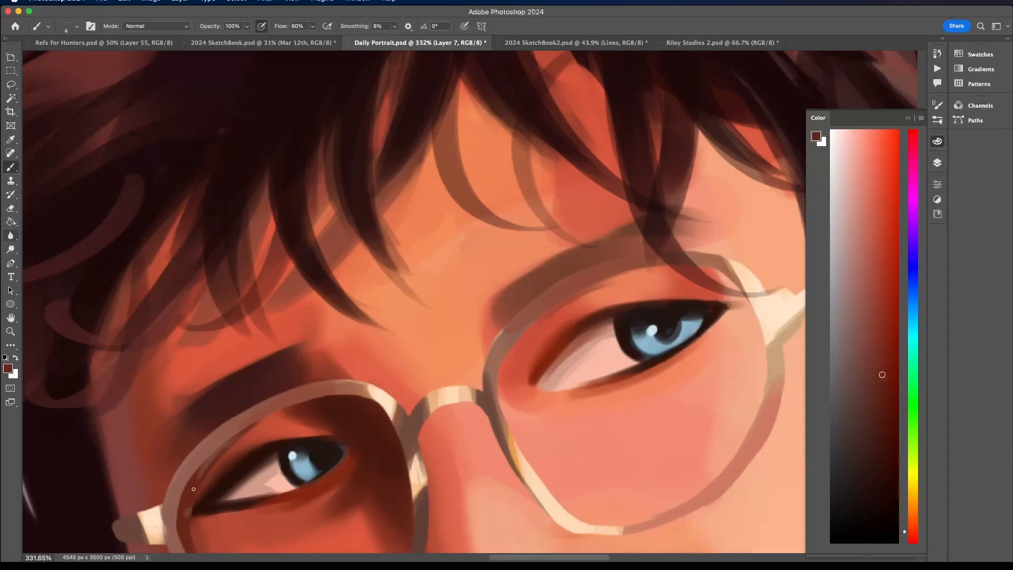
alt+click(219, 459)
scroll(219, 459, down, 5)
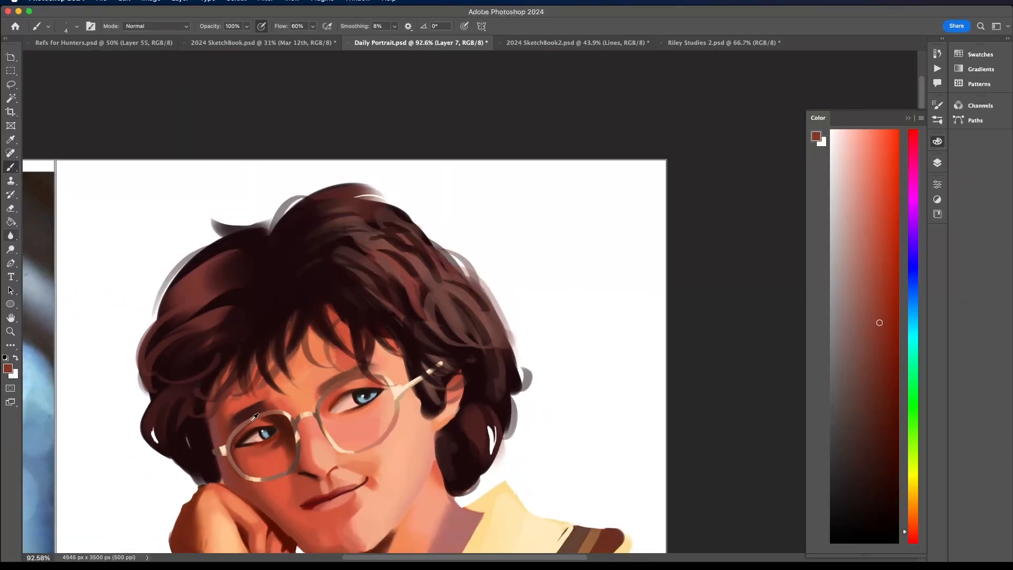
scroll(224, 459, up, 4)
alt+click(226, 462)
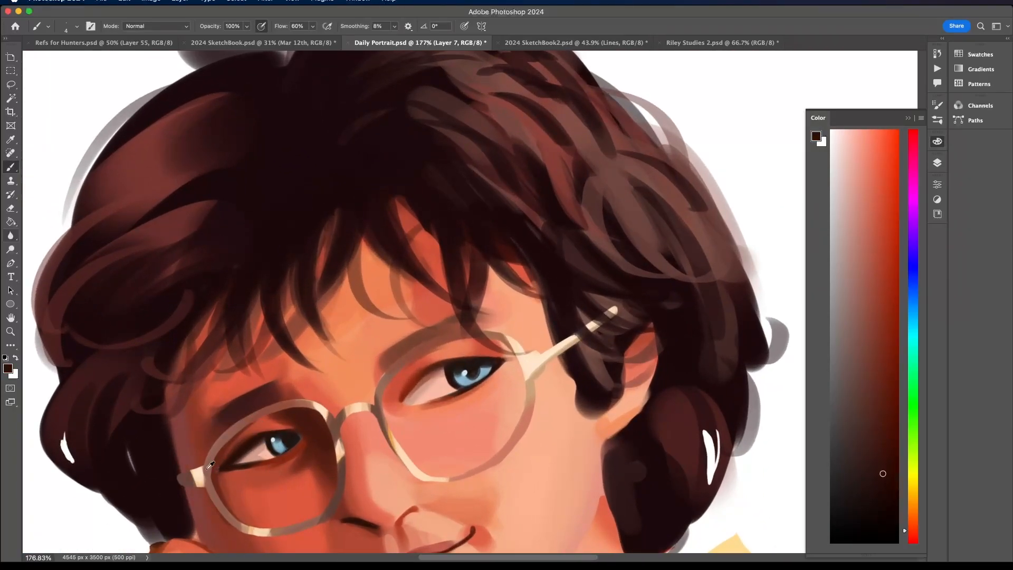
alt+click(205, 469)
scroll(217, 503, down, 4)
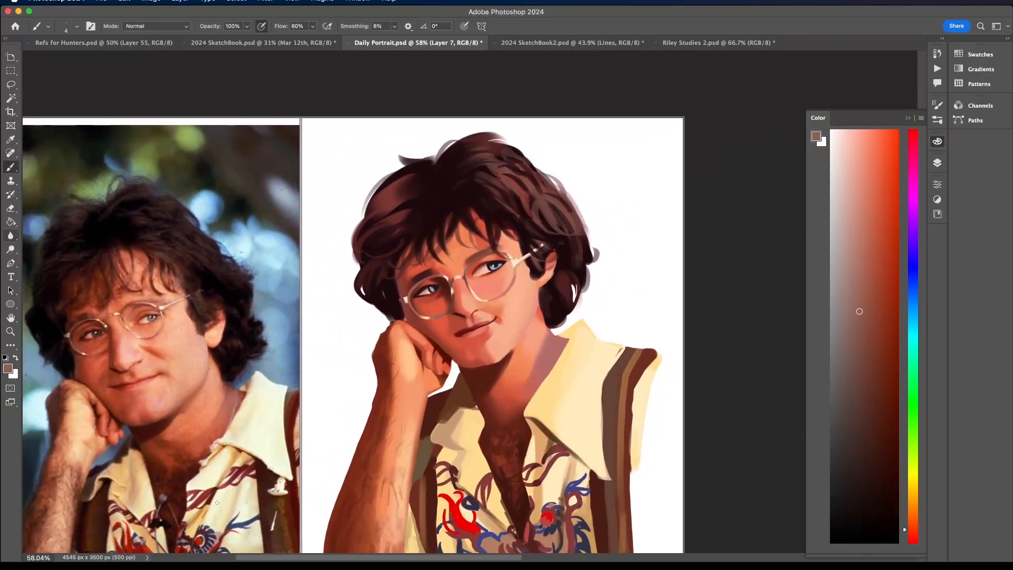
- Cover the catchlight in the subject's right eye with sampled dark grey and blend it using muted grey-blue
scroll(493, 270, up, 5)
alt+click(508, 254)
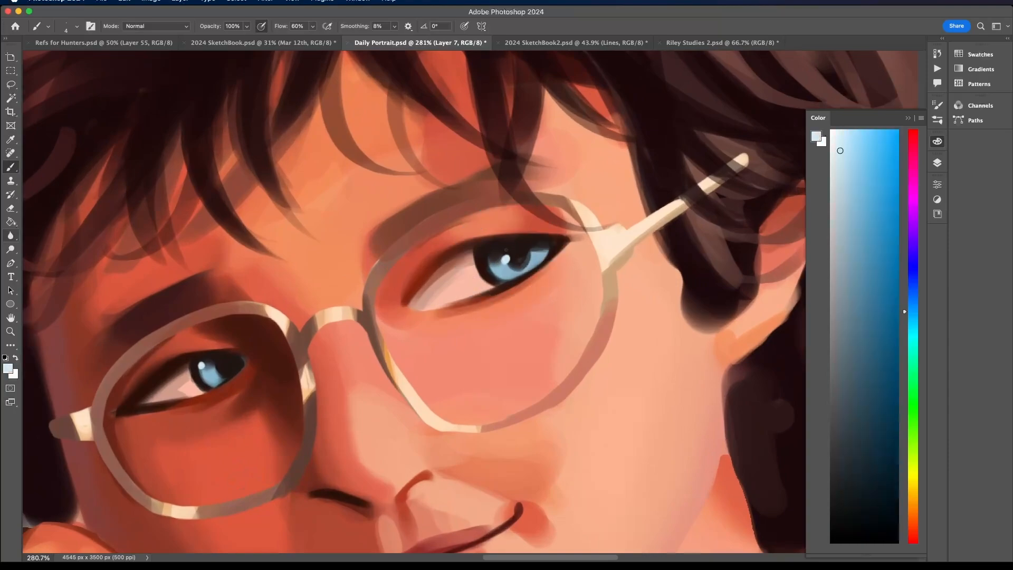
alt+click(210, 358)
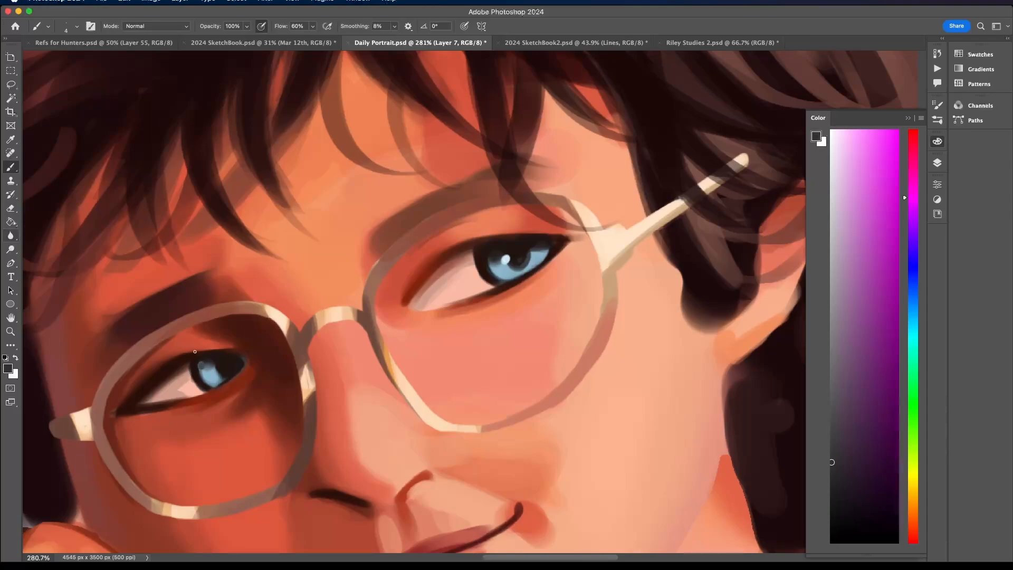
scroll(195, 352, left, 5)
alt+click(391, 364)
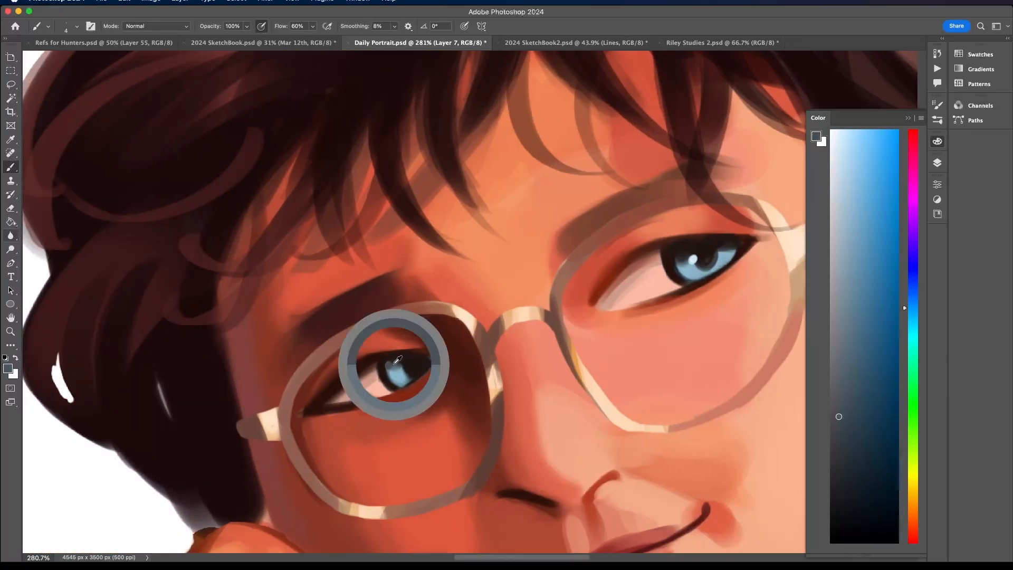
alt+click(388, 366)
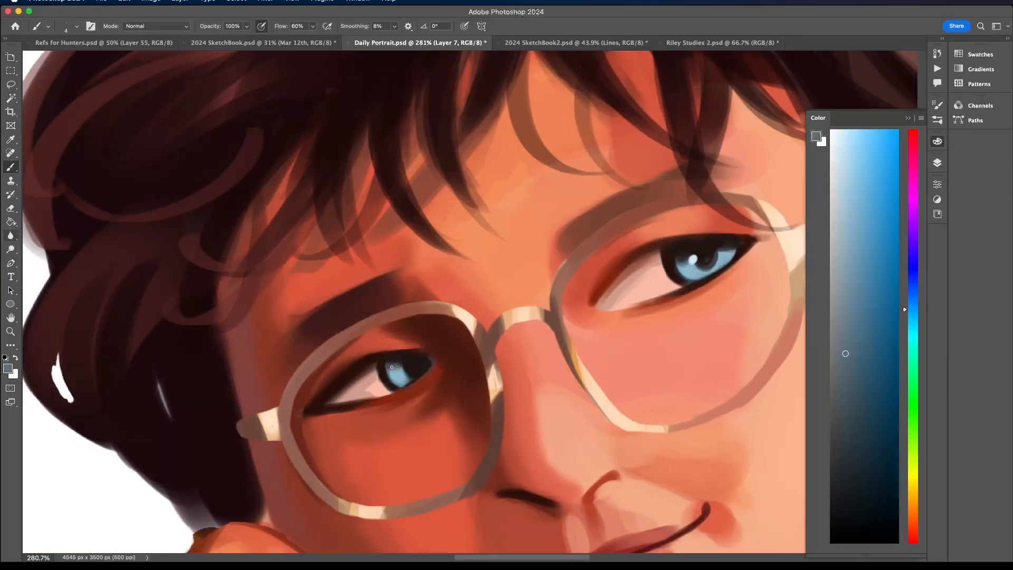
scroll(416, 351, down, 5)
- Shift the sampled catchlight colour to almost pure white and repaint the catchlights in both eyes
scroll(604, 285, up, 3)
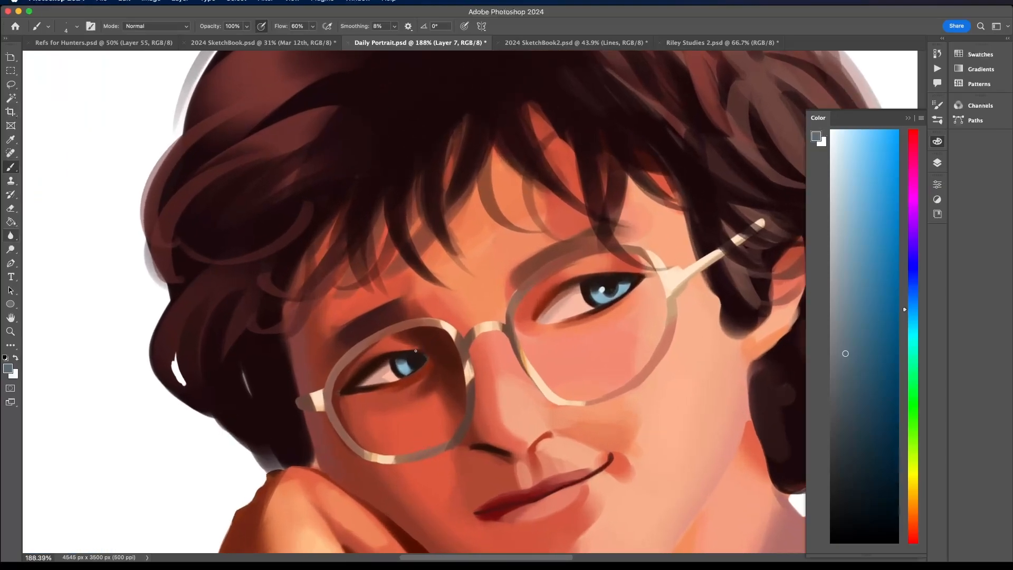
alt+click(602, 288)
drag(843, 149, 835, 128)
scroll(602, 291, down, 5)
scroll(387, 366, up, 6)
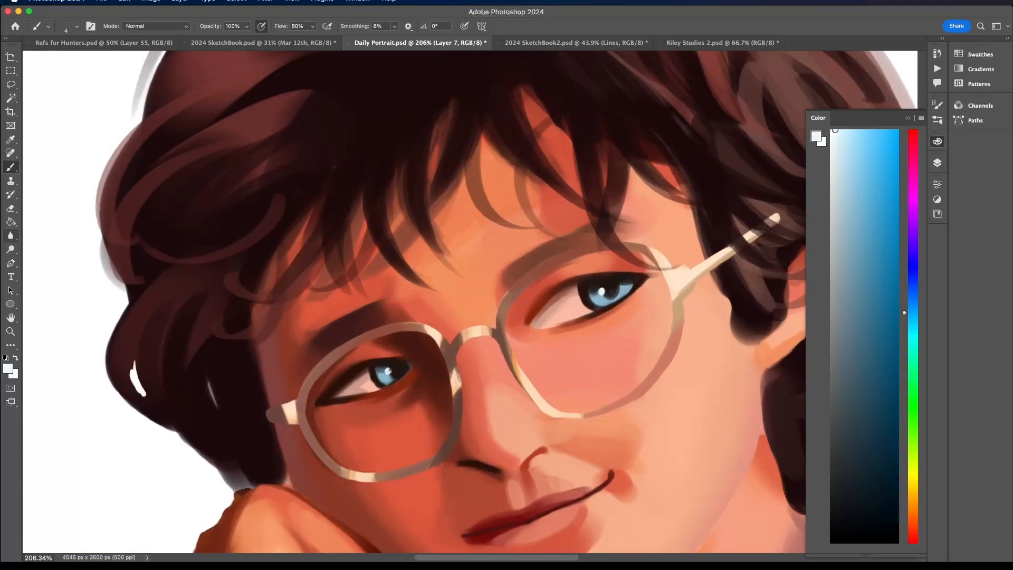
- Sample the cheek's skin colour, lighten it to a pale peach and set the brush size to 15 px
scroll(389, 374, down, 8)
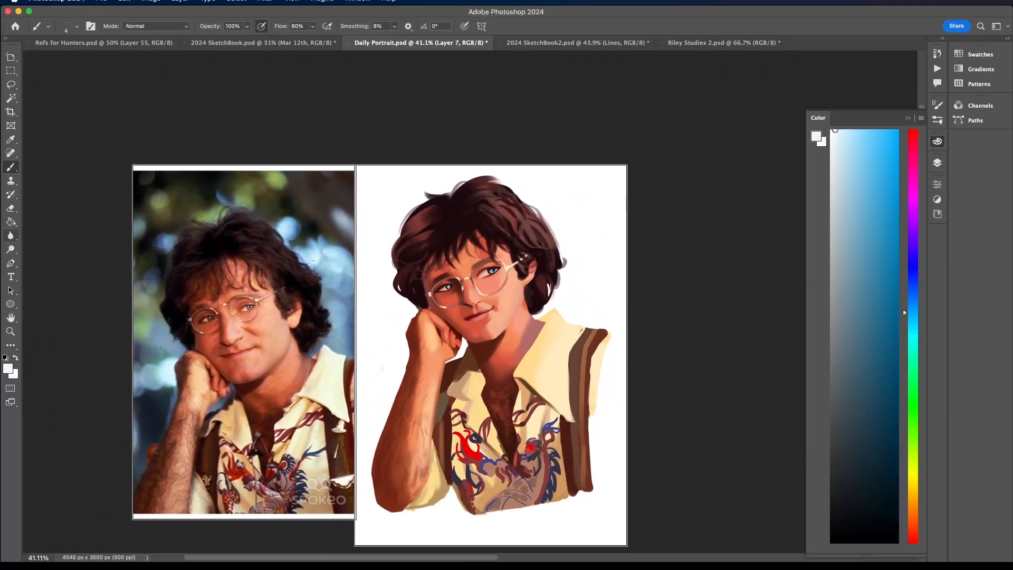
scroll(496, 257, up, 2)
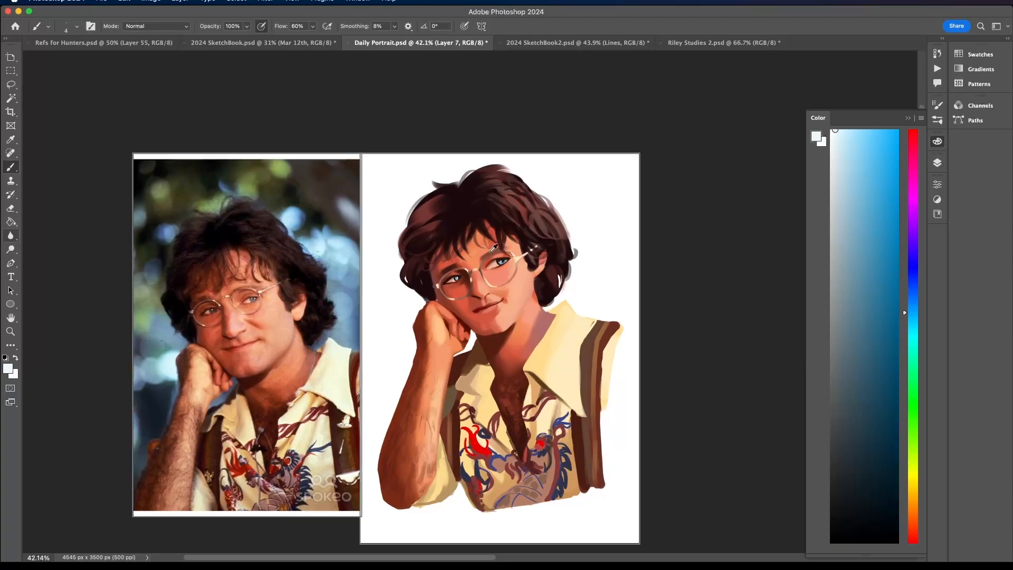
alt+click(516, 297)
click(851, 132)
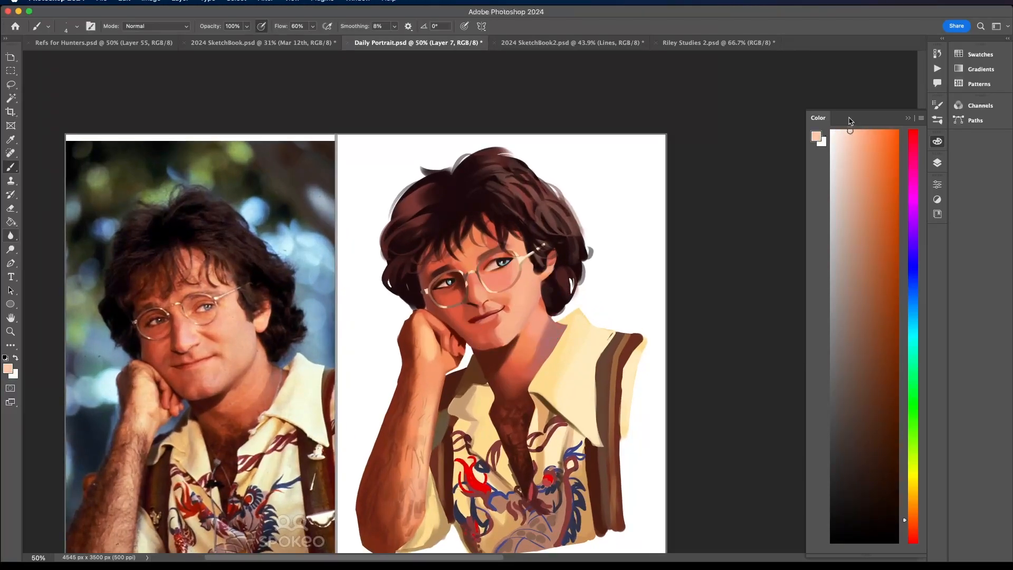
click(77, 26)
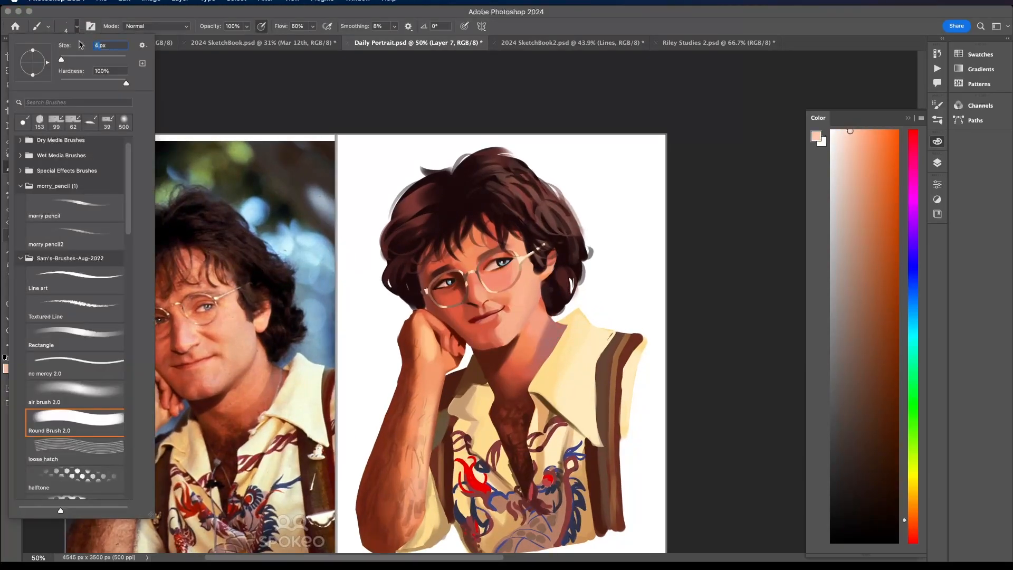
text(10)
key(Return)
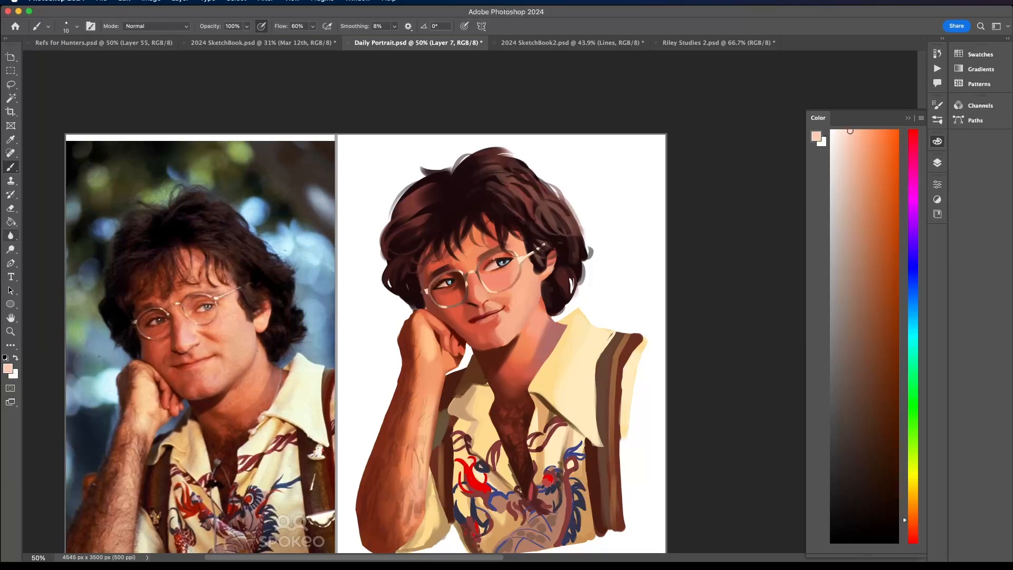
click(77, 27)
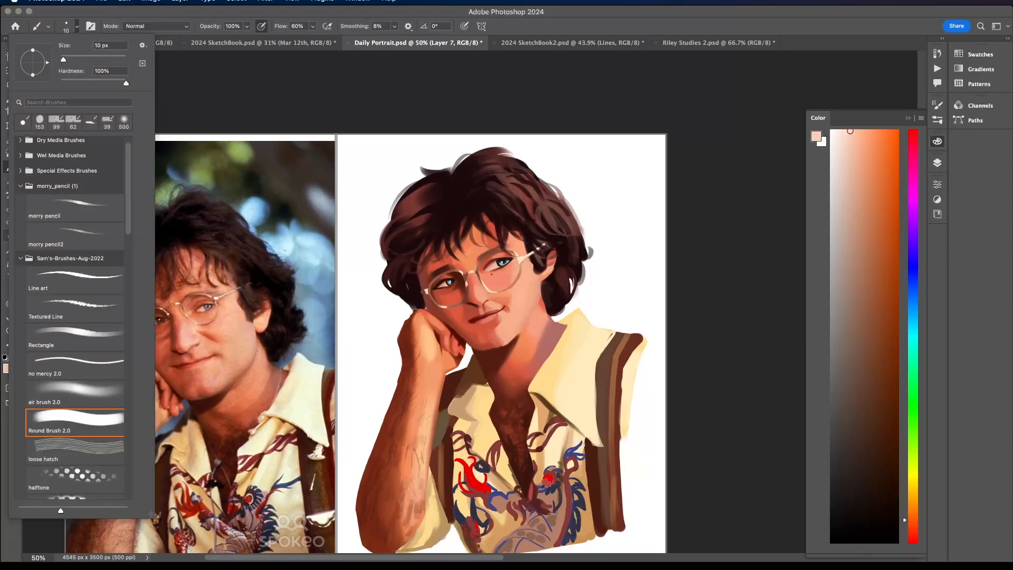
drag(101, 47, 83, 40)
text(15)
key(Return)
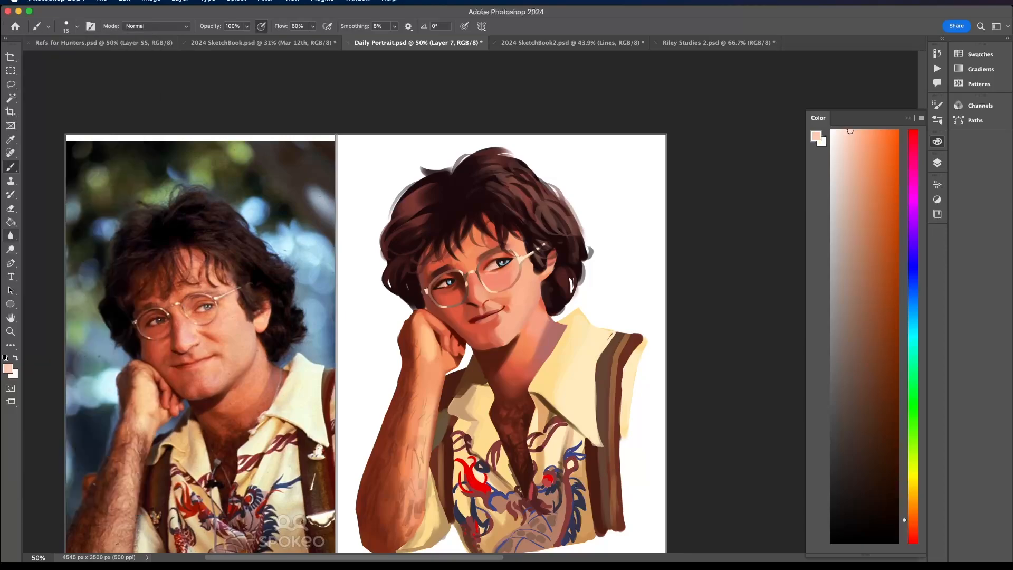
- Paint pale peach highlights on the tip and bridge of the nose
scroll(455, 324, up, 8)
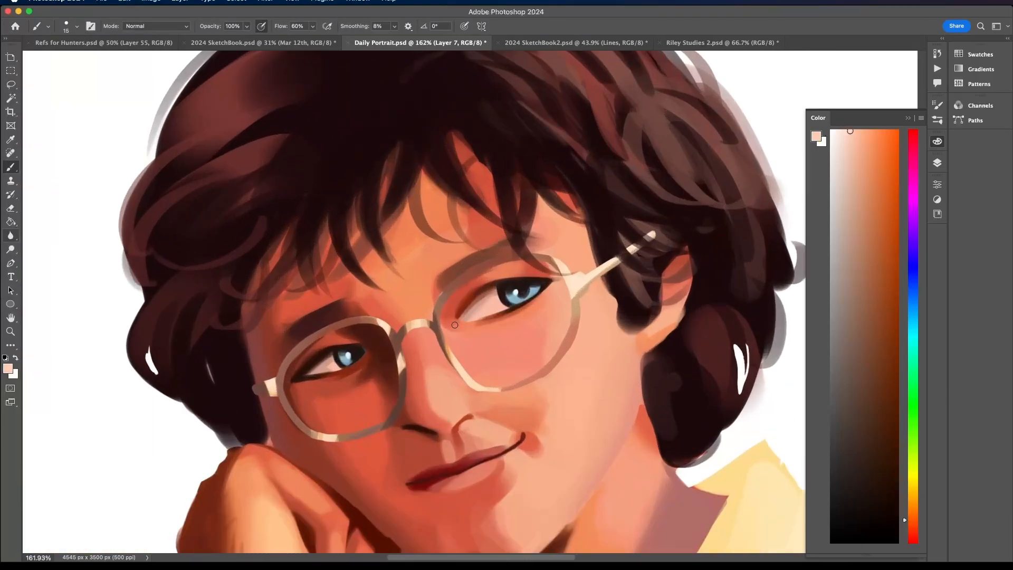
drag(455, 325, 503, 323)
scroll(503, 323, down, 5)
scroll(504, 300, up, 1)
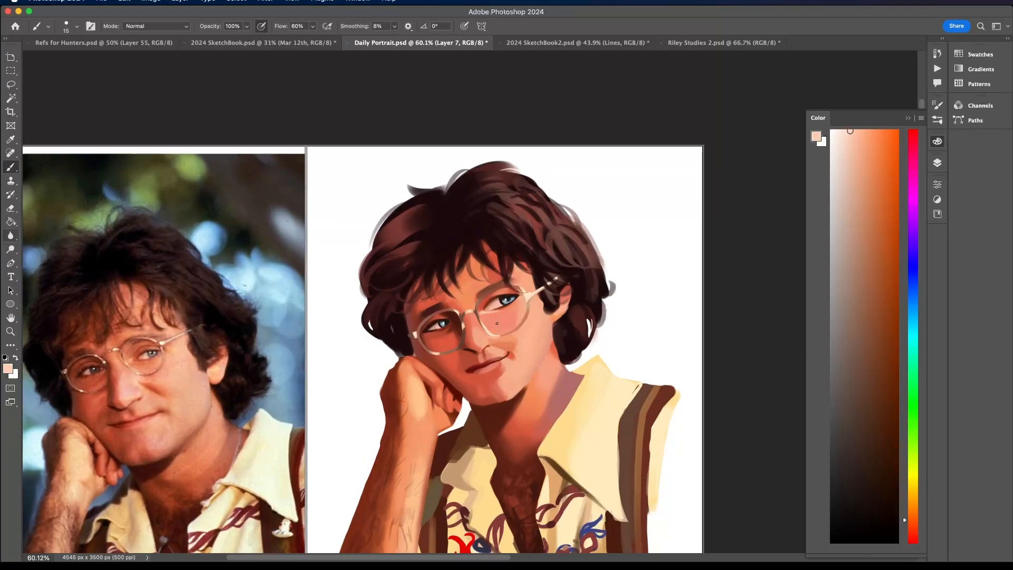
scroll(486, 323, up, 4)
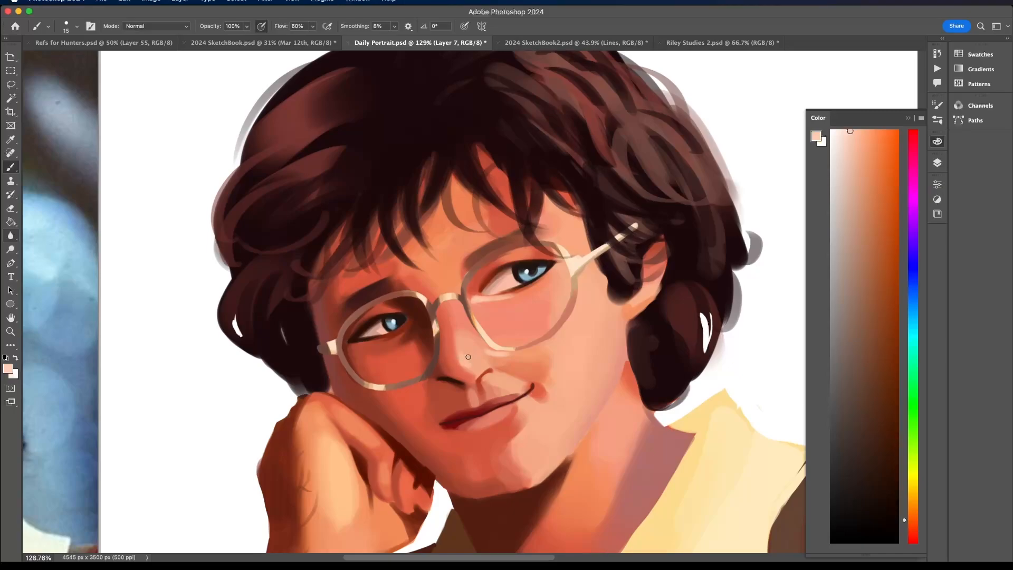
scroll(470, 352, down, 1)
scroll(474, 349, down, 3)
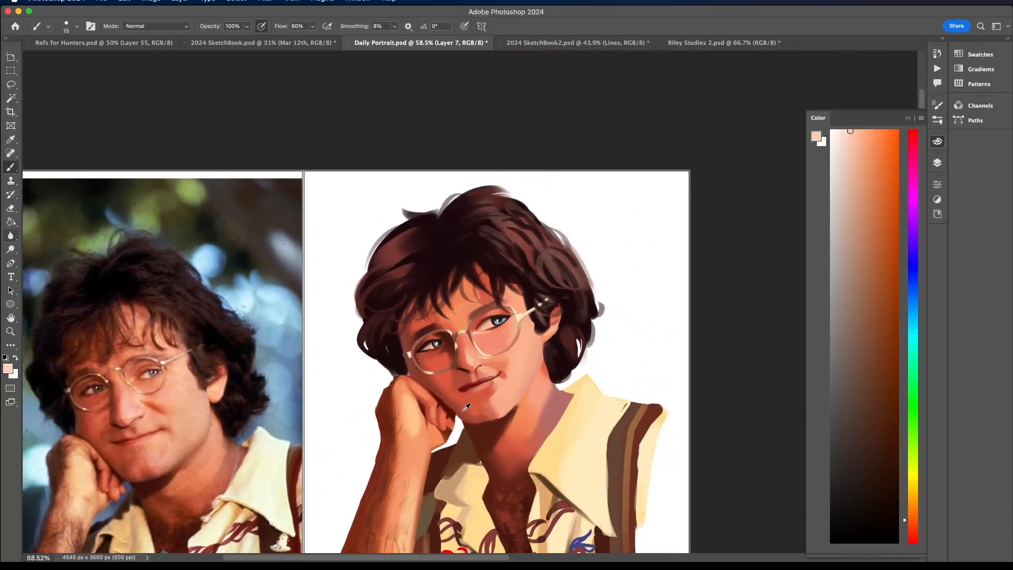
- Add pale peach highlights to the lower lip and the visible ear
scroll(491, 364, up, 2)
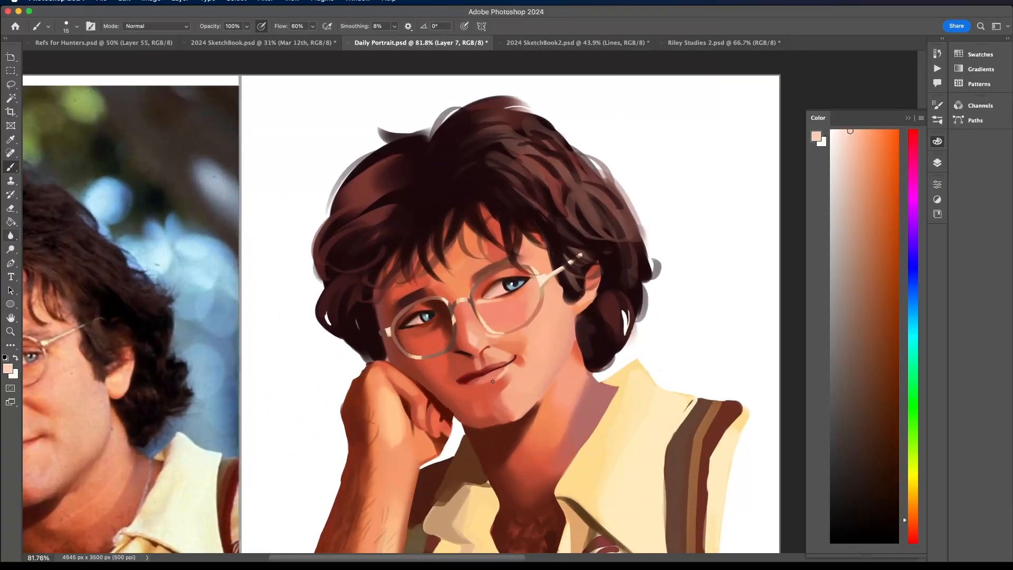
scroll(494, 379, down, 4)
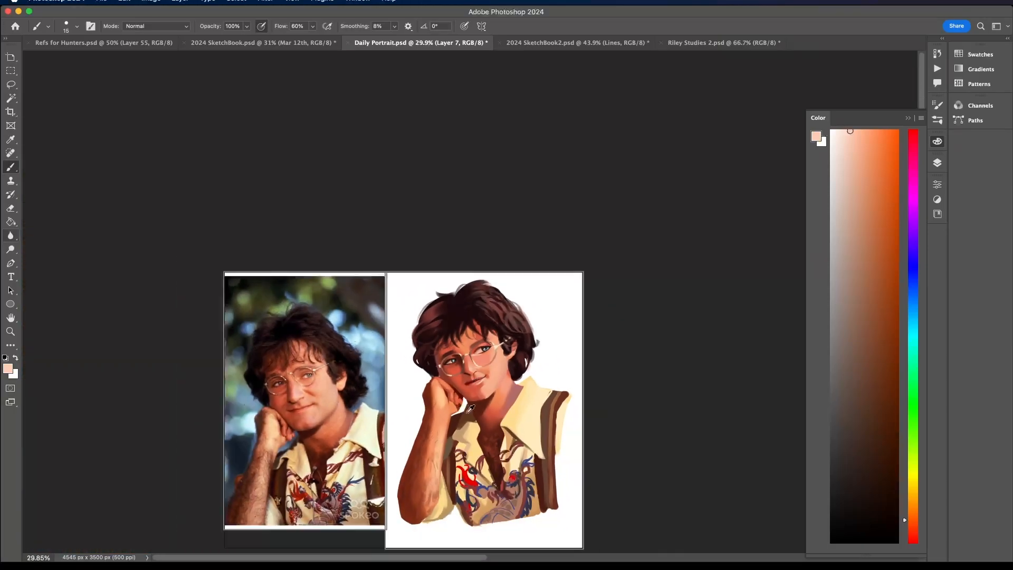
scroll(492, 385, up, 2)
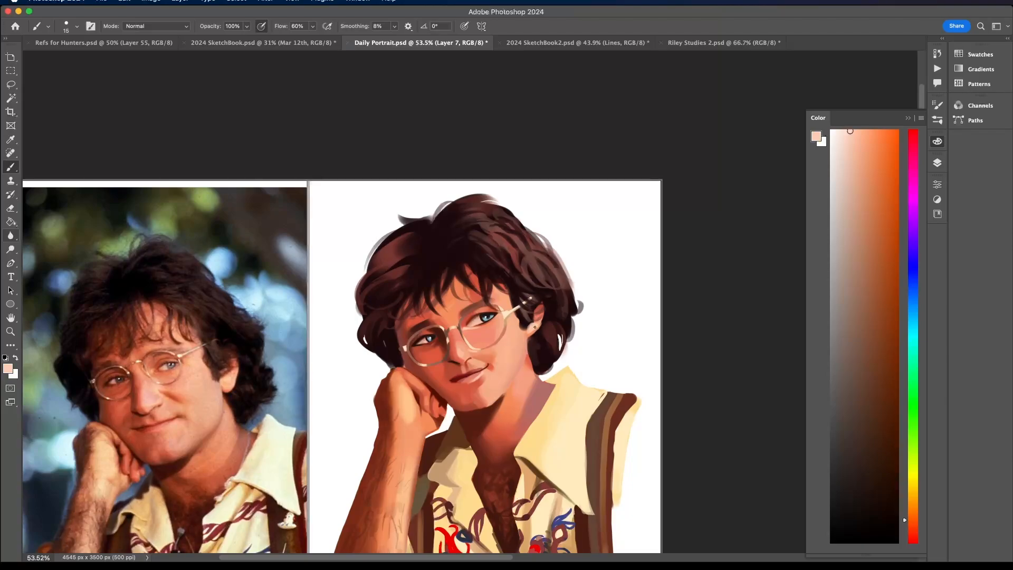
alt+click(538, 316)
alt+click(535, 323)
- Set the brush size to 39 px and brighten the back of the hand with a lighter, more orange peach
click(69, 26)
click(72, 58)
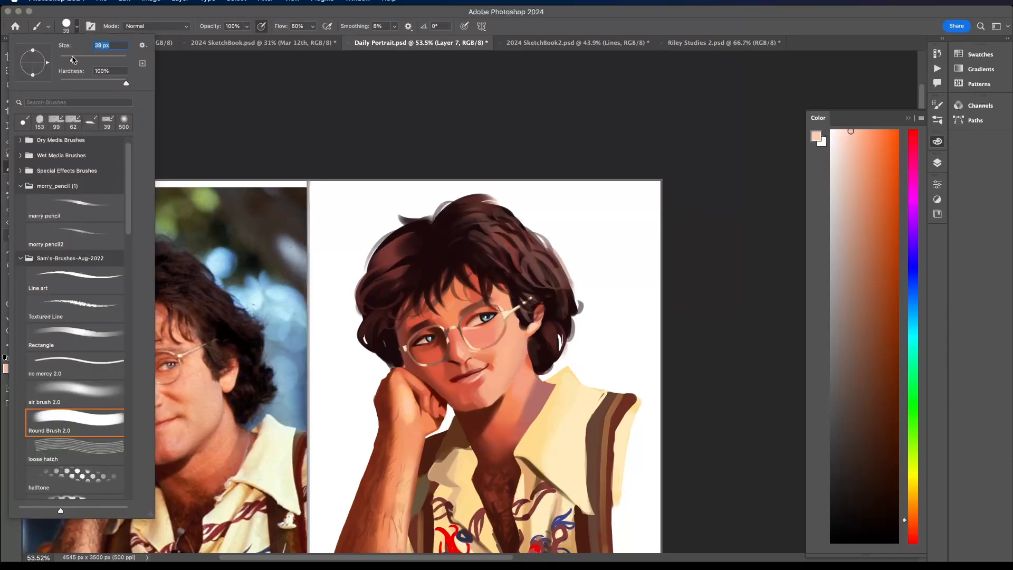
click(407, 399)
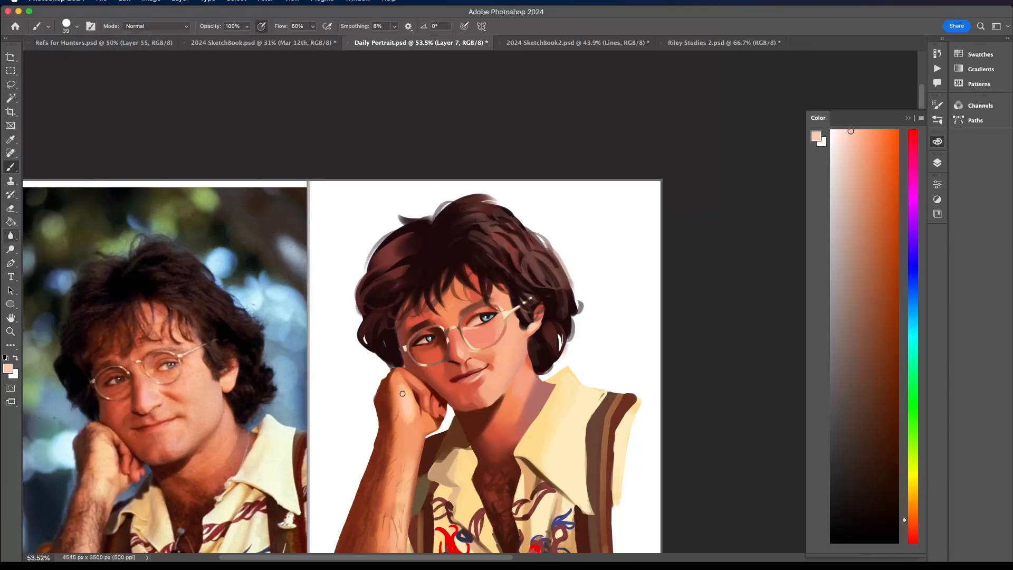
scroll(403, 393, down, 3)
drag(852, 129, 845, 130)
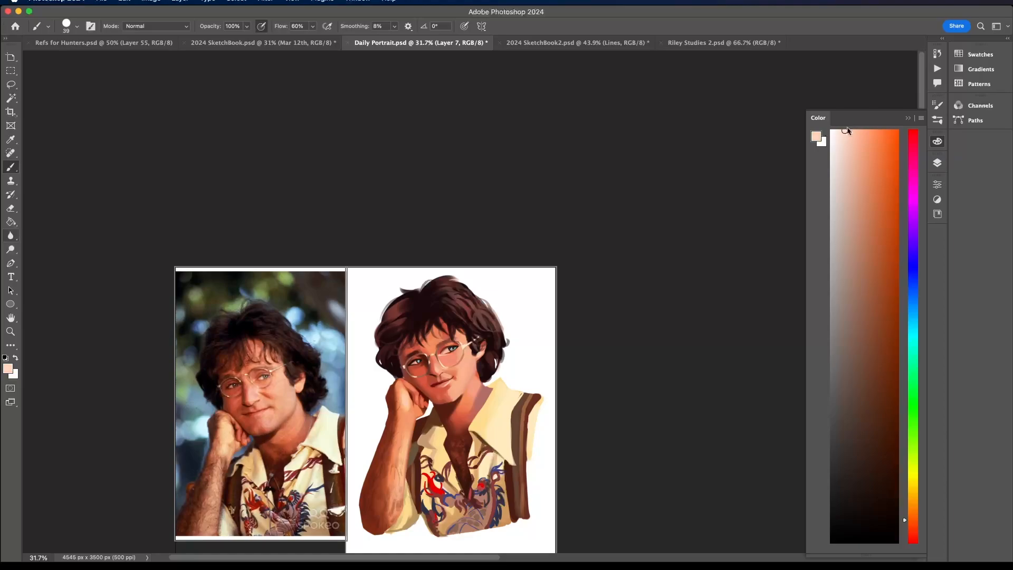
click(913, 511)
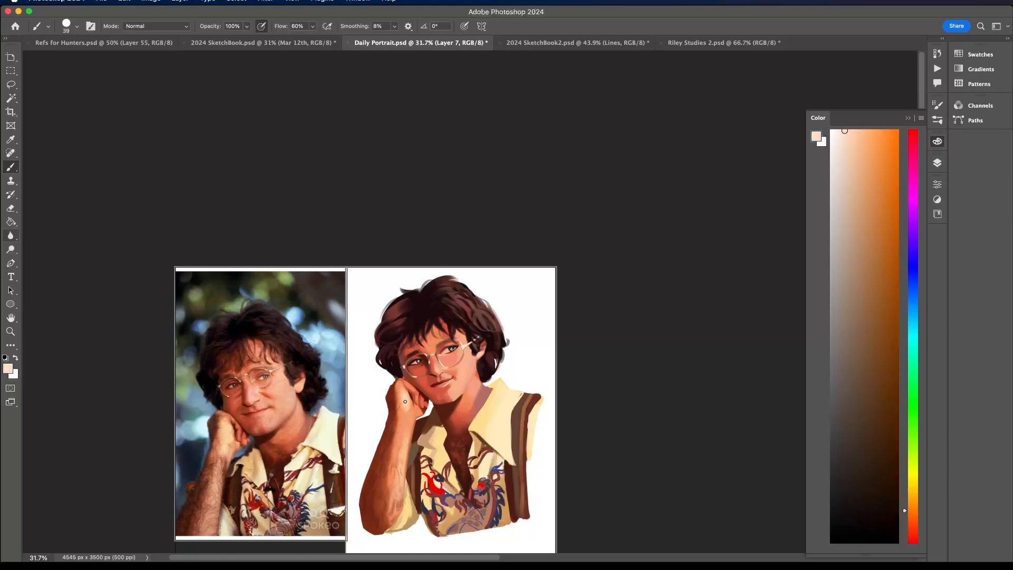
scroll(399, 391, up, 2)
scroll(408, 398, down, 4)
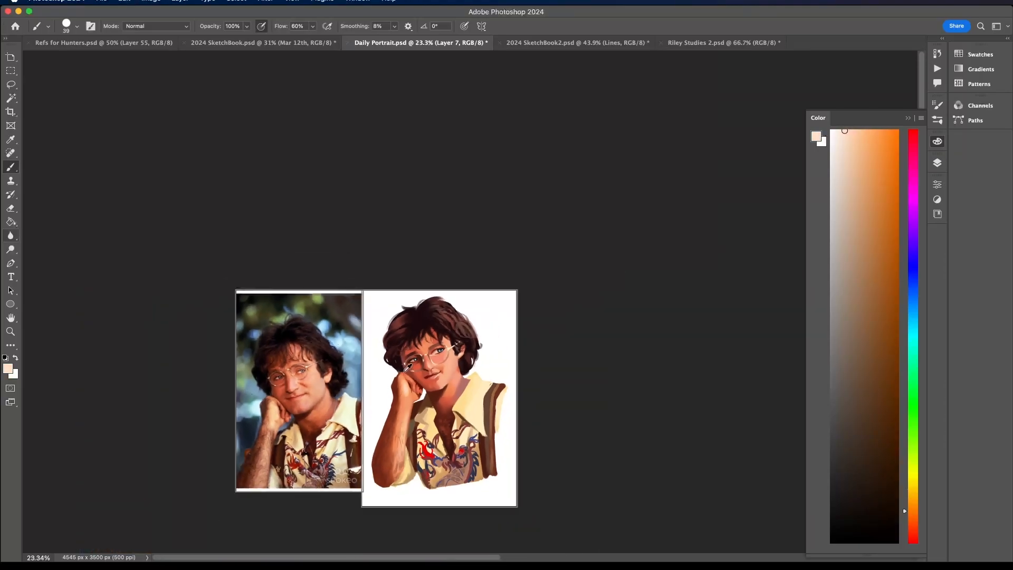
scroll(407, 368, up, 5)
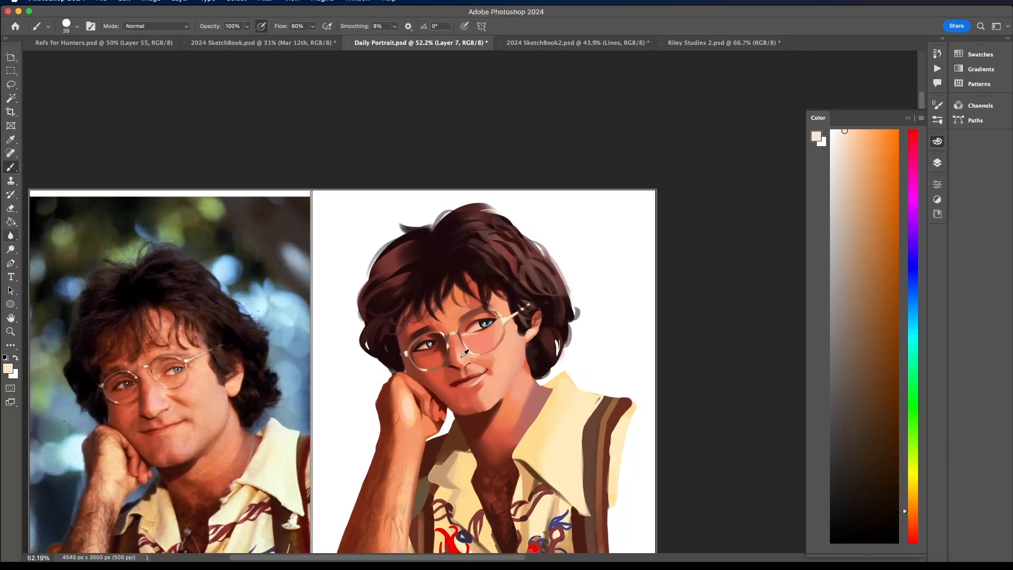
- Brighten the cheek behind the glasses and the forehead with peach tones sampled from the nose and face
alt+click(465, 353)
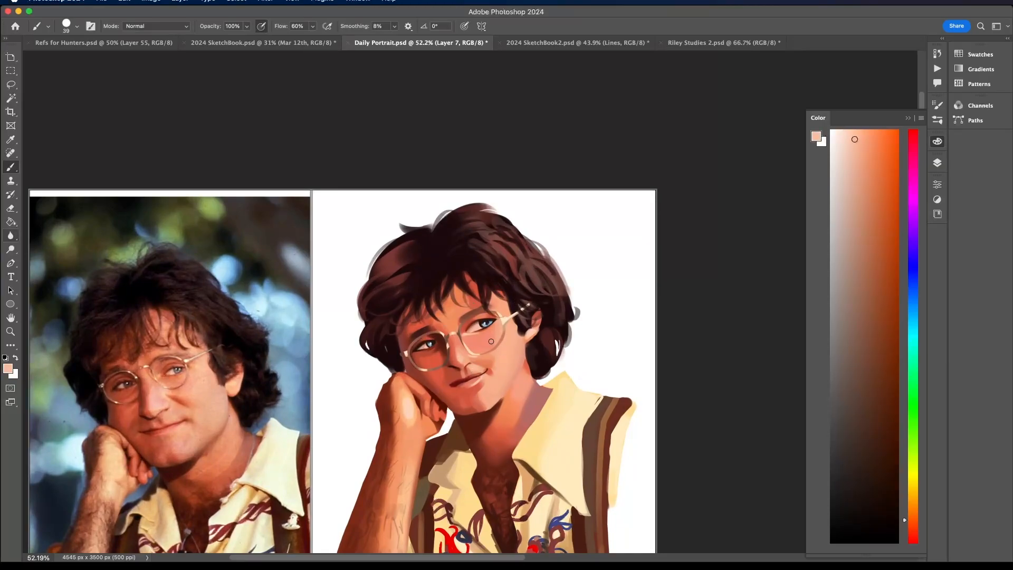
scroll(494, 341, down, 3)
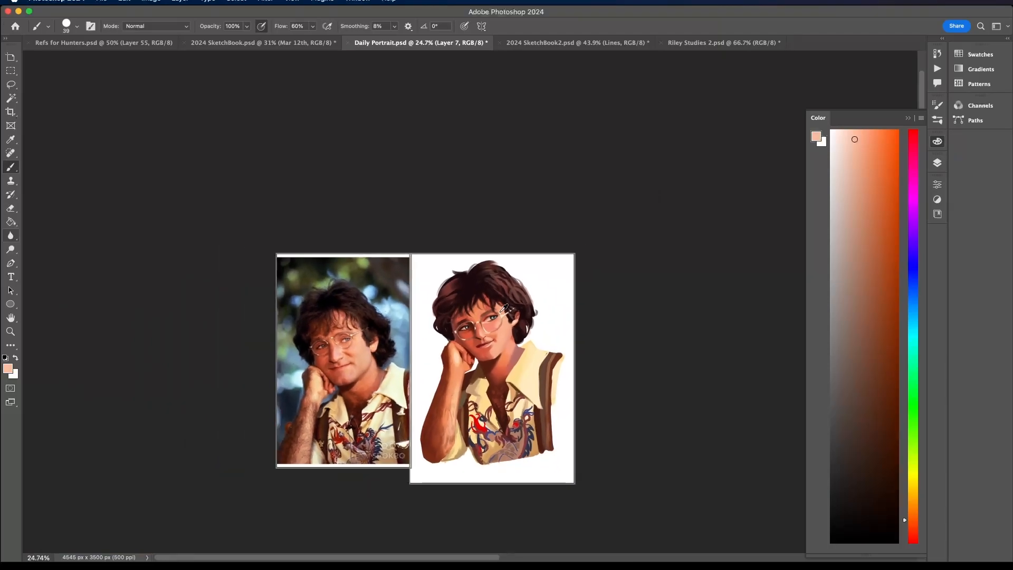
scroll(471, 292, up, 3)
alt+click(504, 307)
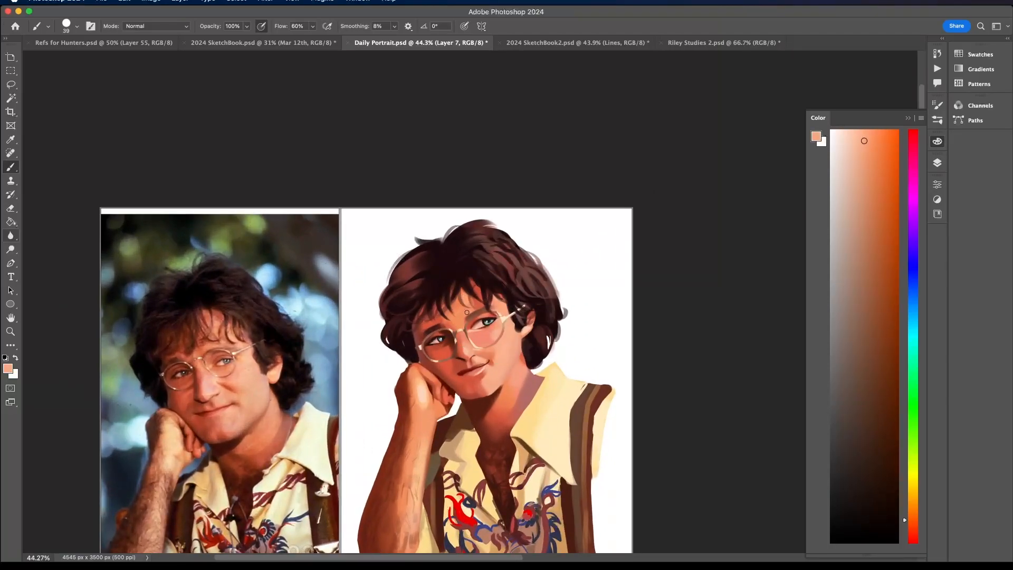
scroll(460, 302, down, 3)
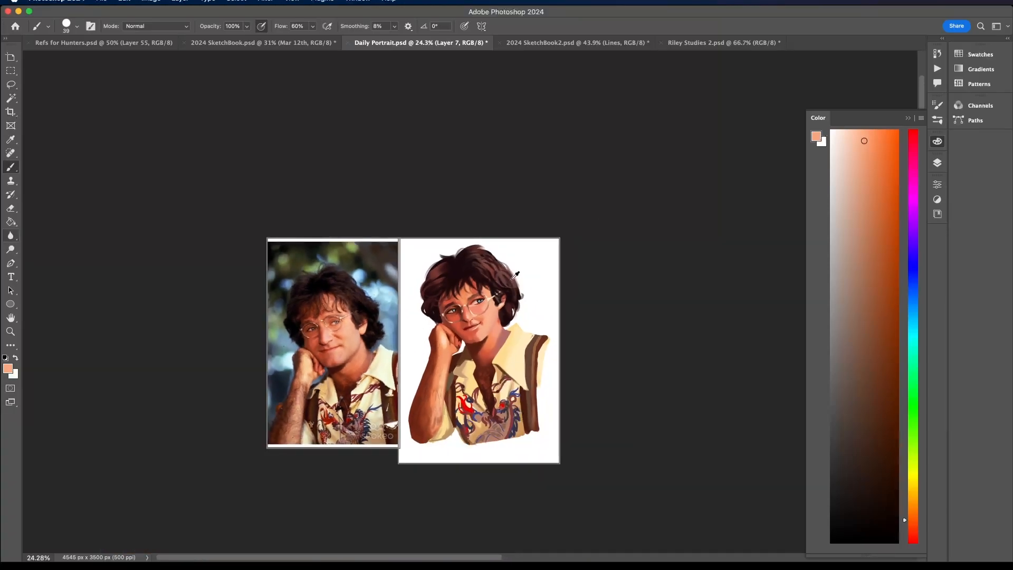
- Sample the darkest hair colour, set the brush size to 11 px and refine the hair edge between the glasses and hand
scroll(448, 323, up, 5)
alt+click(398, 266)
scroll(398, 266, up, 2)
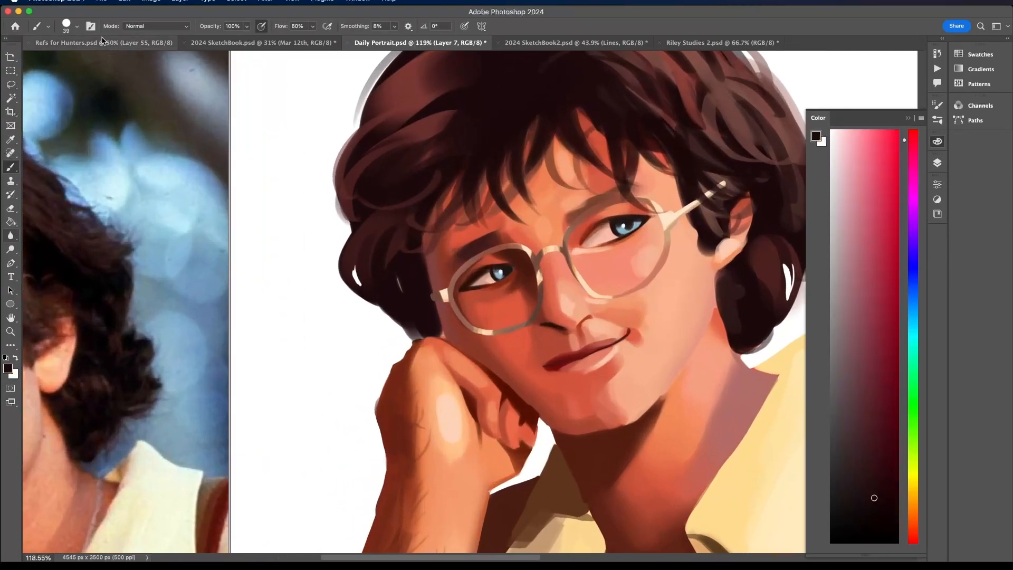
click(67, 25)
drag(67, 58, 65, 60)
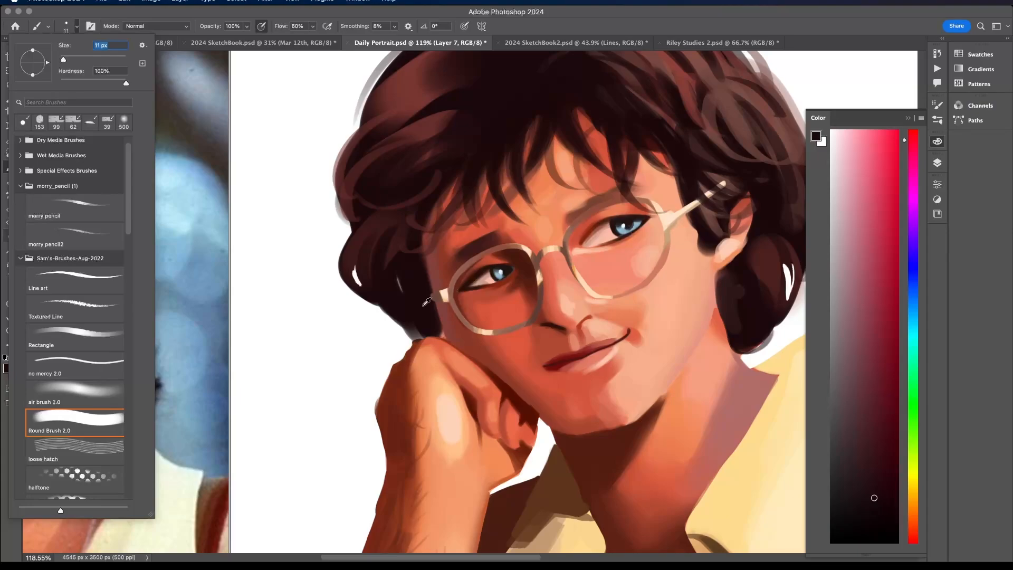
click(428, 303)
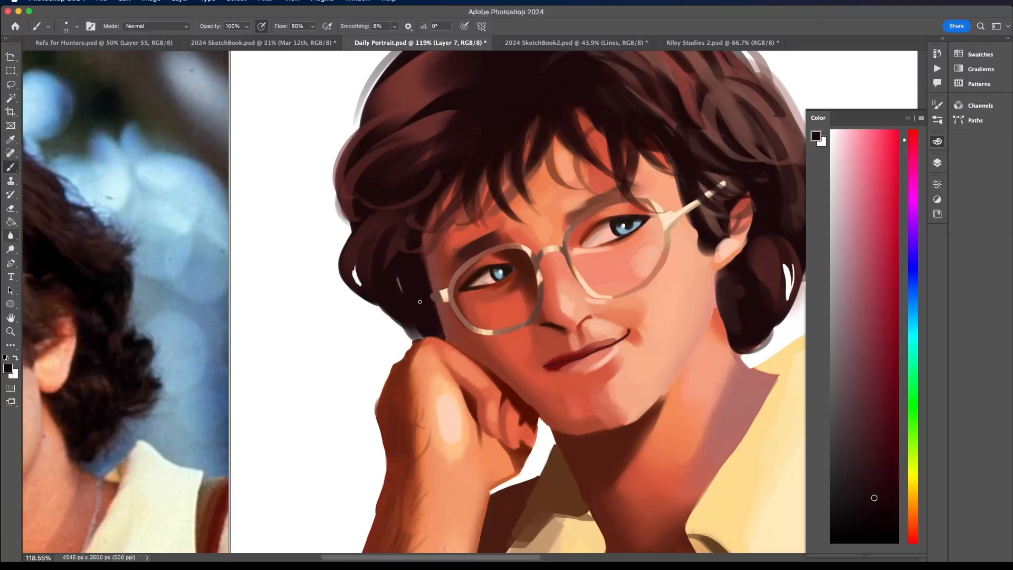
mouse_move(415, 313)
mouse_down()
mouse_move(412, 337)
mouse_move(425, 344)
mouse_up()
scroll(424, 254, down, 6)
scroll(428, 250, down, 1)
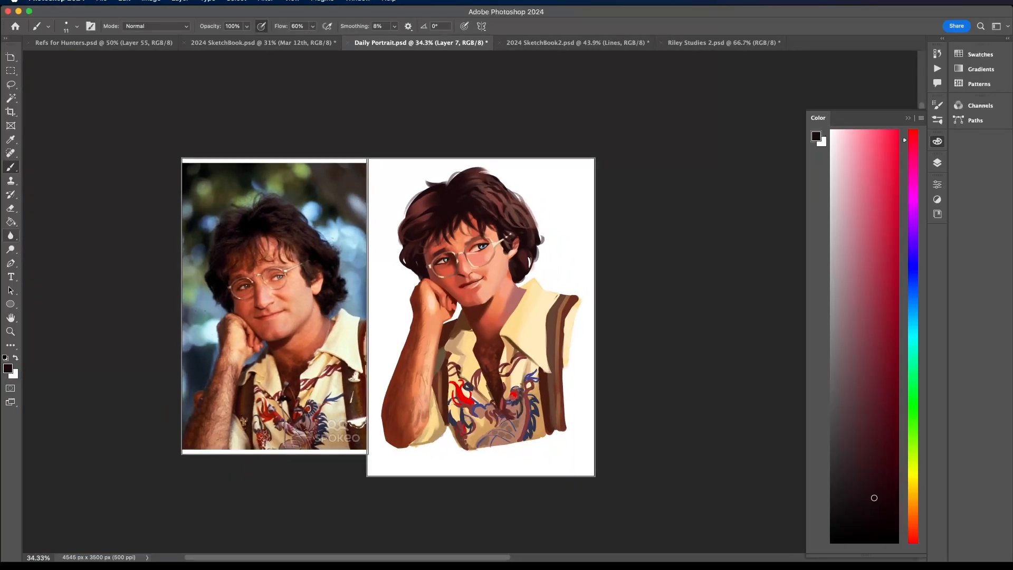
- Define the lower edge of the smaller collar flap with a dark brown sampled from the shirt
alt+click(515, 341)
scroll(515, 340, up, 6)
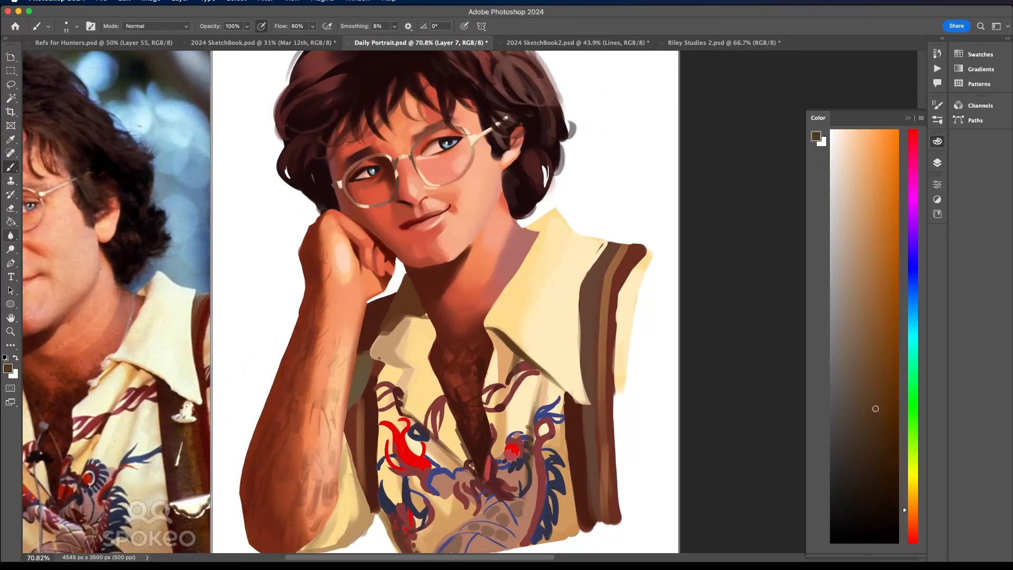
drag(379, 359, 394, 365)
- Refine the brown shirt stripe and sleeve shadow beside the raised arm with sampled dark, reddish and muted browns
alt+click(377, 378)
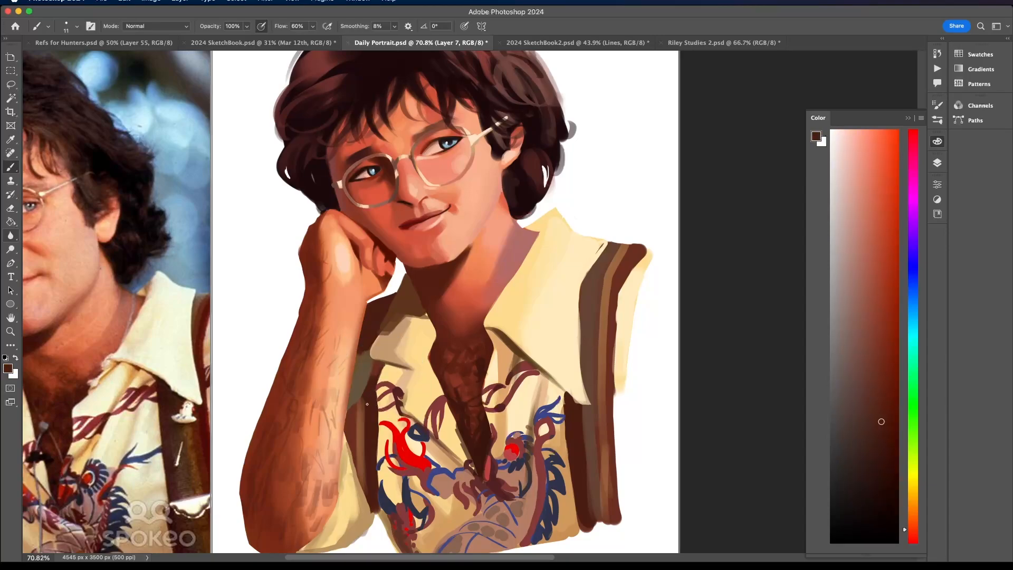
alt+click(368, 399)
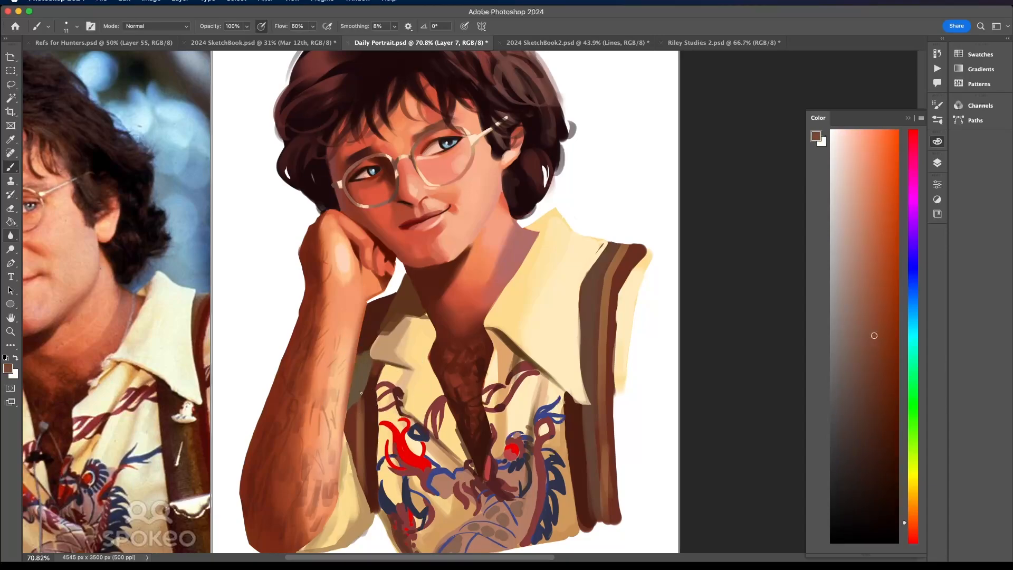
scroll(370, 390, down, 7)
scroll(376, 326, up, 5)
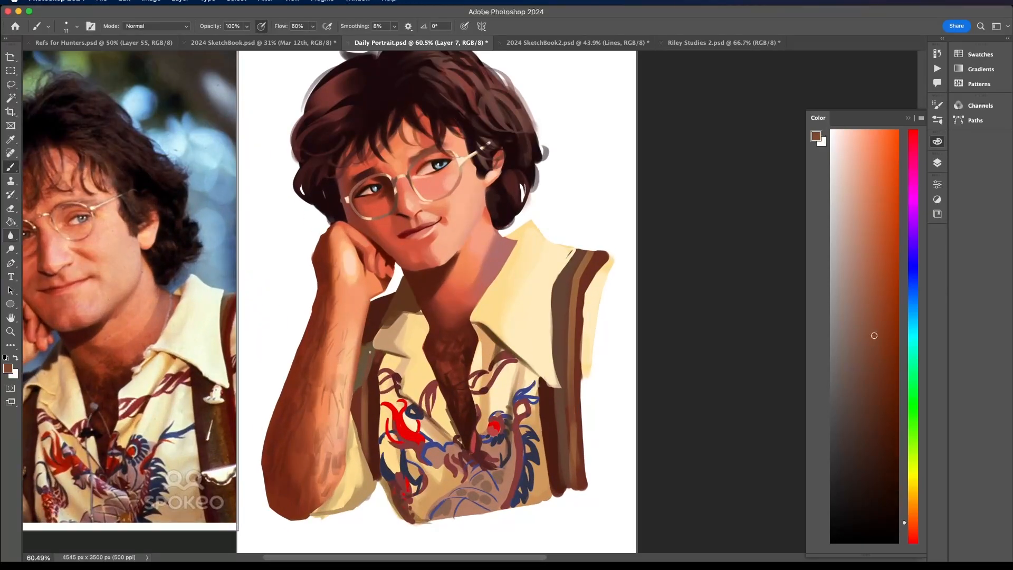
alt+click(359, 376)
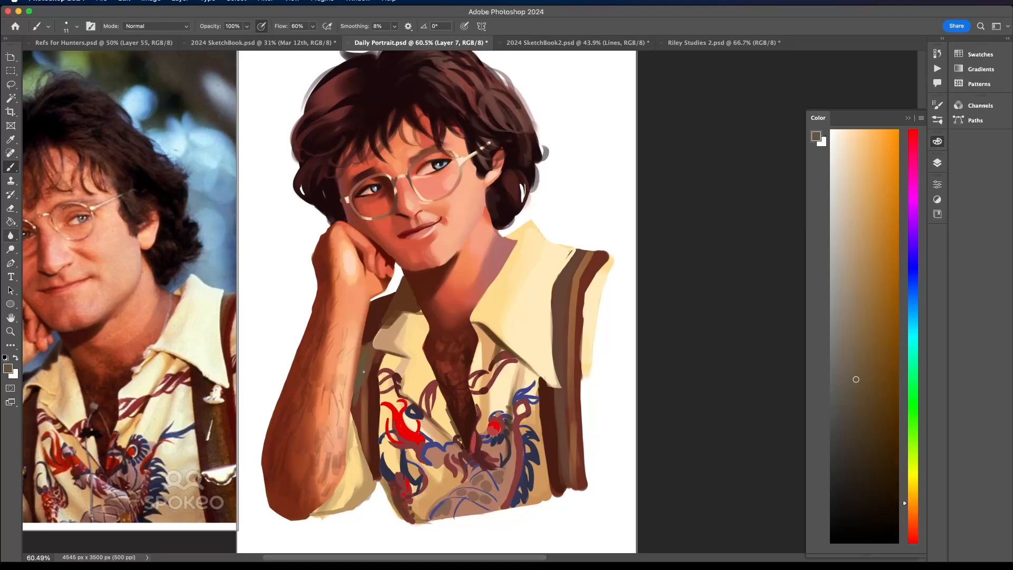
scroll(365, 348, down, 6)
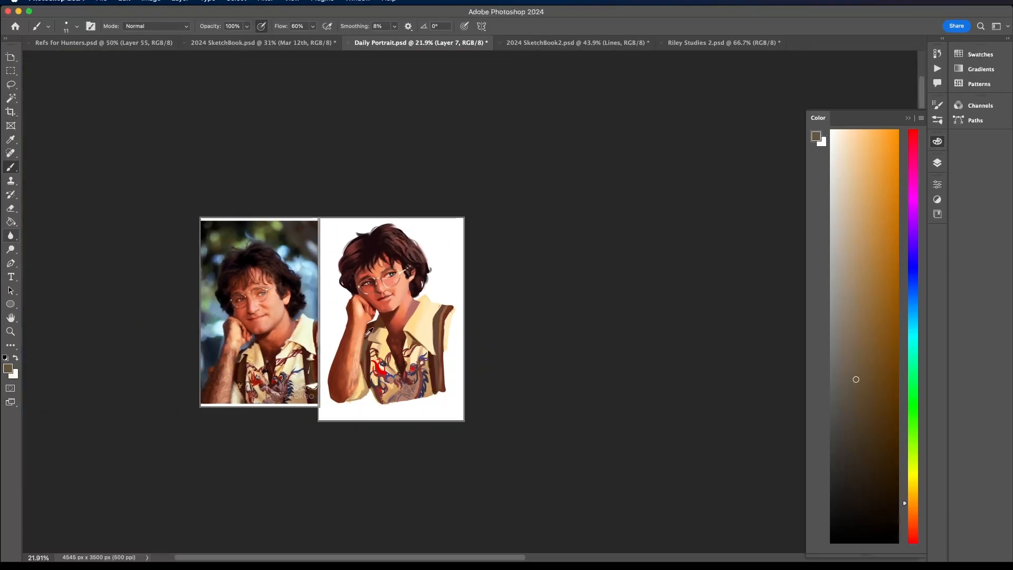
- Darken a reddish brown sampled from the shirt, set the brush size to 47 px and deepen the stripe beside the raised arm
scroll(370, 331, up, 4)
alt+click(377, 379)
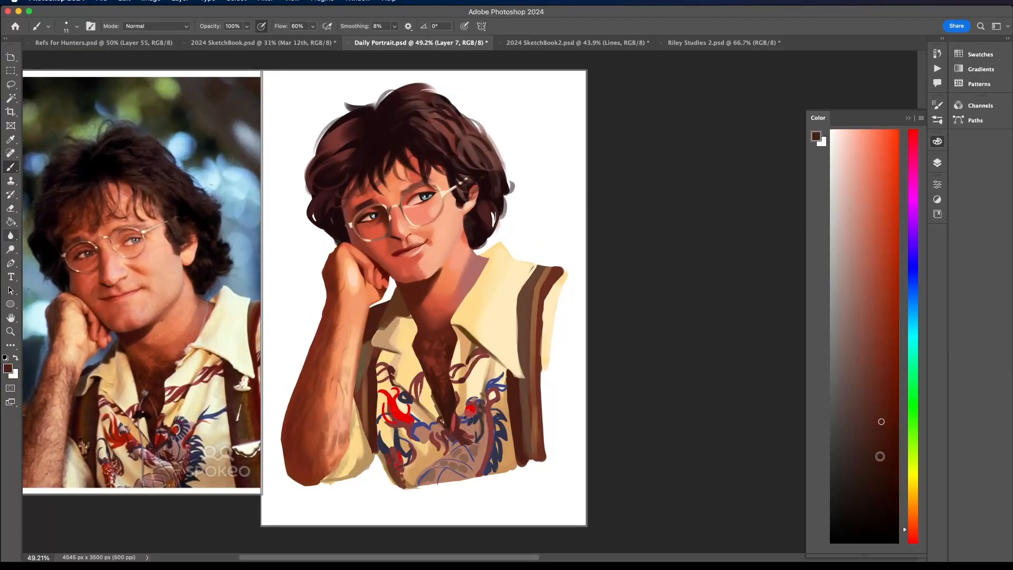
click(878, 462)
scroll(356, 374, up, 1)
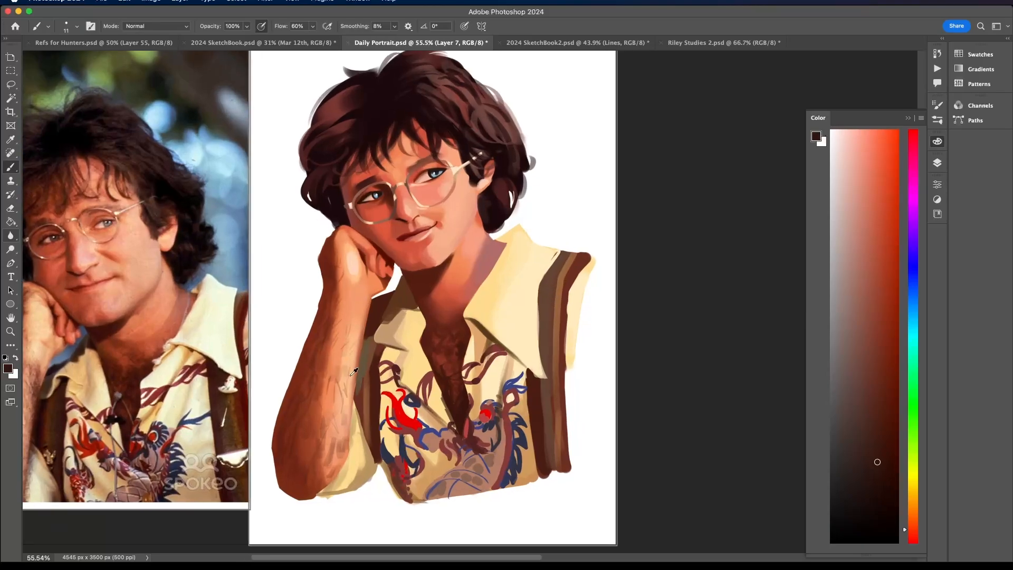
click(77, 27)
click(76, 58)
click(359, 389)
drag(369, 328, 359, 418)
drag(375, 317, 368, 342)
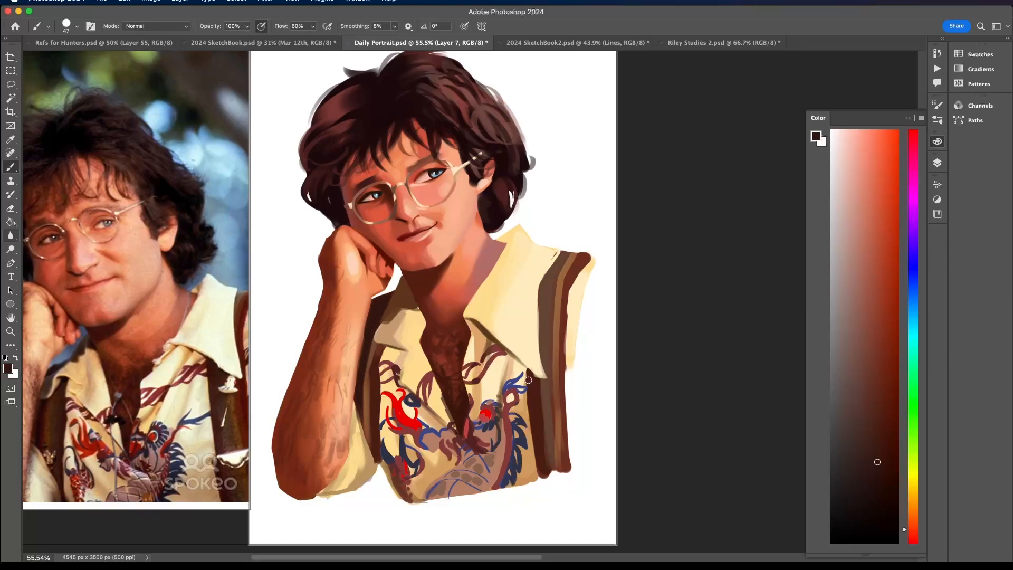
- Darken the brown stripe beneath the larger collar's tip and sample cream and muted brown for the edge there
mouse_move(528, 380)
mouse_down()
mouse_move(533, 416)
mouse_move(530, 375)
mouse_move(535, 382)
mouse_up()
alt+click(529, 355)
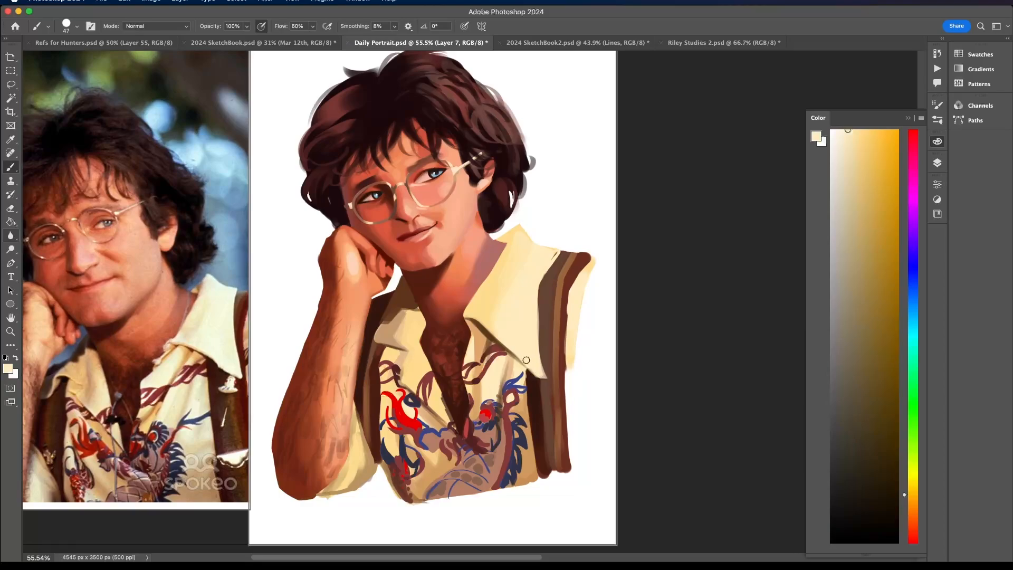
alt+click(549, 367)
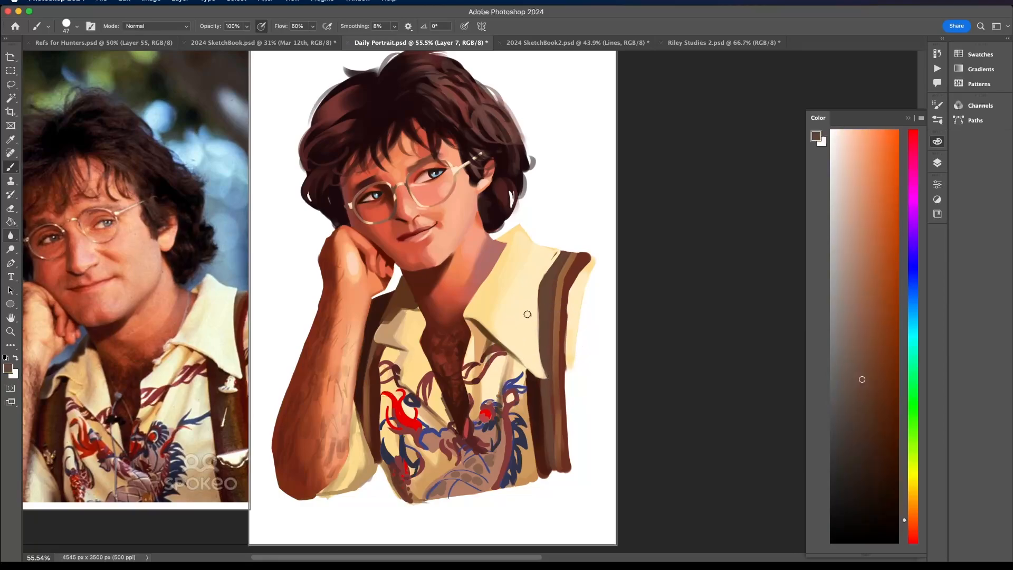
- Refine the outer edge of the smaller collar flap using browns and tan sampled from the shirt
alt+click(364, 400)
alt+click(376, 396)
scroll(378, 442, down, 5)
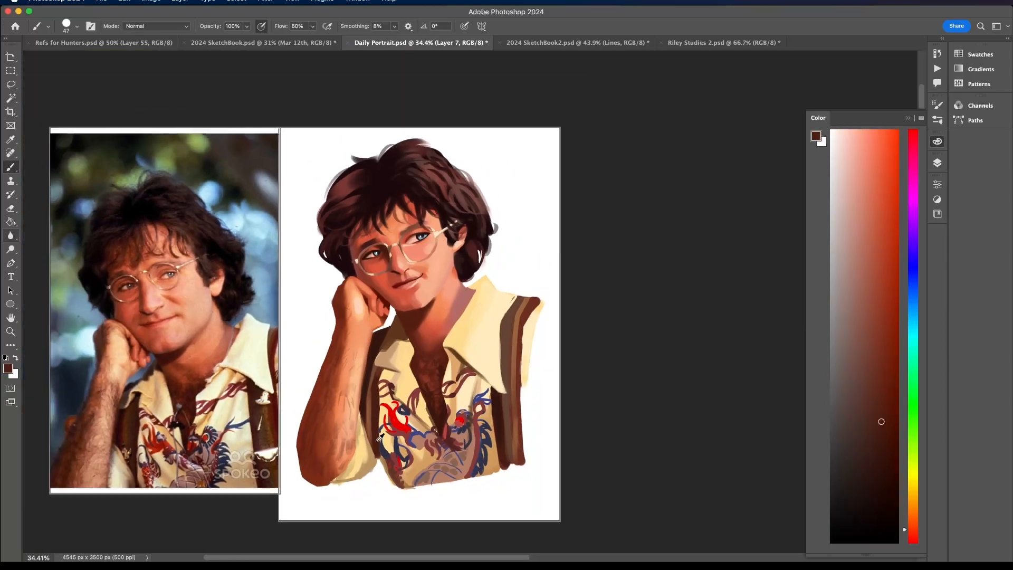
scroll(379, 438, down, 3)
scroll(377, 441, up, 3)
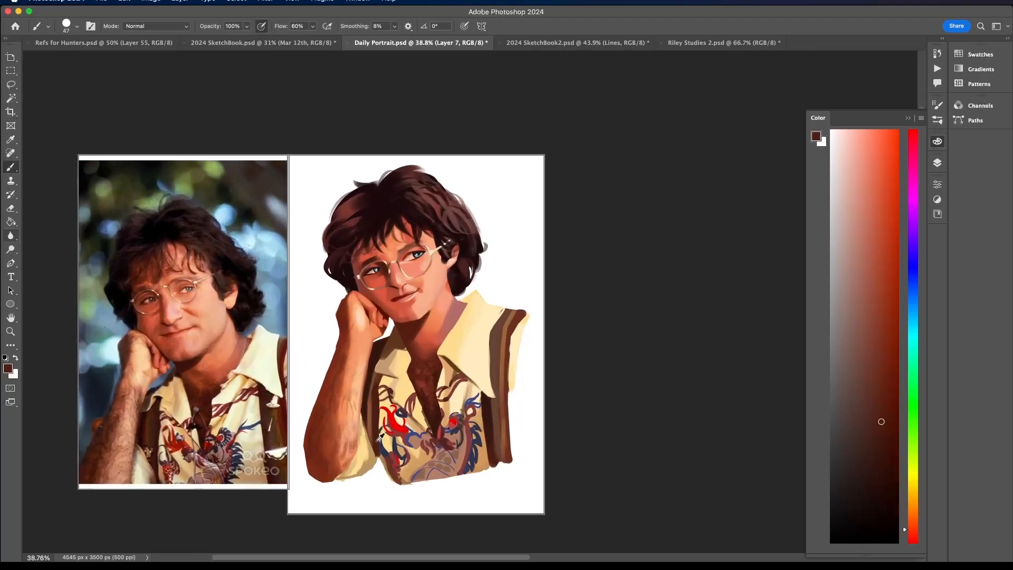
scroll(382, 338, up, 4)
alt+click(386, 375)
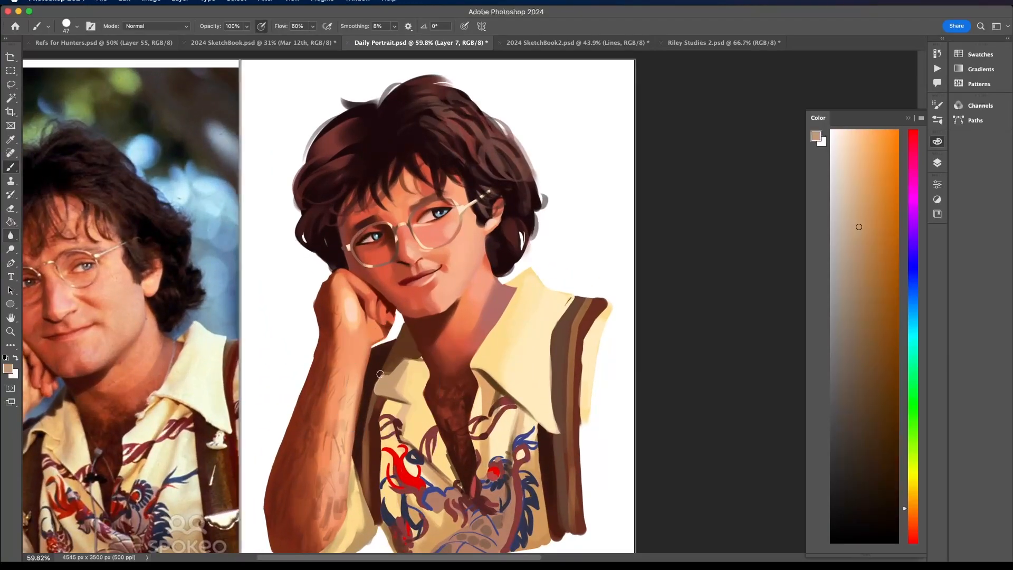
drag(381, 374, 372, 387)
scroll(406, 355, down, 6)
scroll(411, 350, up, 5)
alt+click(384, 373)
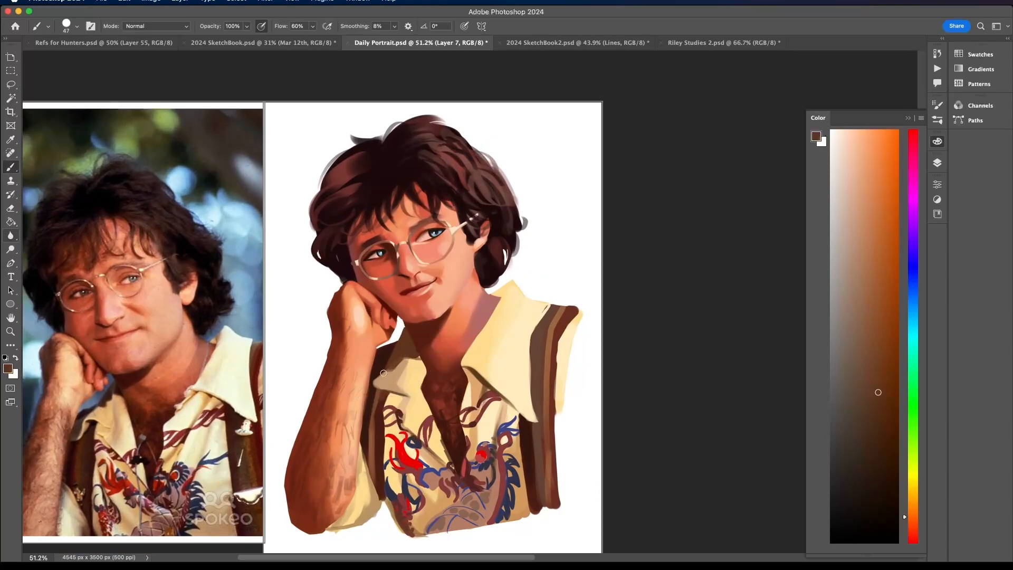
alt+click(385, 377)
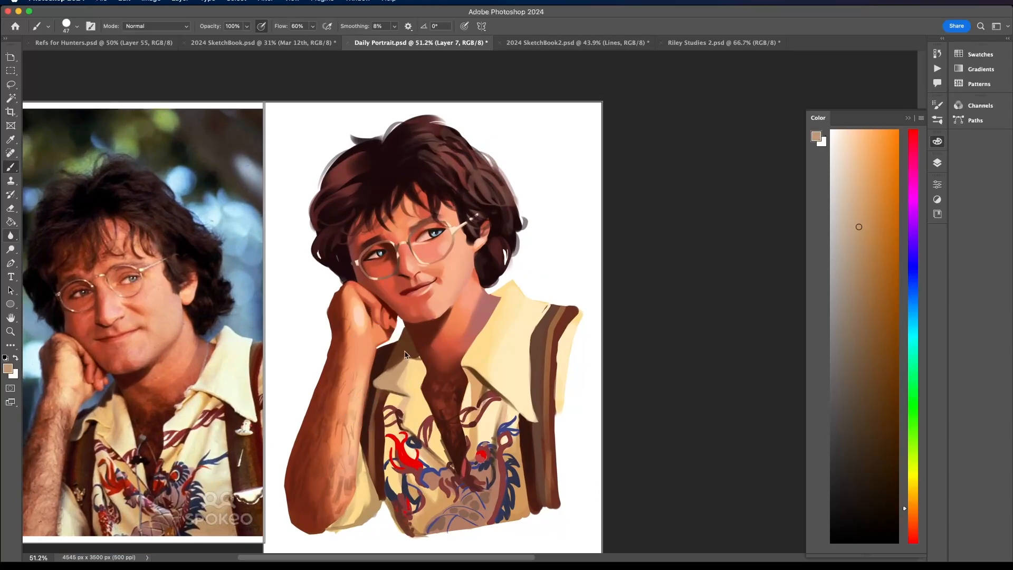
- Collapse the Color panel and sample the collar's cream and the dark hair colour beside the ear
scroll(409, 339, down, 4)
scroll(408, 339, up, 2)
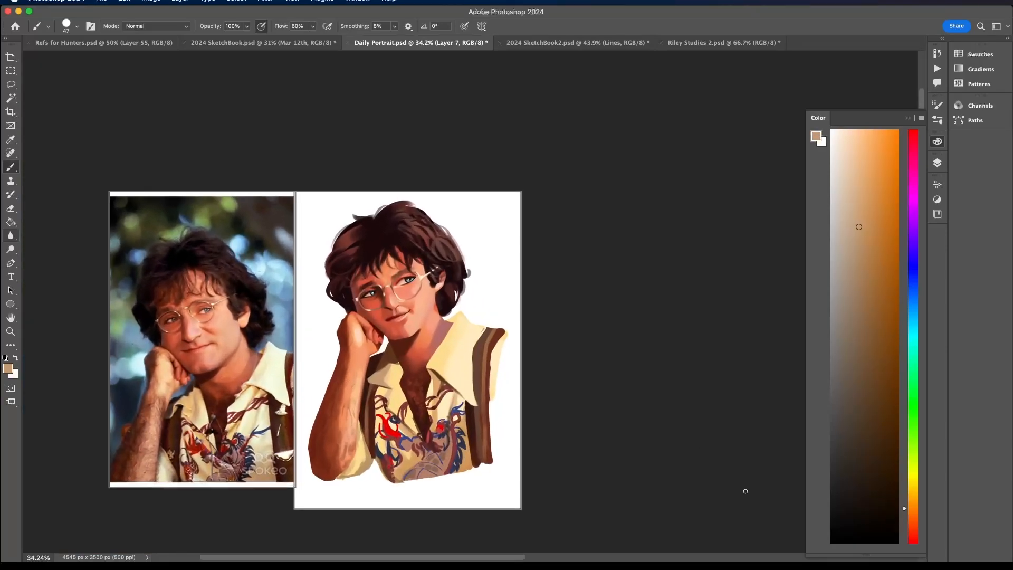
click(909, 118)
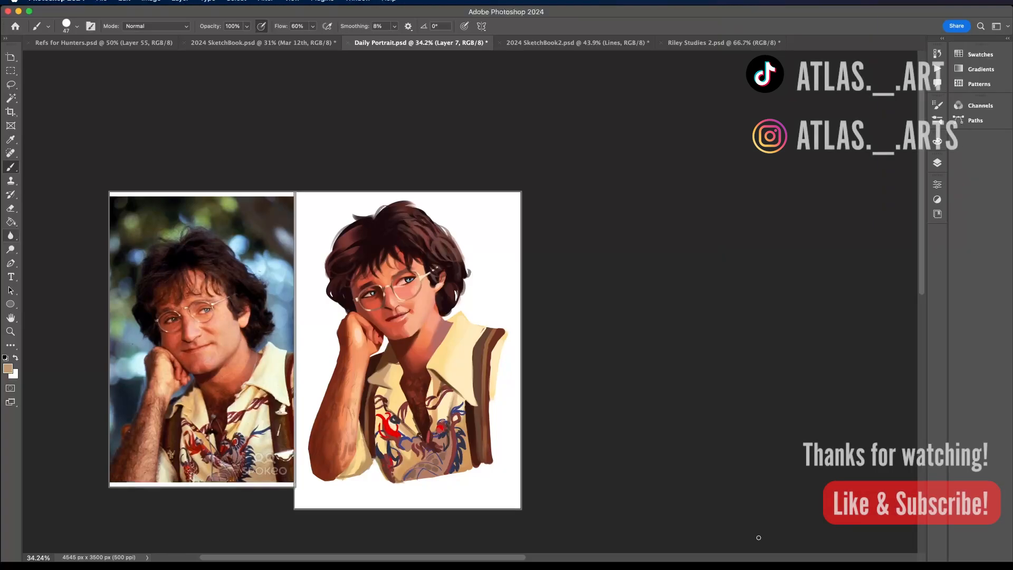
scroll(760, 539, up, 2)
alt+click(726, 279)
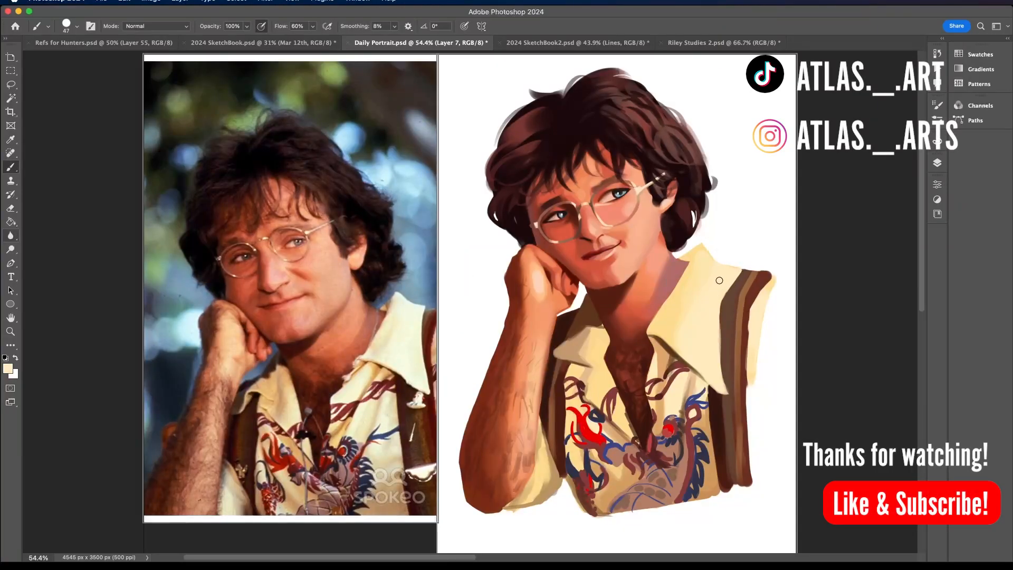
alt+click(662, 199)
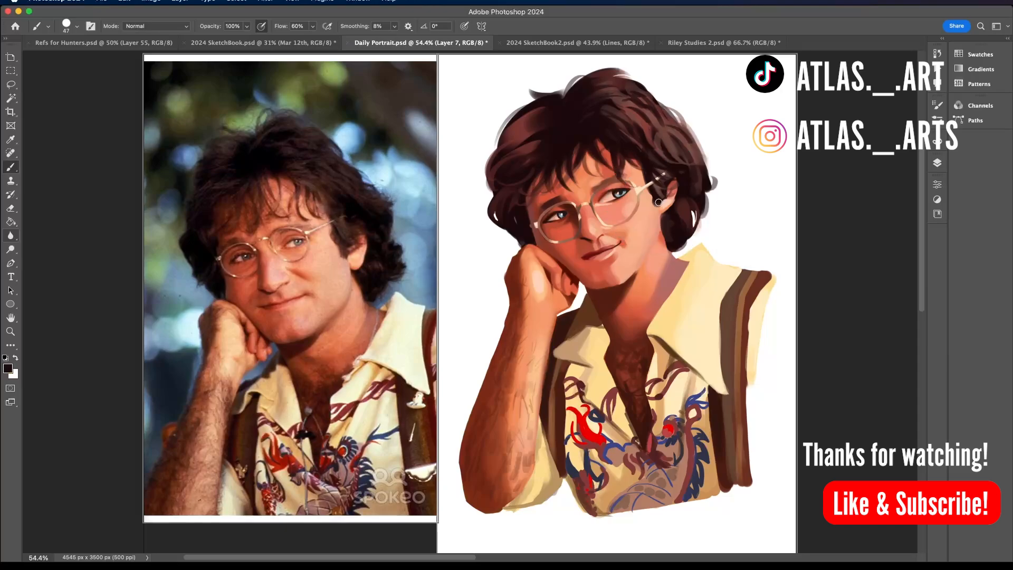